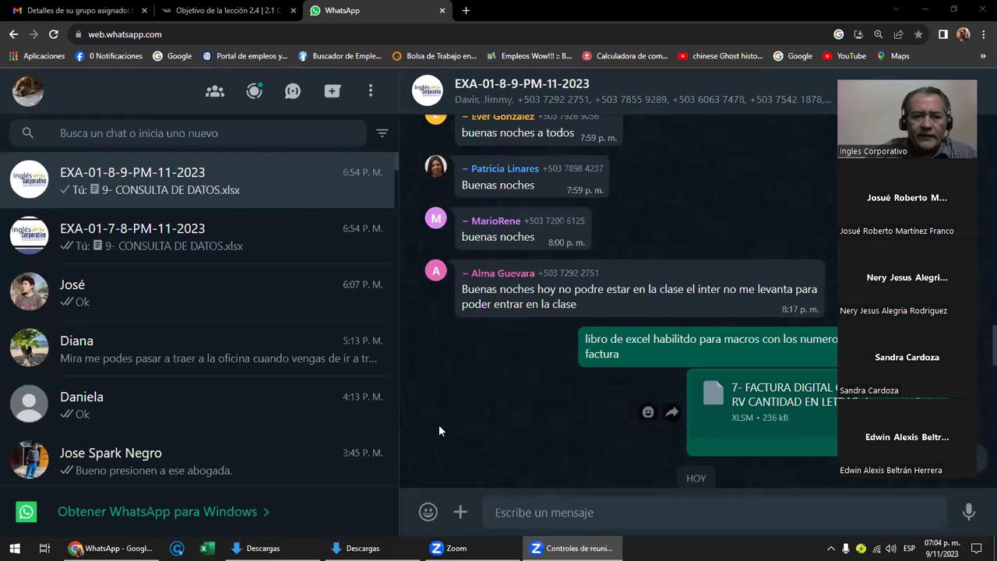
Step: Bring the WhatsApp Web browser window forward, then minimize it to reveal the desktop
mouse_move(273, 547)
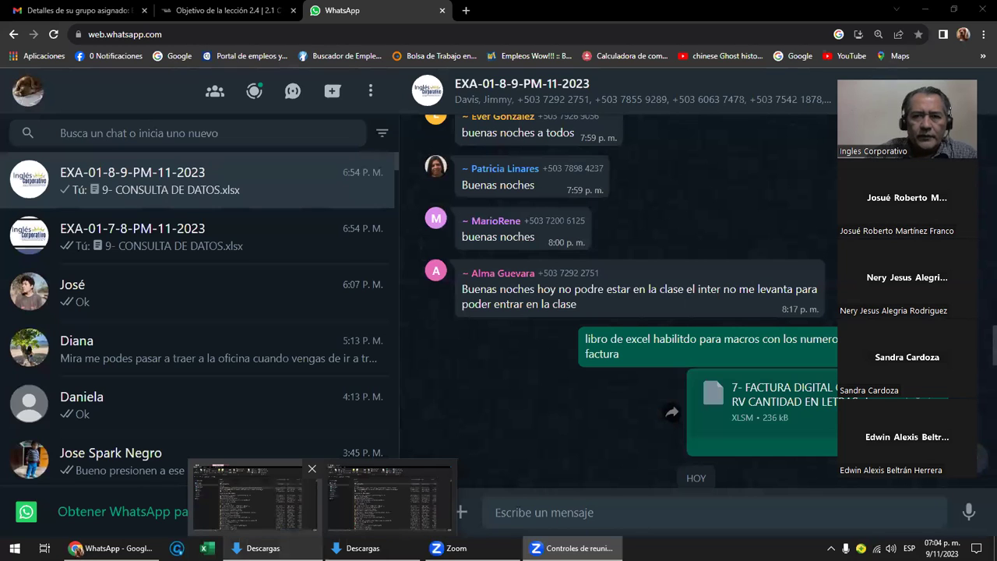
click(552, 469)
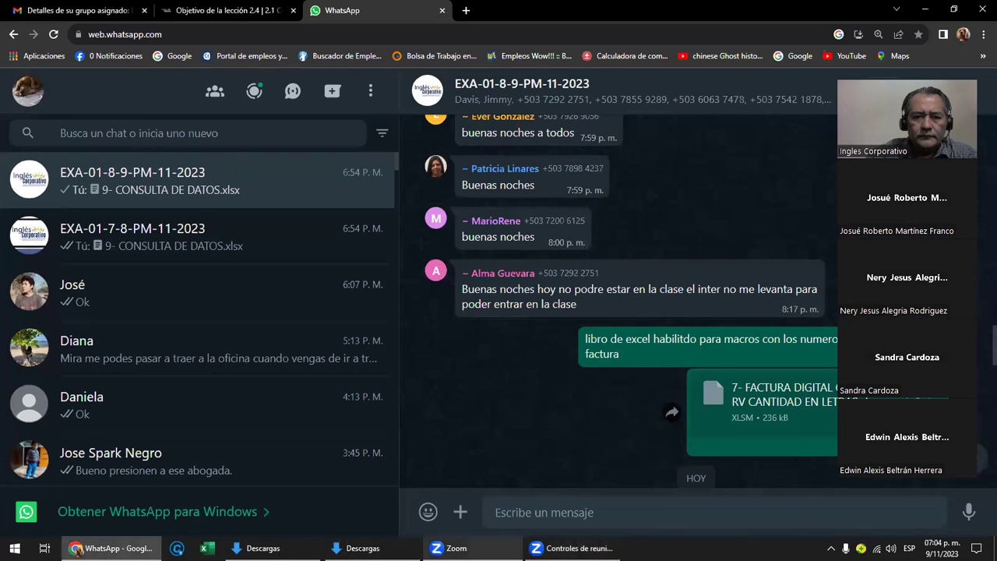
mouse_move(263, 547)
mouse_move(456, 547)
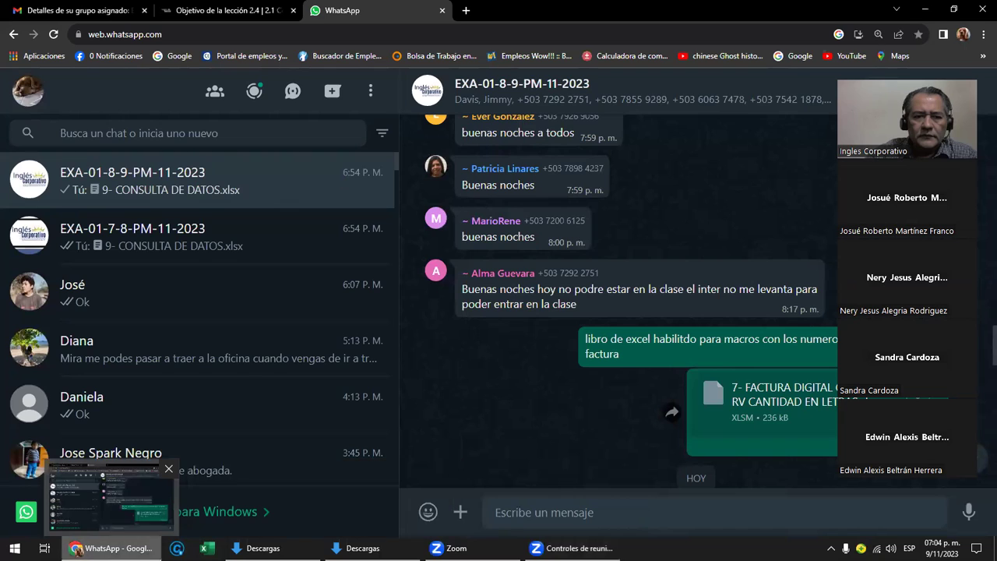
click(113, 547)
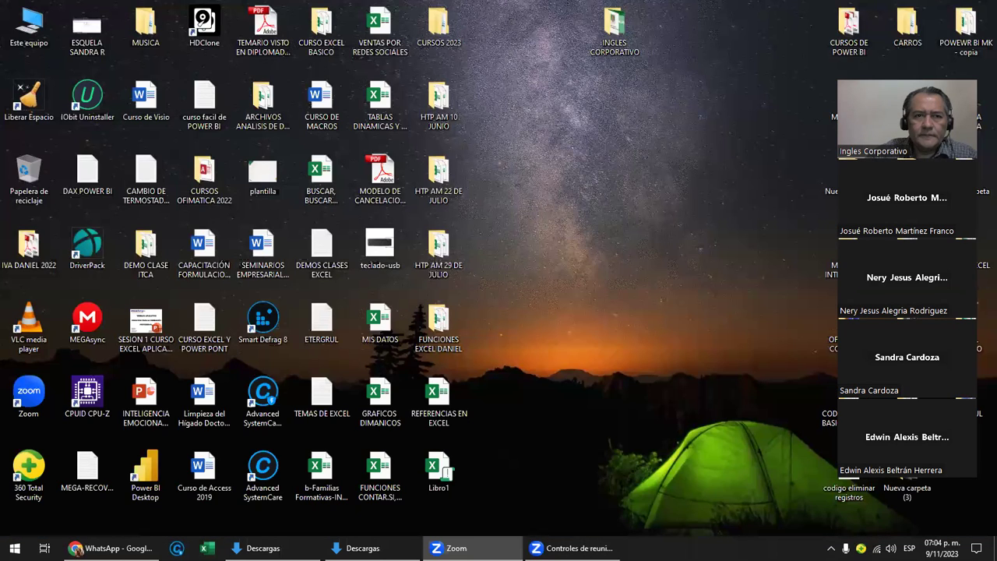
Step: Go through INGLES CORPORATIVO > EXCEL AVANZADO > EXCEL AVANZADO 7 PM and open the 7- FACTURA DIGITAL workbook
click(605, 97)
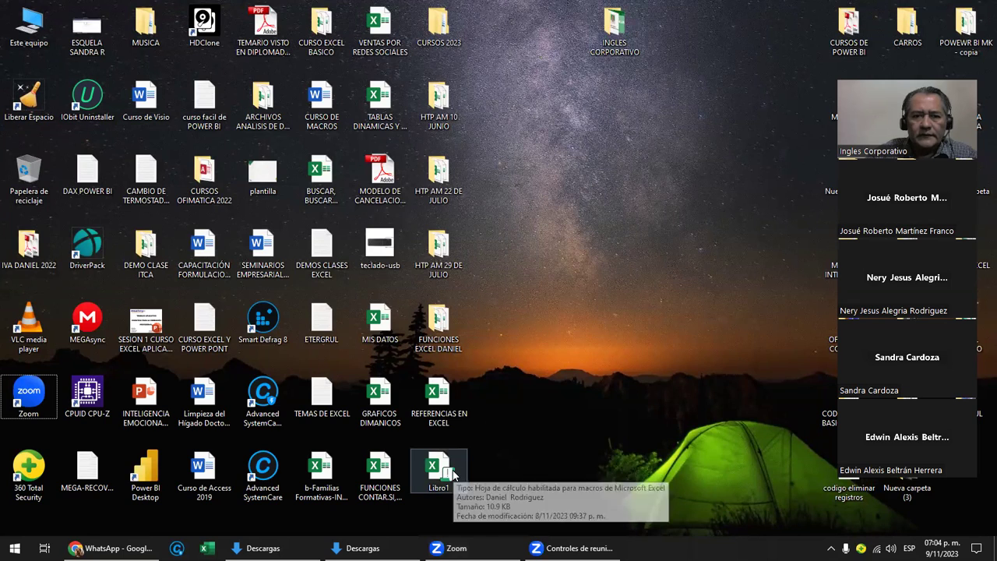
click(456, 474)
click(620, 52)
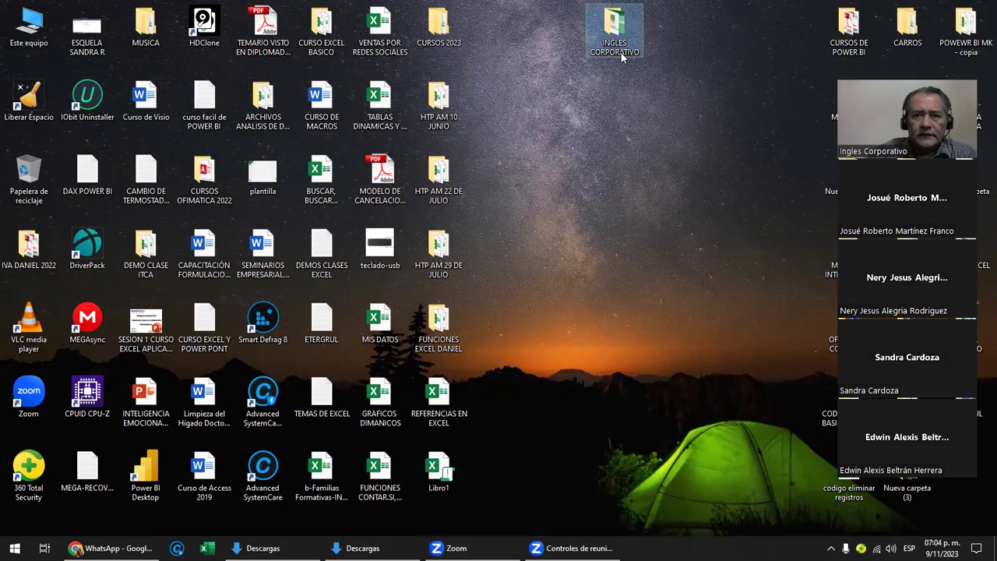
double_click(620, 52)
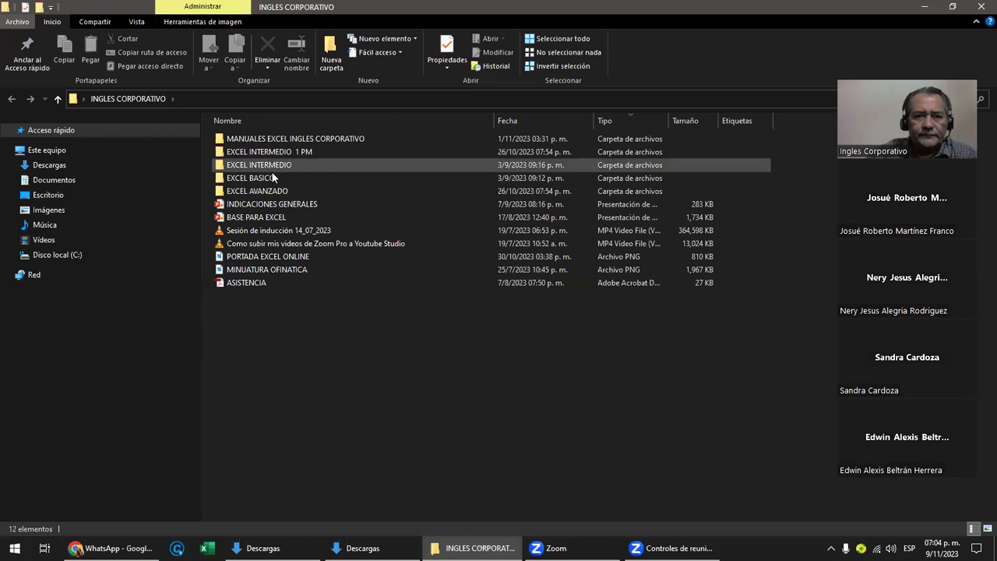
double_click(261, 191)
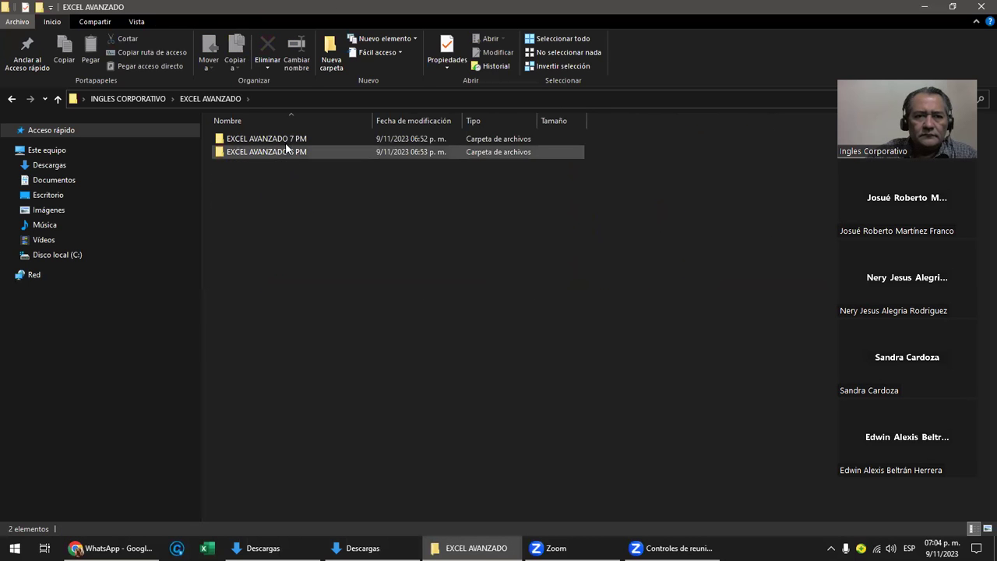
double_click(287, 138)
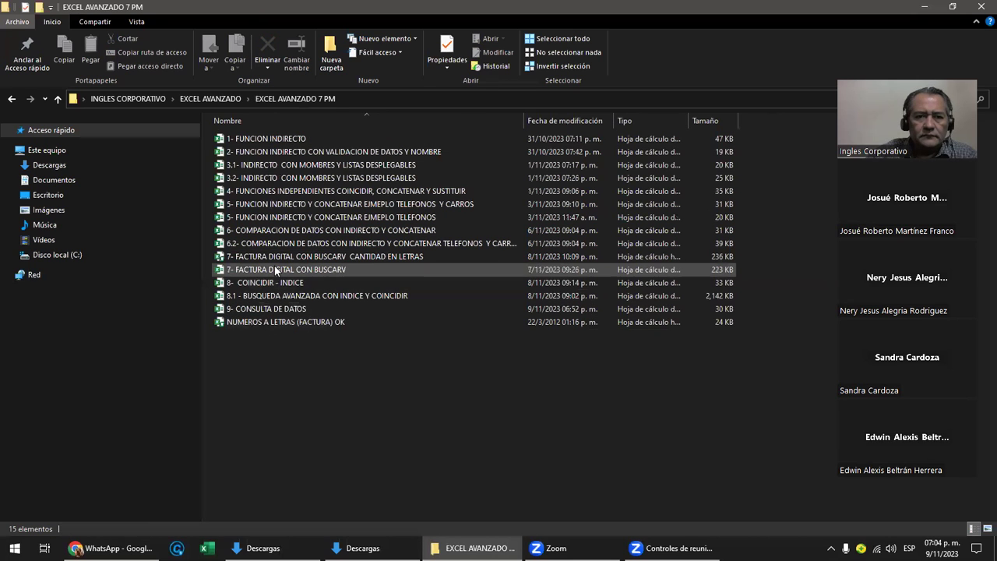
double_click(347, 257)
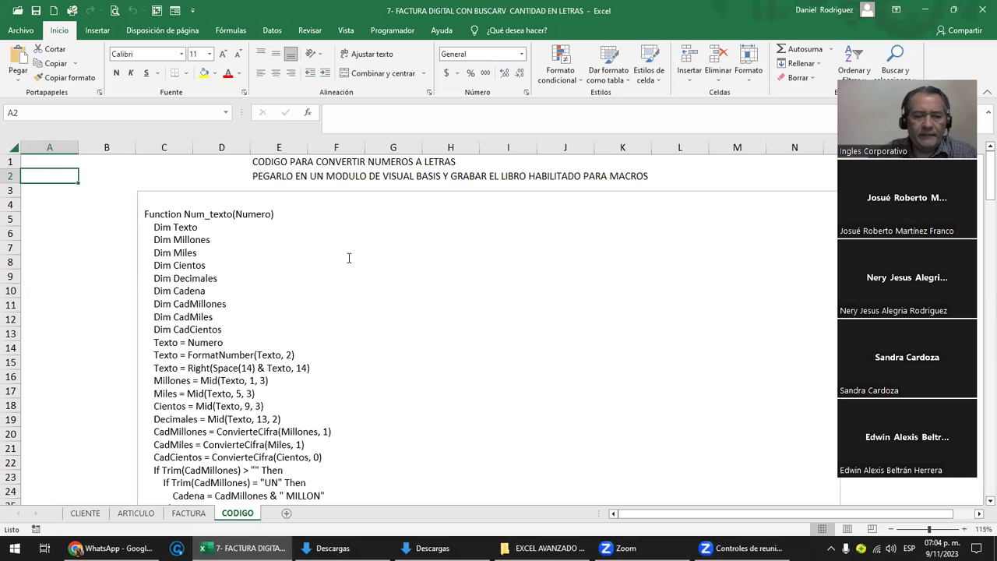
Step: View the CLIENTE sheet, then move to the FACTURA invoice sheet
click(85, 513)
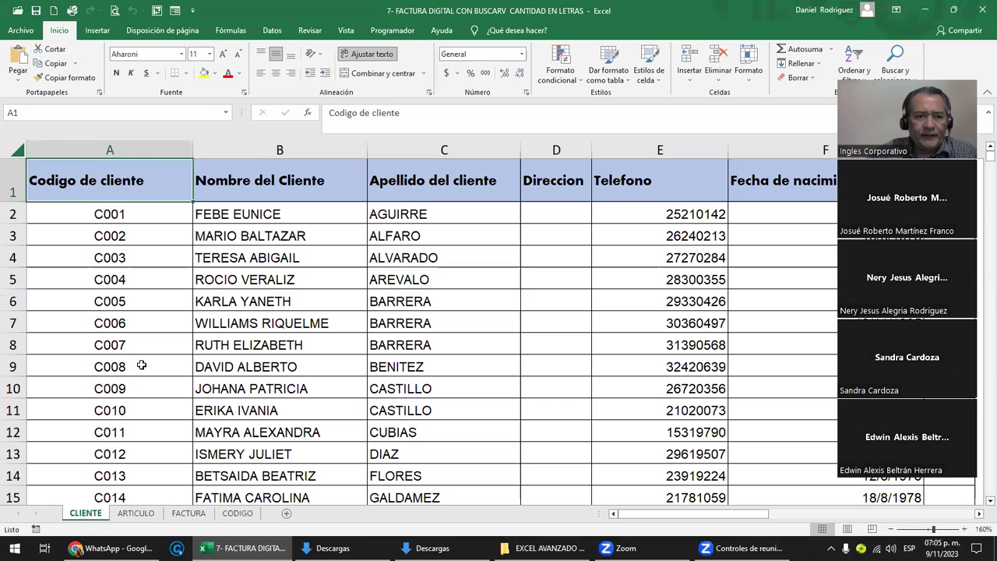
click(196, 516)
ctrl+scroll(212, 315, down, 3)
scroll(211, 315, up, 1)
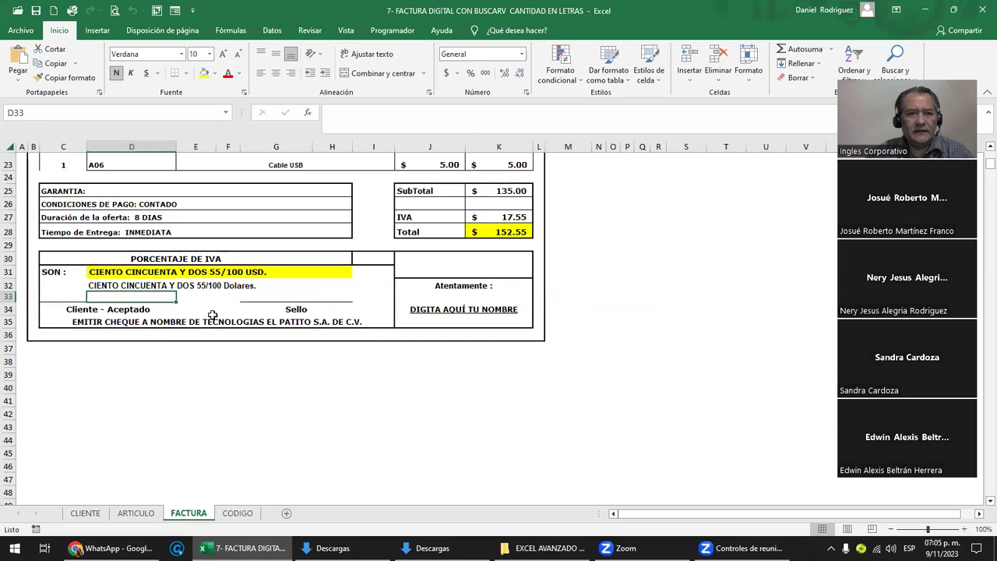
scroll(212, 315, up, 3)
scroll(212, 314, up, 4)
scroll(212, 315, down, 1)
scroll(211, 315, down, 1)
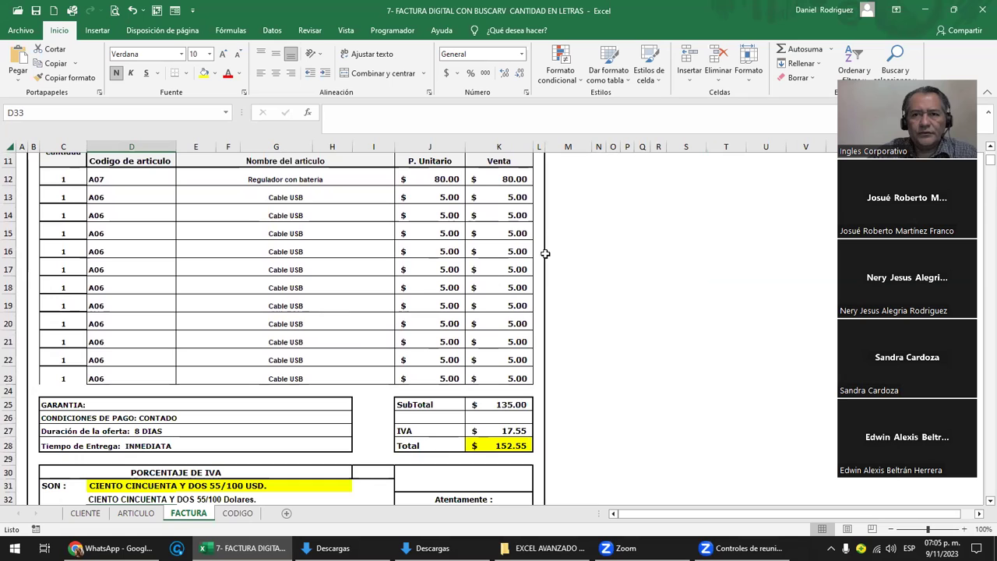
Step: Inspect the E15 BUSCARV lookup, the 152.55 total formula and the D31 amount-in-words formula
click(117, 233)
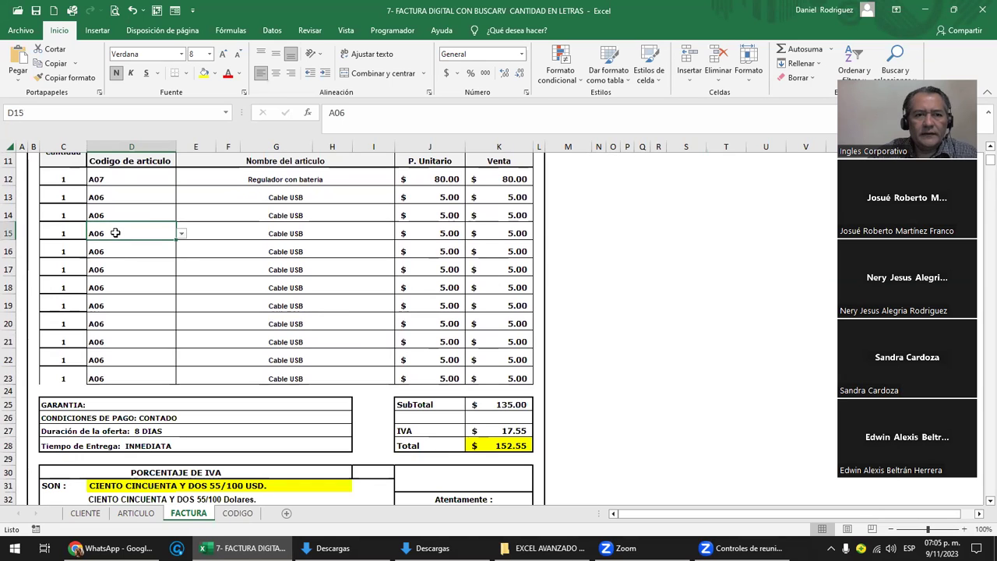
click(194, 233)
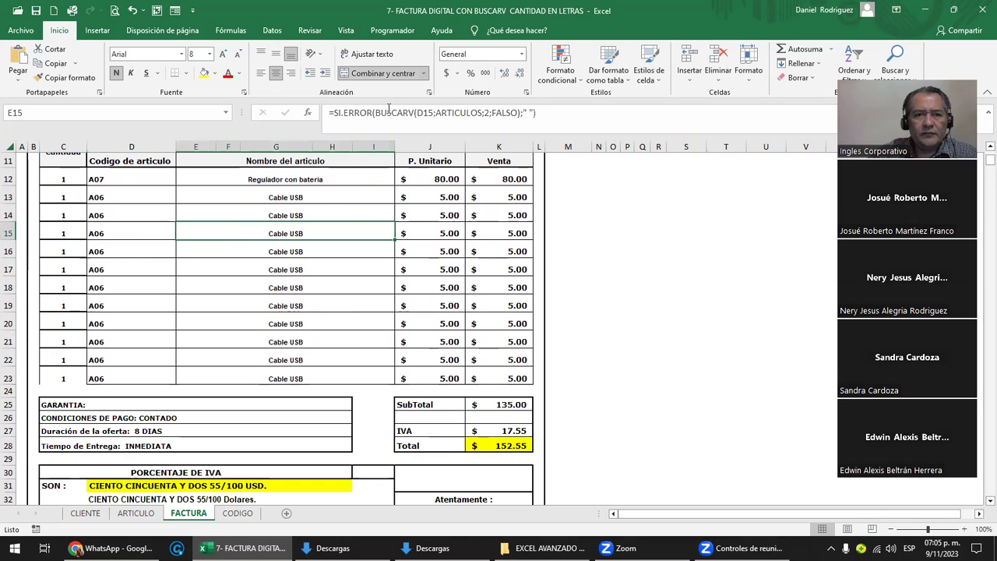
drag(377, 112, 522, 113)
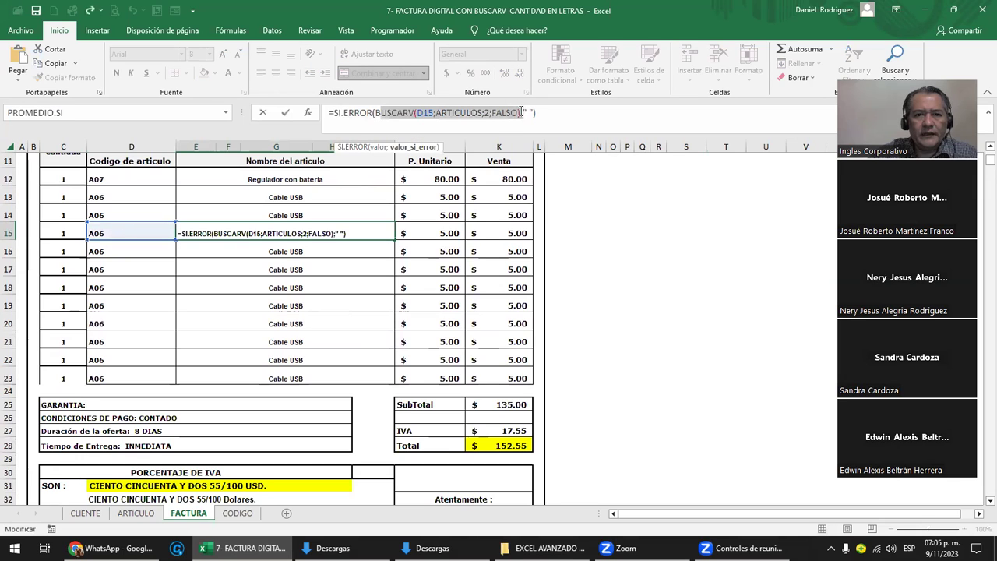
click(596, 243)
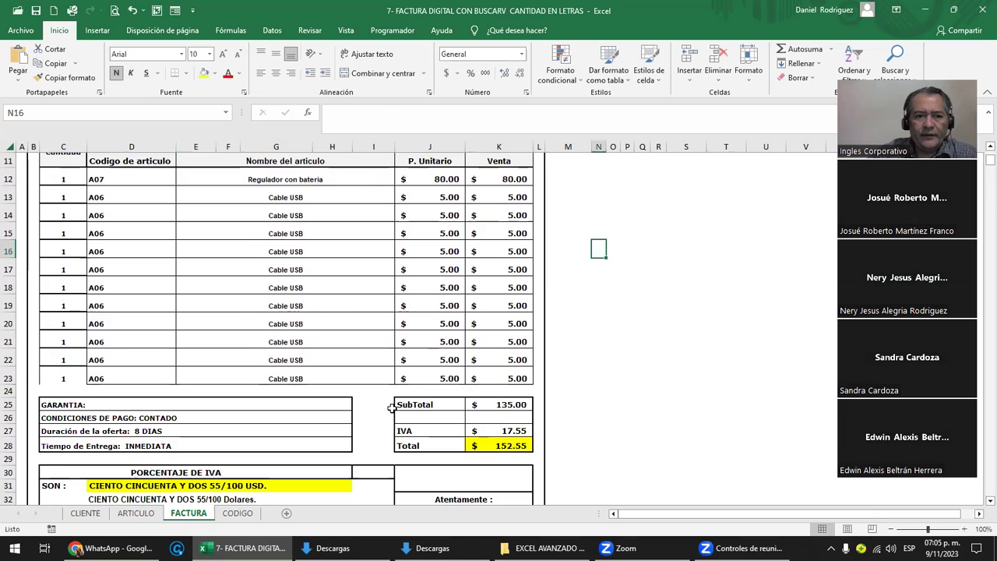
scroll(392, 408, down, 2)
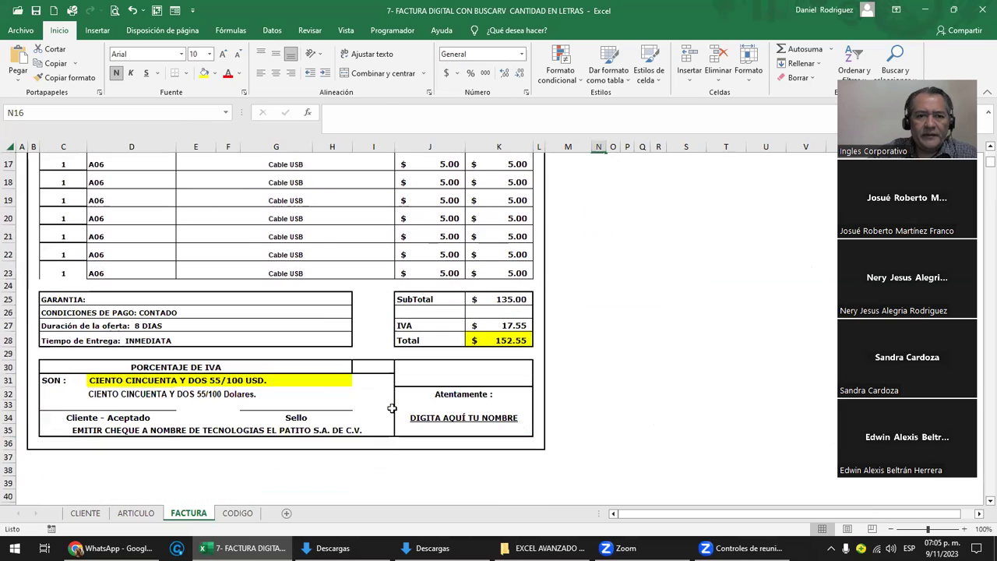
click(502, 342)
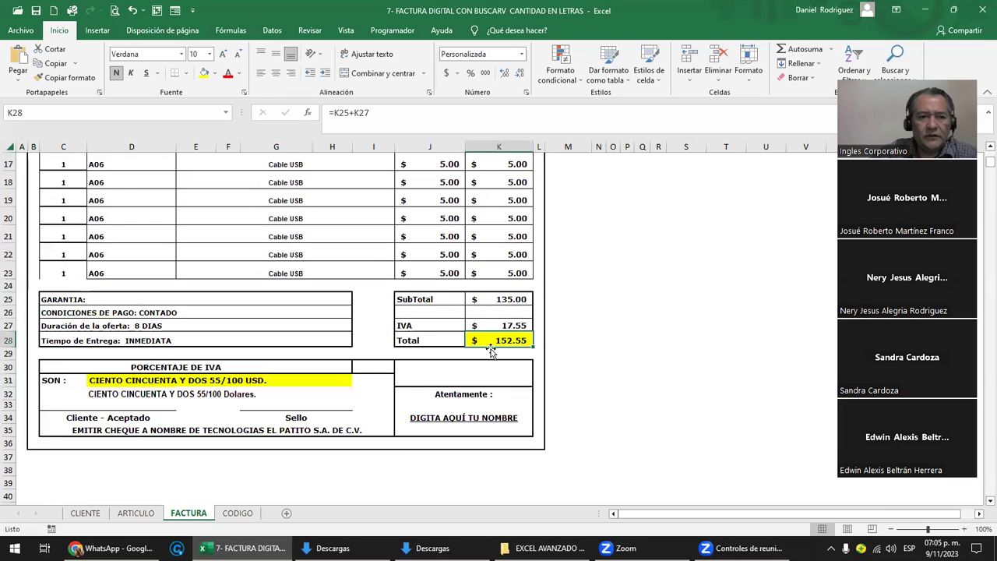
click(56, 382)
click(99, 383)
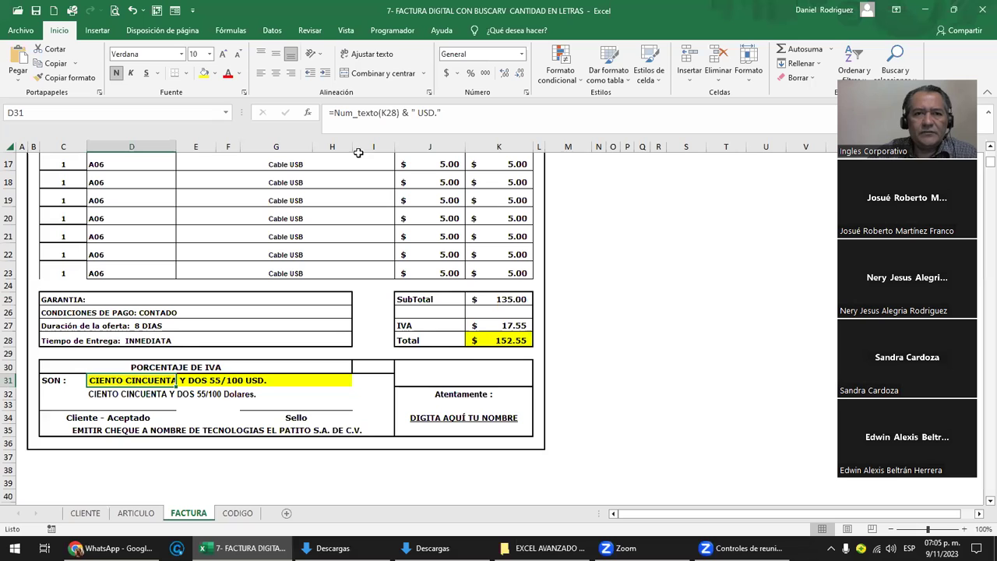
Step: Restore, move and re-maximize the Excel window, then select cell G31
double_click(305, 11)
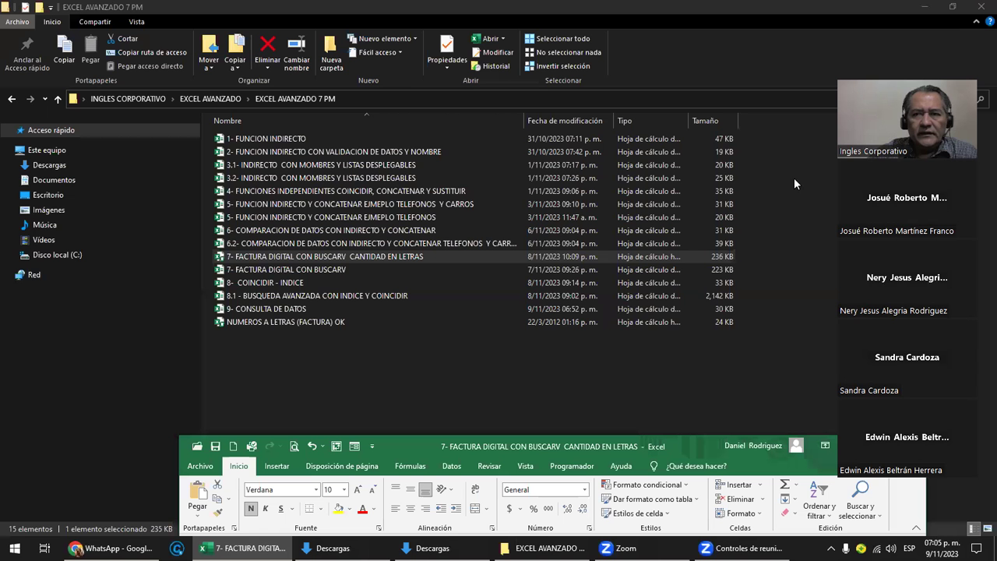
double_click(317, 11)
click(647, 120)
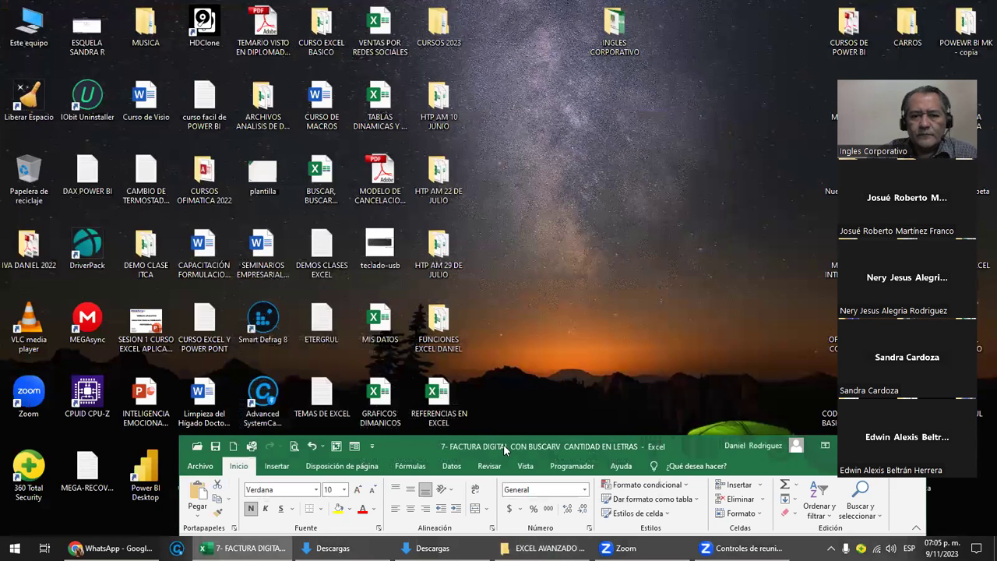
drag(503, 443, 252, 23)
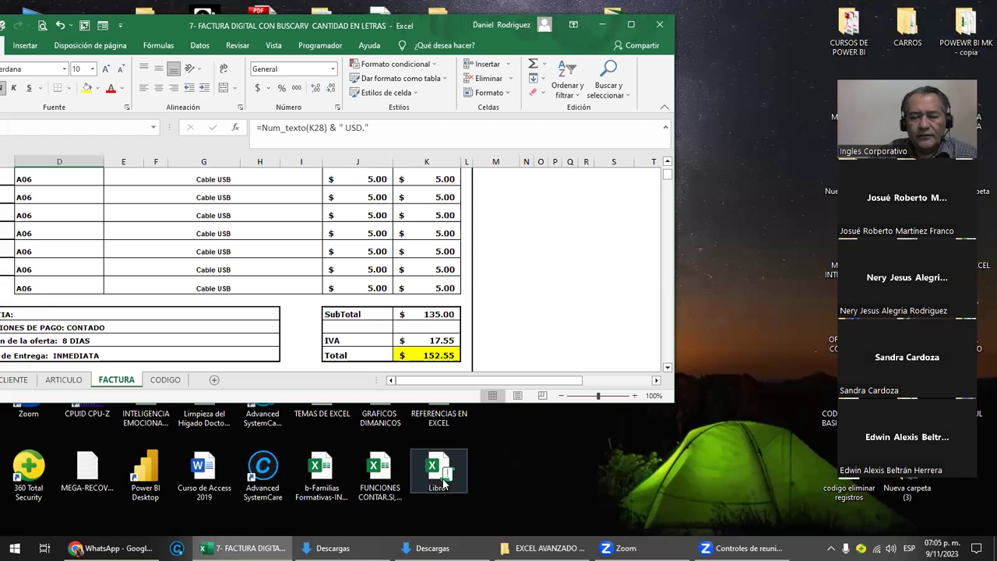
double_click(315, 25)
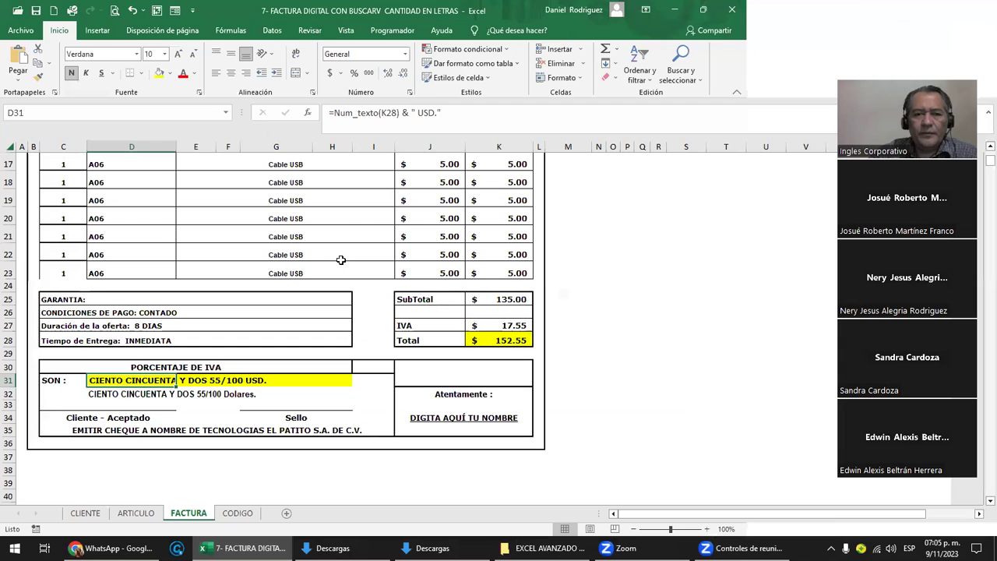
click(270, 380)
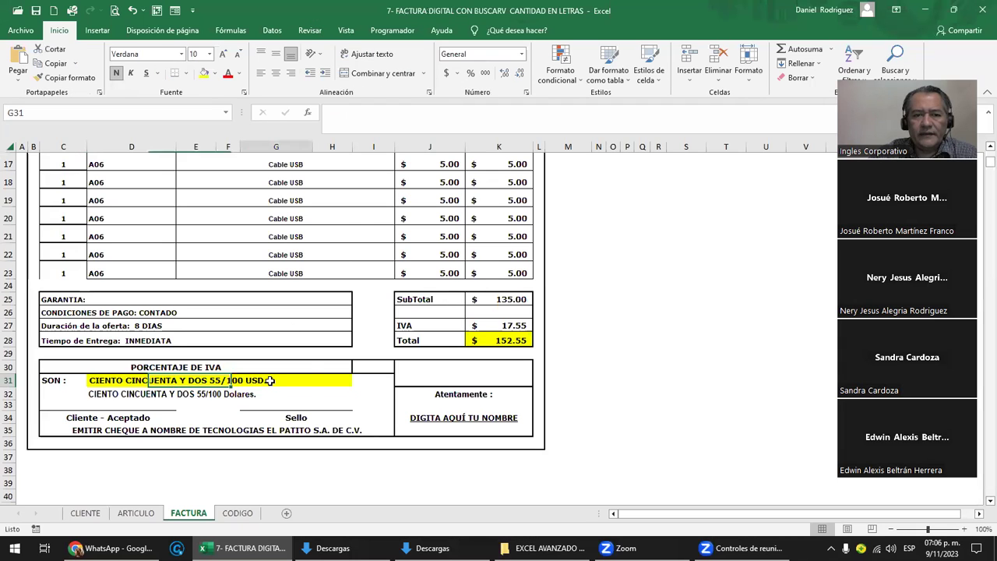
Step: Enter =Num_texto(K28) in N28 to spell out the 152.55 total in words
click(527, 336)
click(577, 340)
click(600, 340)
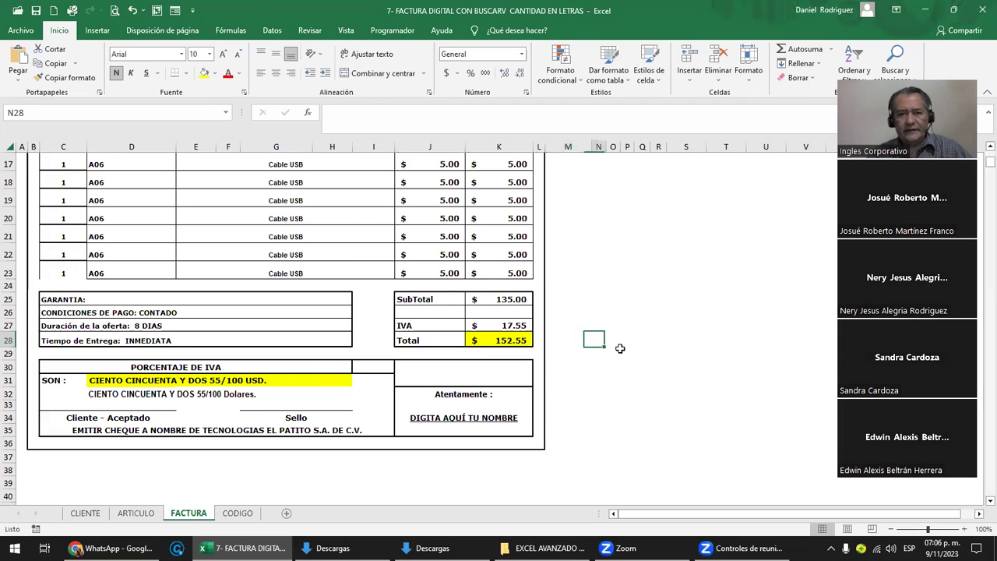
text(=)
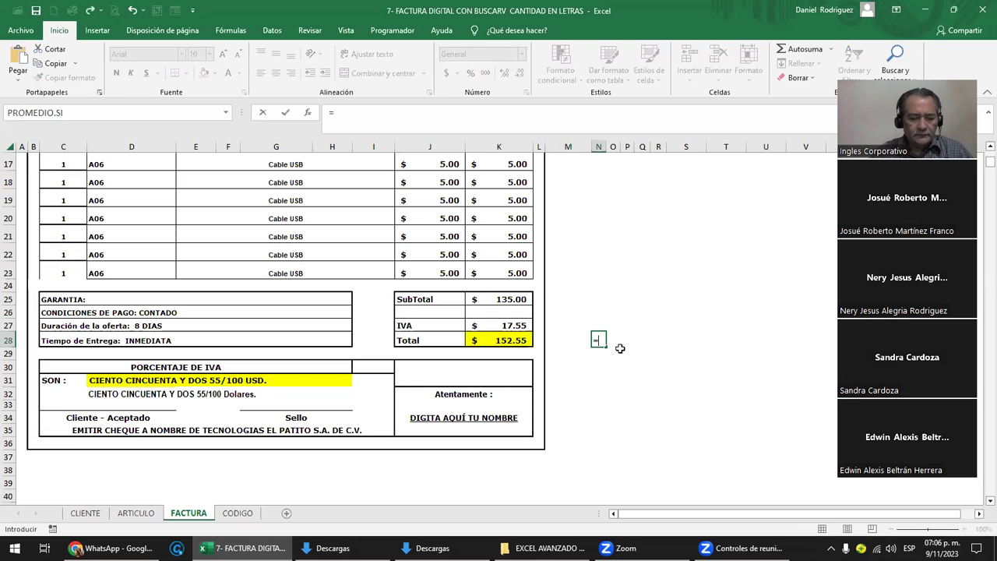
text(NU)
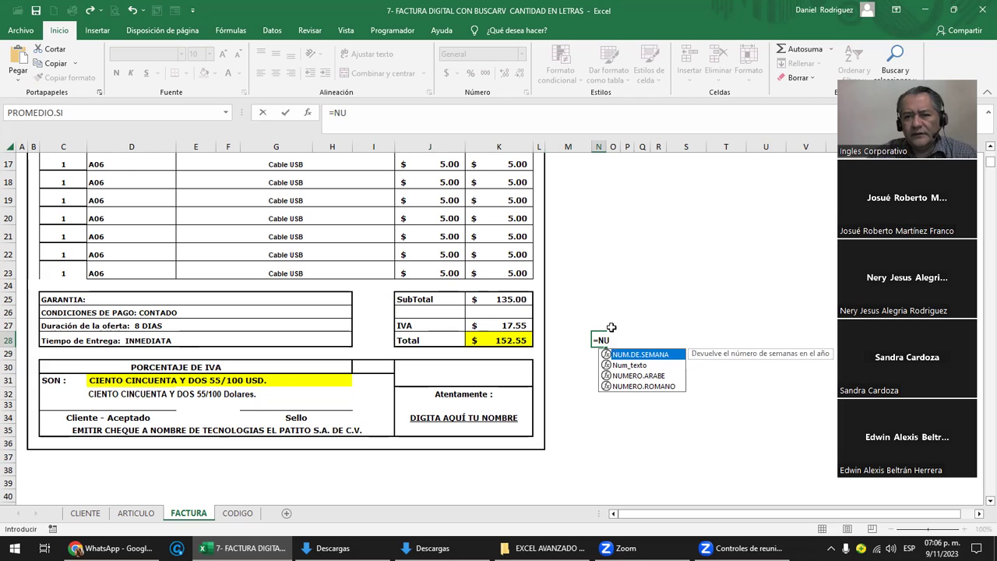
click(627, 367)
double_click(624, 364)
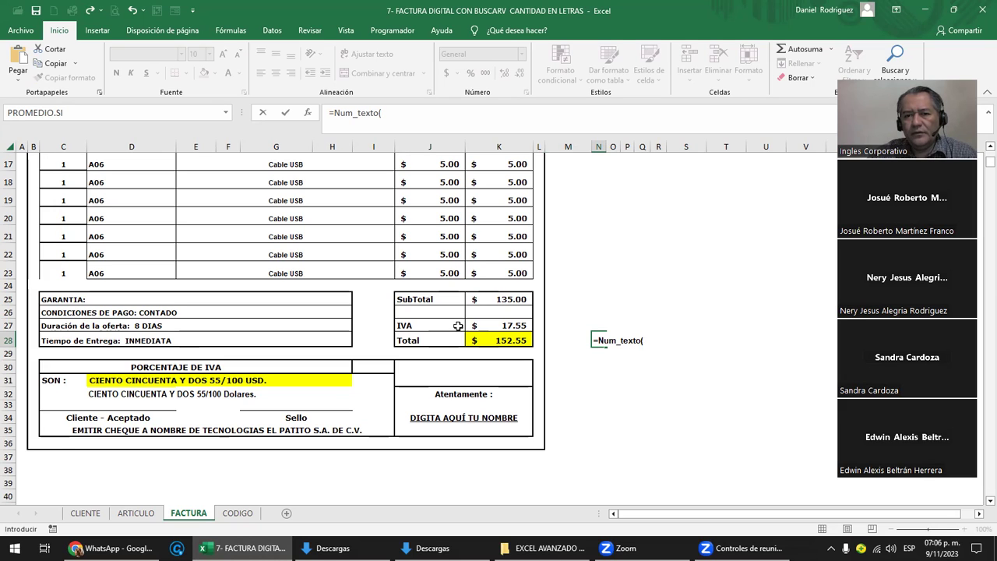
click(493, 341)
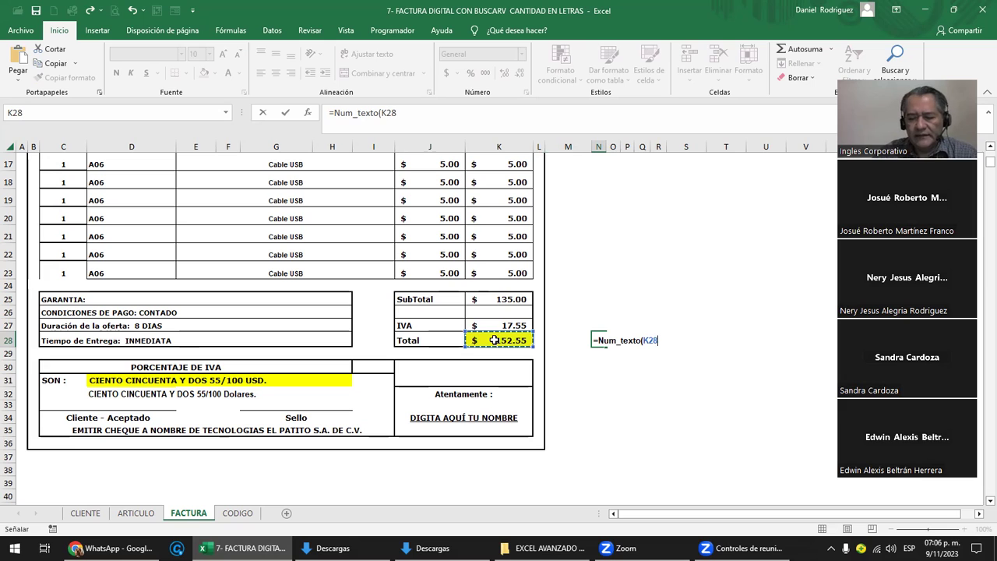
key(Return)
key(Up)
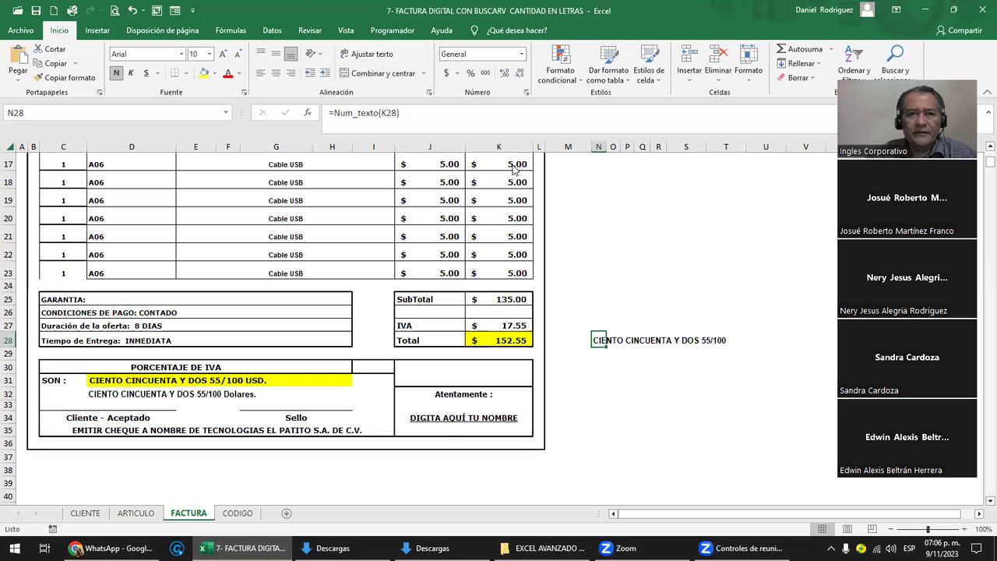
click(391, 33)
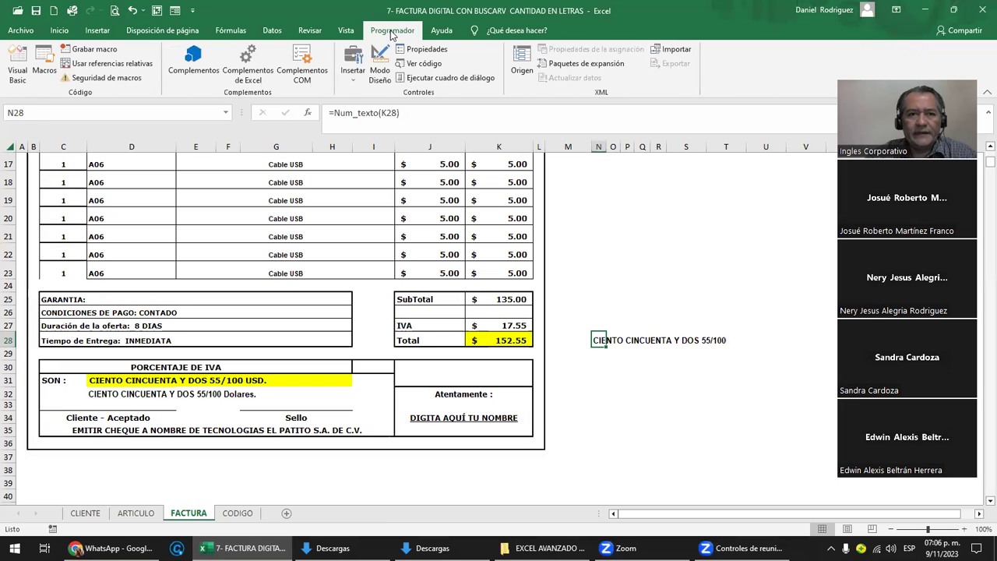
click(19, 68)
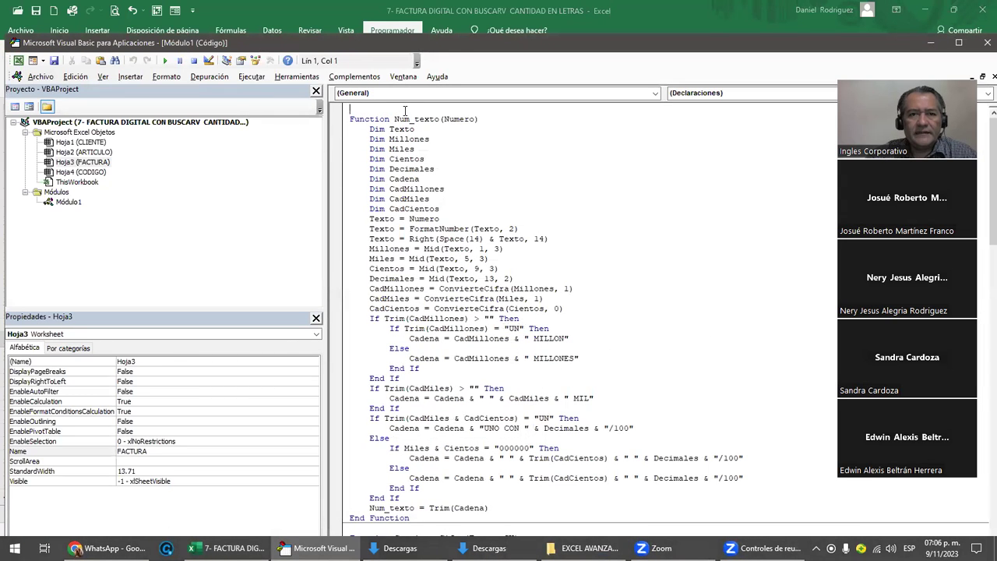
key(Down)
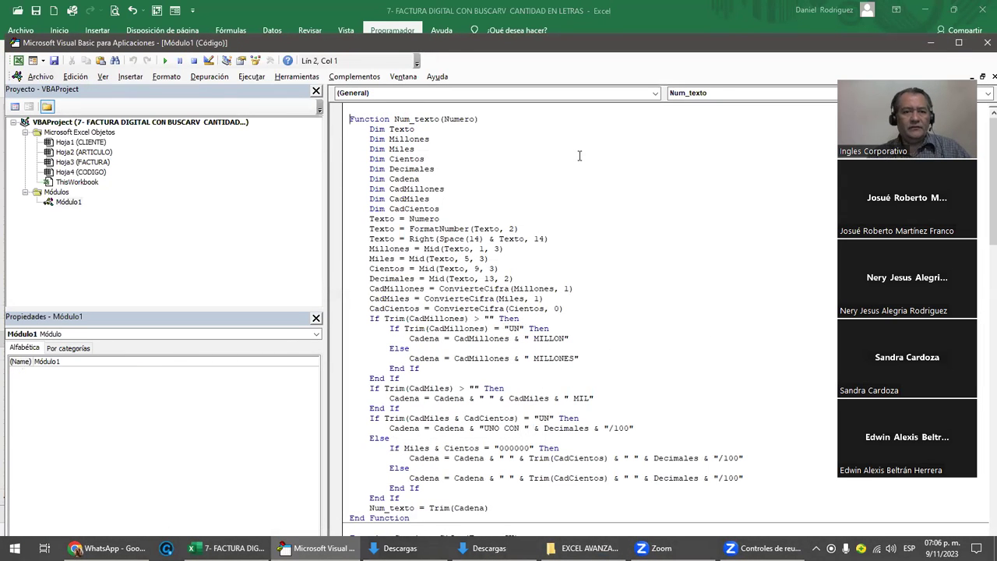
key(Right)
key(Right)
key(Right)
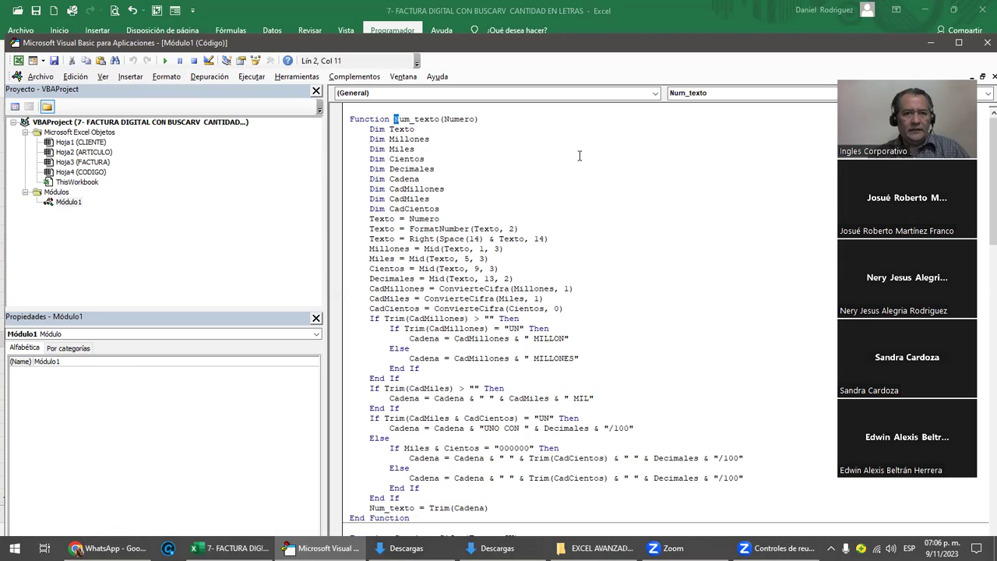
key(shift+Right)
key(shift+Right)
key(shift+Right)
key(shift+Right)
key(shift+Right)
key(shift+Right)
key(shift+Right)
key(shift+Right)
key(shift+Right)
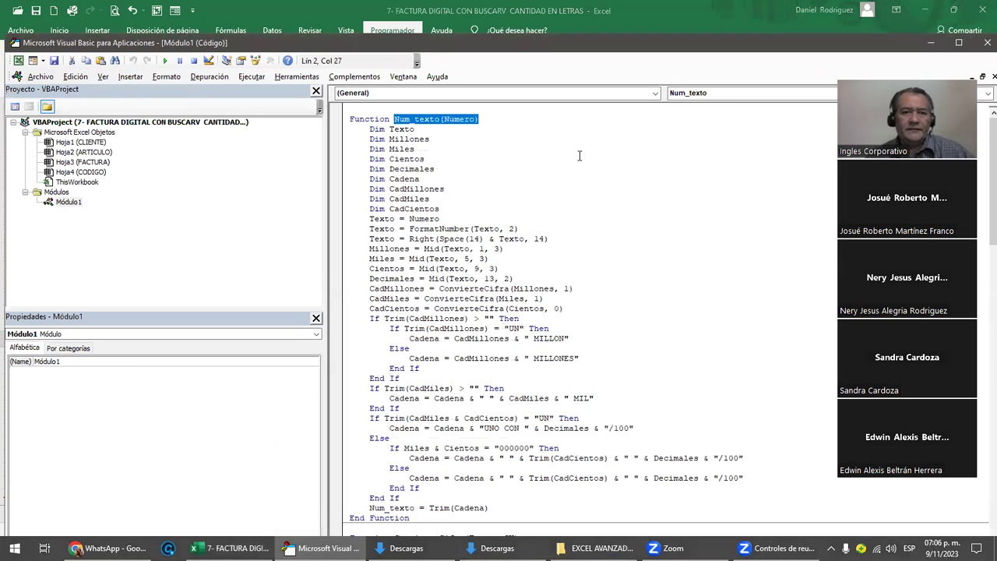
click(491, 112)
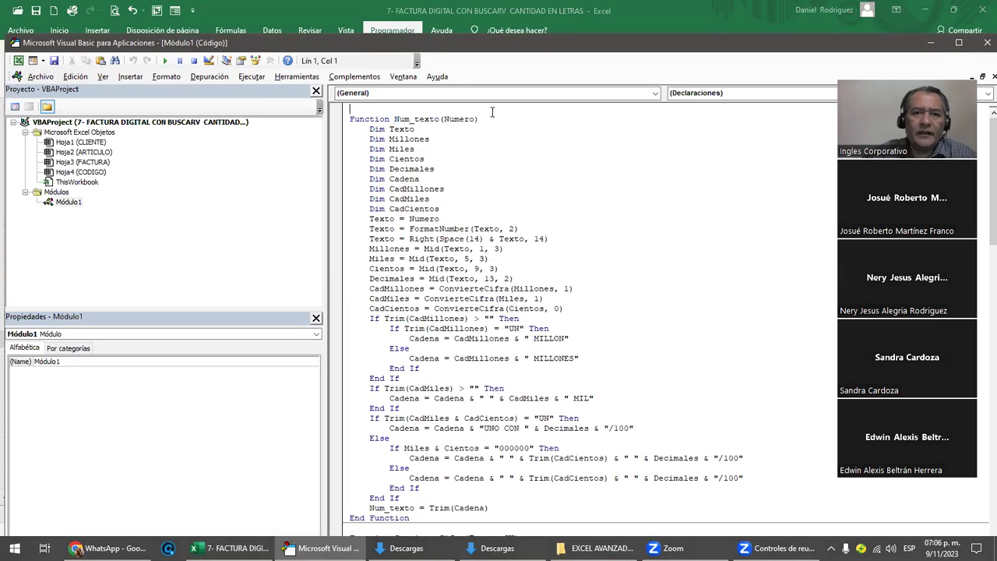
drag(394, 118, 439, 118)
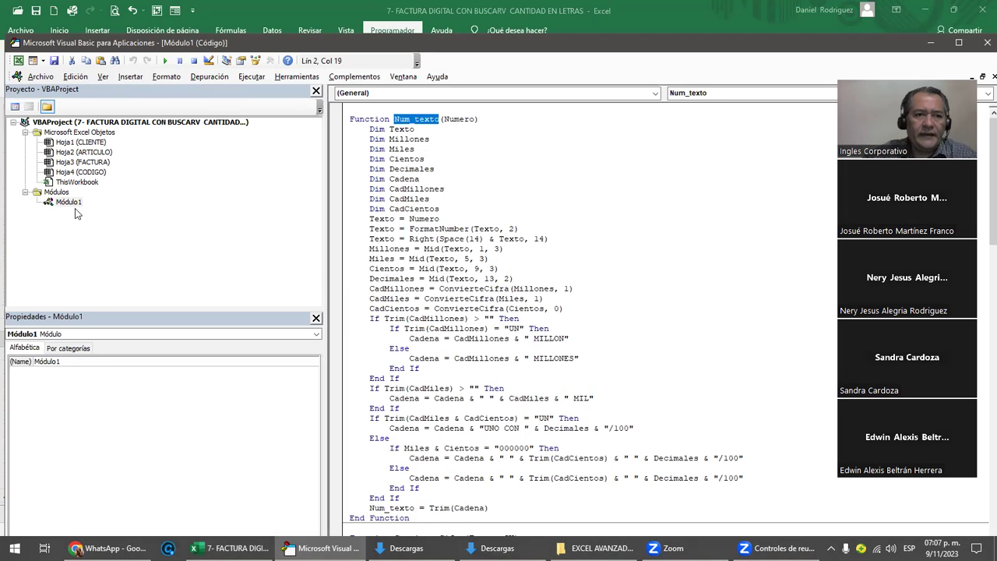
scroll(480, 190, down, 4)
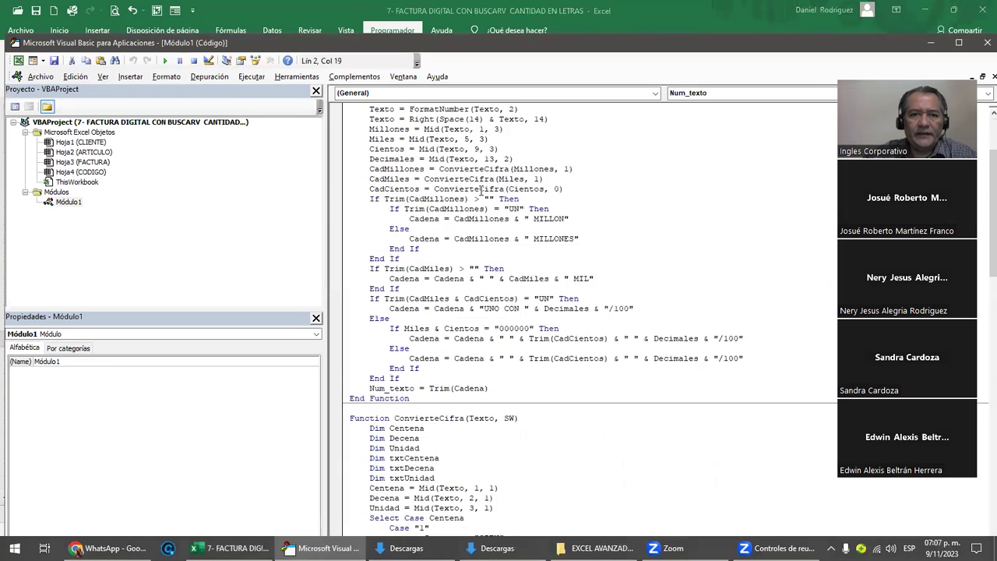
scroll(480, 190, down, 4)
scroll(480, 190, down, 1)
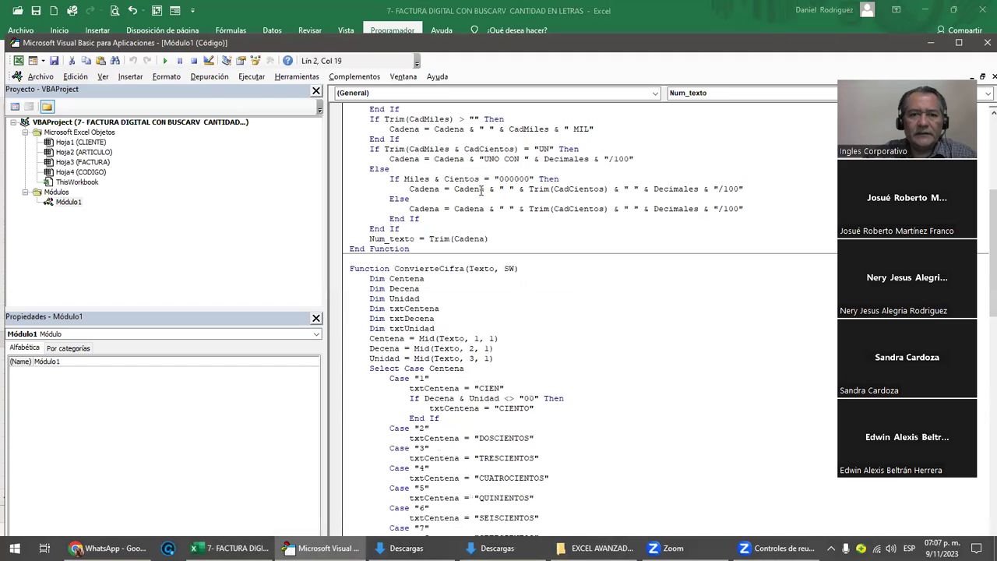
scroll(484, 188, down, 1)
scroll(485, 188, down, 3)
scroll(485, 189, down, 5)
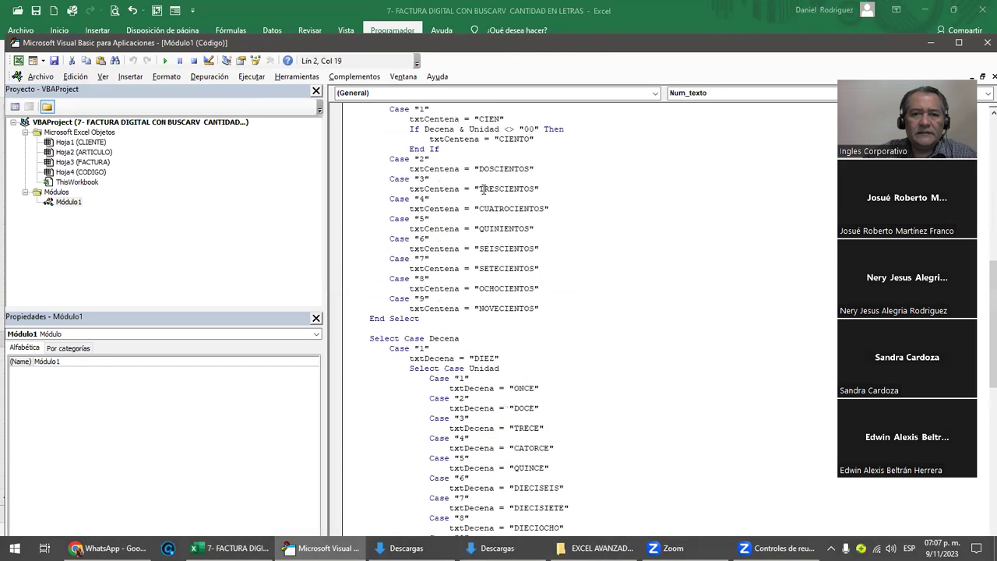
scroll(484, 188, down, 6)
scroll(484, 189, down, 14)
scroll(484, 188, down, 1)
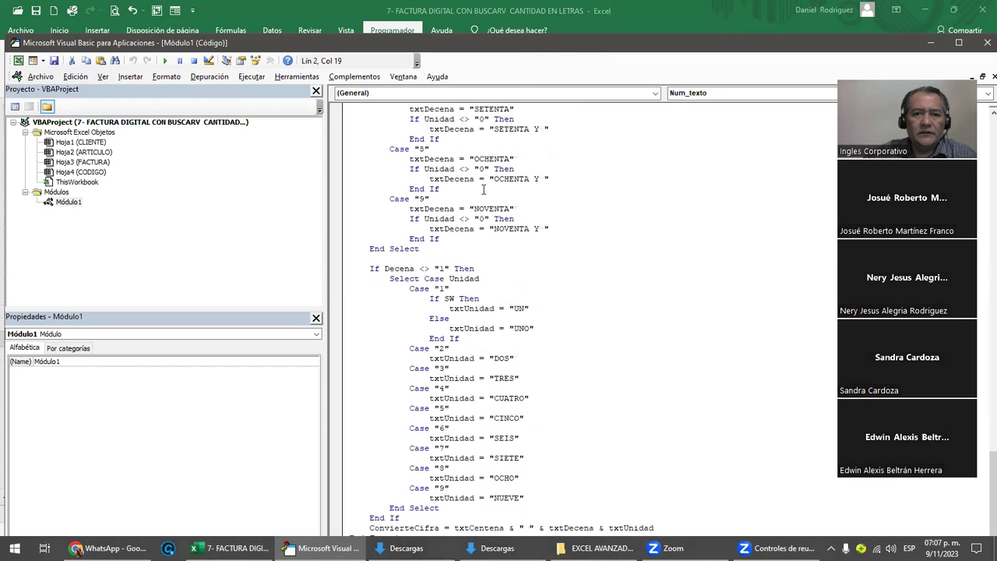
scroll(483, 189, up, 10)
scroll(483, 189, up, 3)
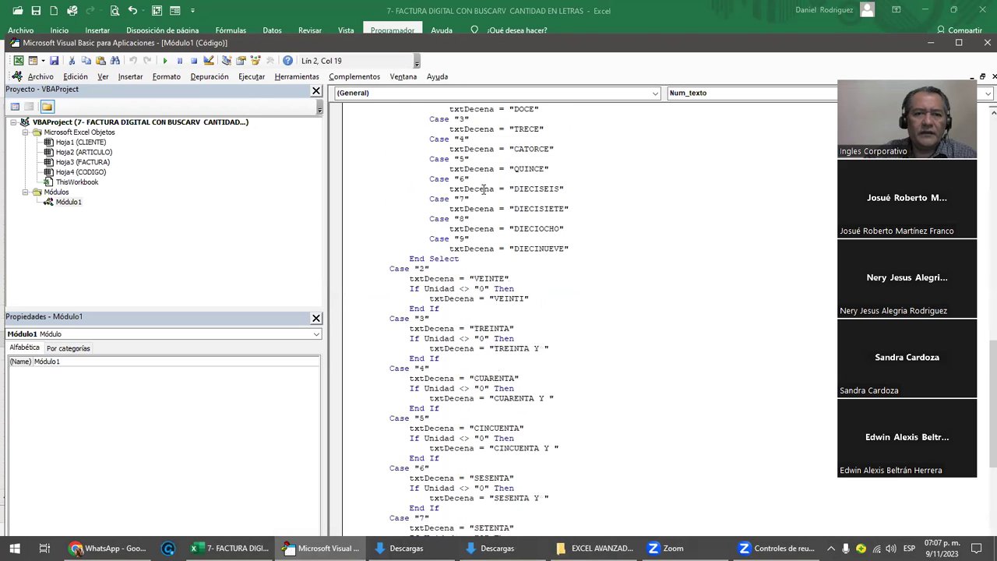
scroll(484, 190, up, 4)
scroll(484, 189, up, 3)
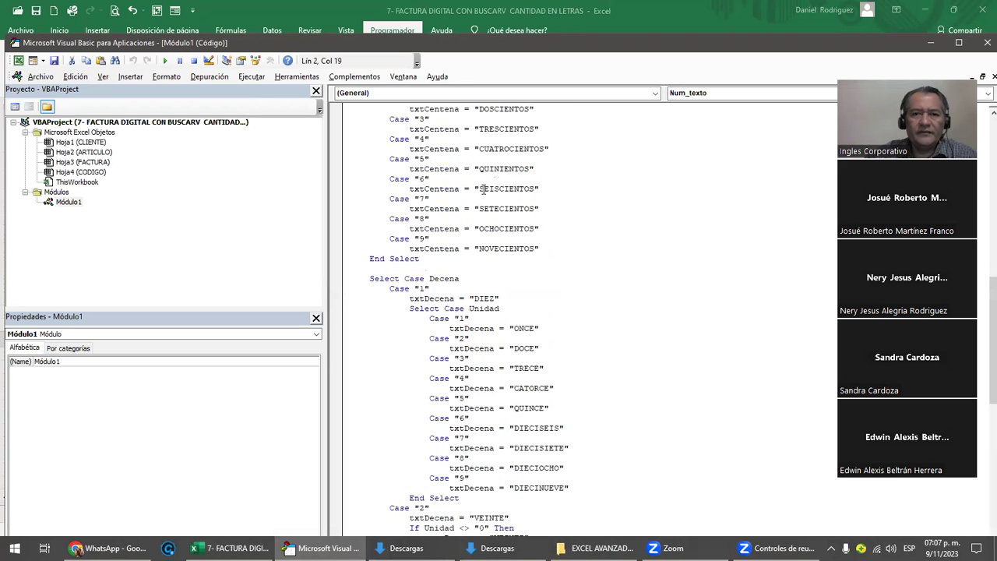
scroll(484, 190, up, 5)
scroll(484, 189, up, 7)
scroll(484, 189, up, 6)
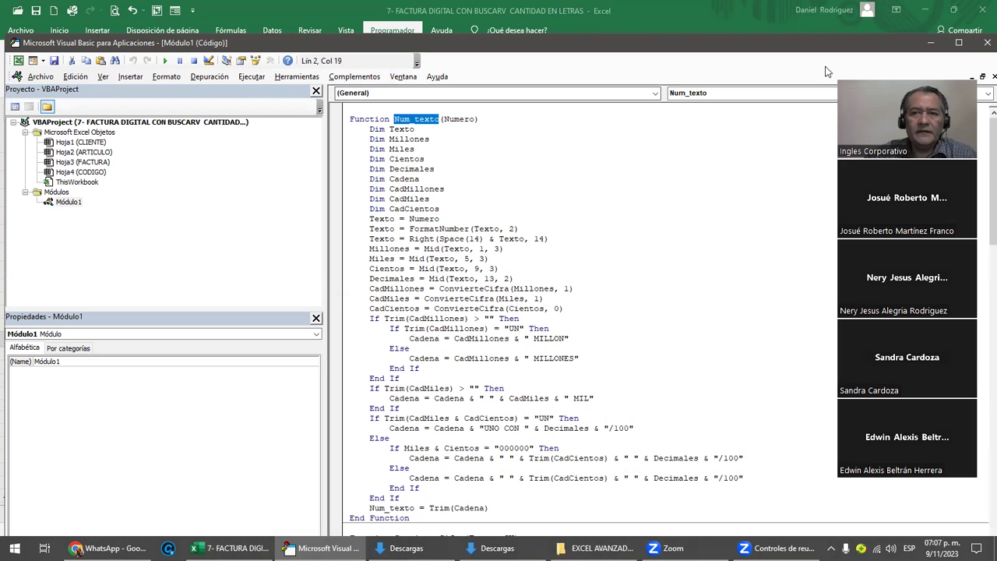
click(984, 44)
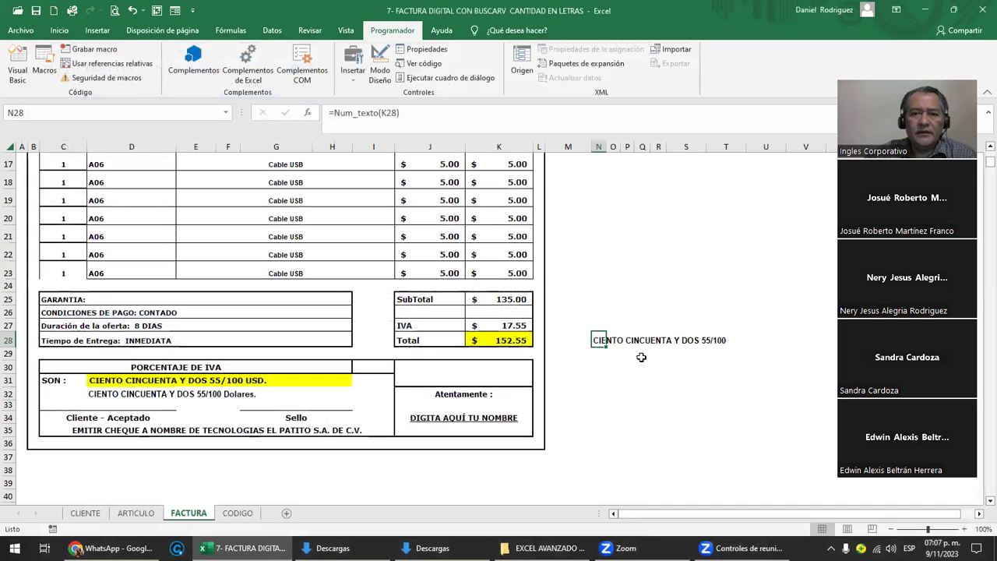
Step: Review the K28 total and the N28 Num_texto formula without changing them
click(514, 340)
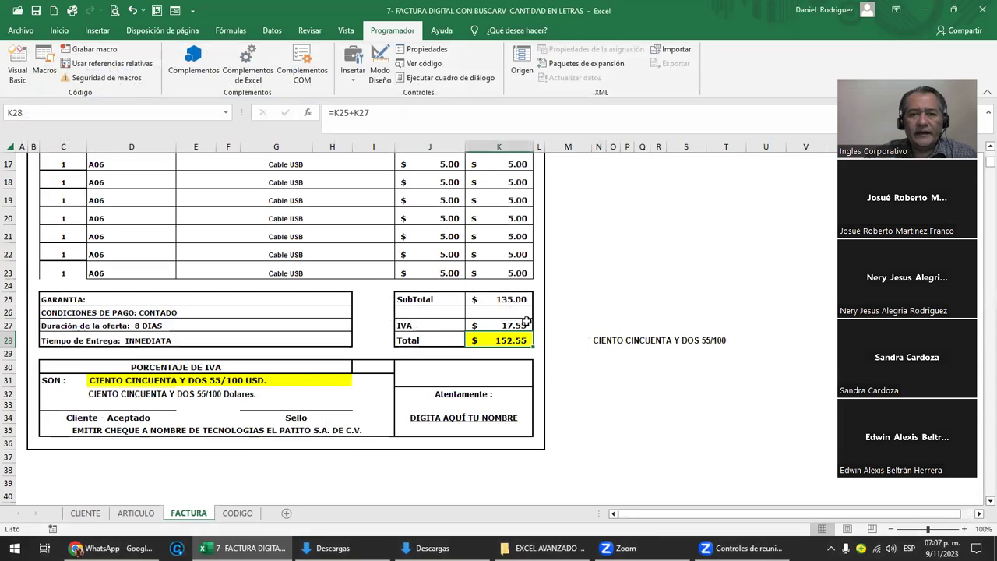
click(605, 339)
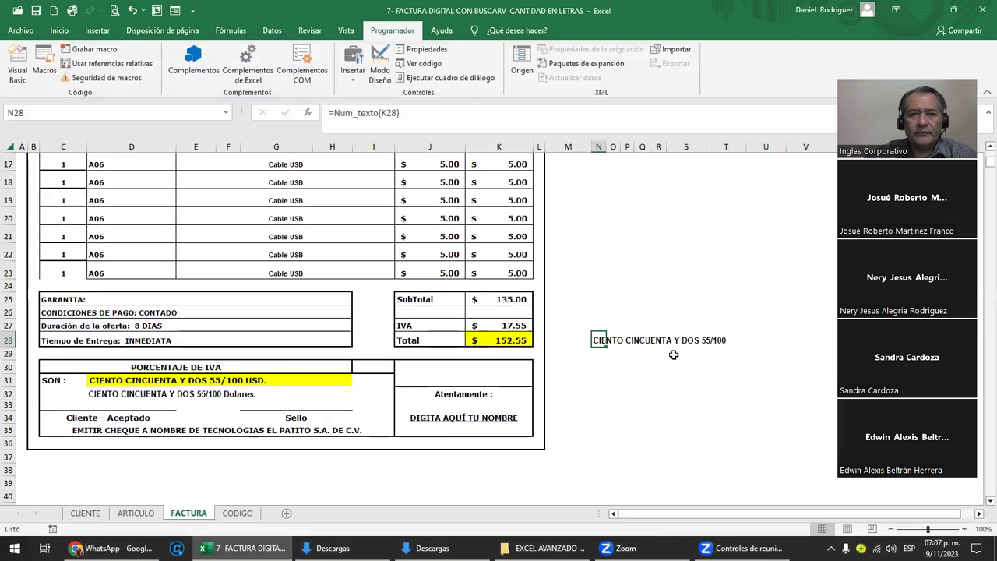
key(F2)
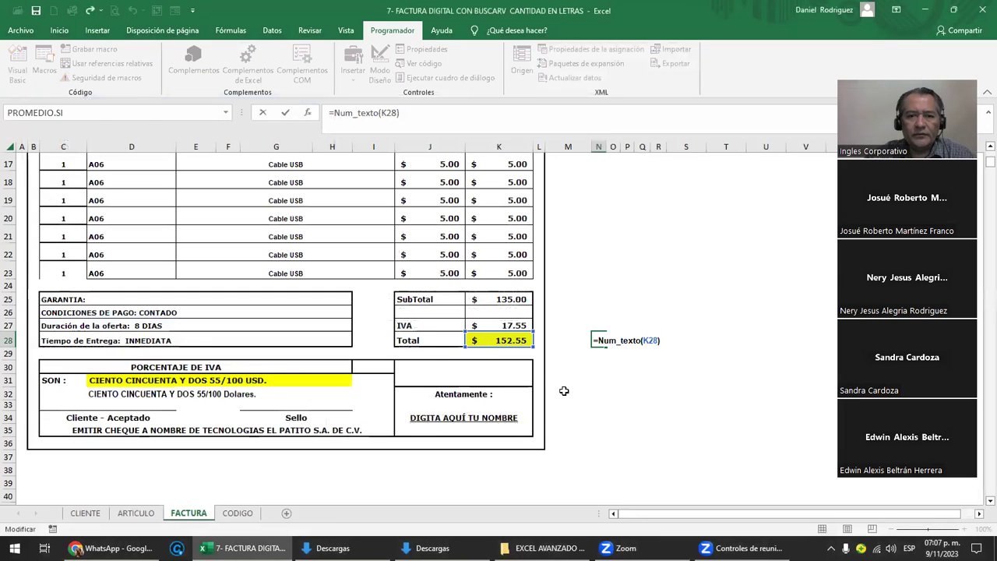
key(ctrl+Return)
Step: Enter =Num_texto(K25) in N25 to spell out the 135.00 subtotal, then reopen it for editing
click(524, 304)
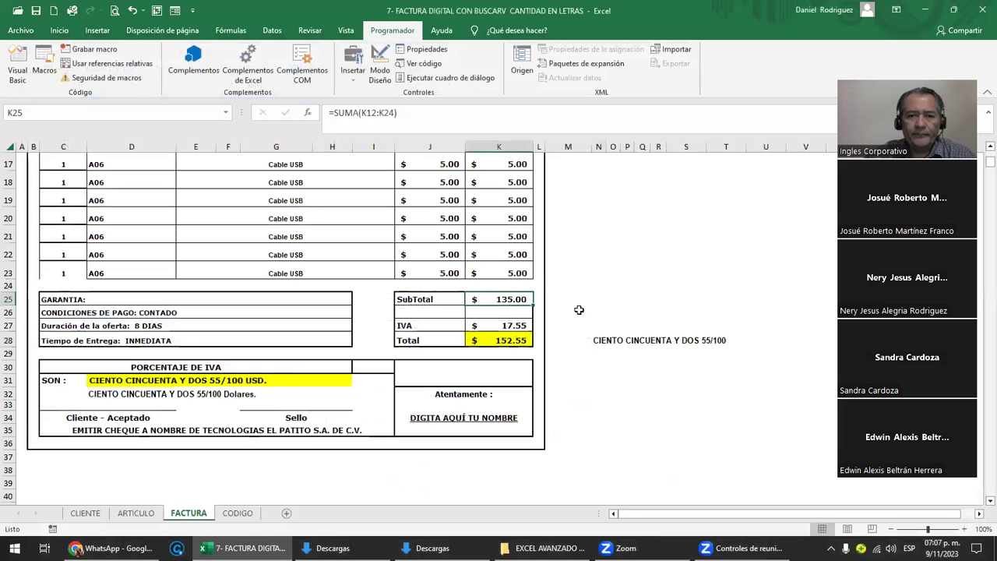
click(628, 297)
key(Left)
key(Left)
key(Left)
key(Right)
text(=)
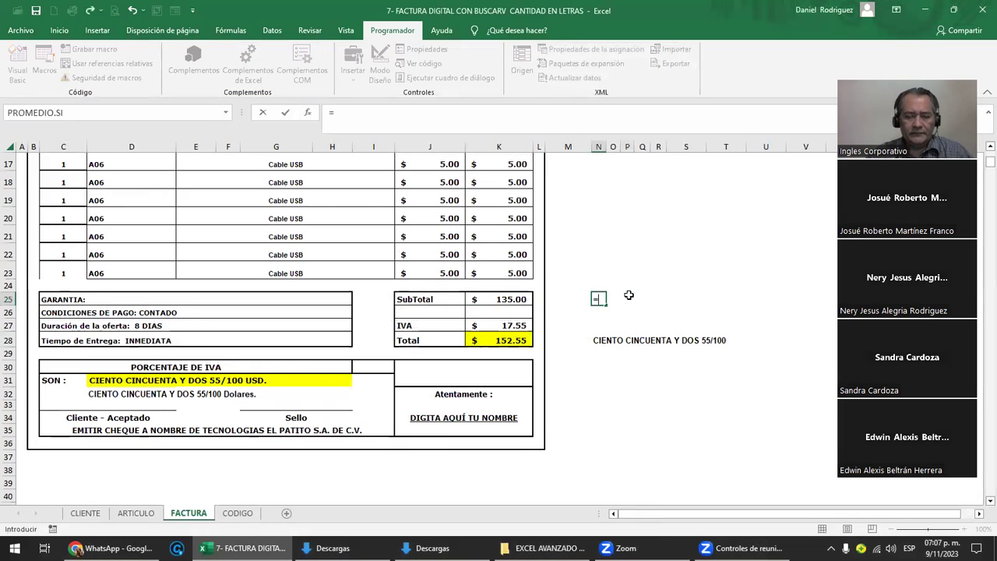
text(NUM)
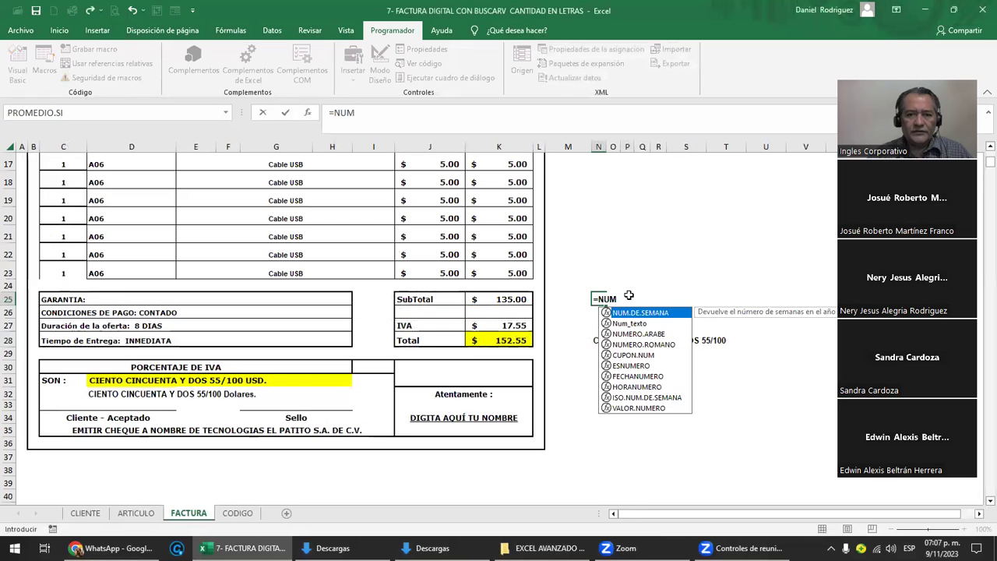
key(Down)
key(Tab)
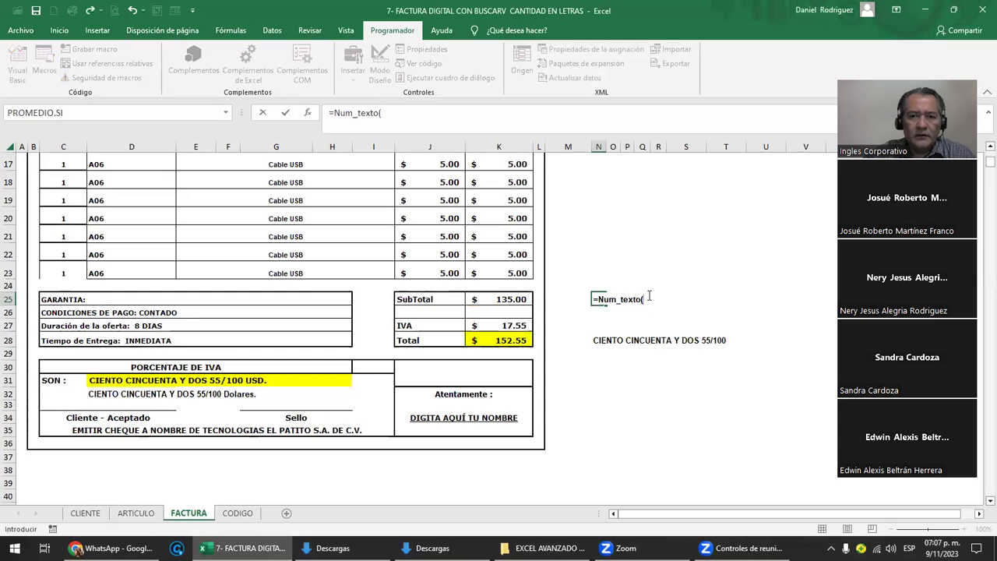
click(502, 299)
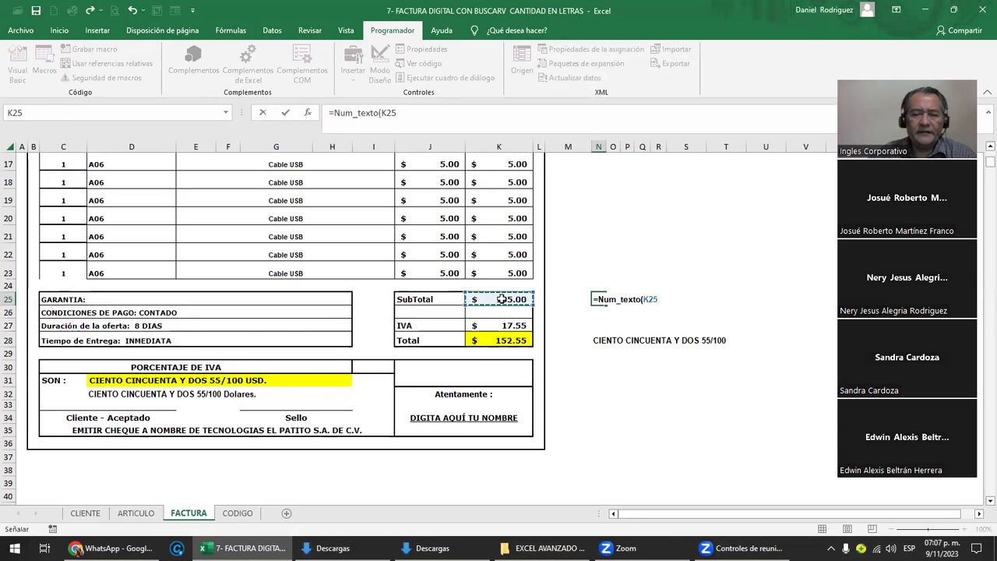
key(Return)
click(613, 299)
key(Left)
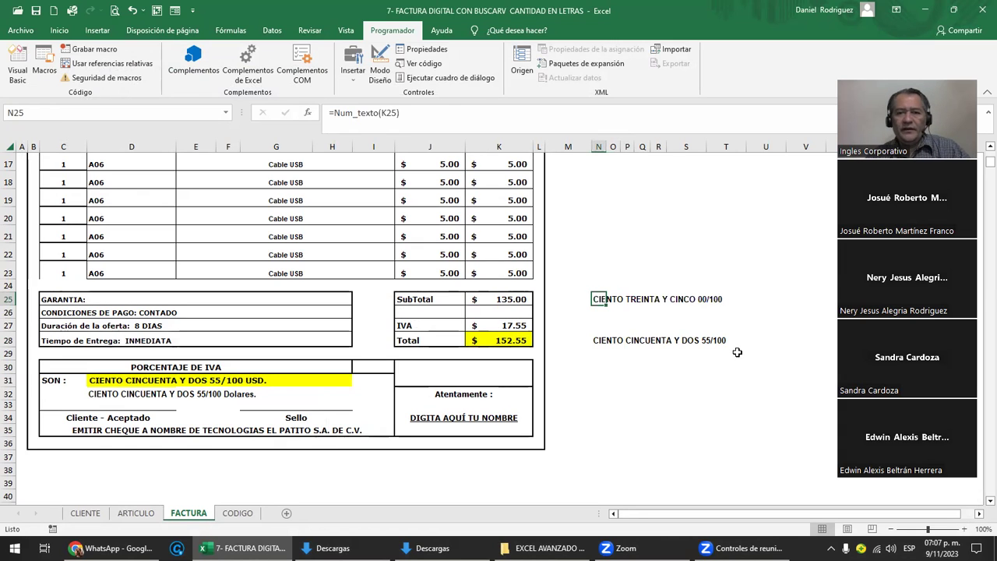
key(F2)
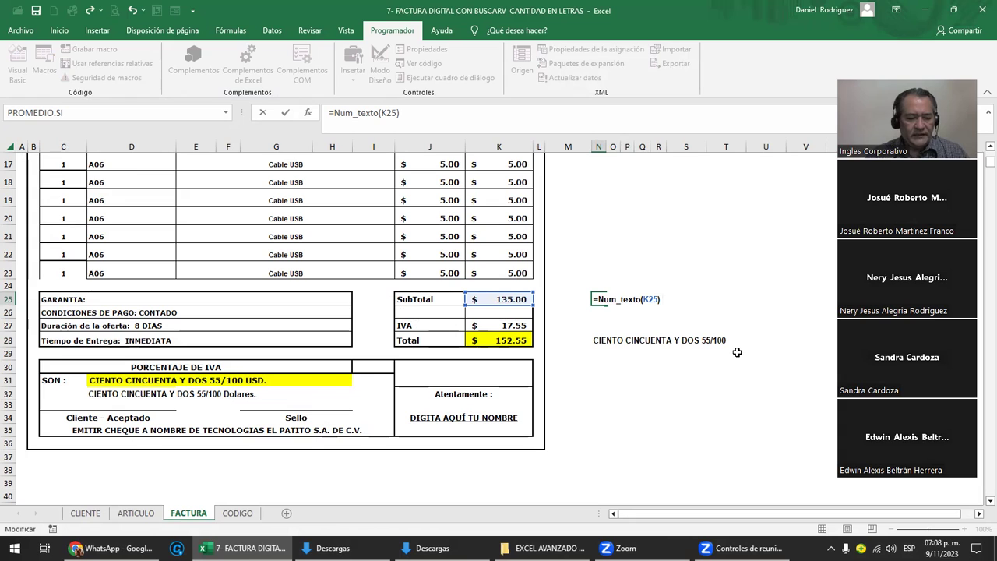
Step: Append " USD." to N25's formula so it reads CIENTO TREINTA Y CINCO 00/100 USD
text( &)
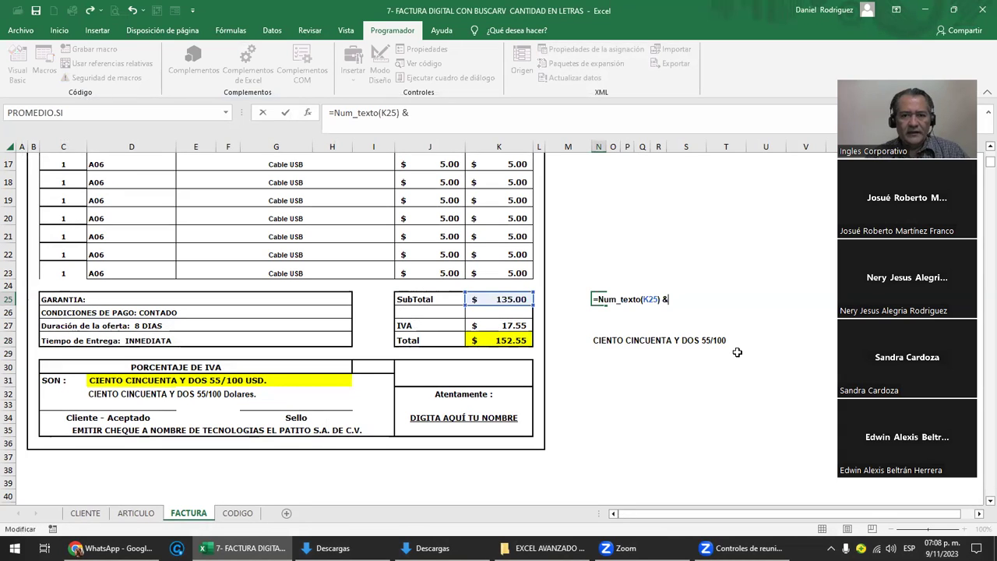
text("UD)
key(BackSpace)
text(SD)
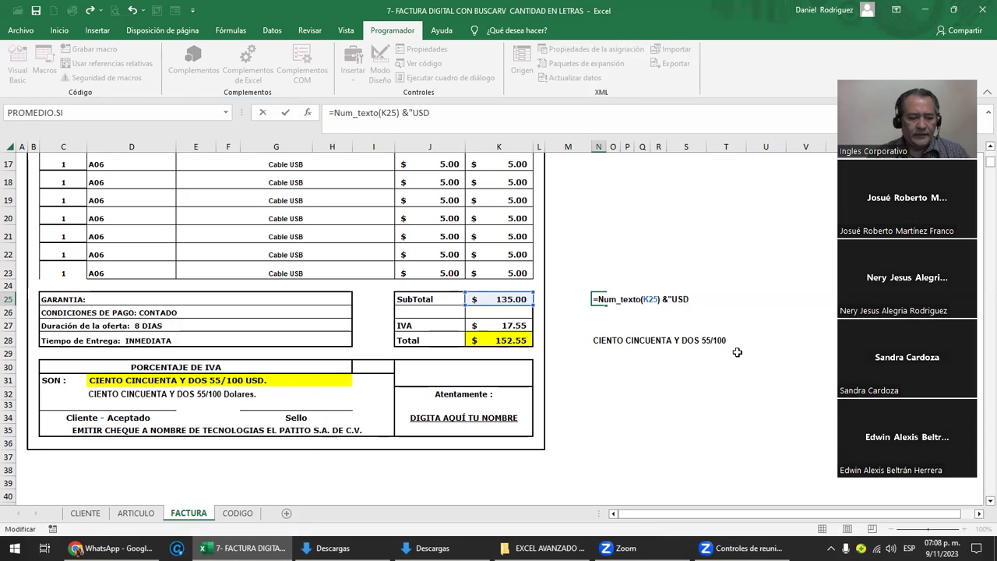
key(ctrl+Return)
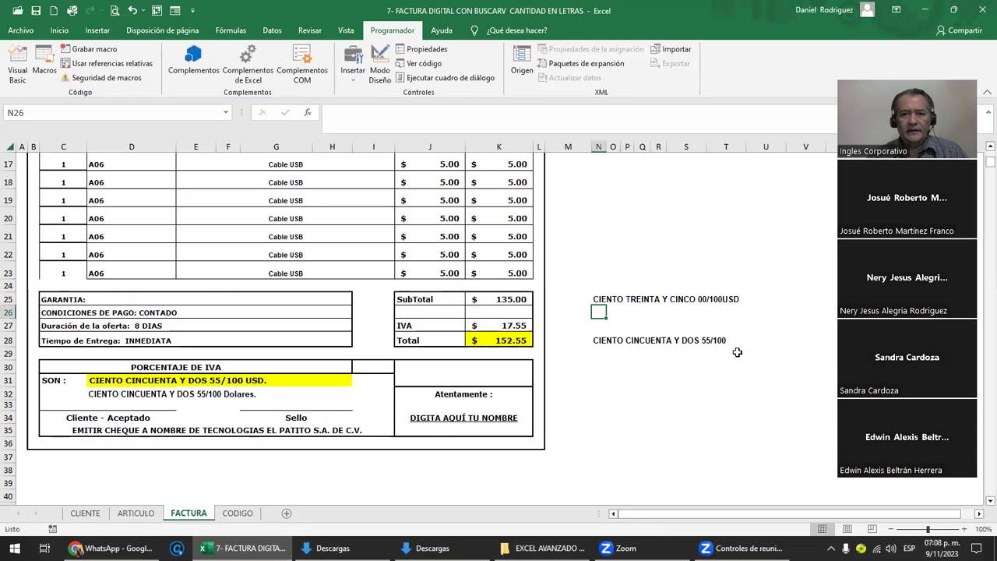
key(F2)
key(Left)
key(Left)
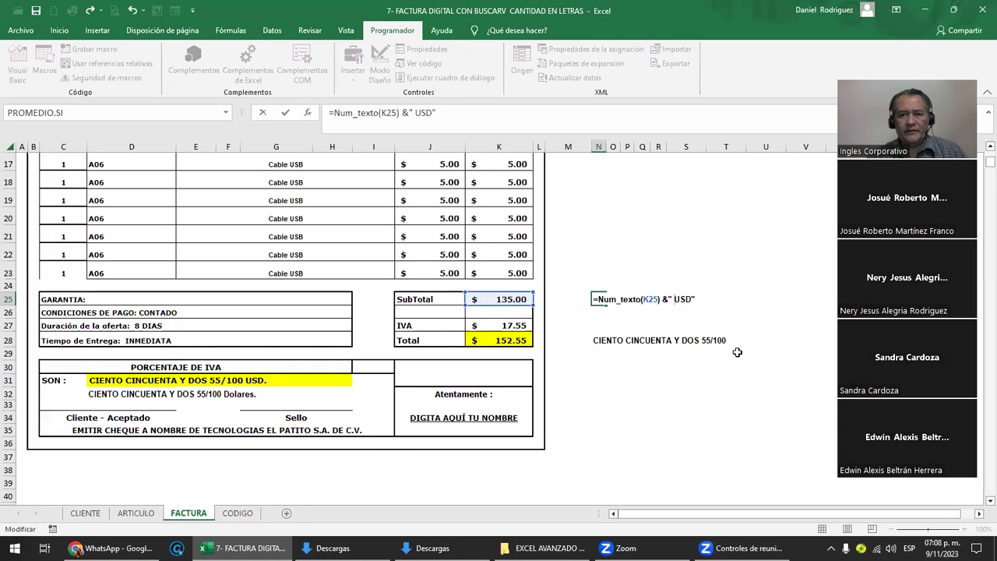
key(Return)
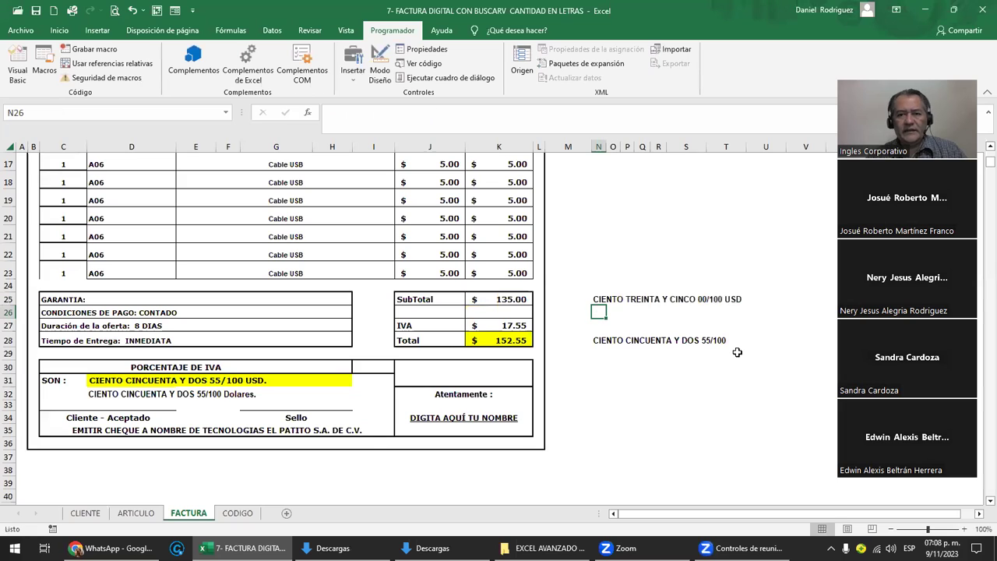
key(Up)
key(F2)
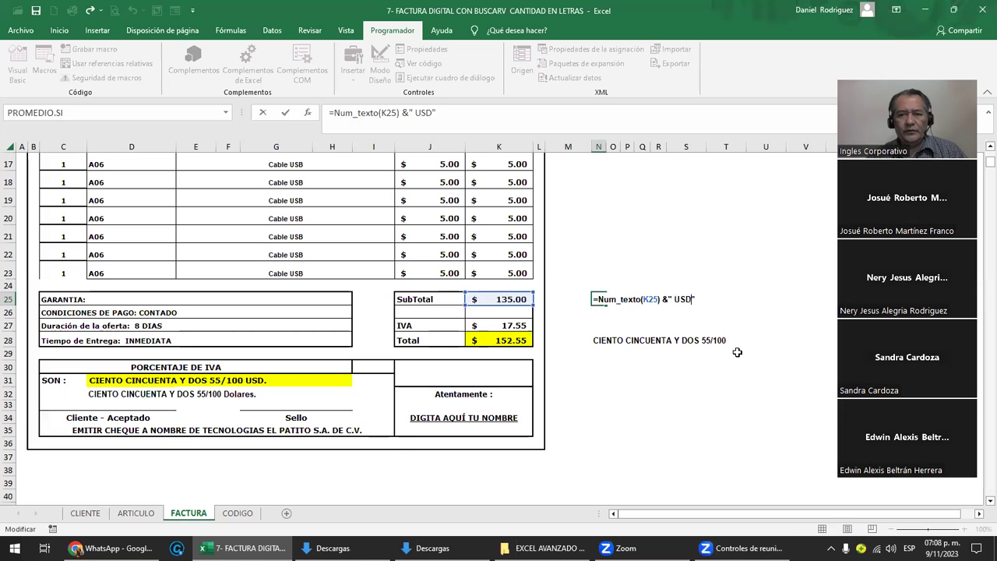
text(.)
key(Return)
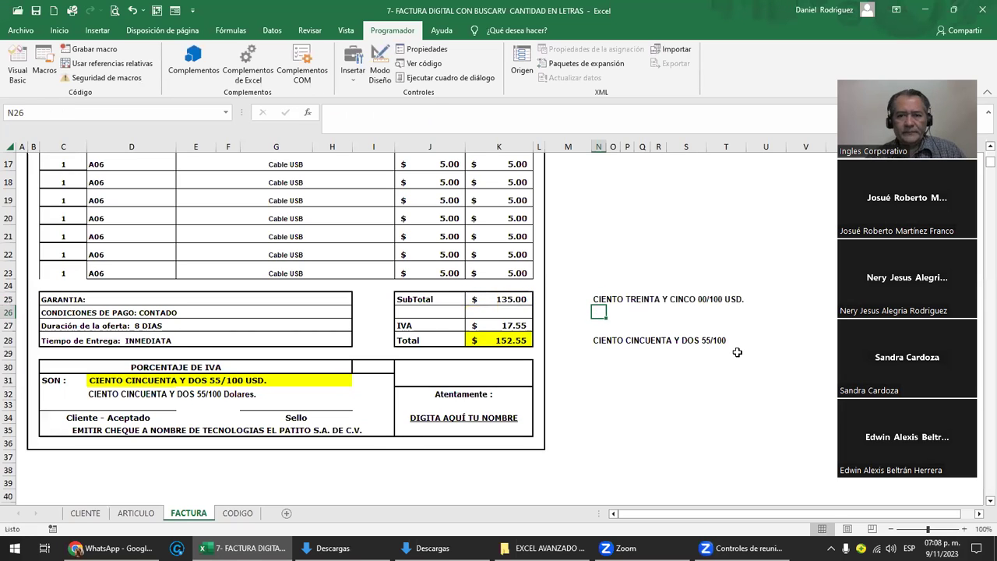
key(Down)
key(Down)
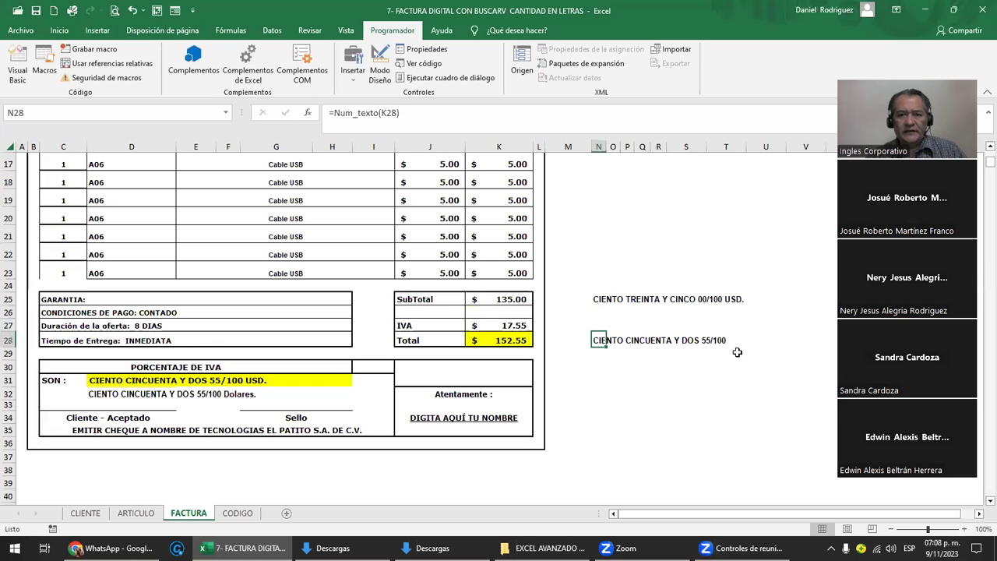
Step: Append " Dolares" to N28's total-in-words formula, then open the Visual Basic editor
key(F2)
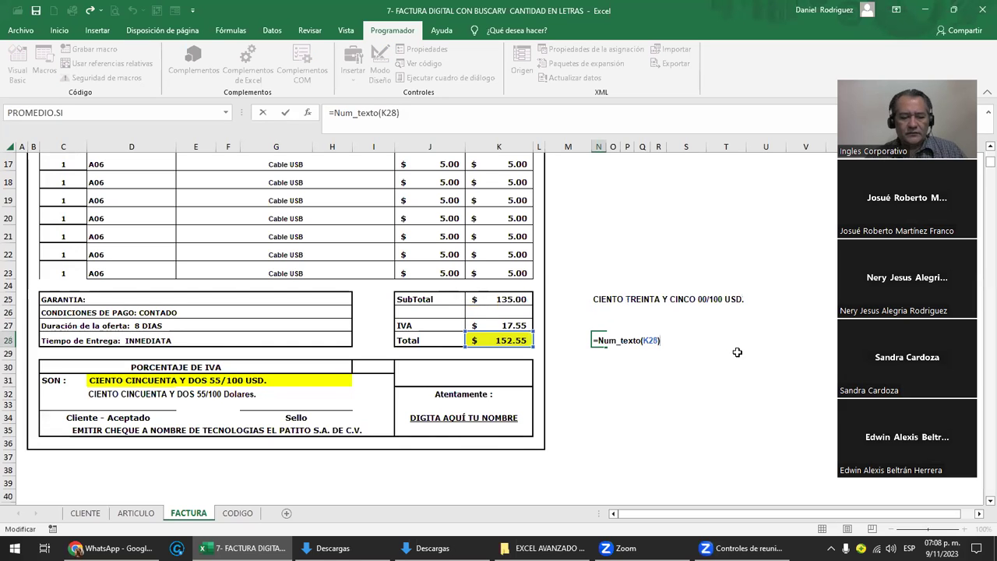
text( &")
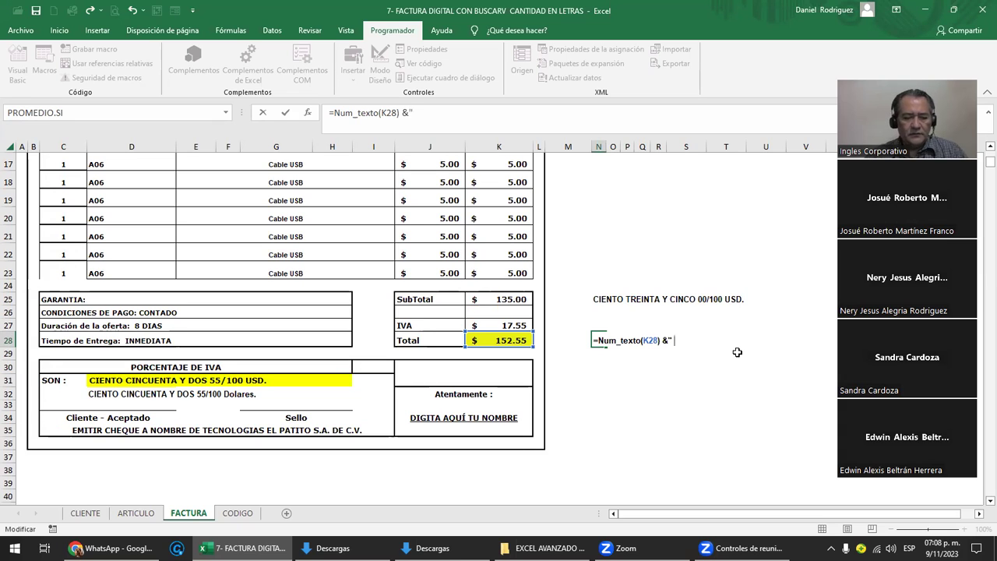
text( d)
key(BackSpace)
text(Dolares)
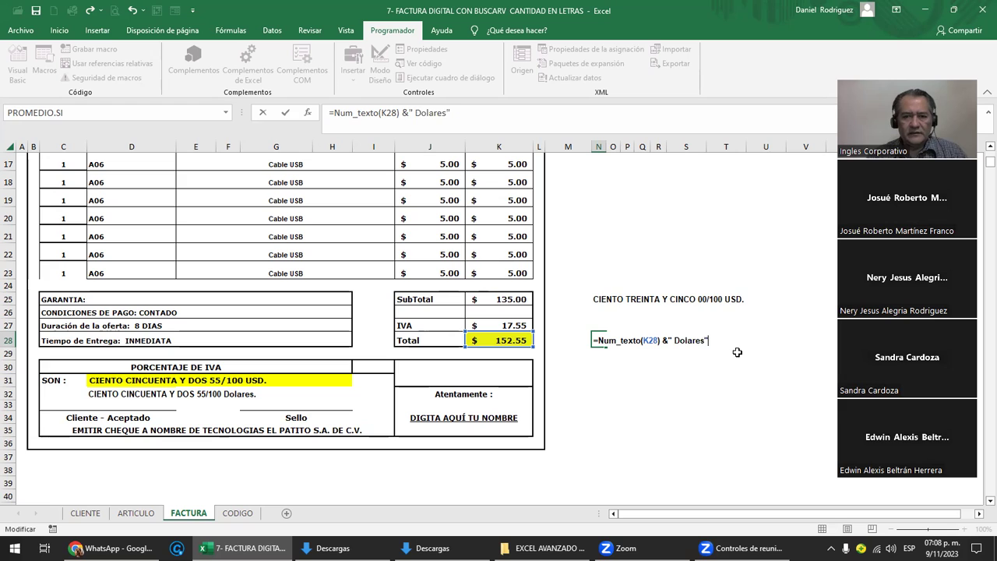
key(Return)
key(Up)
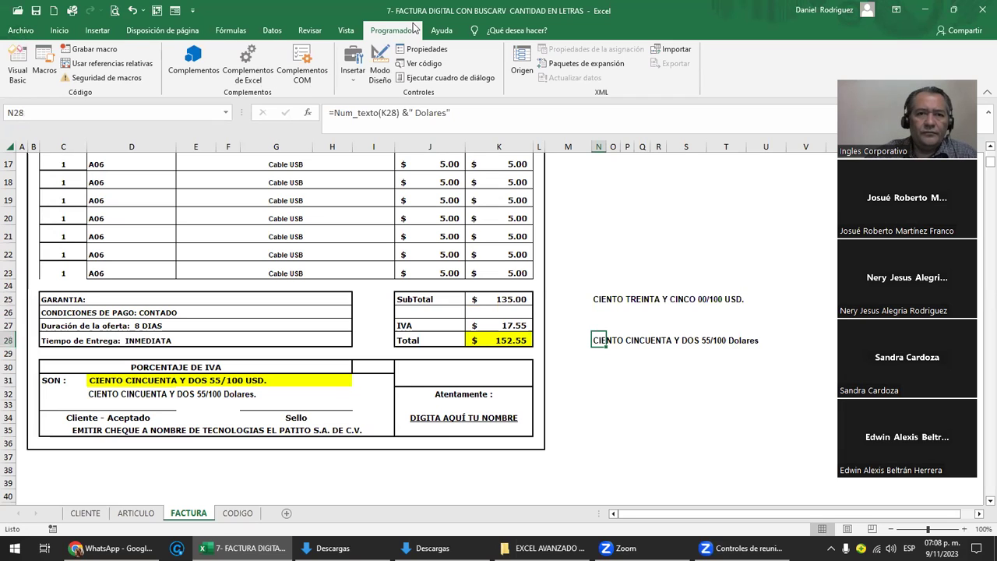
click(17, 66)
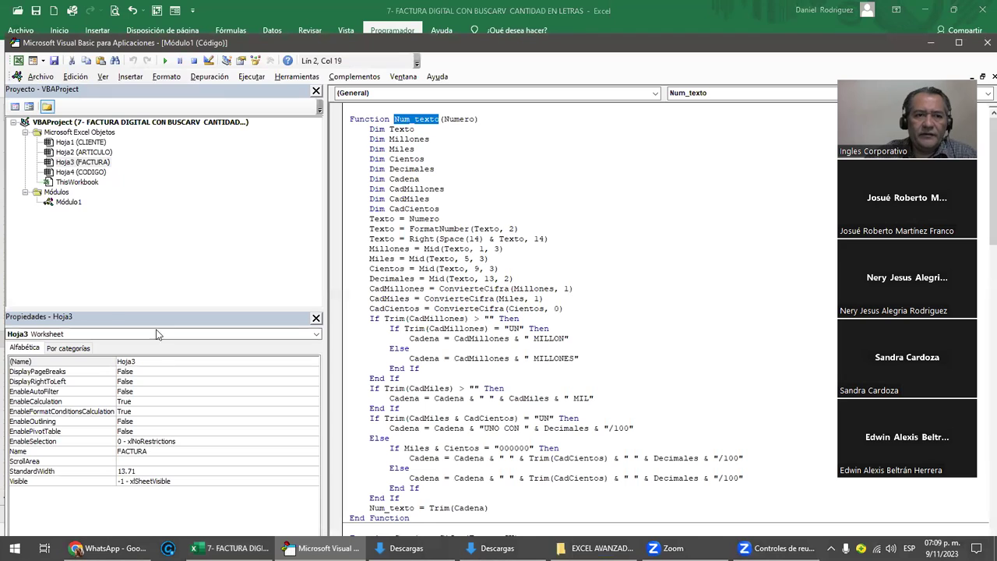
Step: Open Módulo1, highlight the Num_texto function name, then close the VBA editor
click(67, 204)
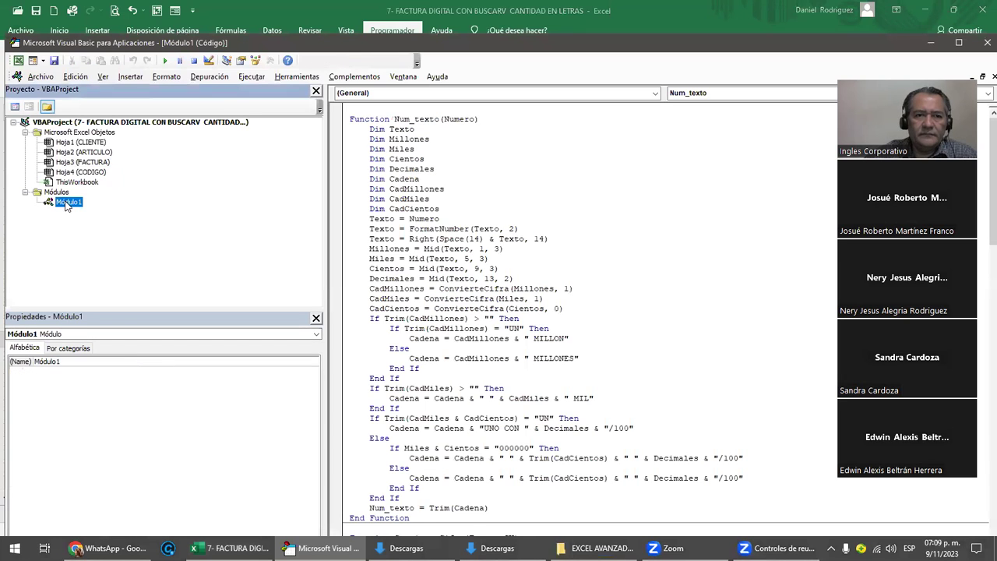
double_click(67, 204)
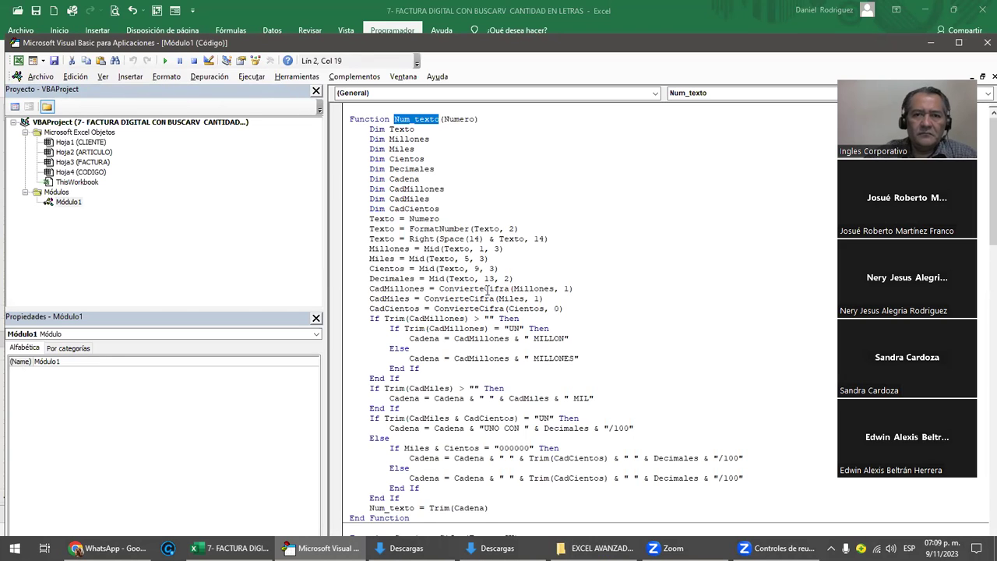
click(429, 139)
drag(395, 119, 472, 118)
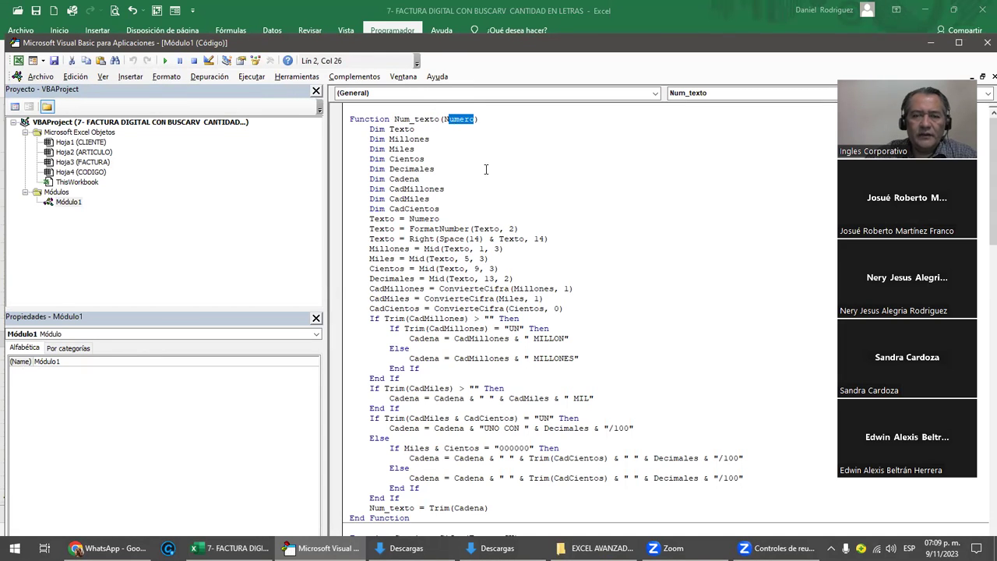
click(986, 43)
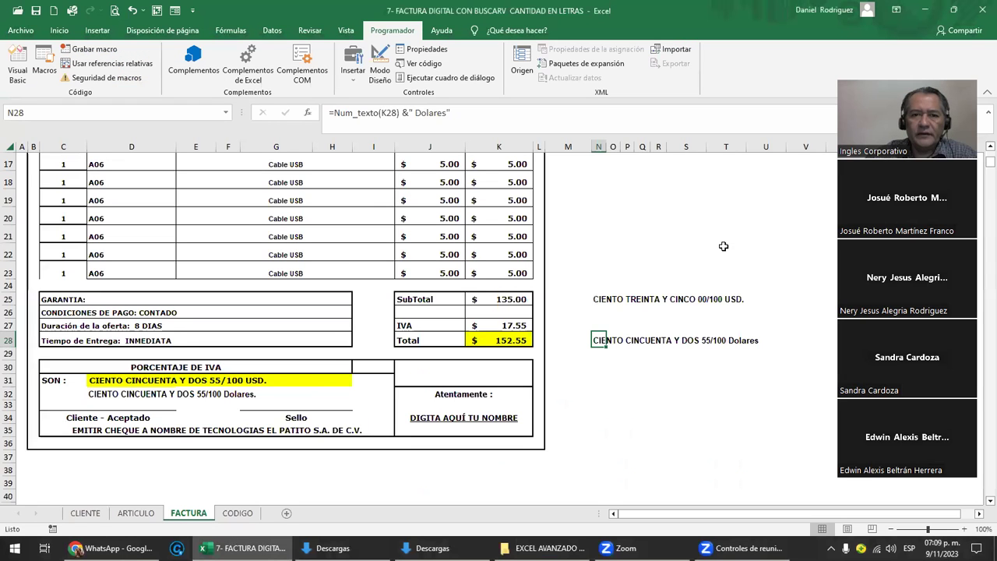
Step: Reopen the Visual Basic editor briefly and close it again
click(615, 382)
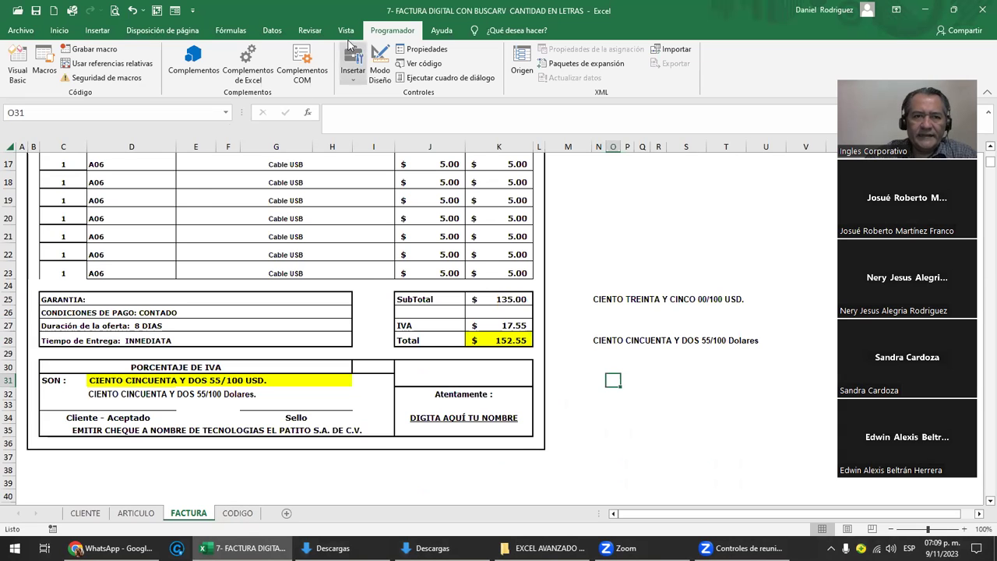
click(17, 67)
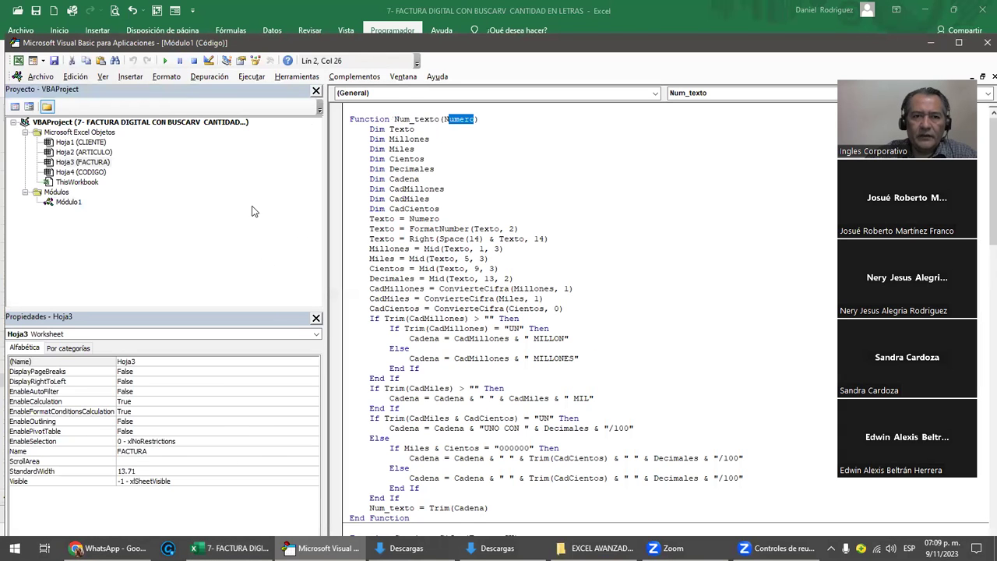
click(982, 44)
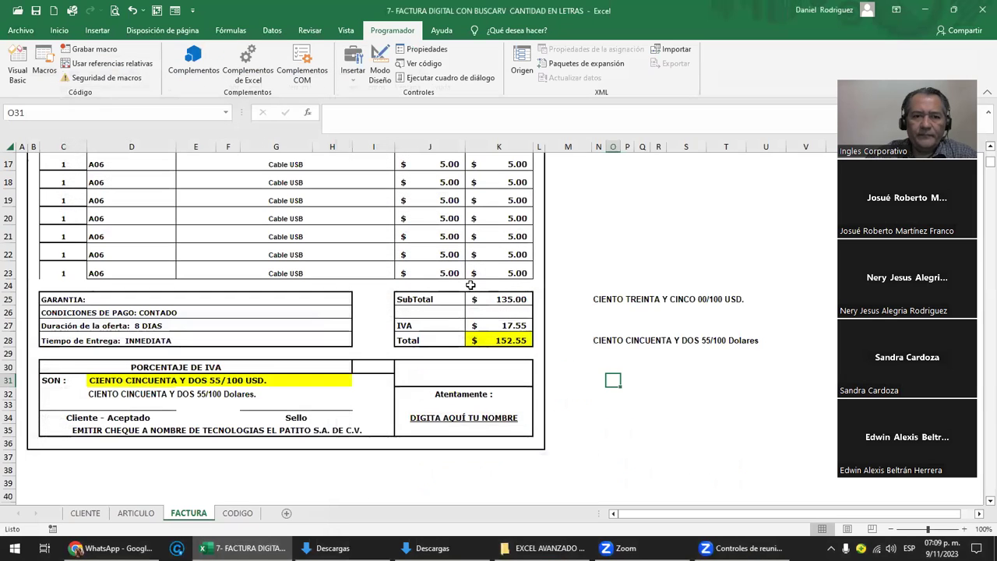
Step: Go to the CODIGO sheet and read the E1 title and E2 pasting instructions
click(237, 513)
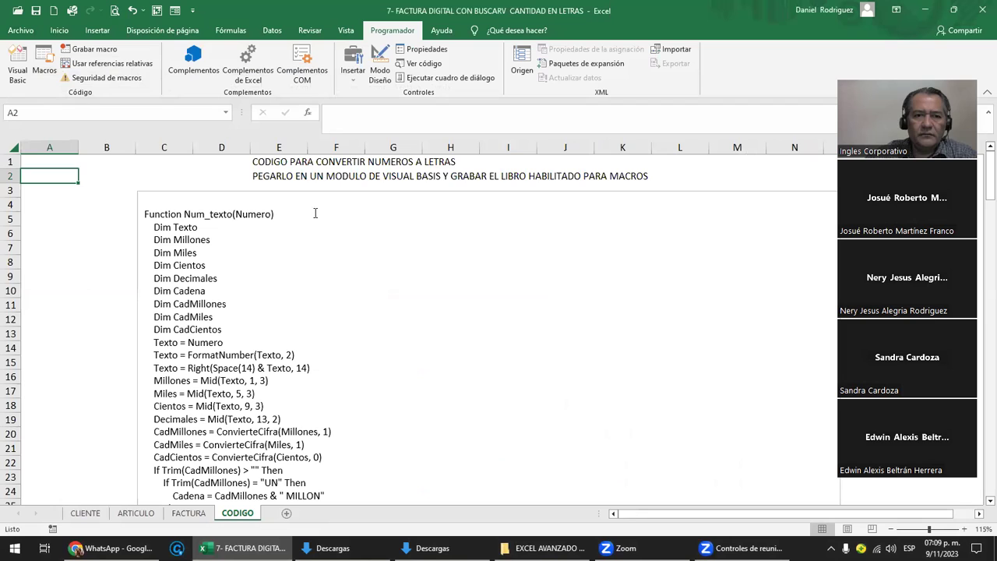
click(295, 162)
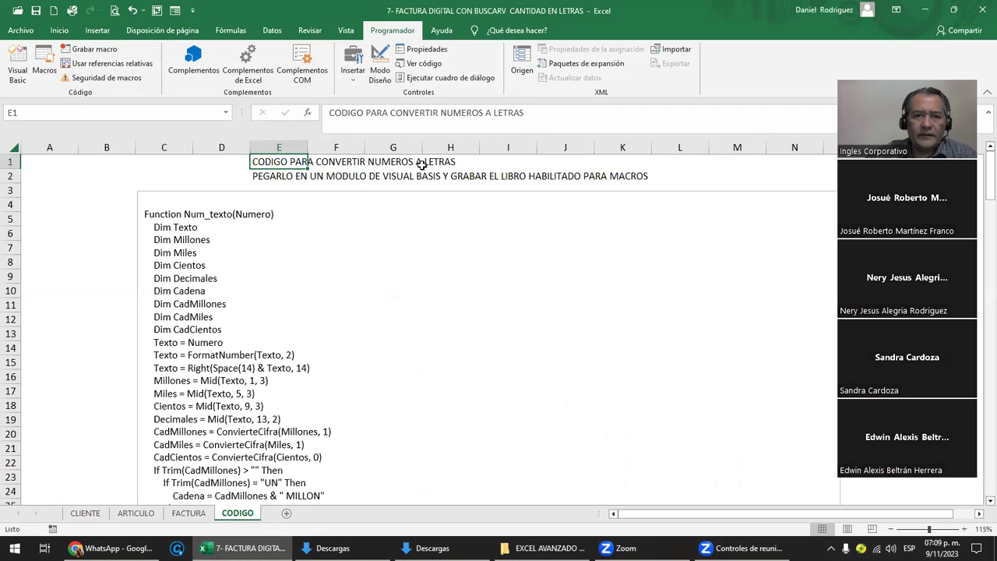
click(272, 174)
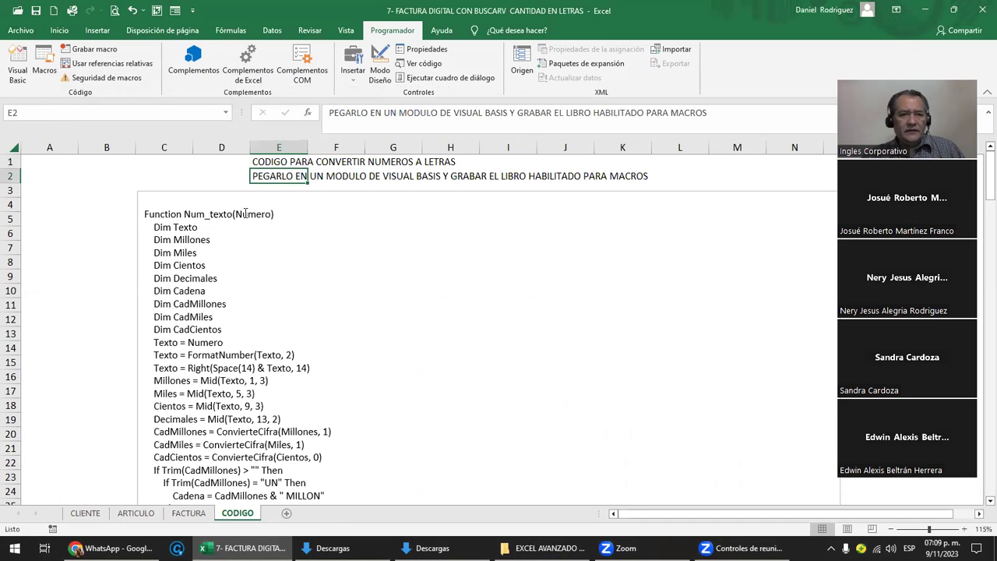
Step: Select the opening Num_texto lines in the code text box and scroll through the full code
click(246, 213)
drag(161, 216, 307, 418)
scroll(326, 410, down, 11)
scroll(326, 410, down, 6)
scroll(330, 411, down, 13)
scroll(333, 409, down, 6)
scroll(336, 407, down, 10)
scroll(339, 404, down, 5)
scroll(341, 405, up, 7)
scroll(341, 405, up, 8)
scroll(340, 404, up, 8)
scroll(340, 404, up, 12)
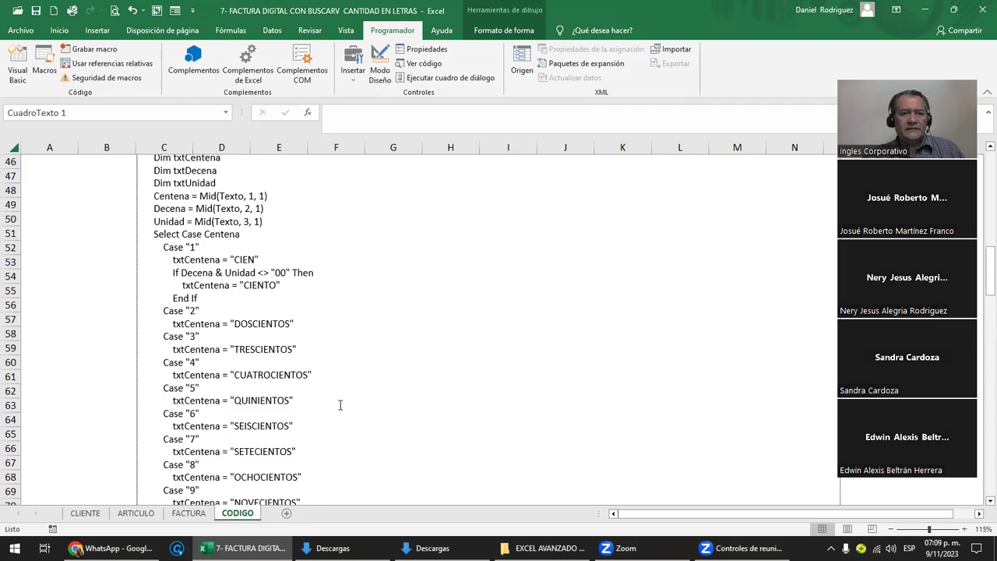
scroll(340, 404, up, 14)
scroll(340, 402, up, 1)
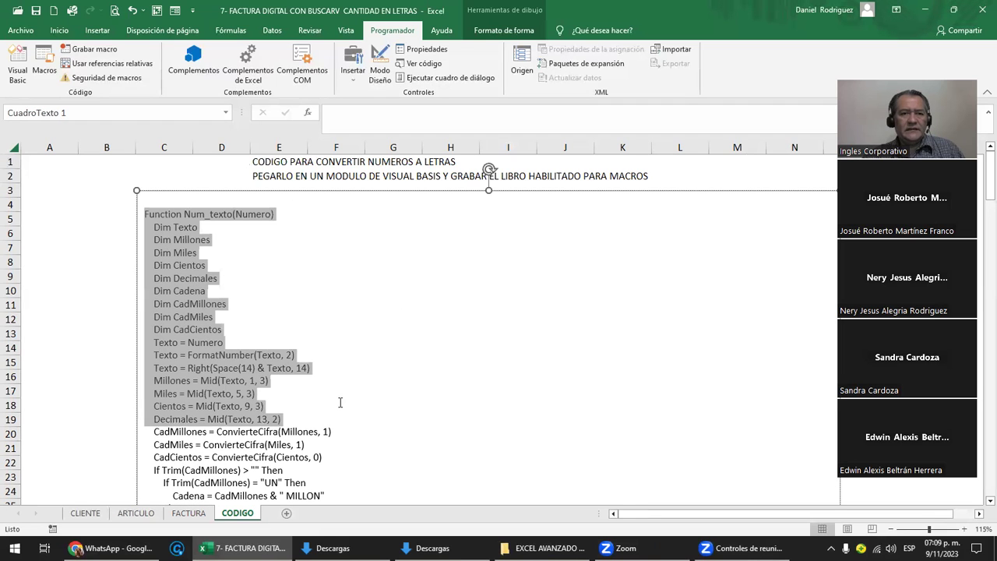
click(263, 177)
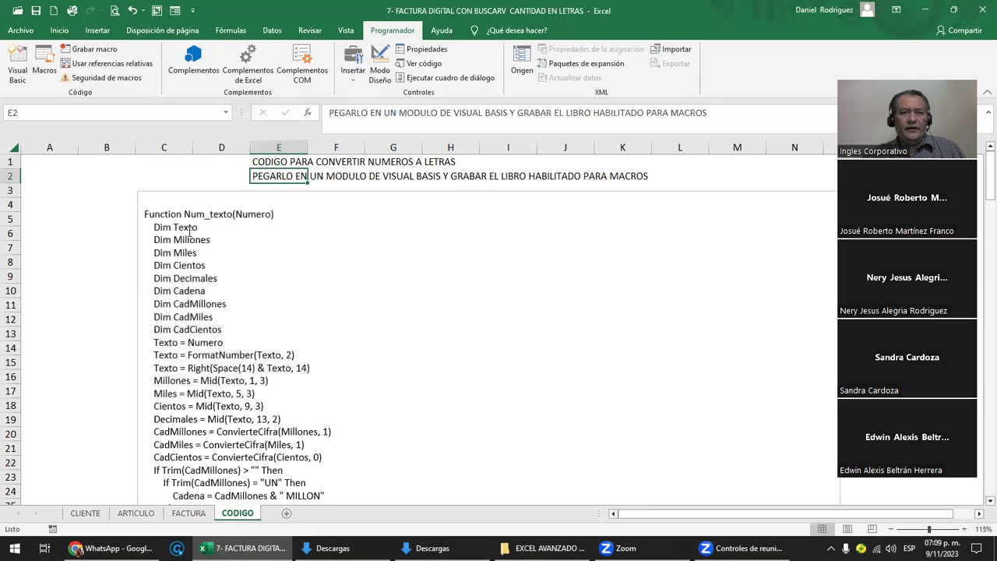
click(146, 215)
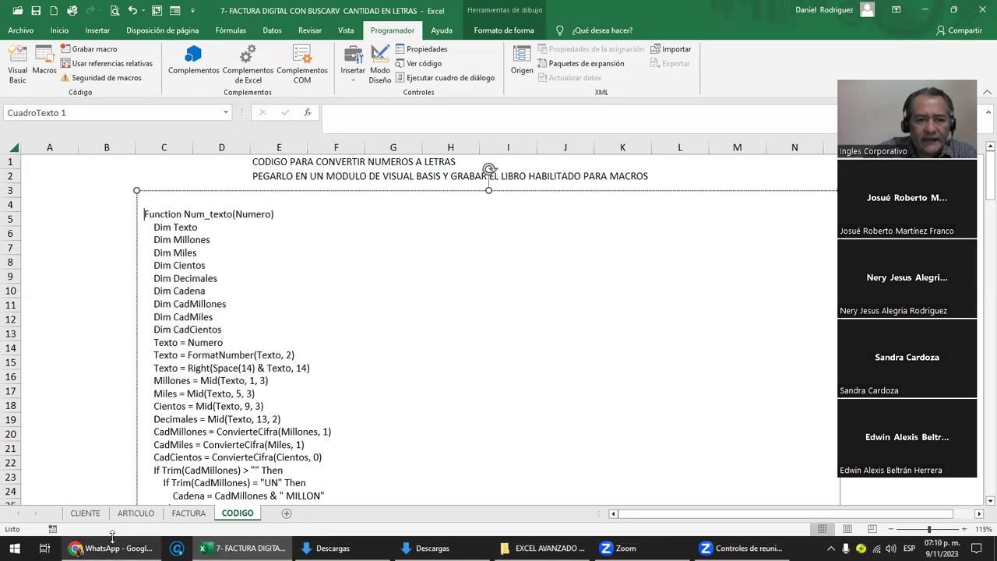
click(187, 512)
scroll(199, 259, up, 2)
scroll(198, 260, up, 4)
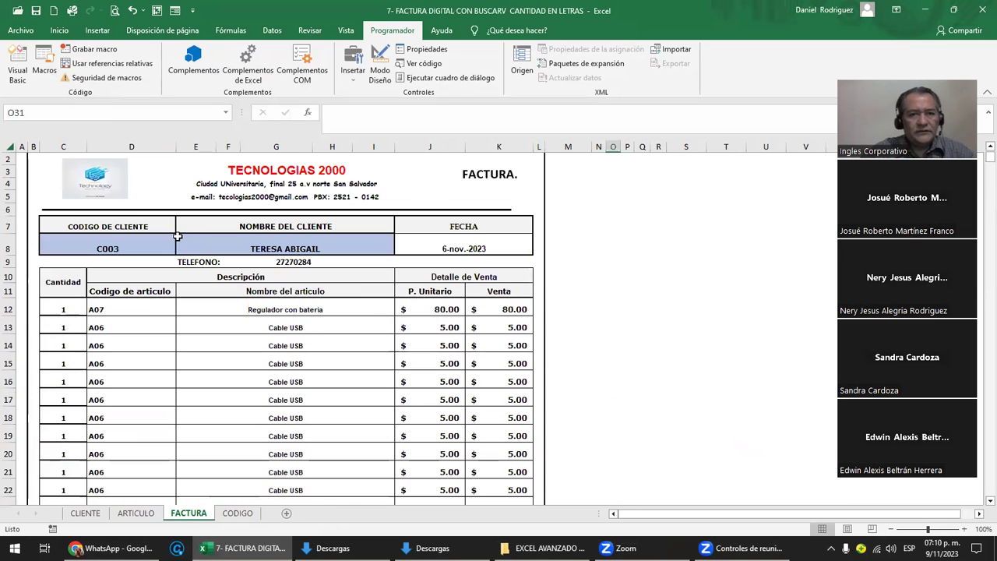
click(35, 160)
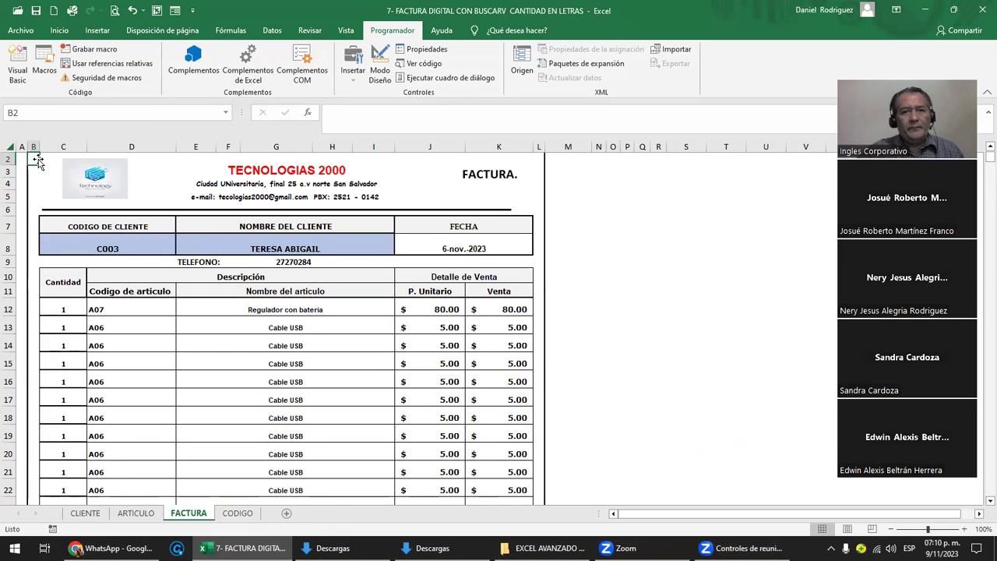
scroll(37, 162, down, 2)
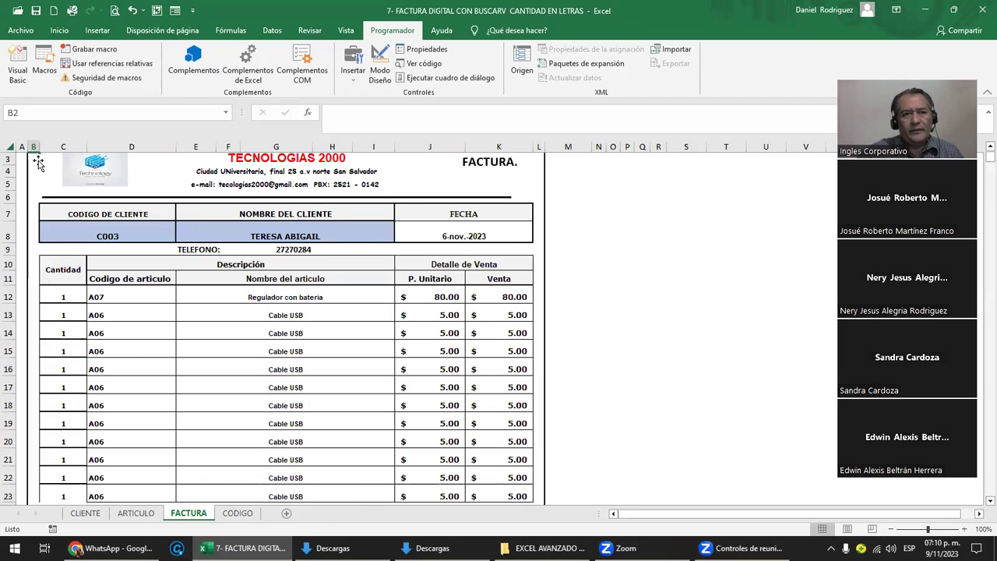
scroll(38, 163, down, 2)
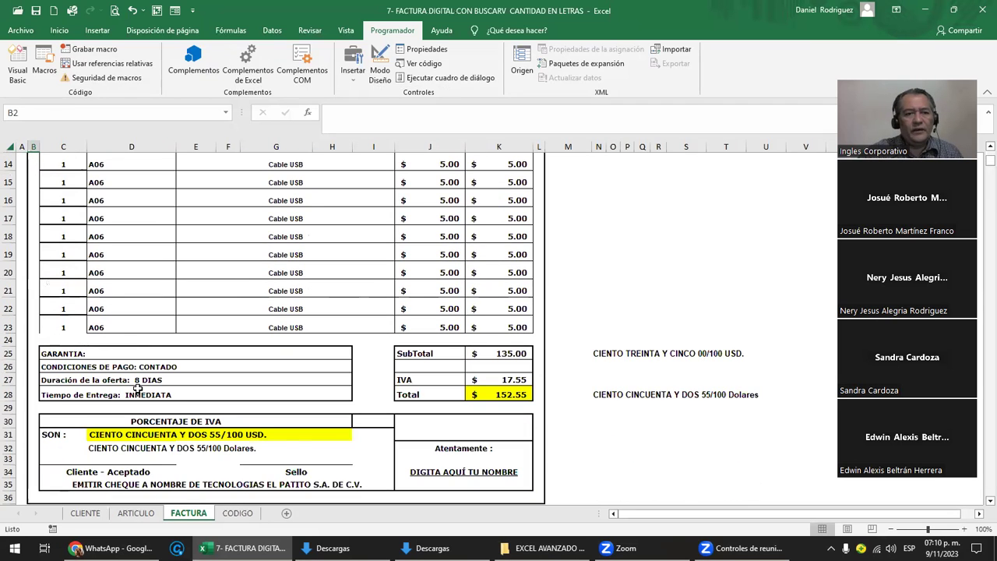
scroll(137, 388, down, 2)
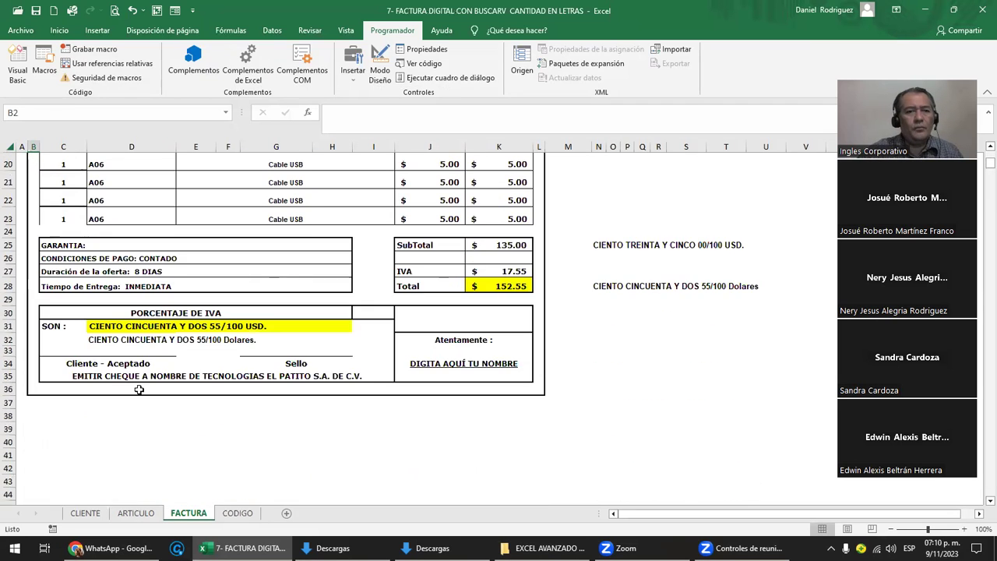
click(137, 323)
ctrl+click(484, 285)
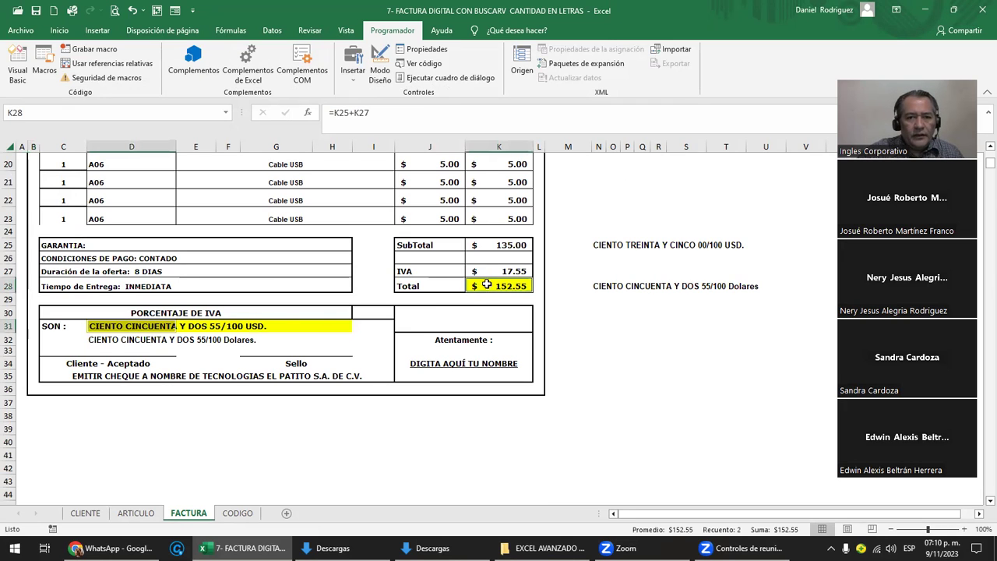
click(117, 331)
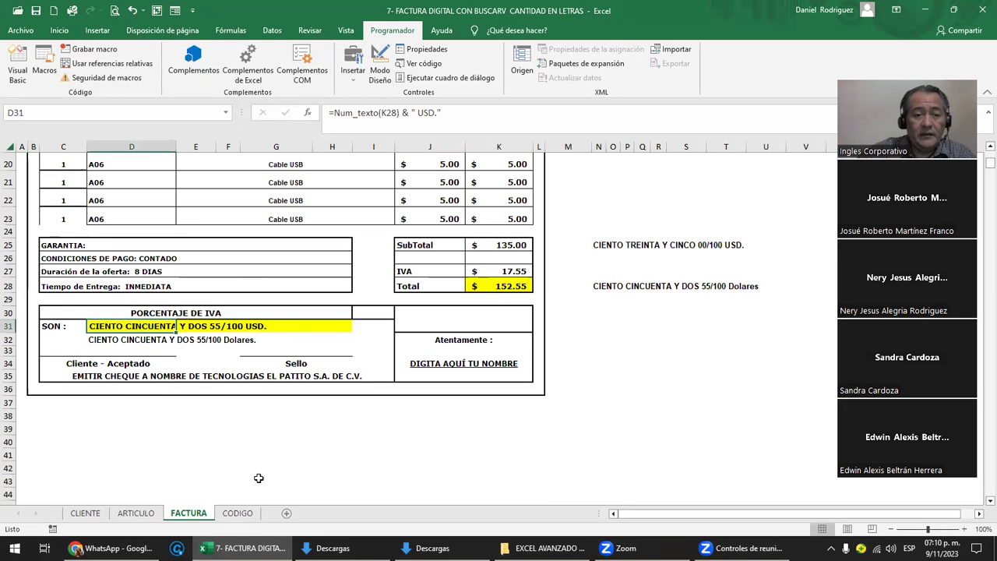
click(237, 513)
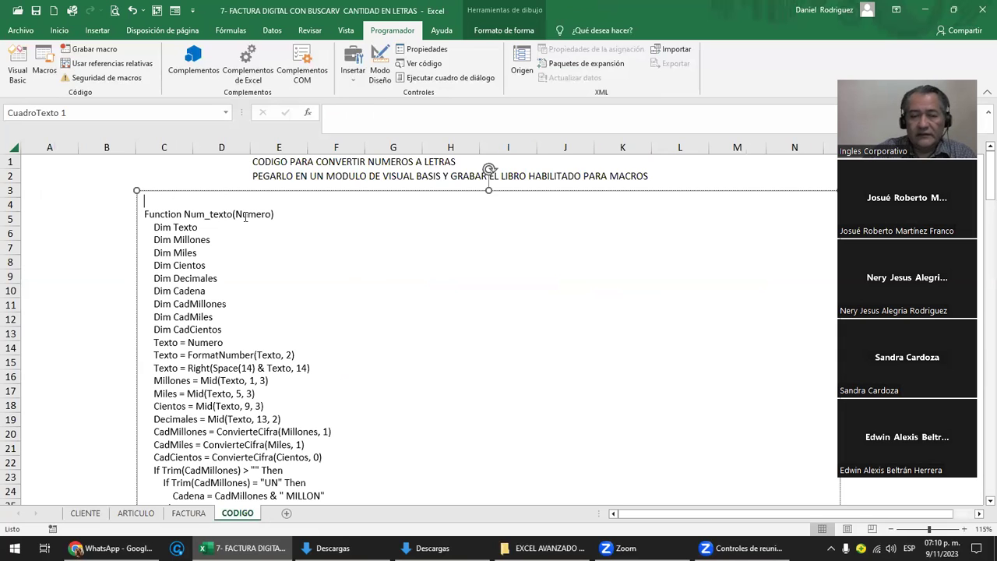
Step: Delete the blank line above Function in the code box, then return to the FACTURA sheet
key(BackSpace)
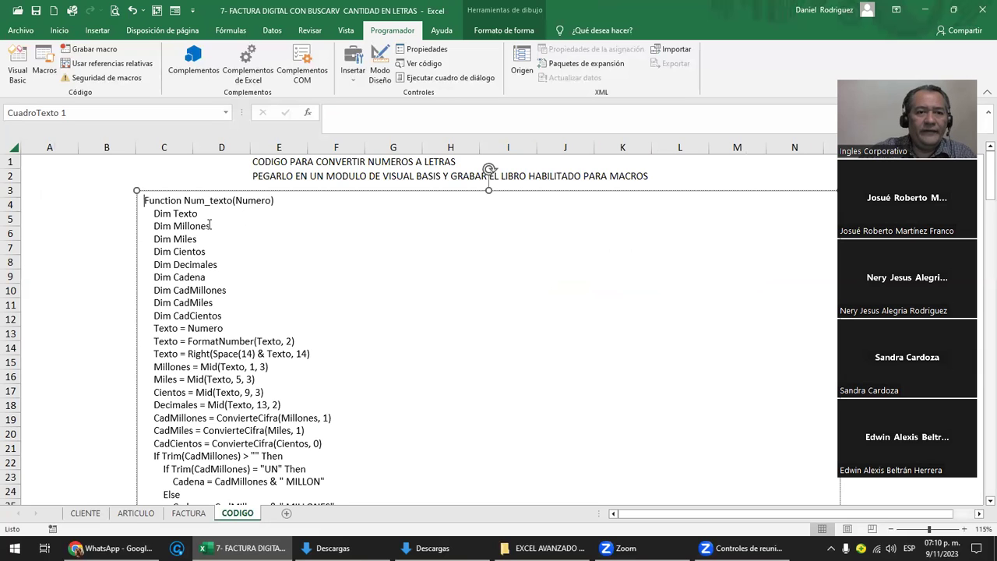
scroll(208, 225, down, 2)
scroll(208, 224, down, 3)
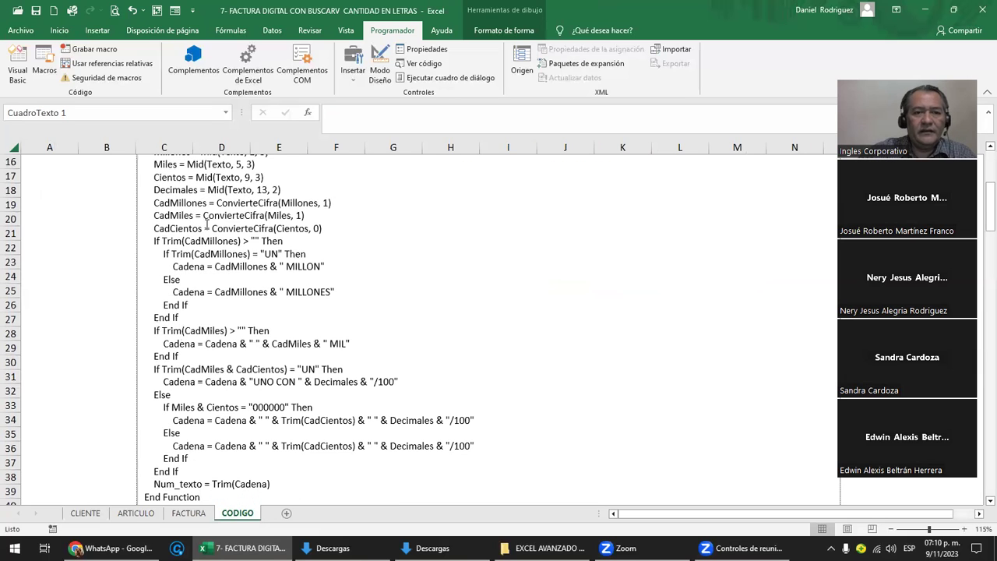
scroll(208, 225, up, 4)
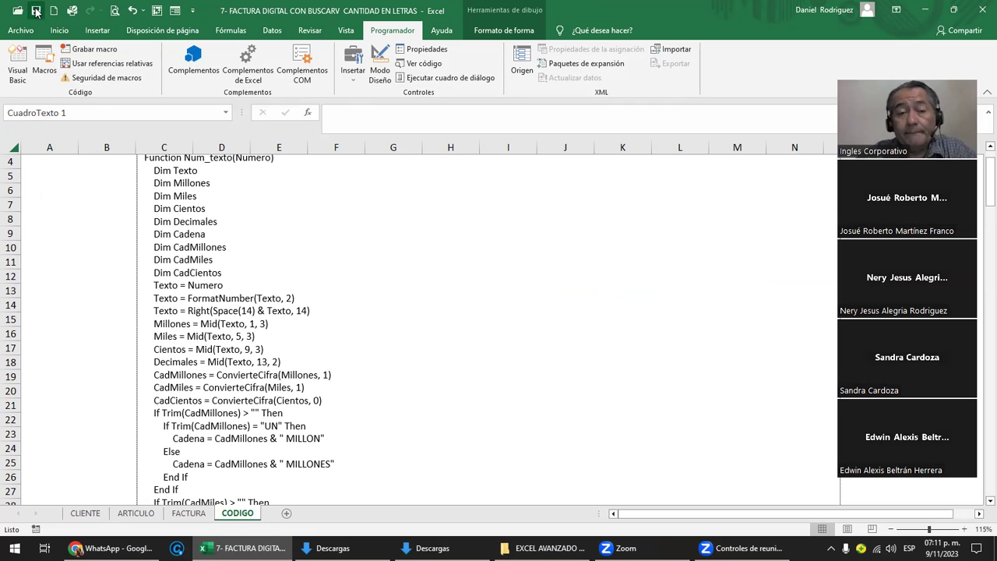
scroll(35, 49, up, 4)
scroll(35, 48, up, 2)
scroll(208, 270, up, 1)
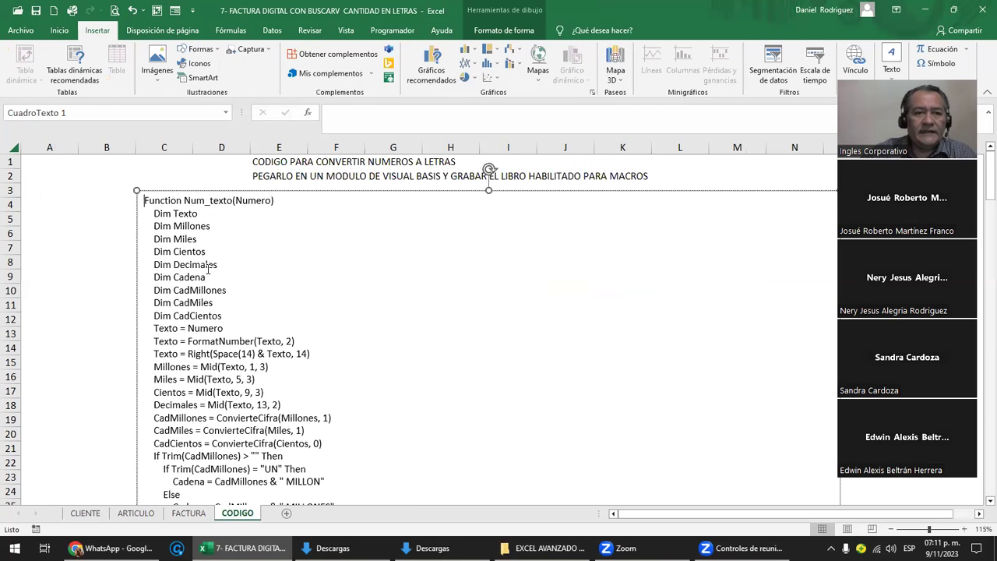
scroll(211, 211, down, 2)
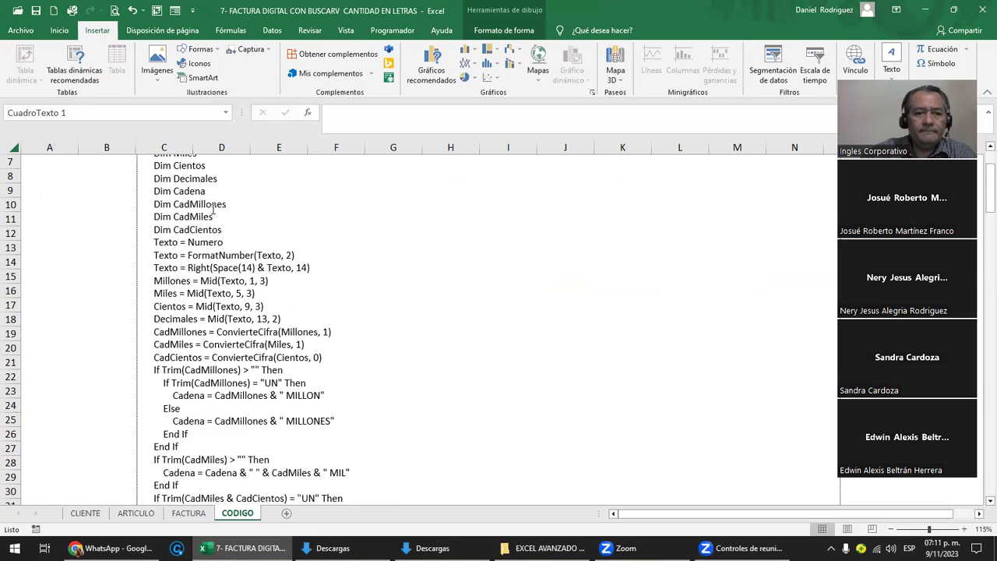
click(189, 513)
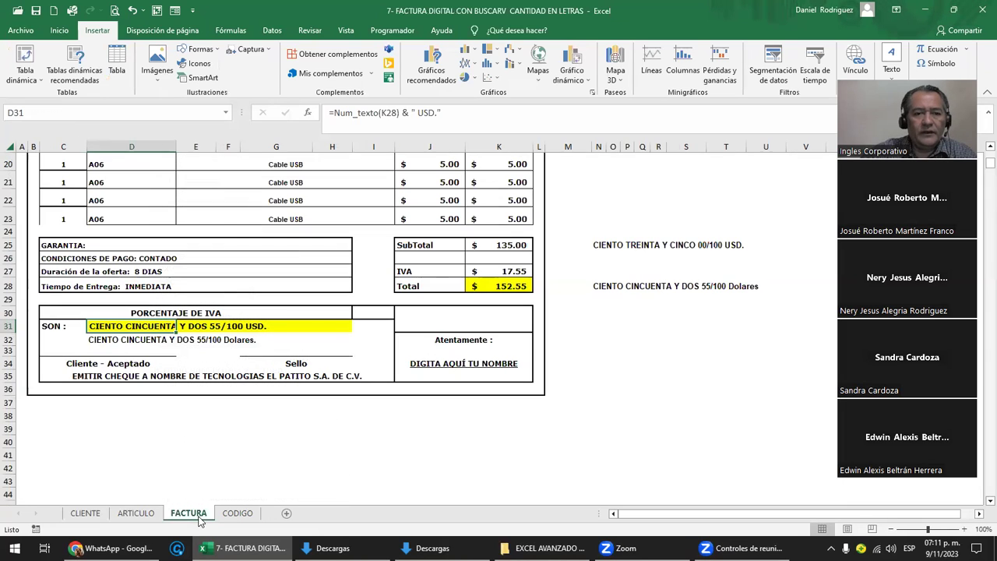
click(391, 30)
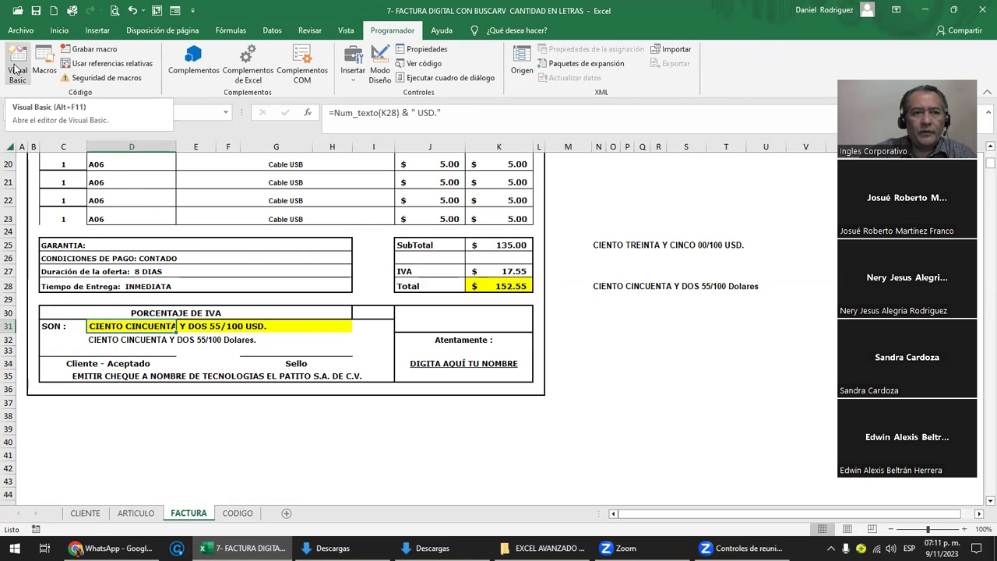
click(17, 70)
click(64, 203)
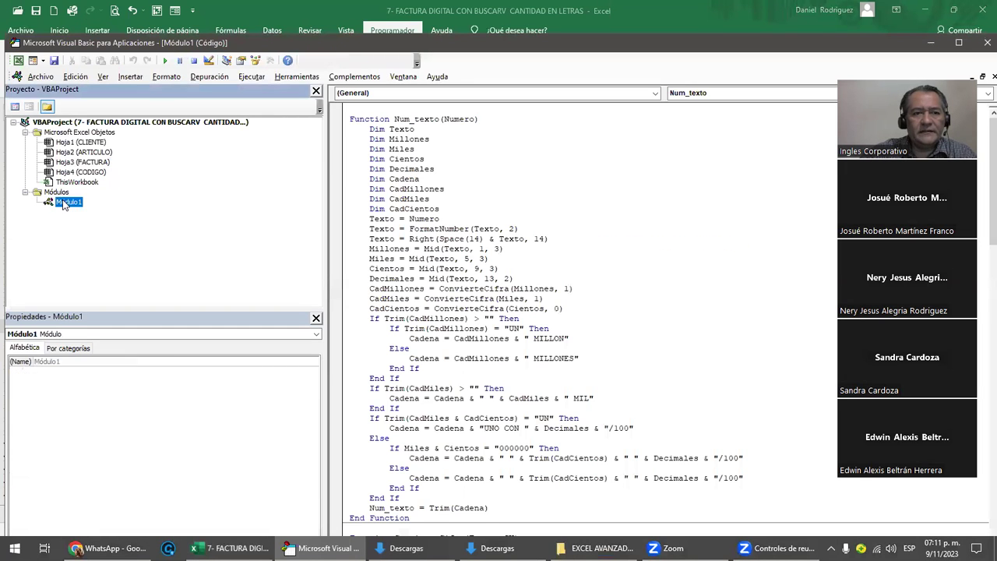
click(485, 127)
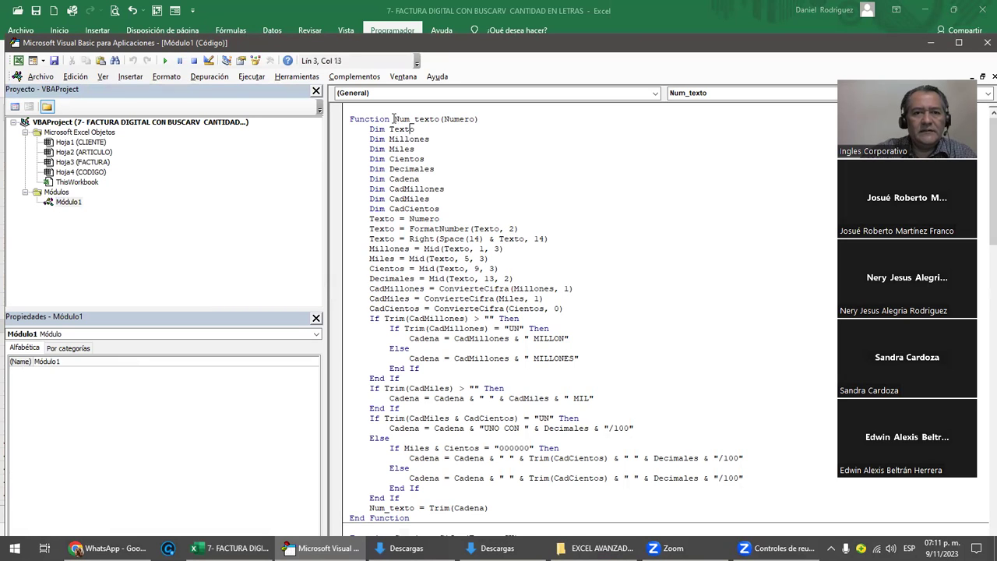
drag(398, 118, 442, 118)
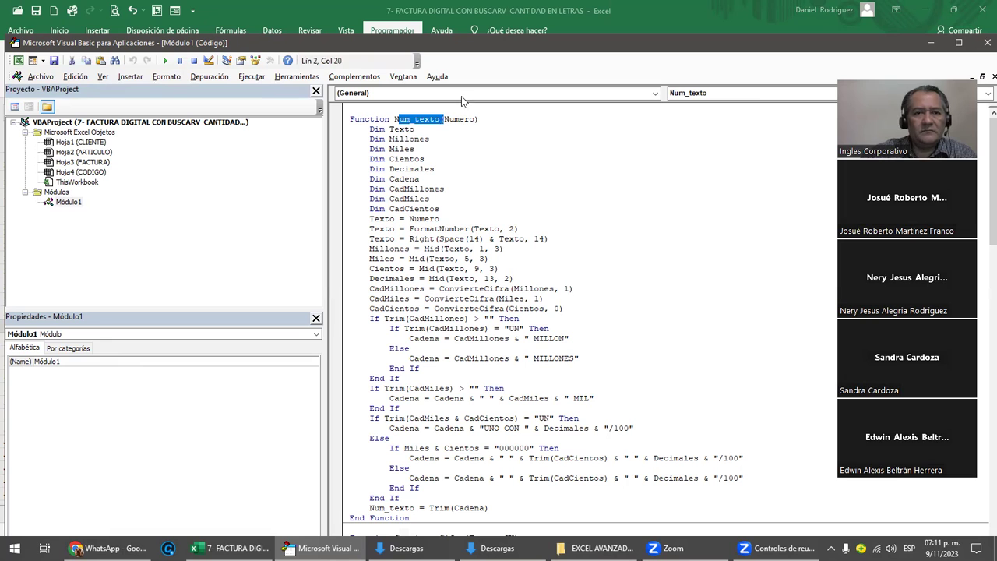
click(985, 43)
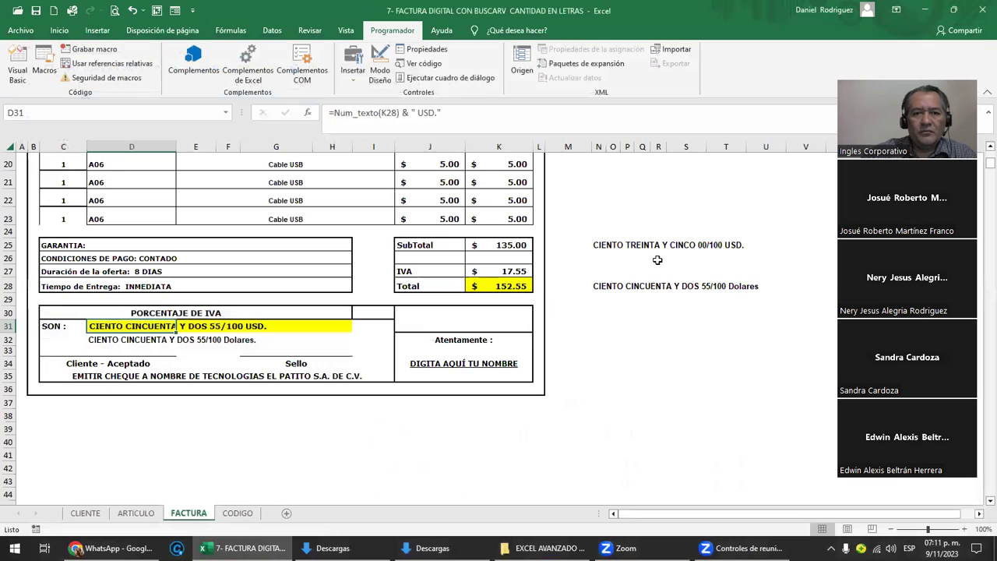
Step: Confirm the Num_texto formula in N28 that spells out the total, and save the invoice workbook
double_click(597, 286)
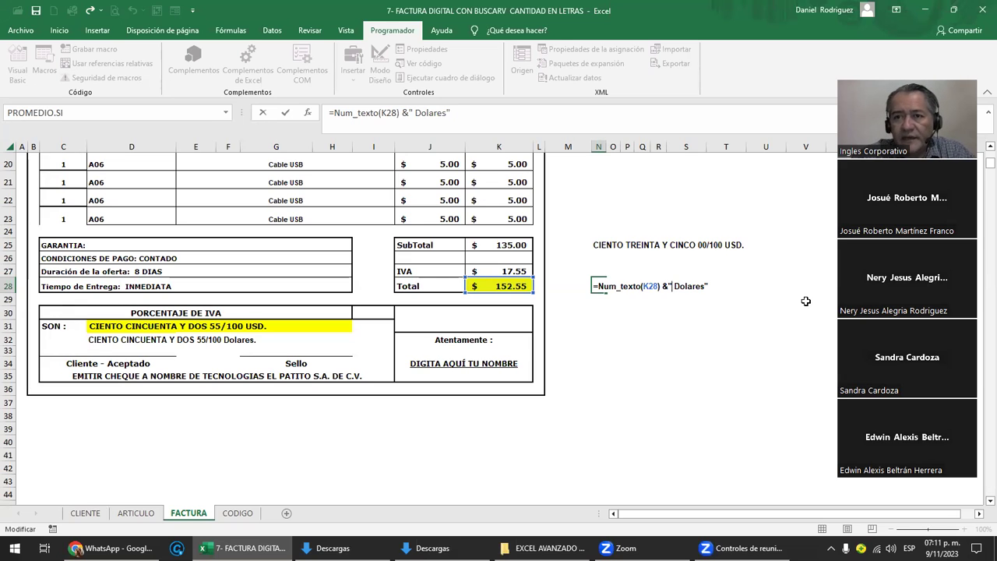
key(Return)
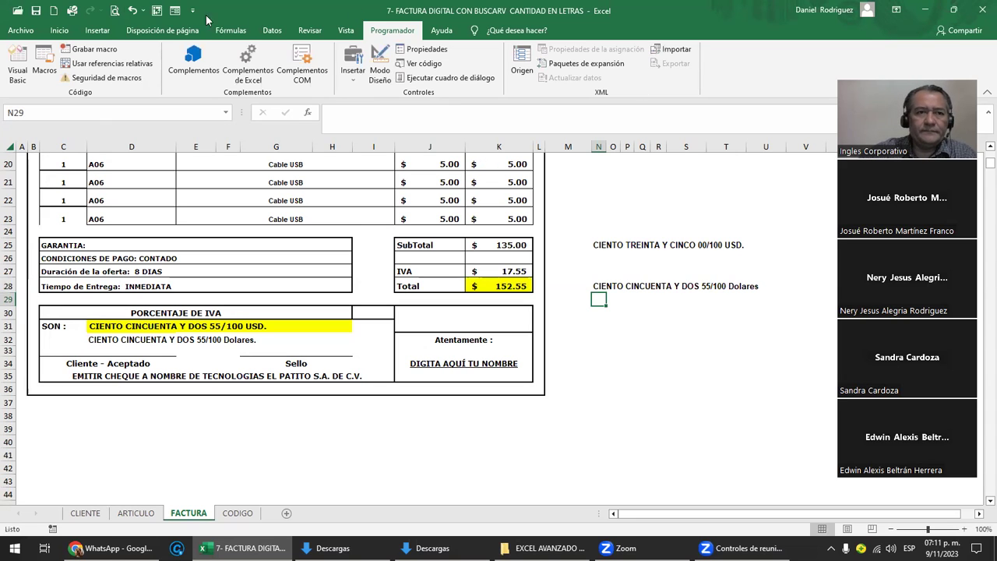
click(37, 12)
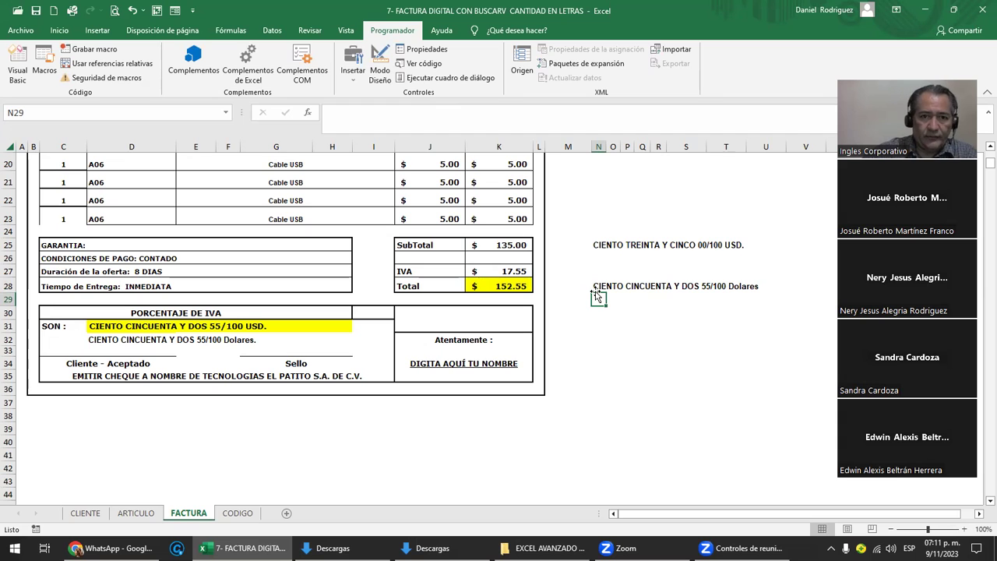
Step: Close the invoice workbook and open 9- CONSULTA DE DATOS from the EXCEL AVANZADO 7 PM folder
click(978, 9)
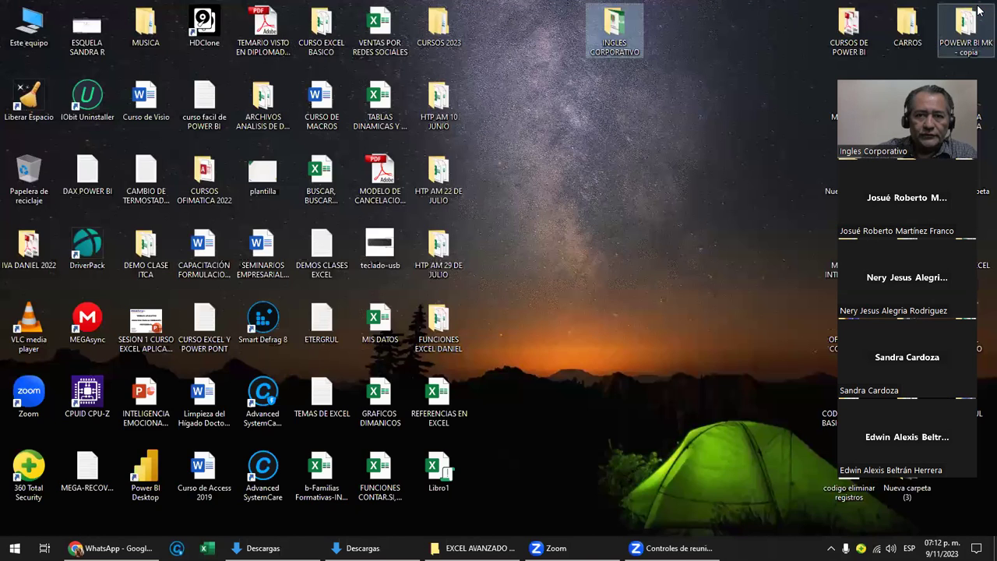
click(459, 548)
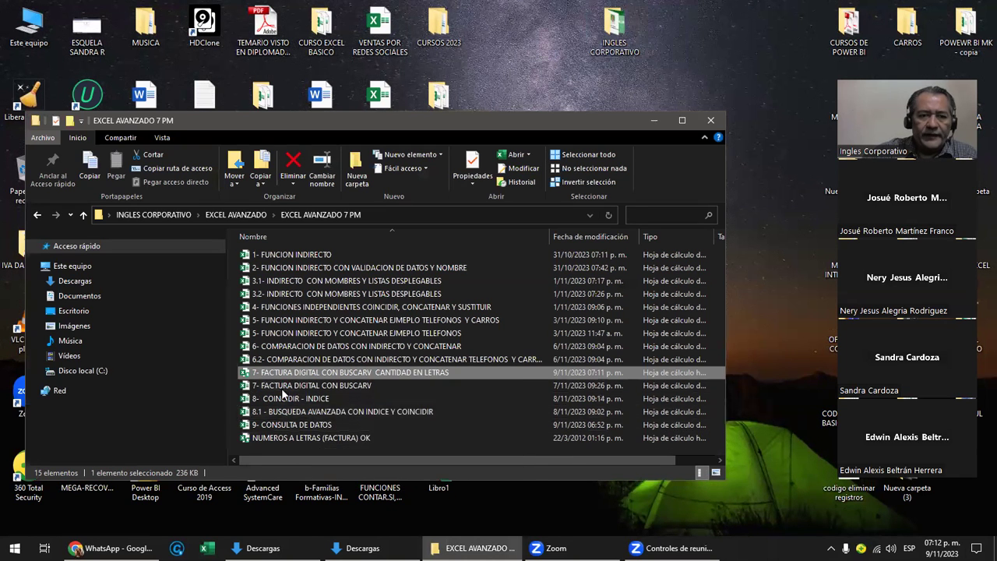
click(307, 427)
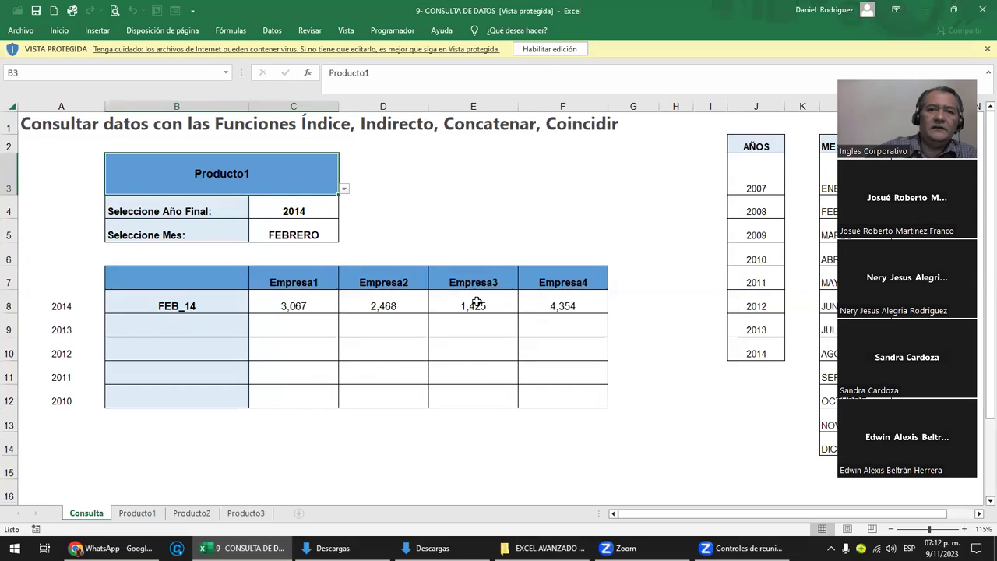
Step: Enable editing on 9- CONSULTA DE DATOS, select A1, then bring WhatsApp Web to the front
click(542, 49)
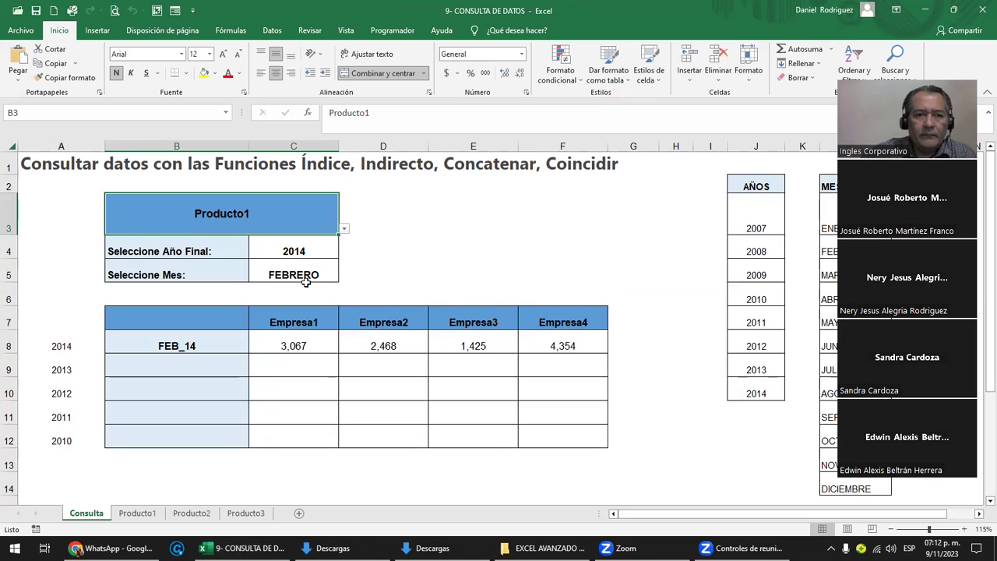
click(59, 162)
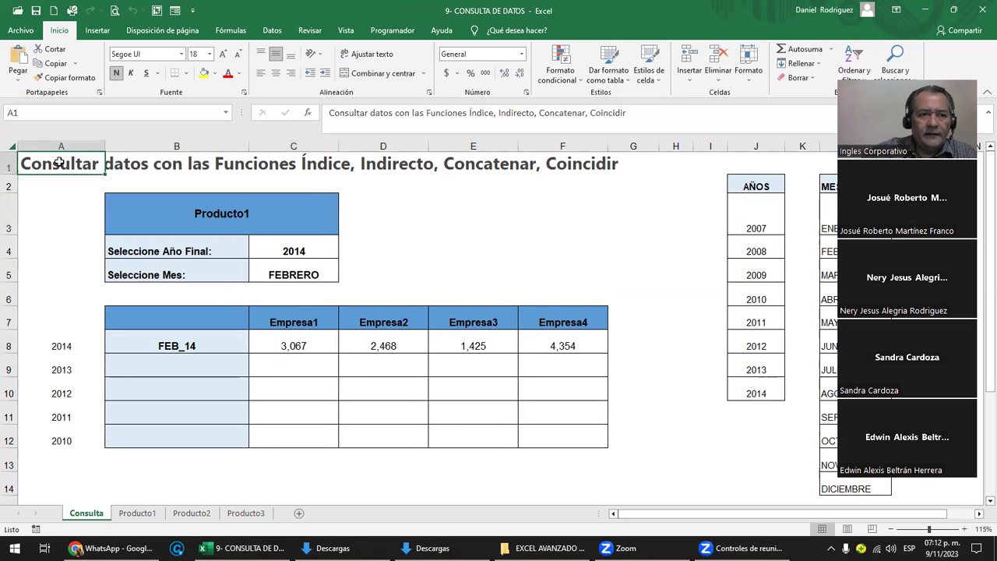
click(113, 547)
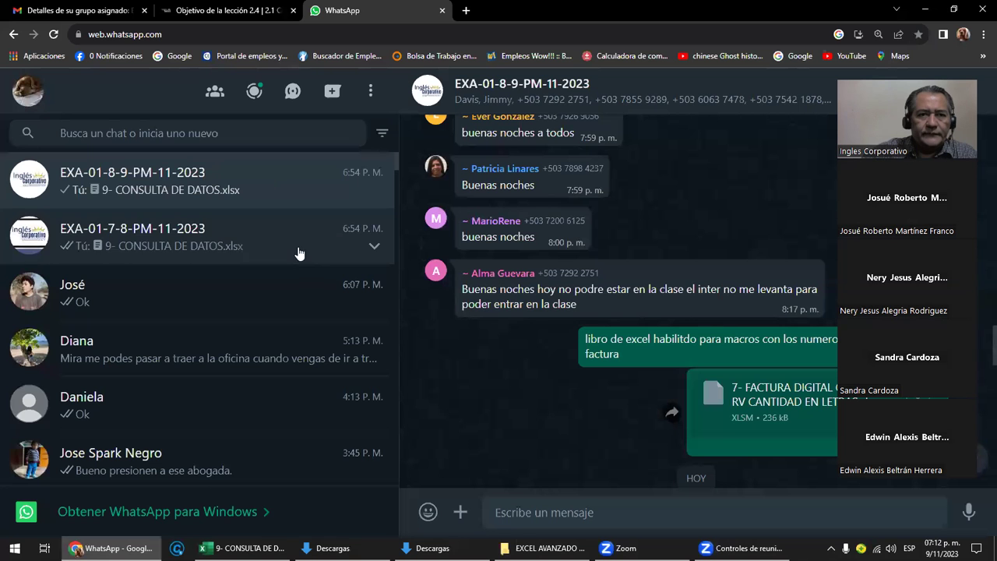
Step: Show the 'Objetivo de la lección 2.4' page scrolled to the top of the lesson
click(199, 9)
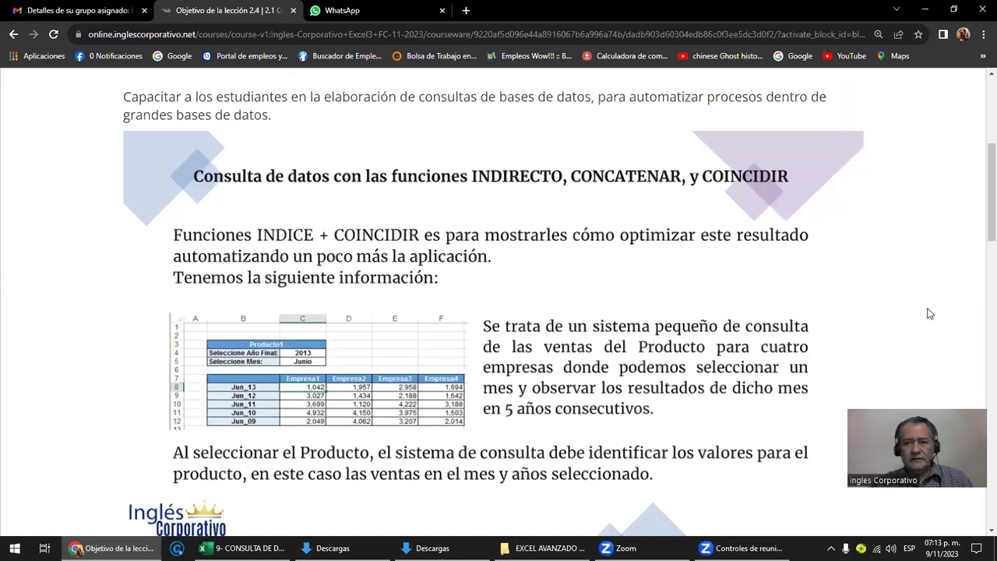
scroll(505, 260, up, 2)
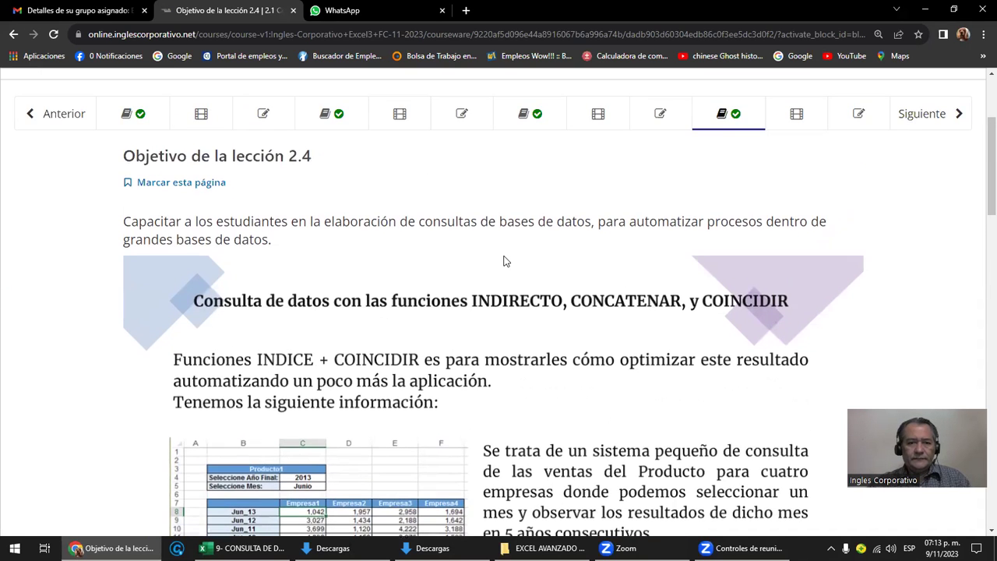
scroll(505, 260, up, 1)
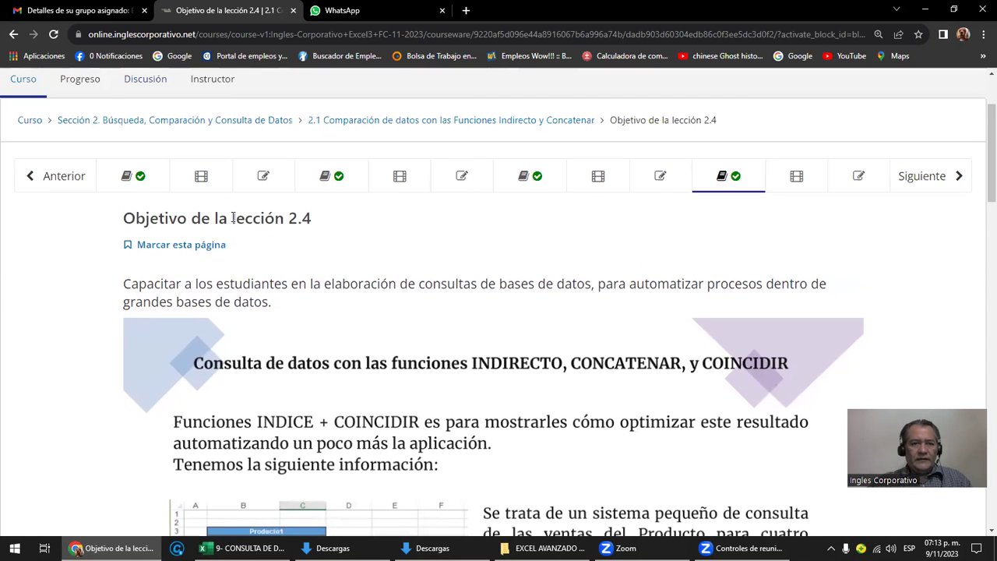
scroll(293, 244, down, 2)
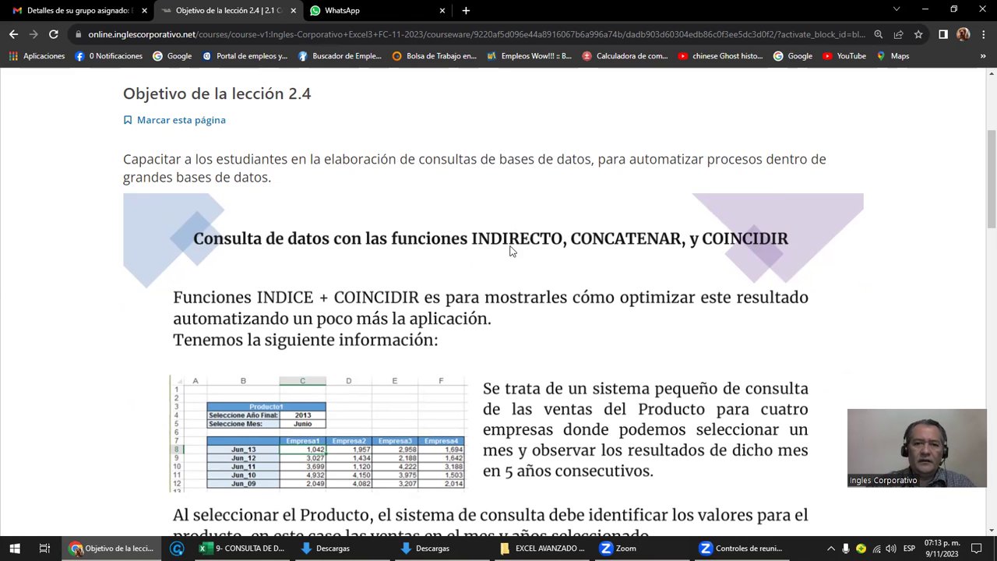
Step: Scroll through the lesson's sales query example, then return to the Excel workbook with Alt+Tab
scroll(516, 246, down, 1)
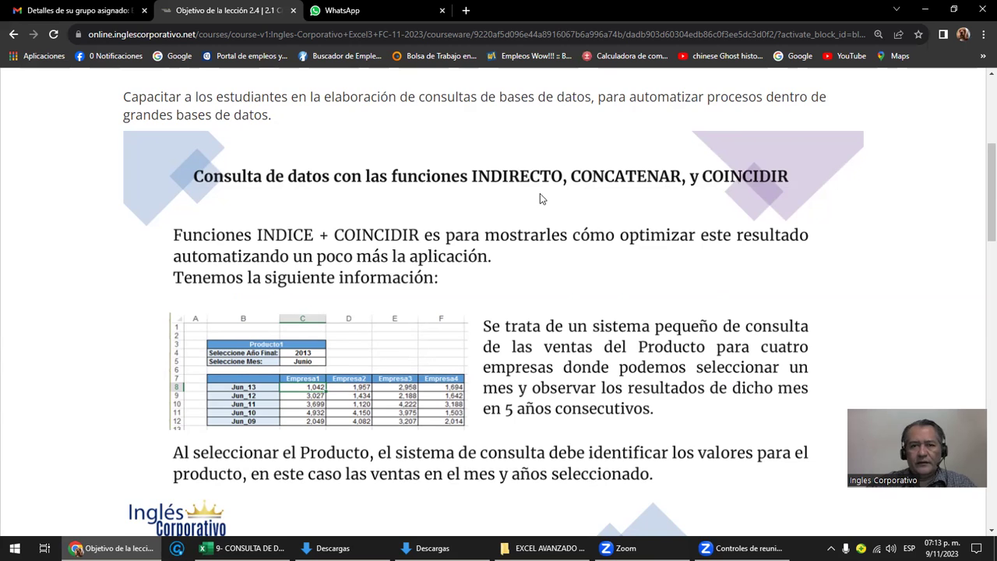
scroll(540, 199, down, 2)
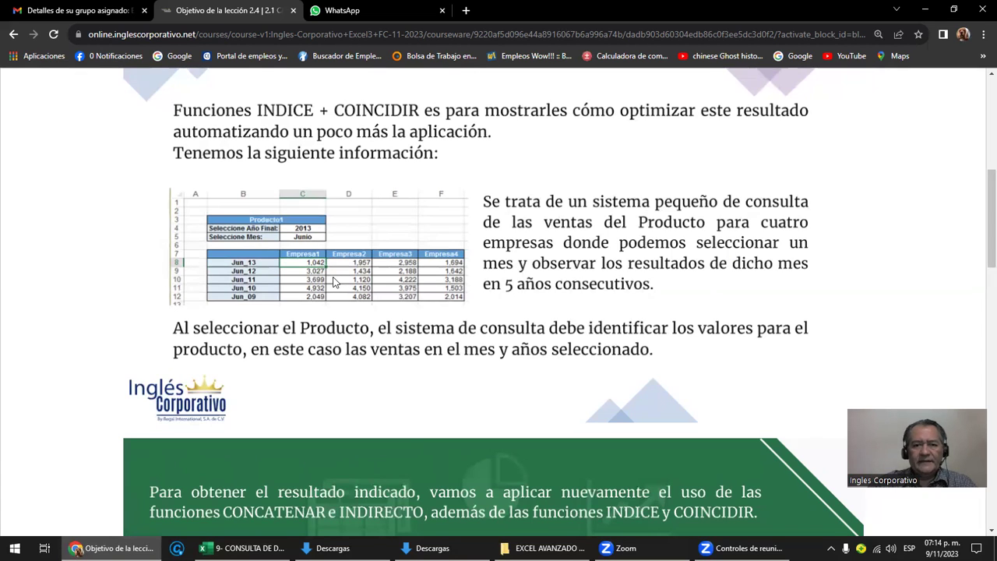
scroll(334, 280, down, 3)
scroll(331, 276, up, 2)
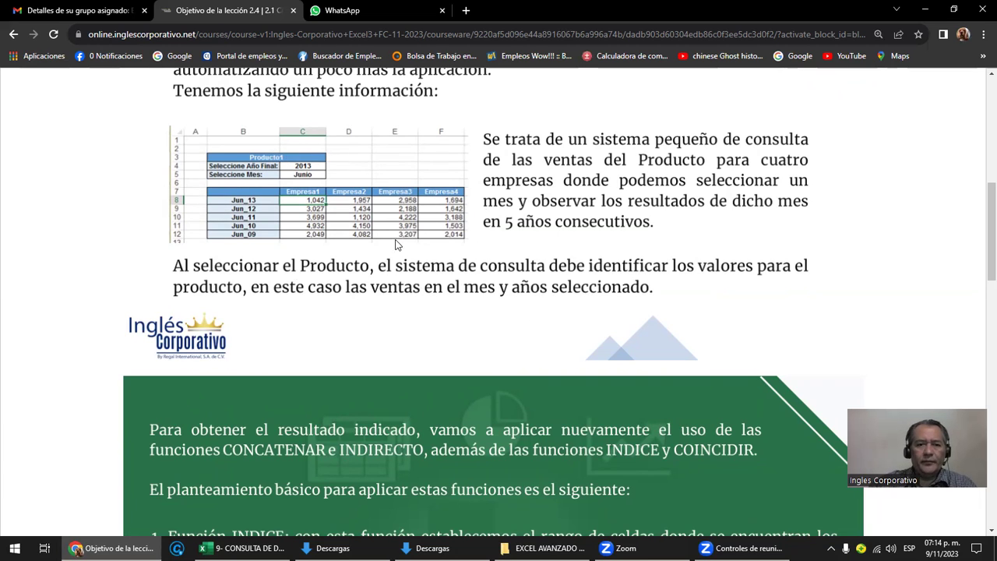
key(alt+Tab)
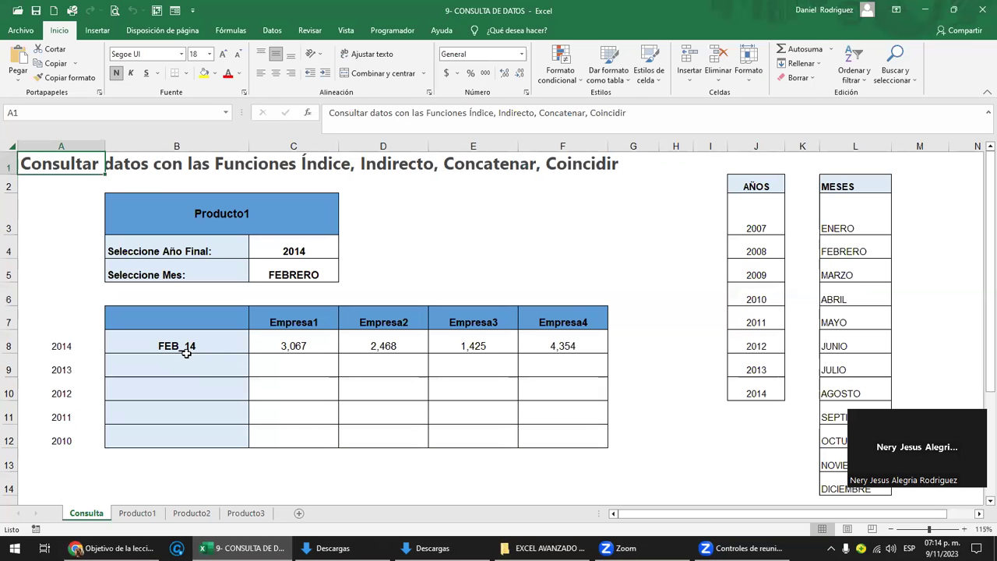
click(226, 216)
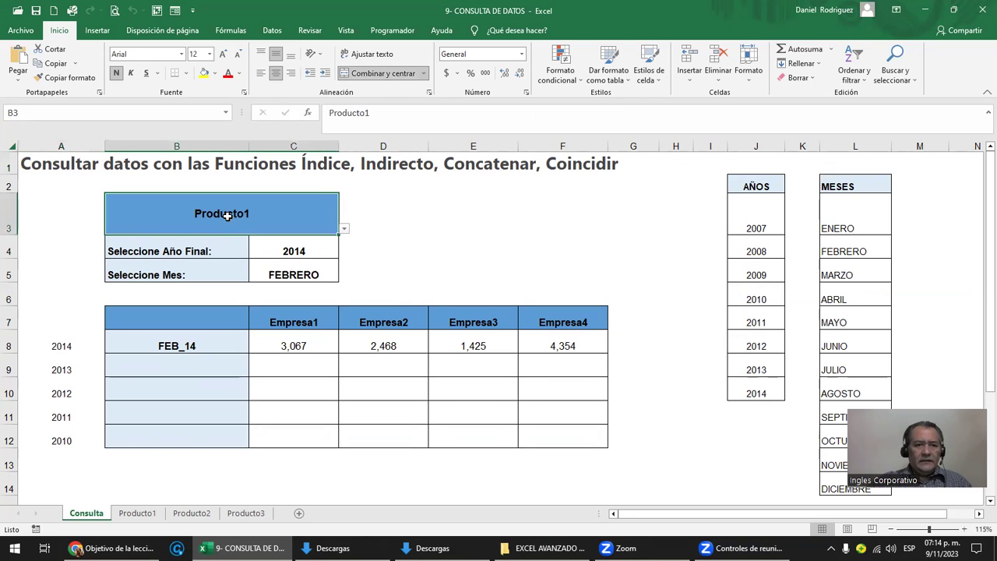
click(344, 228)
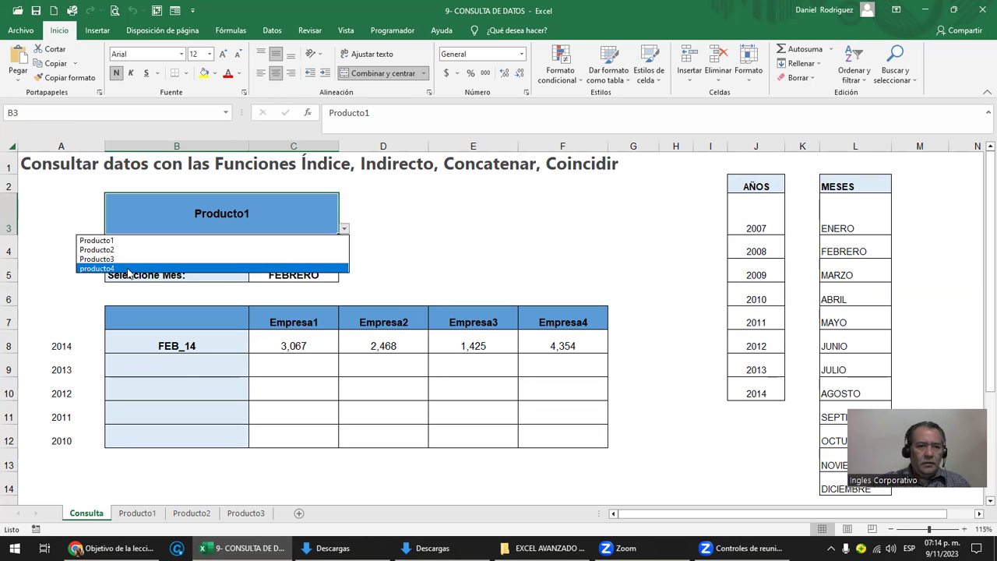
click(129, 269)
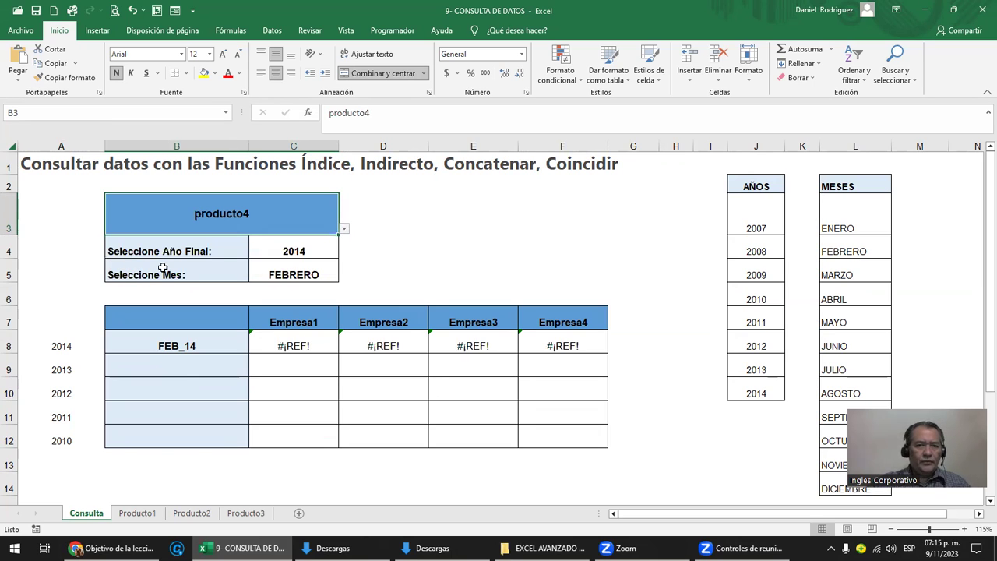
click(344, 228)
click(232, 241)
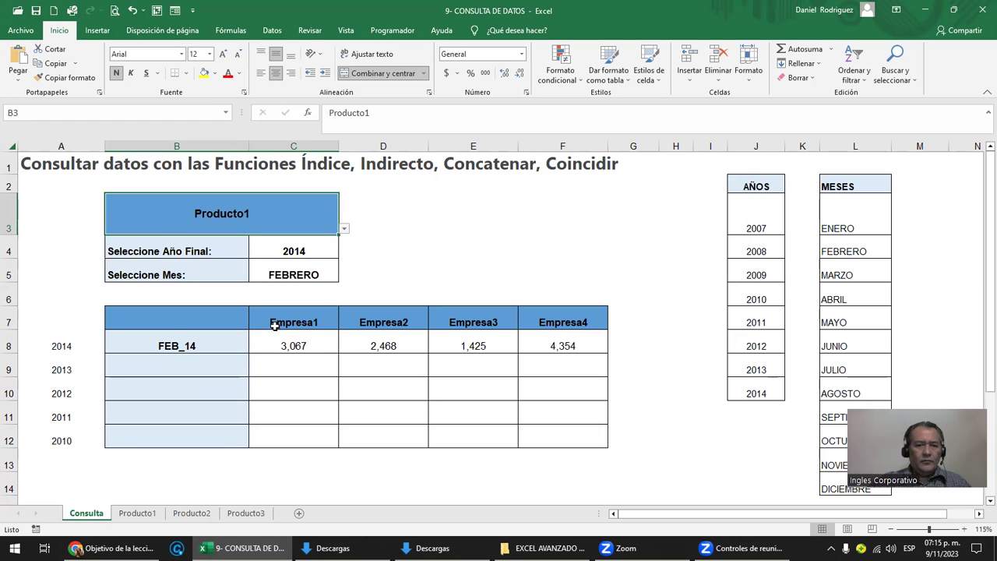
click(275, 247)
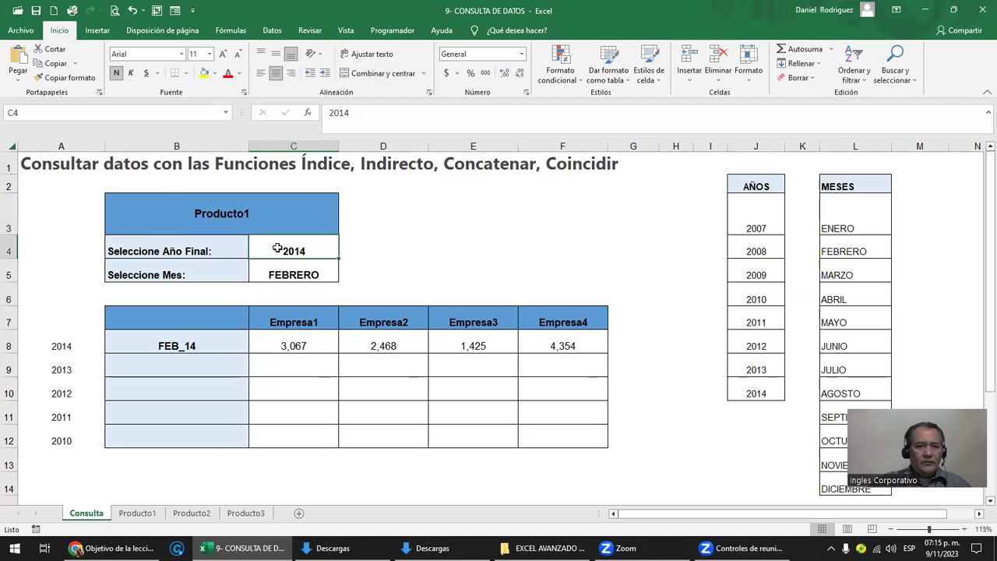
click(152, 345)
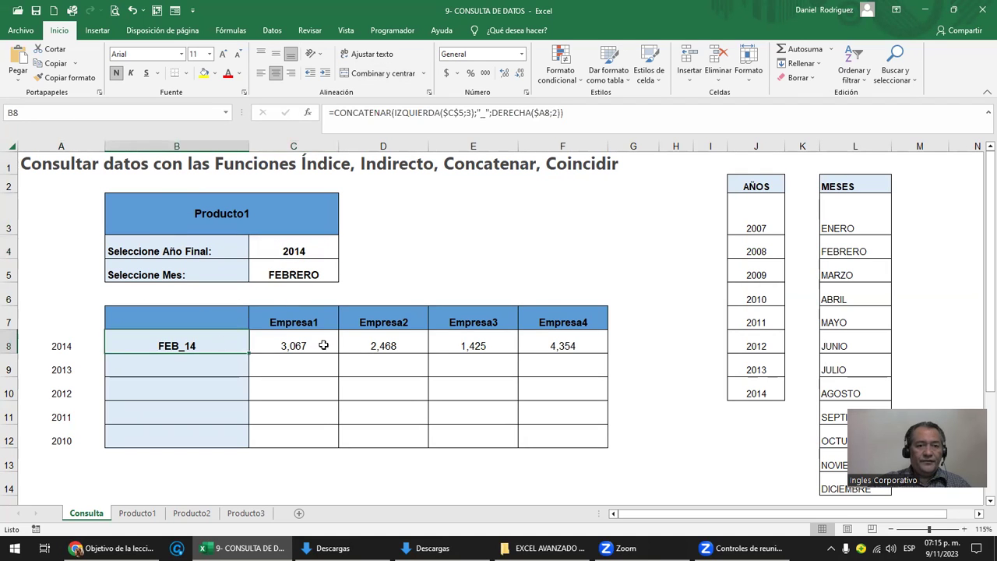
drag(323, 345, 541, 439)
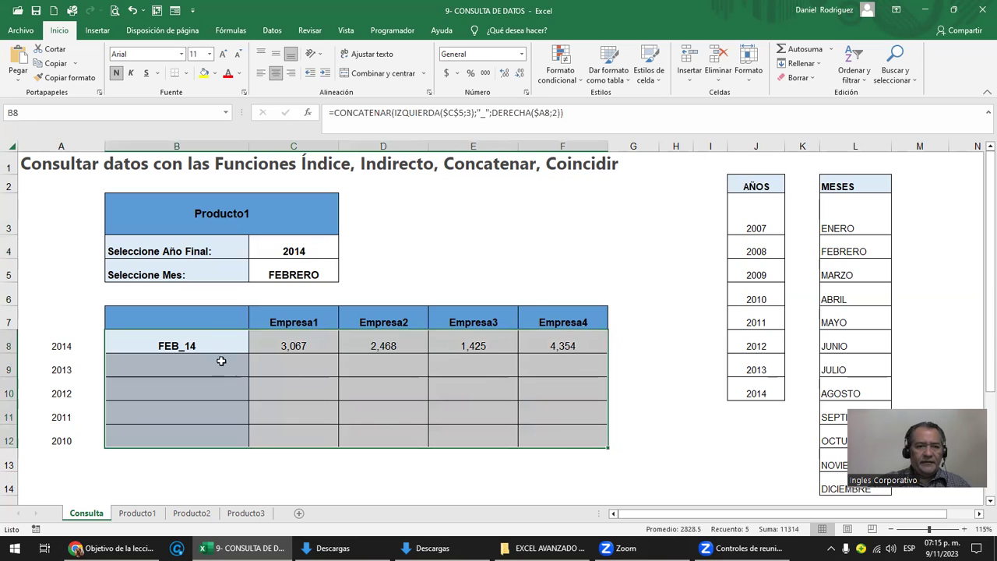
drag(221, 352, 199, 432)
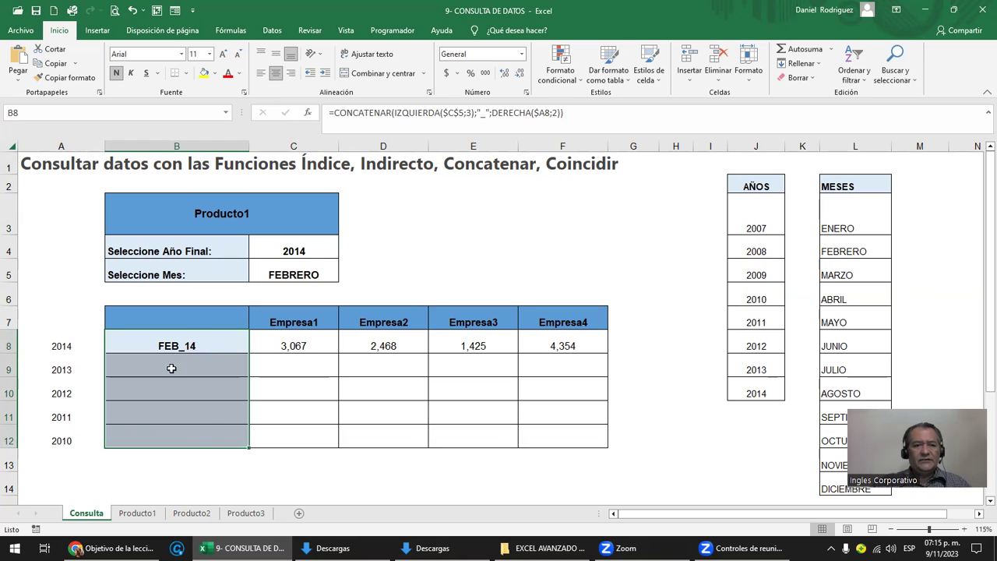
drag(195, 346, 559, 363)
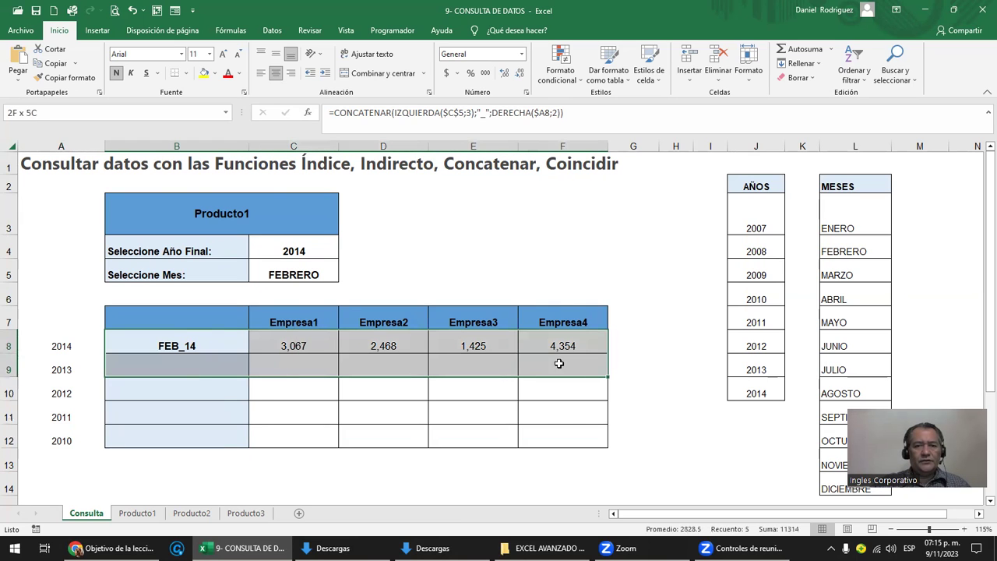
drag(200, 385, 584, 435)
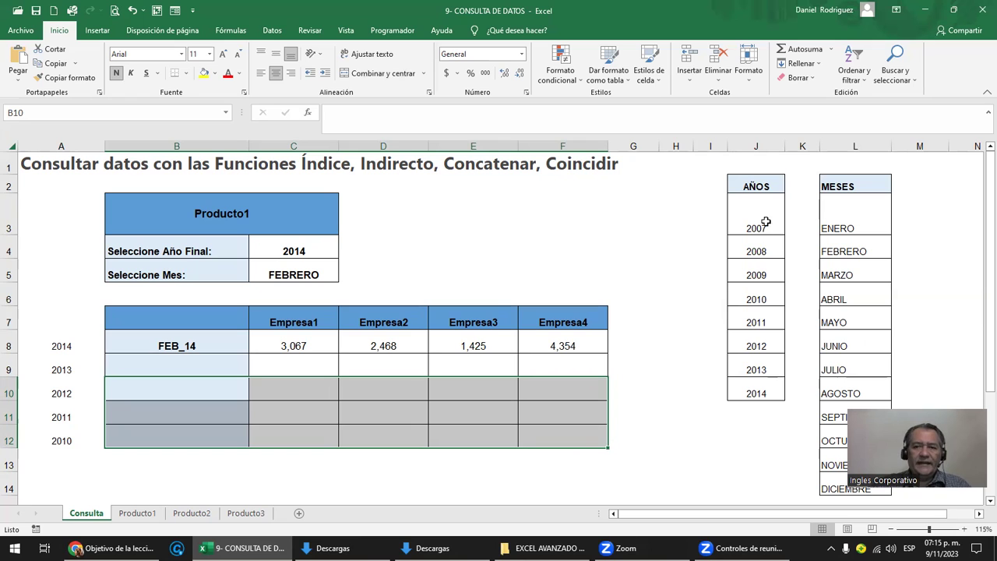
drag(763, 222, 756, 390)
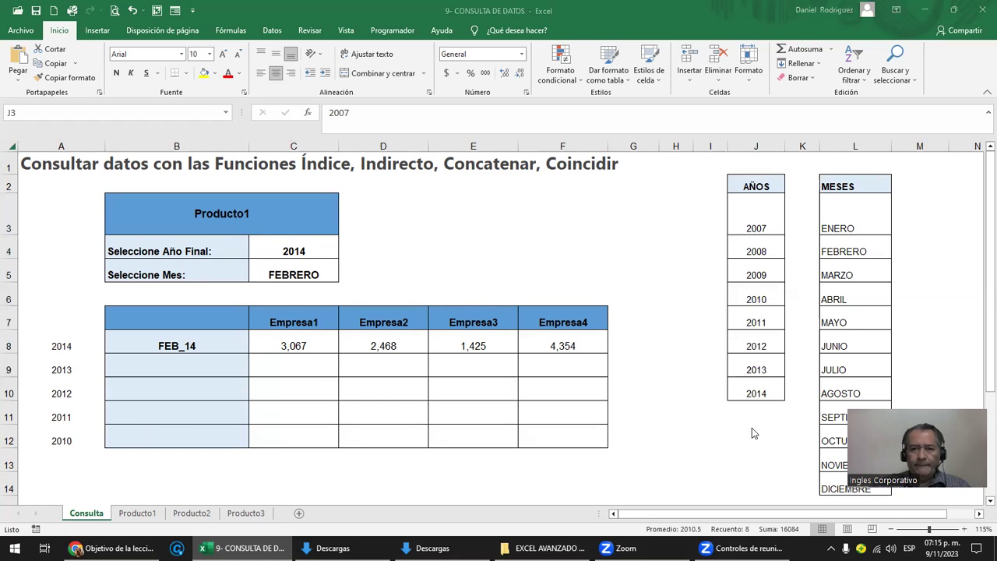
drag(845, 211, 855, 486)
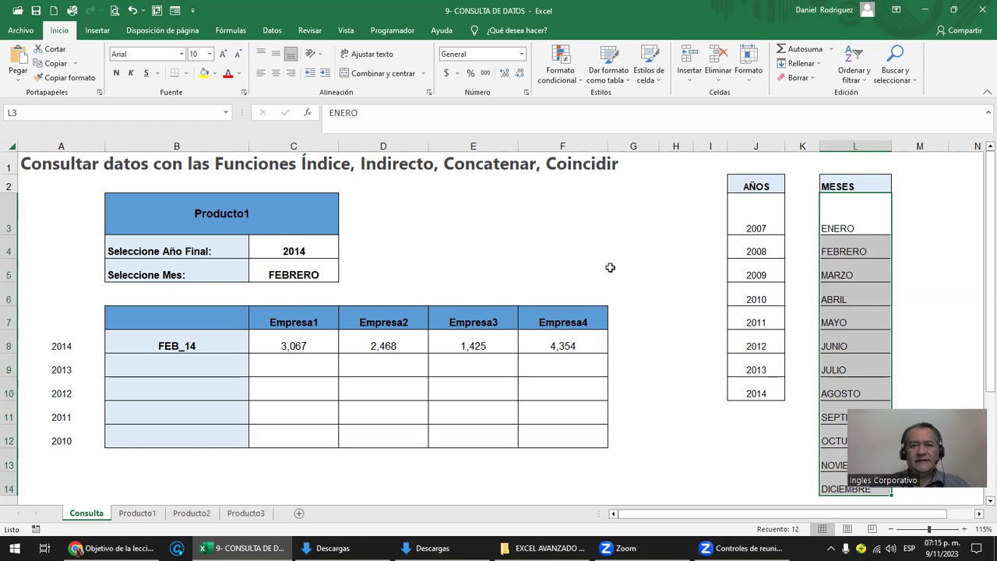
Step: Review the Empresa1–Empresa4 result columns and the Producto1 cell on Consulta, then open Producto1
click(313, 323)
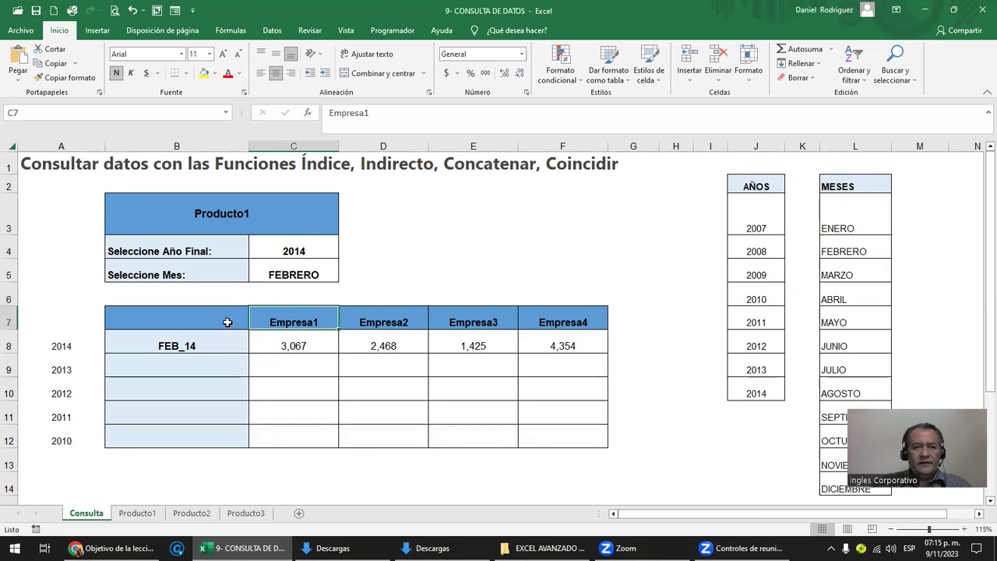
drag(307, 316, 556, 428)
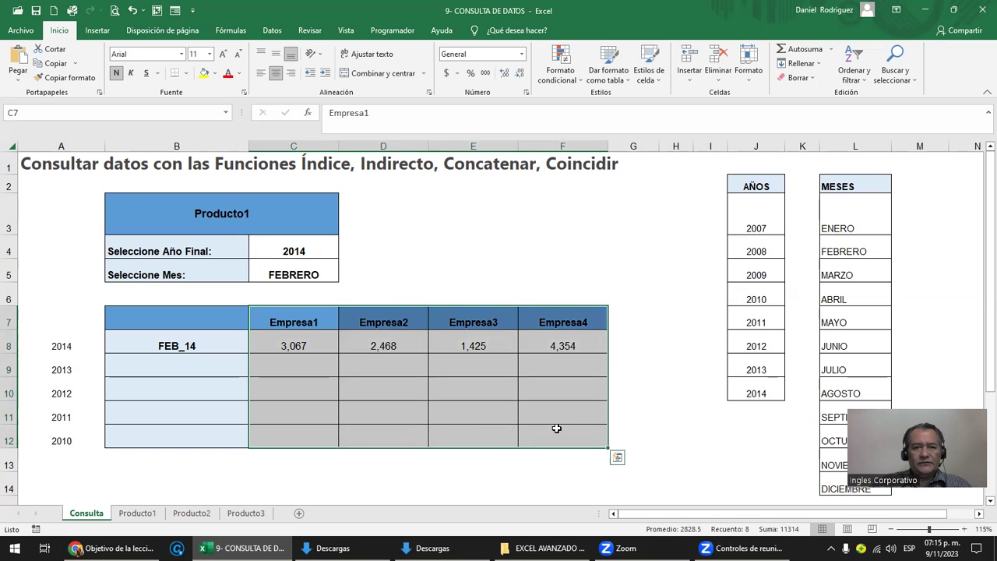
click(239, 213)
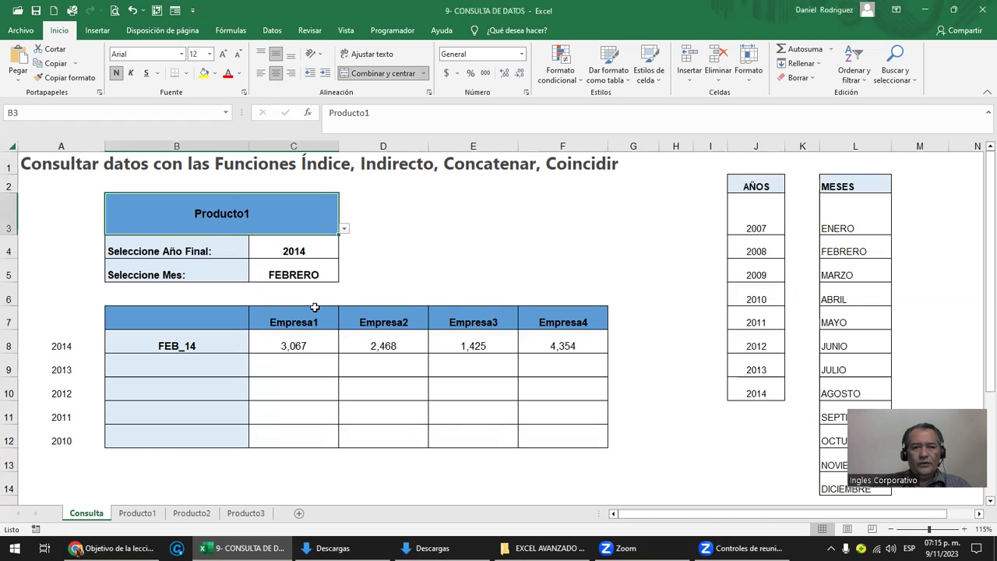
drag(300, 322, 318, 437)
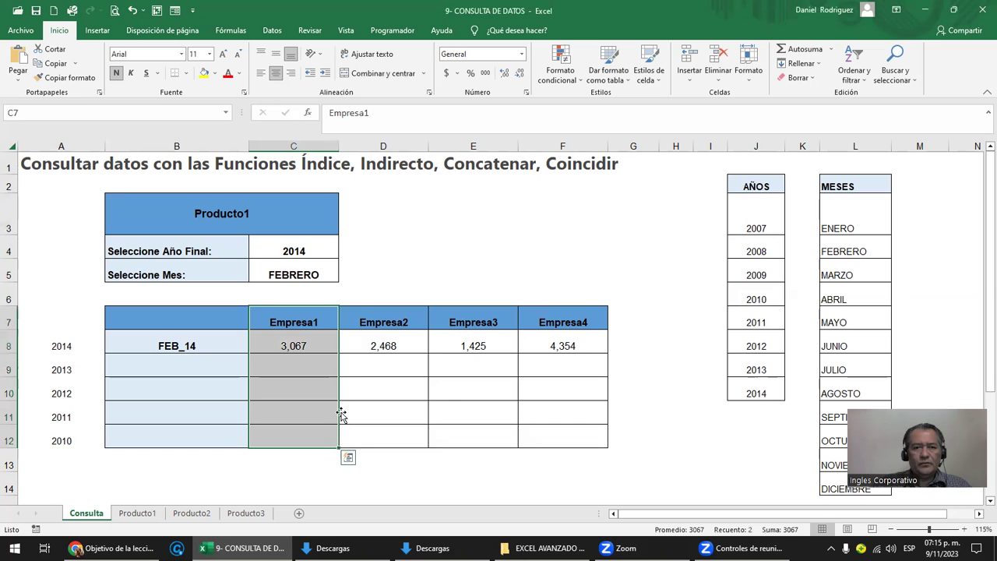
drag(370, 321, 387, 414)
click(479, 323)
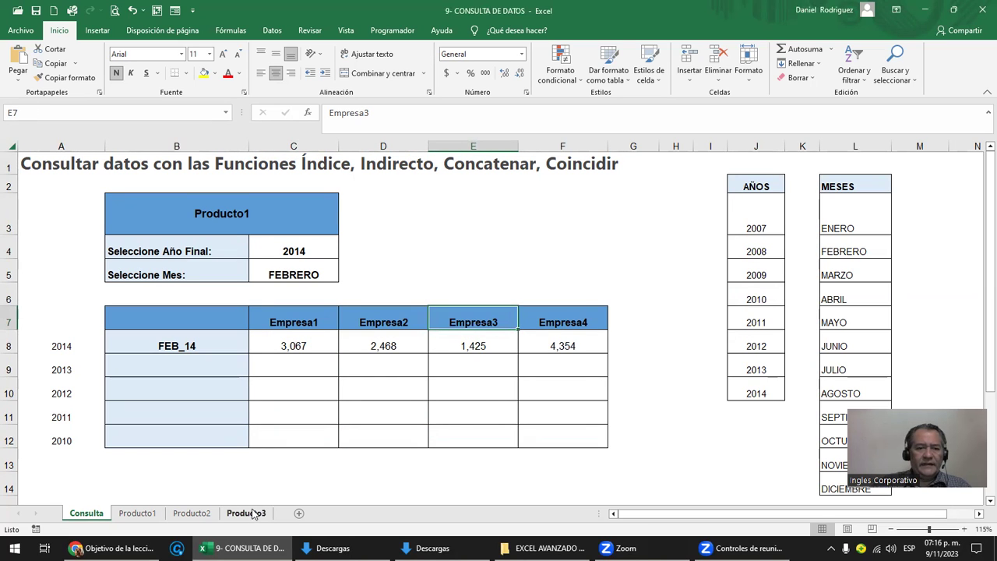
click(269, 218)
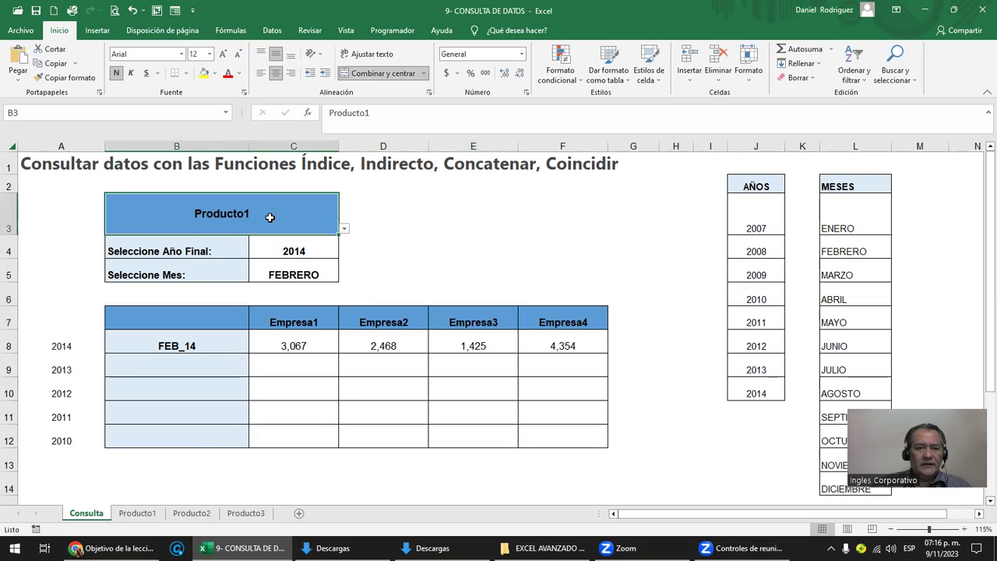
click(150, 517)
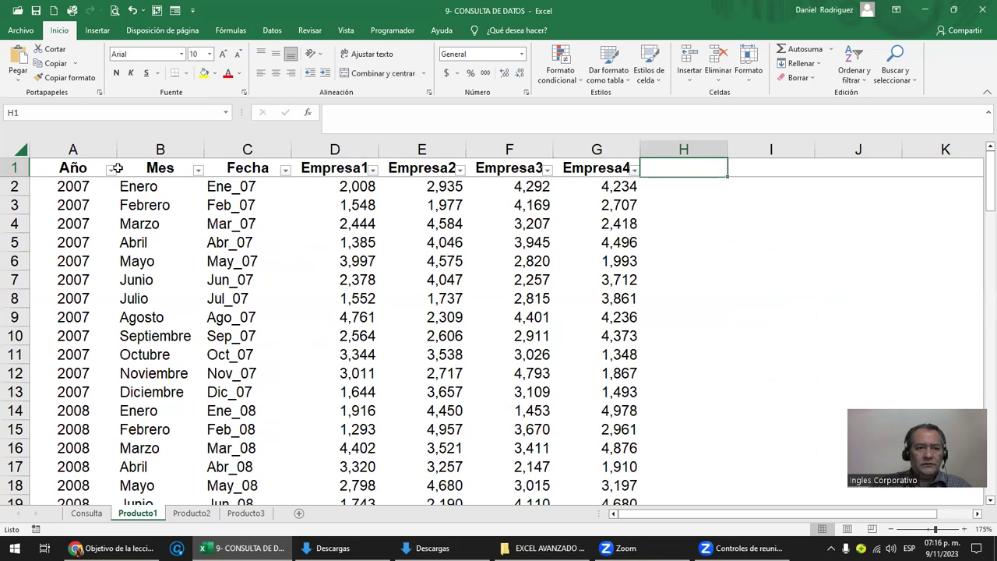
Step: Inspect the Año and Mes AutoFilter lists on Producto1 without applying any filter
drag(64, 174, 447, 173)
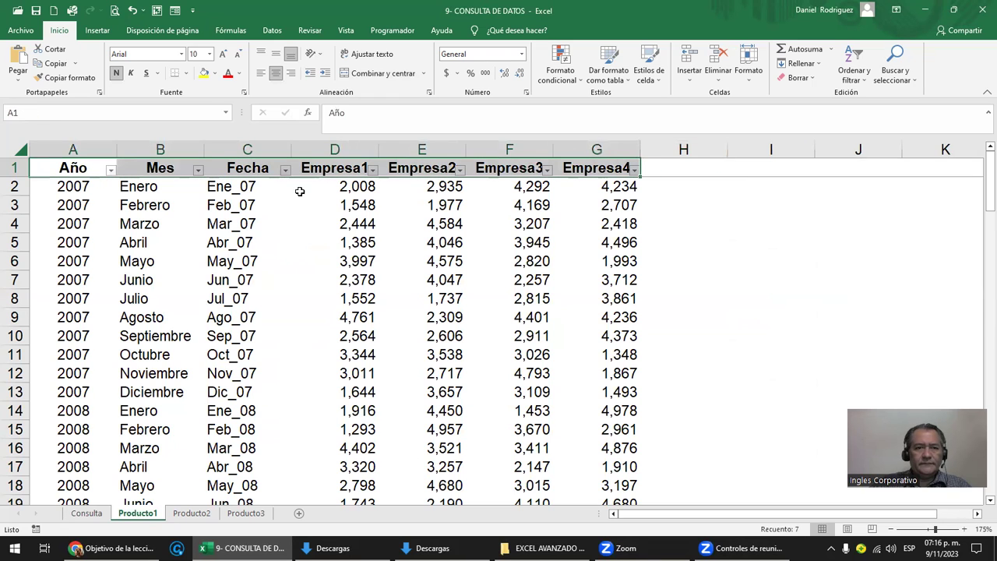
click(111, 169)
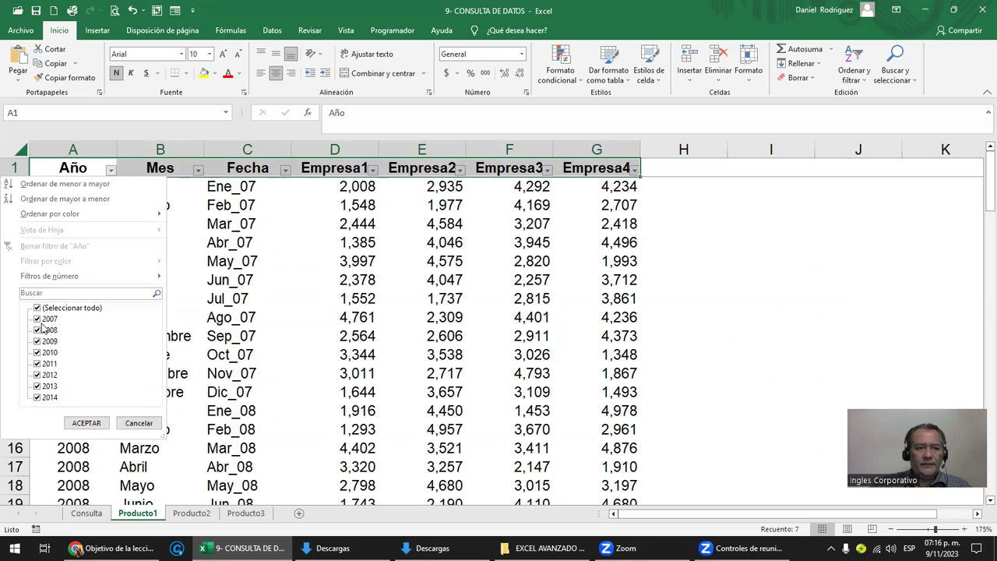
key(Escape)
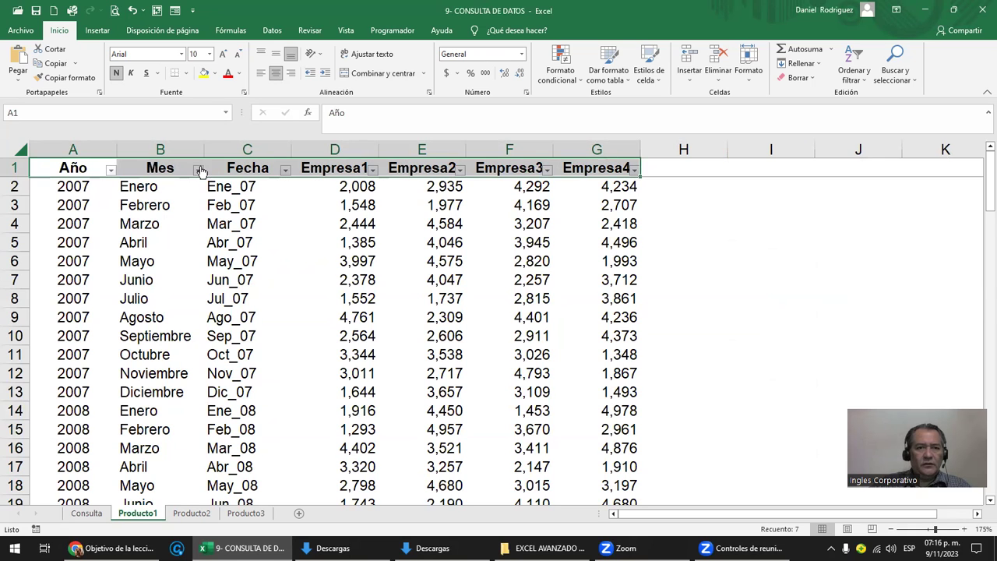
click(199, 169)
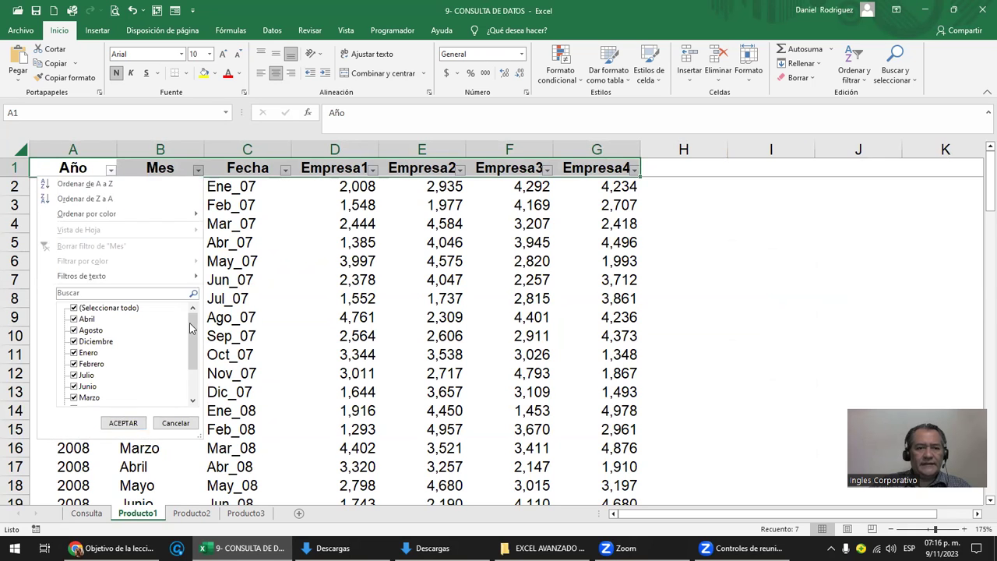
drag(196, 366, 196, 339)
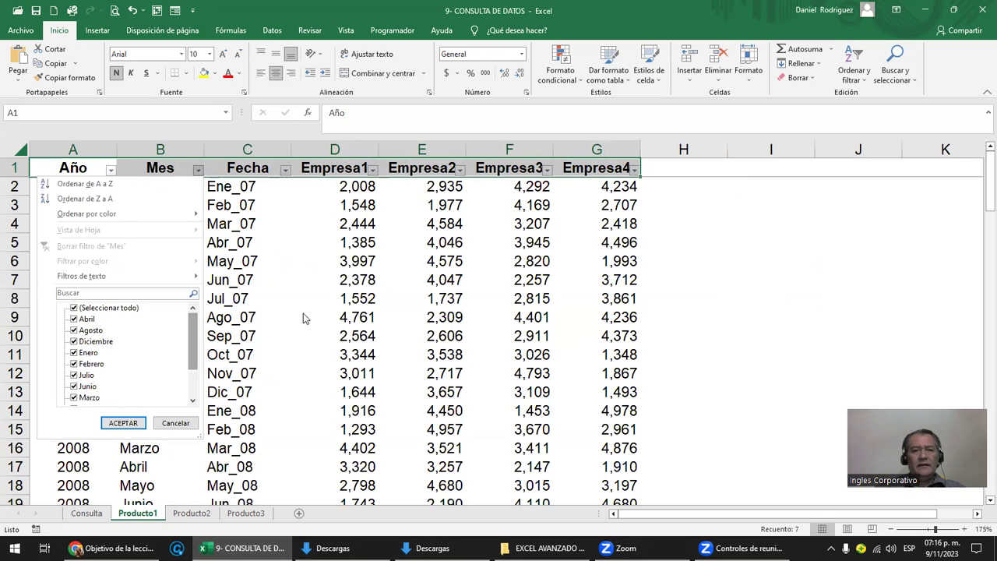
click(415, 170)
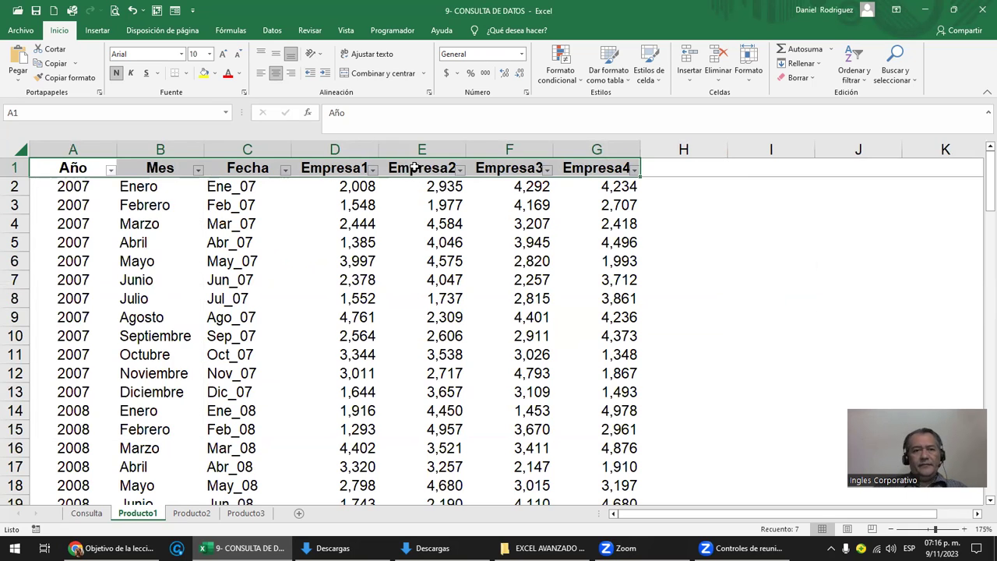
Step: Check the Fecha formula in C2 and the Empresa1 column, then return to Consulta
click(246, 190)
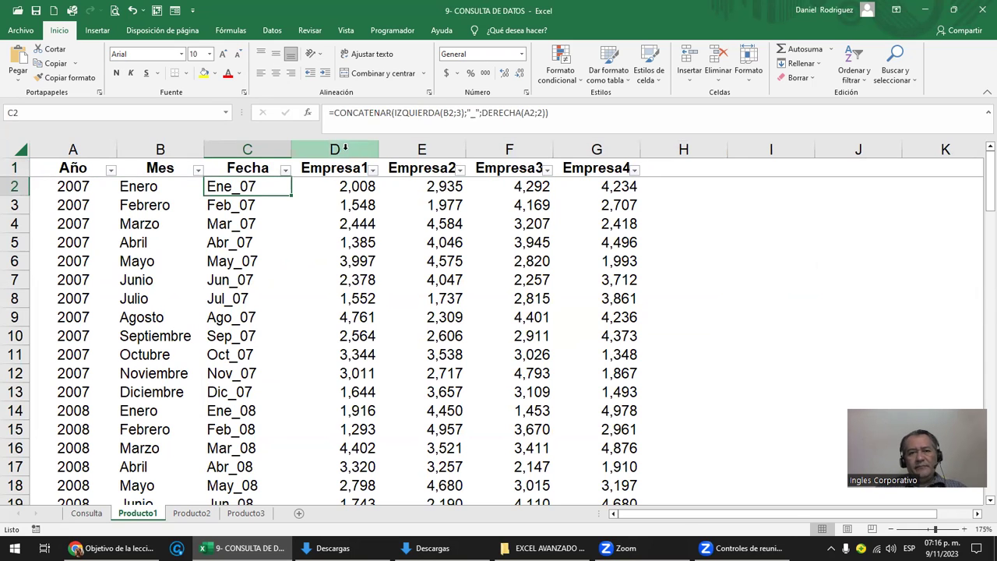
click(345, 148)
click(333, 166)
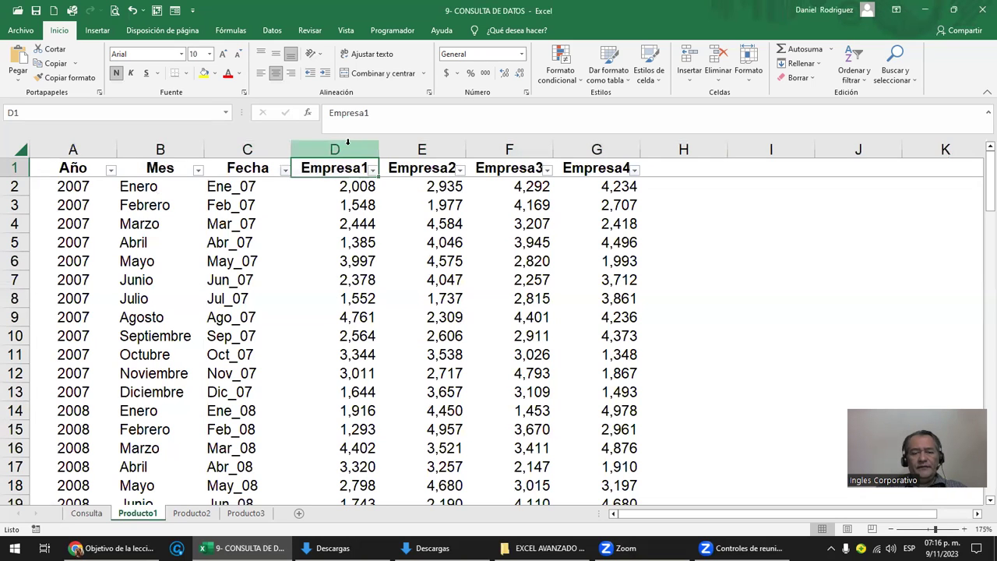
click(86, 513)
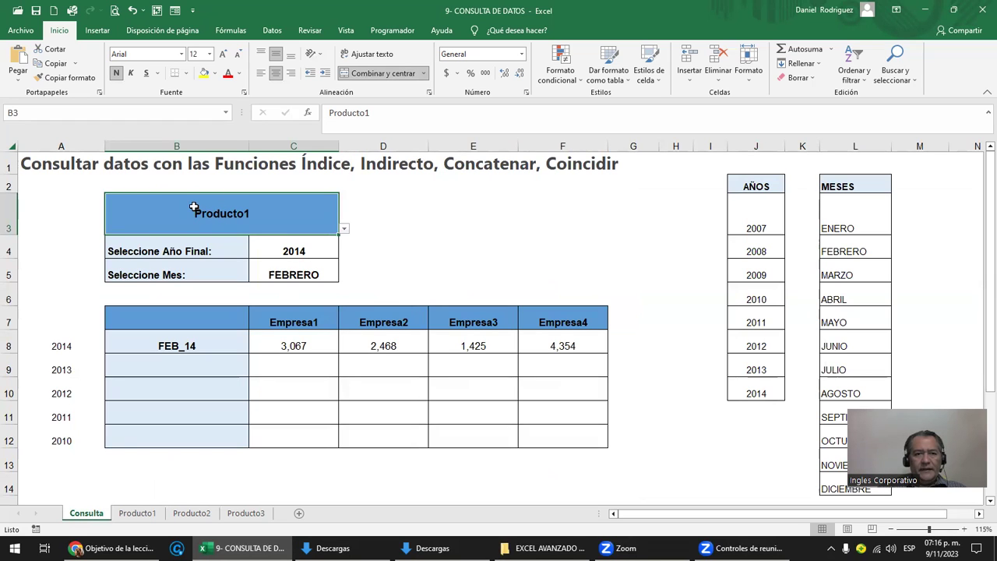
Step: Go over the Empresa1–Empresa4 headers and check the B3 product list, keeping Producto1
click(306, 320)
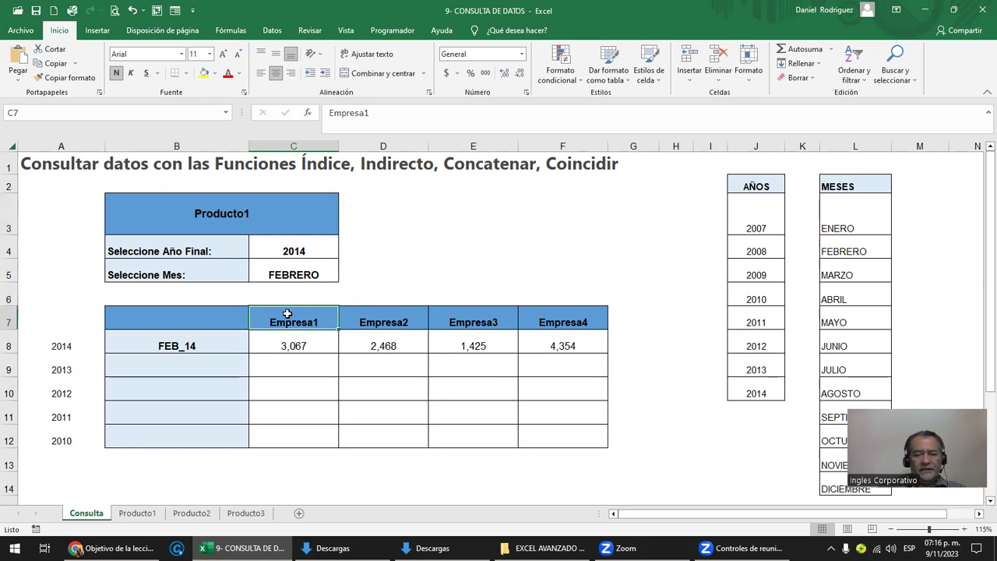
click(395, 319)
click(472, 315)
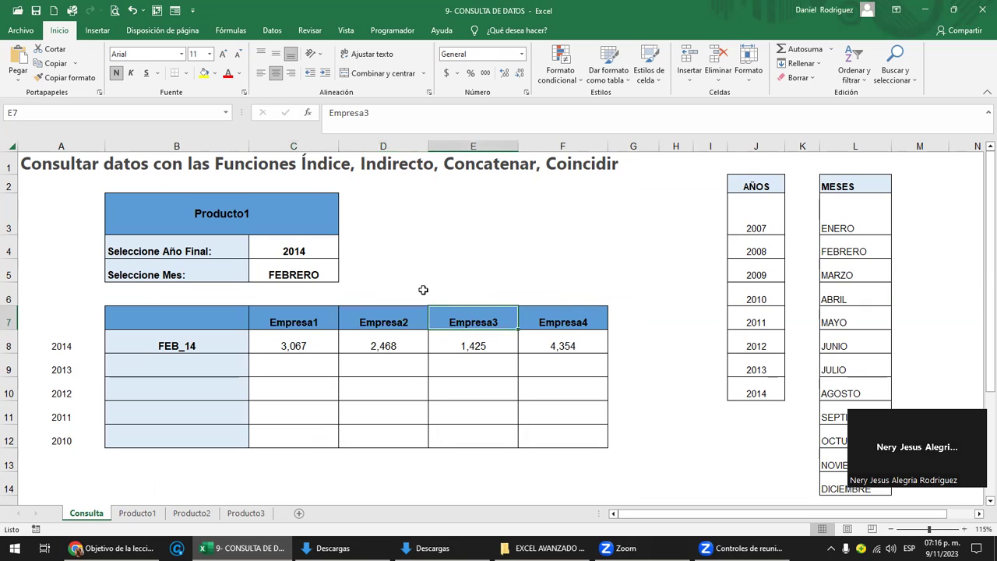
click(571, 311)
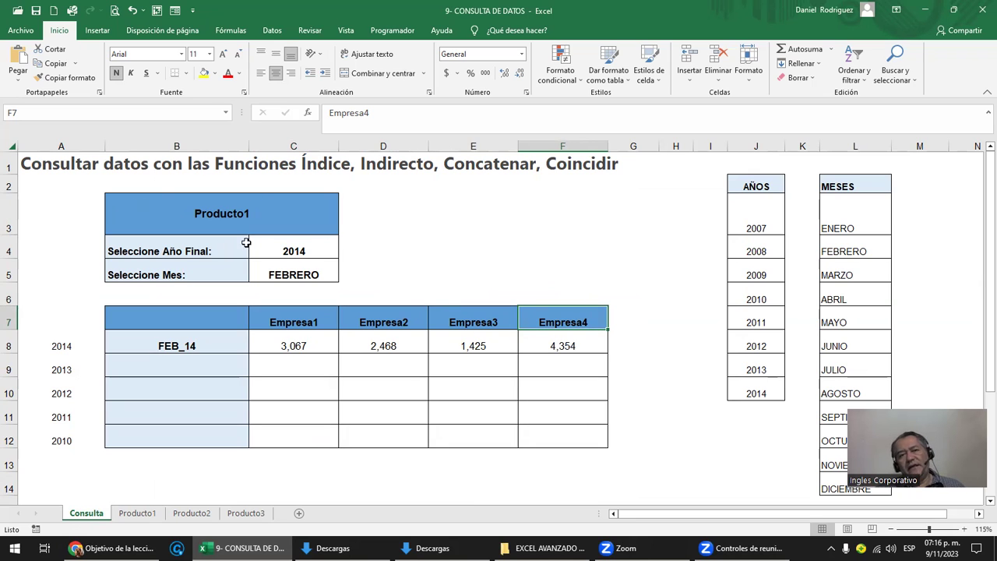
click(220, 217)
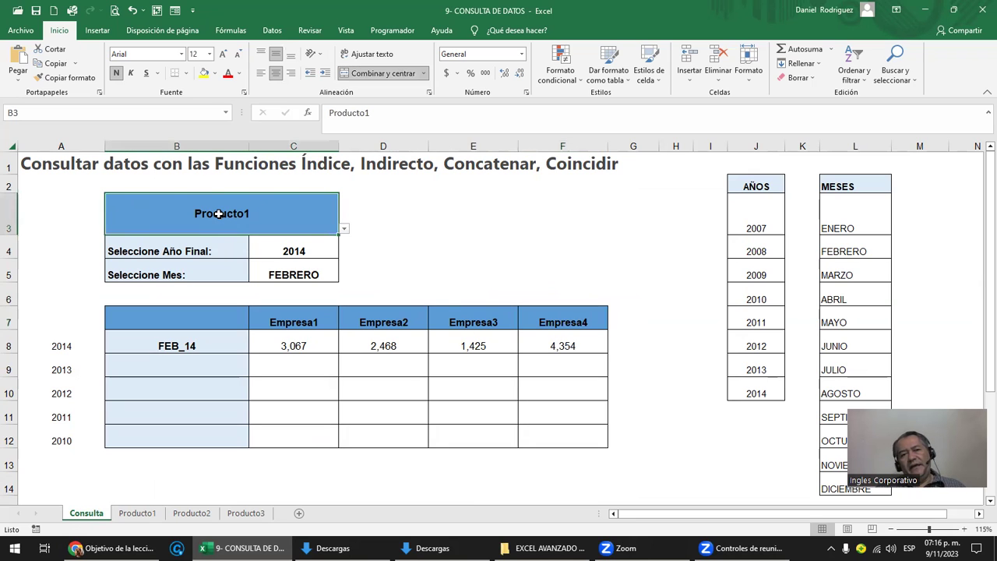
click(343, 230)
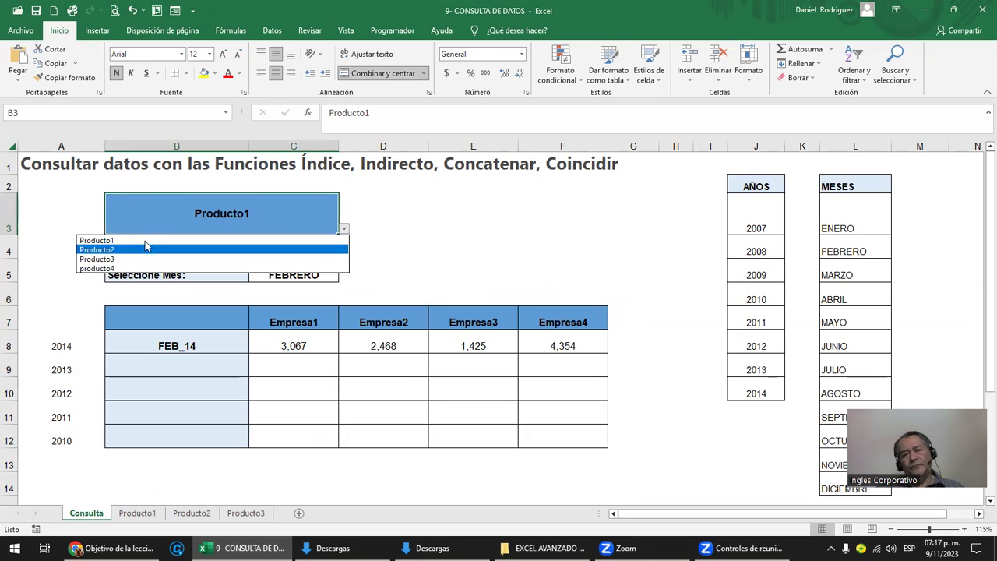
click(394, 220)
Step: Point out the company headers, year 2014 and month FEBRERO, leaving Producto1 selected in B3
drag(292, 323, 550, 317)
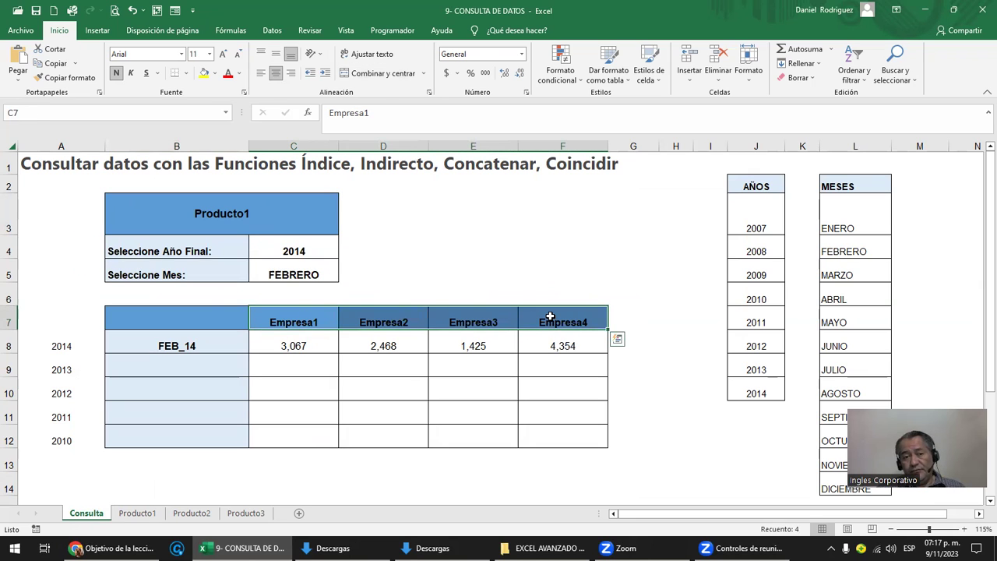
click(304, 249)
click(300, 276)
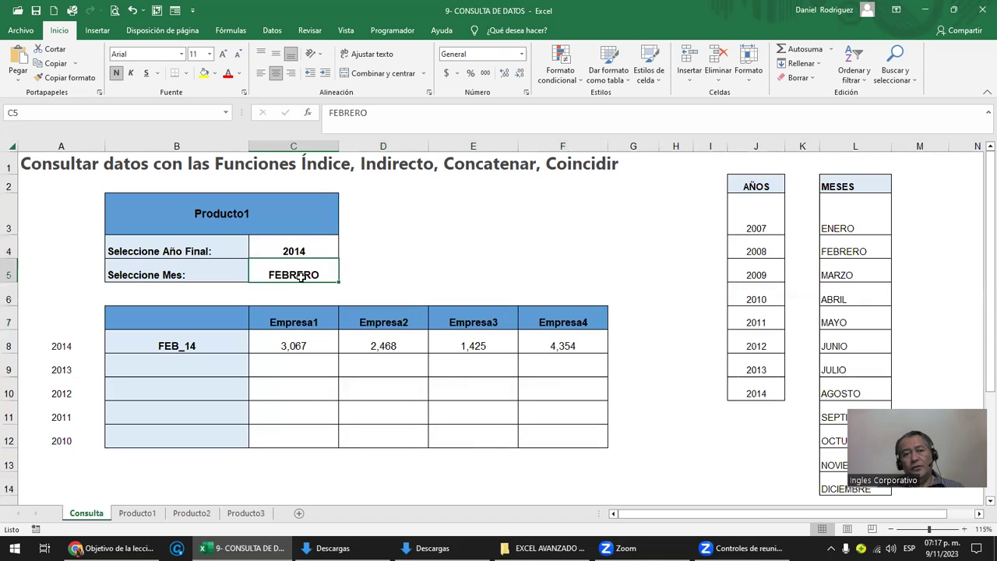
click(240, 208)
click(343, 230)
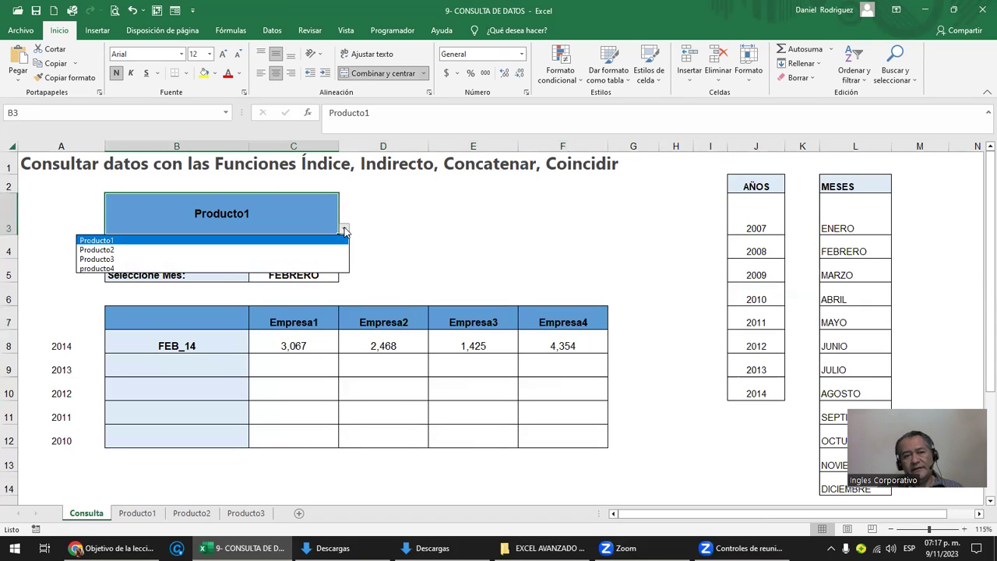
click(344, 231)
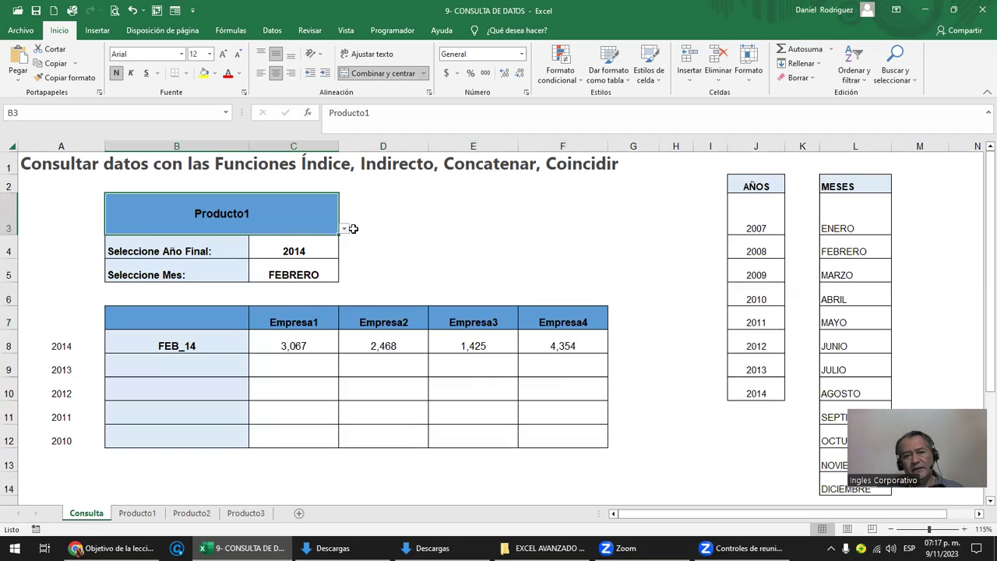
Step: Review the Empresa headers and product list once more, then switch to the Producto1 sheet
click(300, 325)
click(382, 323)
click(458, 323)
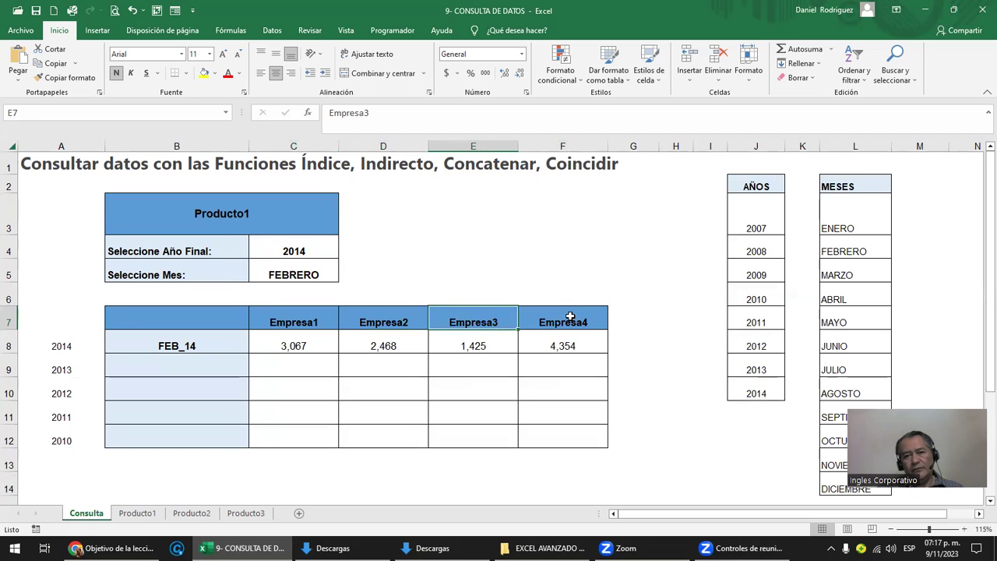
click(570, 316)
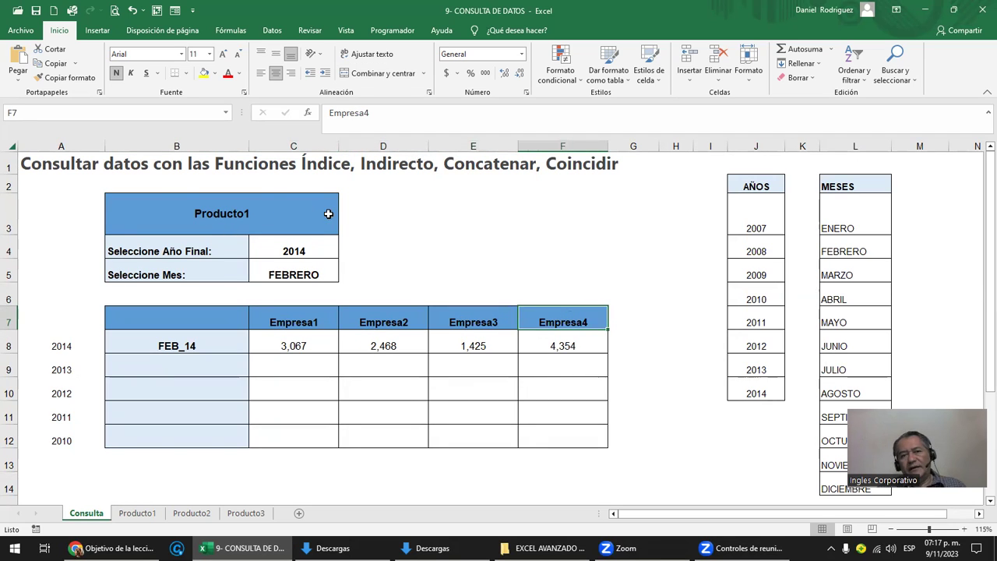
click(251, 209)
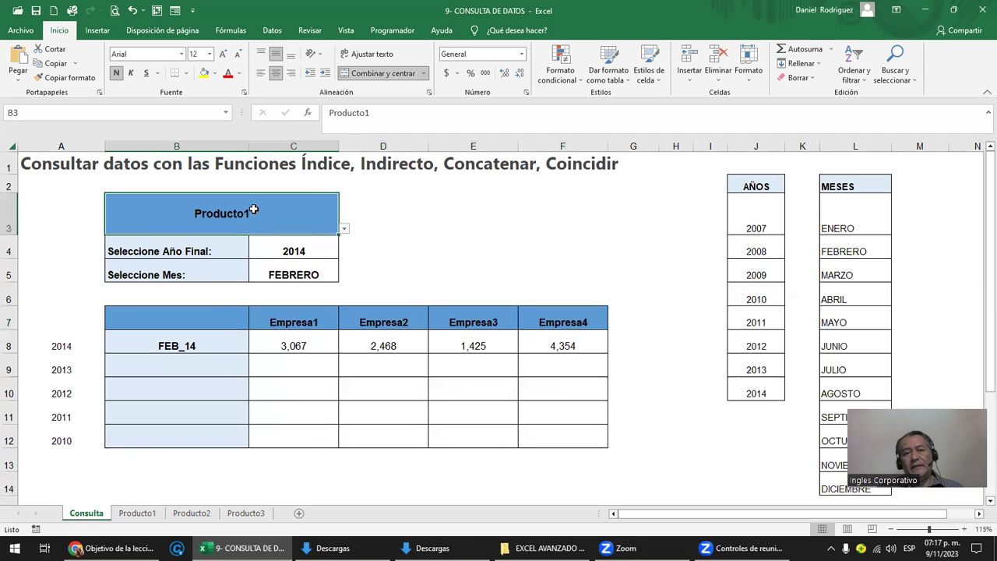
click(344, 232)
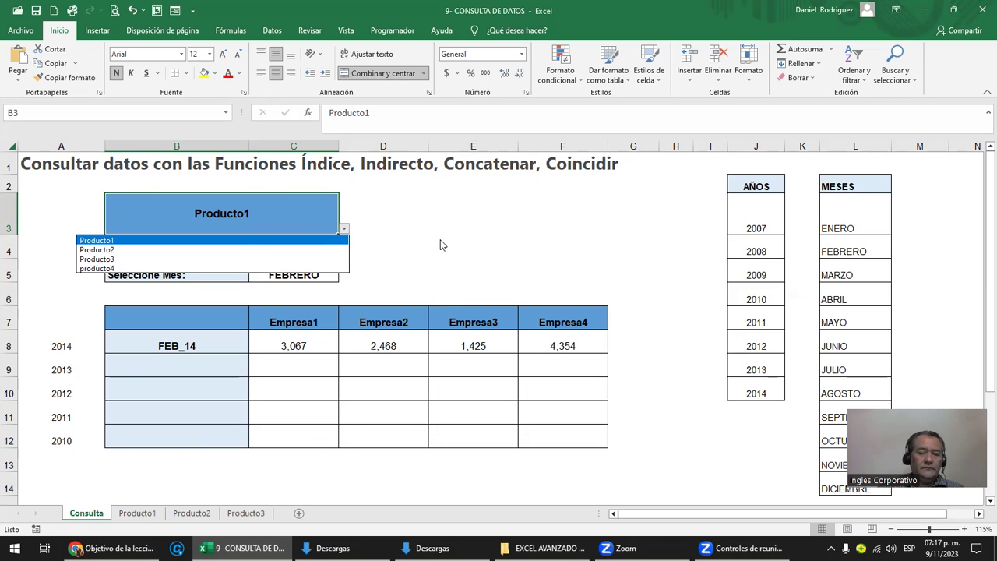
key(Escape)
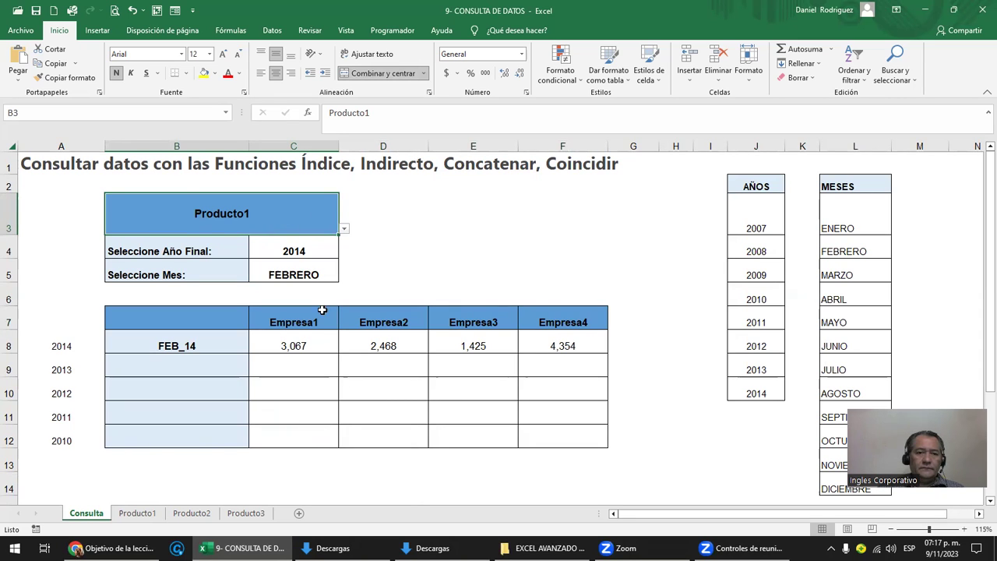
drag(303, 321, 565, 322)
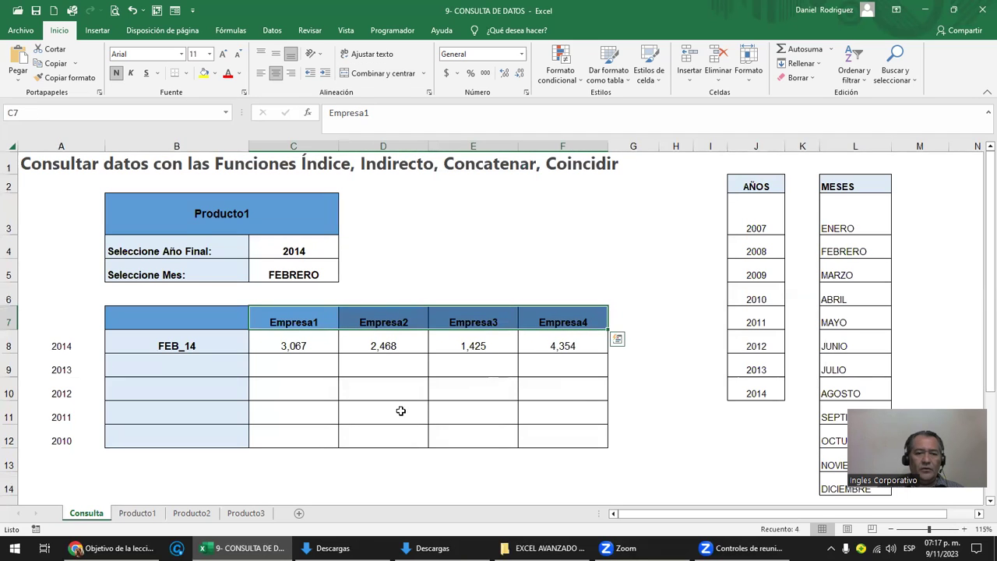
click(141, 517)
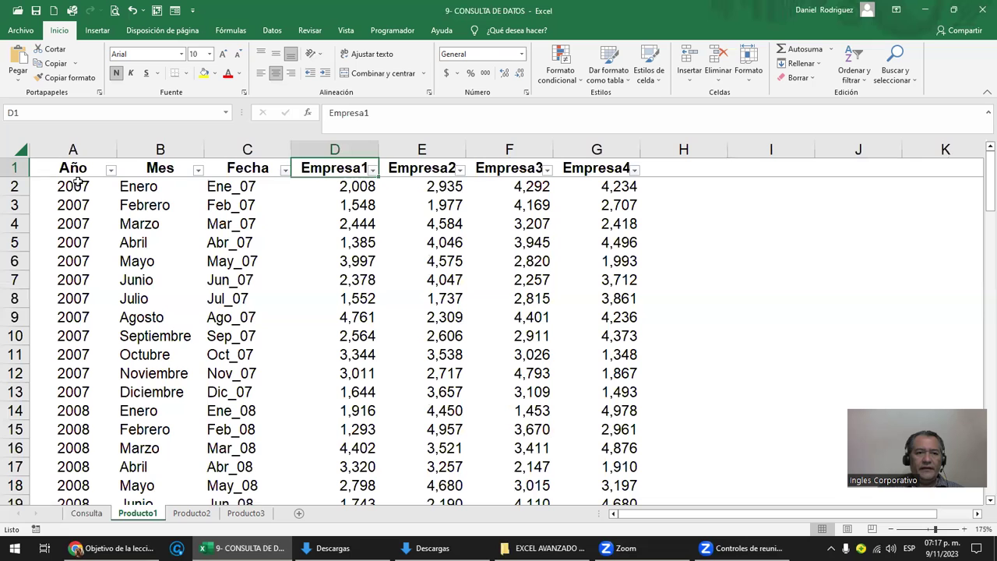
click(75, 169)
click(327, 165)
drag(334, 148, 614, 145)
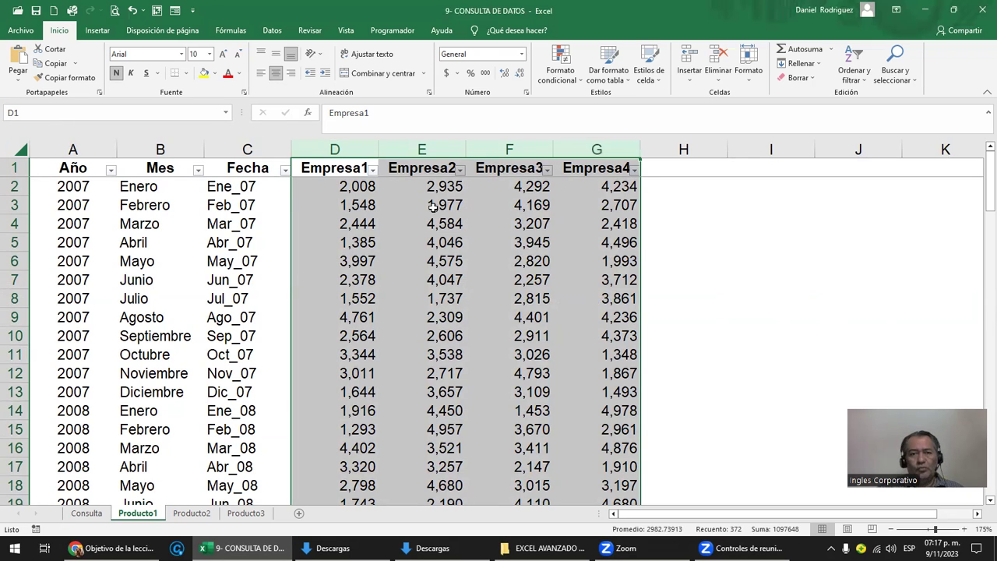
click(351, 191)
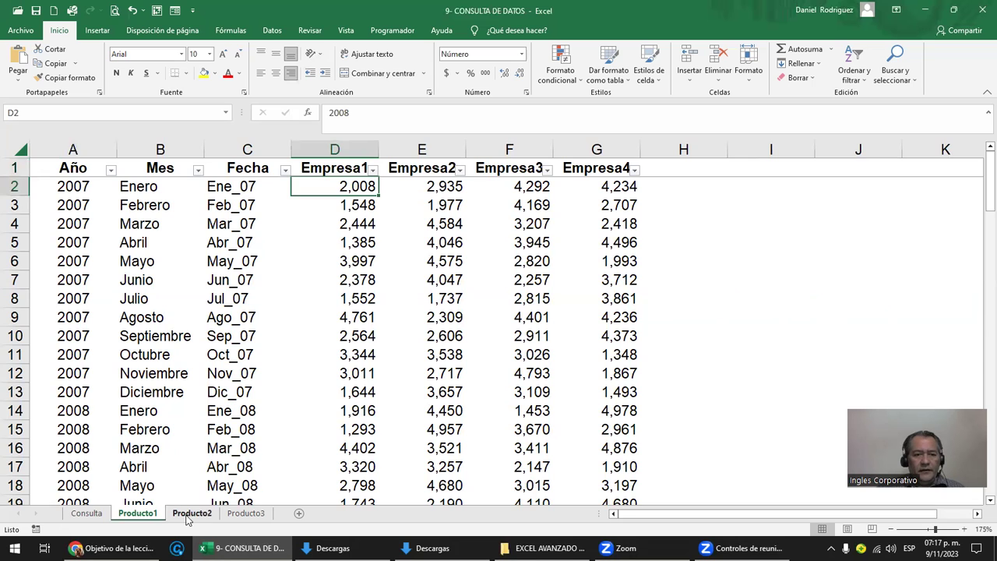
click(191, 514)
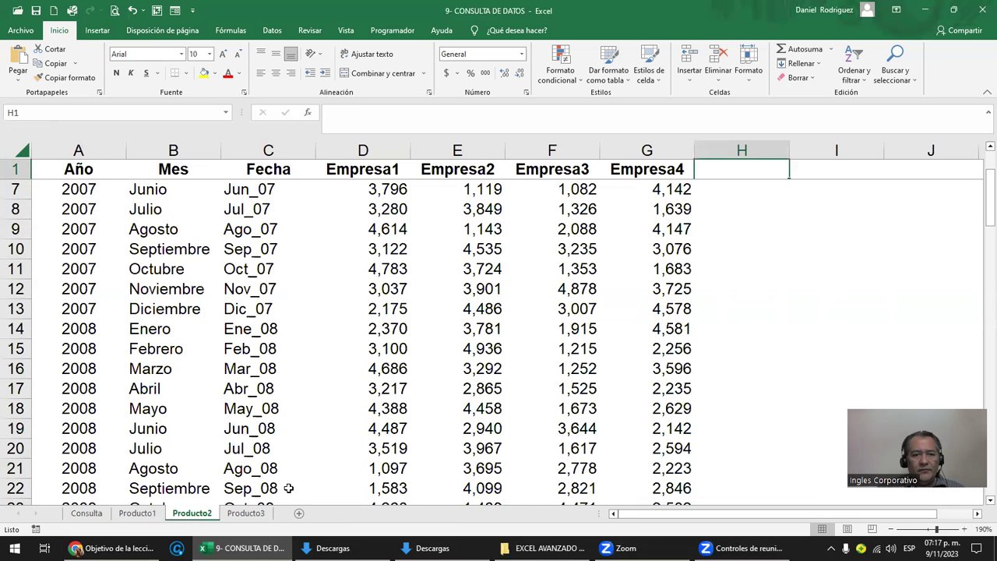
click(137, 513)
click(87, 513)
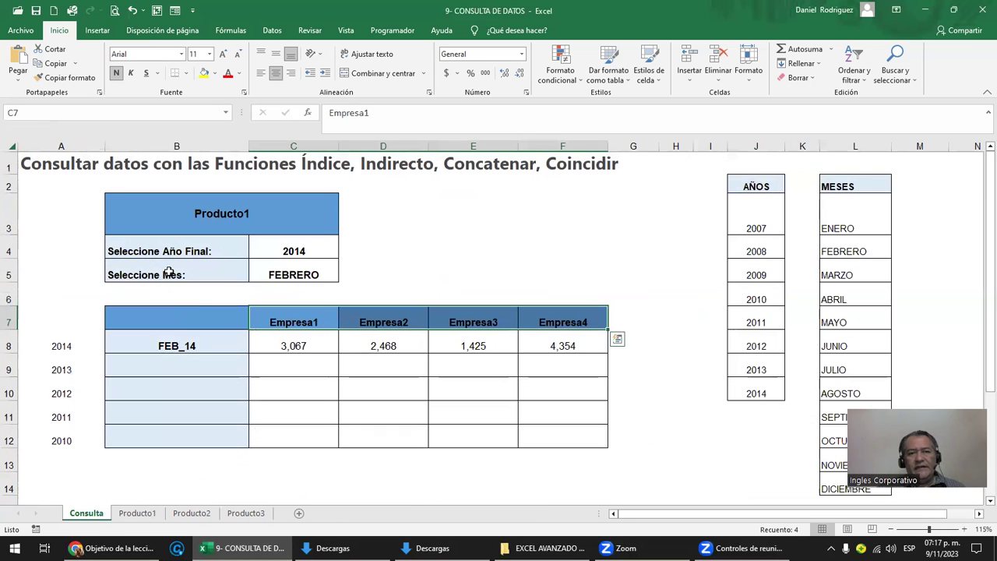
click(302, 318)
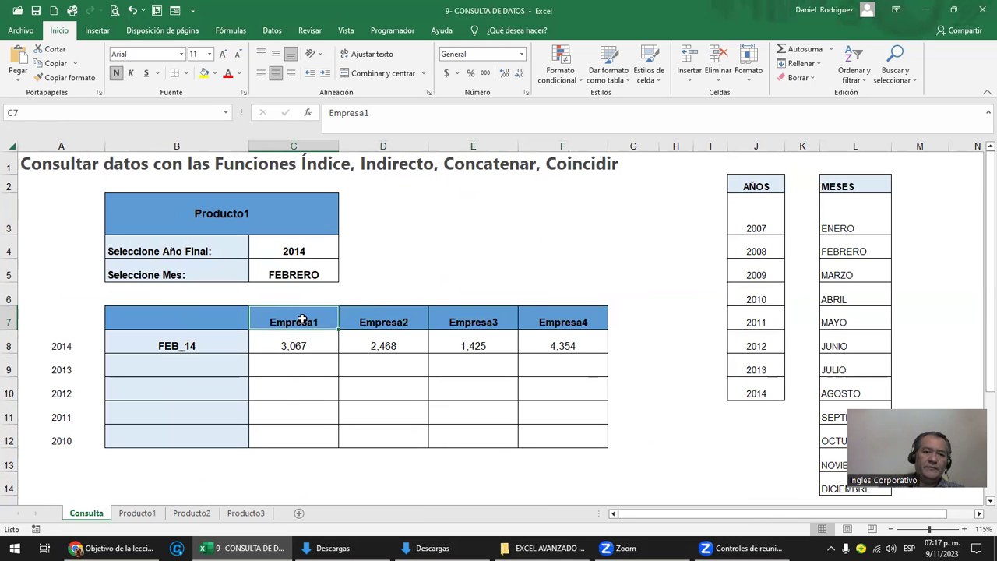
click(137, 513)
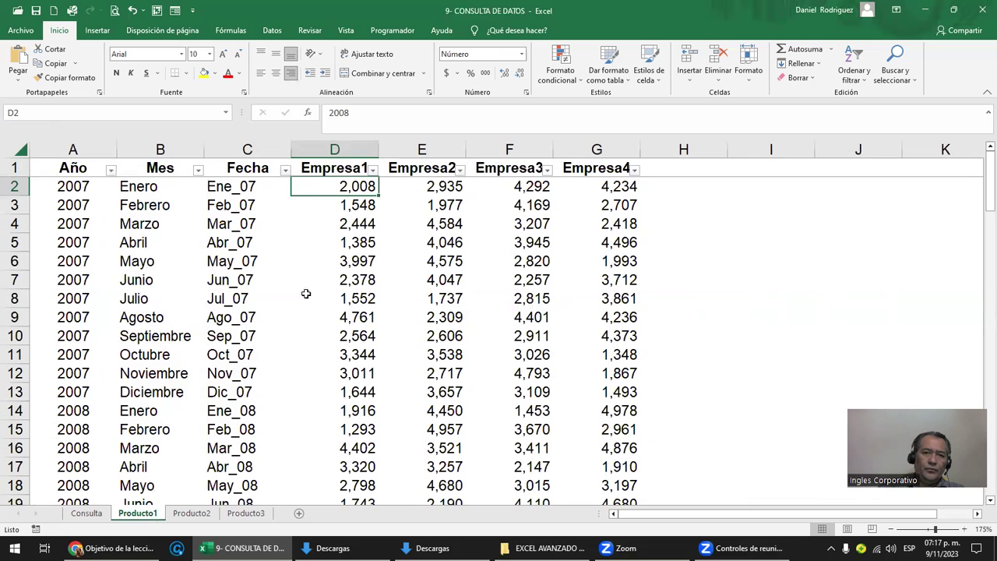
click(355, 165)
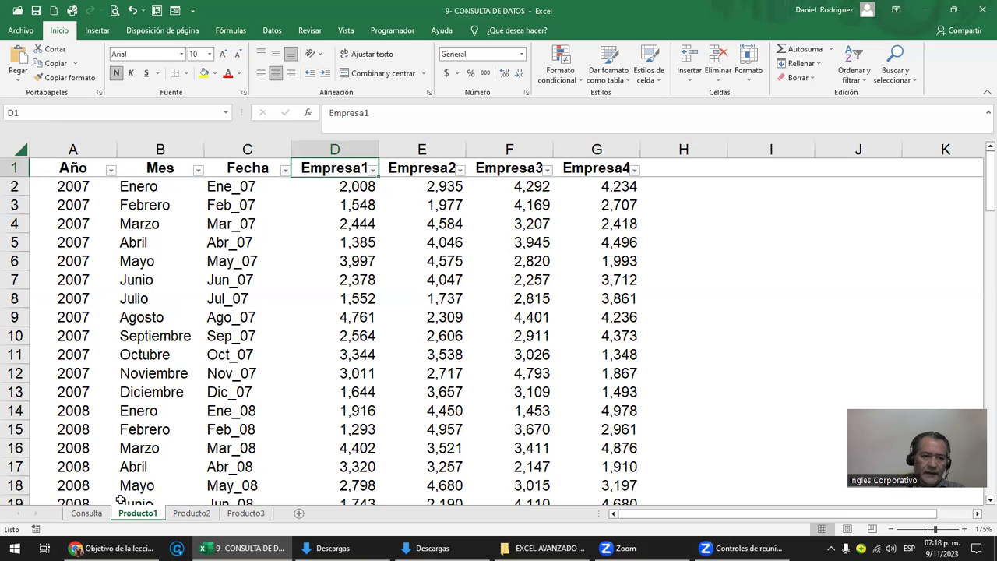
Step: Return to Consulta and point out the Producto1 cell, Empresa1 header and year 2014
click(86, 513)
click(275, 219)
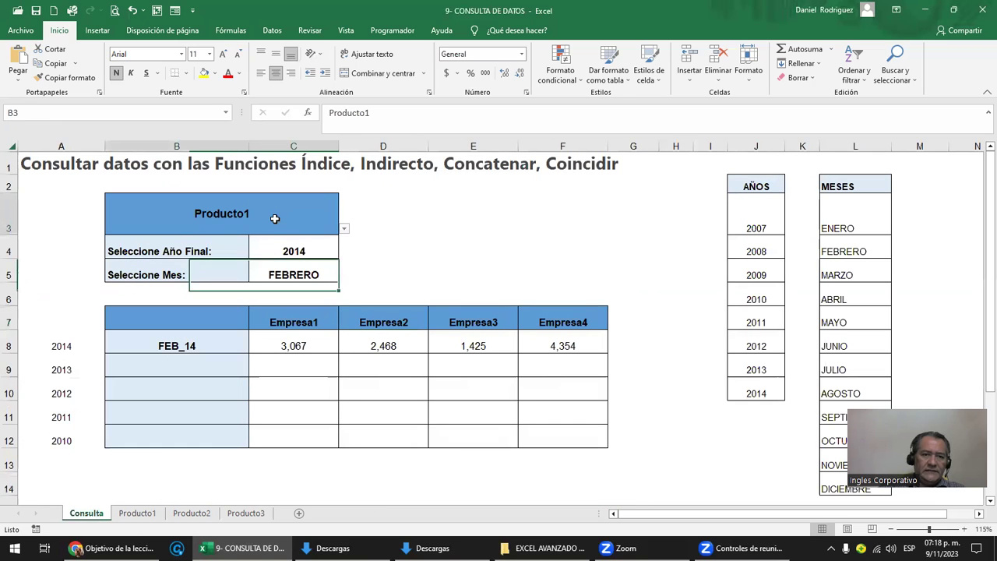
click(310, 313)
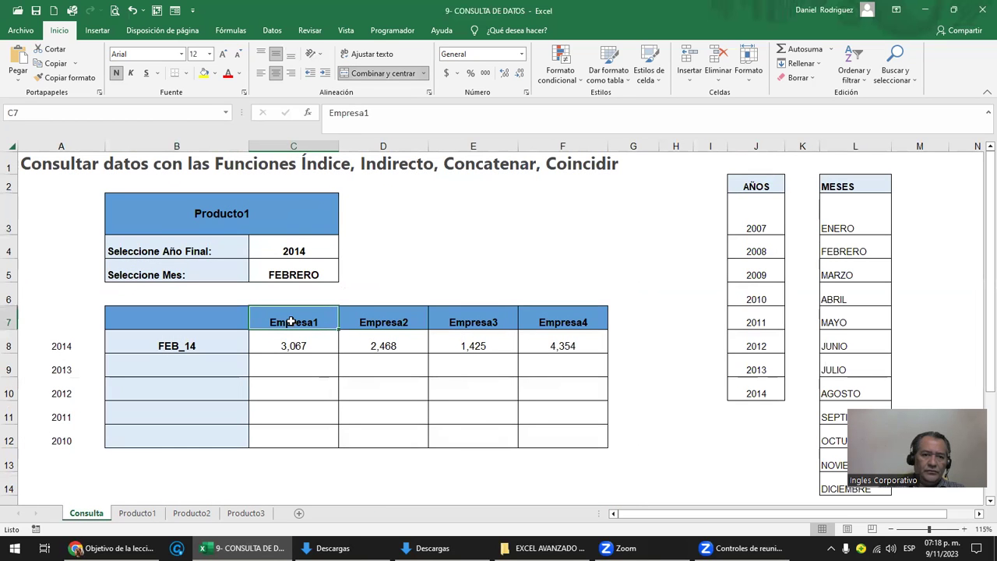
click(261, 202)
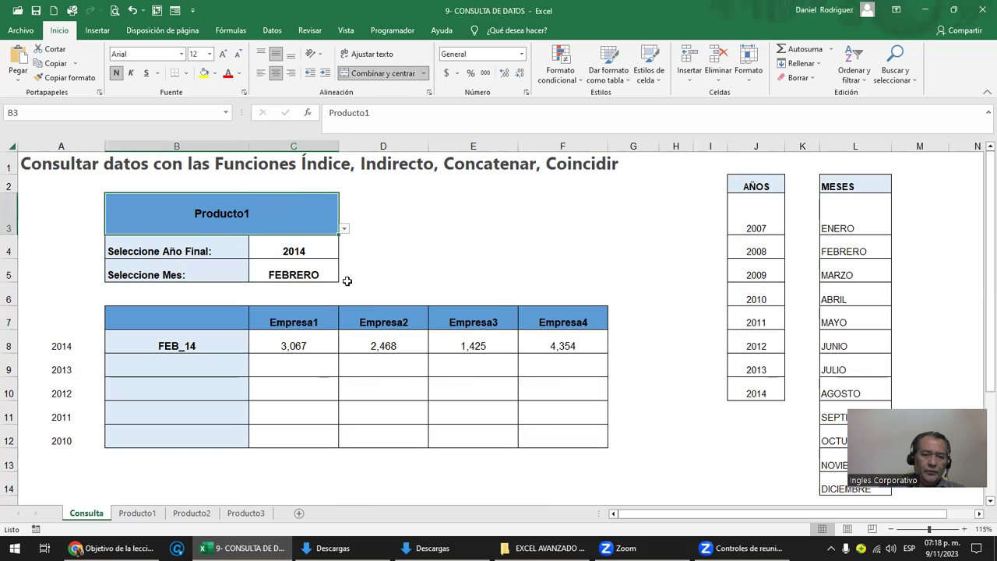
click(309, 318)
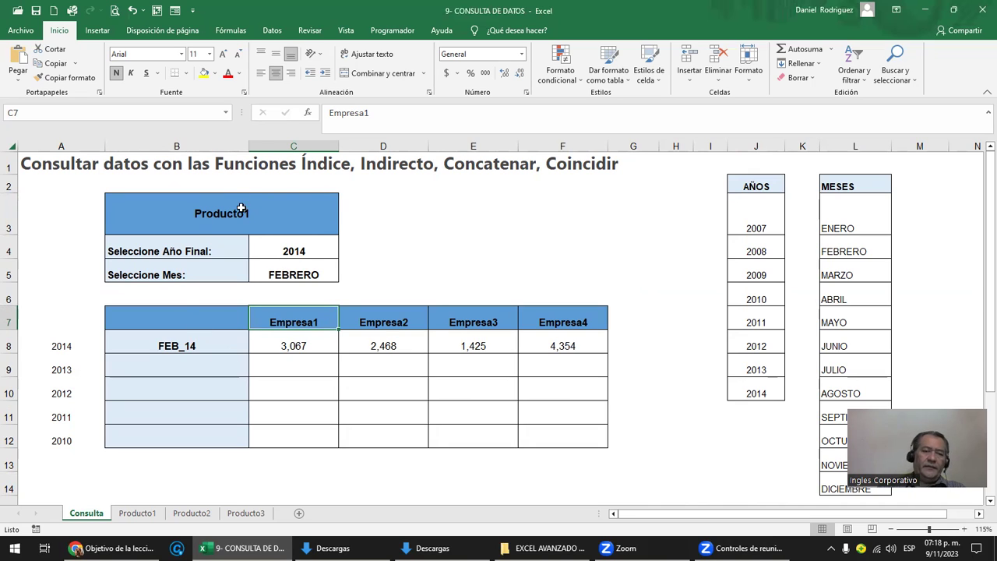
click(302, 250)
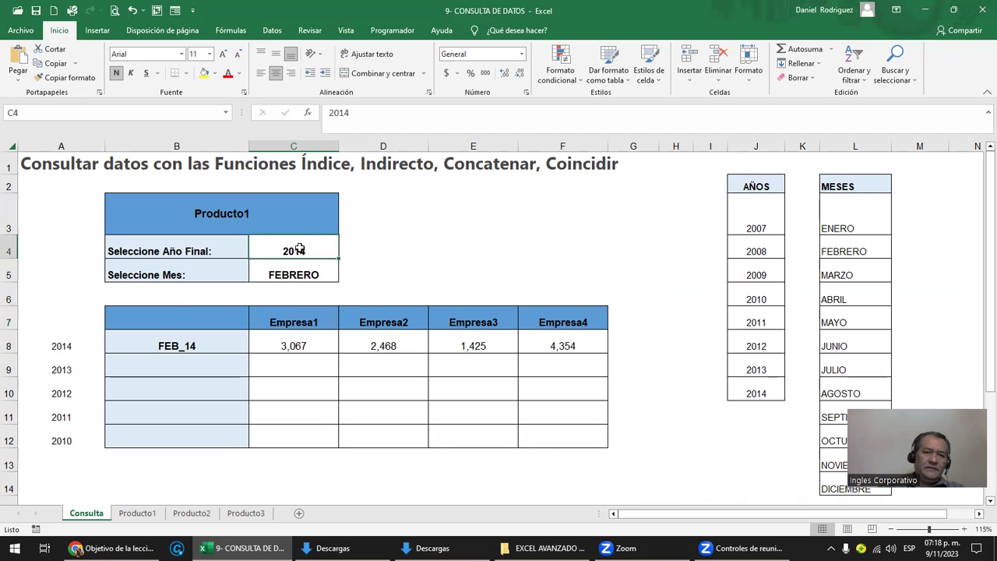
Step: Select the B3:C5 query inputs, then the B8:F12 results, and finally cell C8
drag(237, 213, 249, 285)
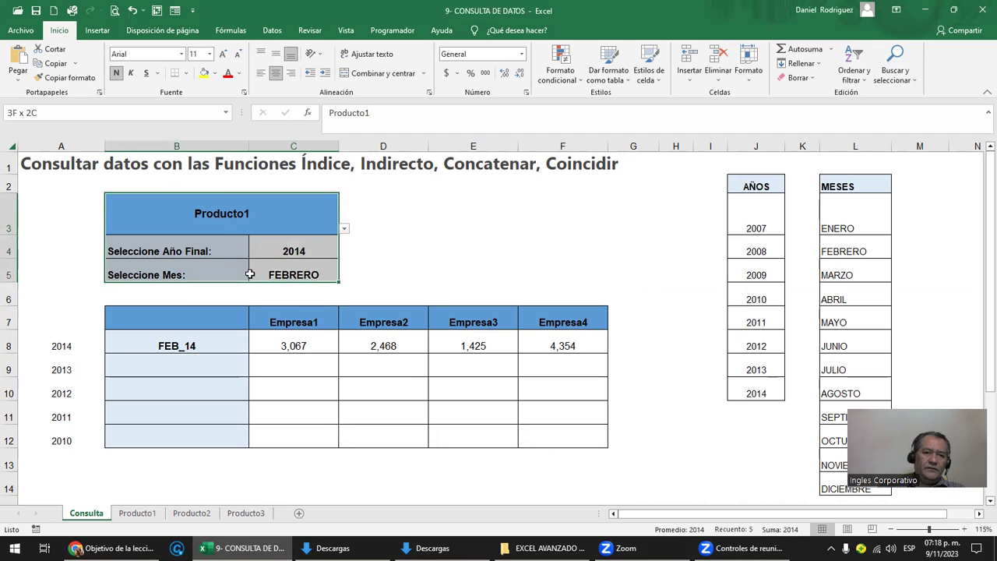
drag(189, 348, 535, 437)
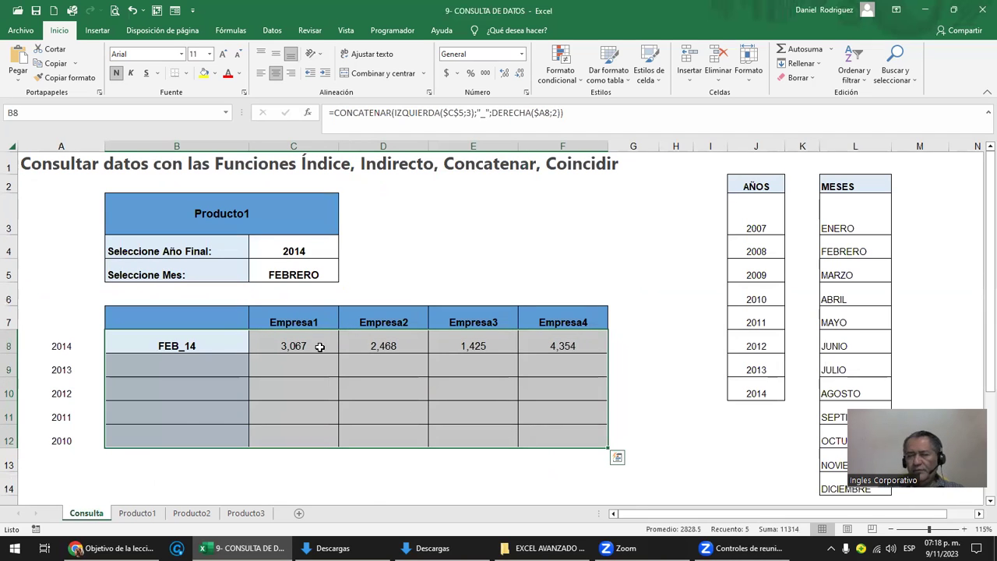
click(296, 345)
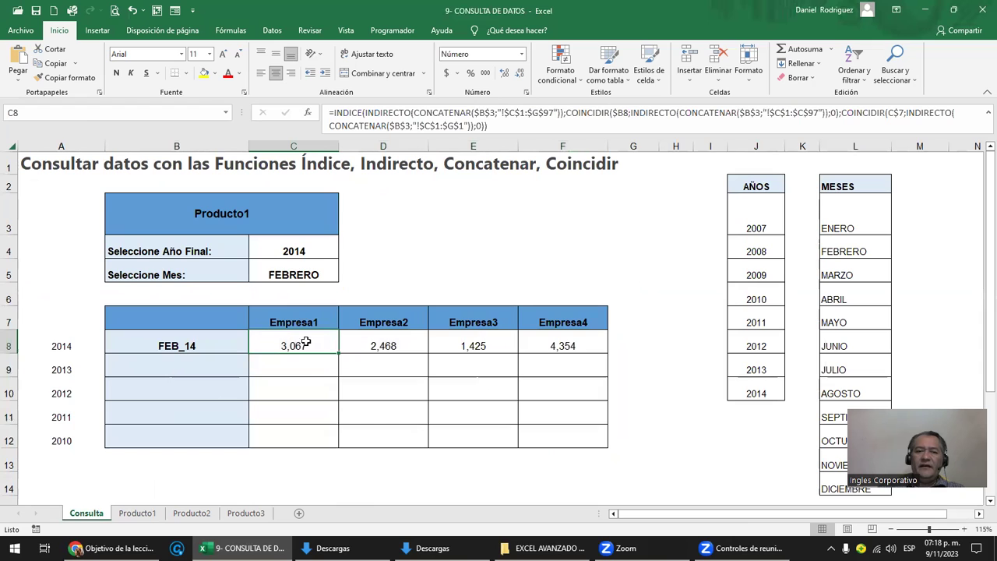
Step: Inspect C8's INDICE–INDIRECTO–COINCIDIR formula without changes, then switch to the Producto1 sheet
double_click(300, 343)
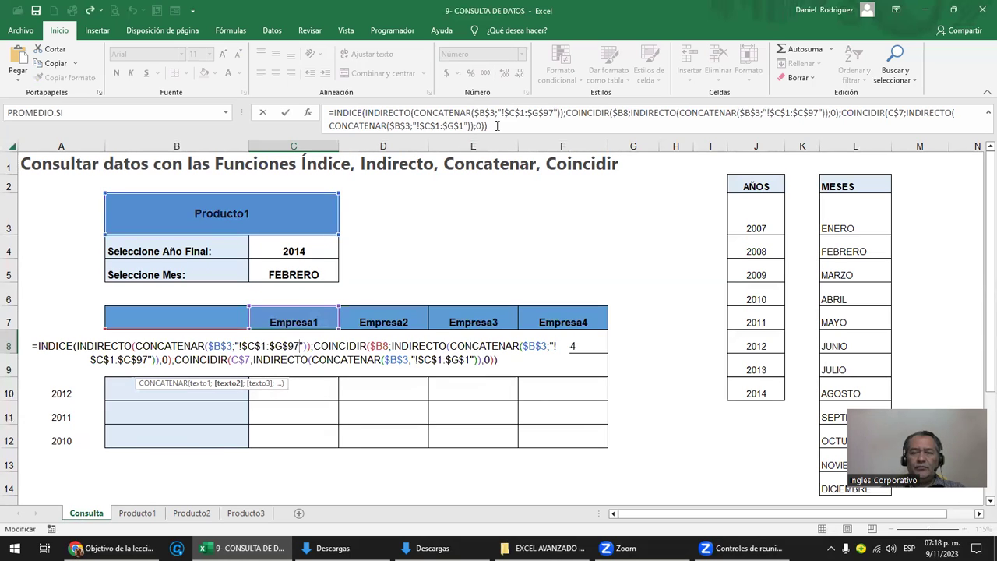
click(343, 116)
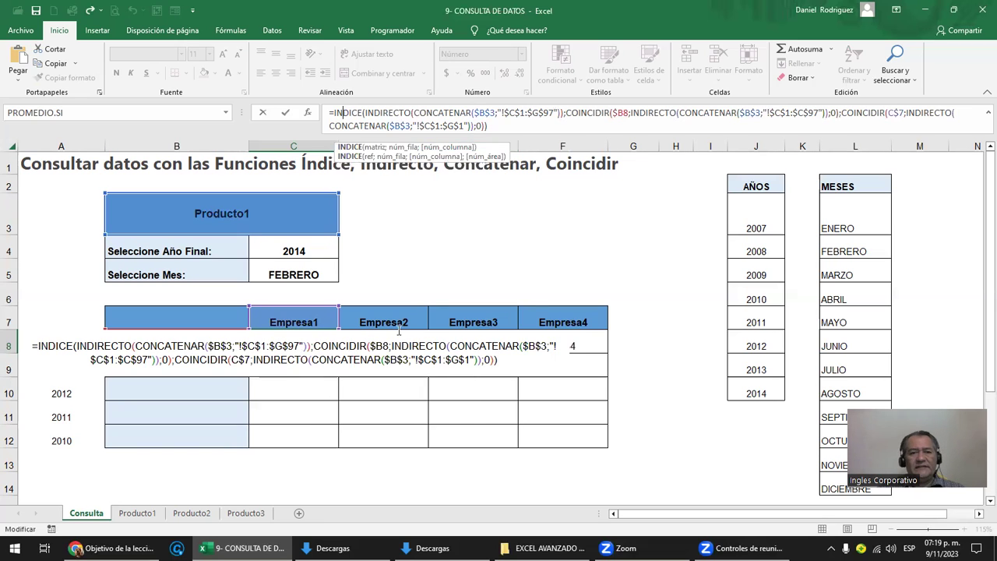
key(ctrl+Return)
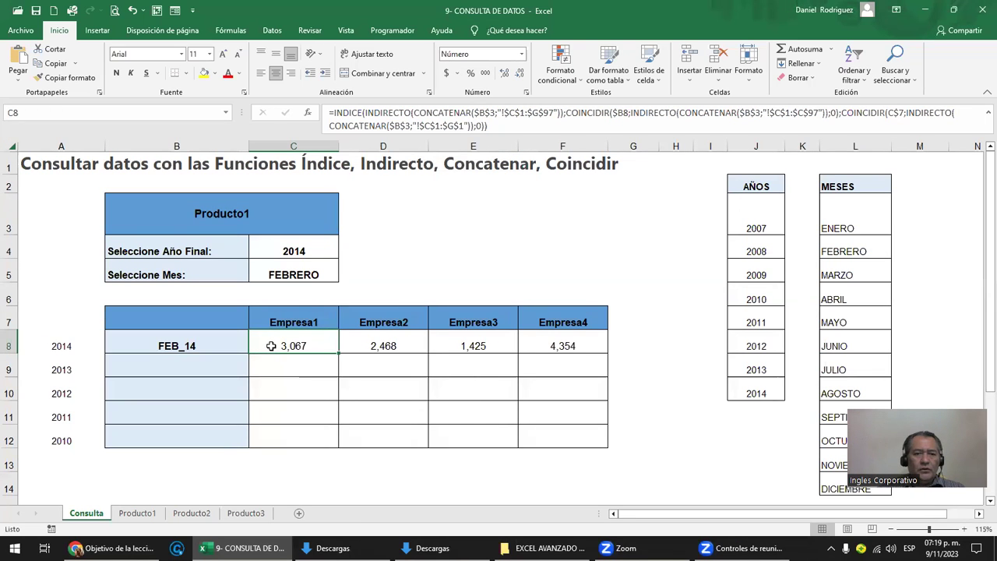
double_click(281, 346)
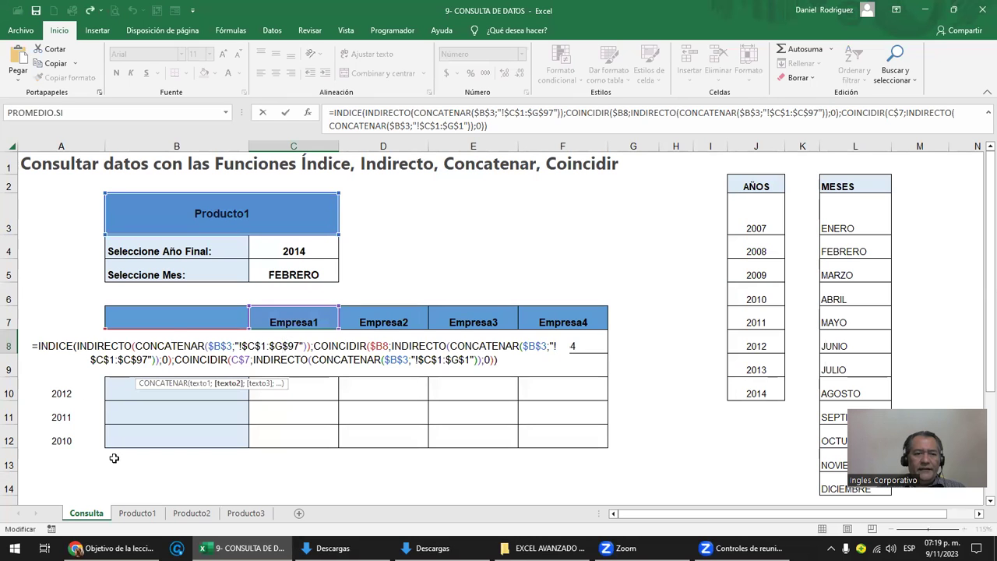
key(Return)
click(137, 512)
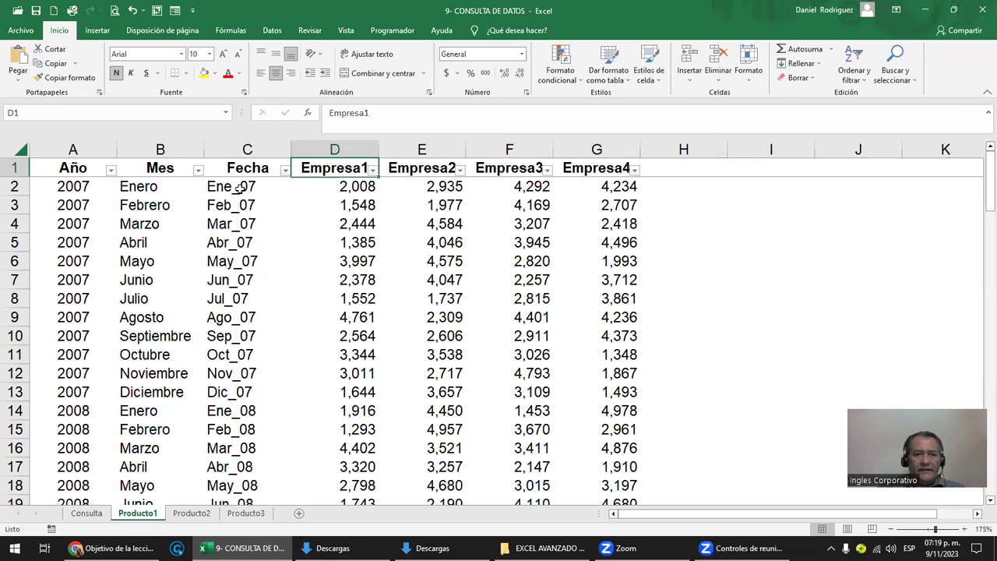
Step: Review Producto1's first record (year, month Enero, Empresa1 sales) across columns A–D, then return to Consulta
click(342, 186)
click(347, 147)
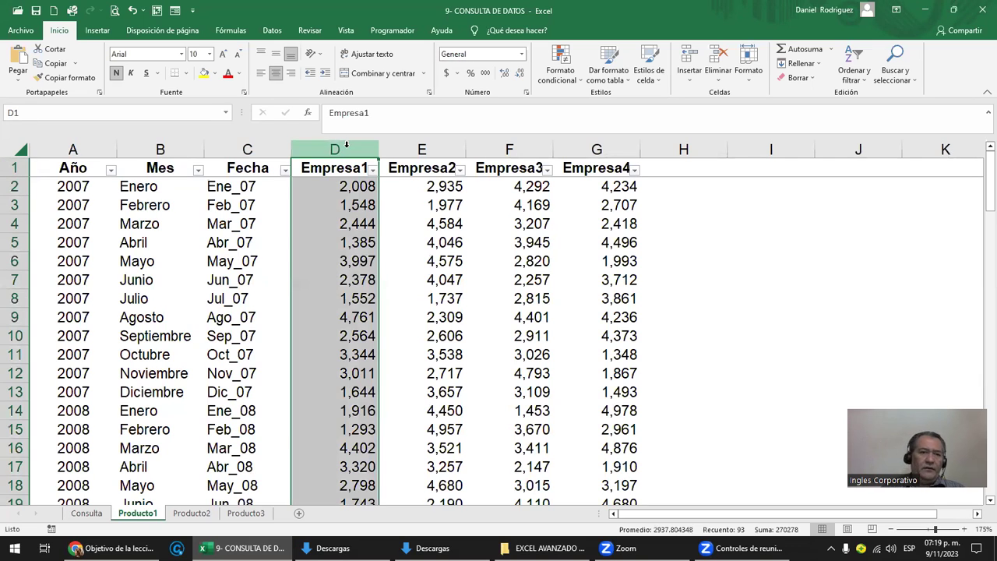
key(shift+Left)
key(shift+Left)
key(shift+Left)
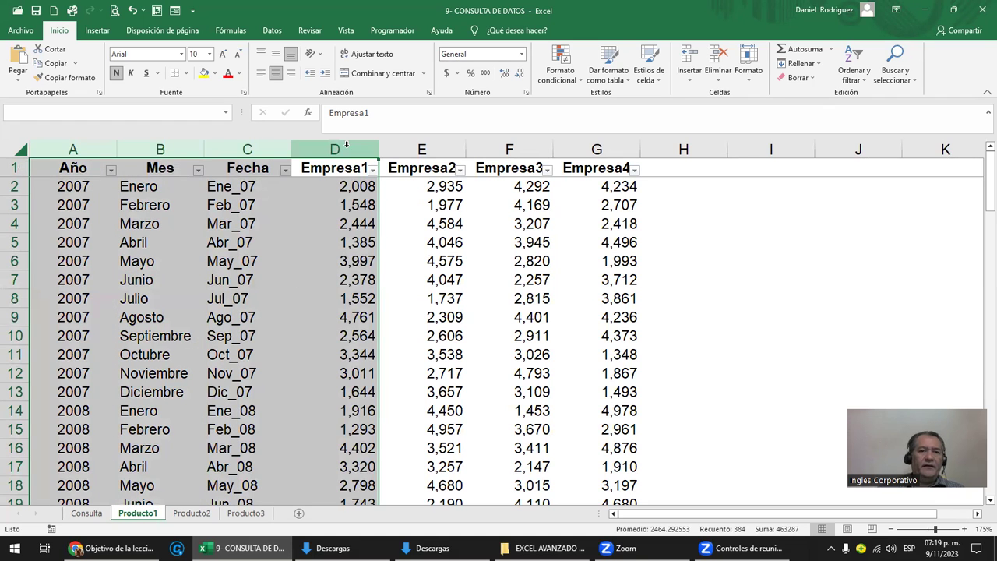
click(78, 191)
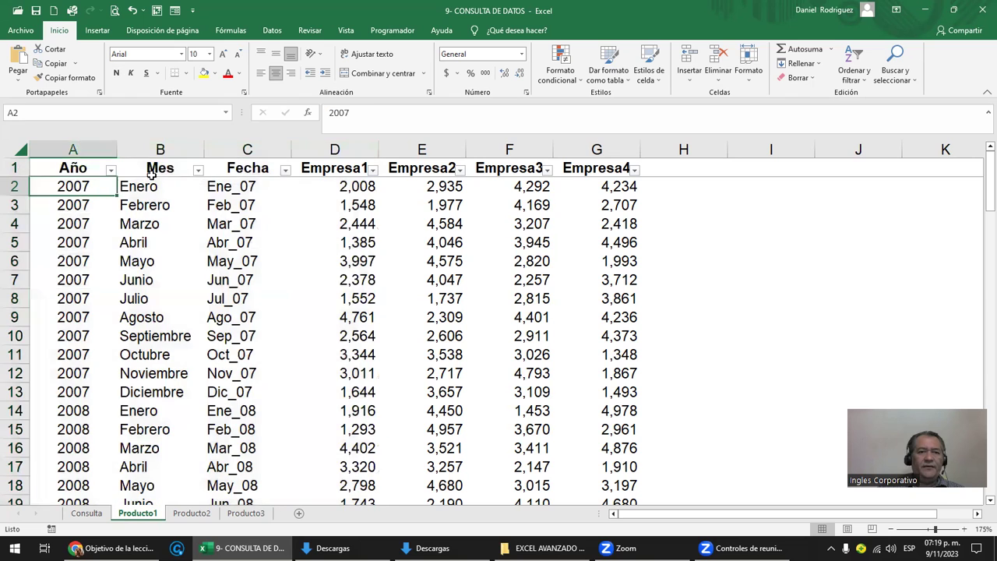
click(146, 187)
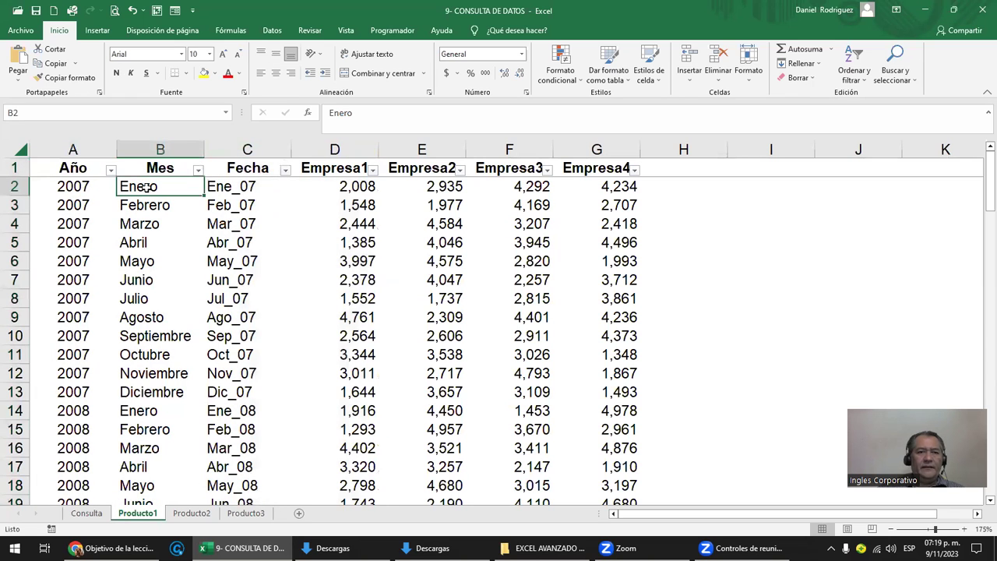
click(361, 187)
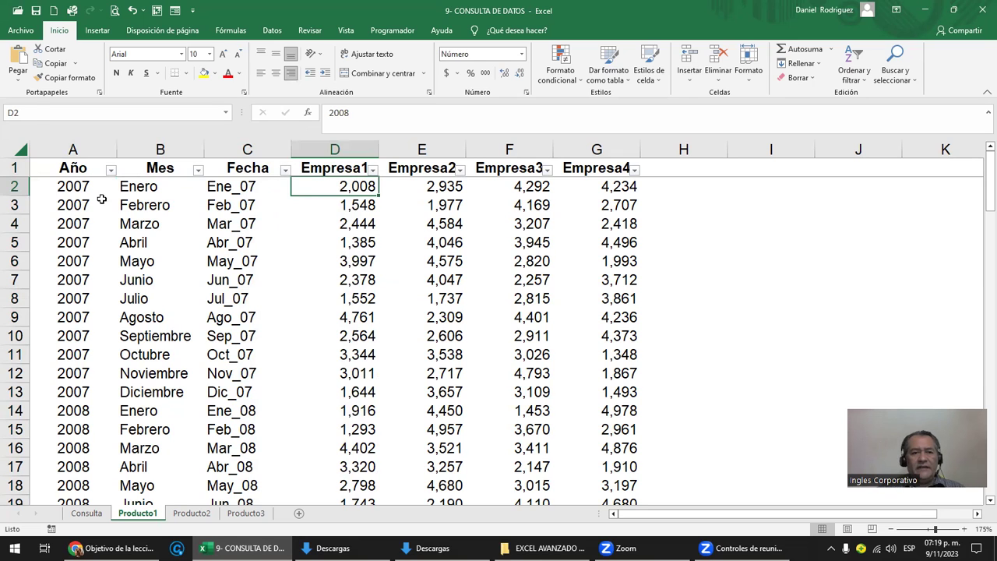
drag(81, 188, 334, 188)
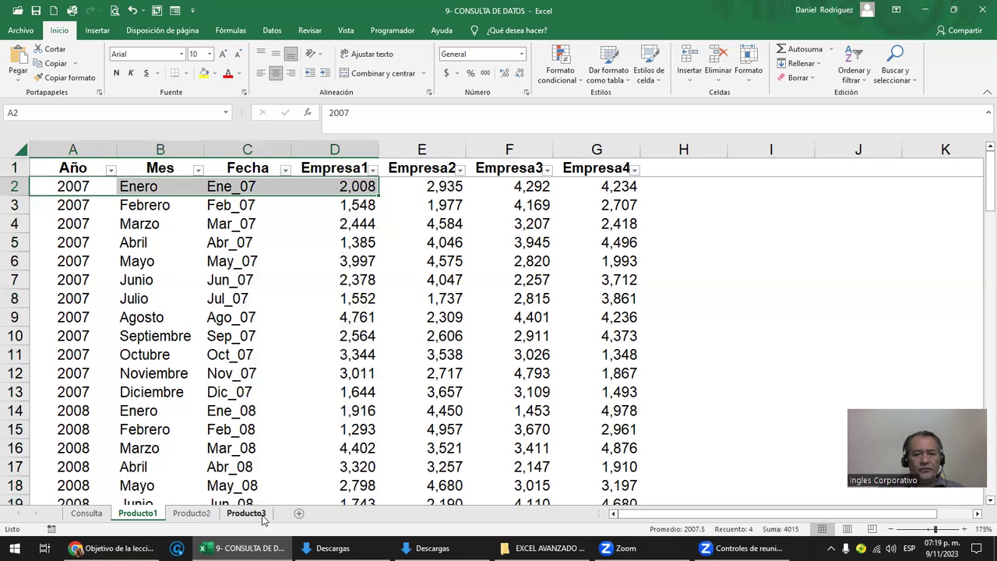
click(87, 513)
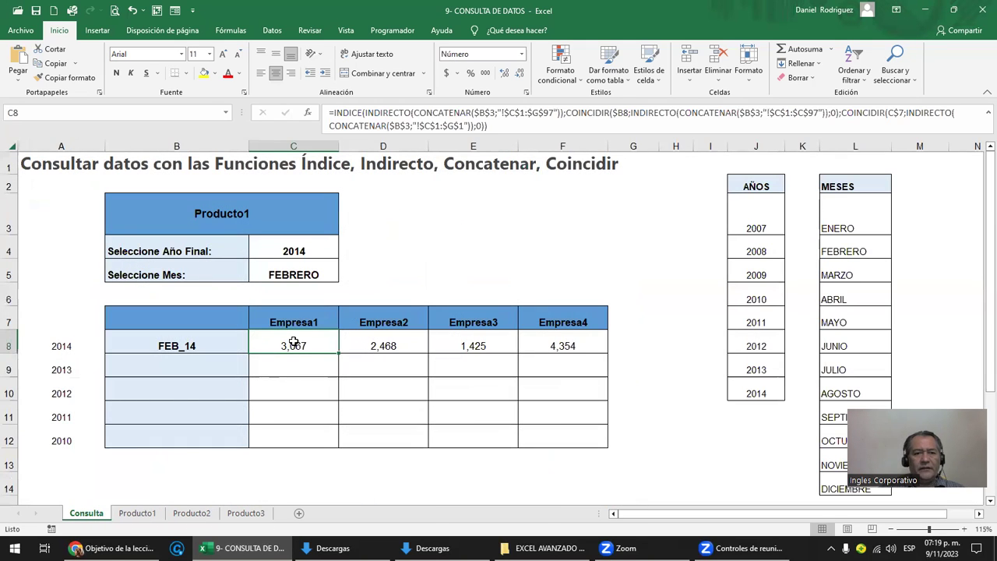
Step: Change the Consulta month in C5 from FEBRERO to ENERO so row 8 reads ENE_14
click(177, 345)
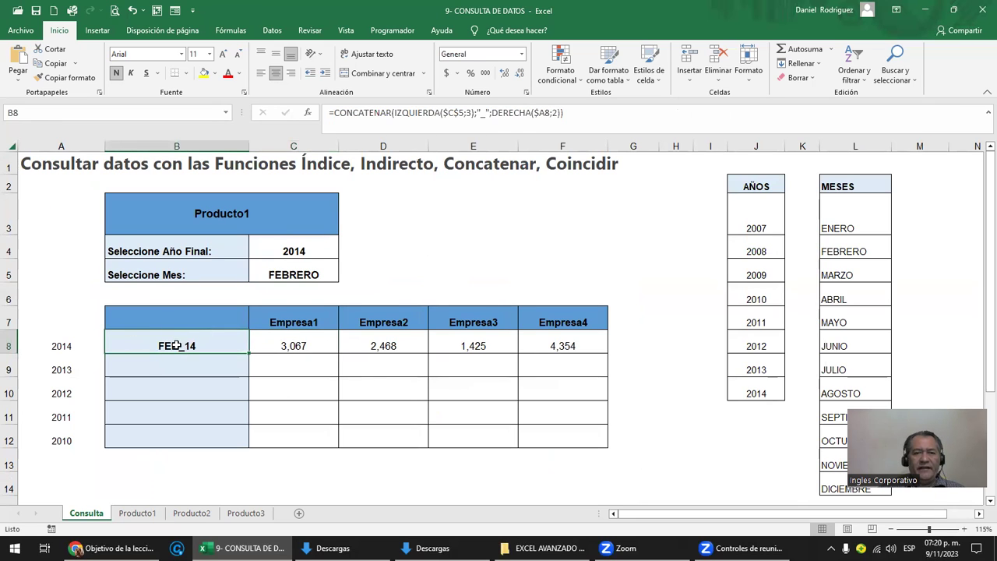
click(301, 269)
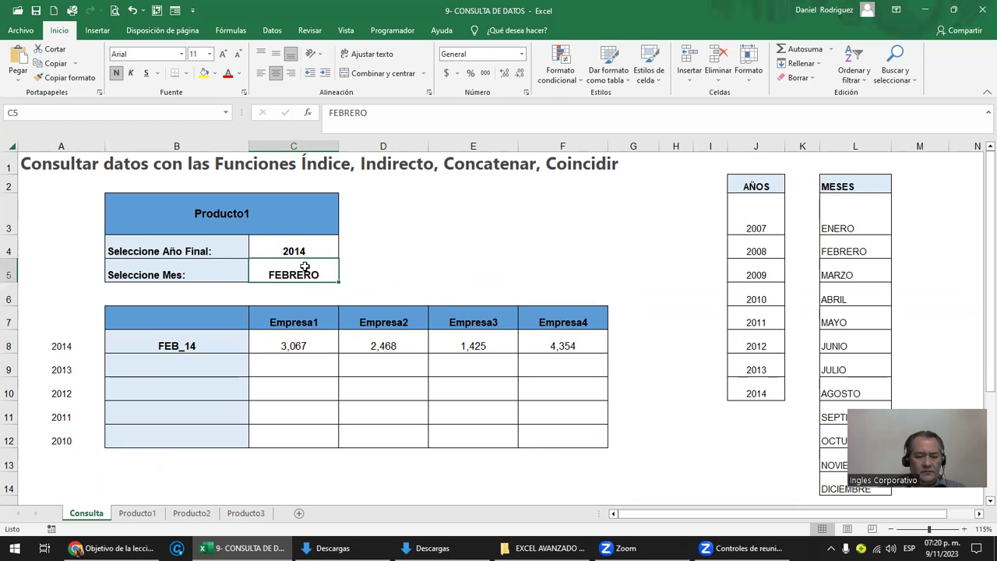
text(enero)
key(ctrl+Return)
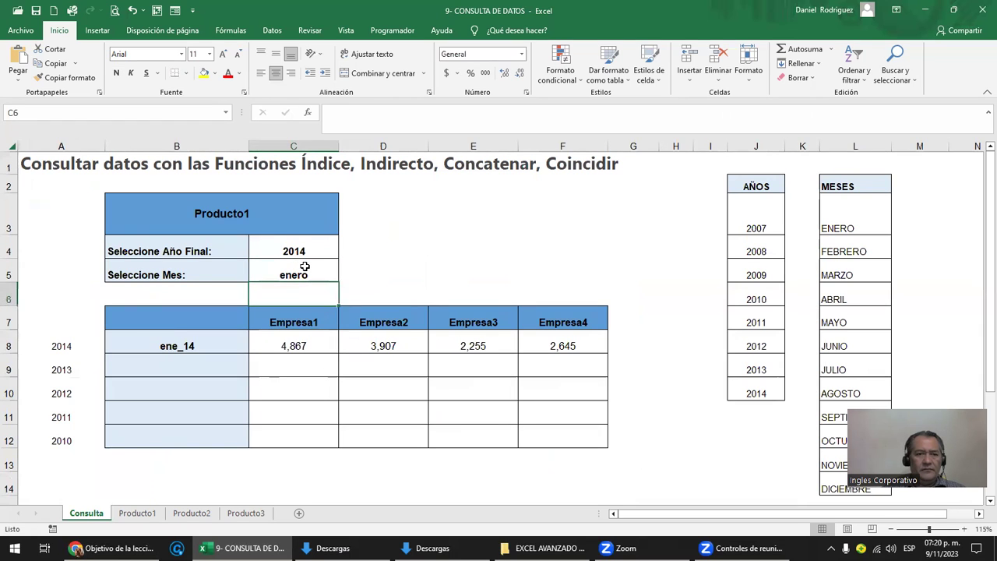
text(ENERO)
key(Return)
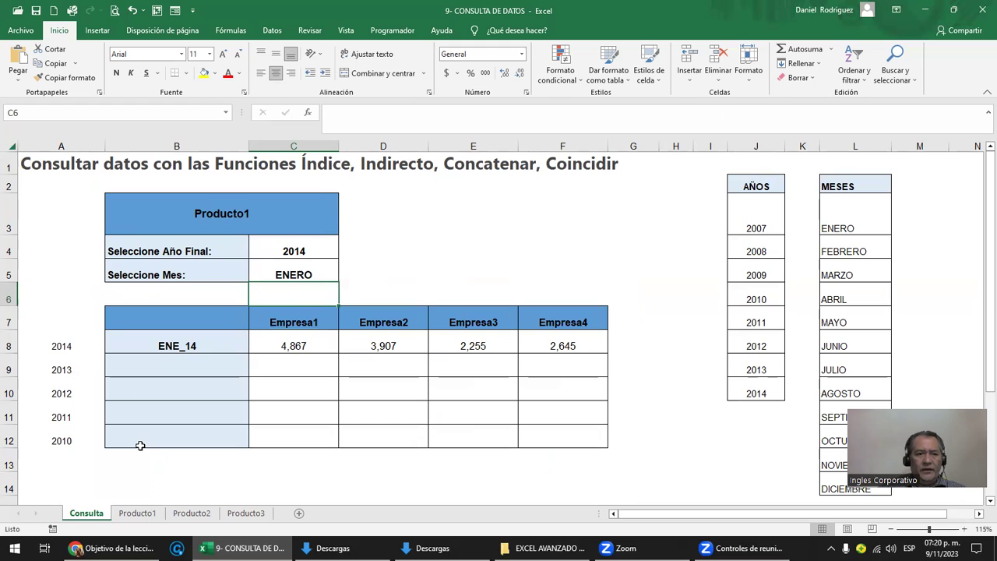
Step: Filter Producto1's Año column to show only 2014 records
click(138, 513)
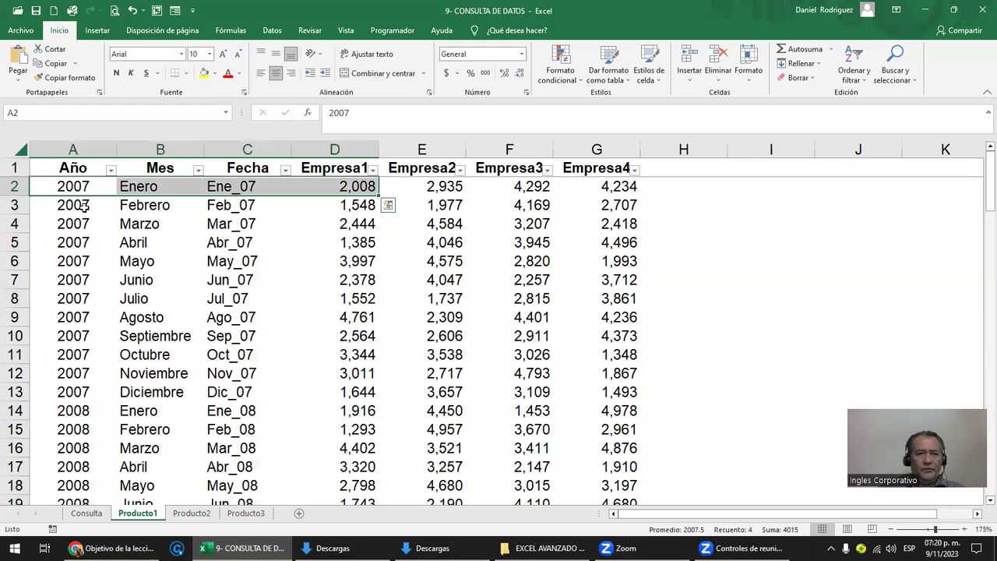
click(112, 171)
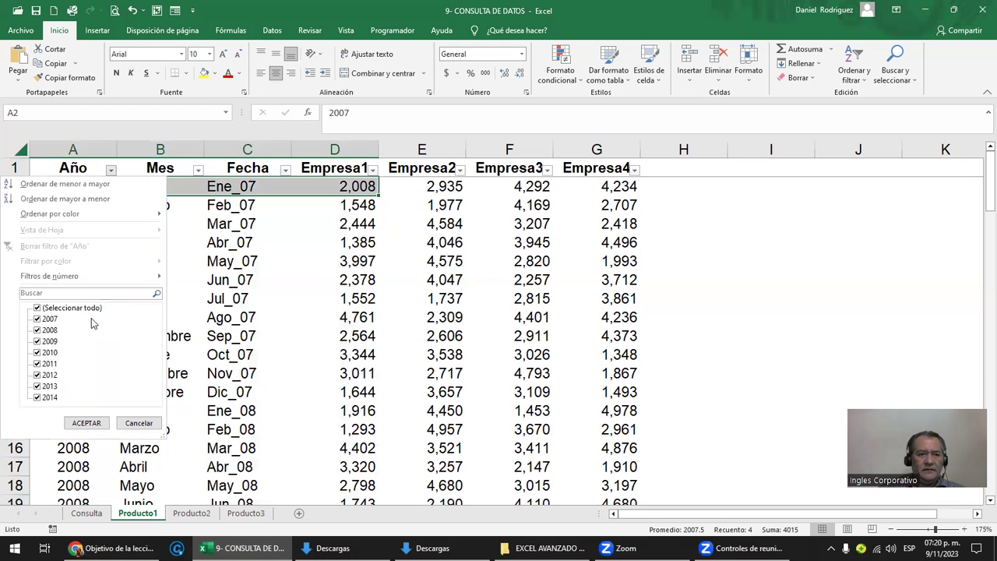
click(77, 309)
click(50, 398)
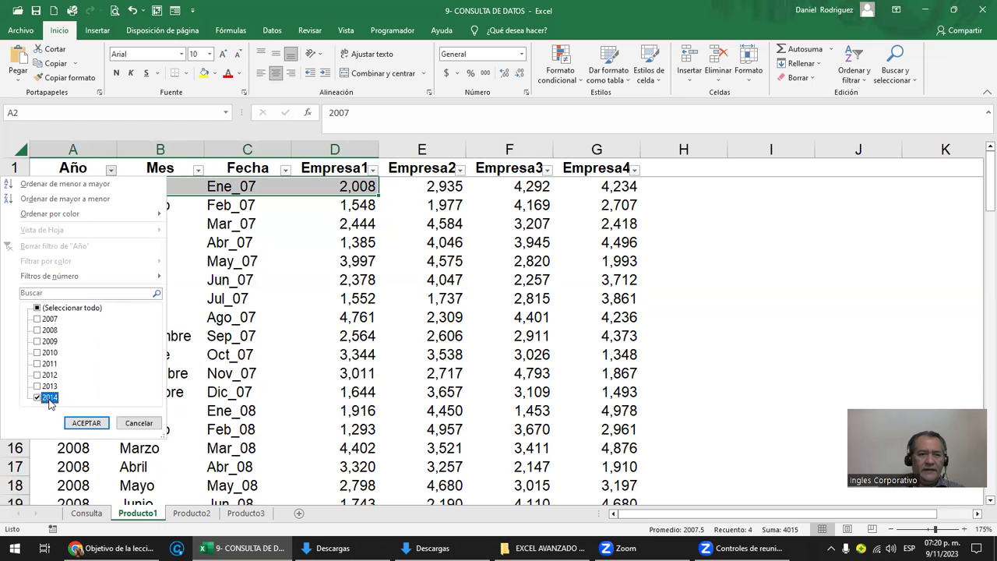
click(85, 423)
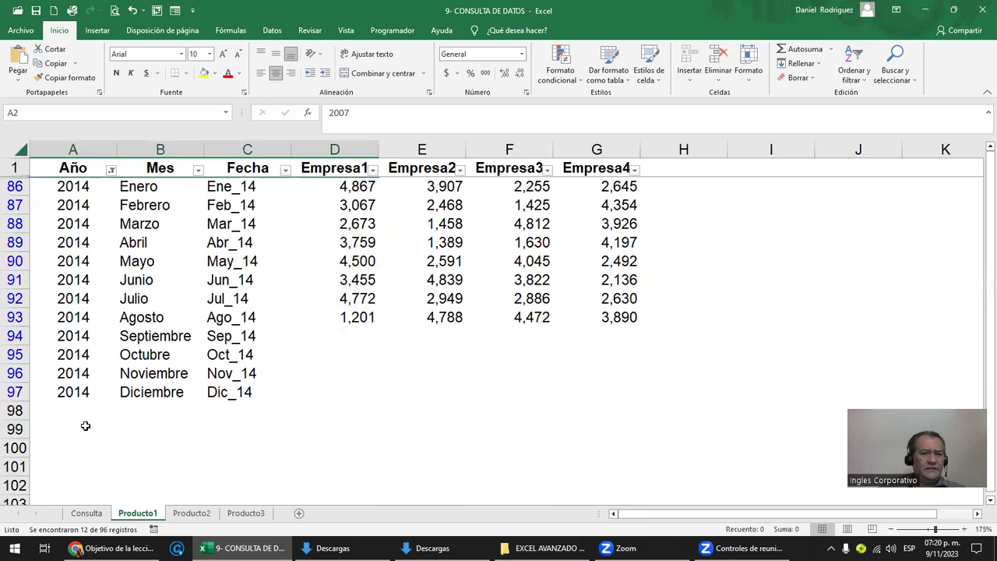
mouse_move(67, 189)
mouse_down()
mouse_move(259, 392)
mouse_move(631, 395)
mouse_up()
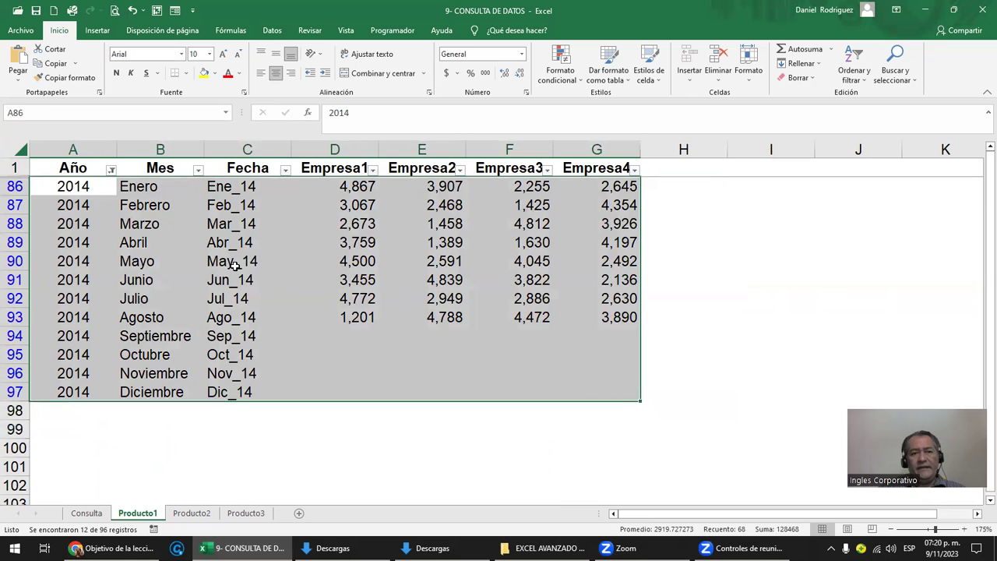
Step: Compare Consulta's chosen product Producto1, year 2014 and month ENERO against the Producto1 data
click(89, 514)
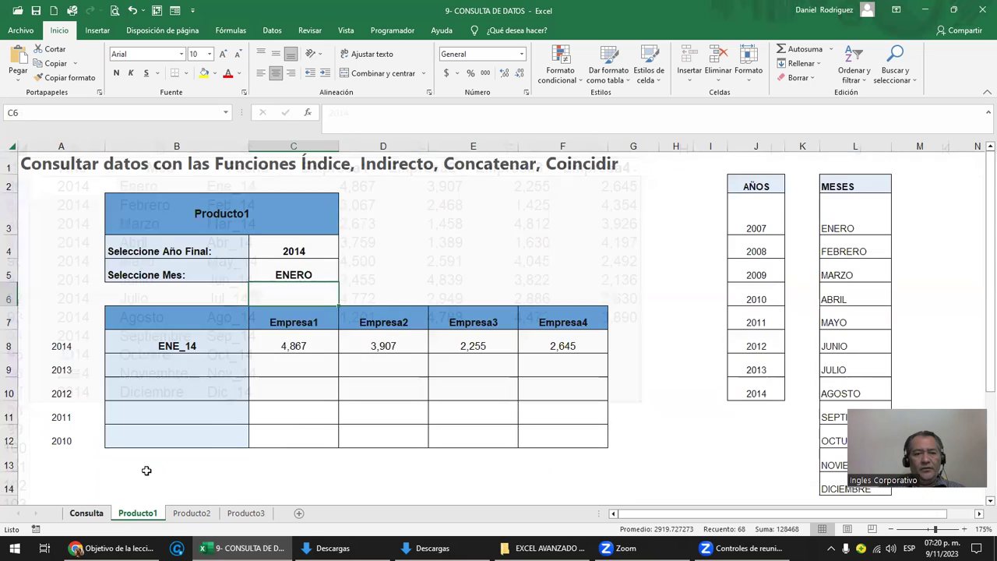
click(309, 251)
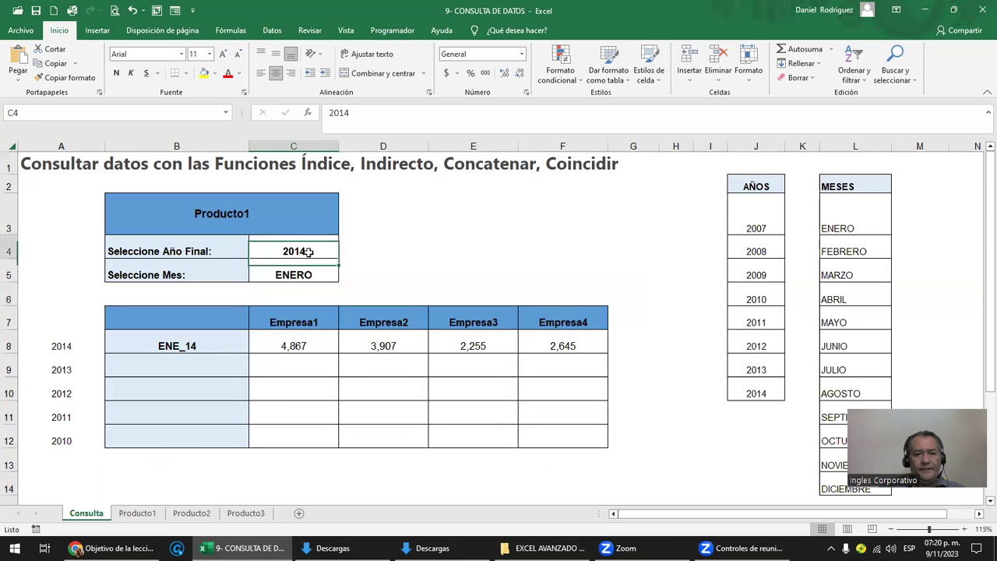
click(223, 214)
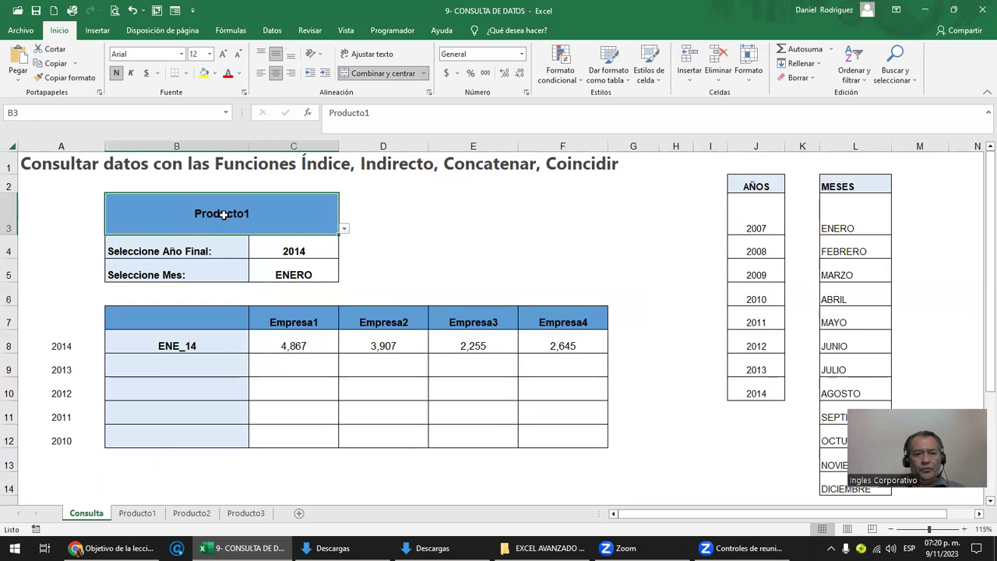
click(141, 514)
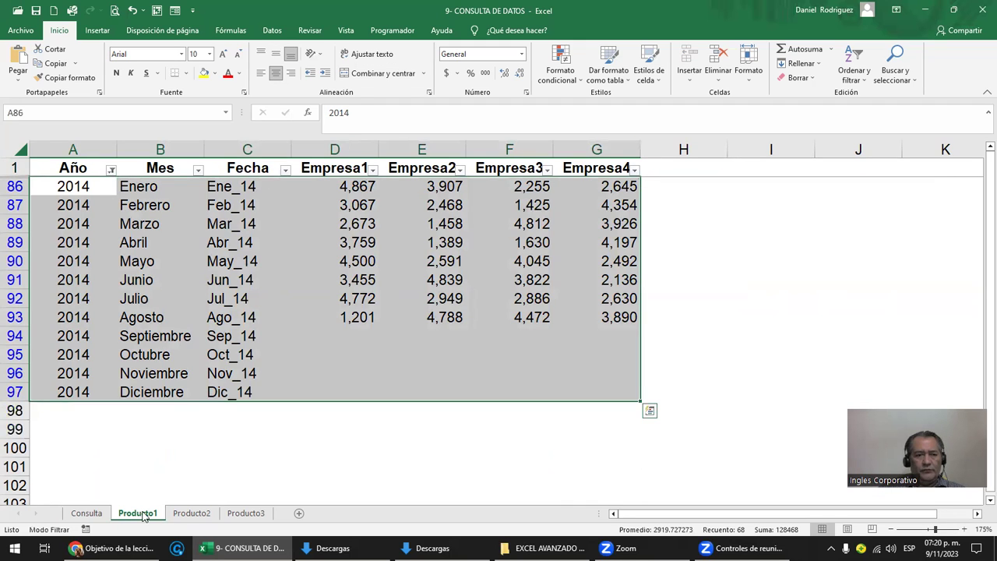
click(82, 515)
click(303, 250)
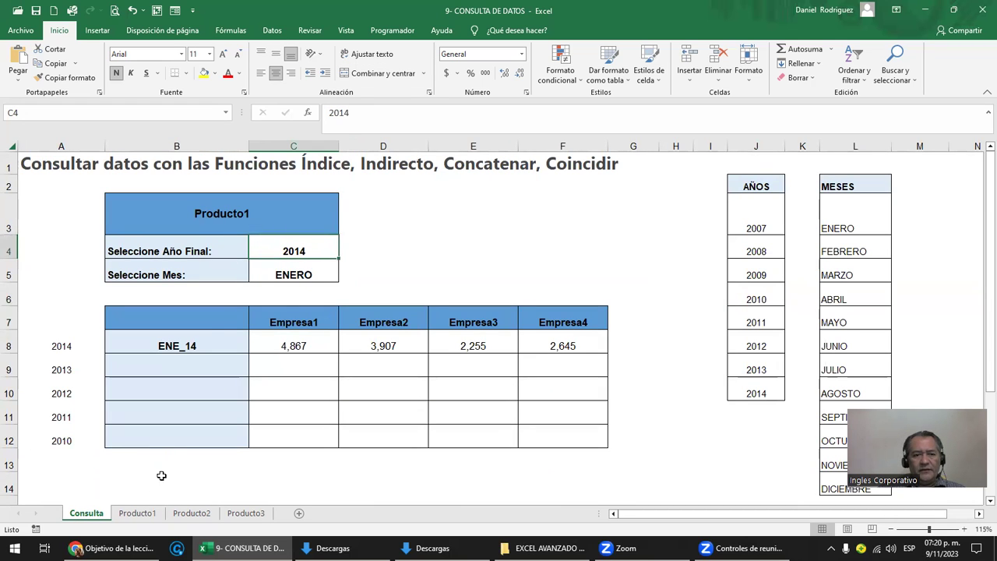
click(137, 514)
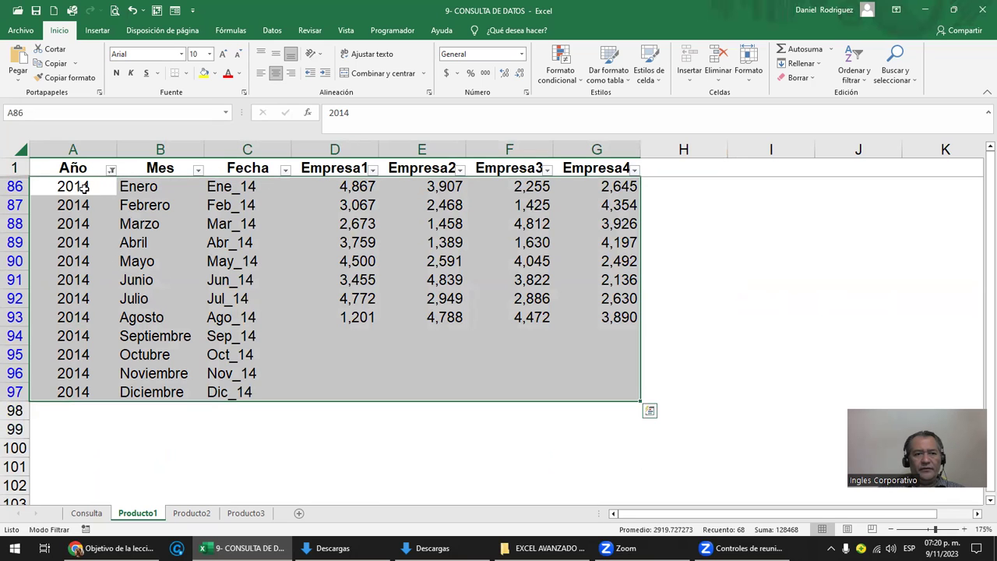
click(85, 513)
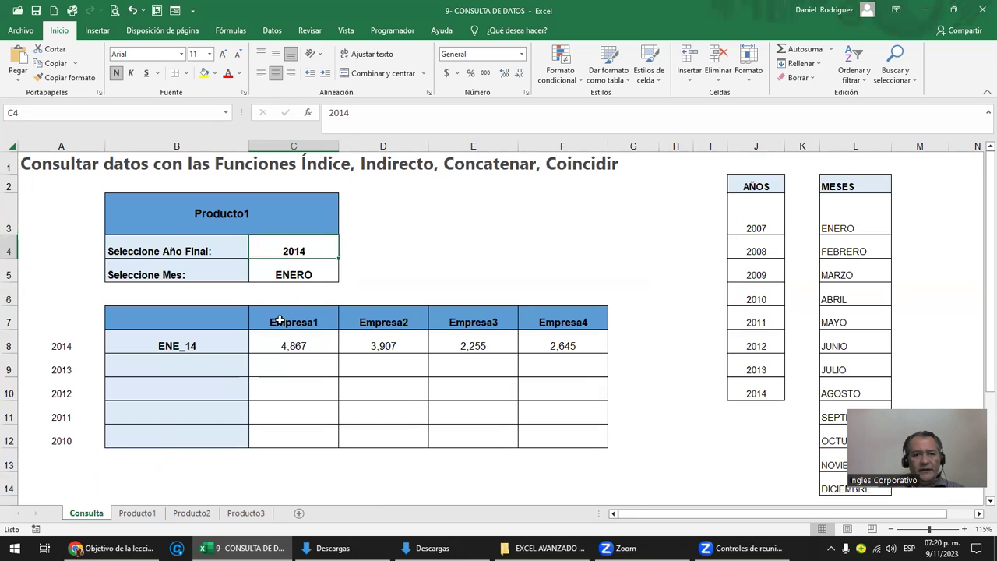
click(300, 273)
click(137, 513)
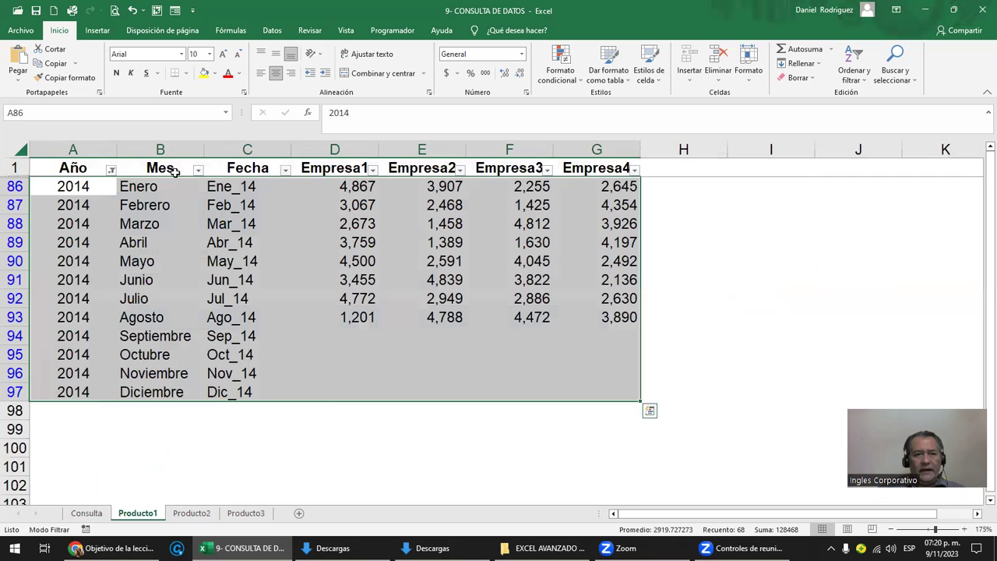
Step: Filter Producto1's Mes column to Enero, leaving the single Ene_14 sales row highlighted
click(197, 170)
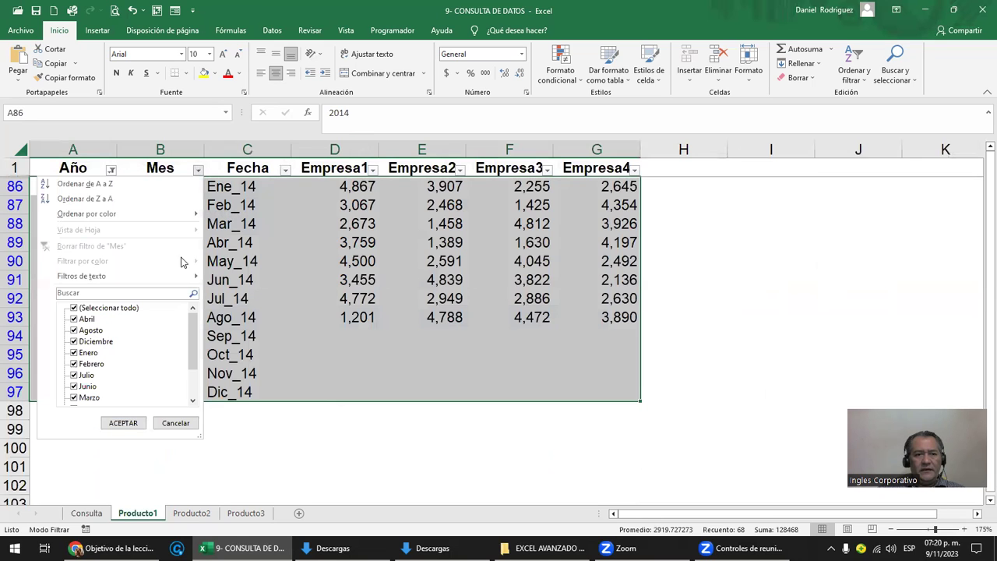
click(116, 310)
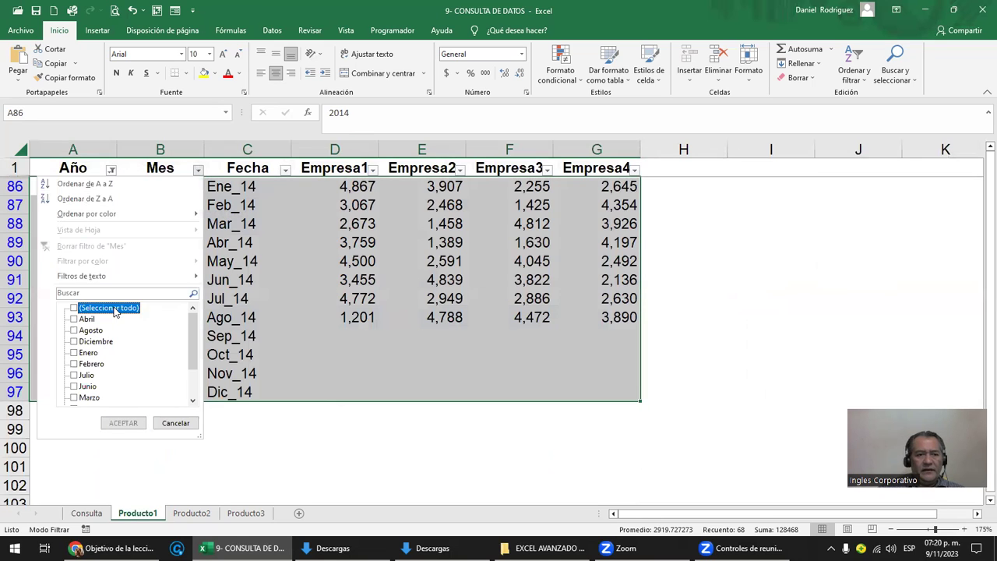
click(75, 354)
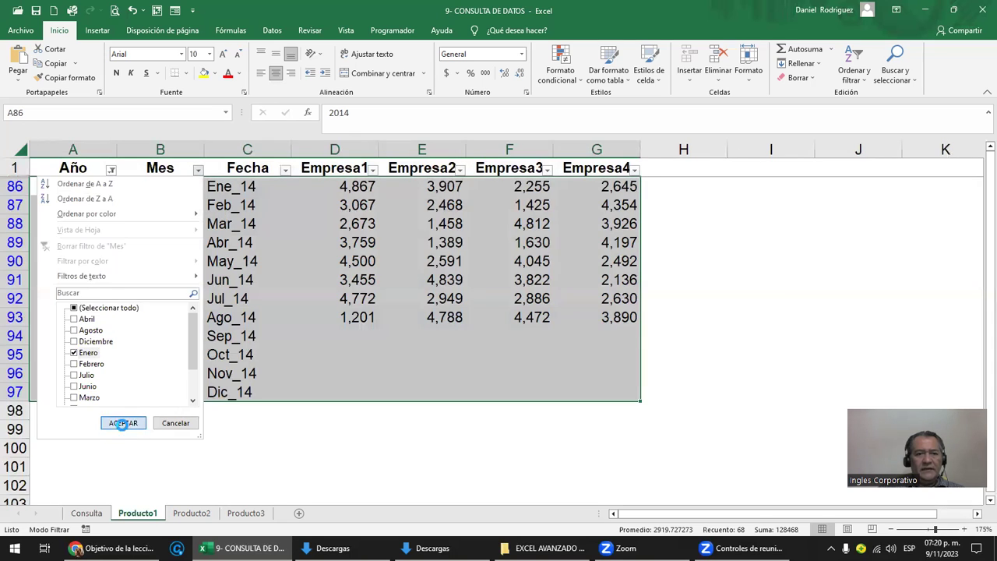
click(123, 423)
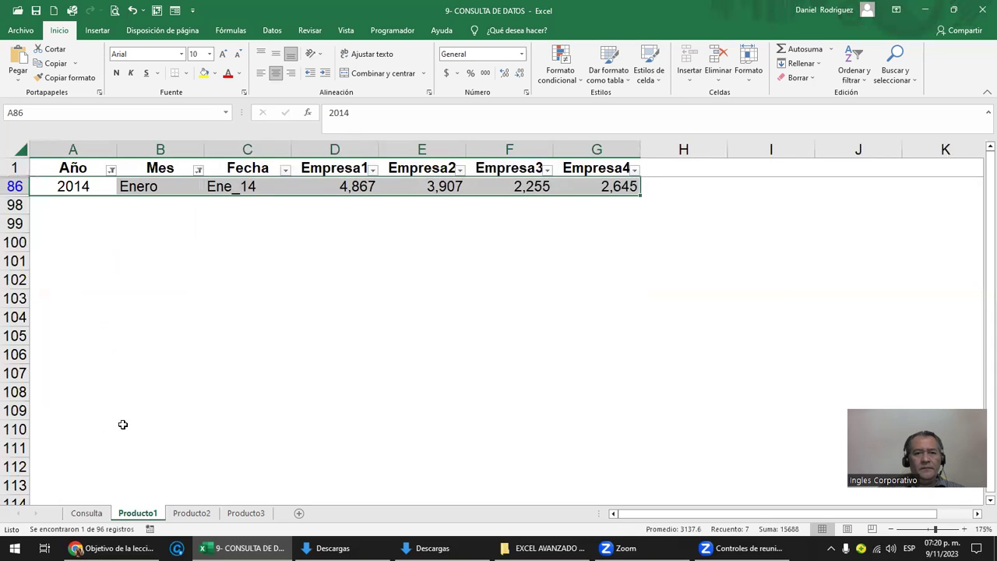
click(213, 230)
drag(70, 186, 598, 188)
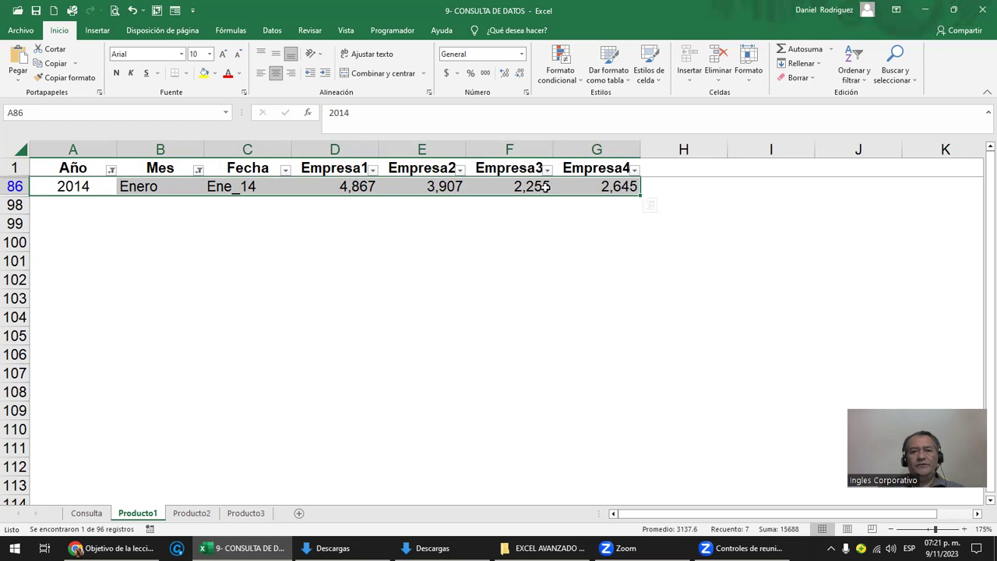
Step: Check Consulta's Empresa1 lookup result against Producto1's Enero 2014 value 4,867
click(196, 513)
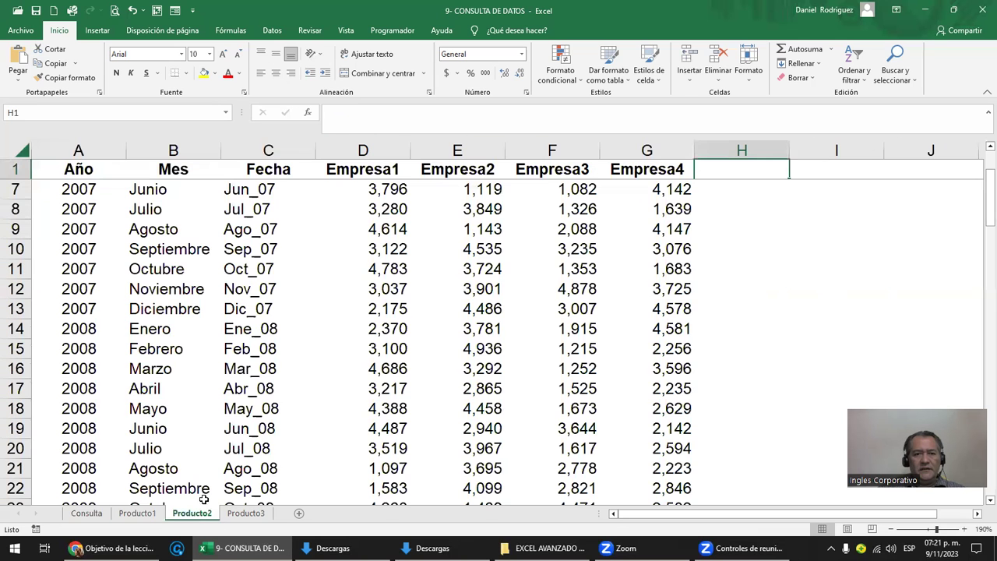
click(85, 513)
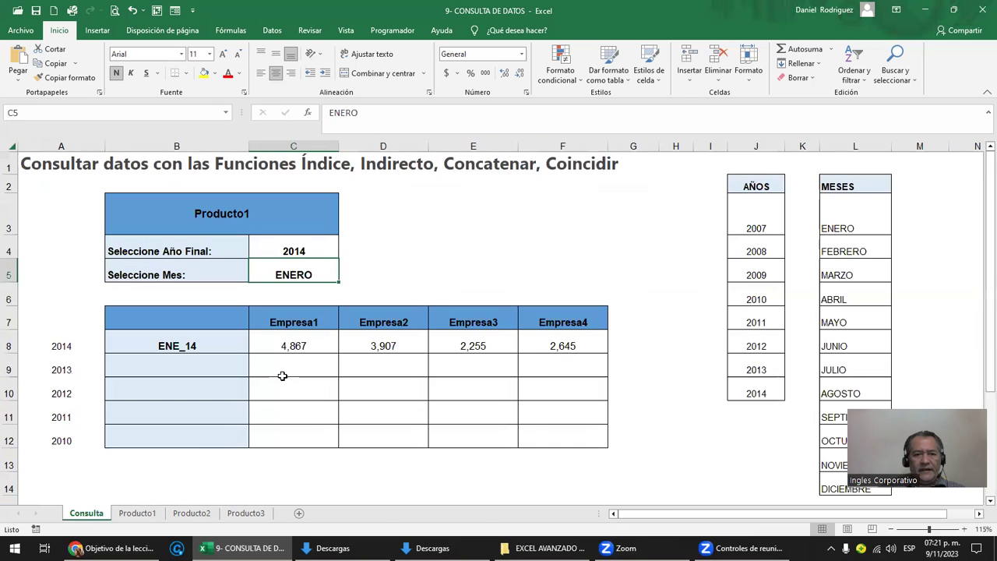
click(294, 345)
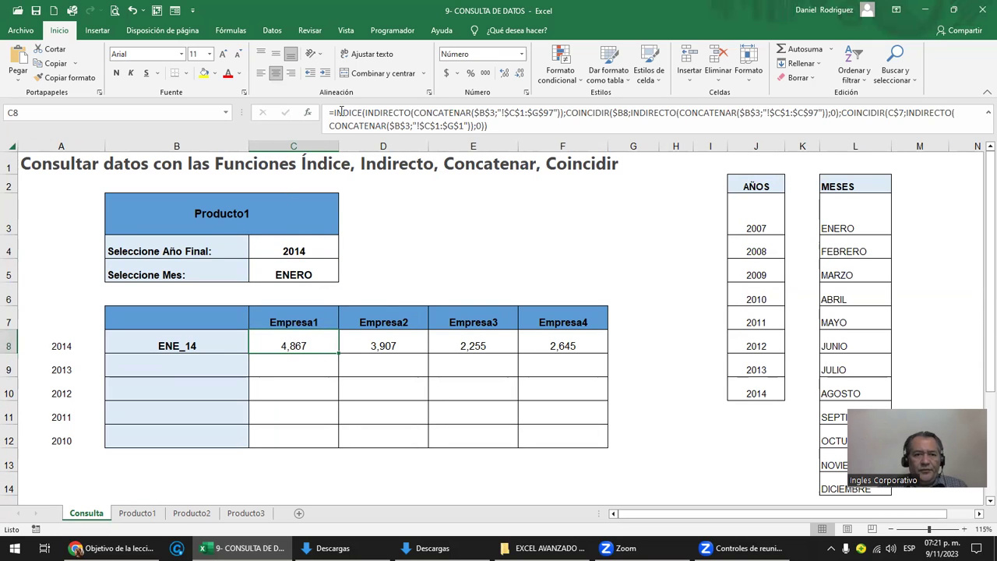
click(134, 514)
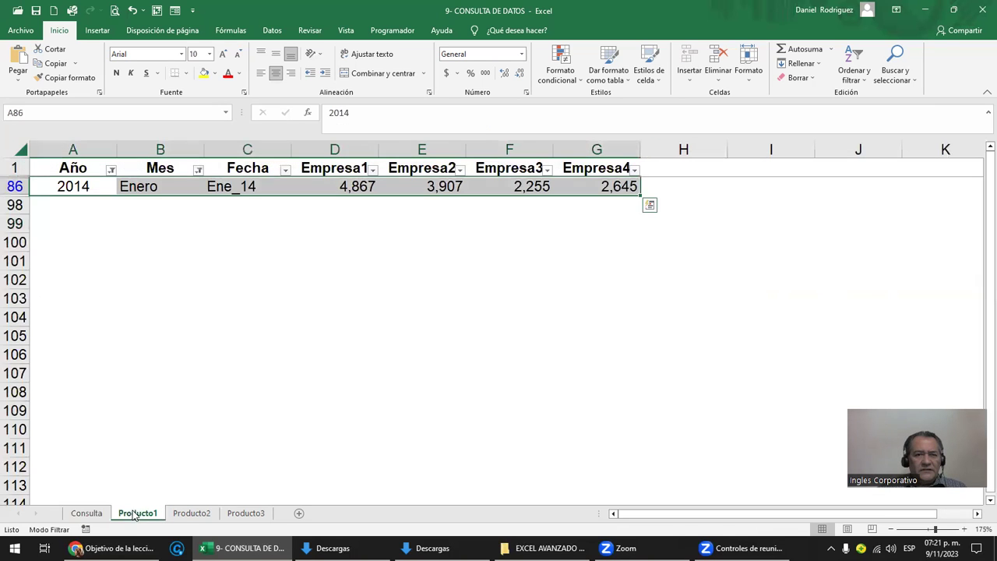
click(353, 189)
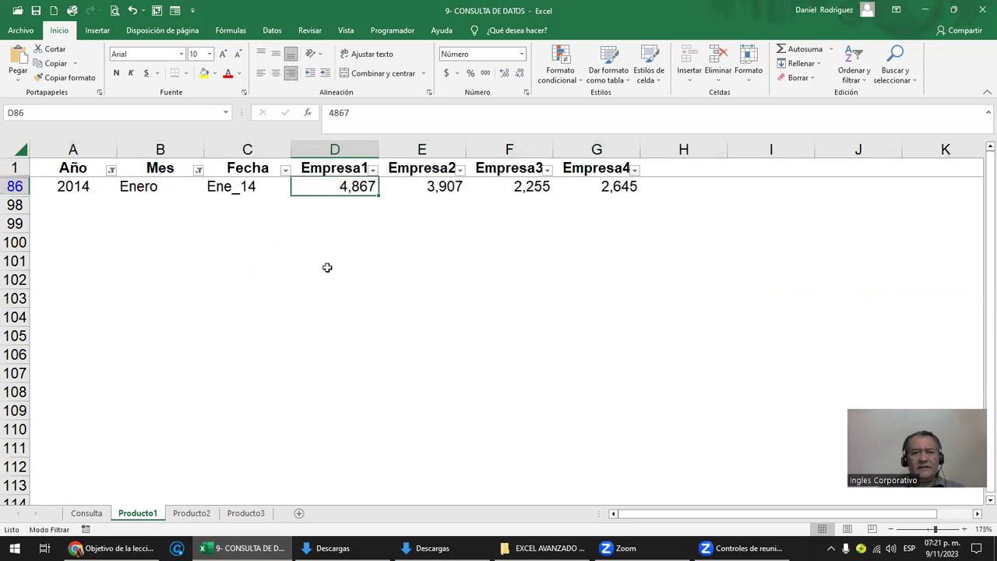
click(87, 514)
Step: Compare Consulta's four results in row 8 with Producto1's row 86 values, ending on the product cell B3
click(398, 343)
drag(447, 341, 561, 346)
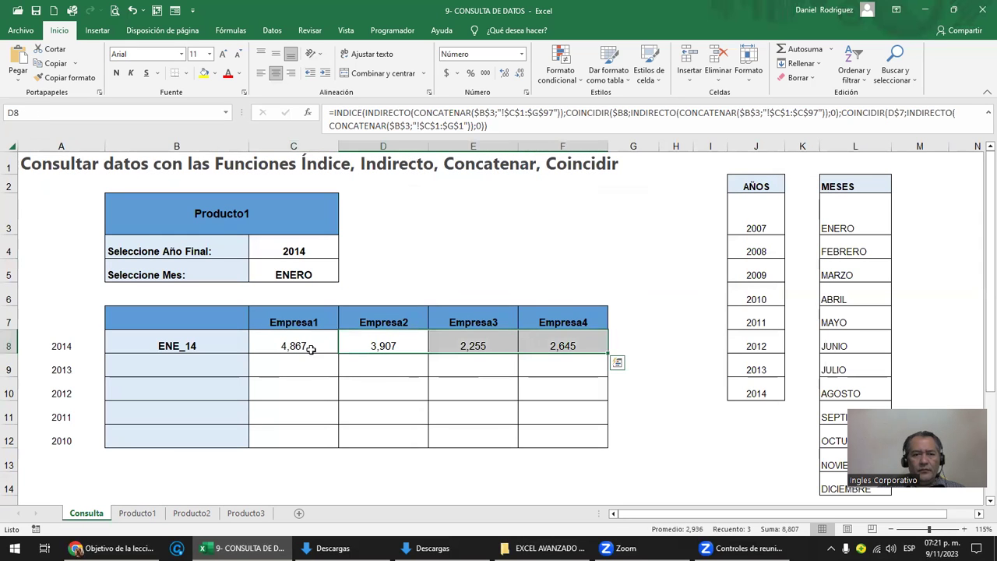
drag(305, 346, 549, 348)
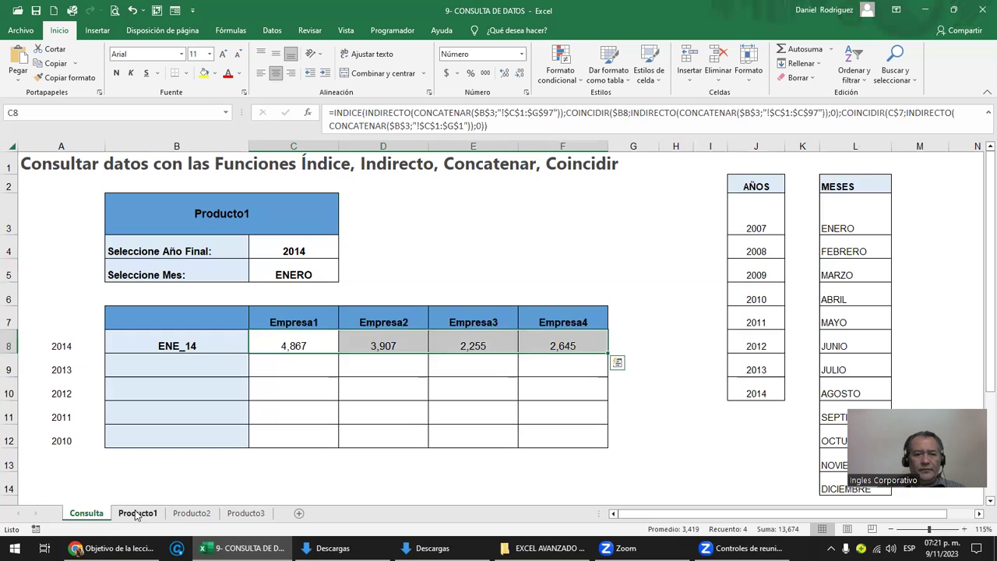
click(137, 514)
drag(328, 197, 584, 194)
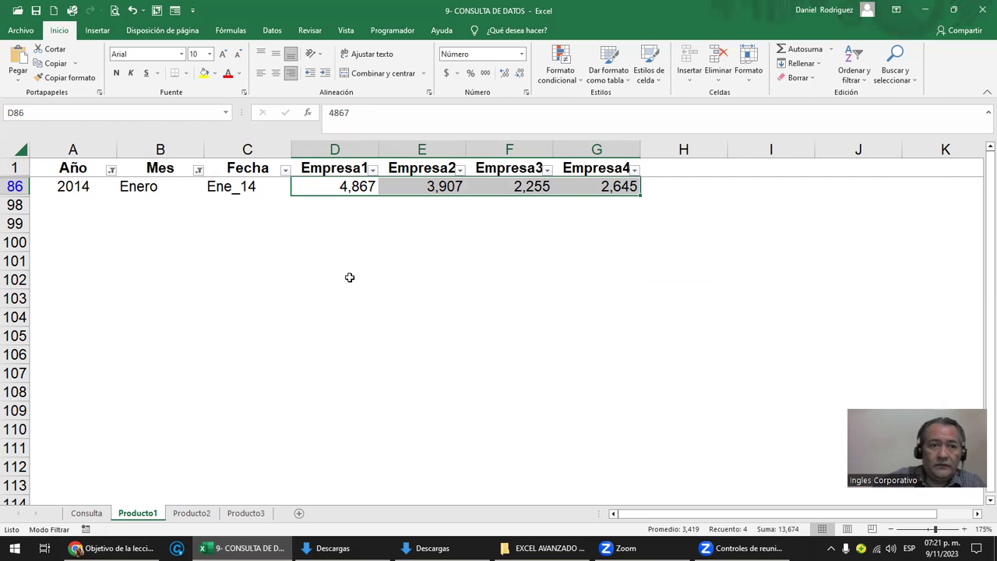
click(59, 188)
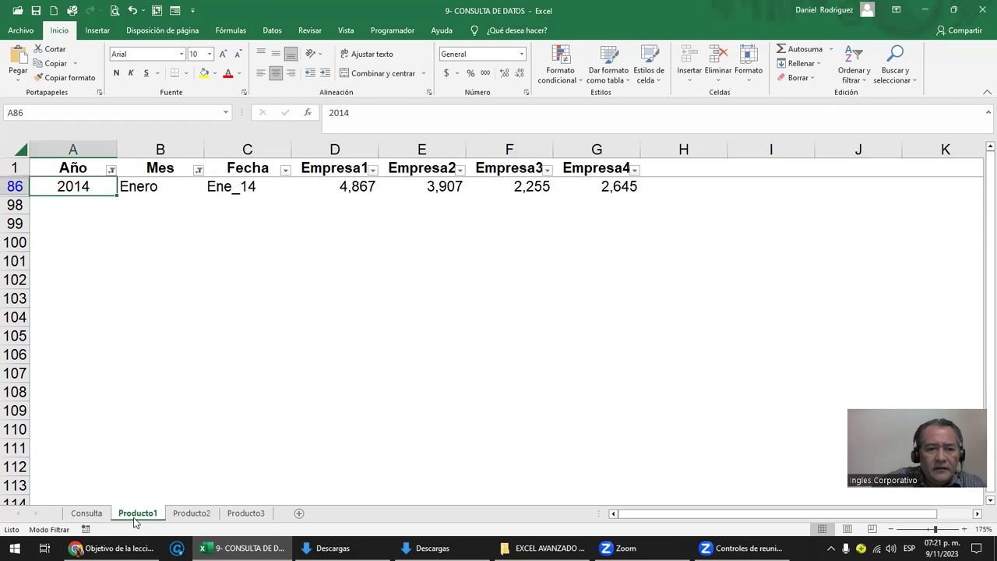
click(87, 513)
click(201, 212)
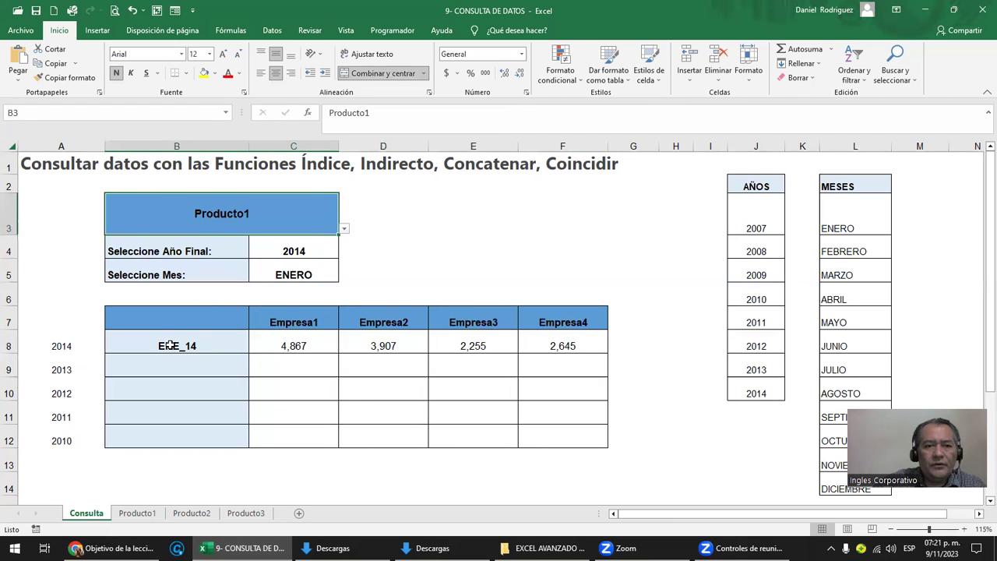
Step: Choose Producto2 in B3's dropdown so row 8 returns 2,306, 2,685, 3,936 and 3,267
drag(292, 251, 292, 274)
drag(204, 345, 552, 342)
click(336, 230)
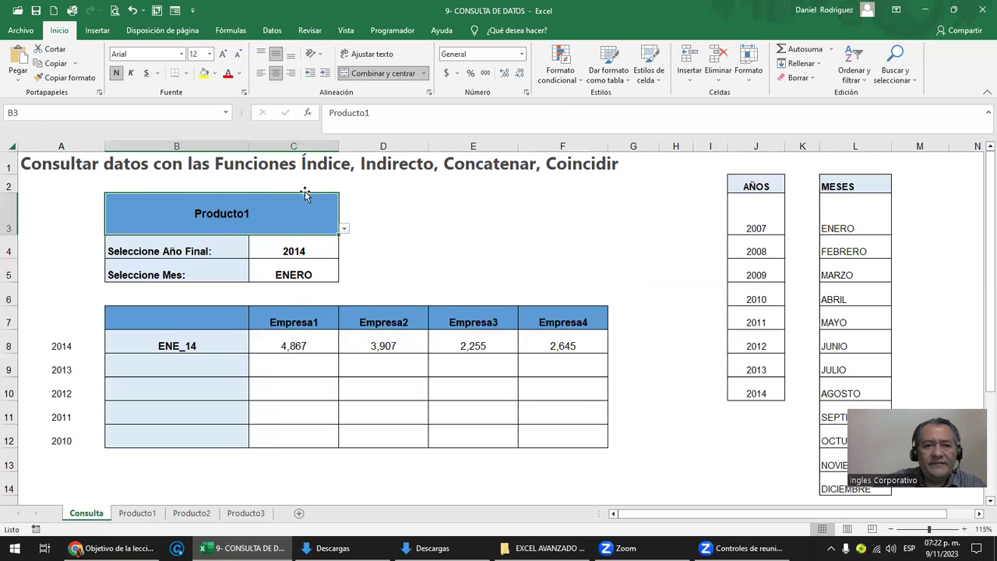
click(344, 230)
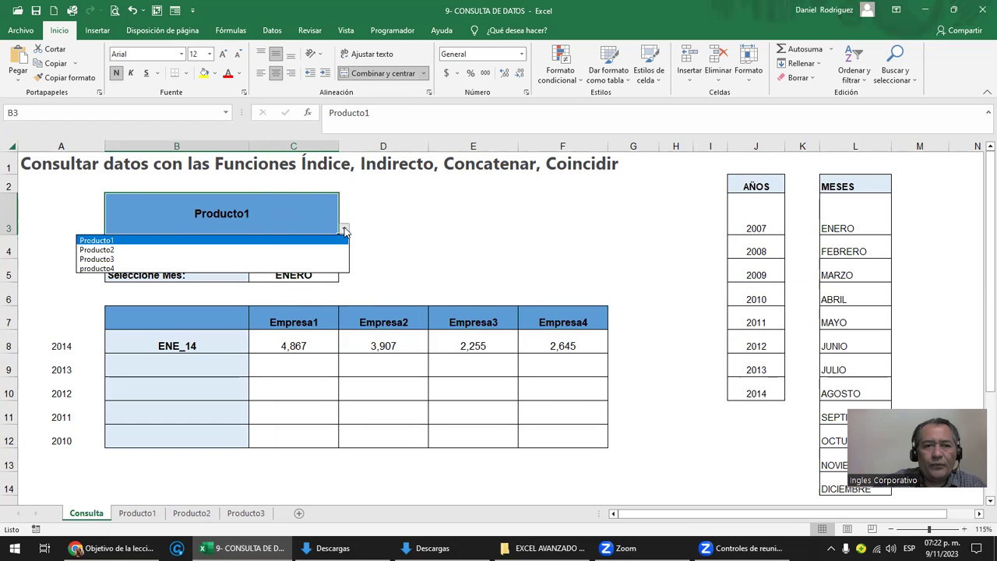
click(140, 249)
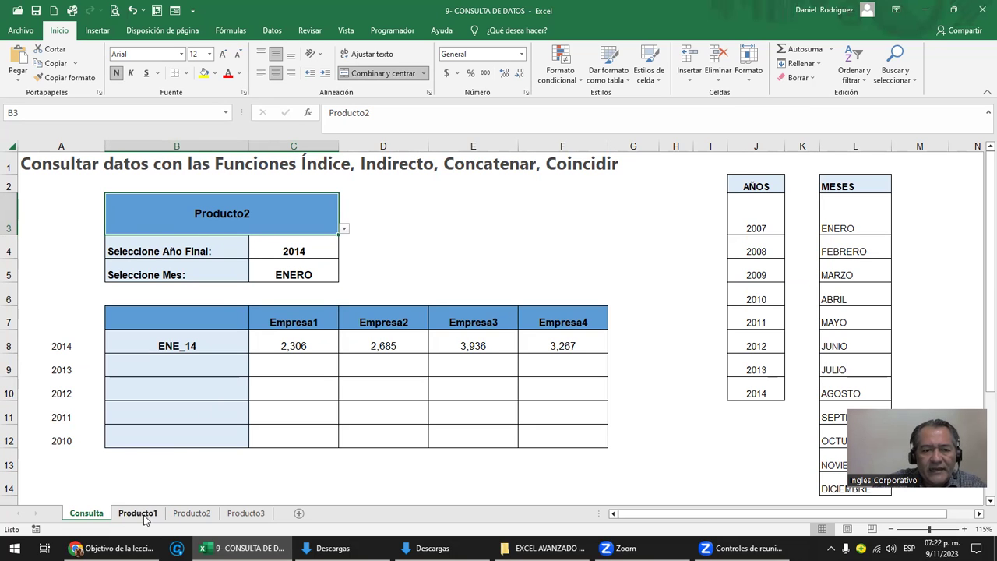
click(143, 517)
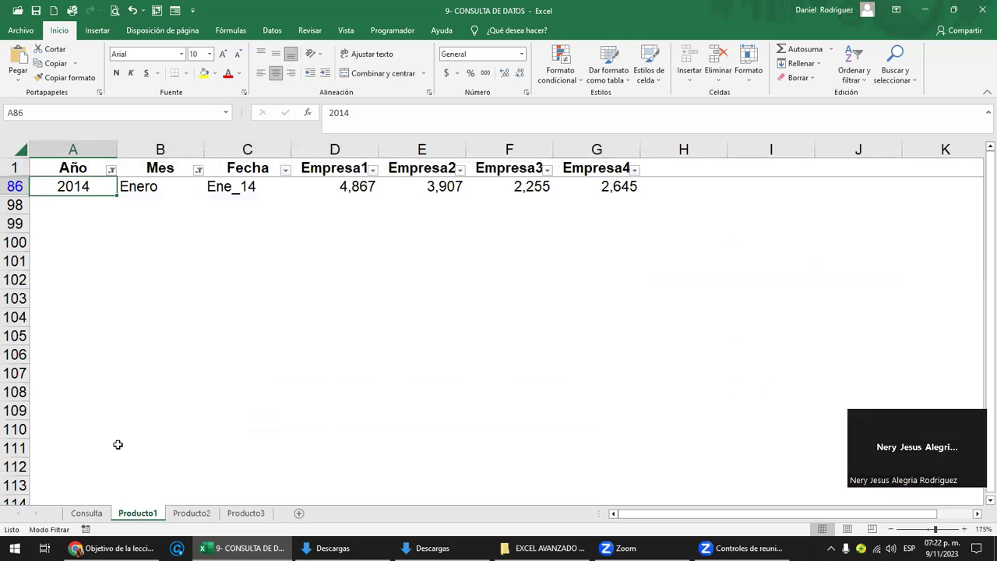
Step: Turn on AutoFilter for the Producto2 table and filter Año to 2014
click(201, 517)
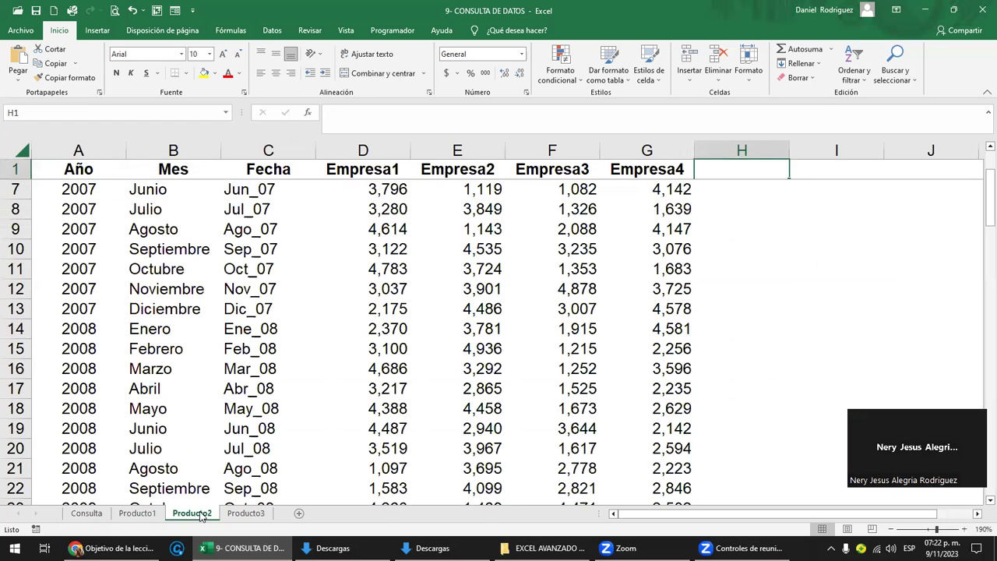
click(98, 172)
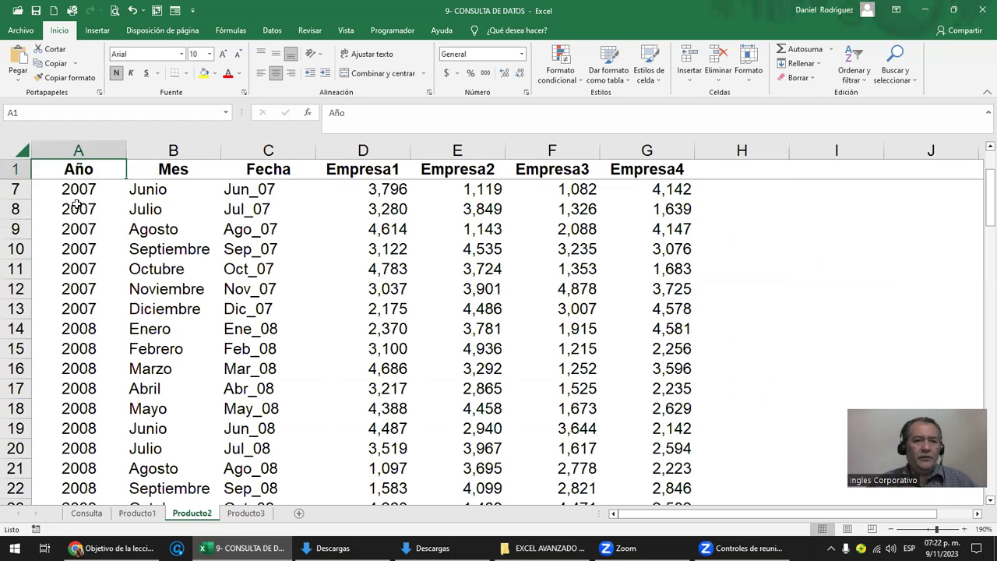
key(ctrl+shift+l)
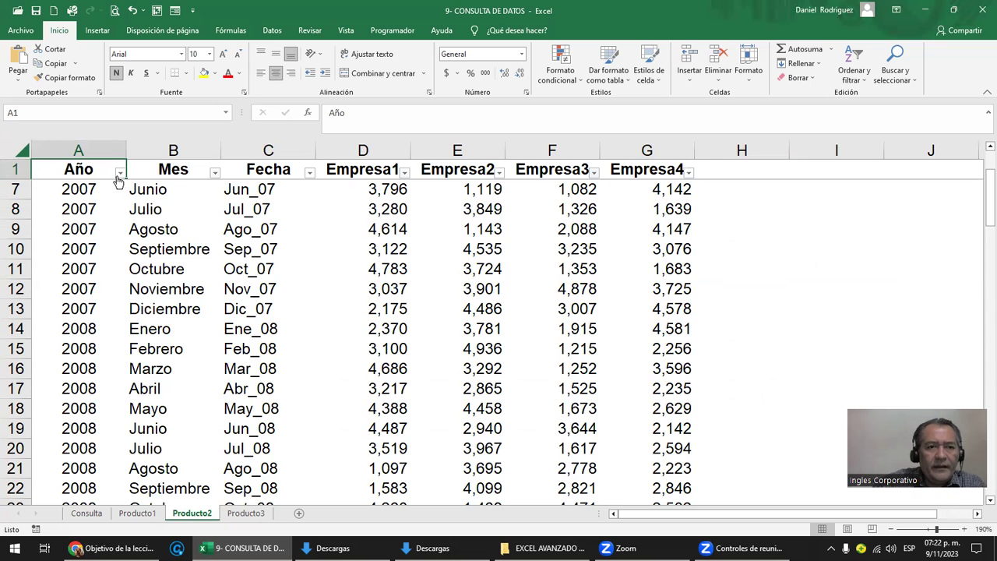
click(119, 172)
click(59, 311)
click(53, 401)
click(92, 426)
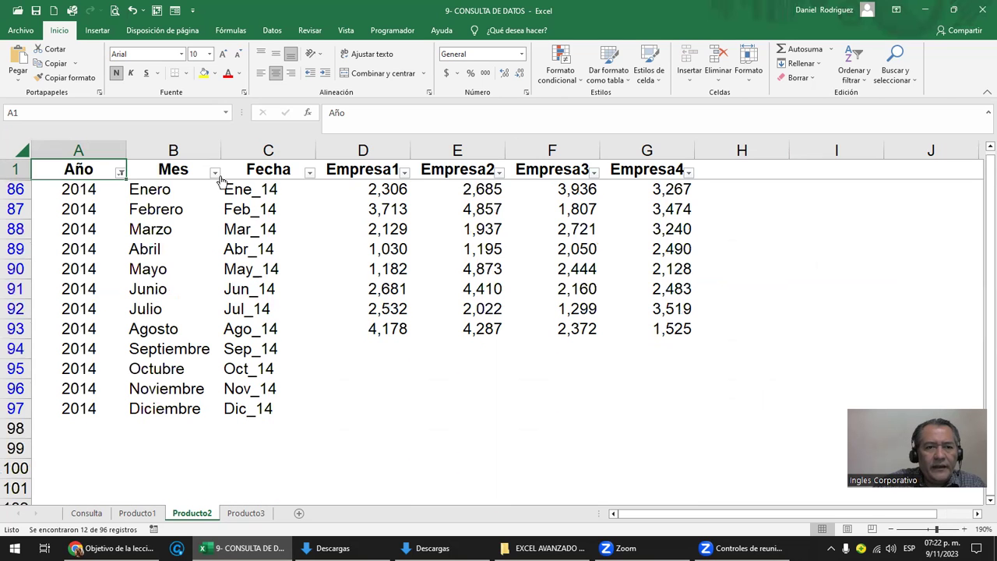
Step: Filter Producto2's Mes column to Enero and select the resulting Ene_14 row
click(215, 172)
click(126, 310)
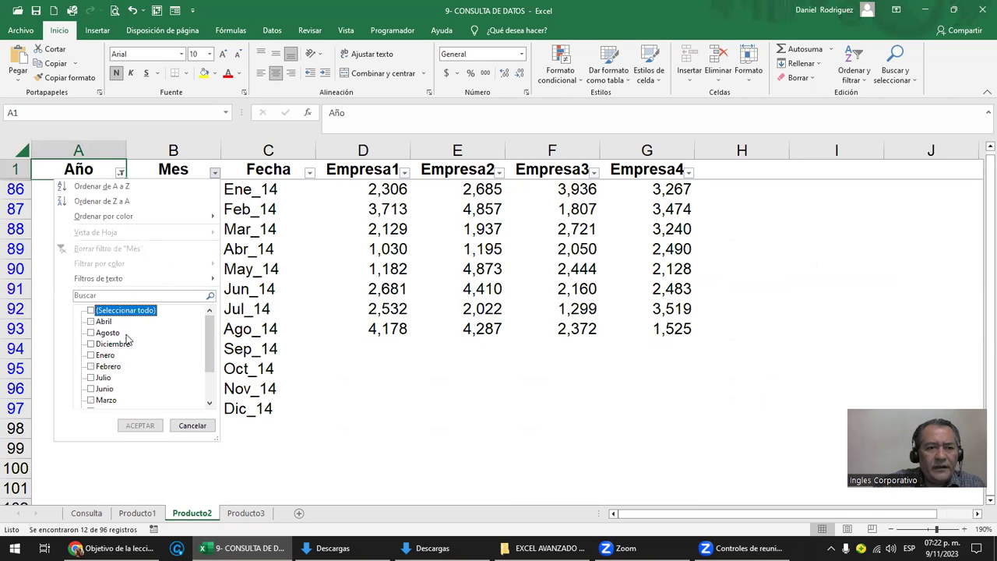
click(91, 355)
click(141, 425)
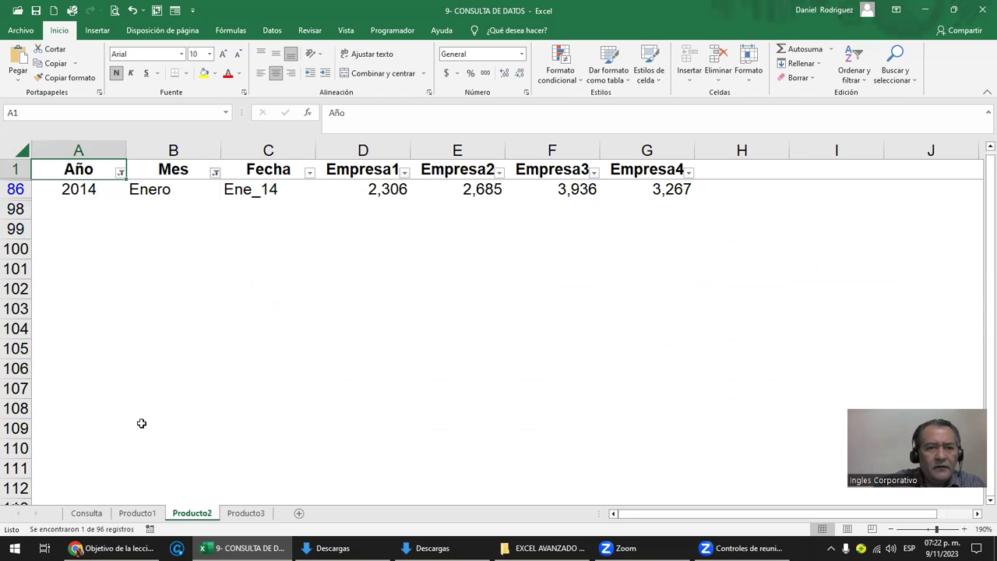
click(87, 195)
drag(145, 190, 660, 195)
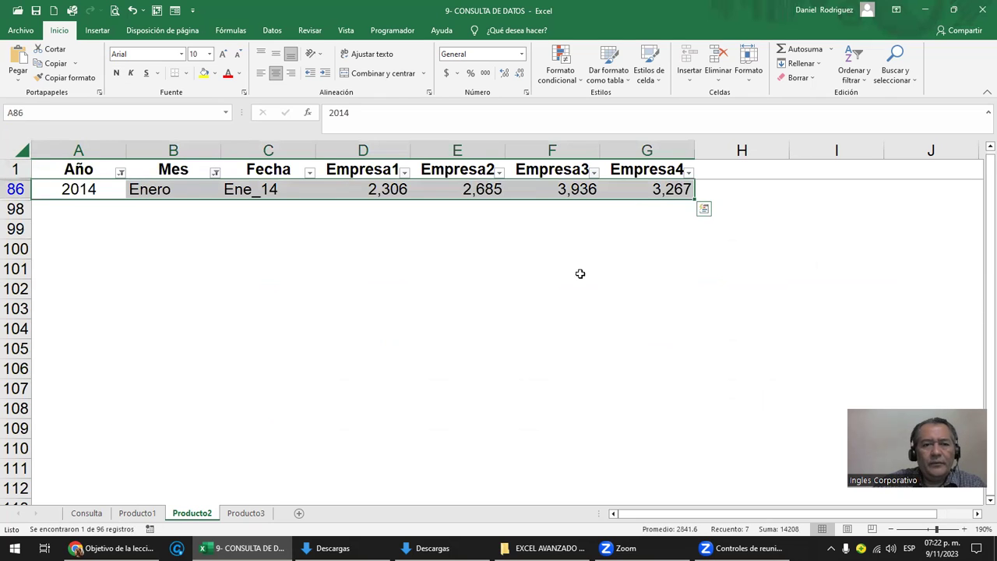
Step: Confirm Consulta's Empresa1 result matches Producto2's Enero 2014 value of 2,306
click(88, 514)
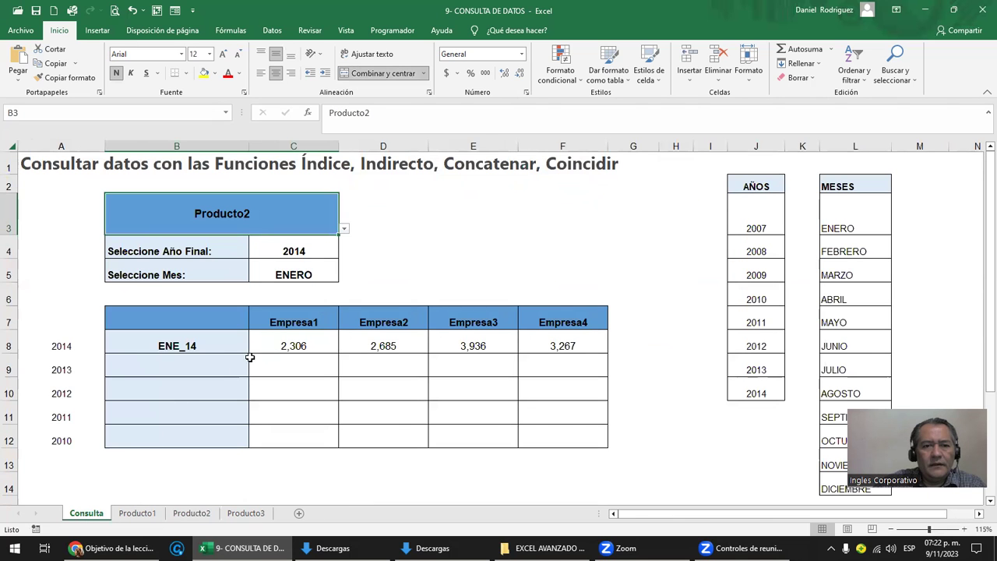
click(278, 346)
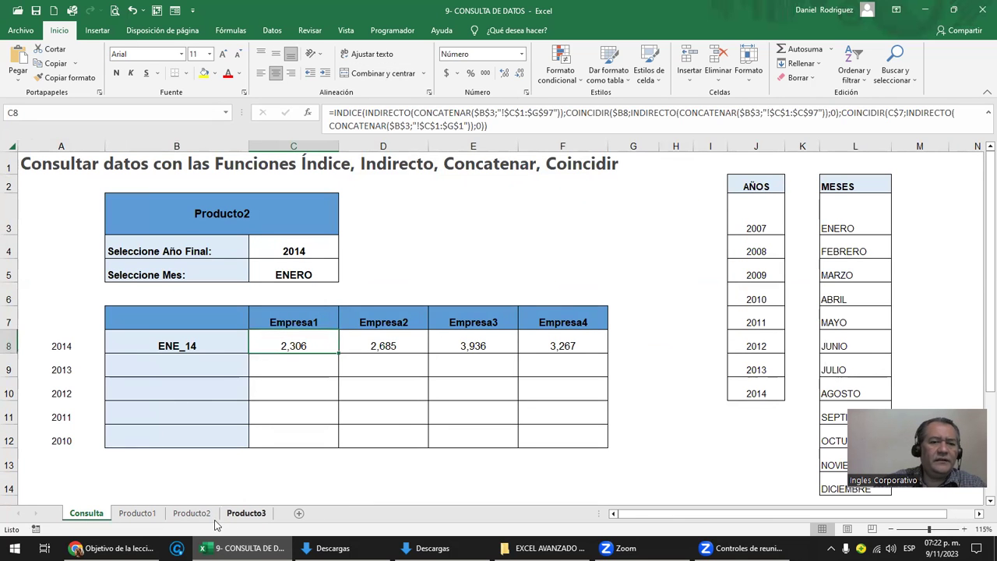
click(201, 517)
click(389, 187)
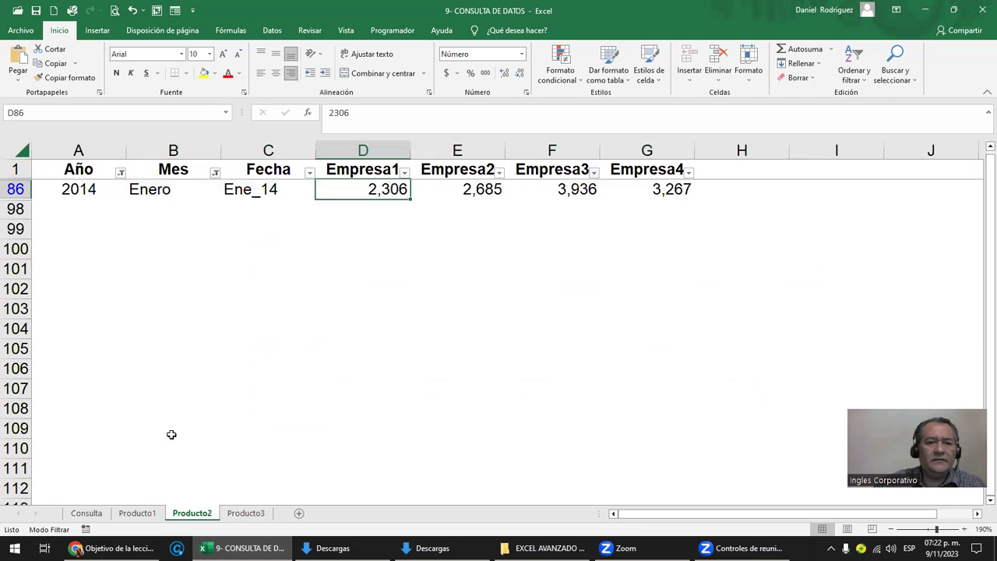
click(87, 513)
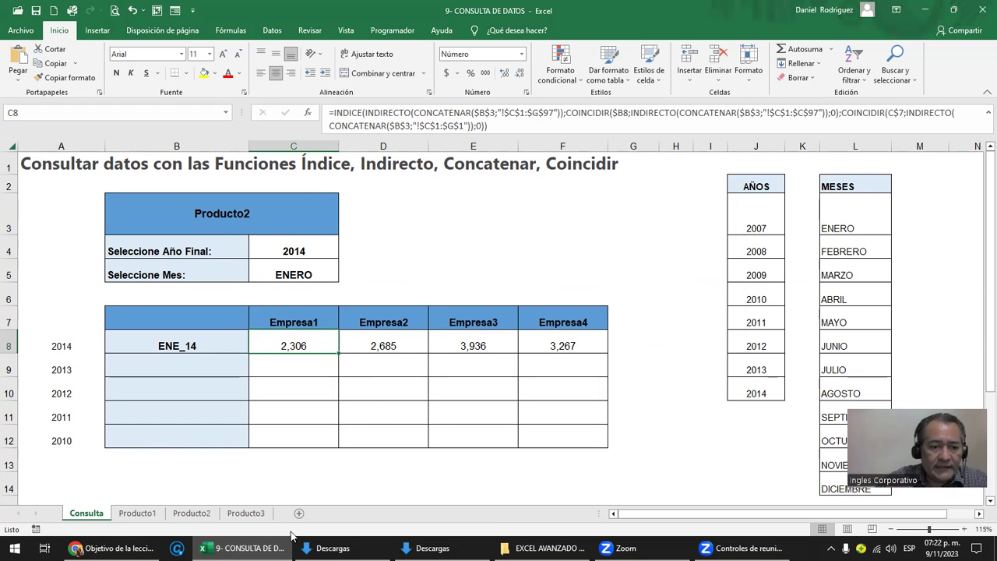
Step: Bring the Inglés Corporativo lesson 2.4 page forward and scroll to the INDICE lookup formula
click(117, 548)
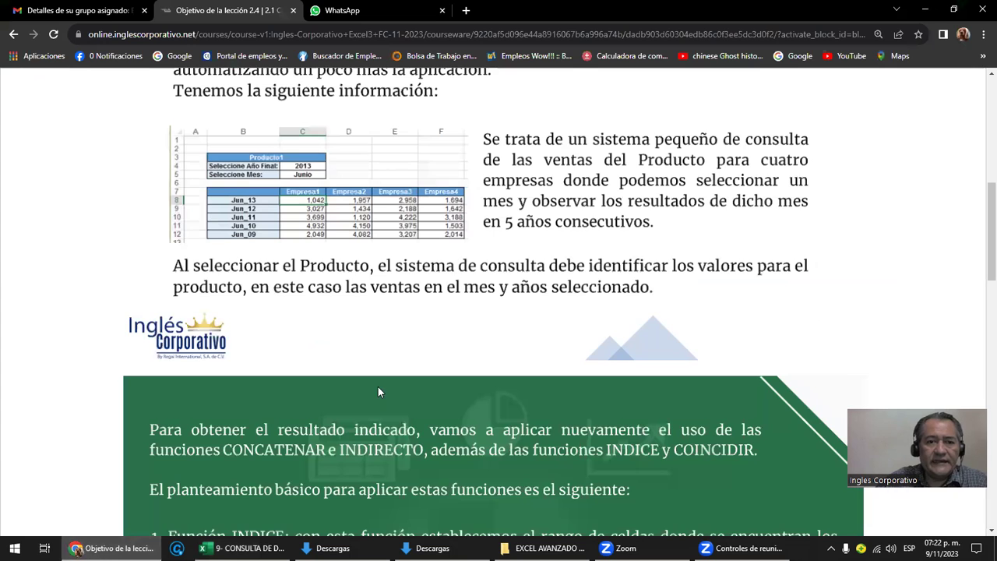
scroll(378, 387, down, 2)
scroll(378, 386, down, 3)
scroll(379, 389, down, 5)
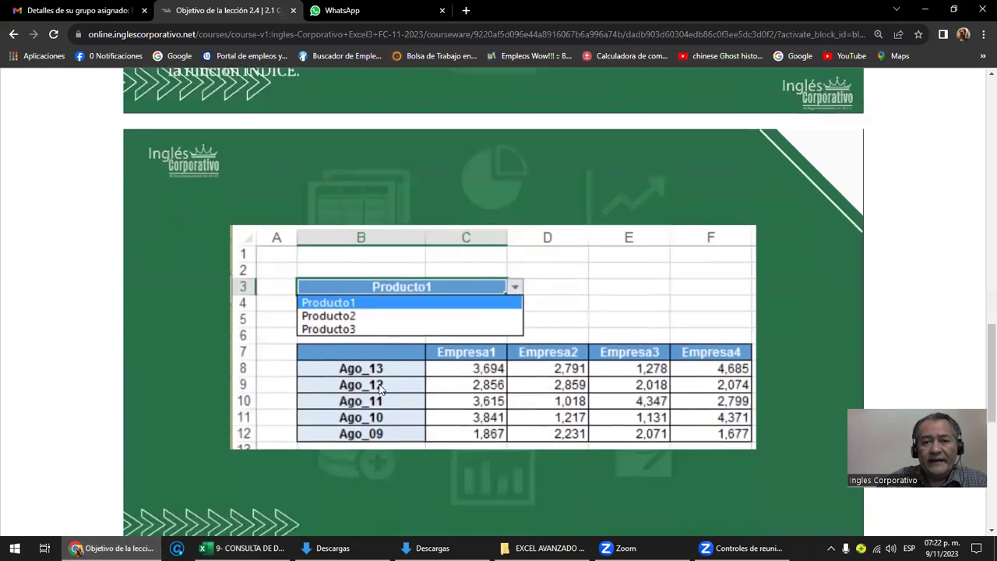
scroll(323, 411, down, 2)
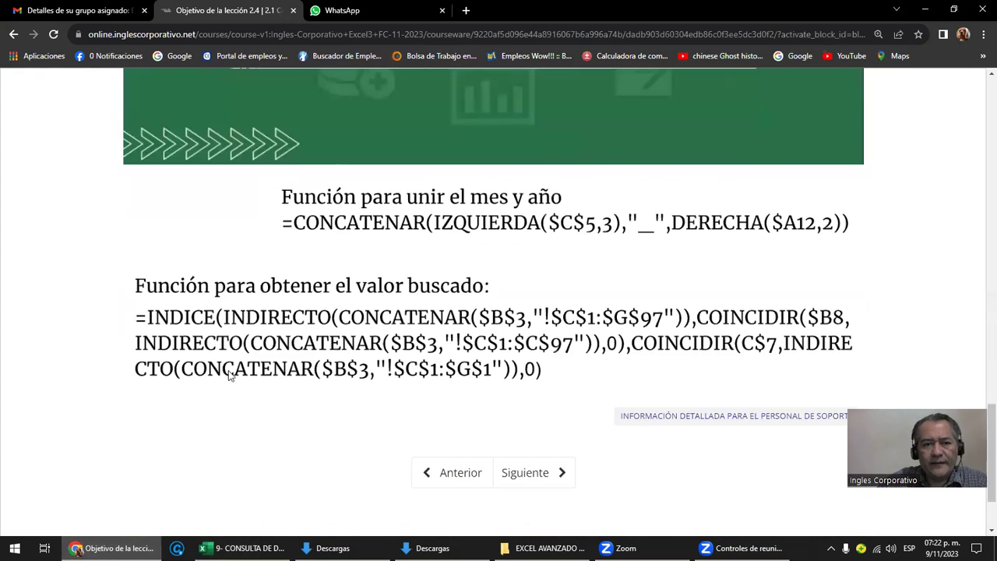
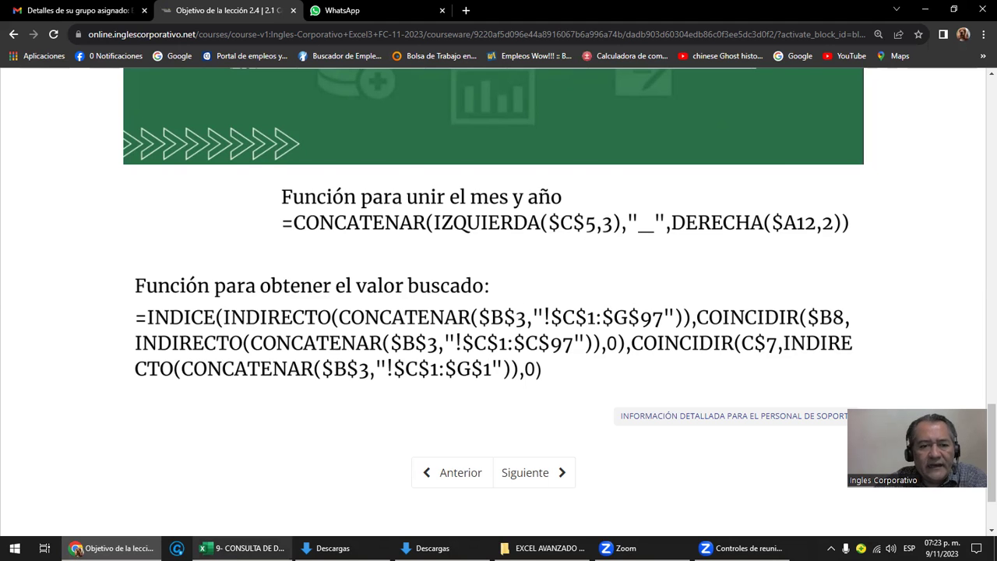
Step: Switch from the browser lesson back to the '9- CONSULTA DE DATOS' Excel workbook
click(241, 547)
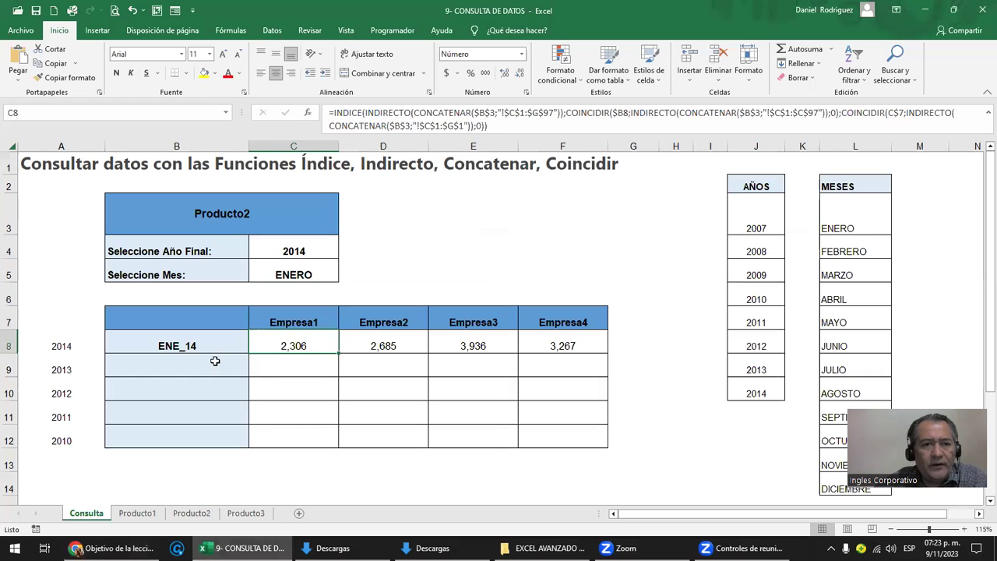
Step: Choose Producto1 from the product dropdown in cell B3
click(142, 215)
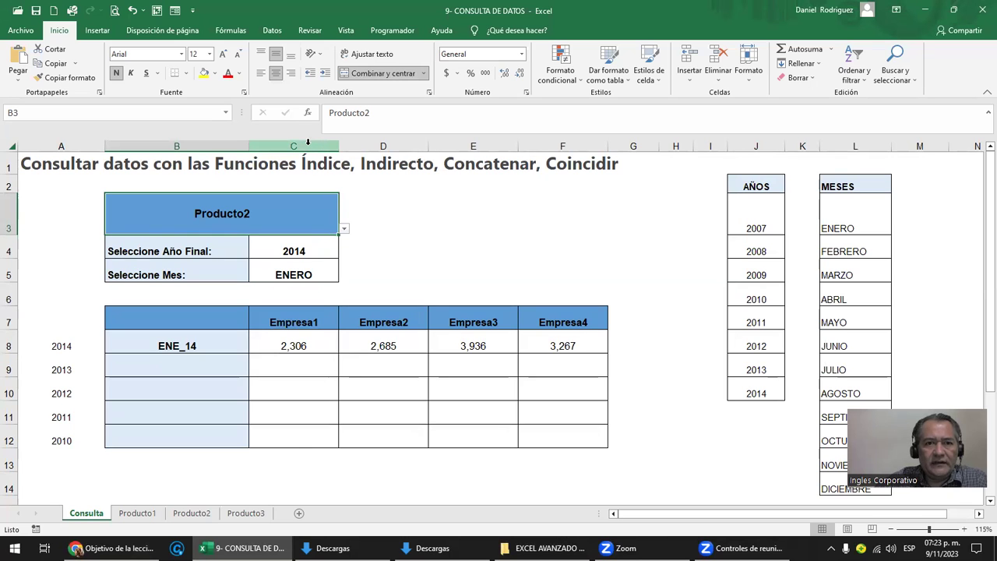
click(342, 230)
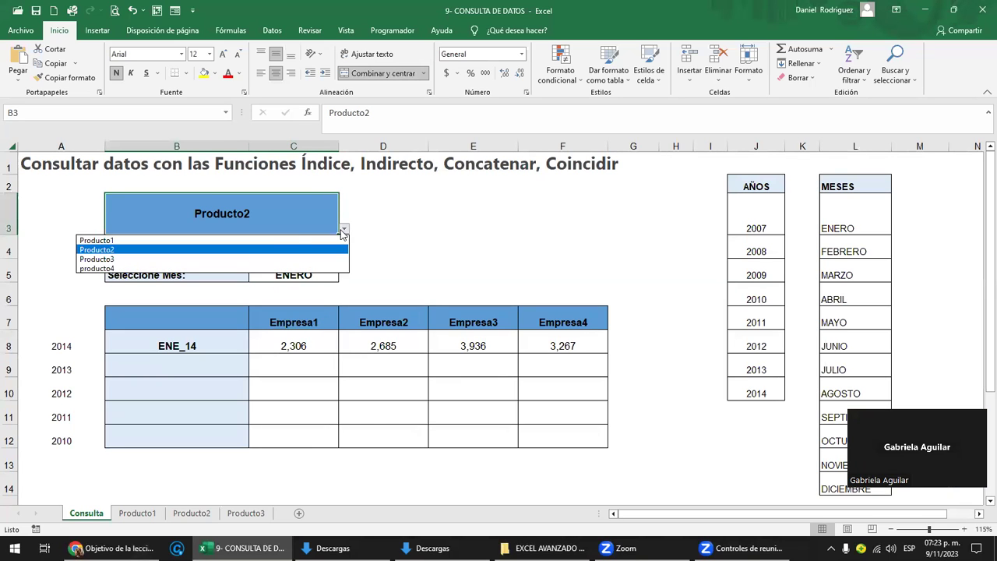
click(175, 248)
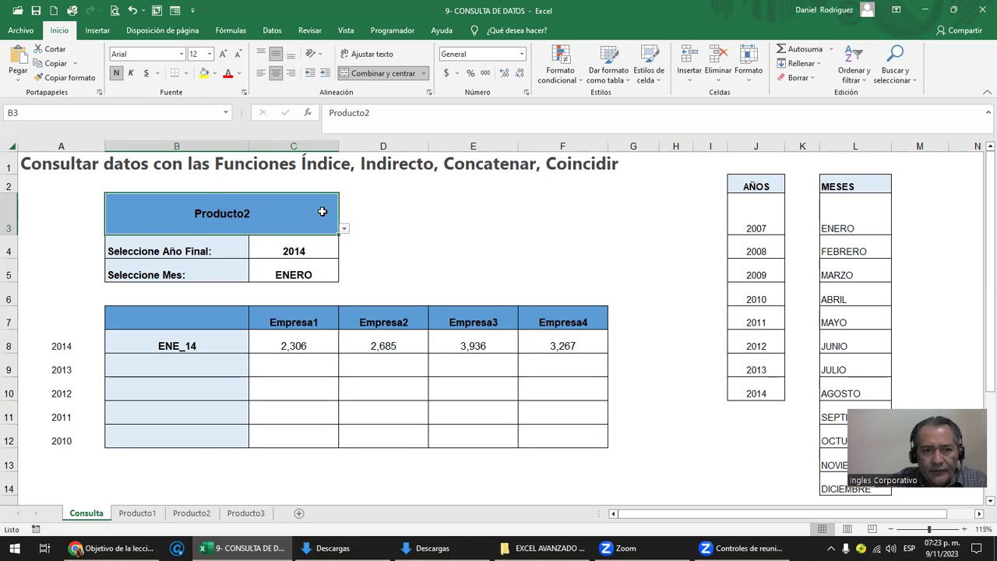
click(343, 230)
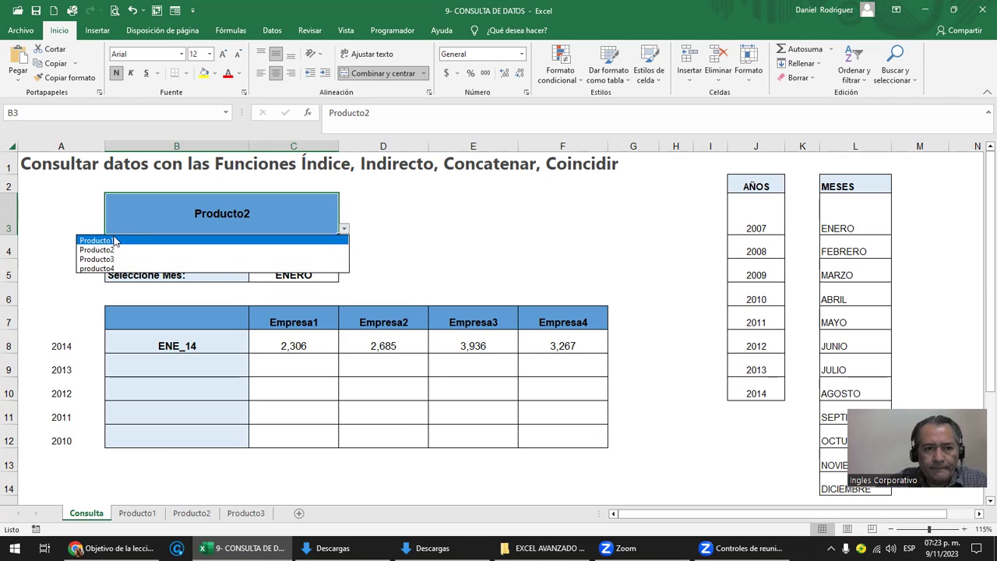
click(97, 241)
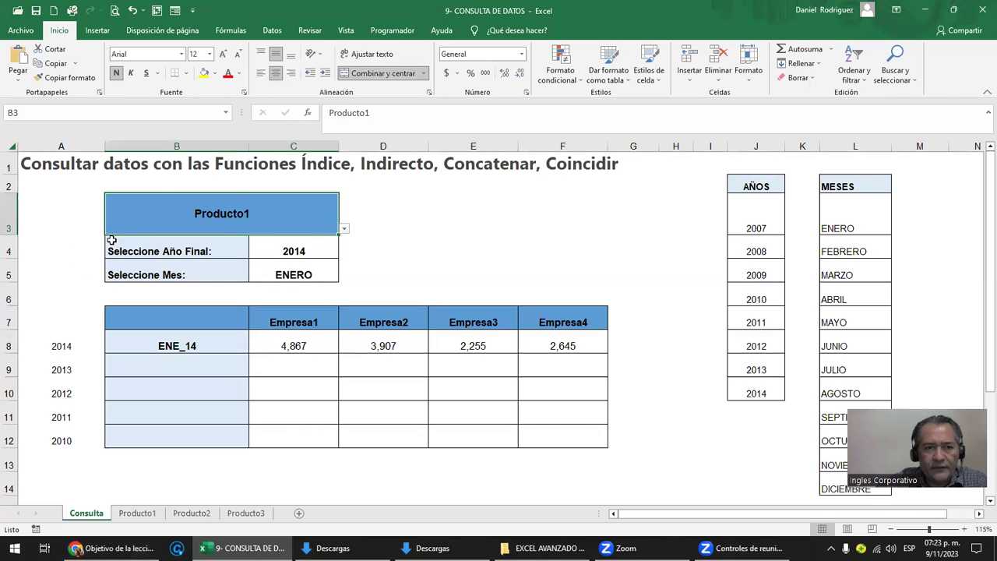
Step: Inspect the INDICE lookup formula in C8 without changing it
click(295, 343)
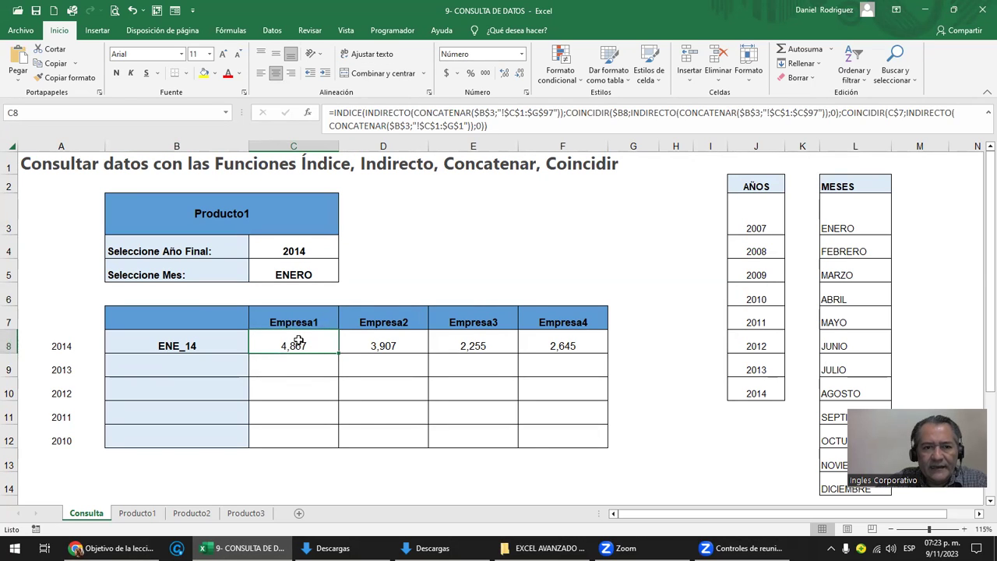
double_click(299, 342)
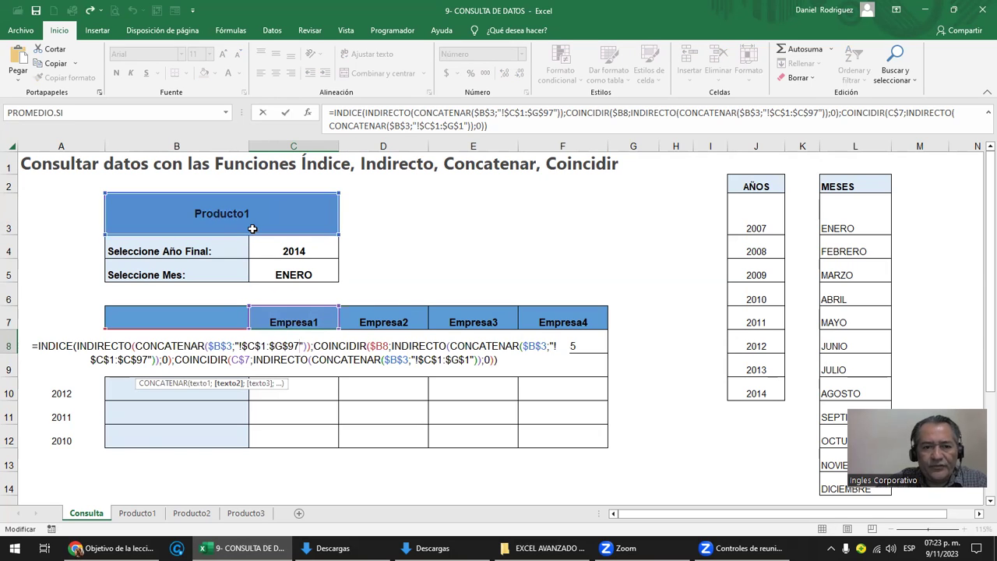
key(Escape)
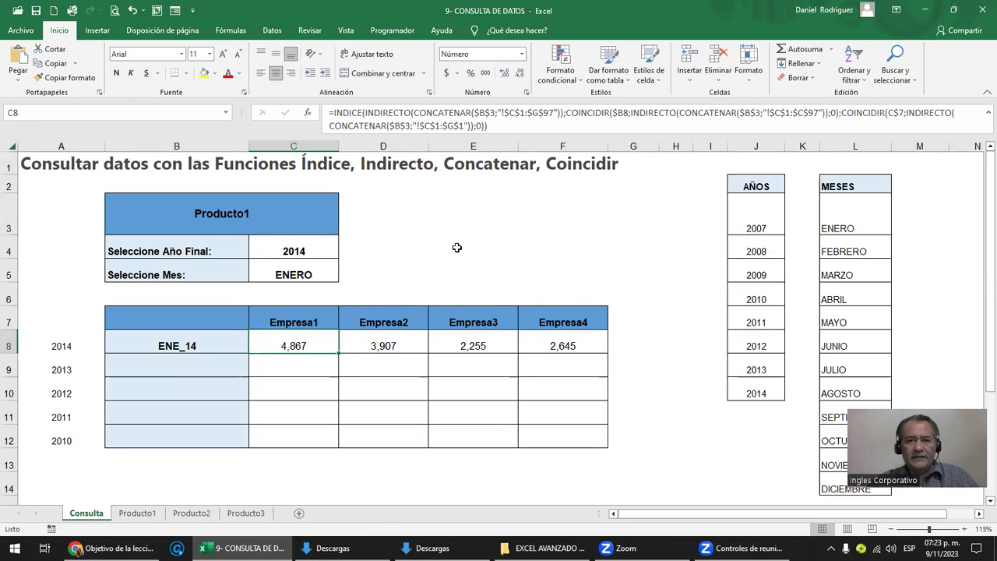
Step: Enter the heading 'LISTA DE PRODUCTO.' in D18 and 'PRODUCTO 1' in D19
click(510, 223)
scroll(524, 282, down, 4)
click(354, 293)
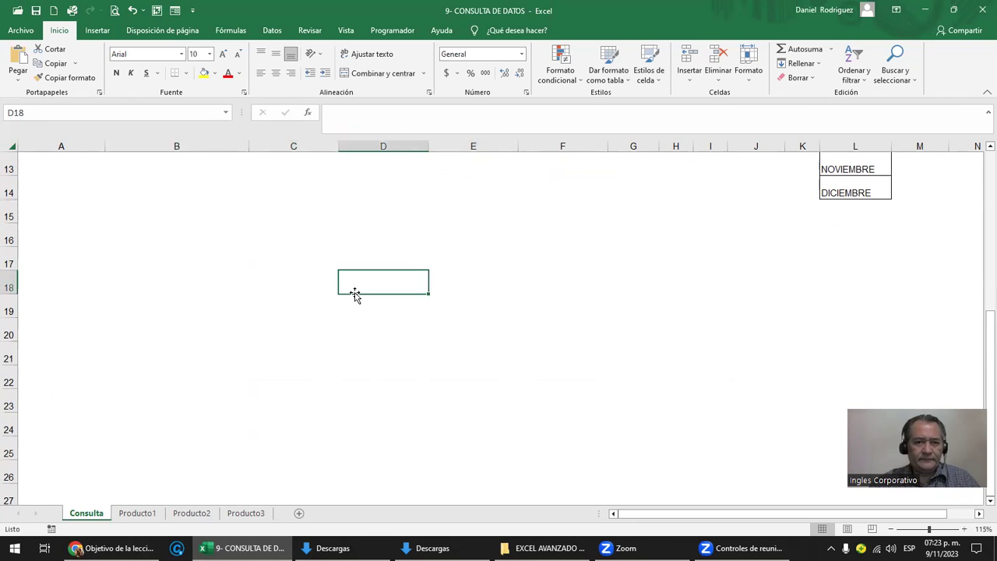
text(LISTA )
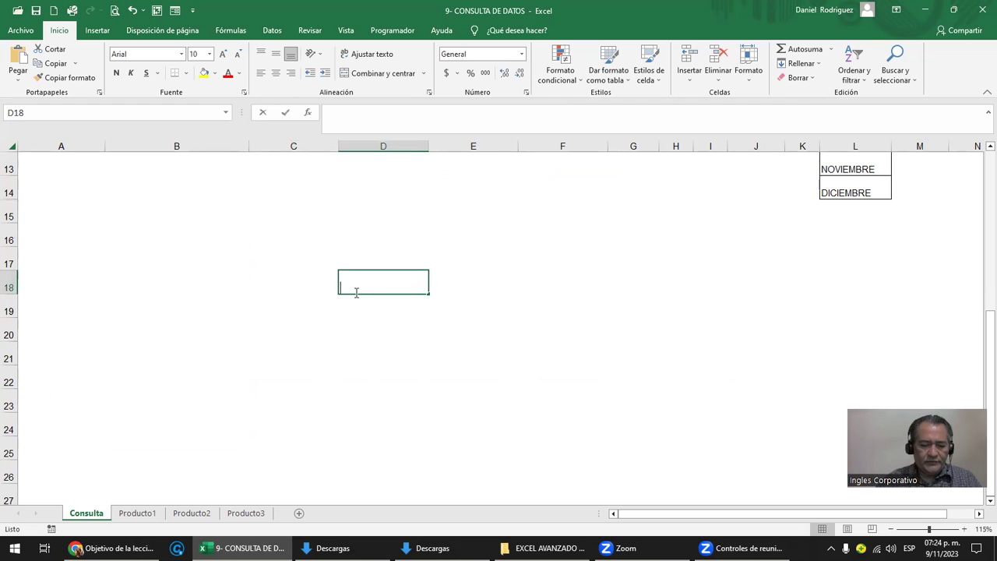
text(DE PRODUCTO.)
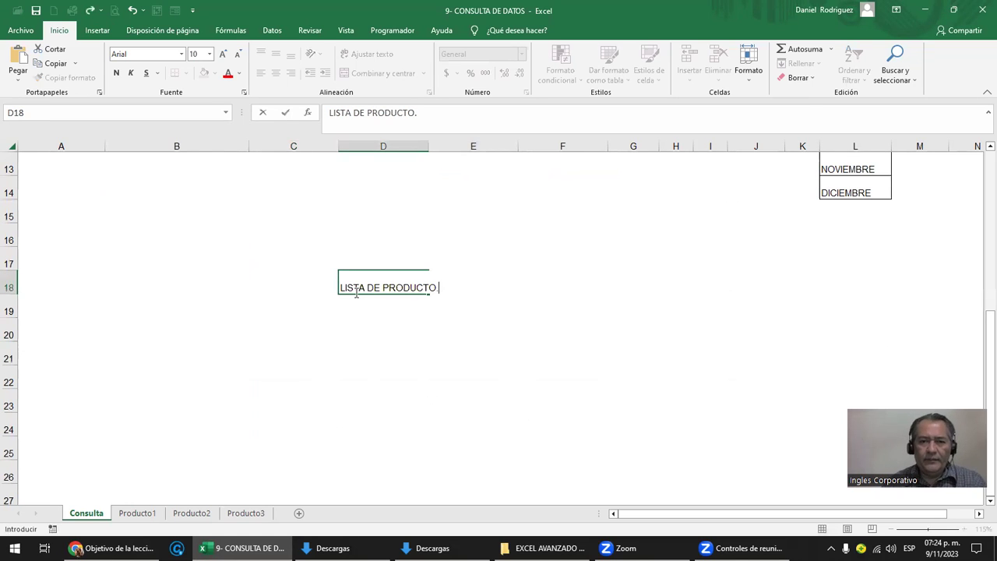
key(Return)
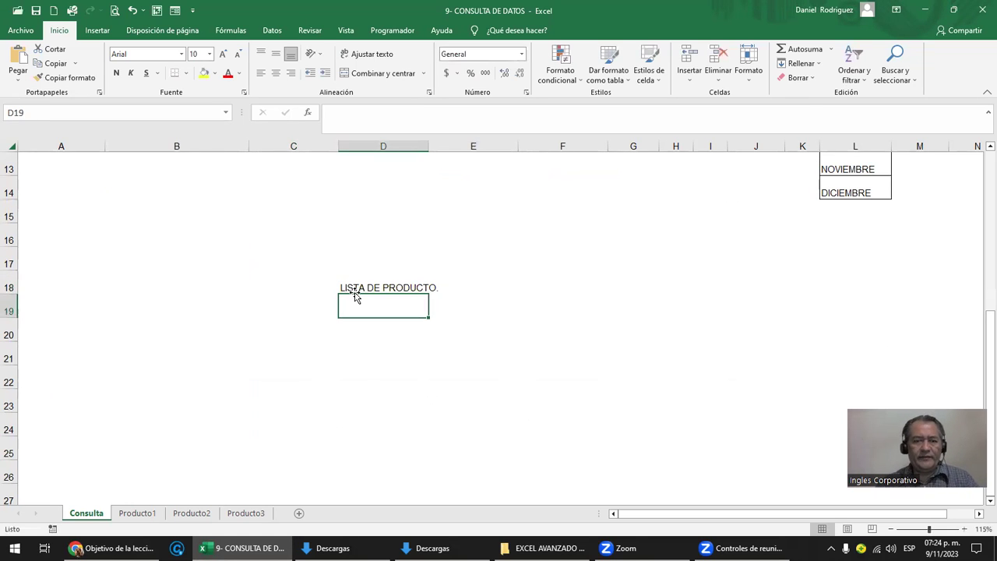
text(PRODUCTO 1)
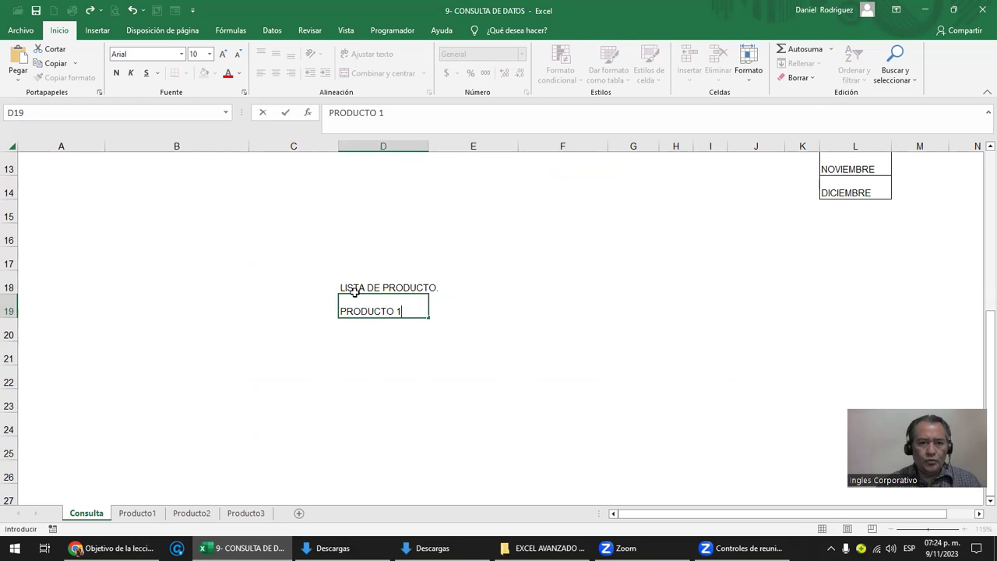
key(Return)
Step: Fill the series down to create PRODUCTO 2 and PRODUCTO 3 in D20:D21
click(395, 309)
drag(428, 318, 429, 371)
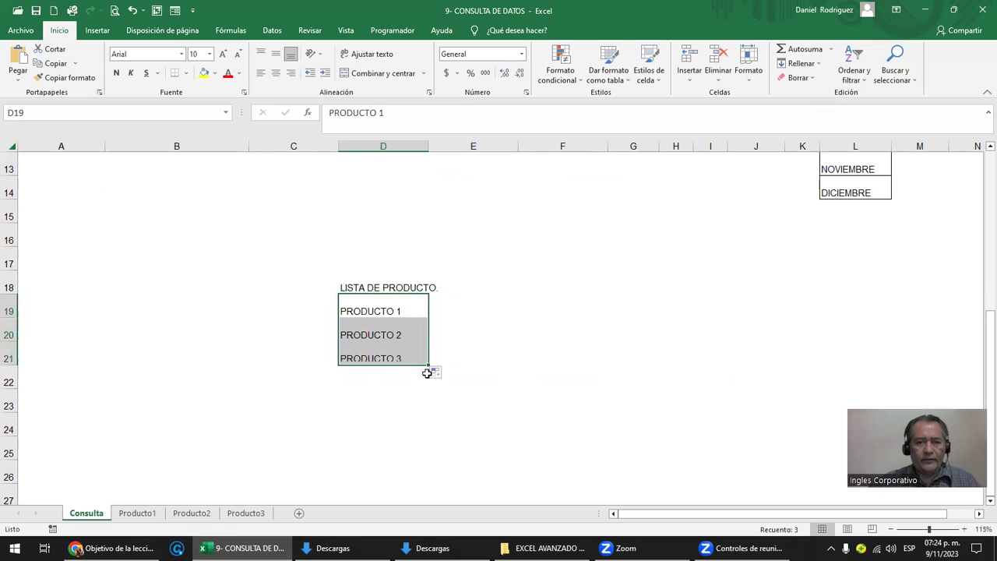
click(491, 312)
click(354, 289)
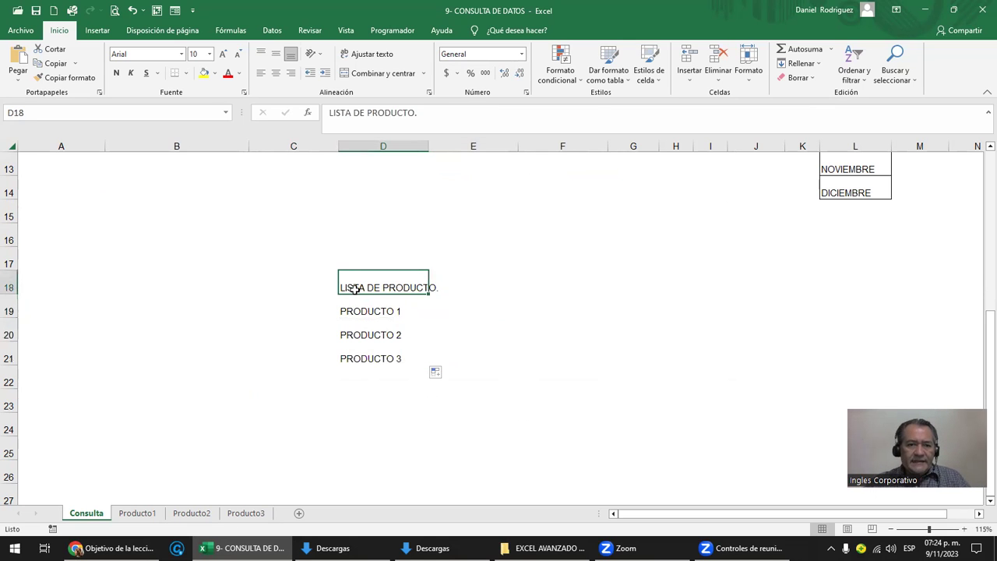
drag(374, 318, 374, 354)
click(356, 287)
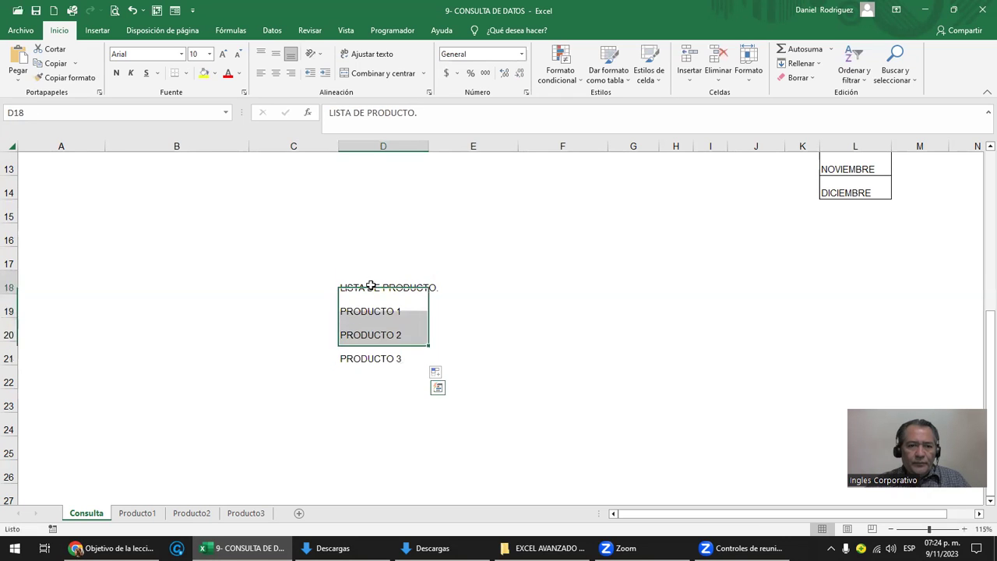
click(139, 116)
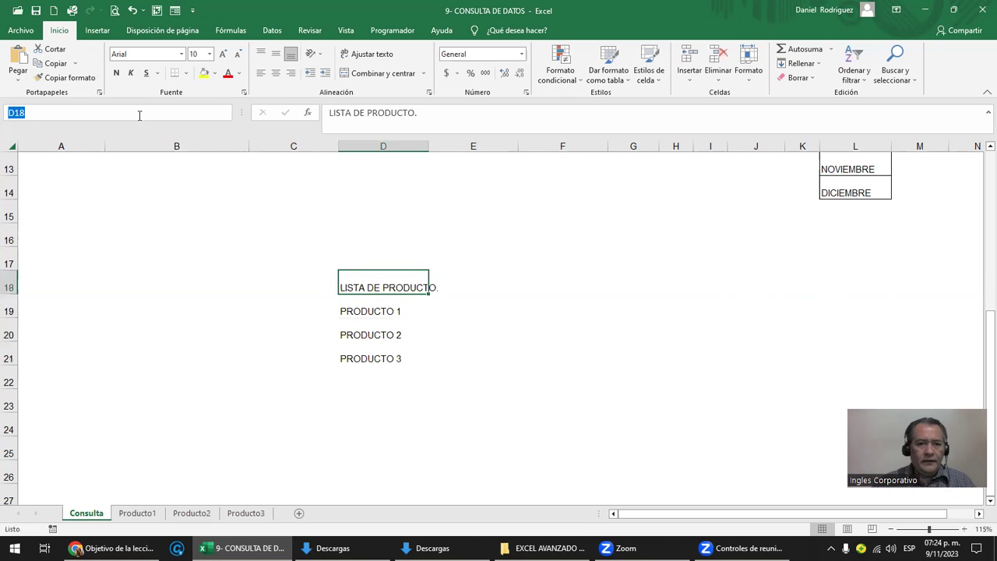
Step: Name cell D18 LISTA_PRODUCTOS and verify it via the Name Box list
text(LI)
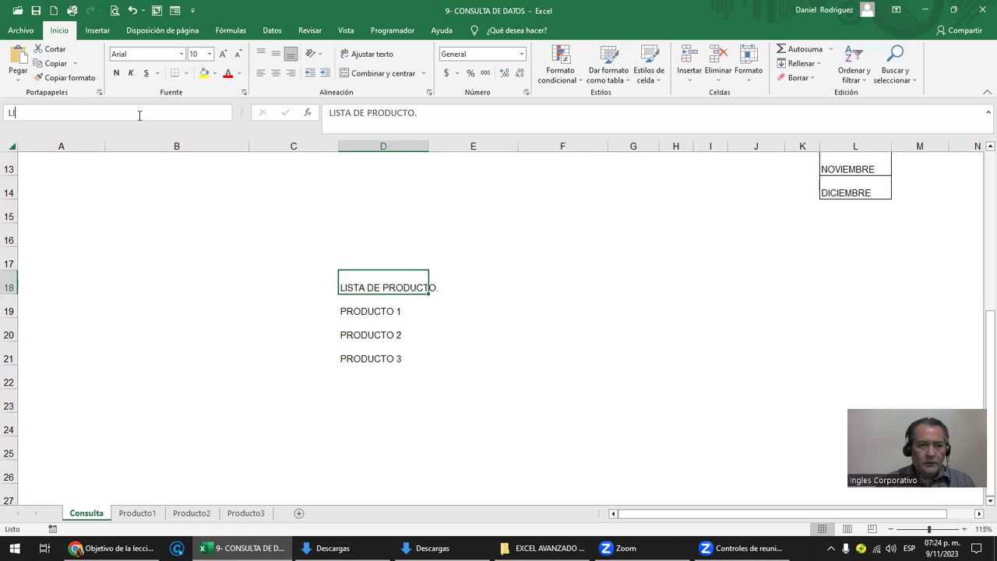
text(STA_PRODUCTOS)
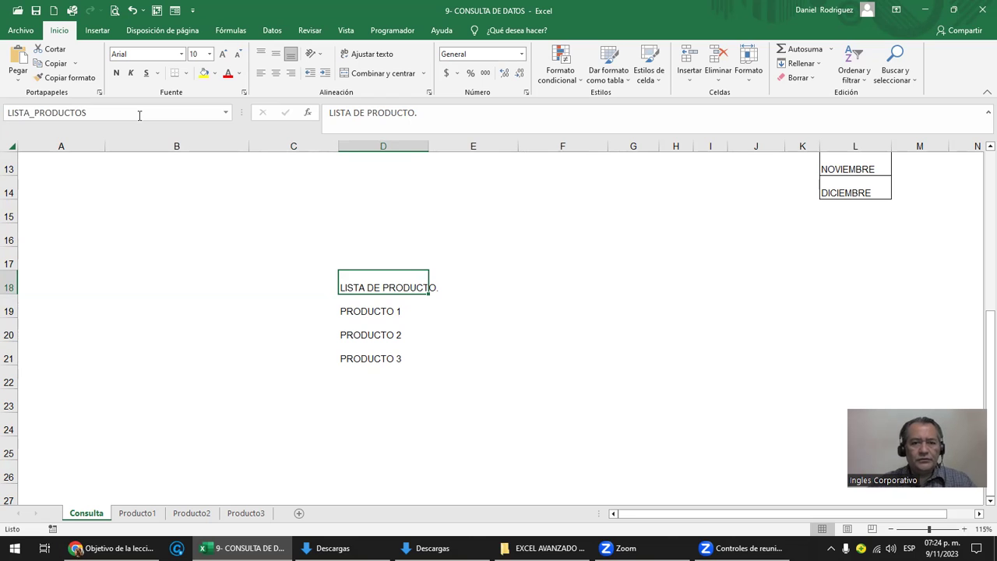
click(494, 338)
click(382, 287)
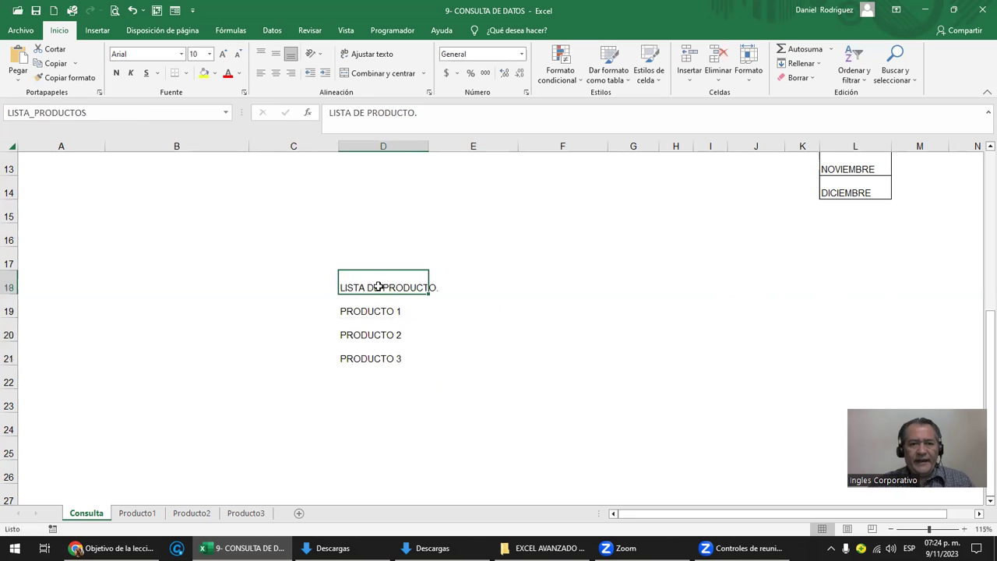
click(454, 330)
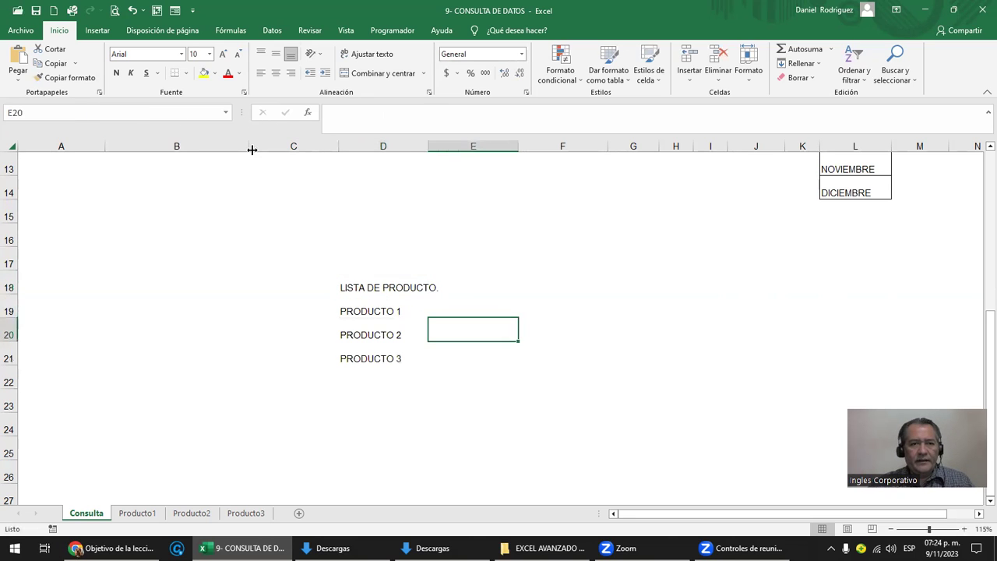
click(226, 113)
click(152, 130)
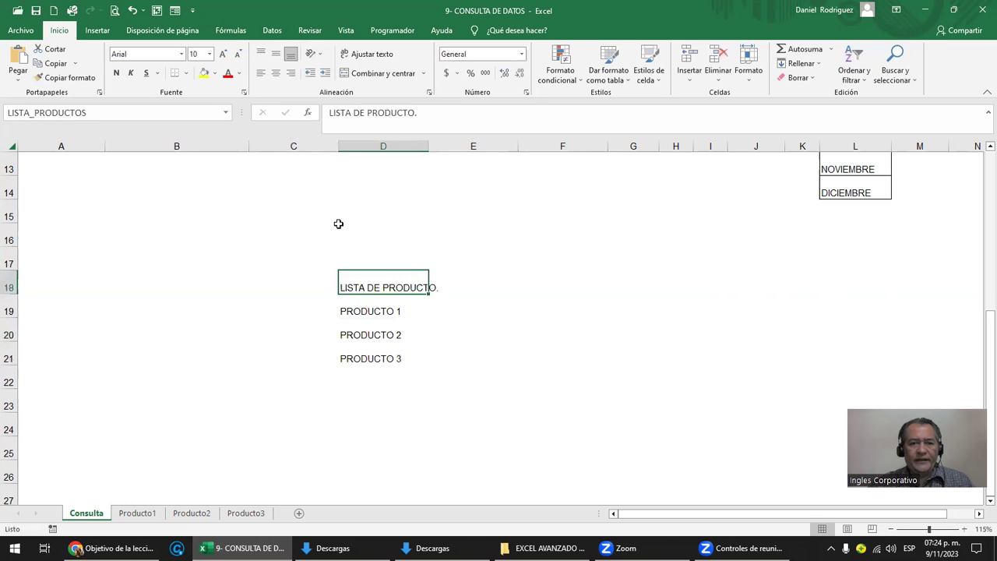
click(536, 281)
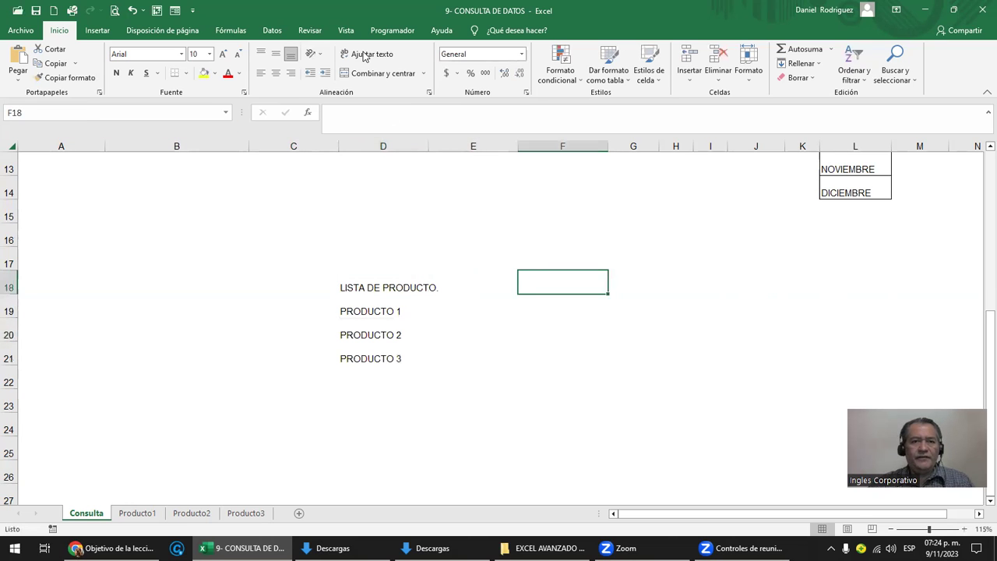
click(370, 279)
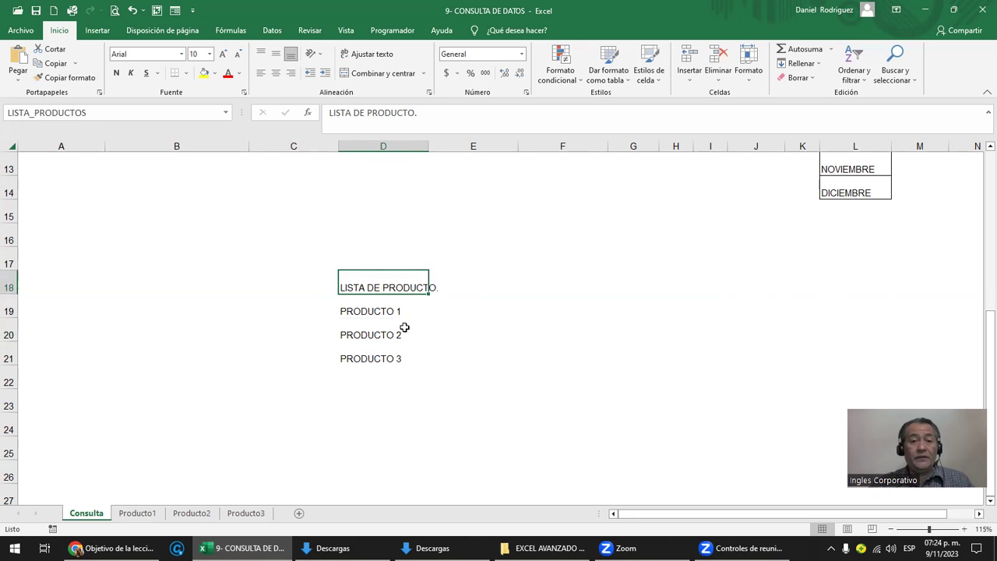
drag(387, 312, 382, 350)
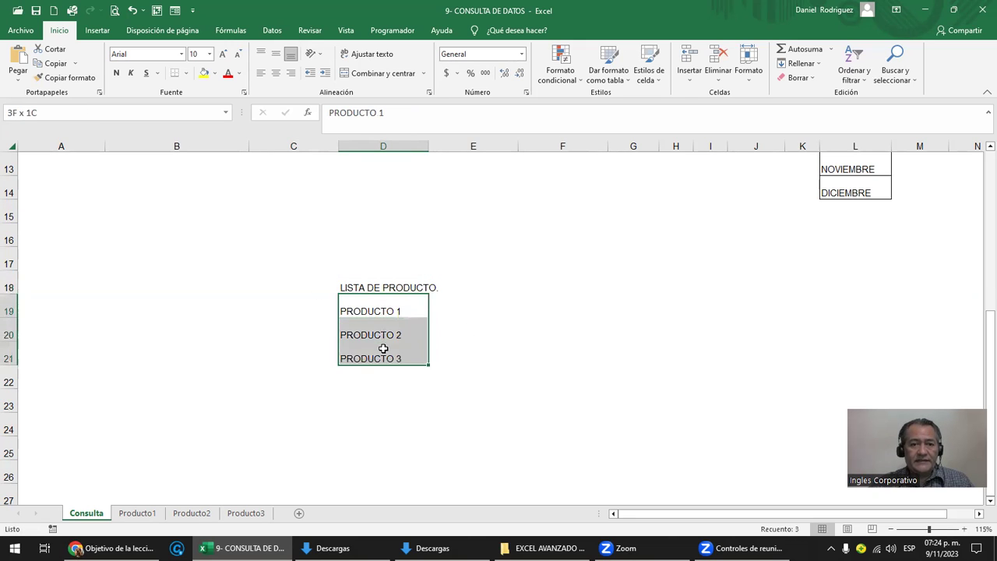
click(404, 286)
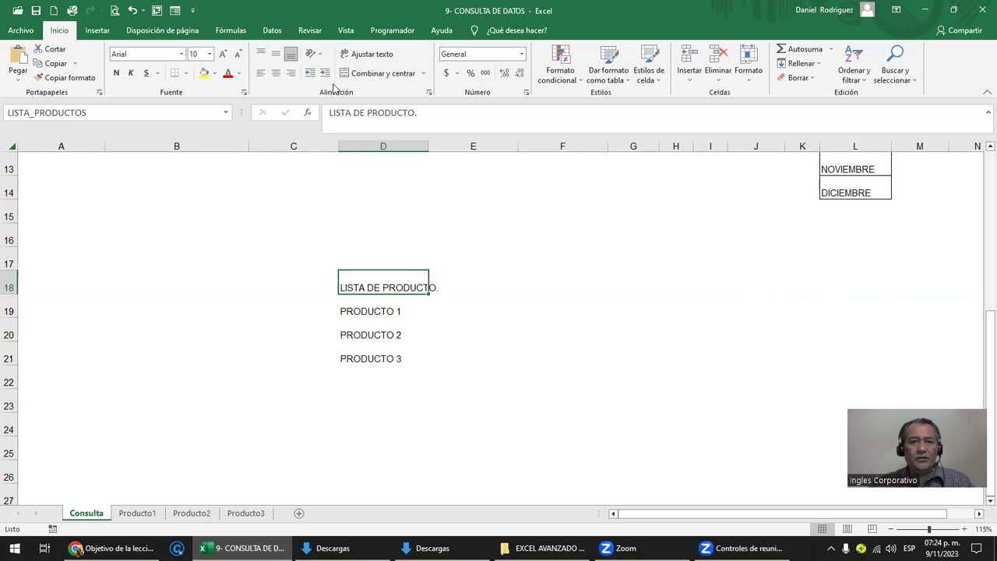
Step: Delete the LISTA_PRODUCTOS name in Name Manager
click(230, 30)
click(460, 78)
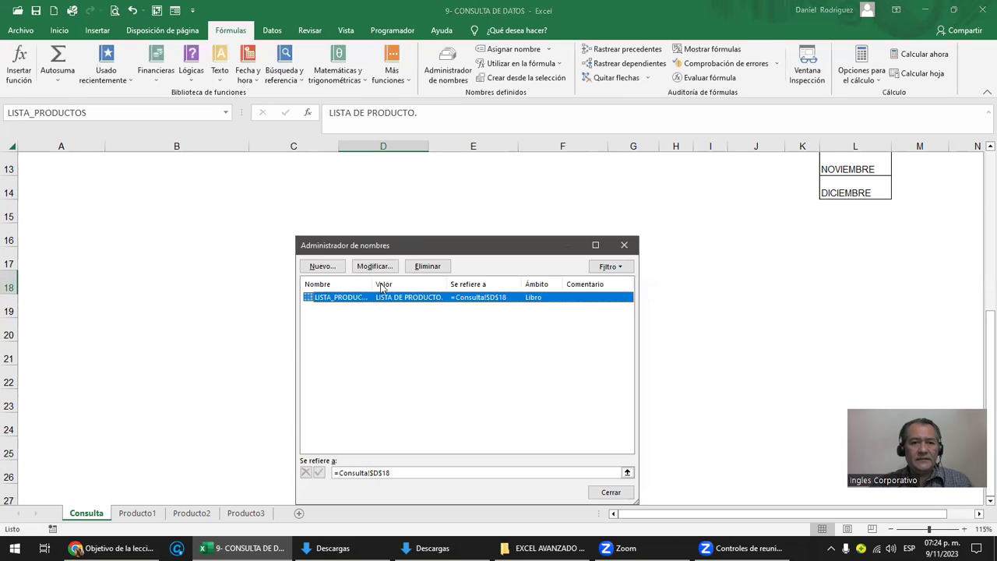
click(324, 298)
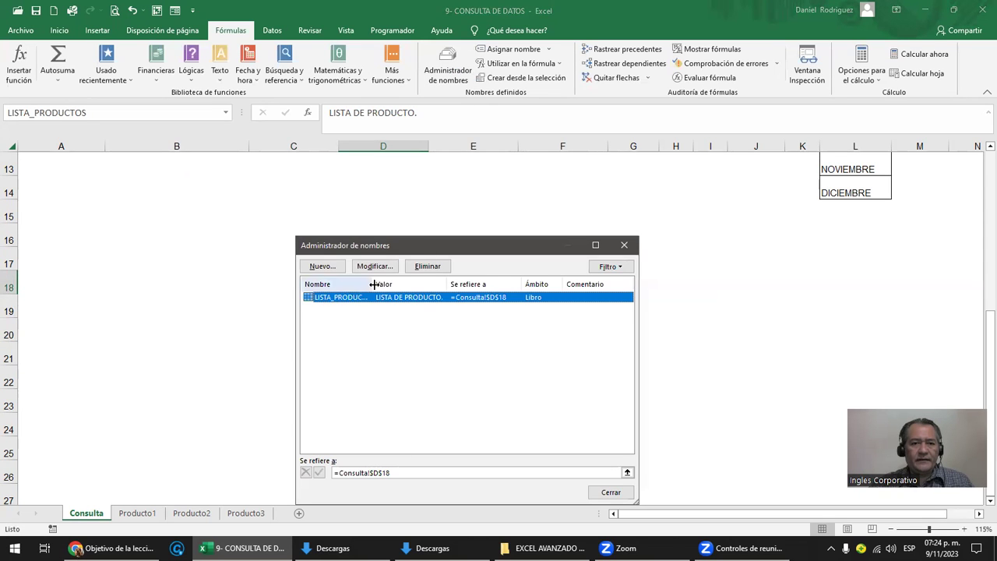
click(427, 266)
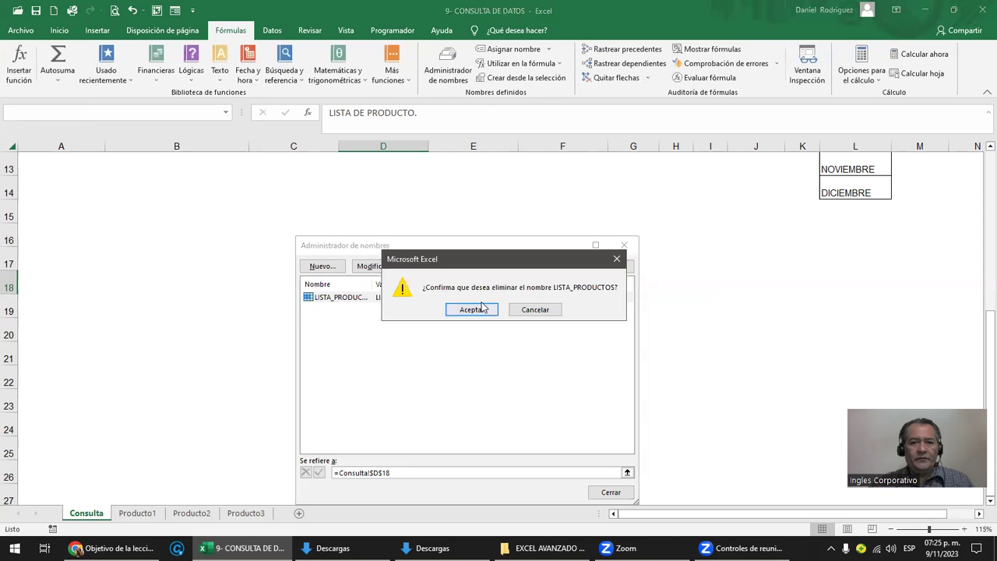
click(483, 309)
click(627, 245)
click(507, 336)
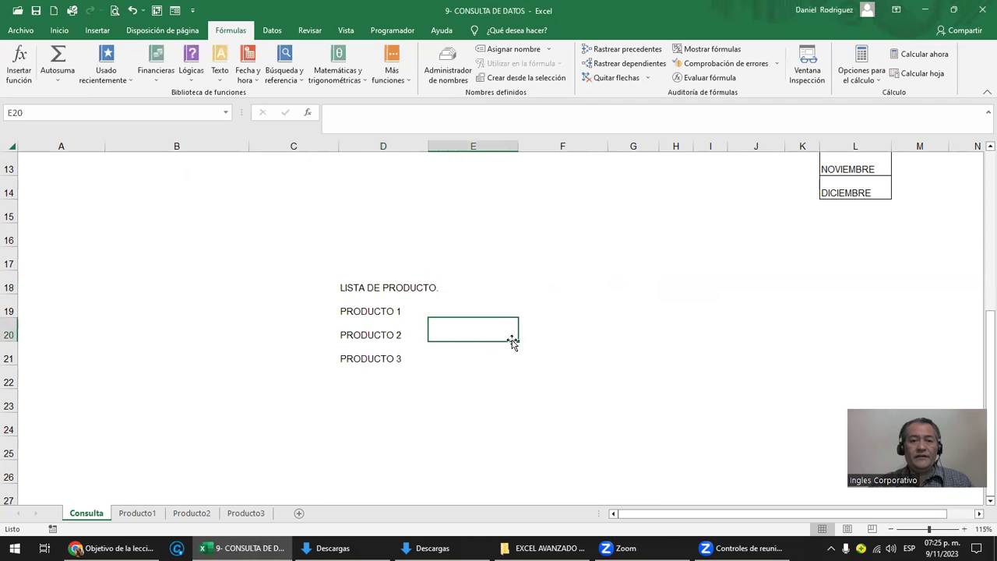
Step: Name the product cells D19:D21 LISTA_PRODUCTO
click(373, 306)
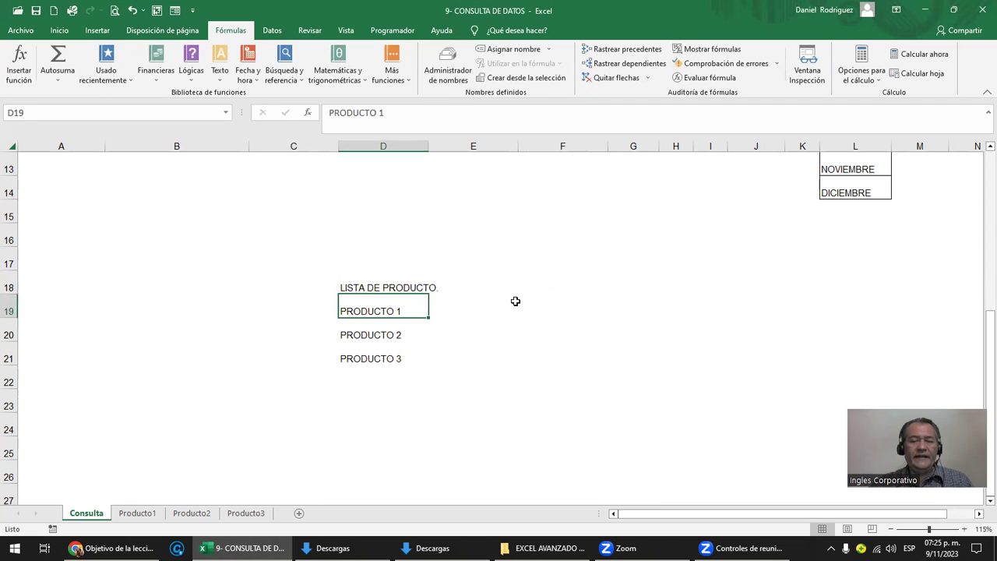
click(594, 302)
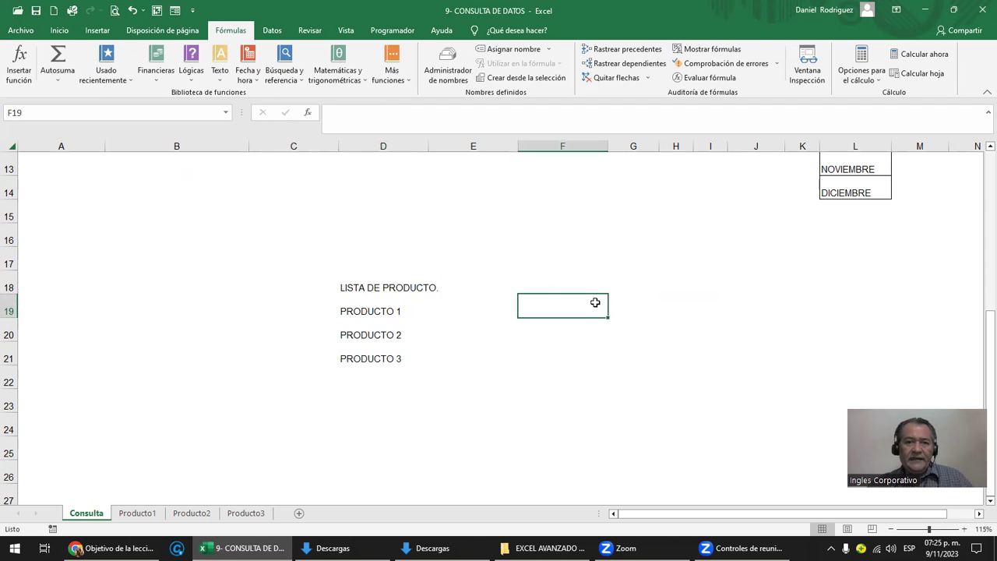
click(366, 304)
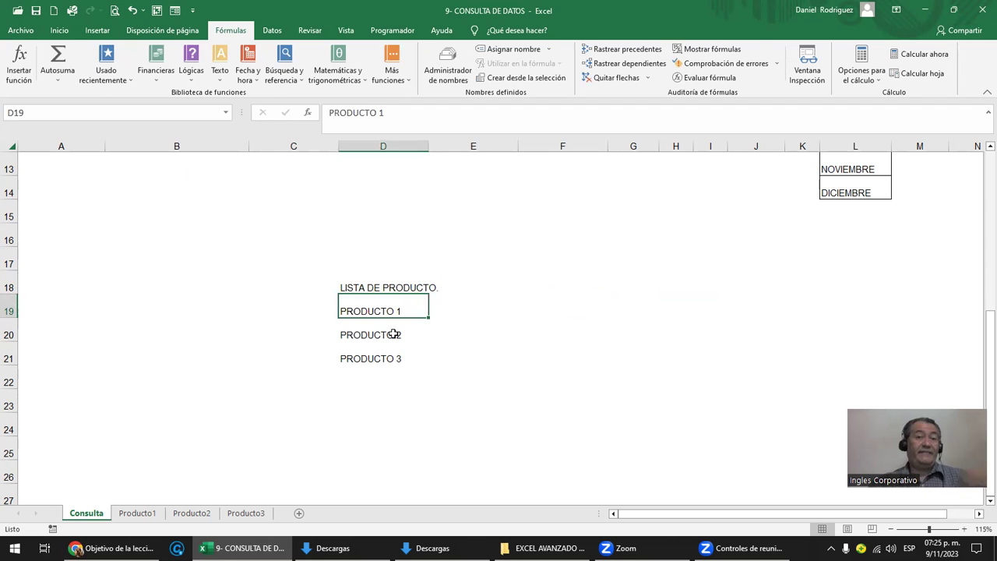
click(479, 301)
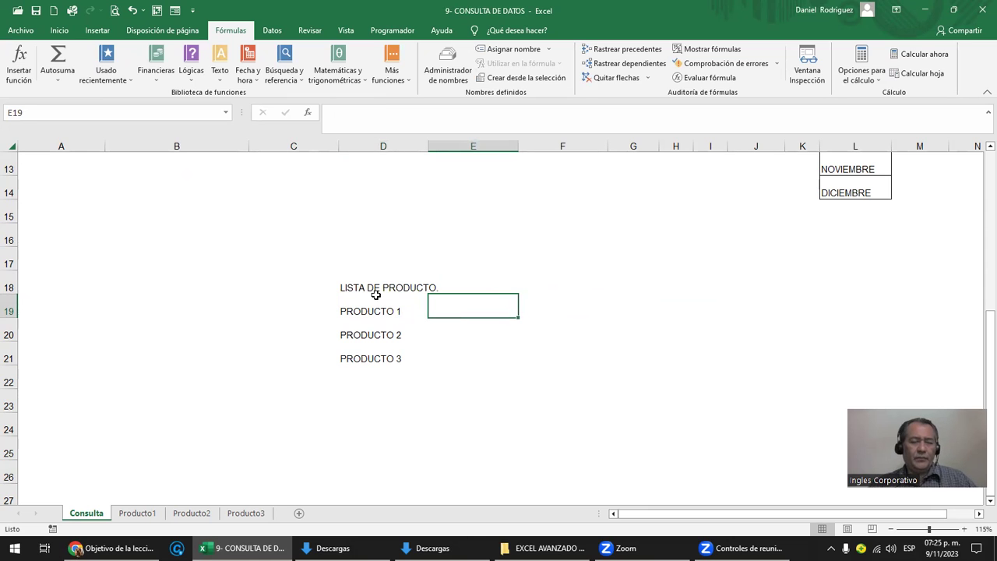
drag(378, 311, 376, 357)
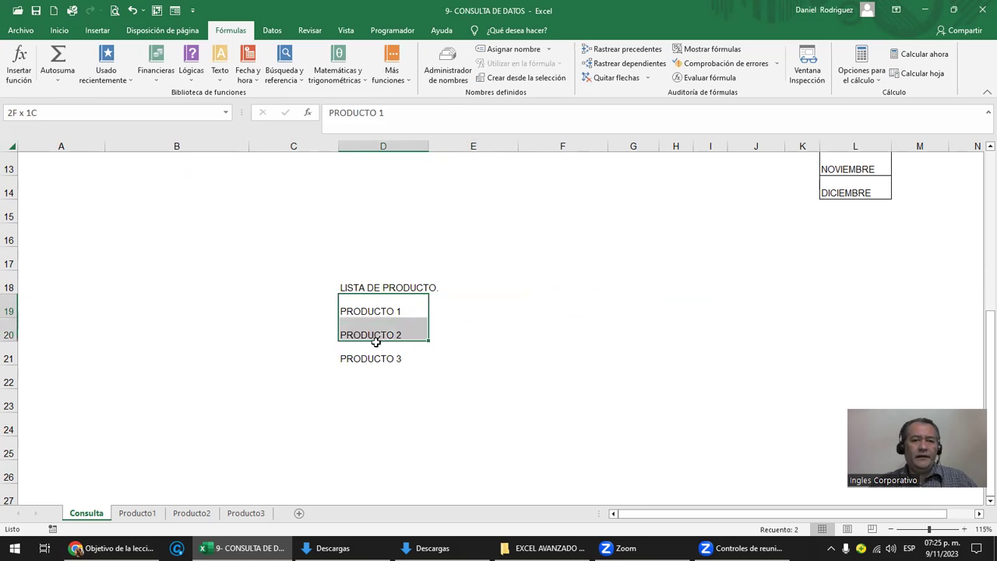
click(52, 112)
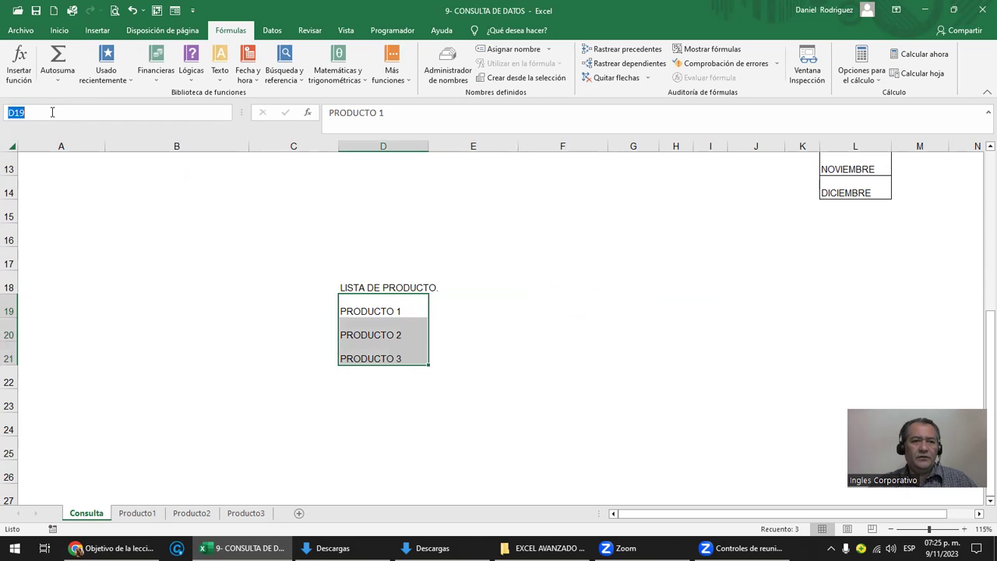
text(LISTA)
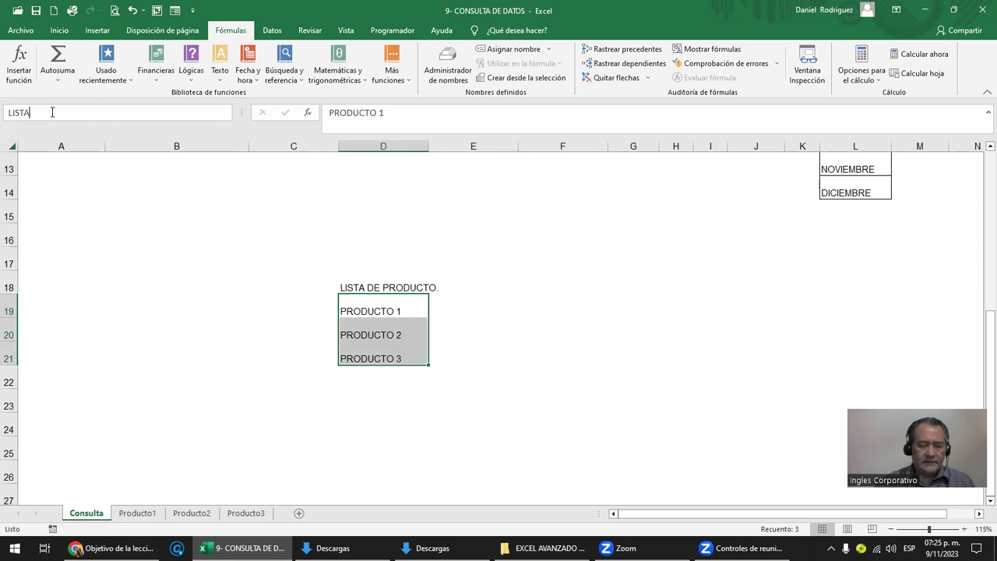
text( DE PRODUCTO)
key(Return)
click(179, 289)
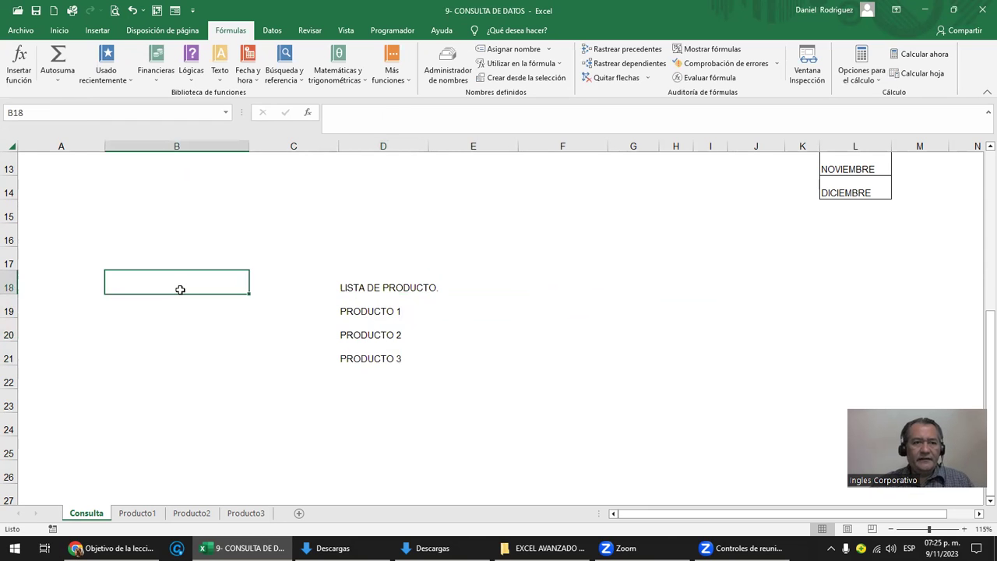
scroll(180, 289, up, 4)
click(329, 221)
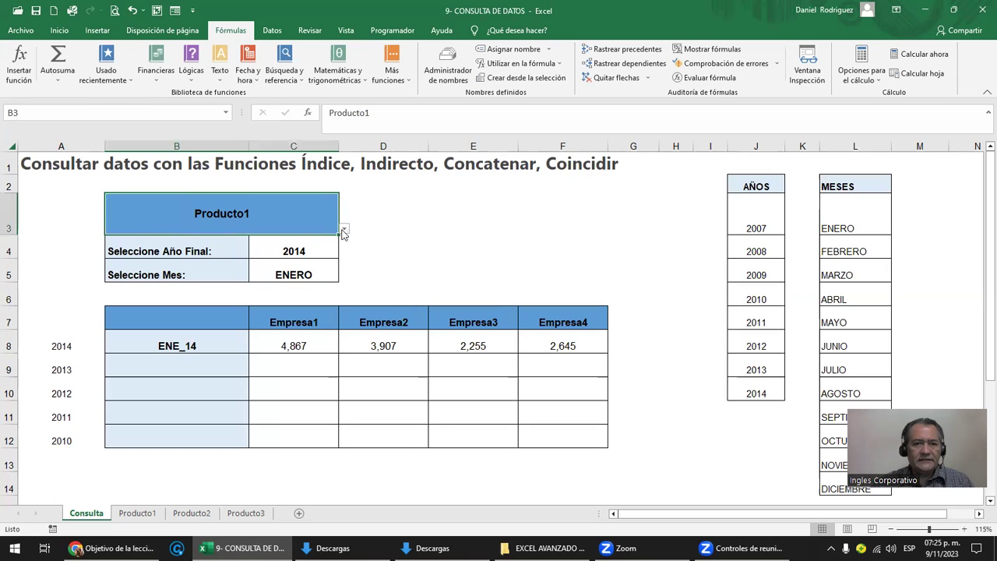
click(345, 233)
click(343, 233)
click(273, 31)
click(677, 81)
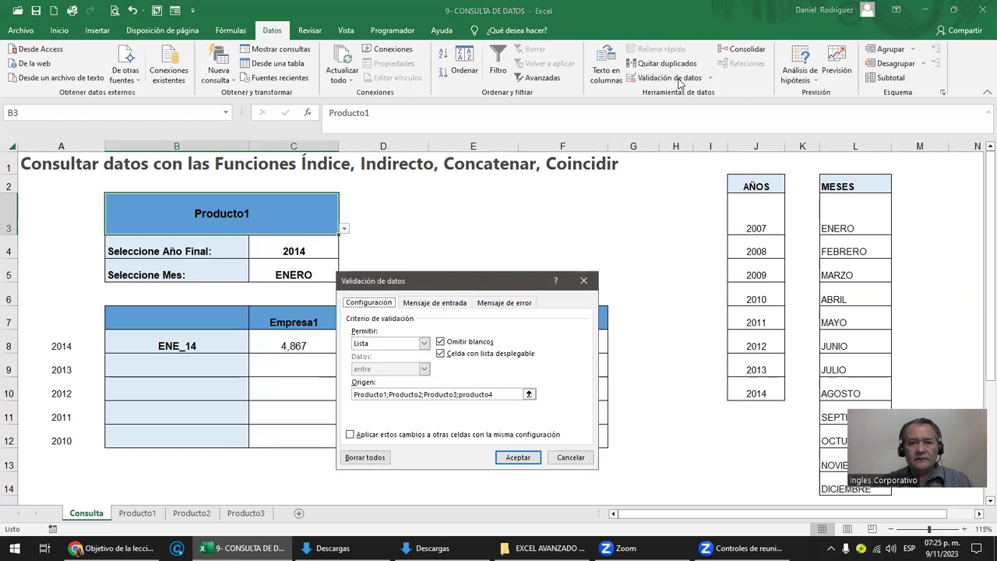
drag(471, 282, 562, 140)
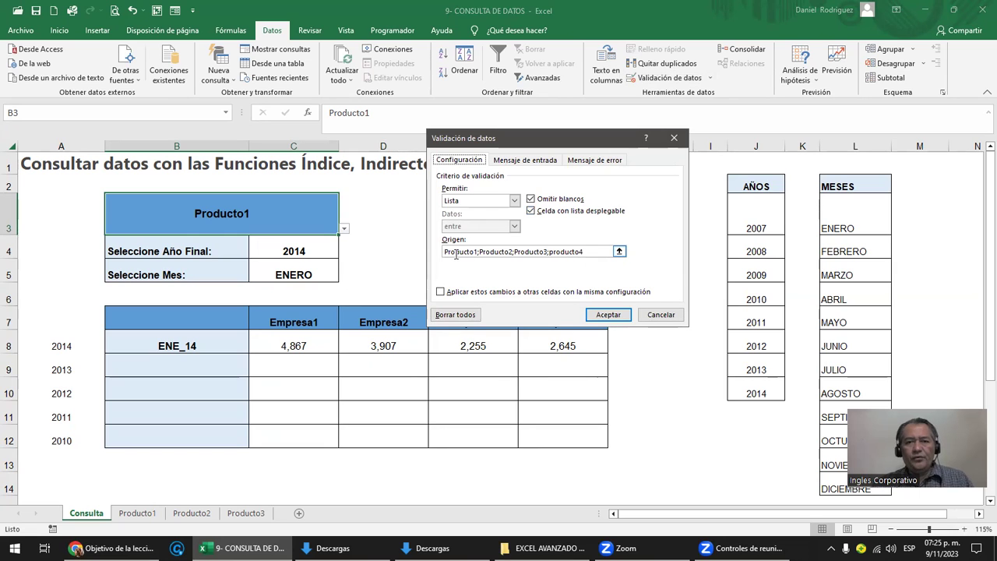
drag(584, 252, 435, 257)
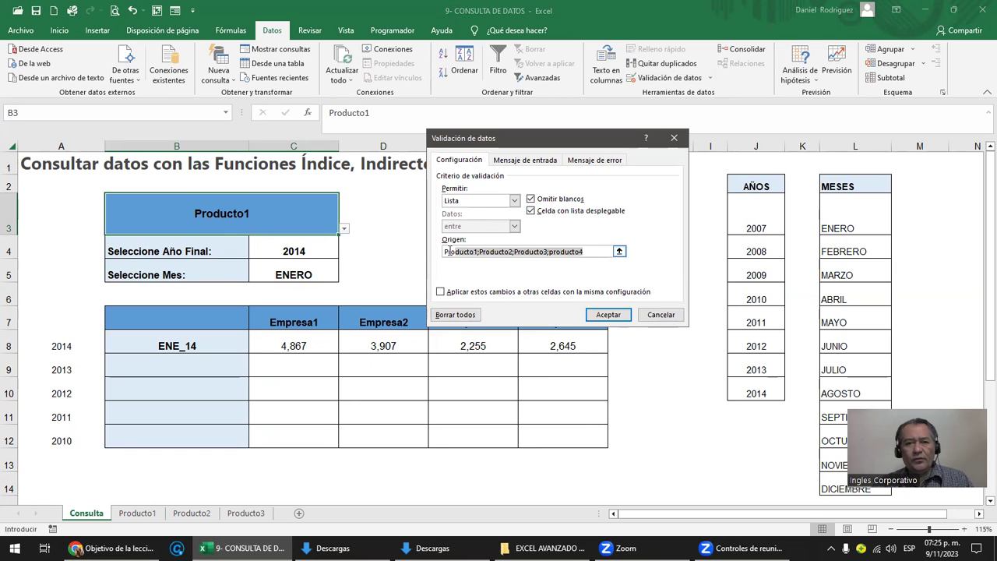
key(Escape)
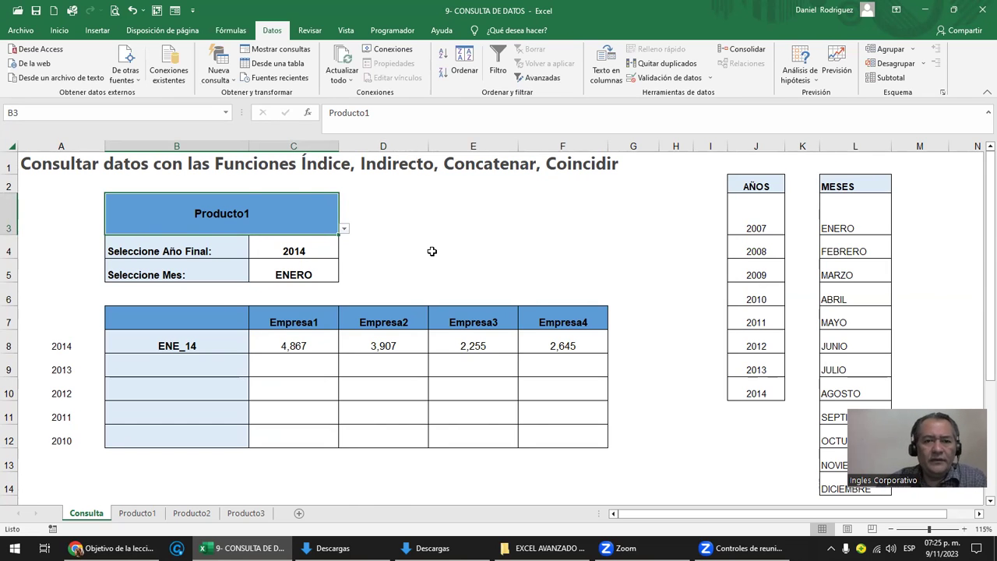
scroll(432, 251, down, 4)
Step: Add a list data validation to F19 sourced from the product cells D19:D21
click(583, 301)
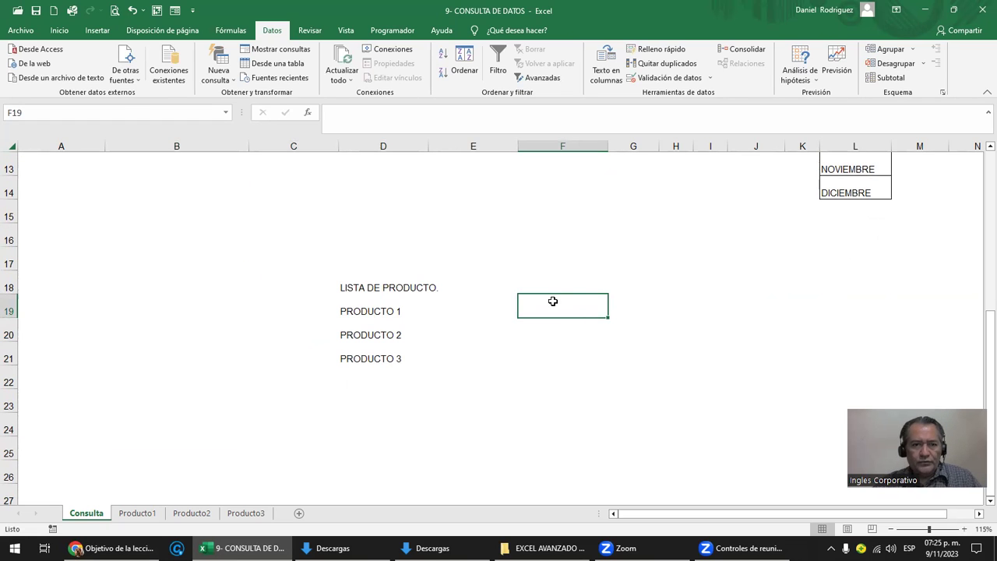
click(668, 78)
click(514, 201)
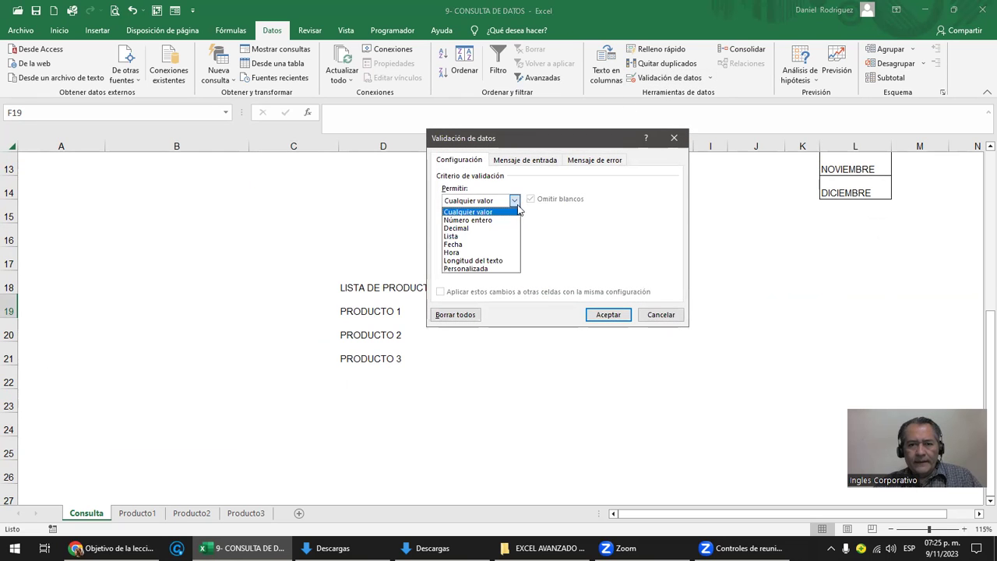
click(471, 235)
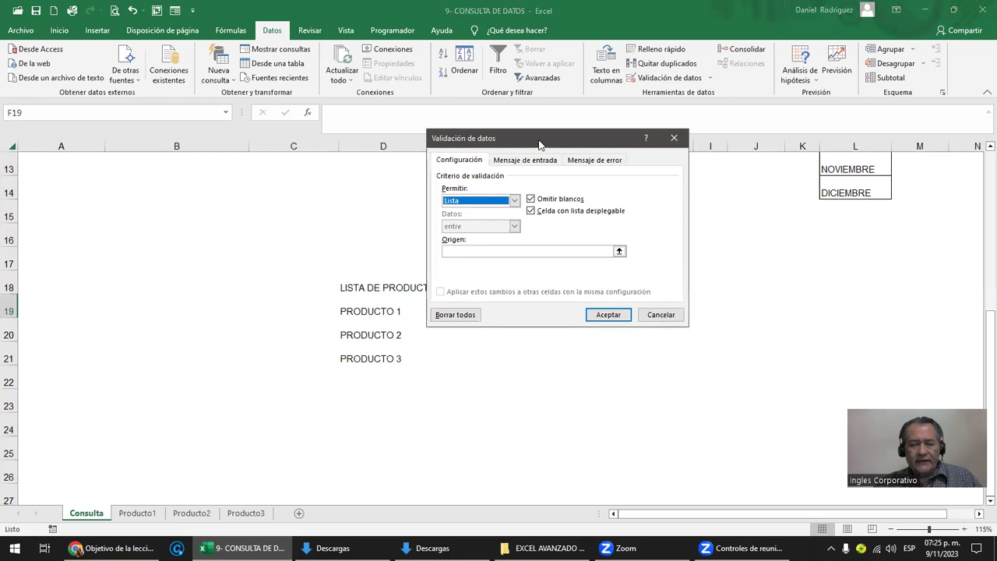
drag(537, 140, 707, 118)
click(638, 230)
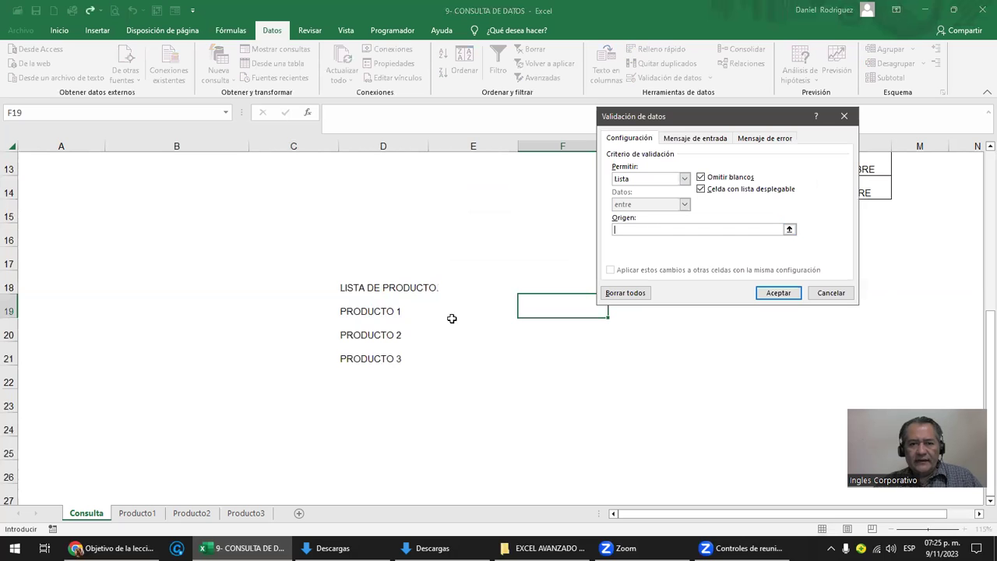
drag(397, 310, 400, 348)
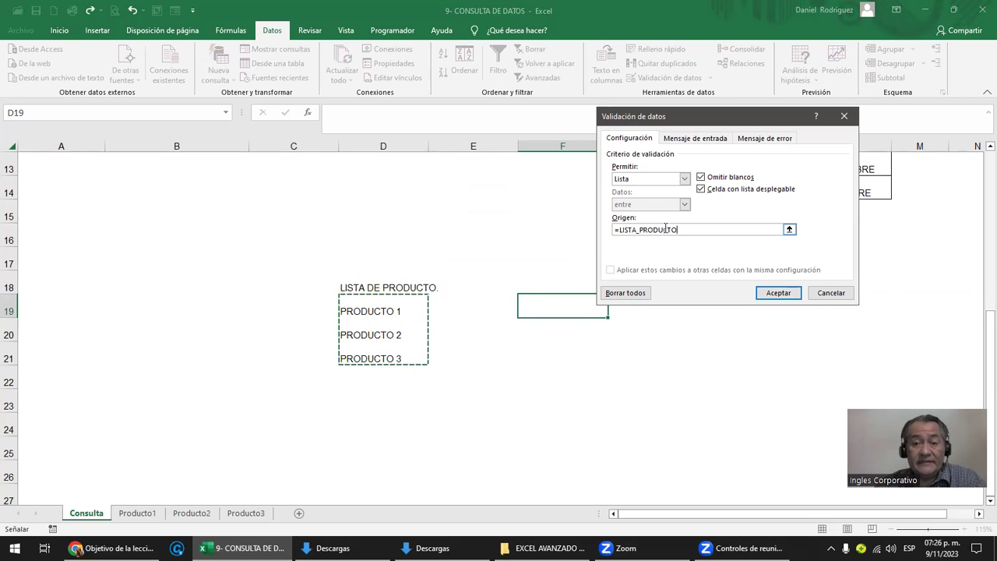
click(775, 292)
Step: Fill F19 yellow and choose PRODUCTO 1 from its dropdown
click(572, 376)
click(562, 313)
click(60, 31)
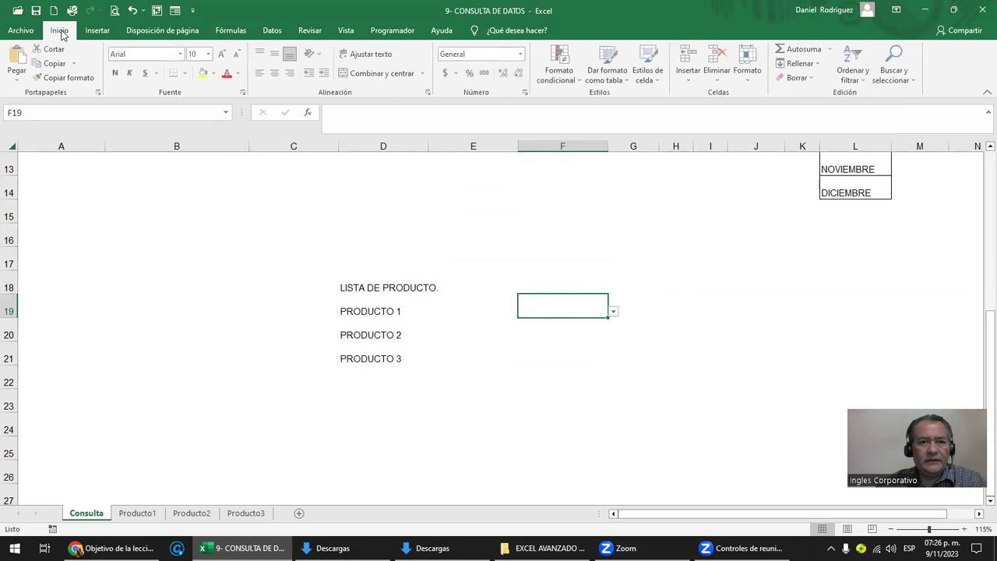
click(204, 73)
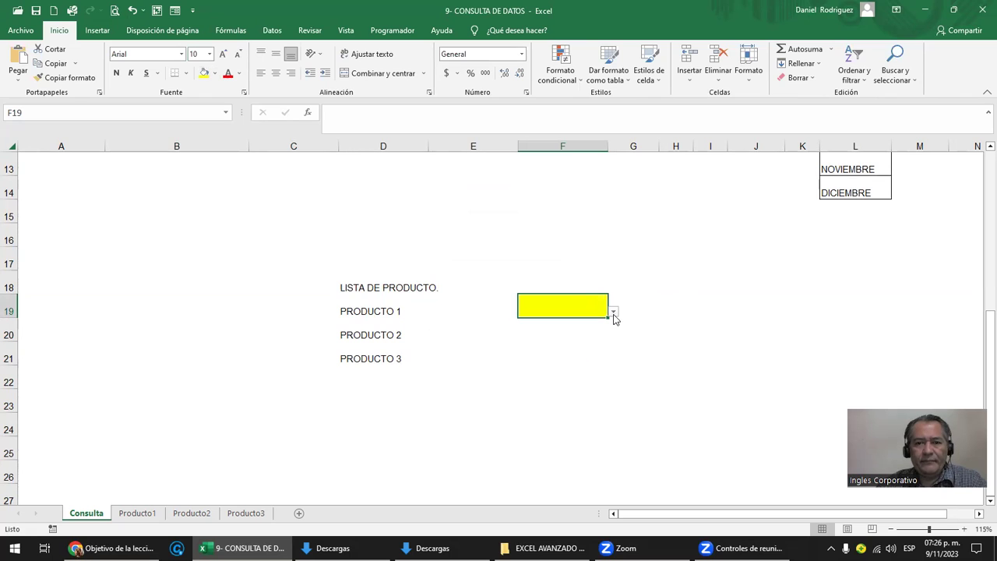
click(613, 312)
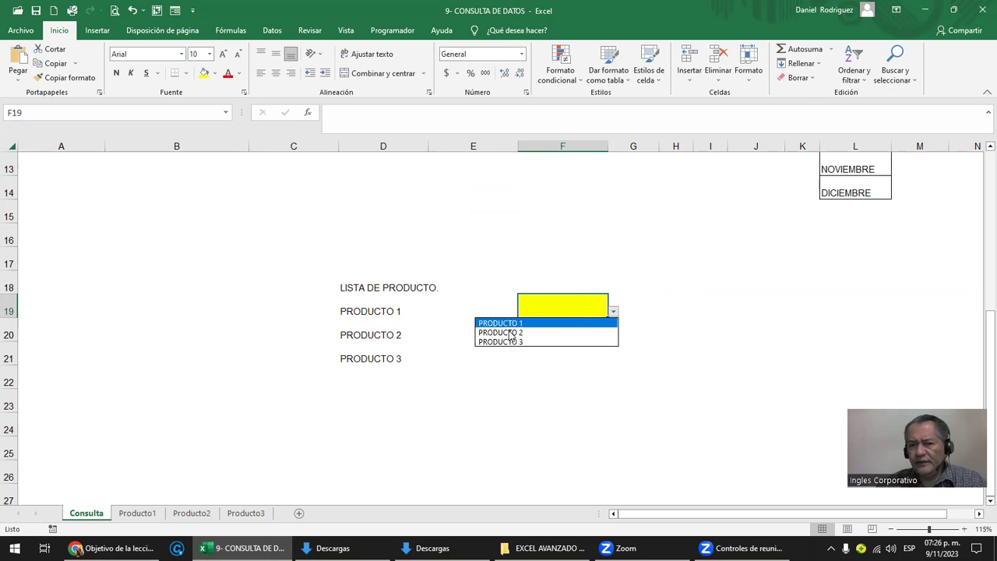
click(496, 324)
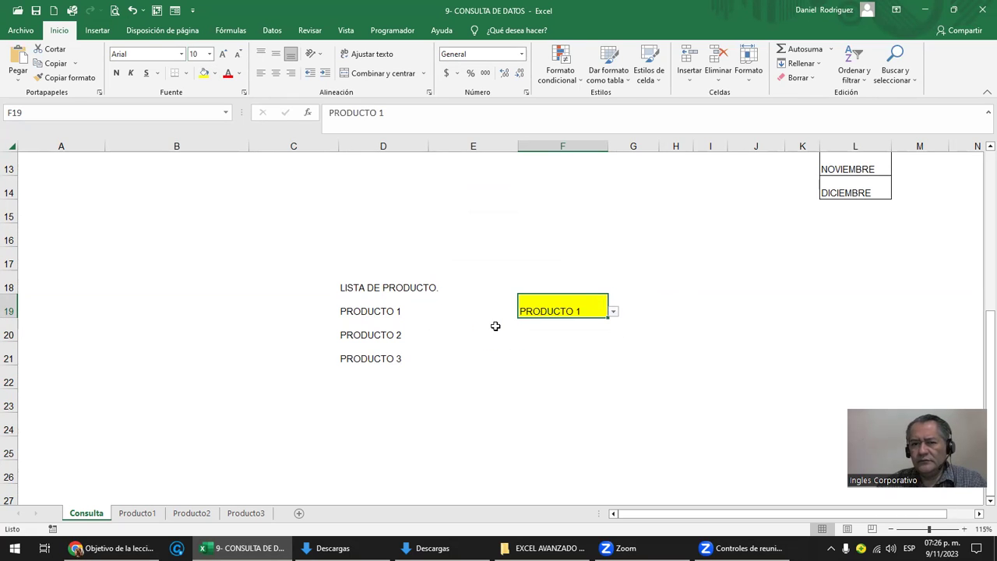
click(583, 332)
click(554, 310)
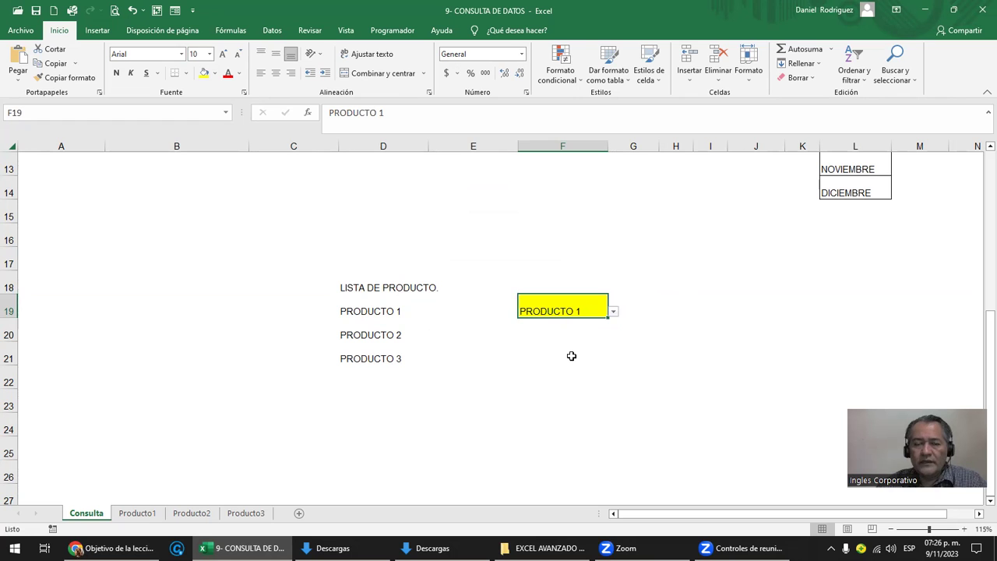
Step: Switch the consulted product in B3 to Producto2
key(Down)
key(Down)
scroll(571, 351, up, 3)
scroll(571, 350, up, 1)
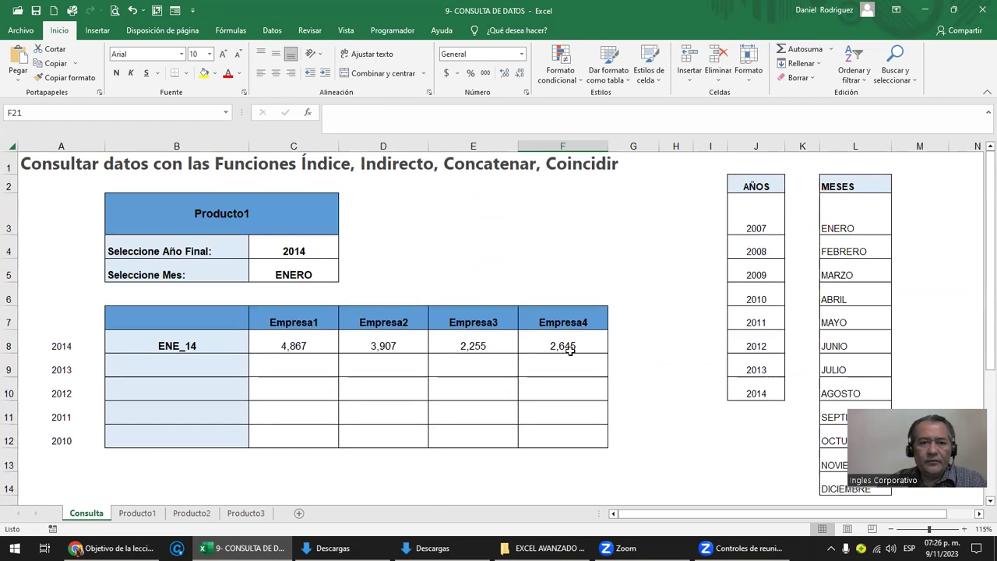
click(264, 210)
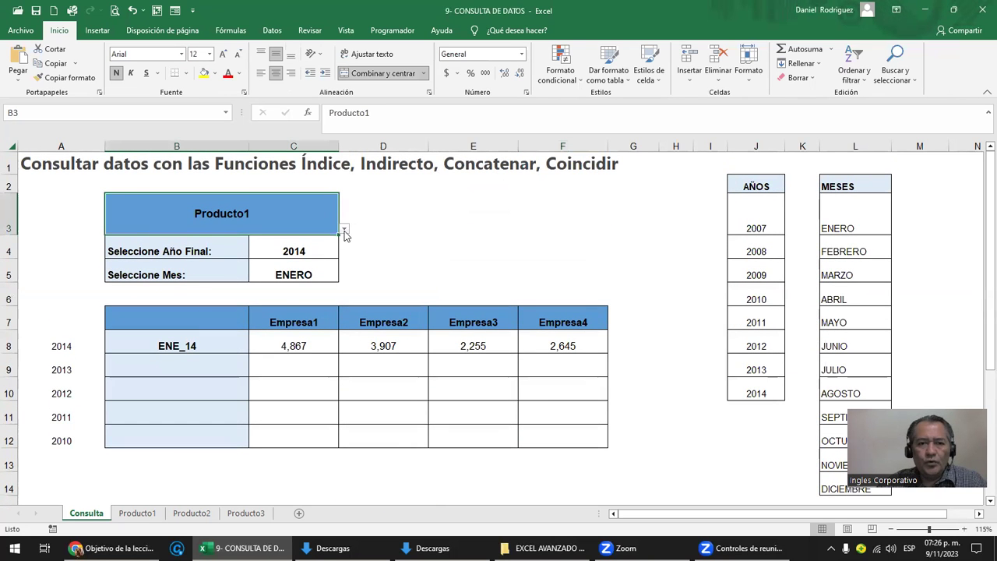
click(343, 228)
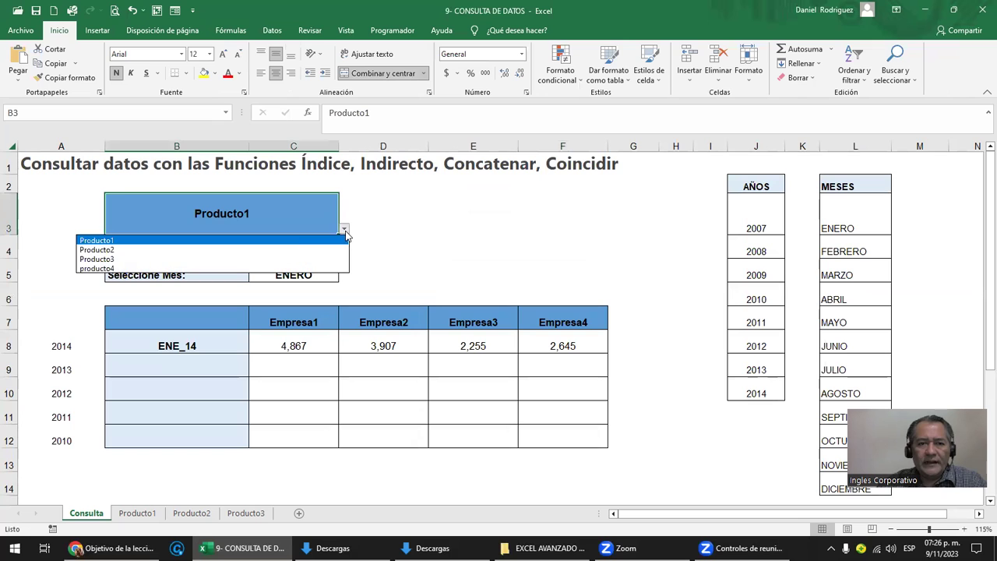
click(264, 248)
Step: Review the INDIRECTO and CONCATENAR arguments of the C8 INDICE formula
mouse_move(207, 323)
mouse_down()
mouse_move(499, 416)
mouse_move(541, 441)
mouse_up()
click(322, 336)
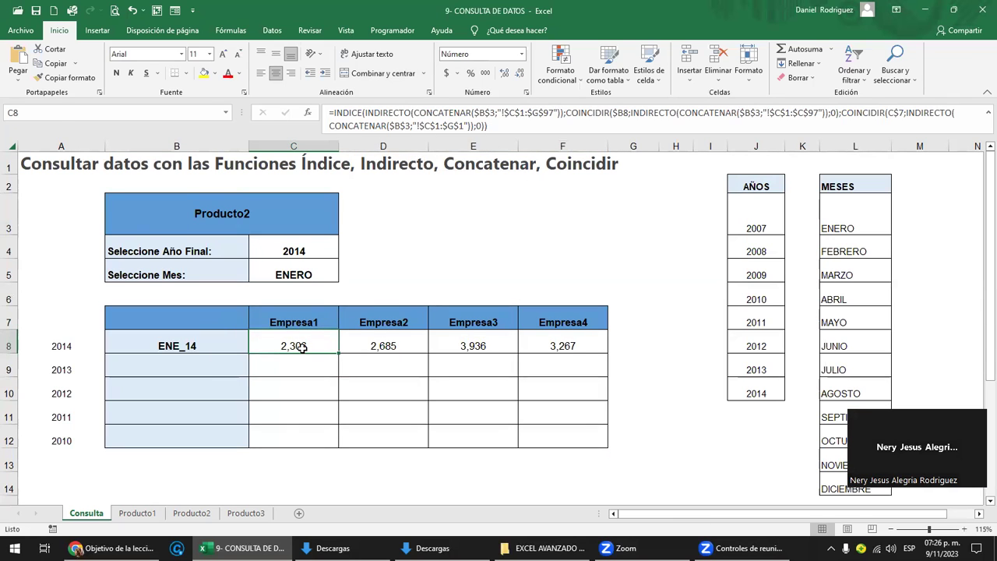
double_click(302, 348)
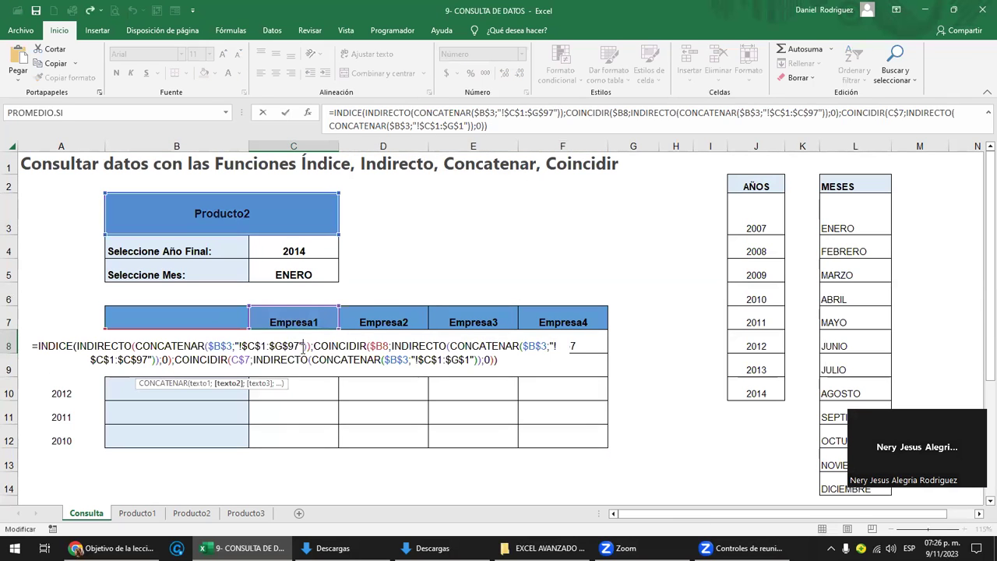
click(219, 346)
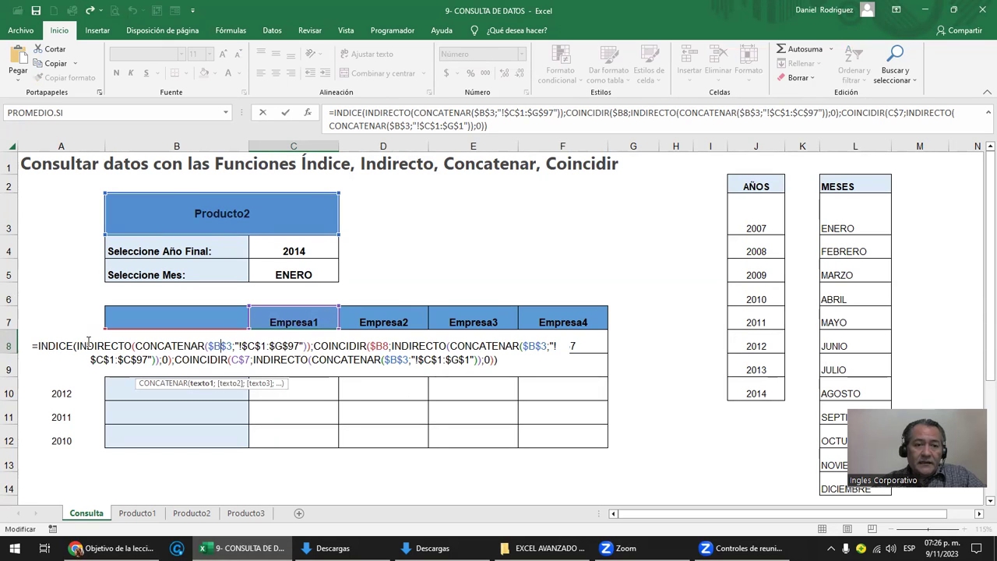
drag(78, 346, 313, 347)
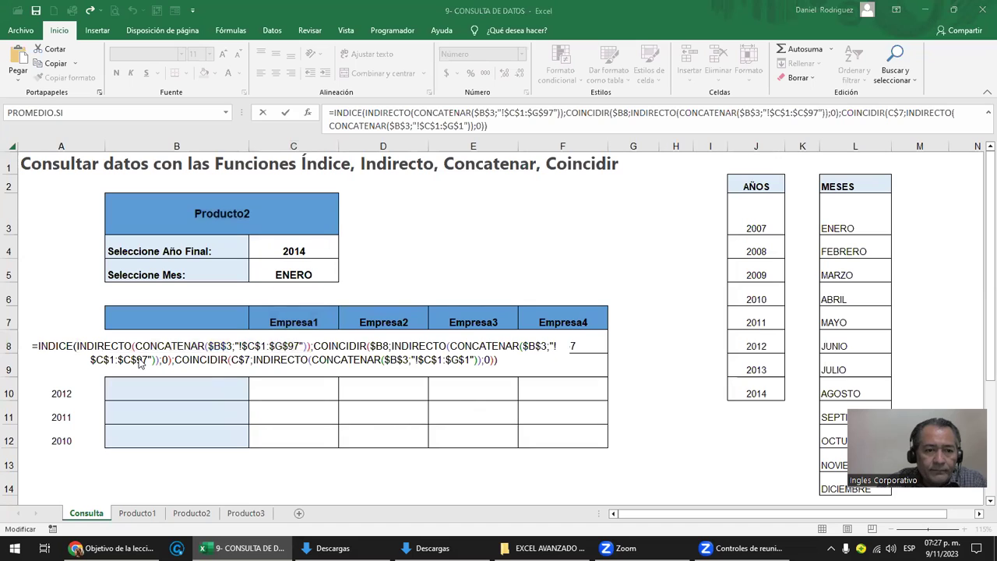
double_click(78, 345)
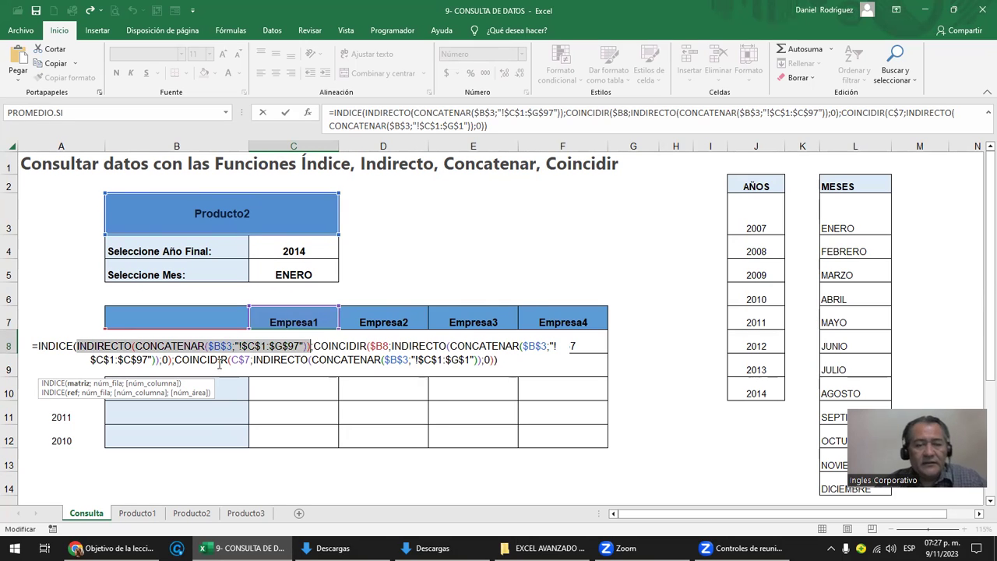
key(Escape)
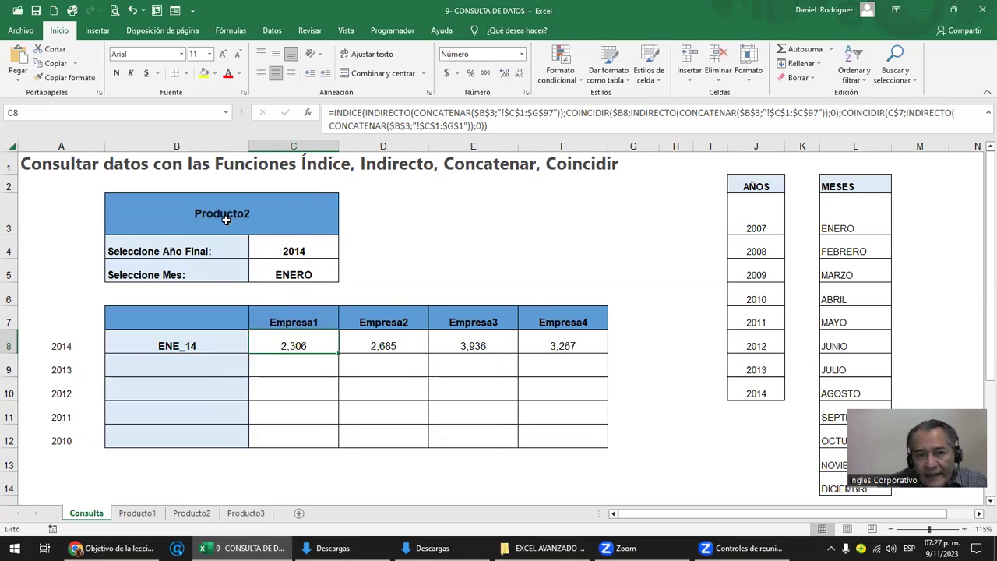
Step: Open C8's formula to review its INDICE over $C$1:$G$97 with two COINCIDIR lookups
click(222, 218)
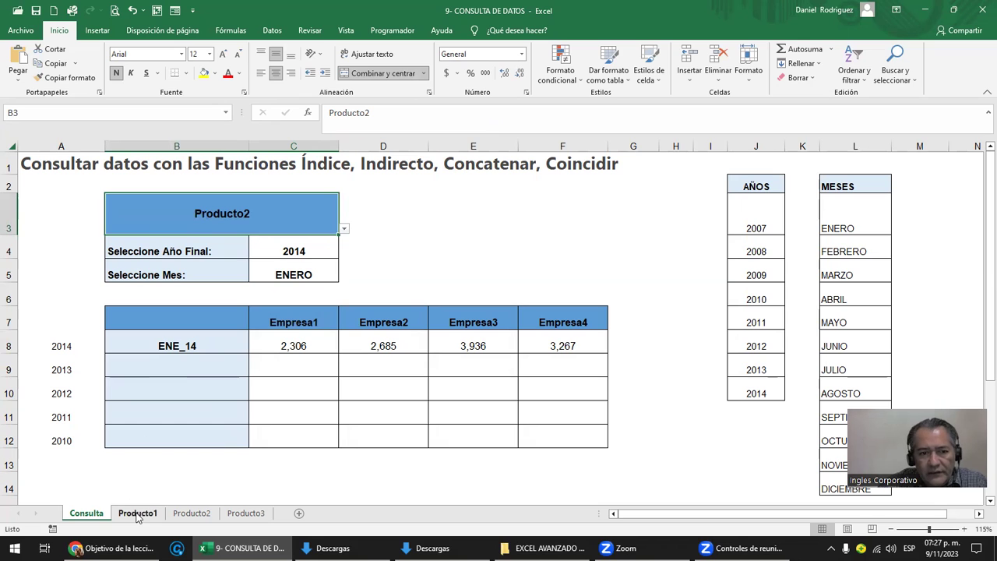
click(291, 350)
double_click(289, 345)
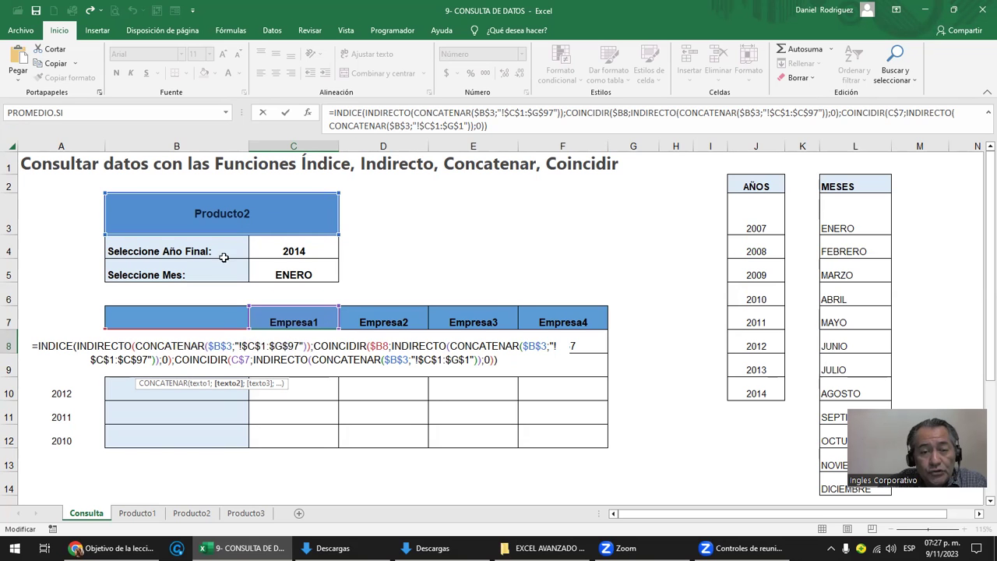
key(Return)
Step: On Producto2, clear the Año filter and turn off AutoFilter with Ctrl+Shift+L
click(191, 513)
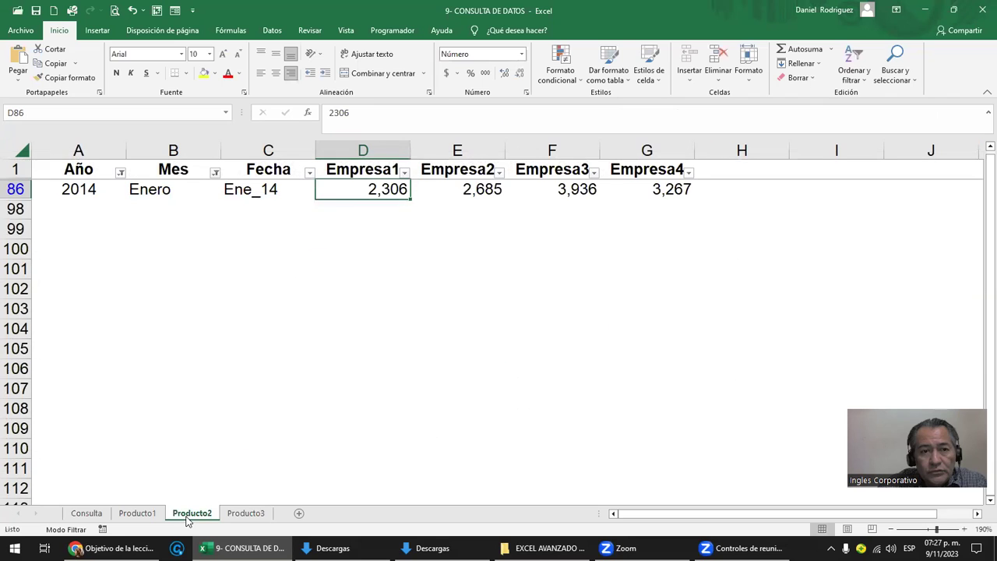
click(120, 173)
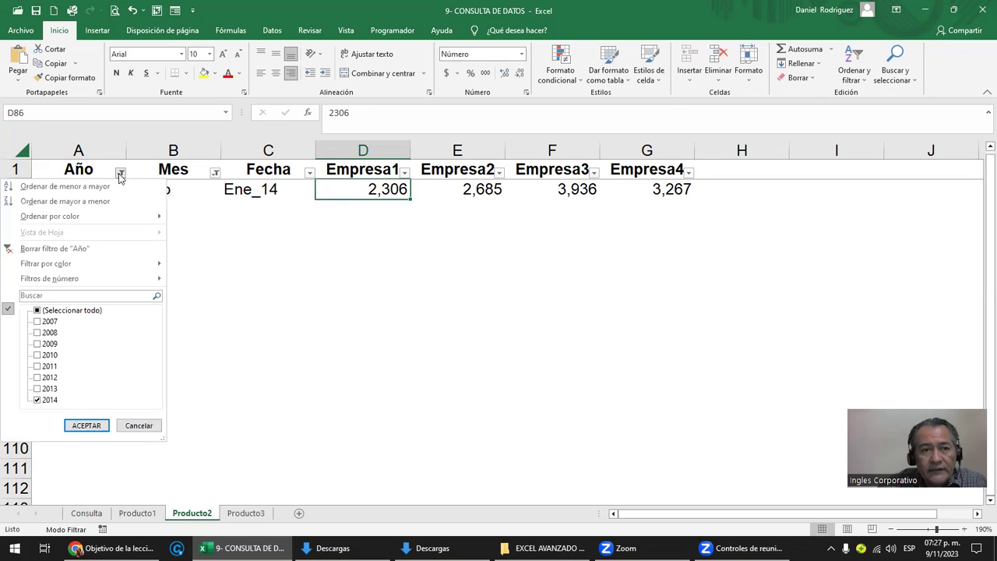
click(79, 248)
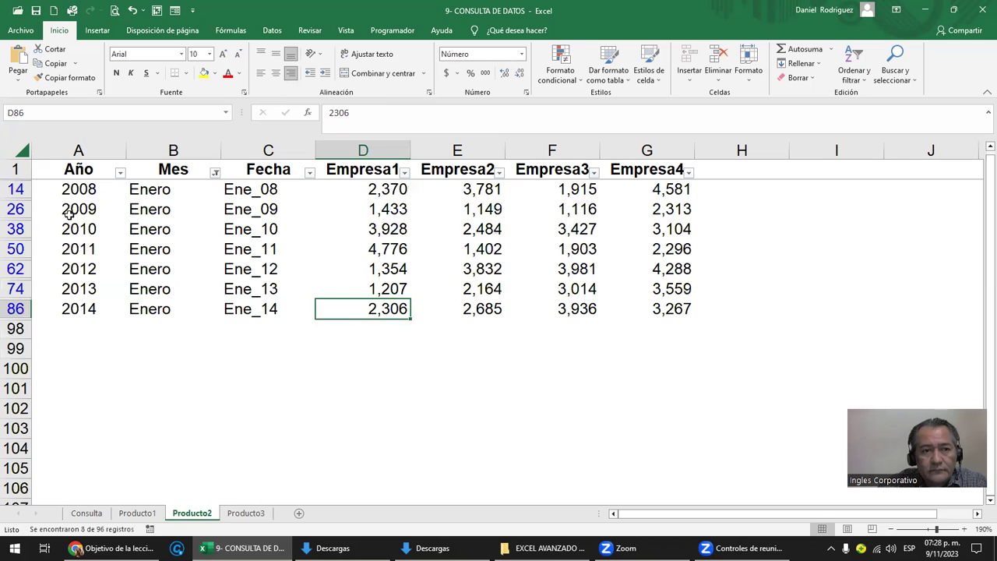
click(74, 189)
click(89, 169)
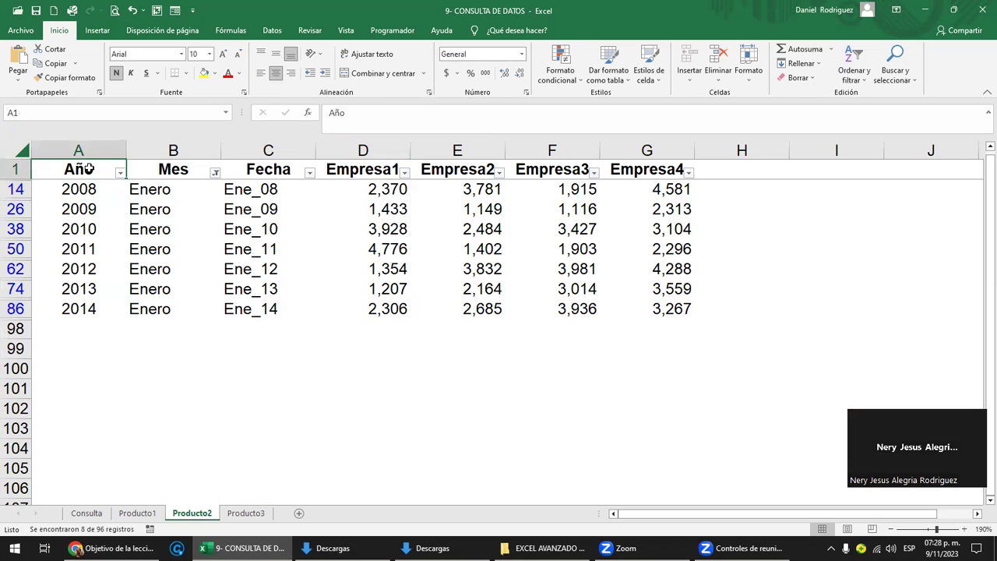
key(ctrl+shift+l)
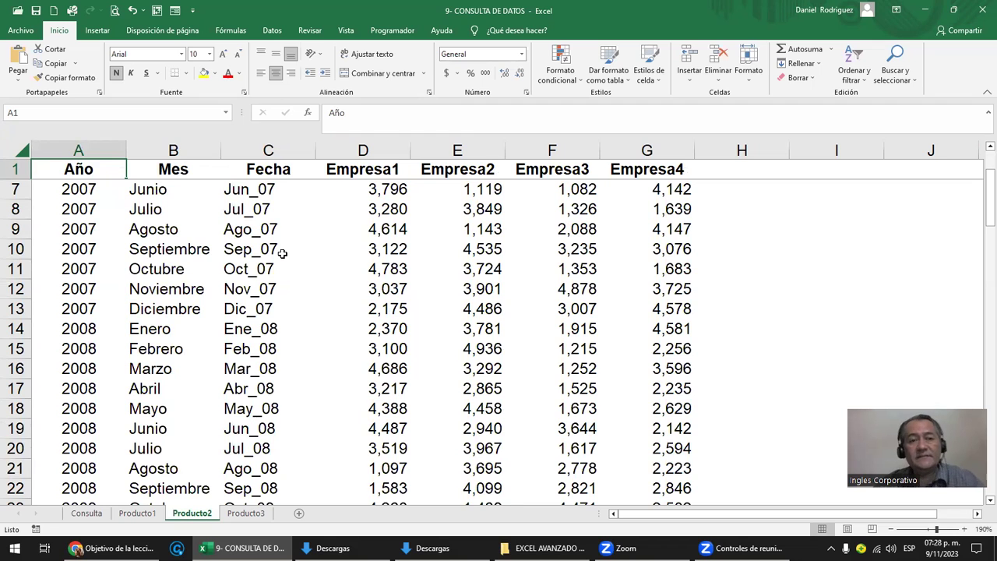
scroll(282, 253, up, 2)
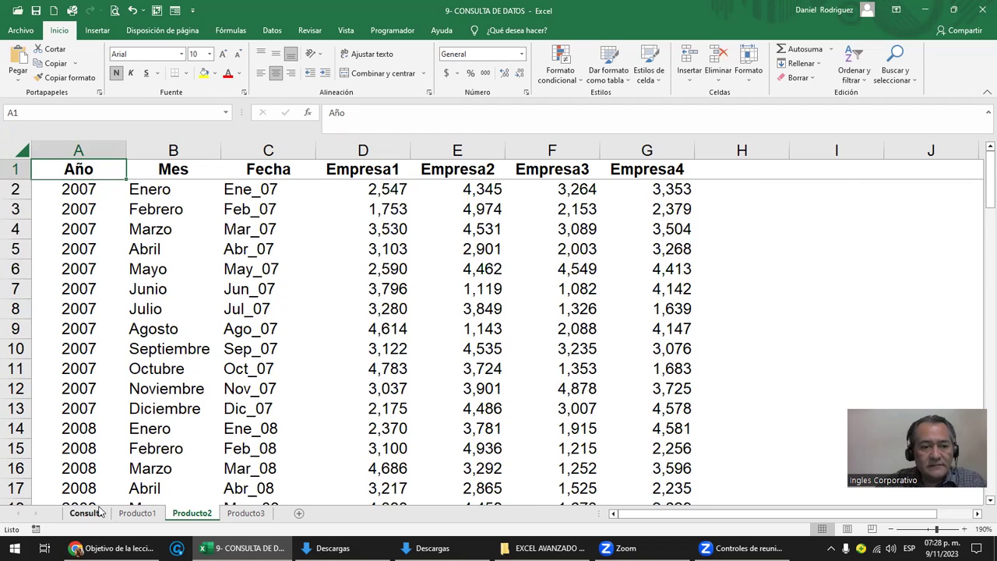
Step: Recheck the C8 formula on Consulta, then return to Producto2
click(94, 512)
double_click(310, 345)
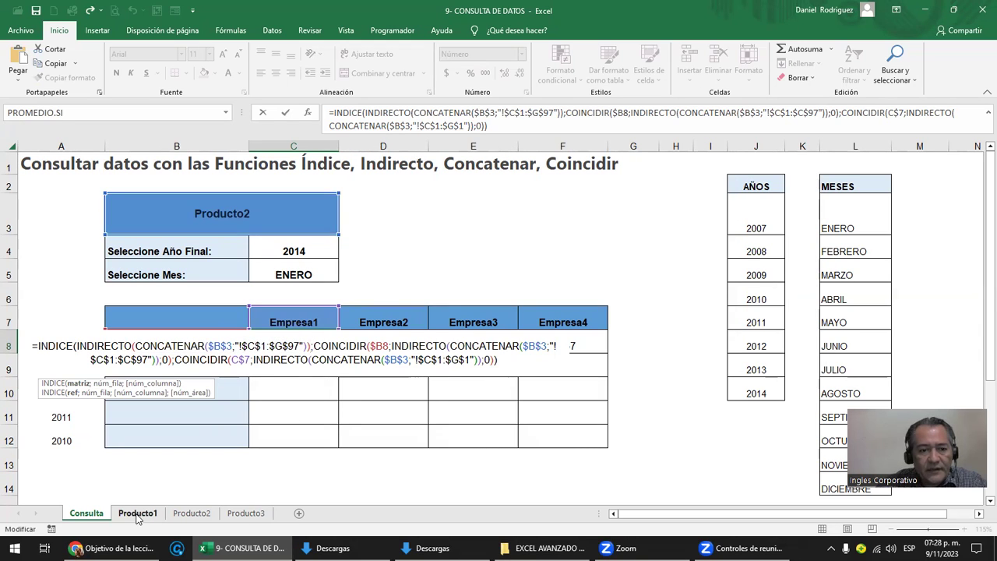
click(193, 512)
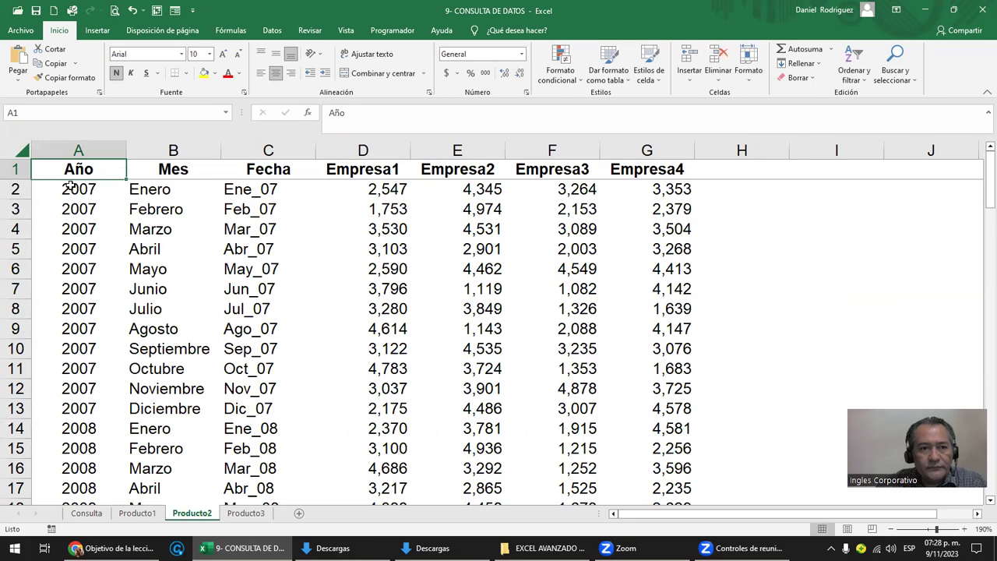
Step: Select the Producto2 data from C2 across to column G and down to the last row
click(254, 191)
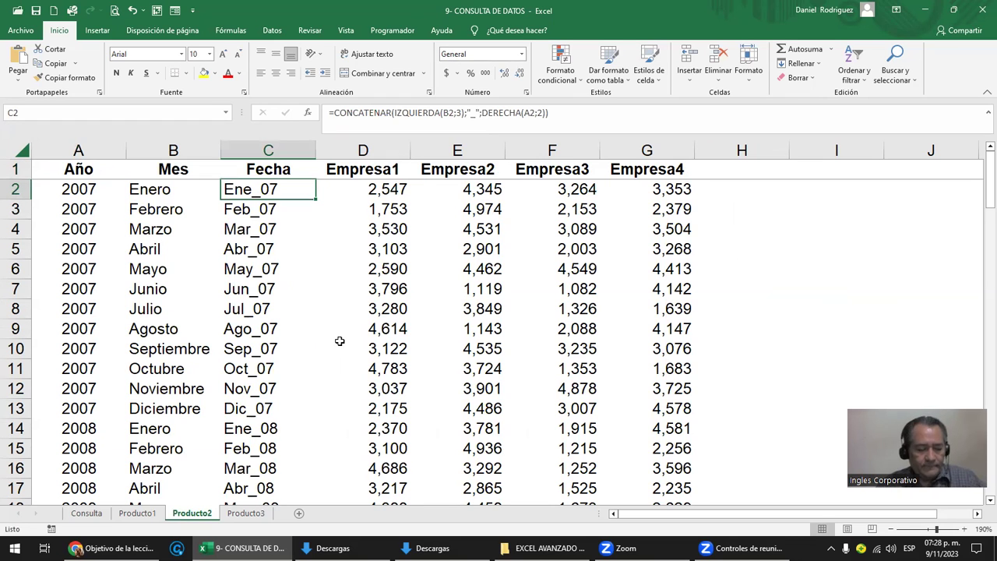
key(shift+Right)
key(shift+Left)
key(shift+Down)
key(shift+Down)
key(shift+Up)
key(shift+Right)
key(shift+Up)
key(shift+Right)
key(shift+Right)
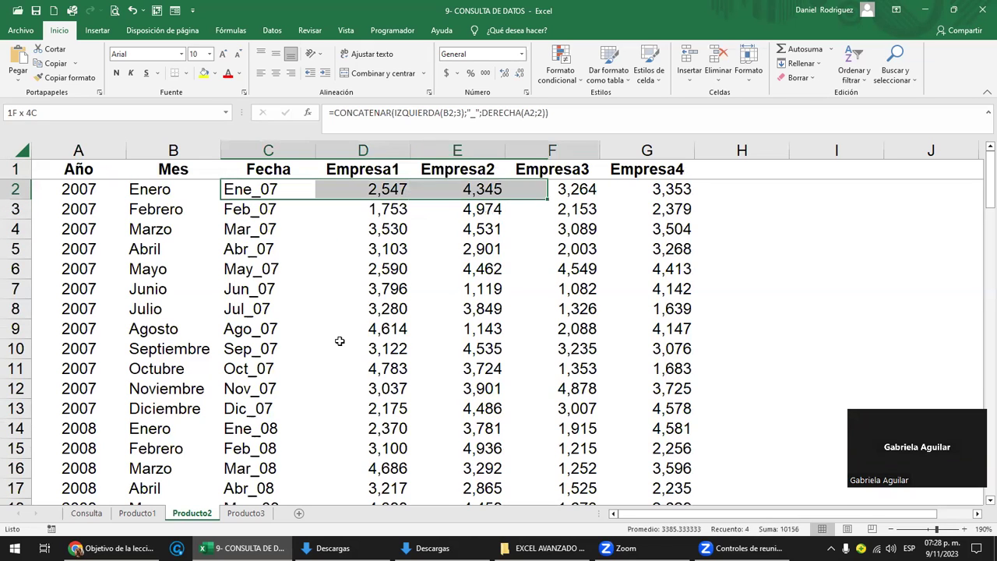
key(shift+Right)
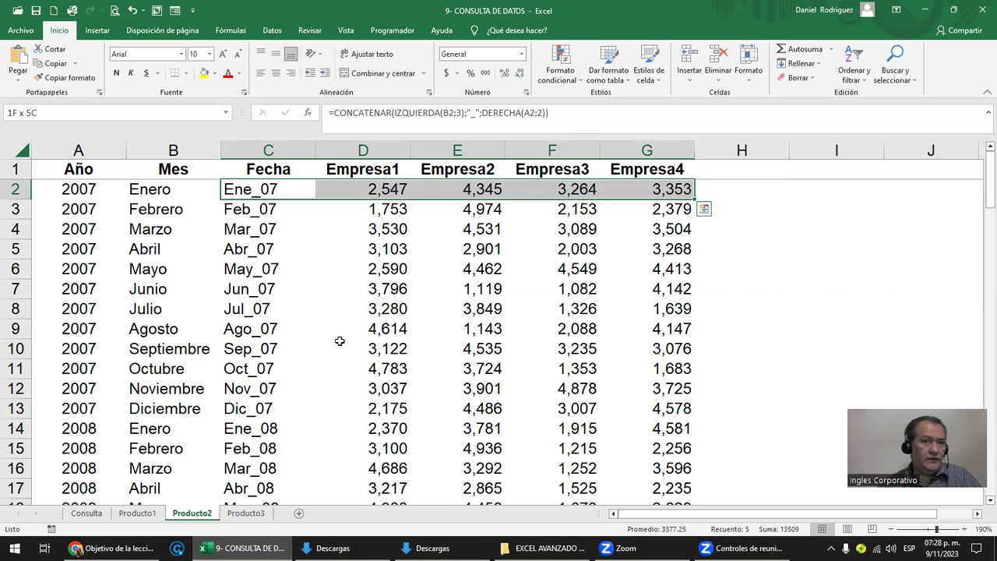
key(ctrl+shift+Down)
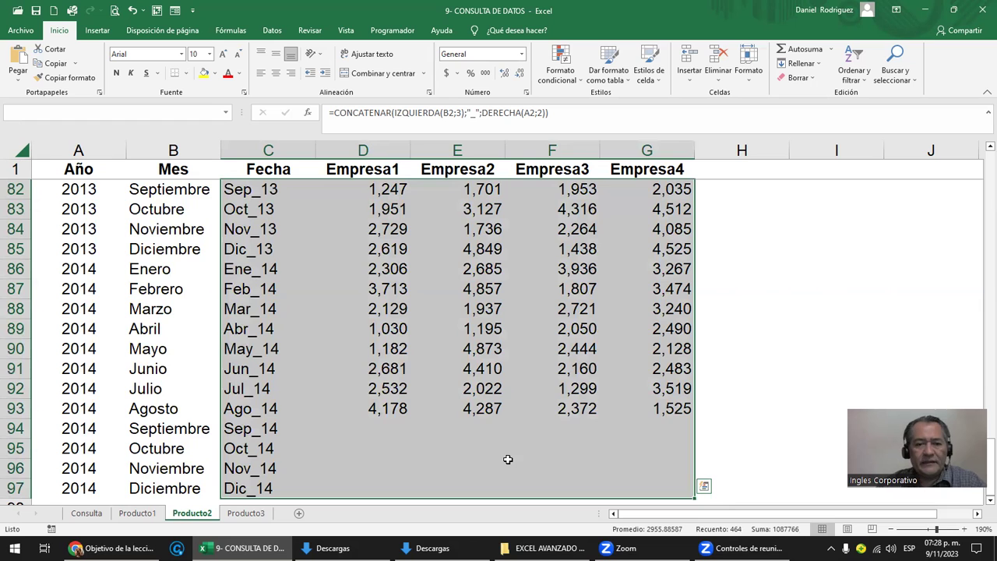
scroll(394, 373, down, 1)
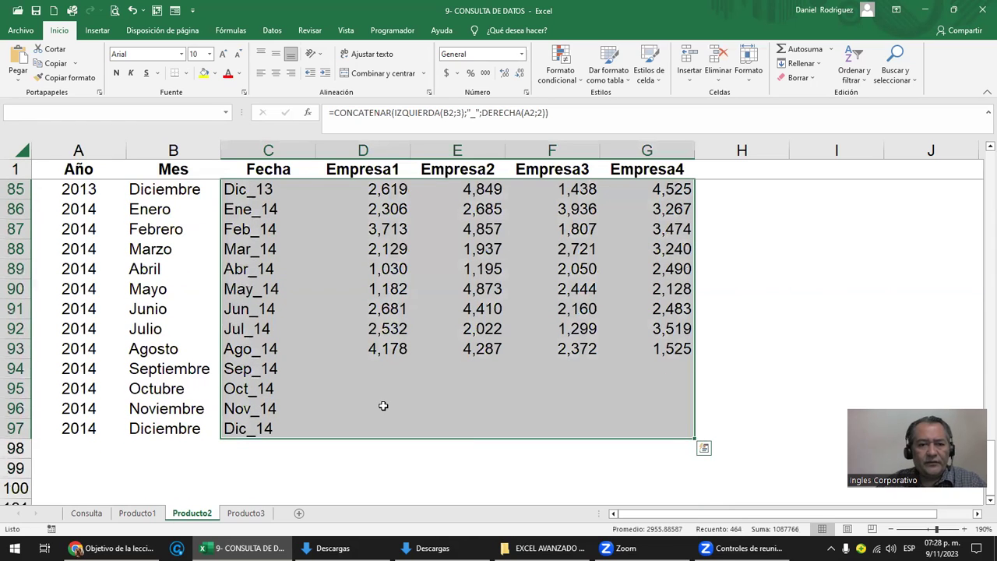
Step: Copy the June 2014 values D91:G91 into the empty rows D94:G97
drag(389, 307, 663, 308)
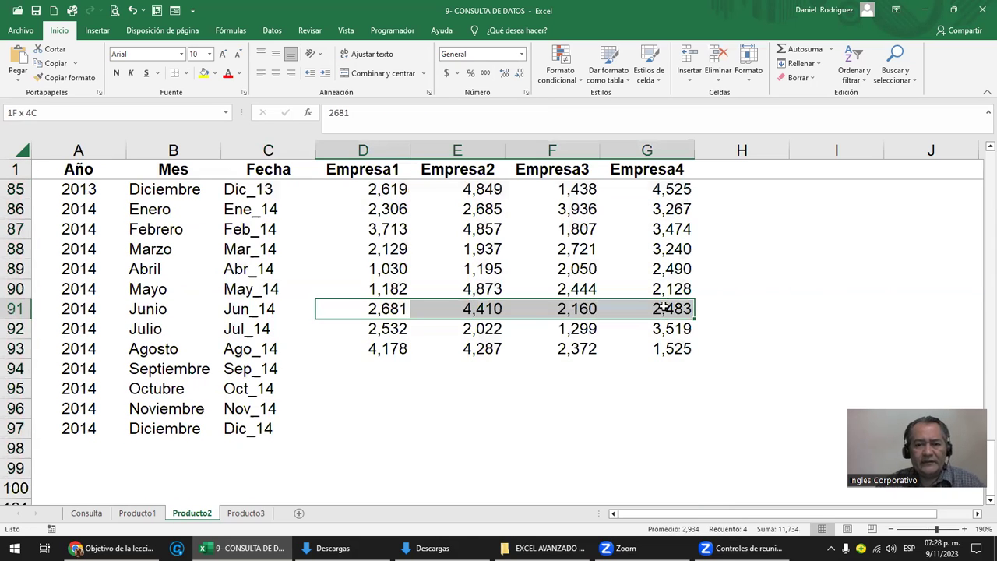
key(ctrl+c)
drag(366, 369, 648, 421)
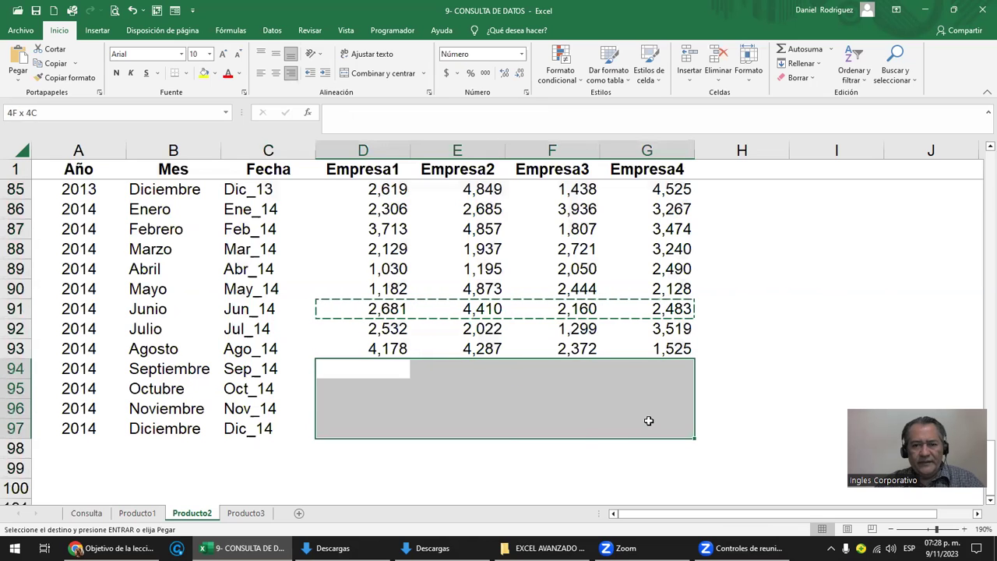
key(Return)
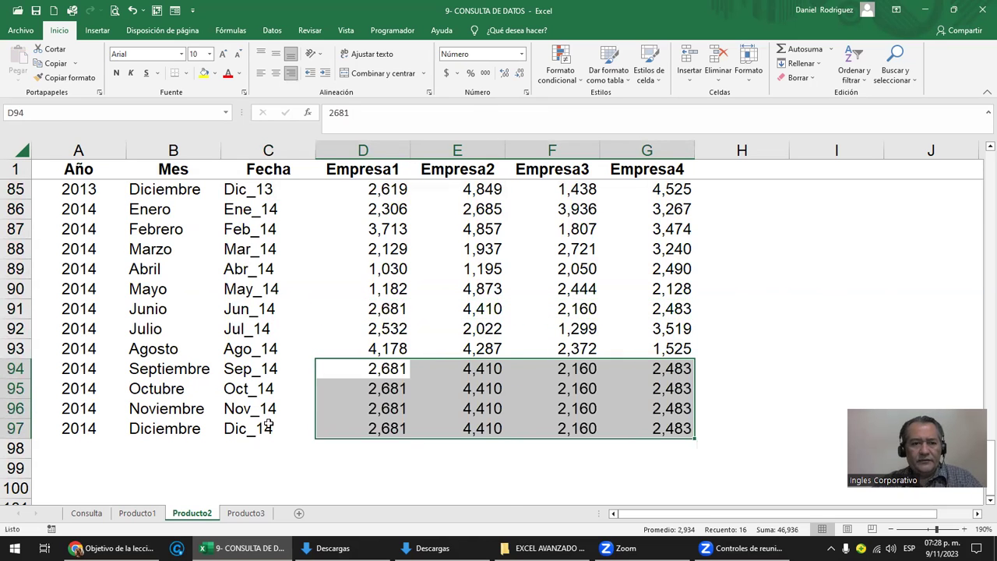
Step: Return to the top and inspect the CONCATENAR Fecha formula in C2 and column C
click(265, 427)
key(ctrl+Up)
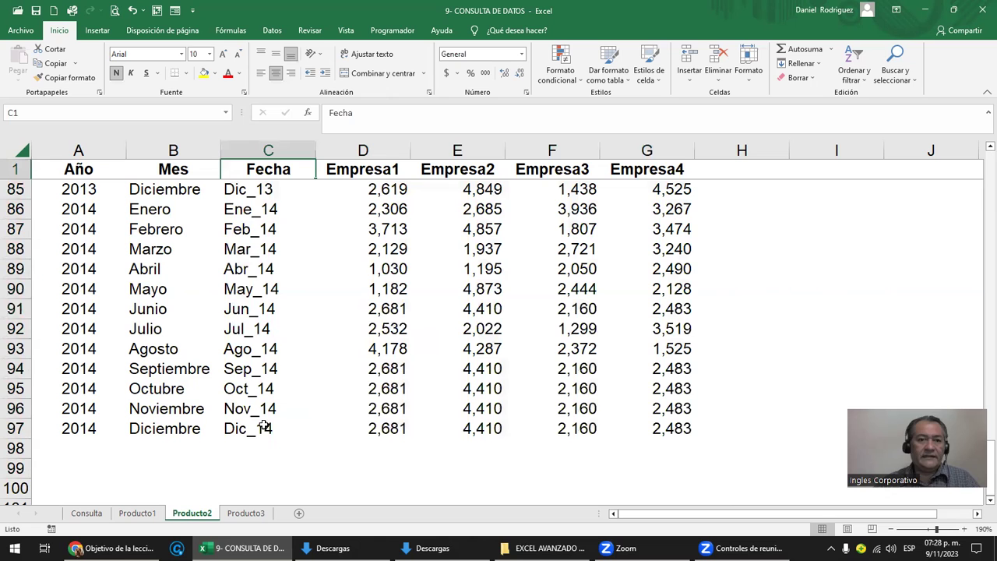
key(ctrl+Home)
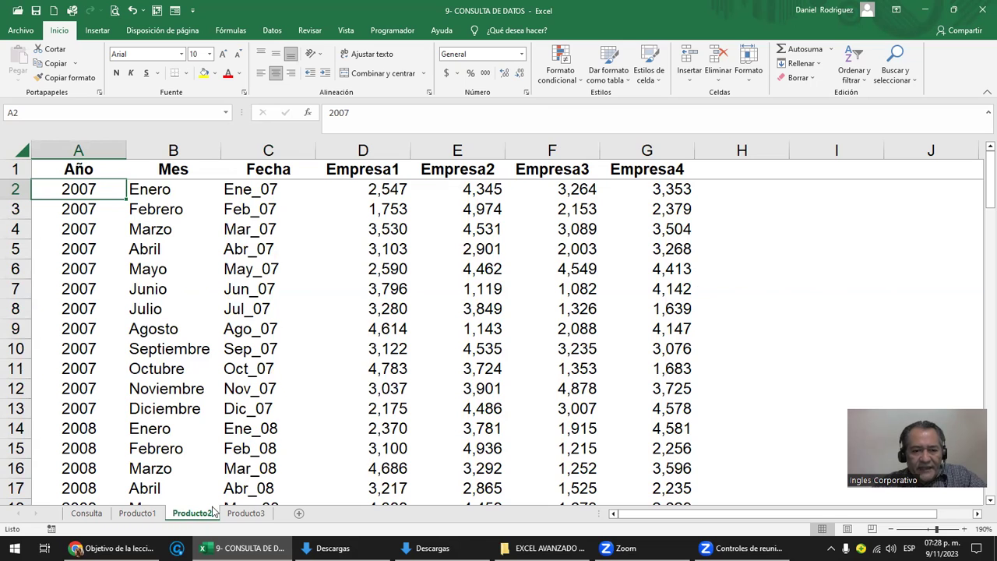
click(259, 194)
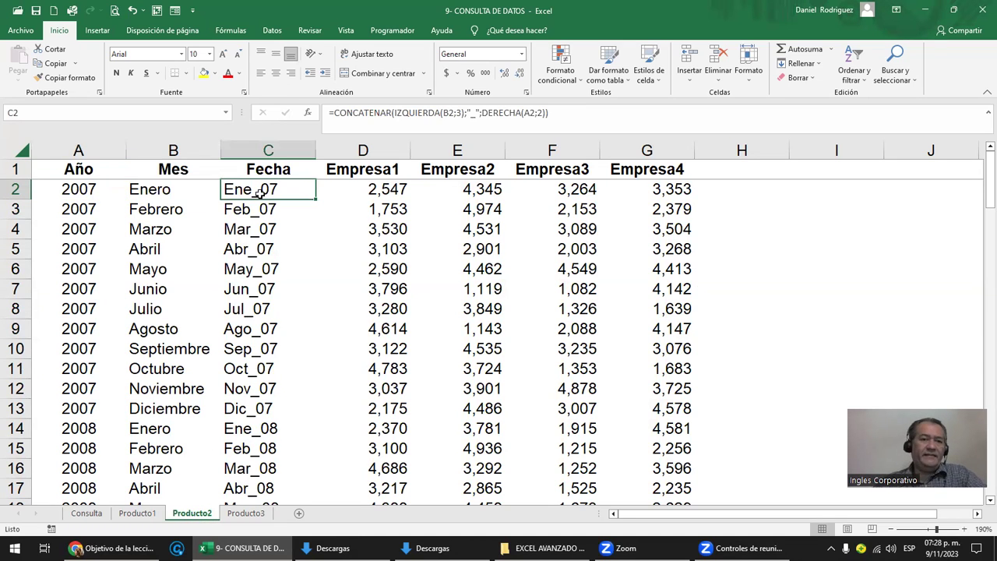
click(266, 146)
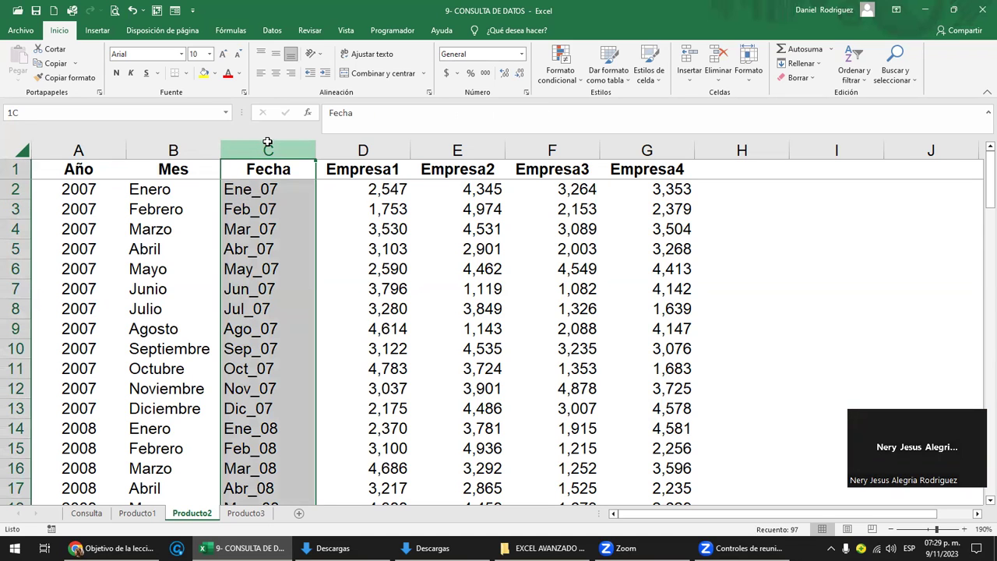
drag(267, 142, 661, 169)
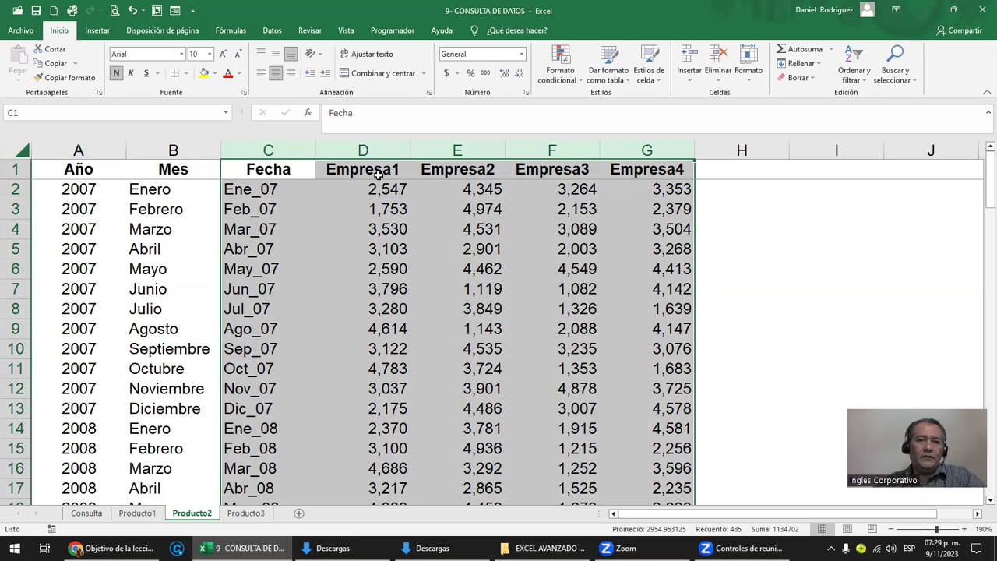
click(374, 170)
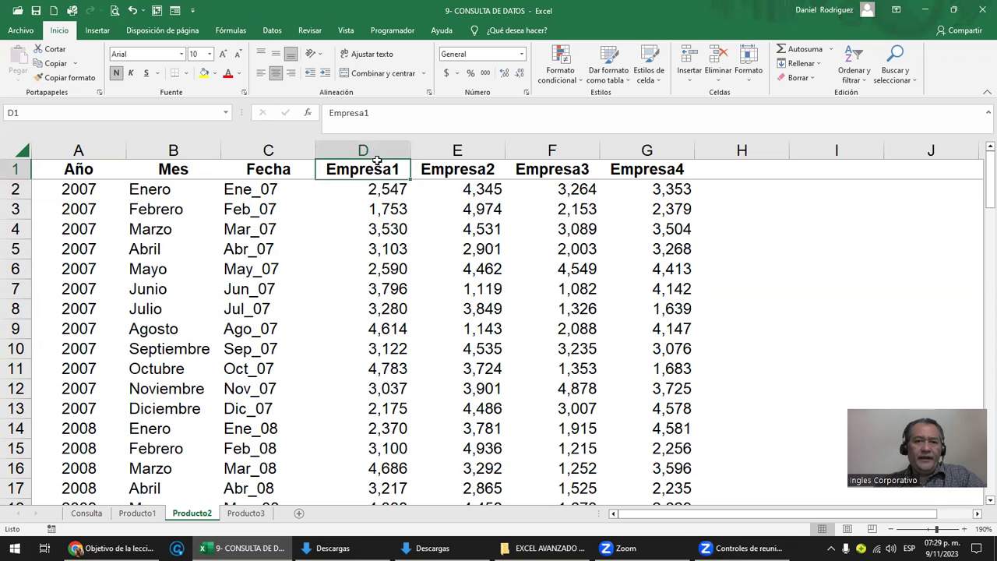
click(376, 156)
click(566, 142)
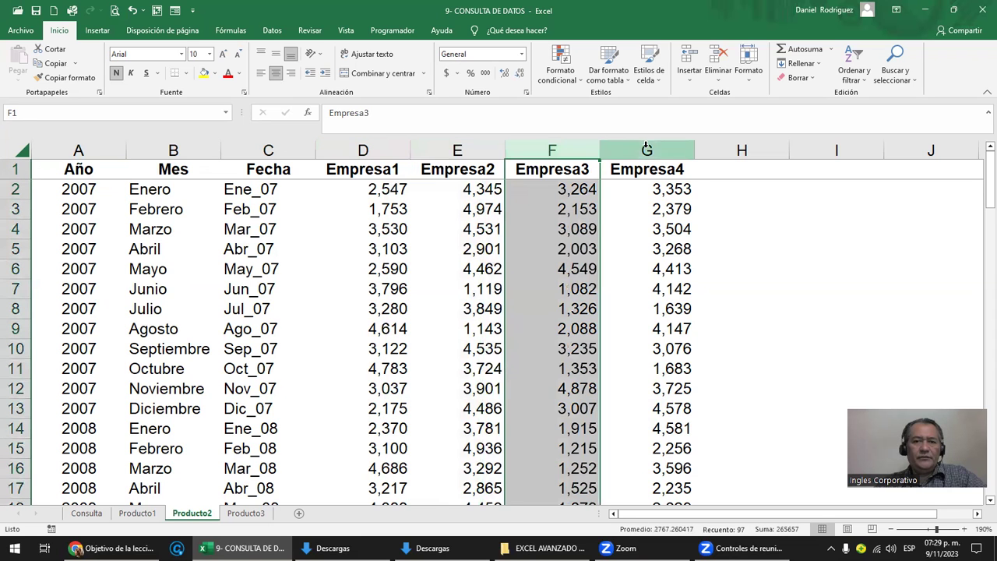
click(644, 146)
click(366, 150)
click(457, 148)
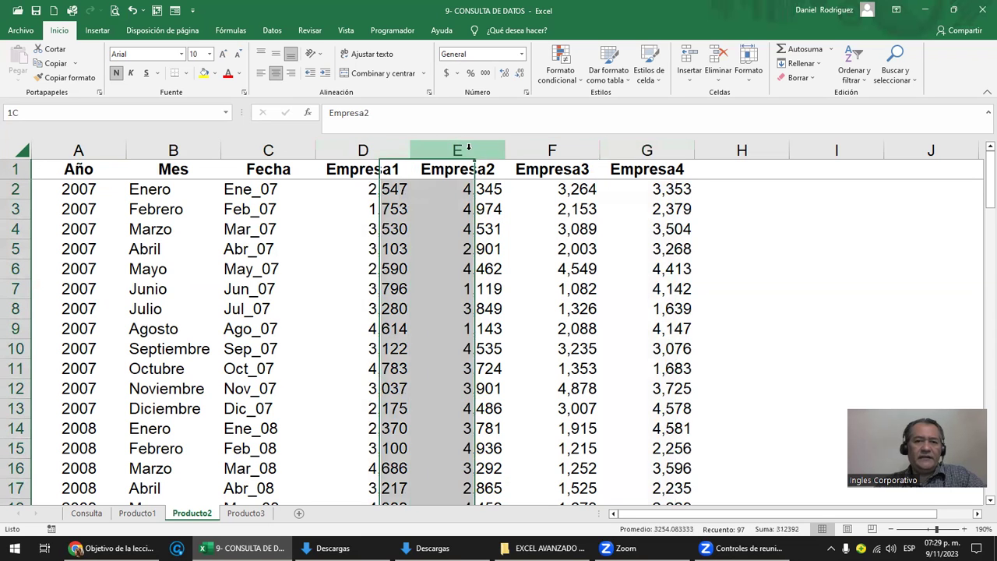
click(552, 147)
click(634, 145)
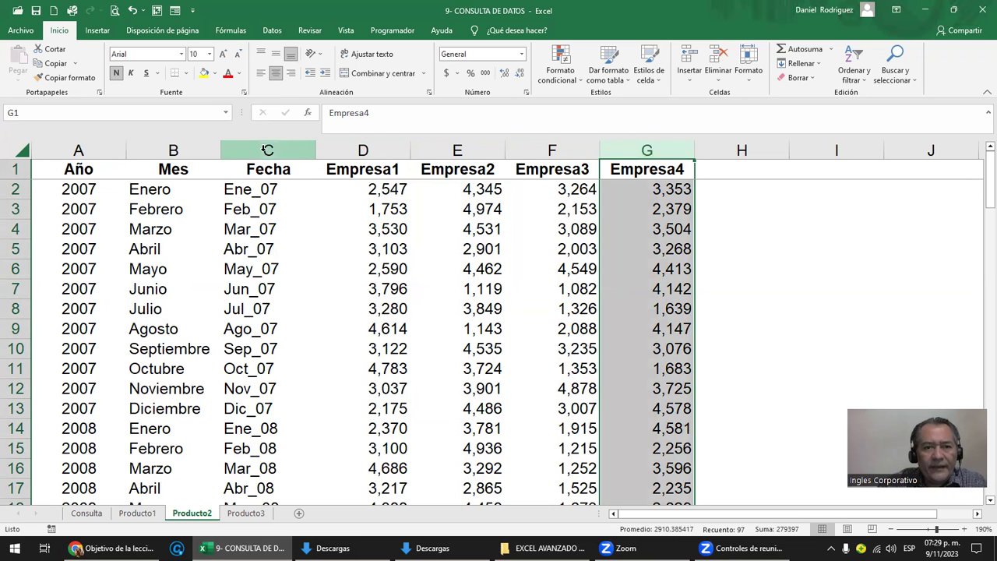
drag(268, 150, 633, 135)
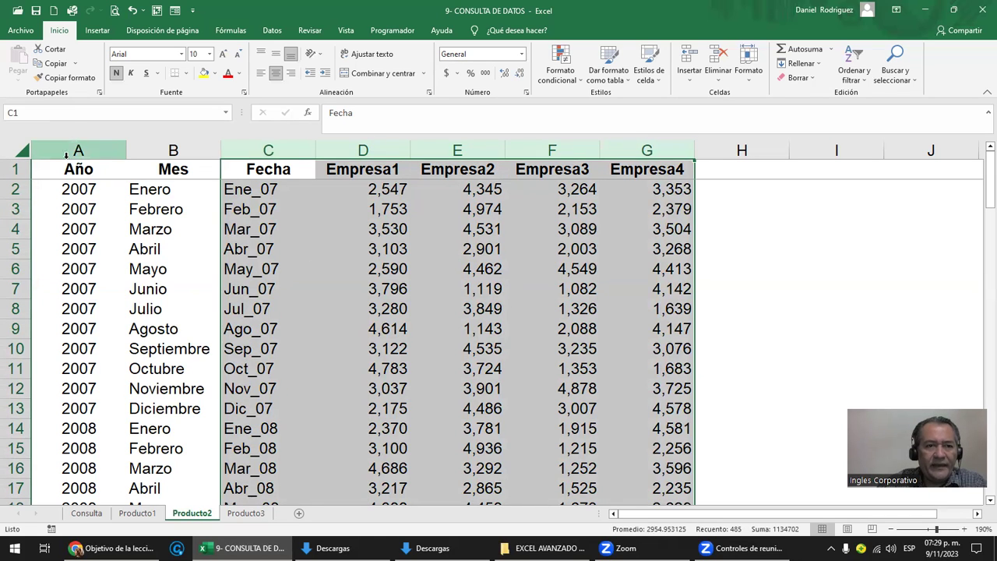
Step: On the Consulta sheet, enter =B3 in E4 so it shows Producto2, then review C8's formula
click(96, 514)
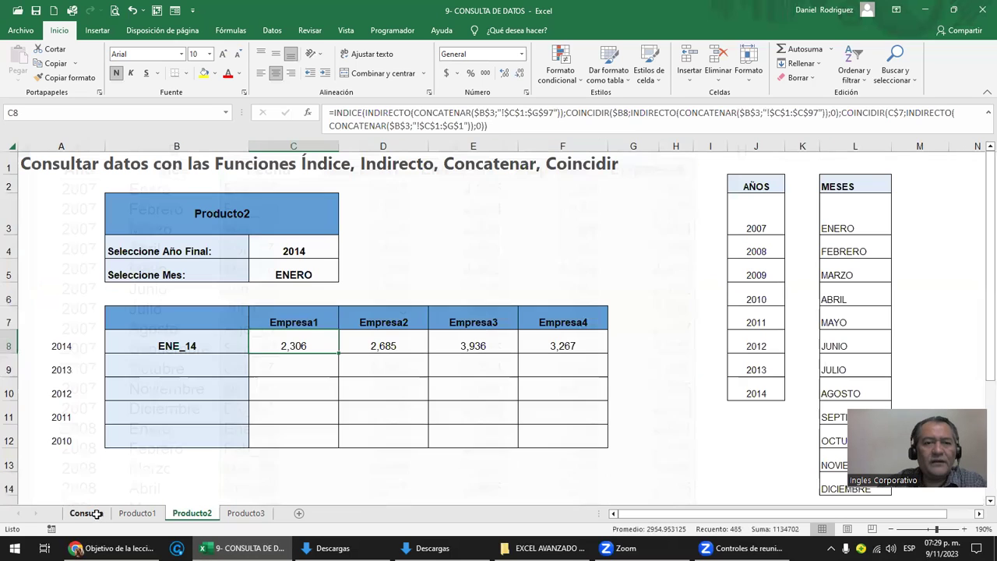
click(446, 243)
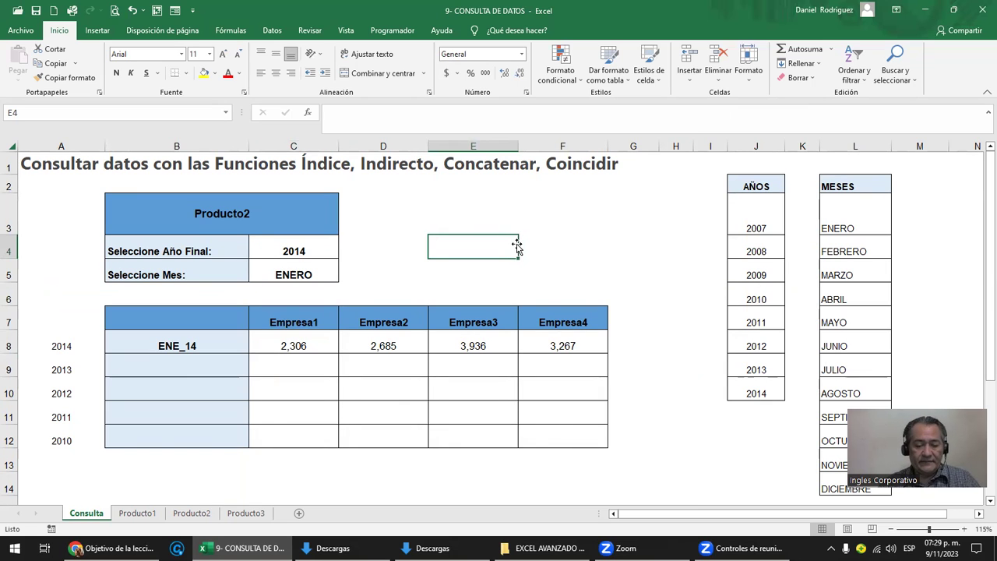
text(=)
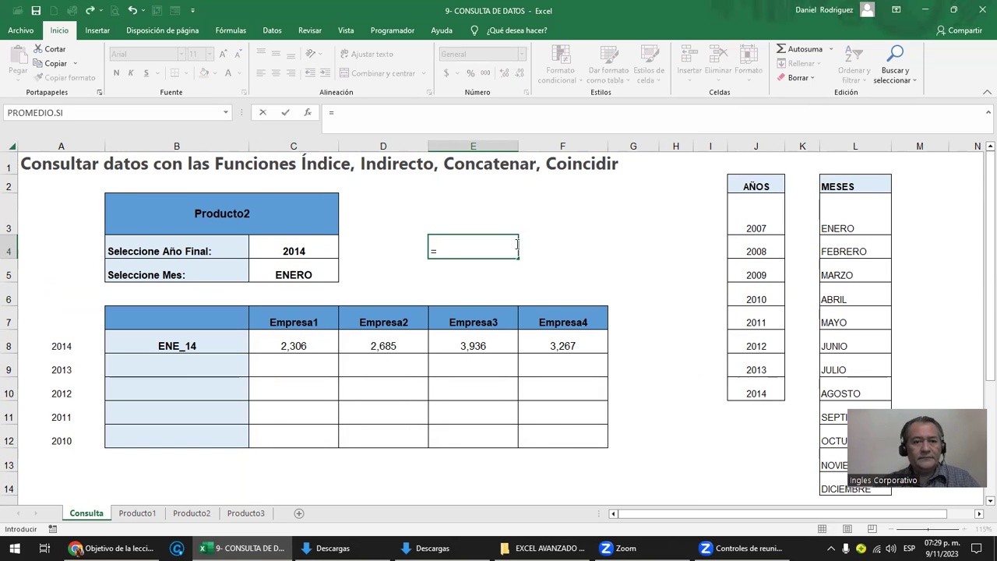
click(298, 213)
key(Return)
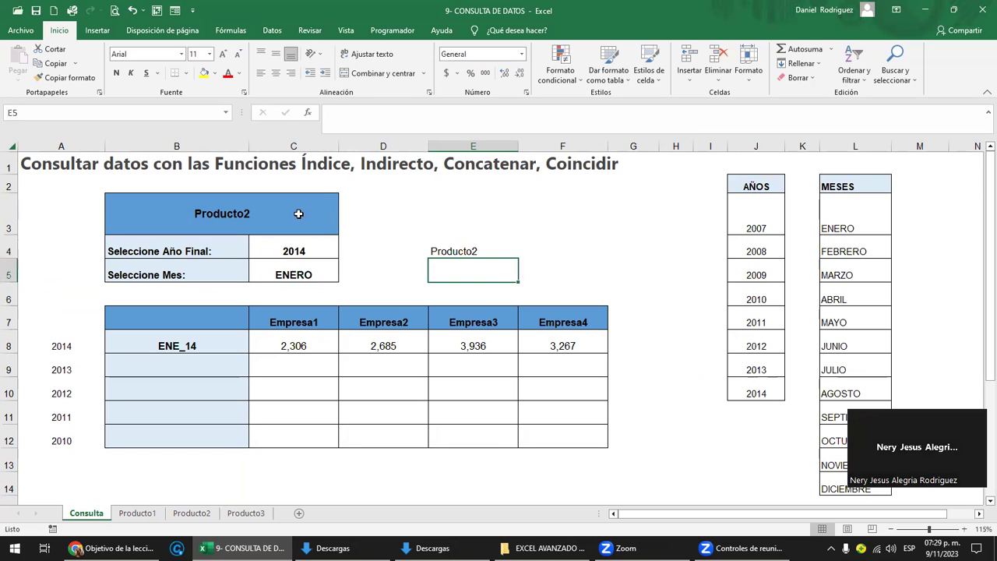
key(Up)
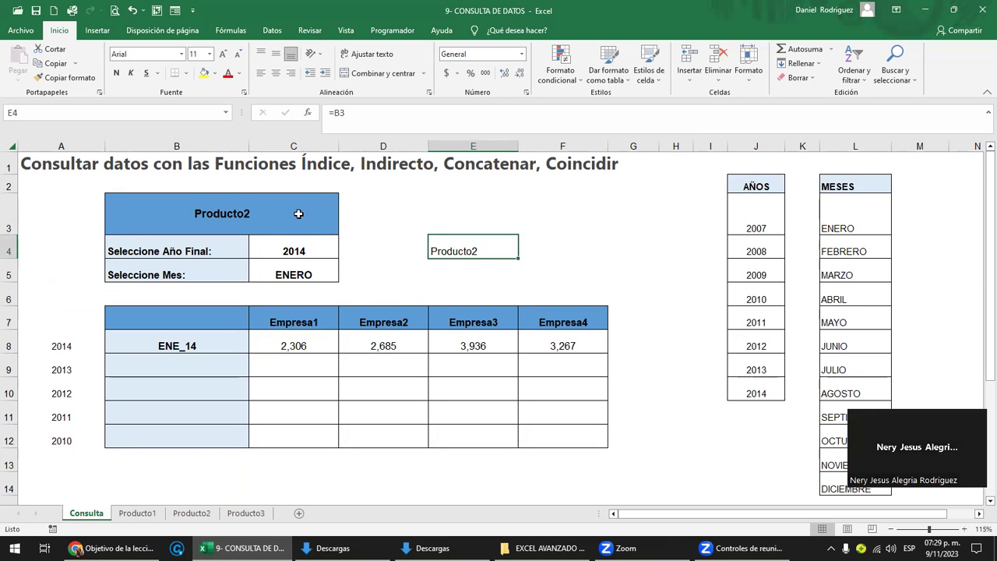
double_click(300, 347)
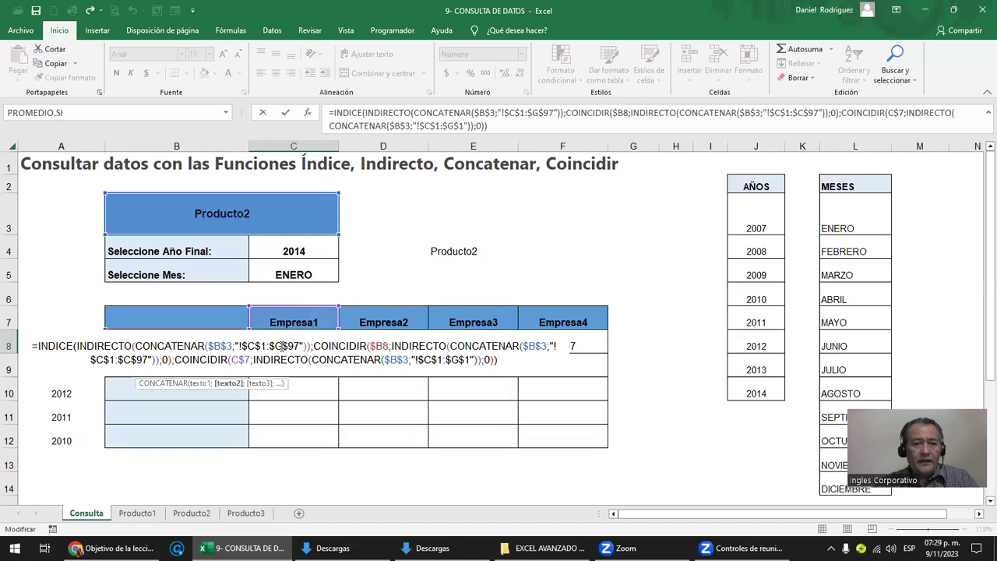
click(466, 265)
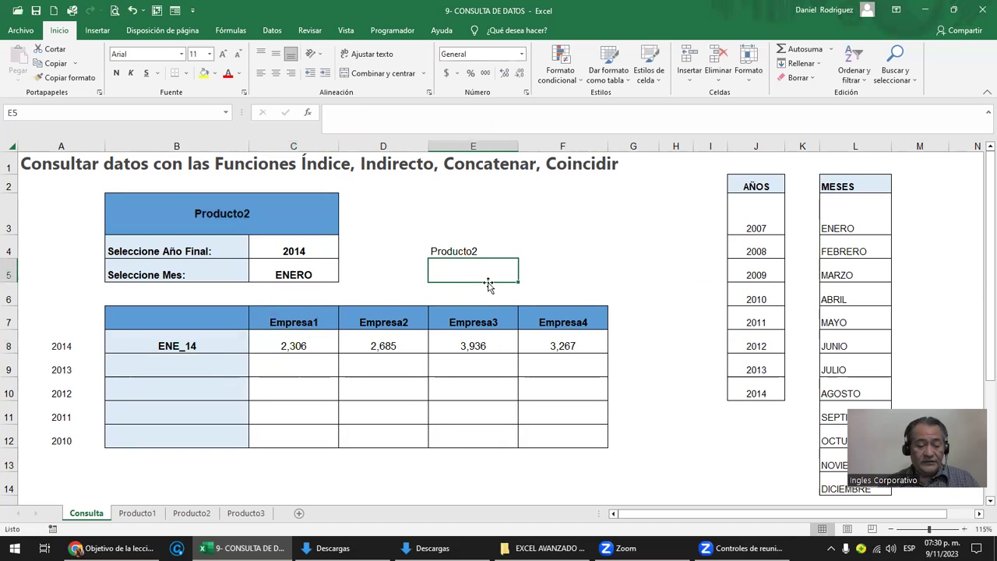
Step: Enter the range text C3:G97 in cell E5
text(C3:)
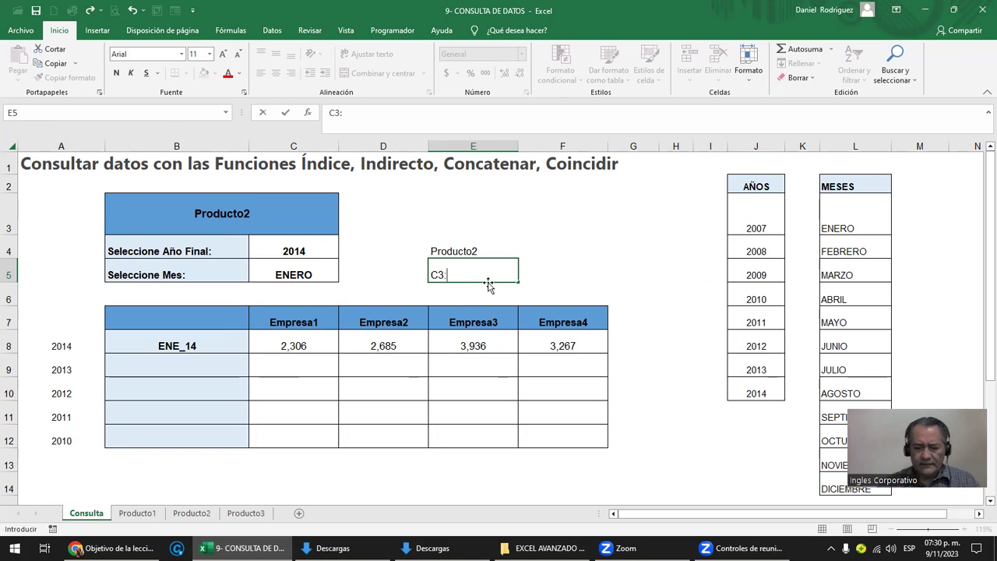
text(G97)
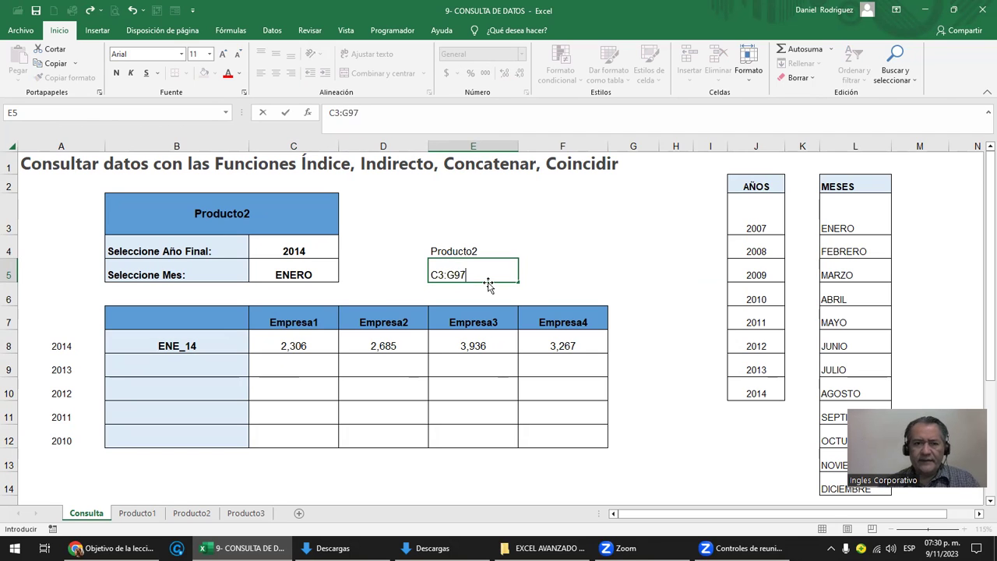
key(Return)
click(448, 271)
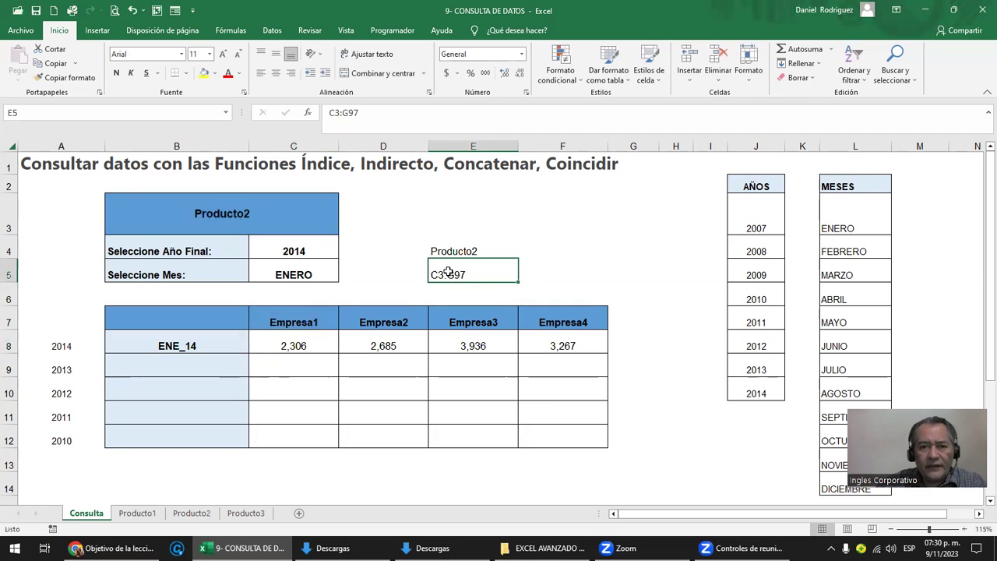
Step: Review the B8 CONCATENAR formula and the INDIRECTO part of the C8 lookup formula
double_click(184, 346)
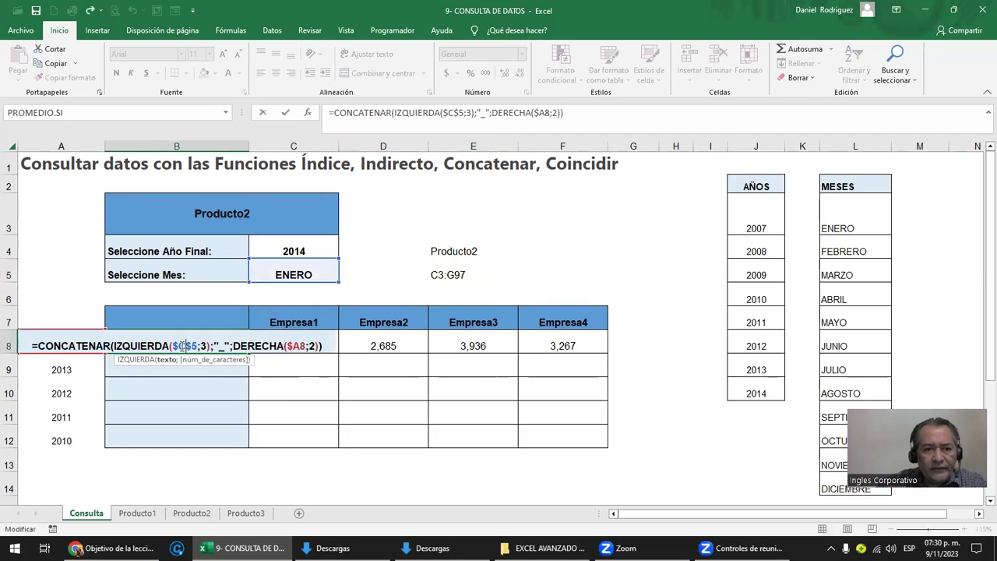
key(Escape)
double_click(305, 346)
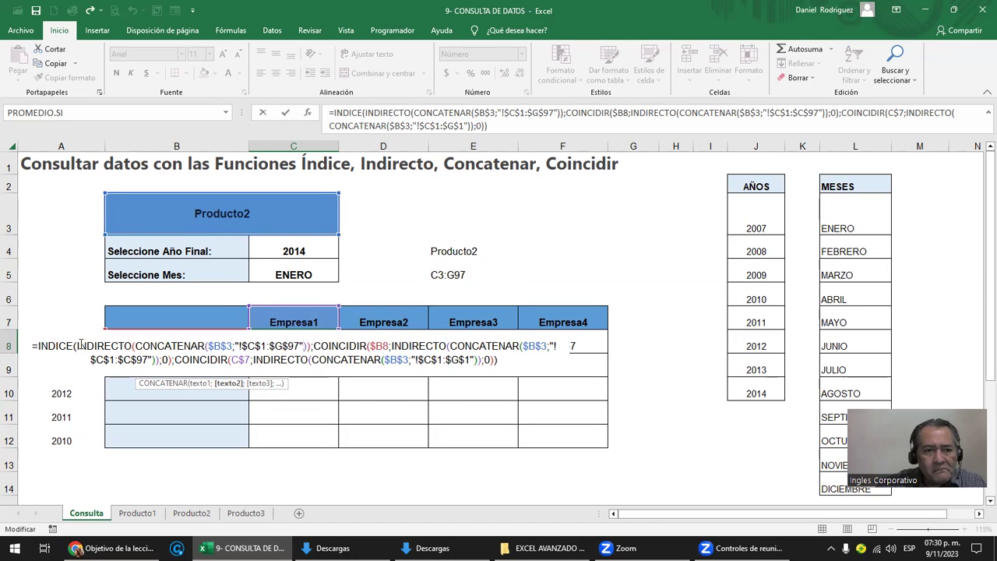
drag(76, 345, 133, 346)
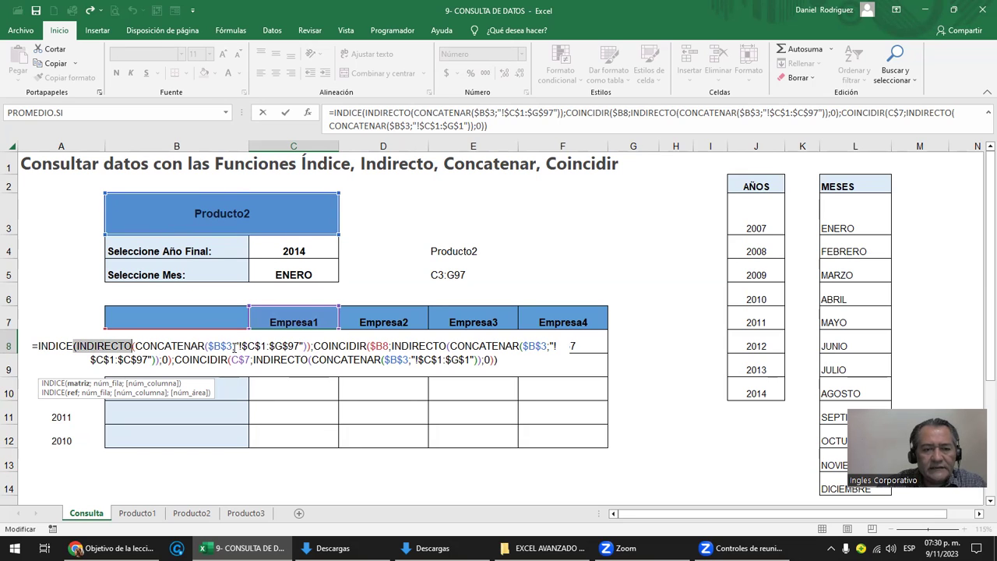
key(ctrl+Return)
click(546, 259)
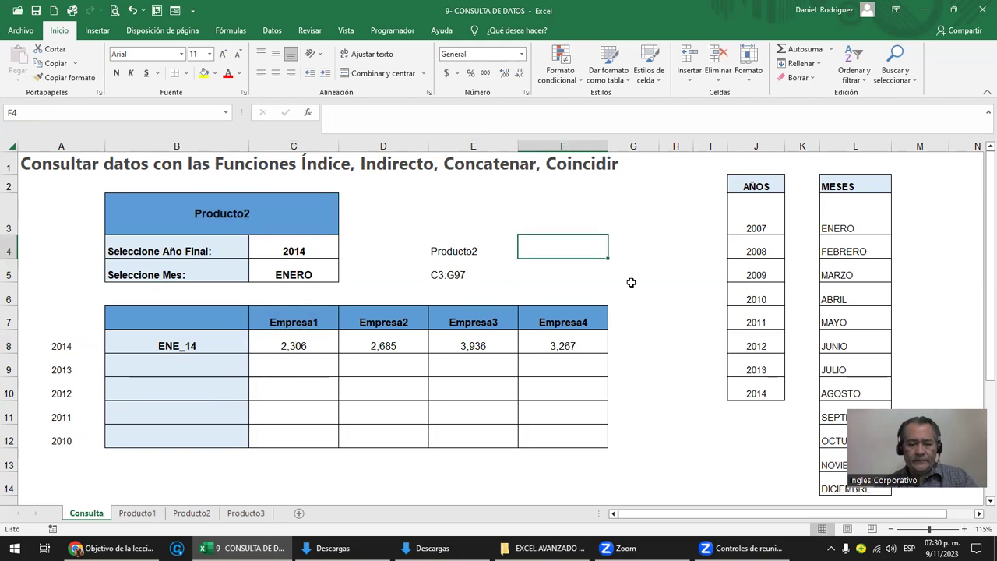
Step: Enter =E4&E5 in F4 so it reads Producto2C3:G97, then reopen C8's formula
text(=)
key(Left)
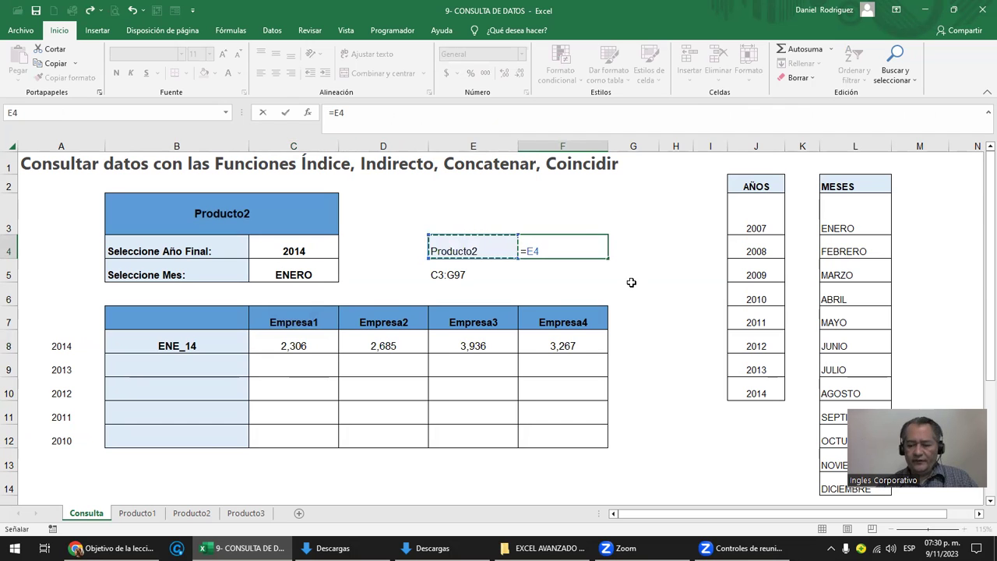
text($)
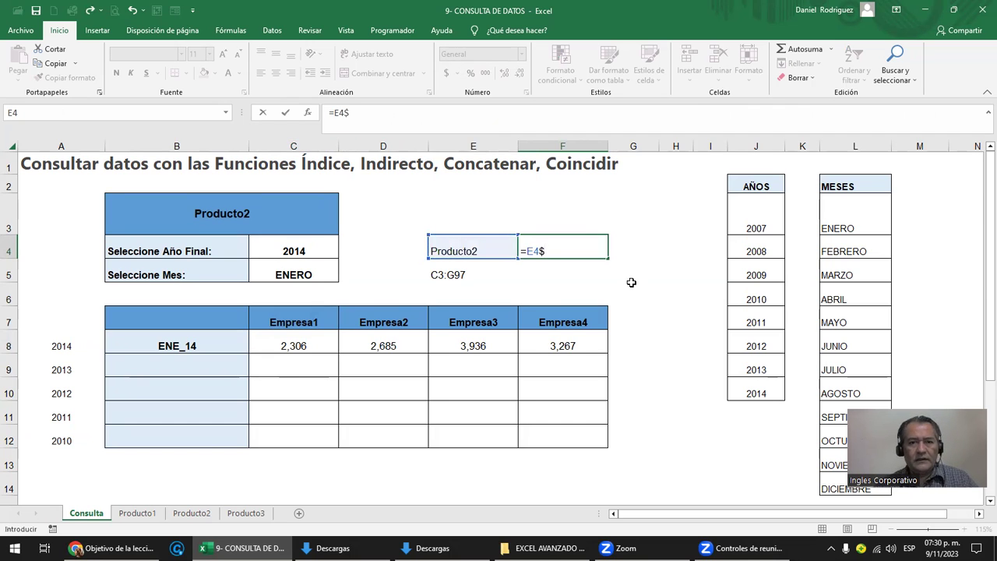
key(Return)
key(Return)
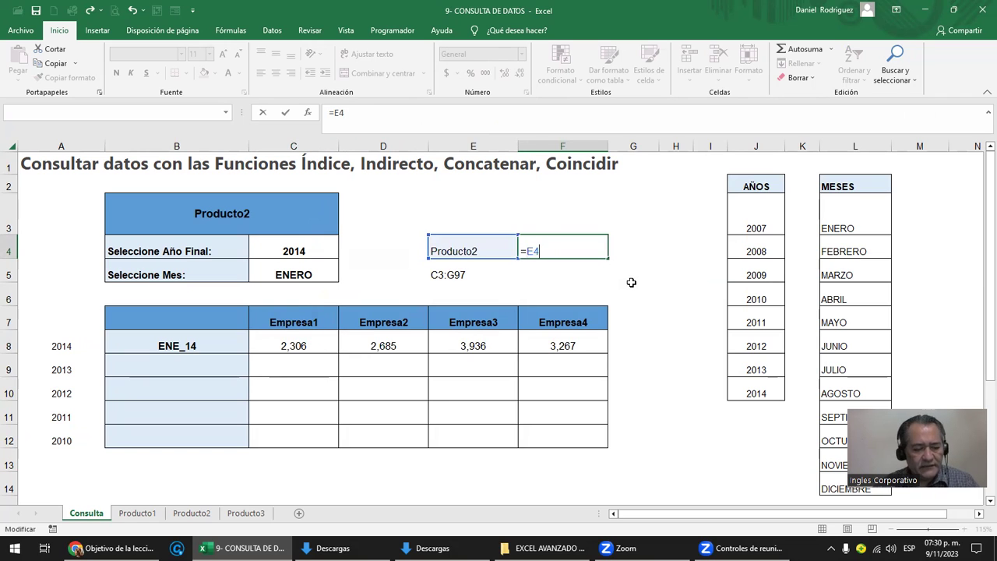
text(&)
click(466, 269)
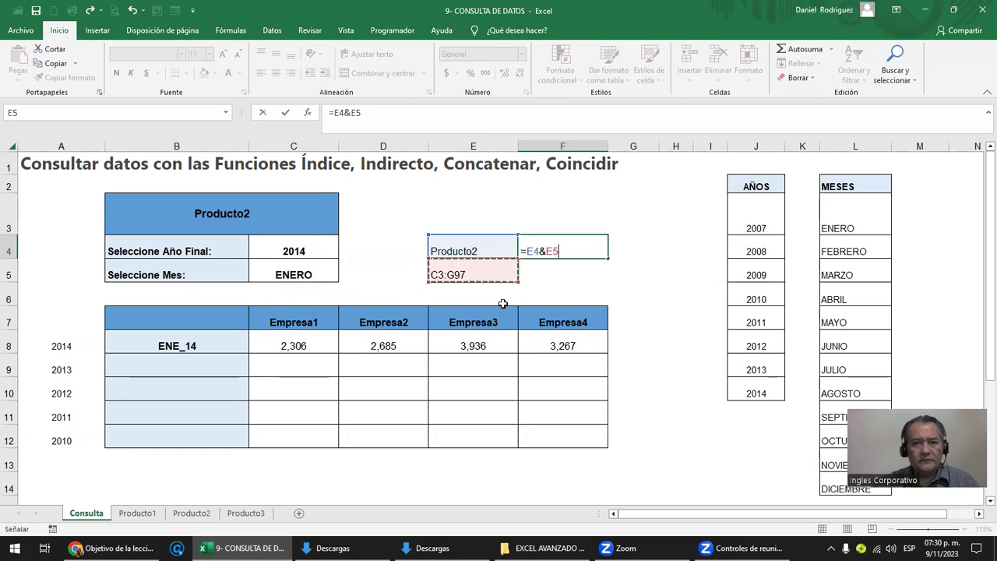
key(Return)
key(Up)
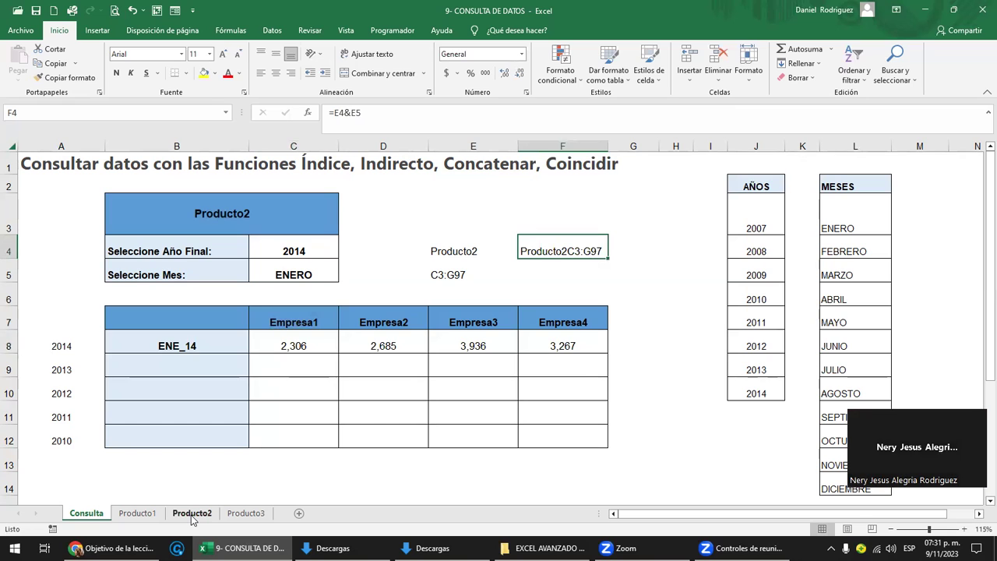
double_click(234, 348)
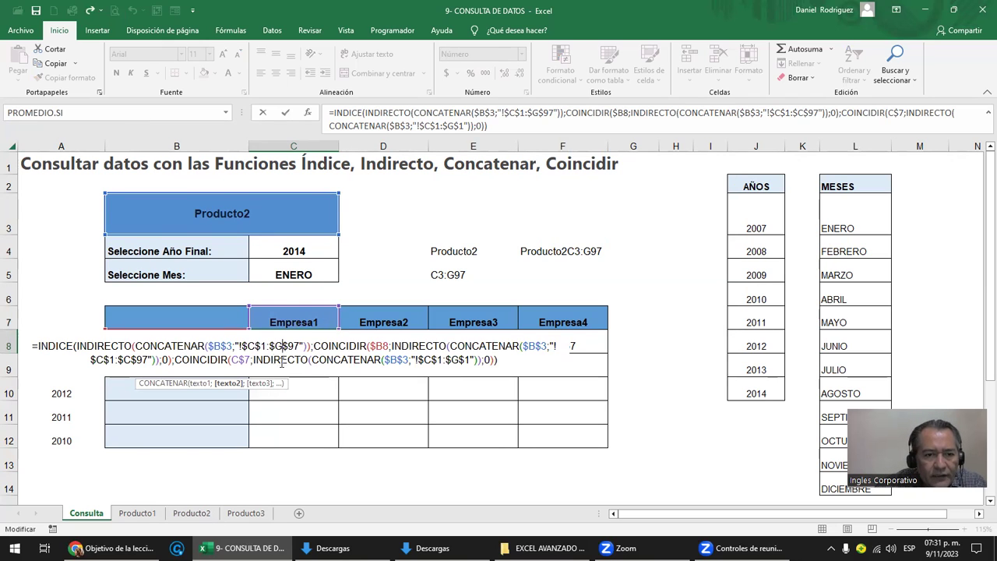
Step: Finalize and space out the C8 INDICE/INDIRECTO/CONCATENAR/COINCIDIR formula so it returns 2,306 for Empresa1
click(236, 345)
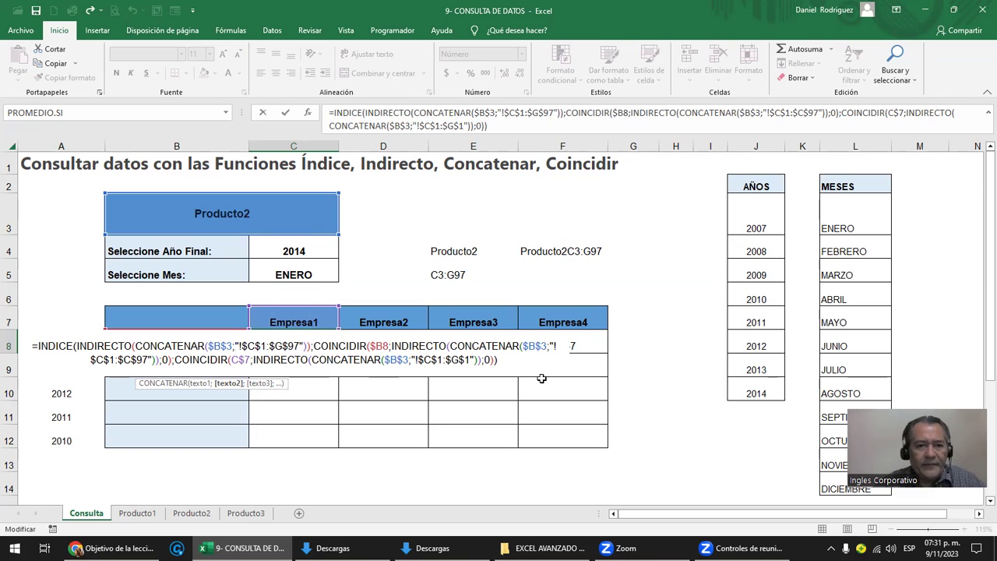
key(ctrl+Return)
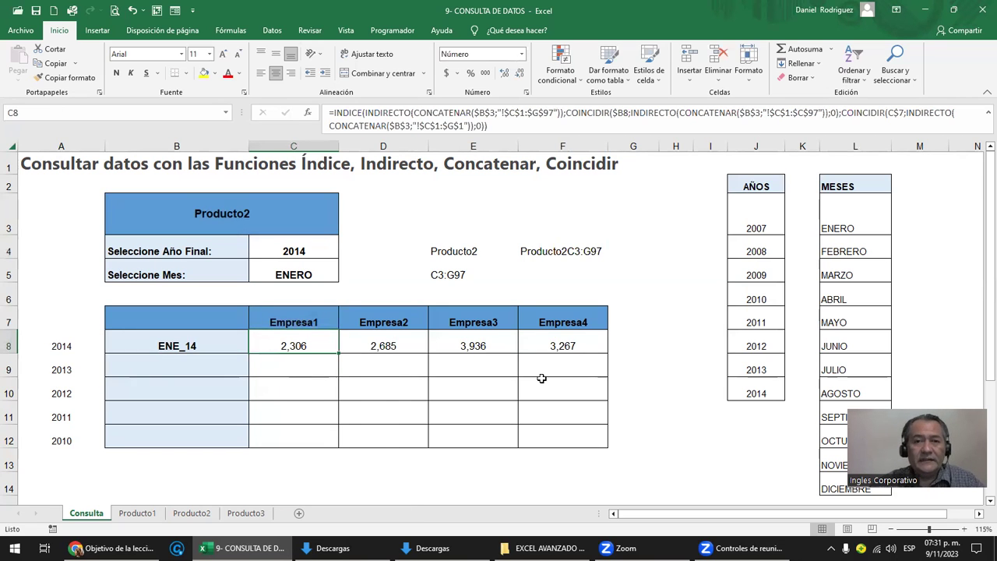
click(468, 113)
key(Left)
key(Left)
key(Left)
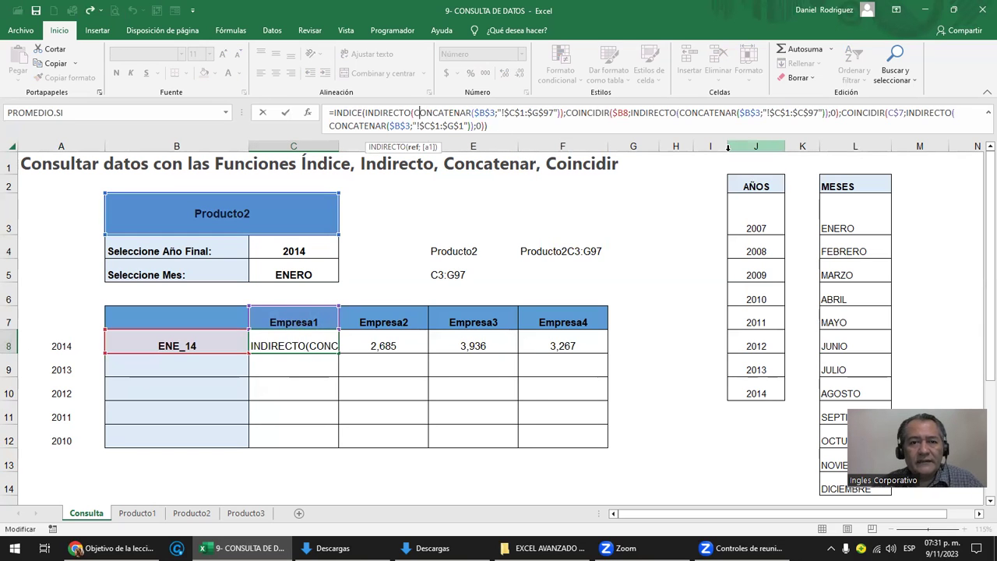
key(Right)
key(Right)
key(Right)
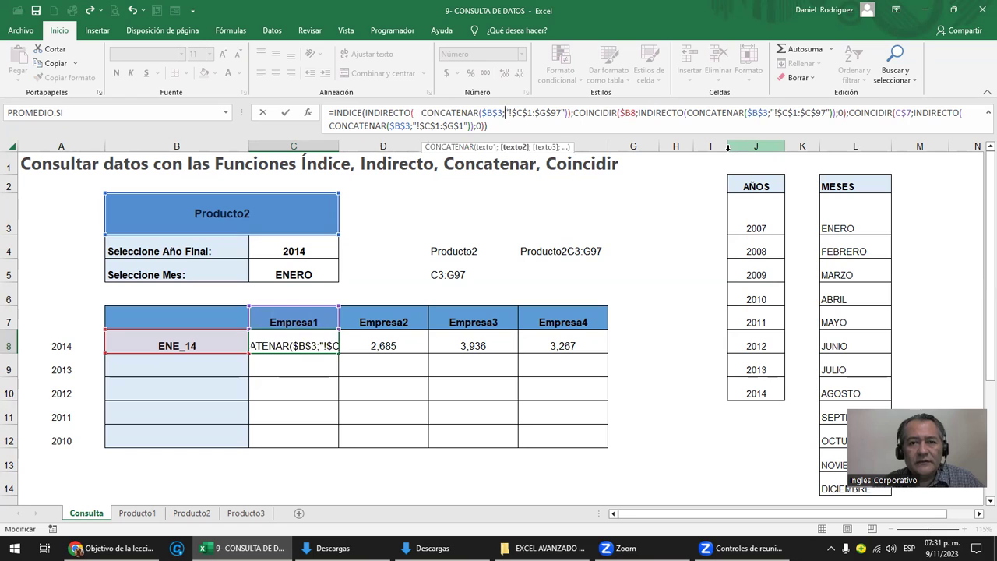
key(Right)
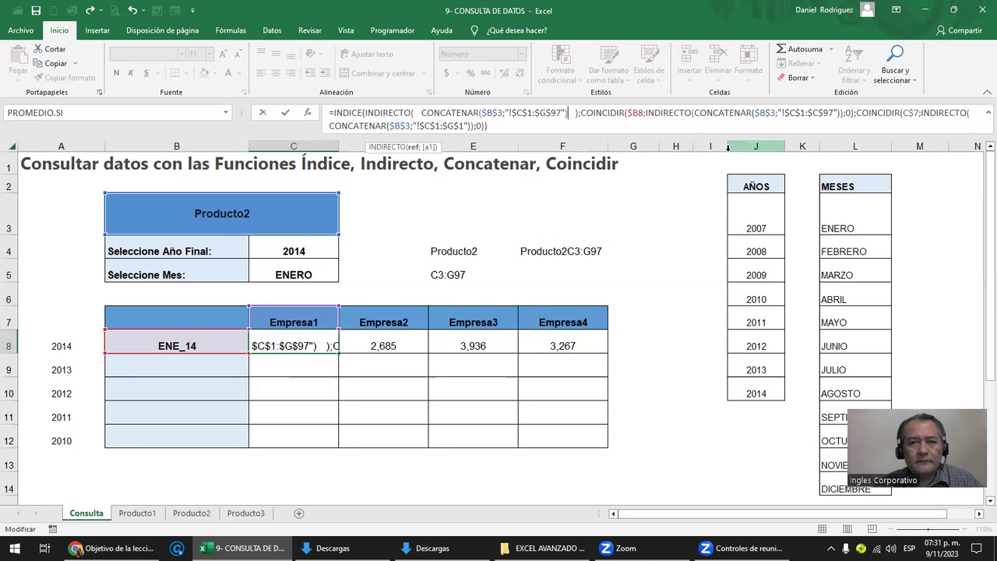
key(Left)
key(Left)
key(Left)
key(Left)
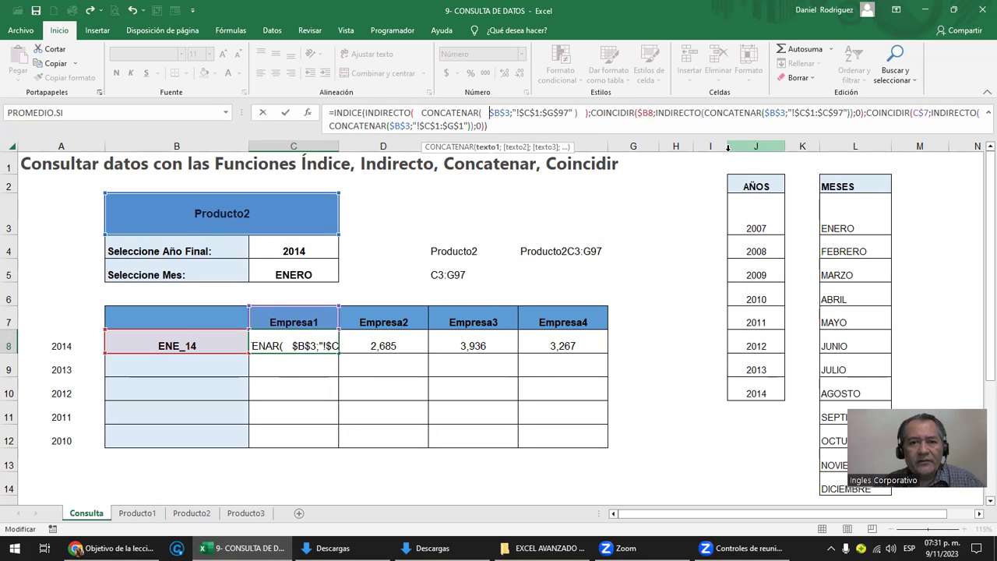
key(Right)
key(Right)
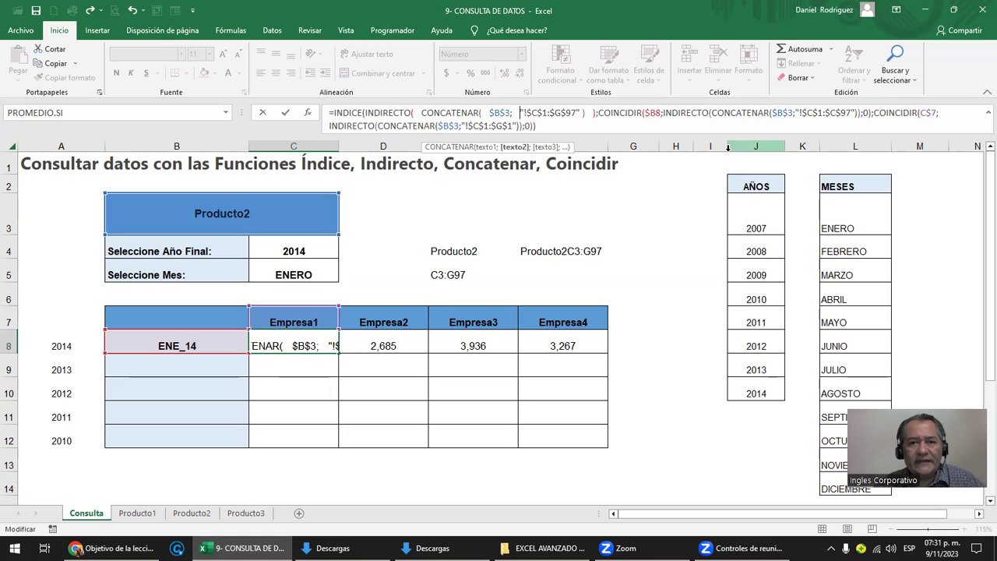
key(Right)
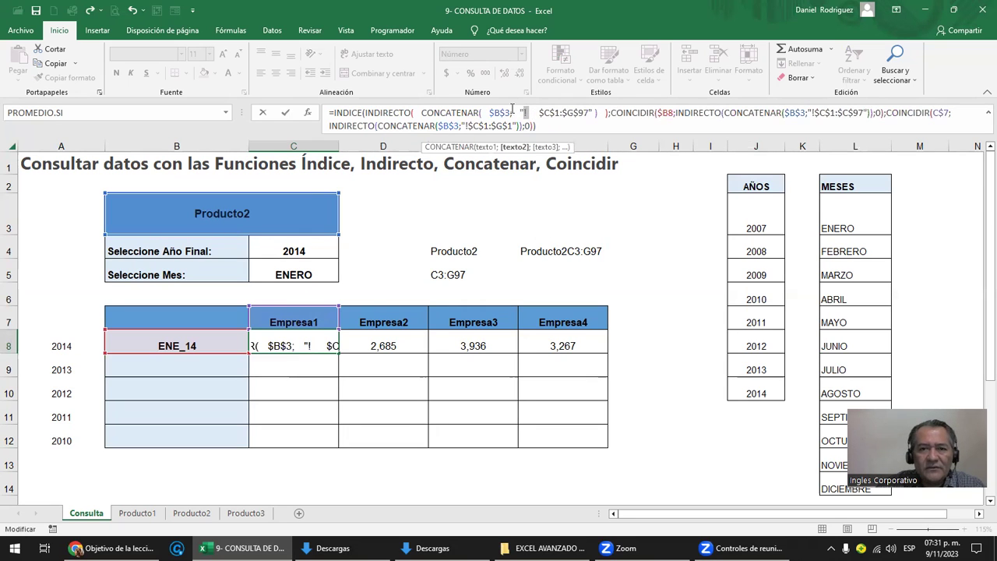
key(Escape)
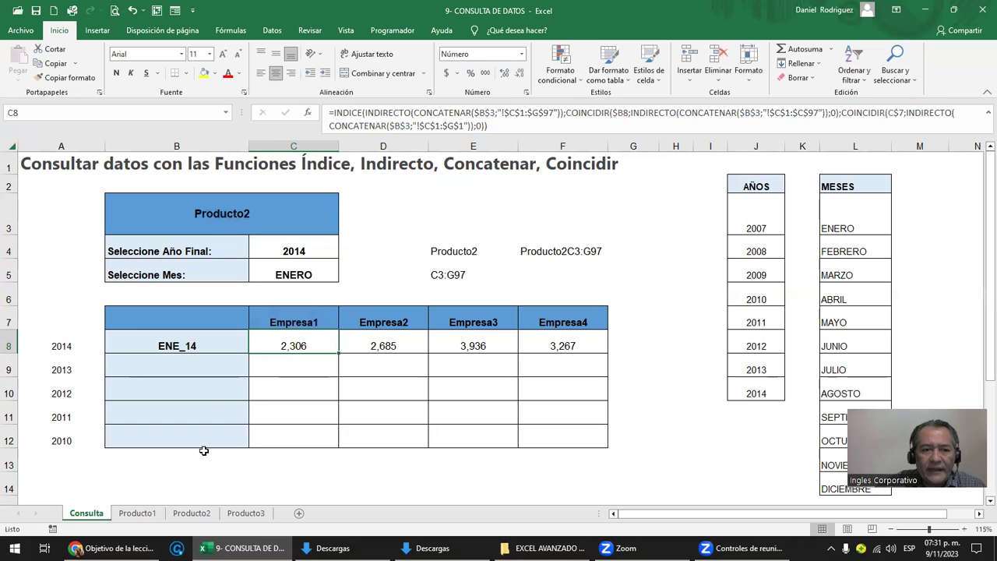
click(192, 514)
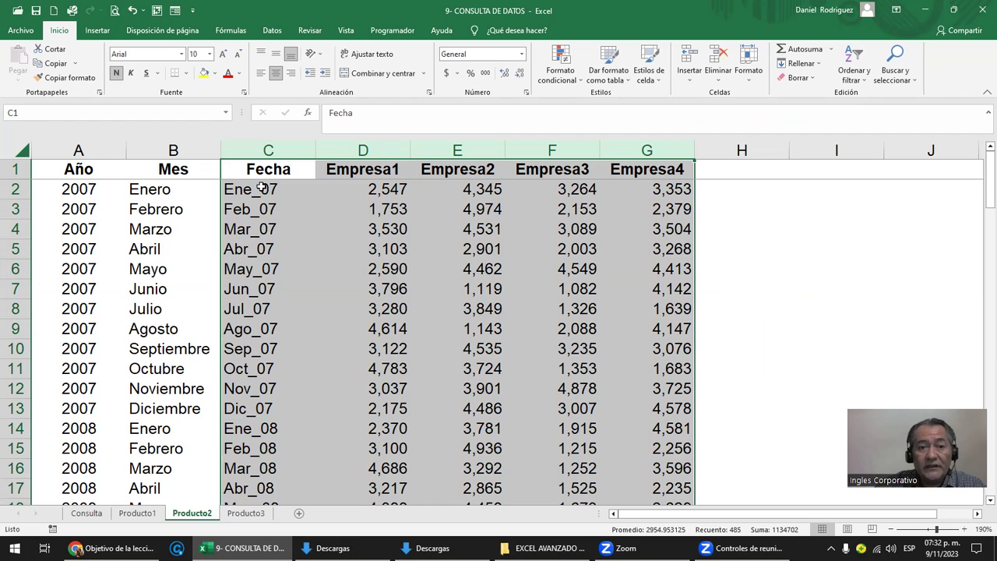
Step: Move the Producto2 and C3:G97 helper cells up one row into E3:E4
mouse_move(117, 547)
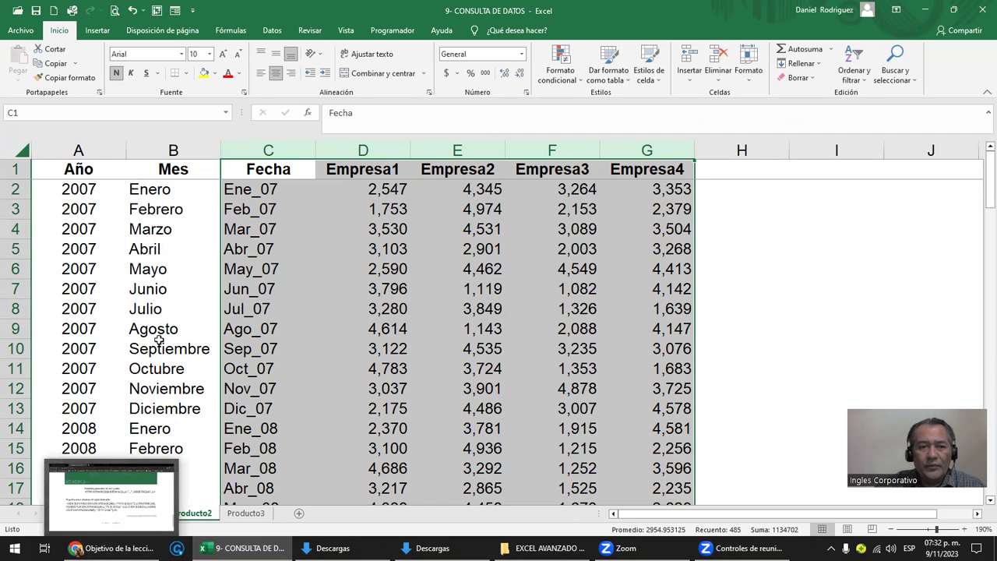
click(159, 339)
click(85, 513)
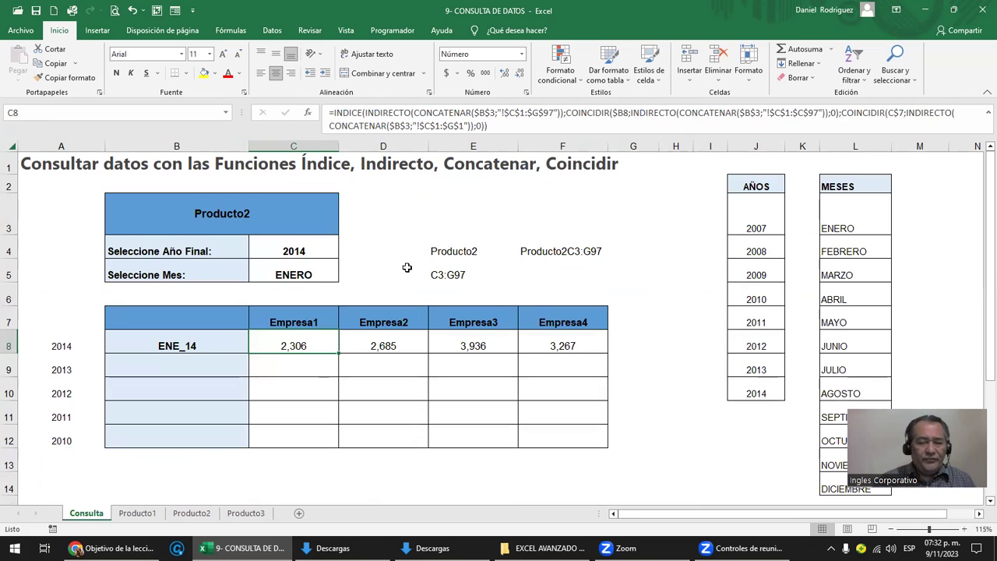
click(450, 255)
click(437, 279)
click(465, 293)
key(Up)
key(Up)
key(shift+Down)
key(ctrl+c)
key(Up)
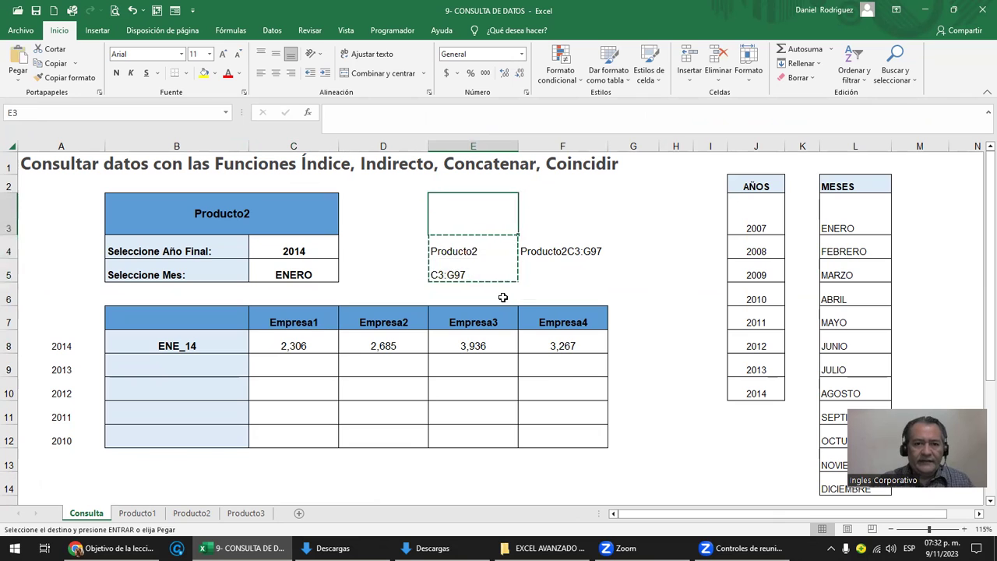
key(ctrl+v)
key(Down)
key(Down)
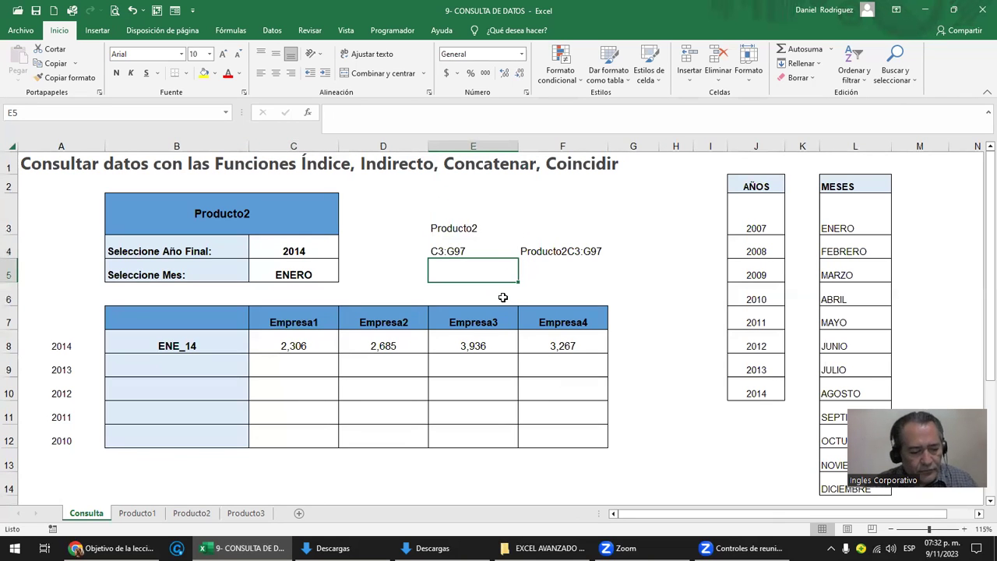
Step: Put ! in E5 and make E3:E5 bold at a larger size 14
text(!)
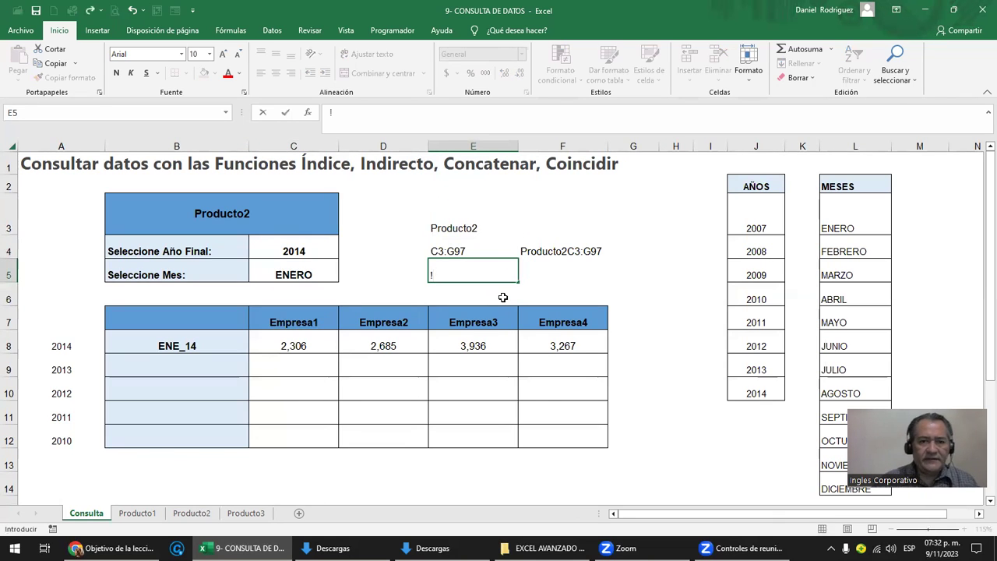
key(Return)
key(Up)
key(shift+Up)
key(shift+Up)
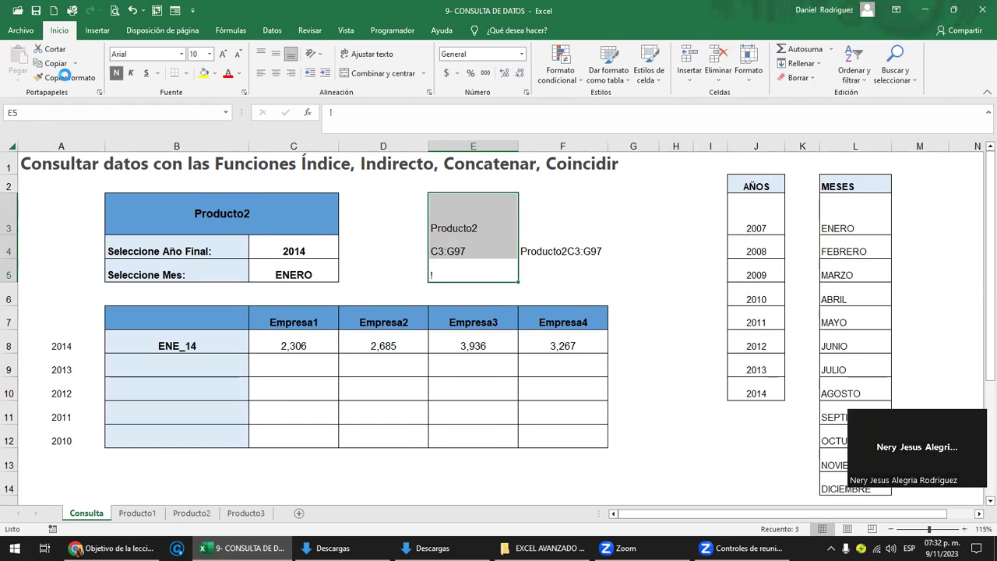
click(116, 73)
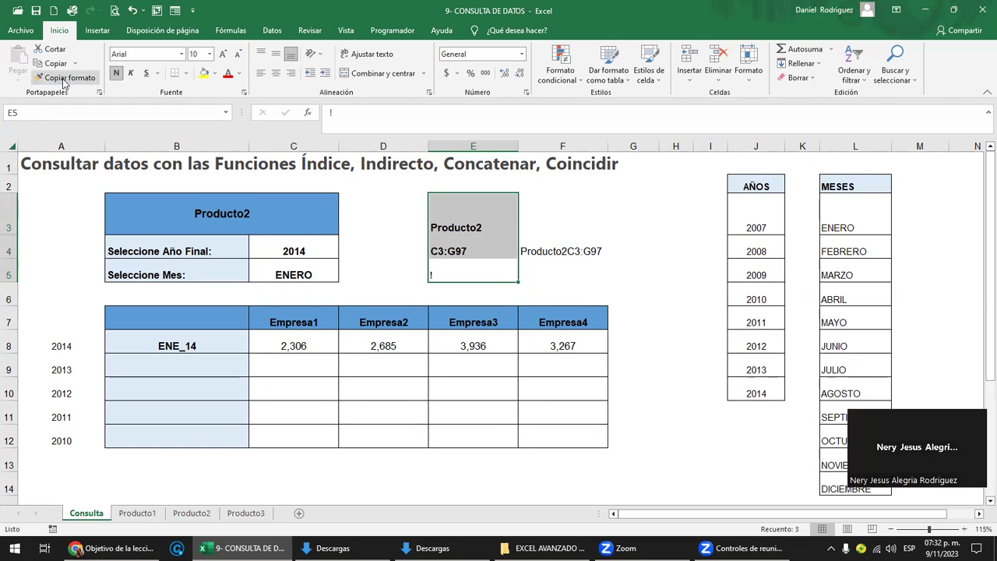
click(223, 55)
click(222, 55)
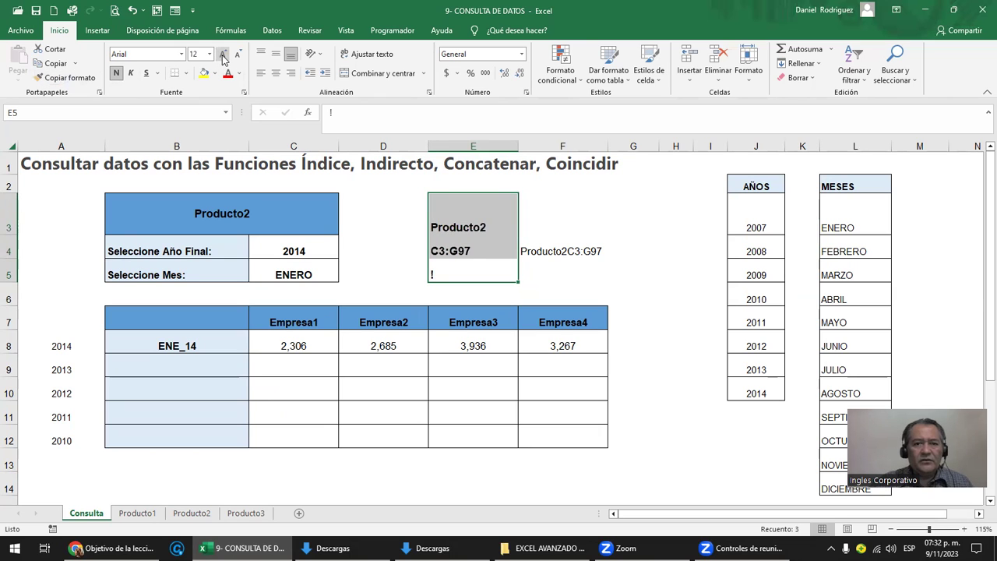
click(223, 57)
Step: Recheck F4's joined formula, select helpers E3:E5, and go to the Producto2 sheet
click(540, 255)
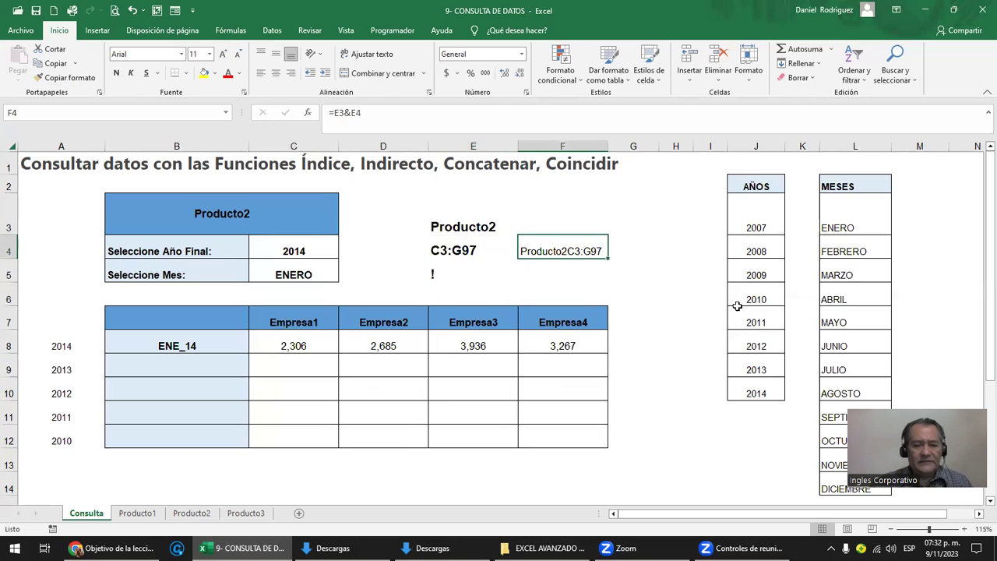
key(F2)
key(Return)
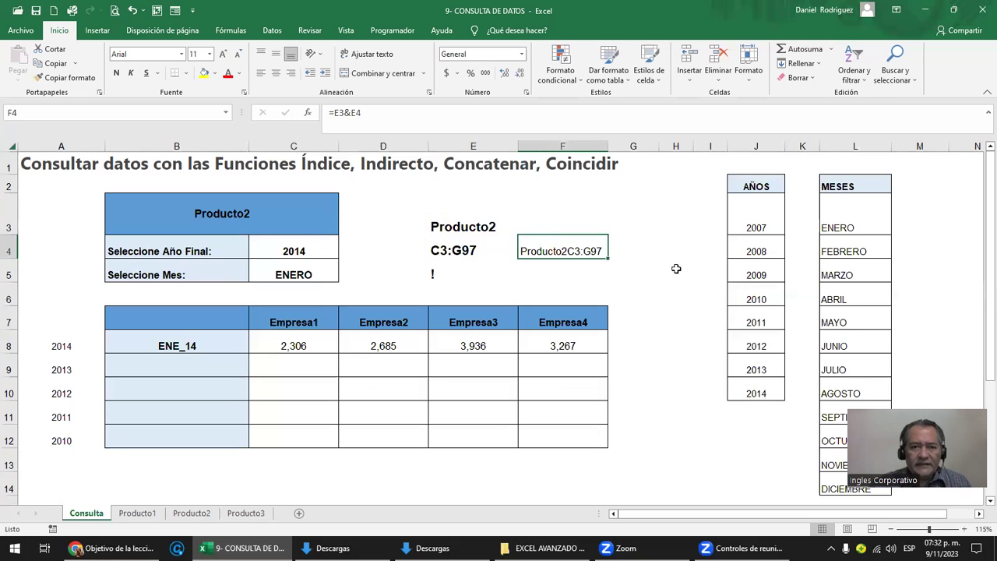
drag(471, 222, 470, 265)
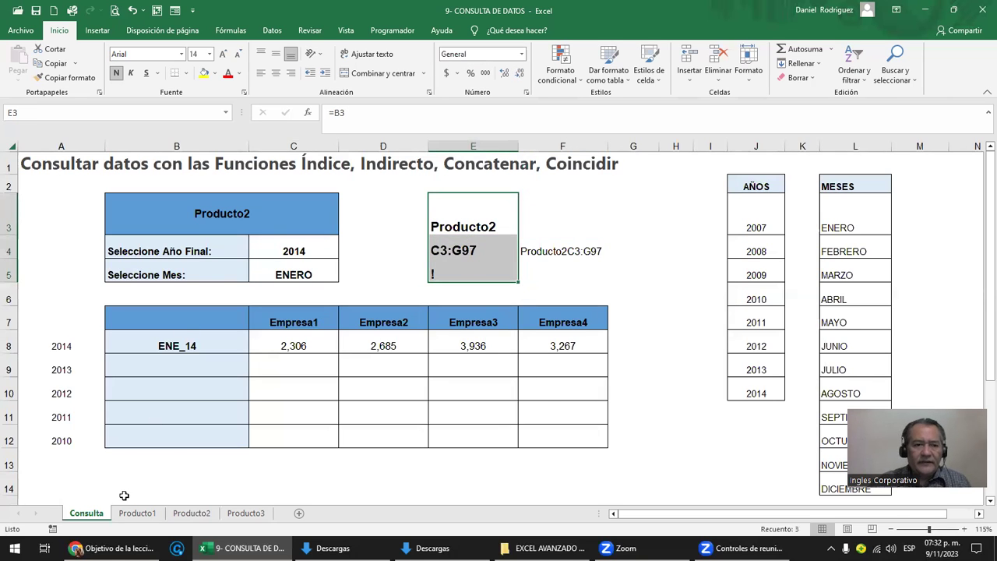
click(195, 513)
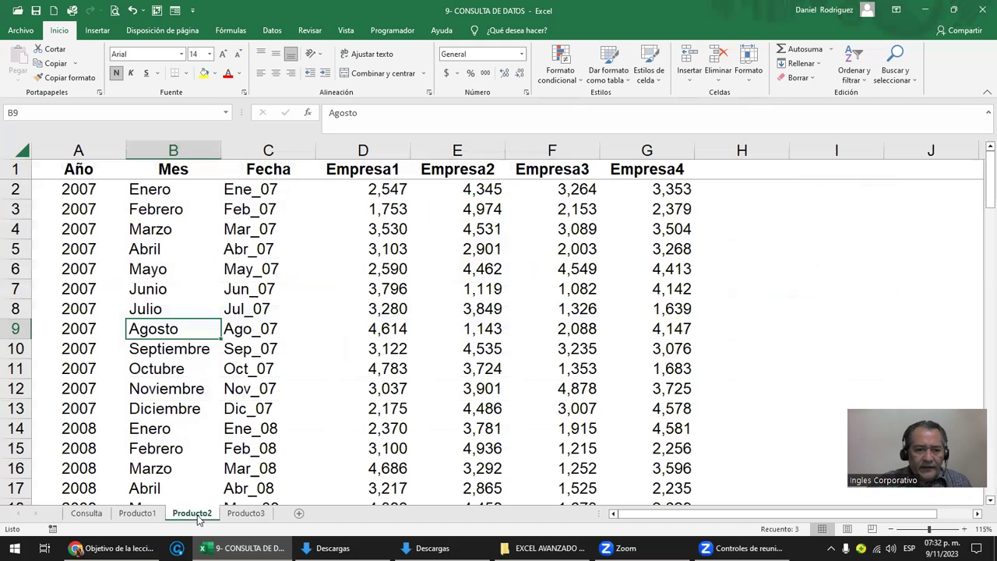
Step: Select the C2:G97 data block on Producto2 to verify the range, then return to Consulta
click(254, 190)
key(shift+Right)
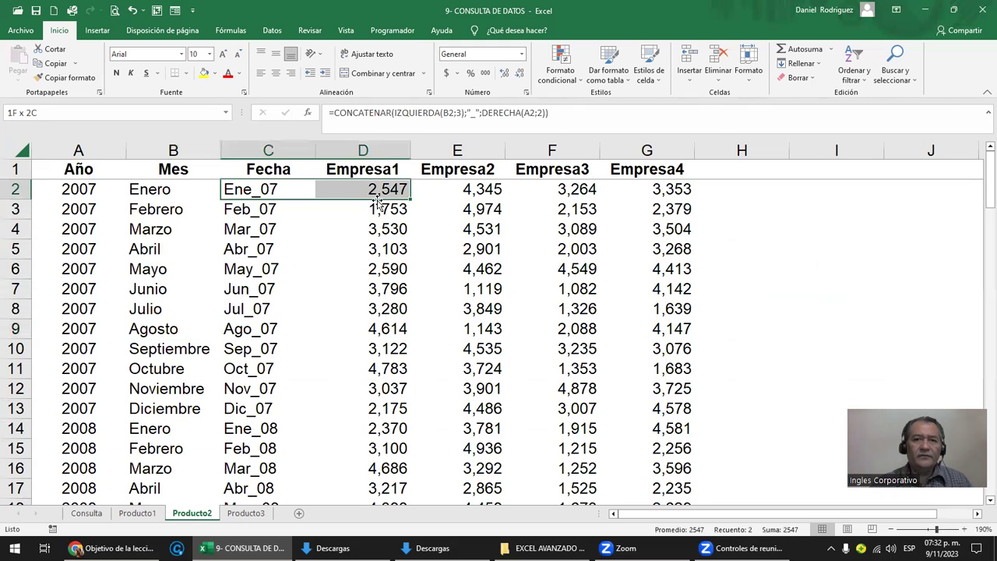
key(shift+Right)
key(shift+Right)
key(shift+Right)
key(shift+Right)
key(shift+Left)
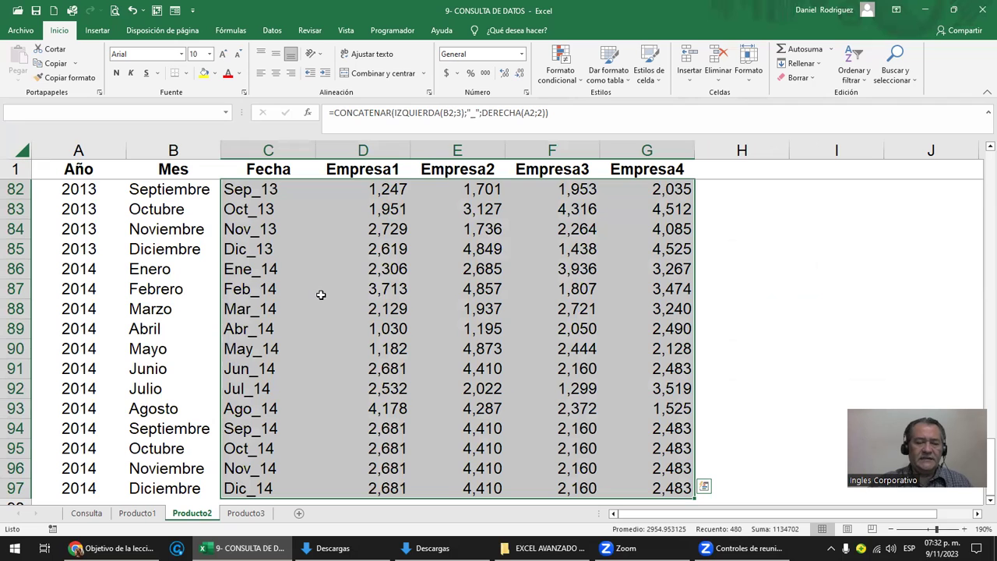
click(86, 513)
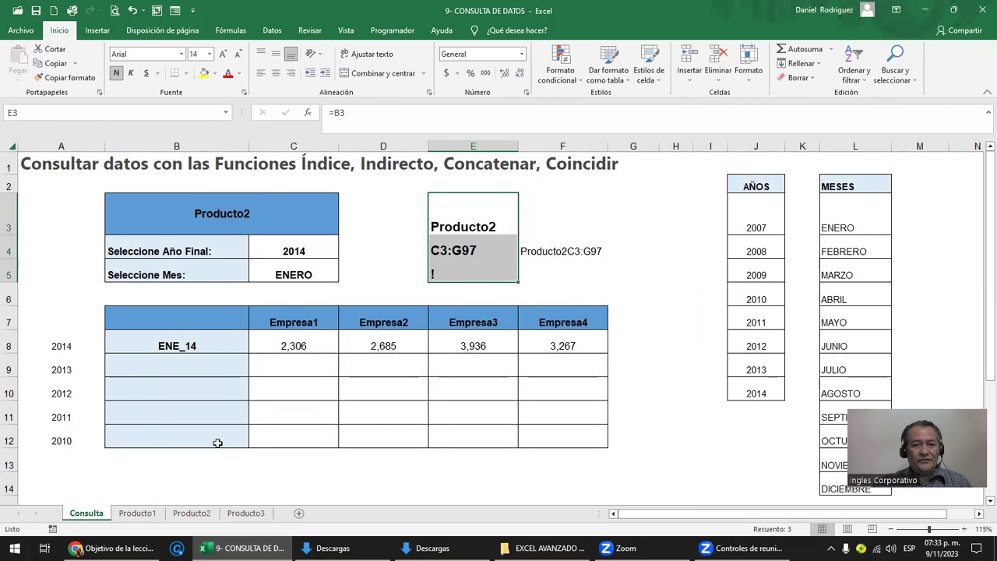
Step: Choose Producto1 from the B3 dropdown and check the updated helper cells
click(251, 216)
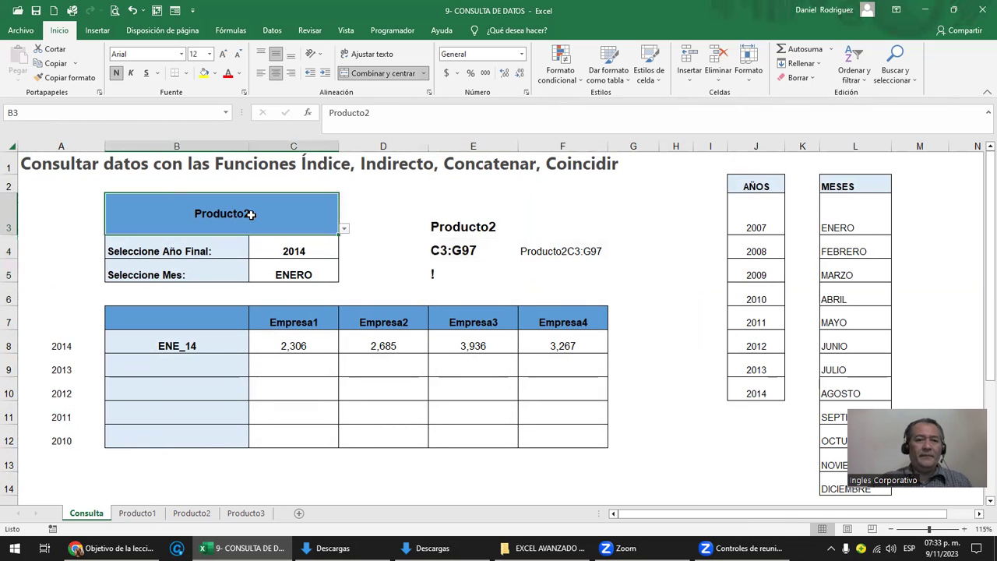
click(344, 230)
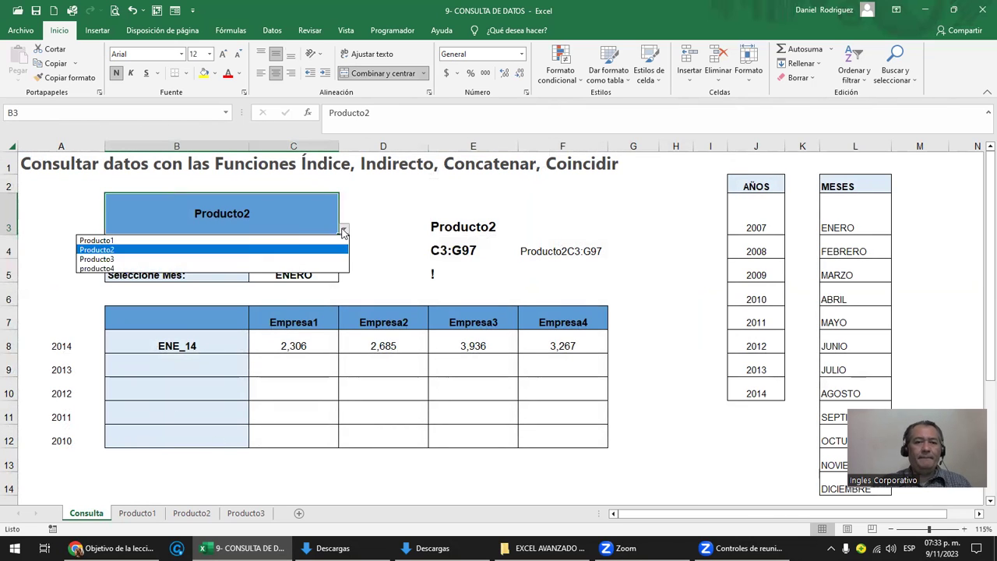
click(109, 240)
click(449, 223)
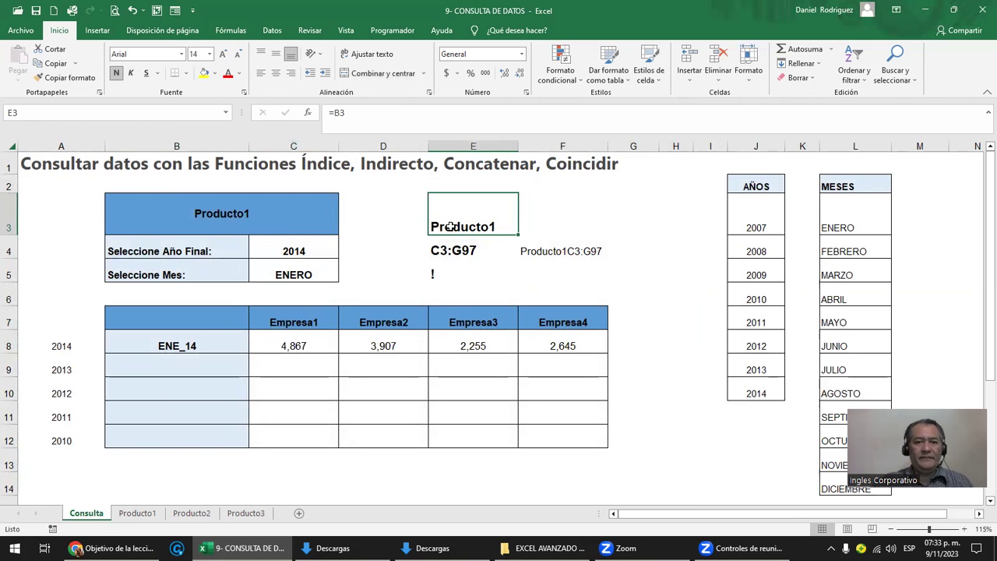
click(449, 254)
click(444, 271)
click(448, 229)
click(448, 250)
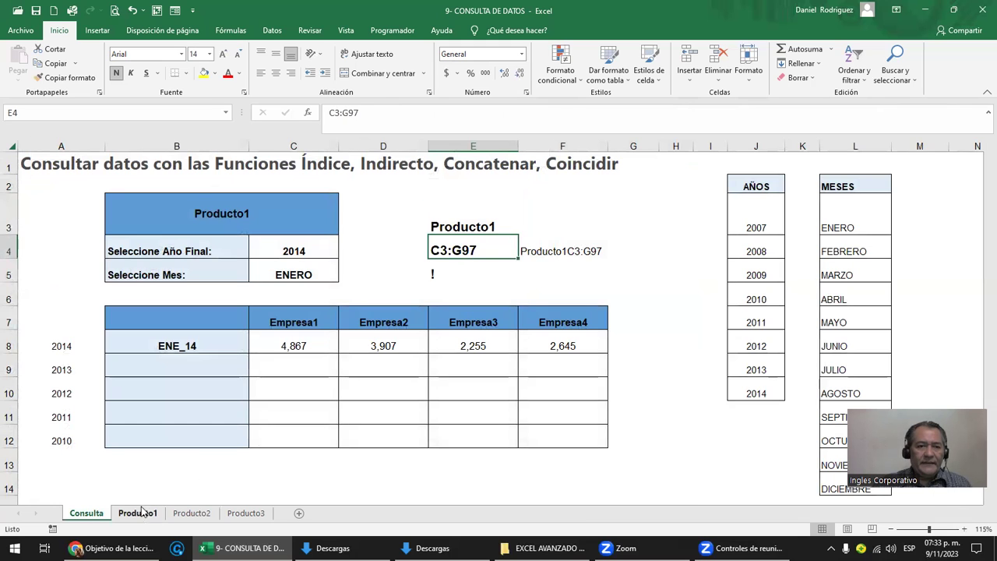
Step: Turn off AutoFilter on the Producto1 sheet, check its C2:G97 range, then return to Consulta's B3
click(137, 513)
click(73, 169)
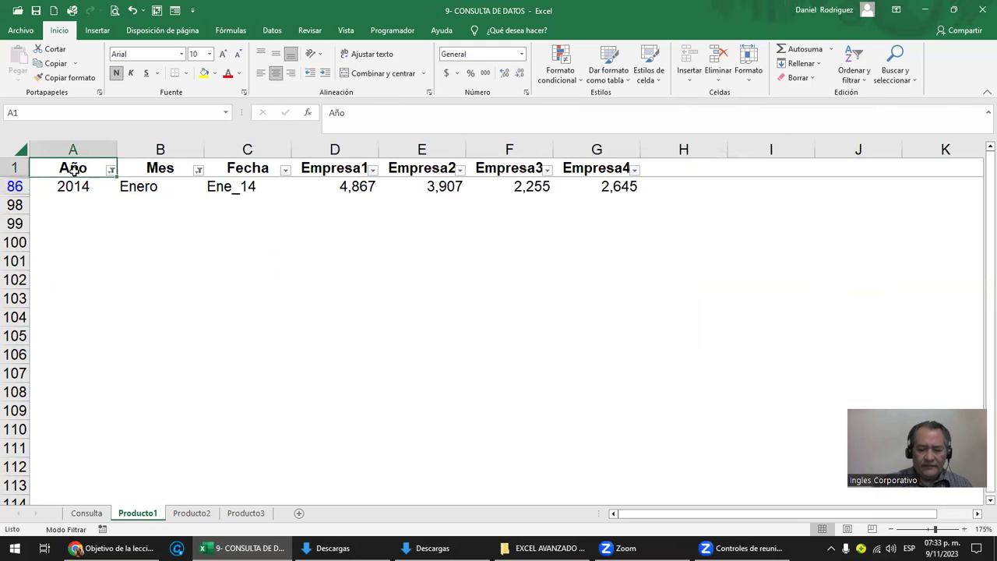
key(ctrl+shift+l)
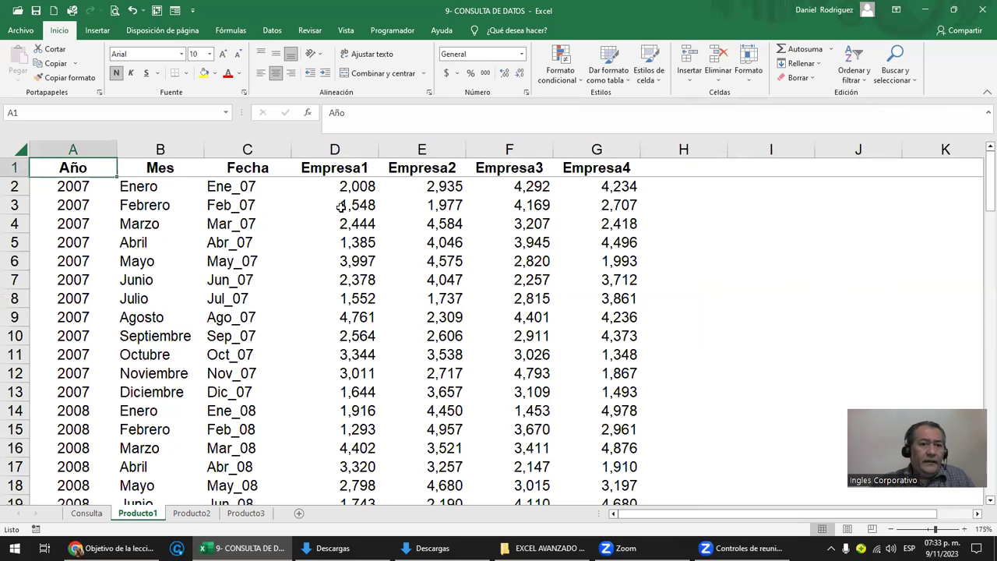
click(257, 191)
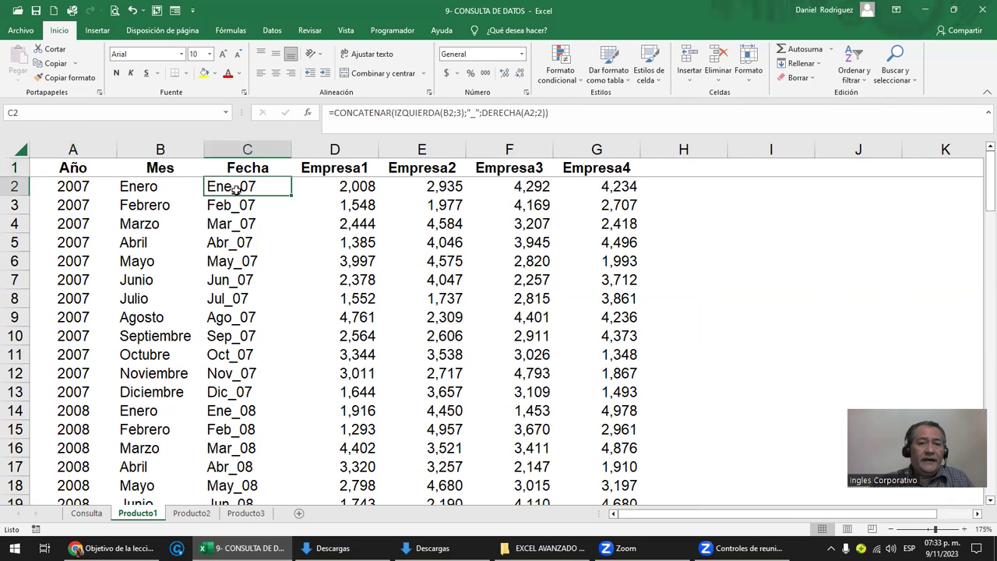
key(Up)
key(Down)
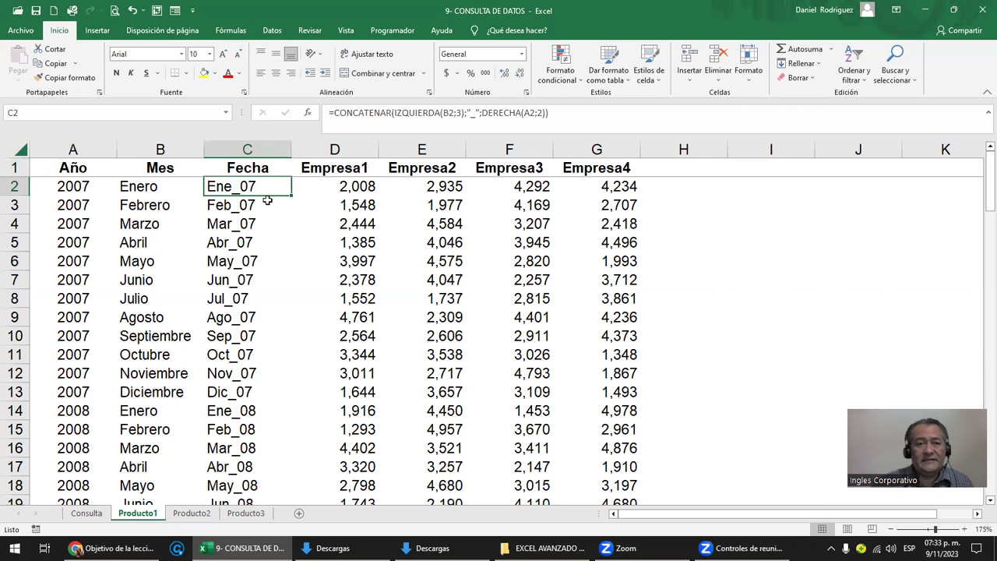
key(shift+Right)
key(shift+Right)
key(shift+Right)
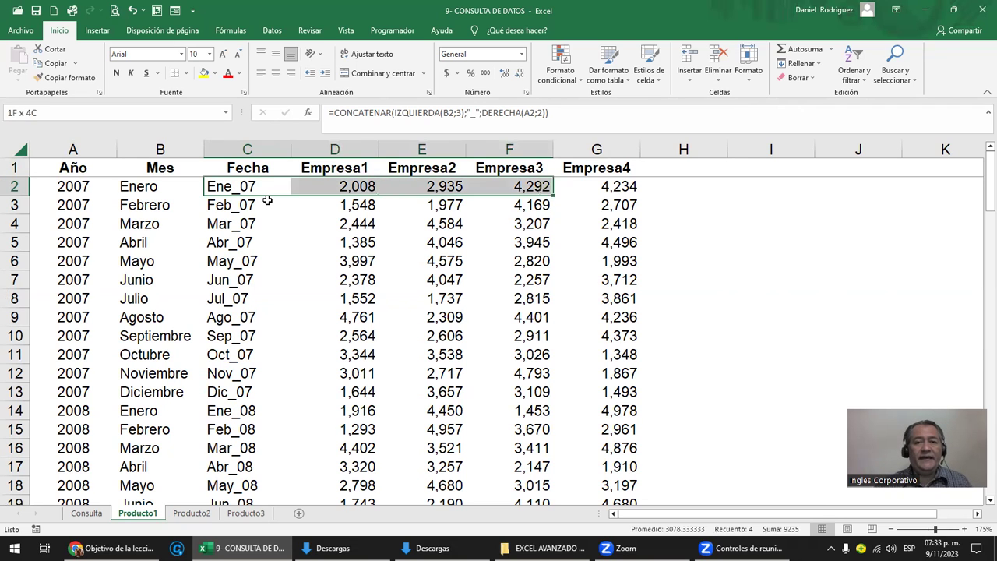
key(shift+Right)
key(ctrl+shift+Down)
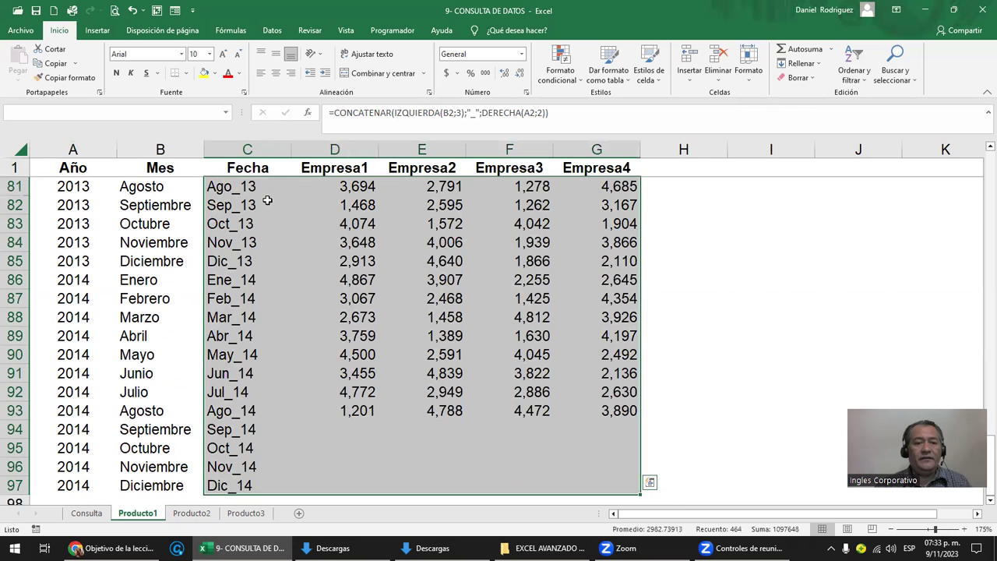
key(ctrl+shift+Up)
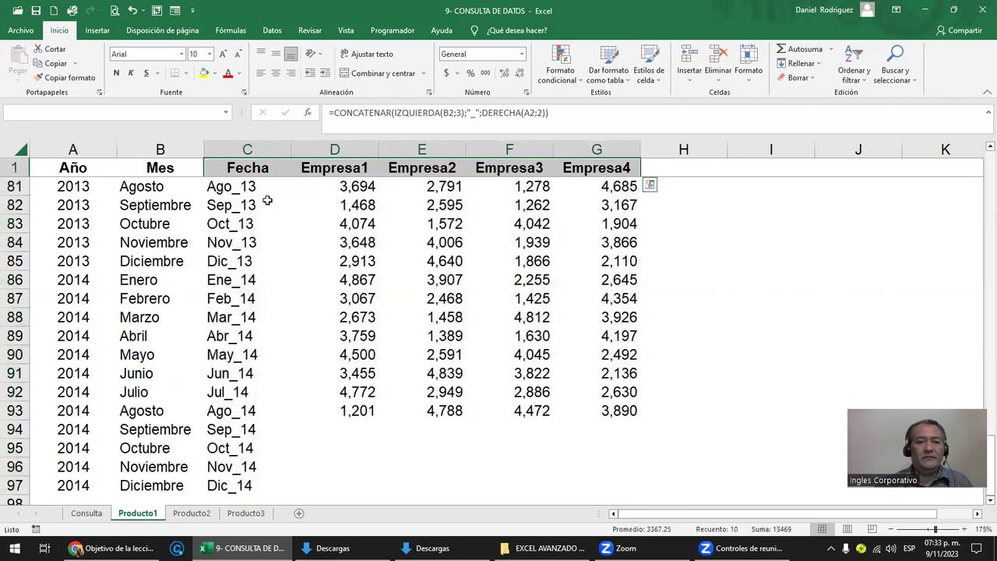
click(87, 513)
click(262, 226)
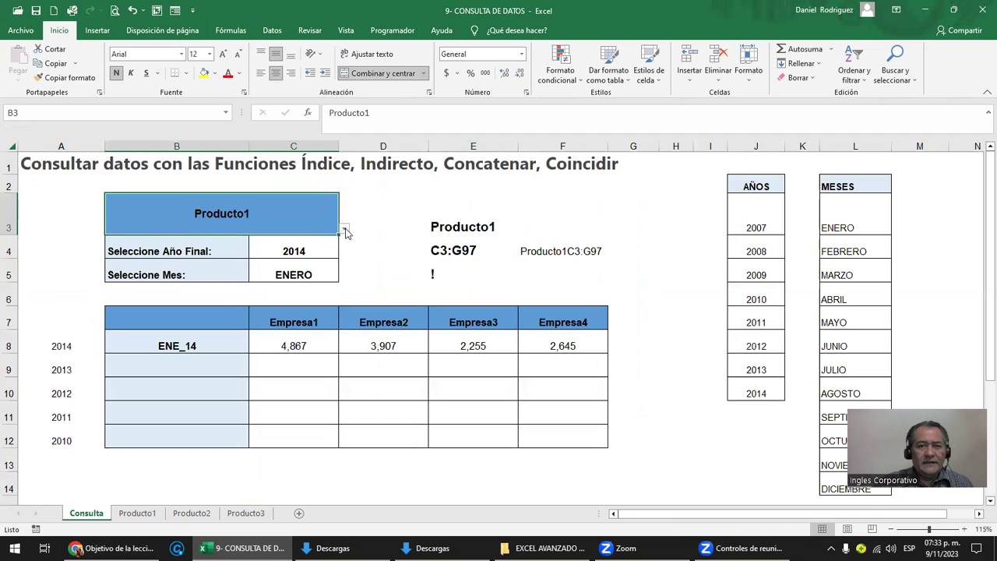
Step: Choose Producto3 from the B3 dropdown and inspect the E3:E5 helper cells
click(344, 229)
click(168, 259)
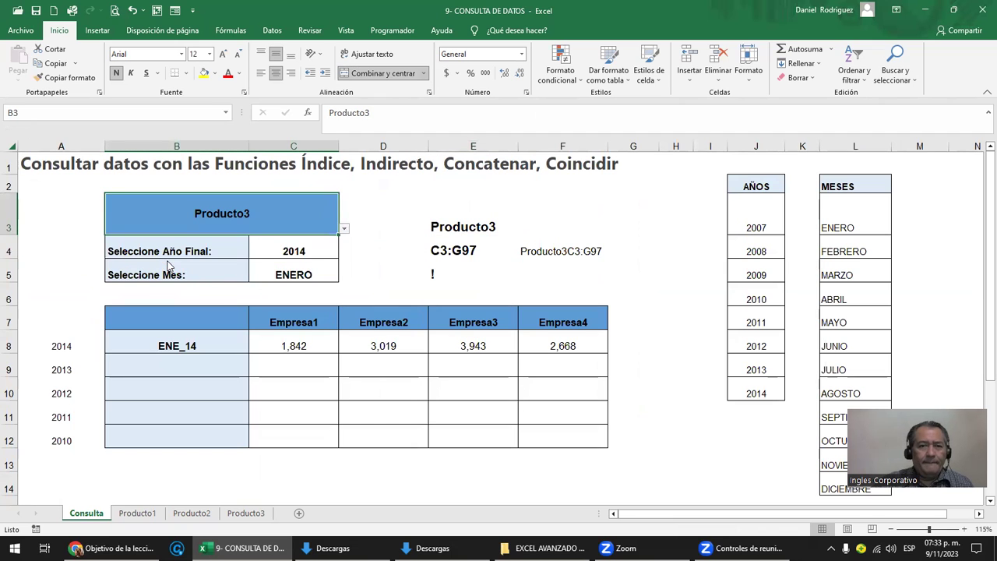
click(448, 227)
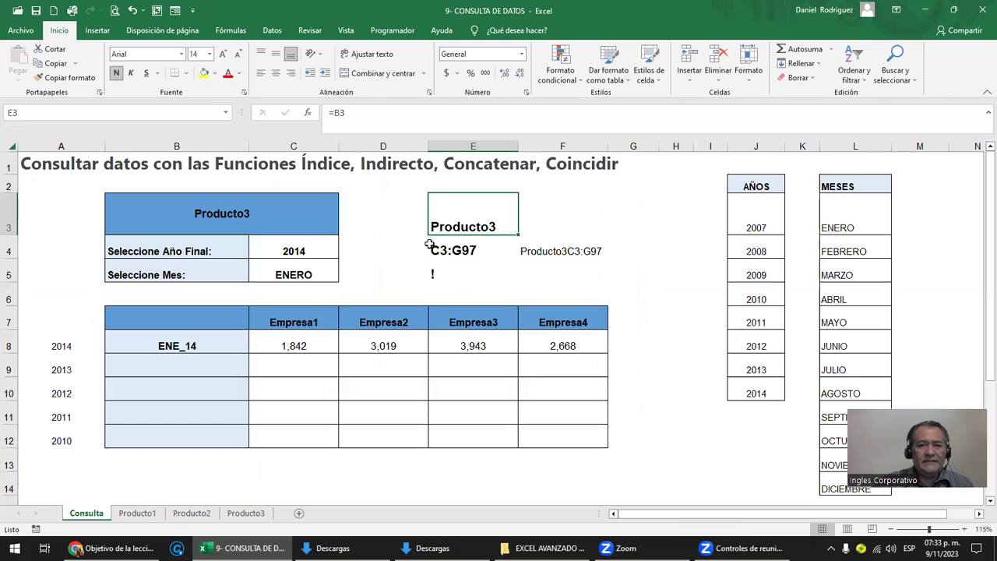
click(436, 245)
drag(434, 264, 434, 266)
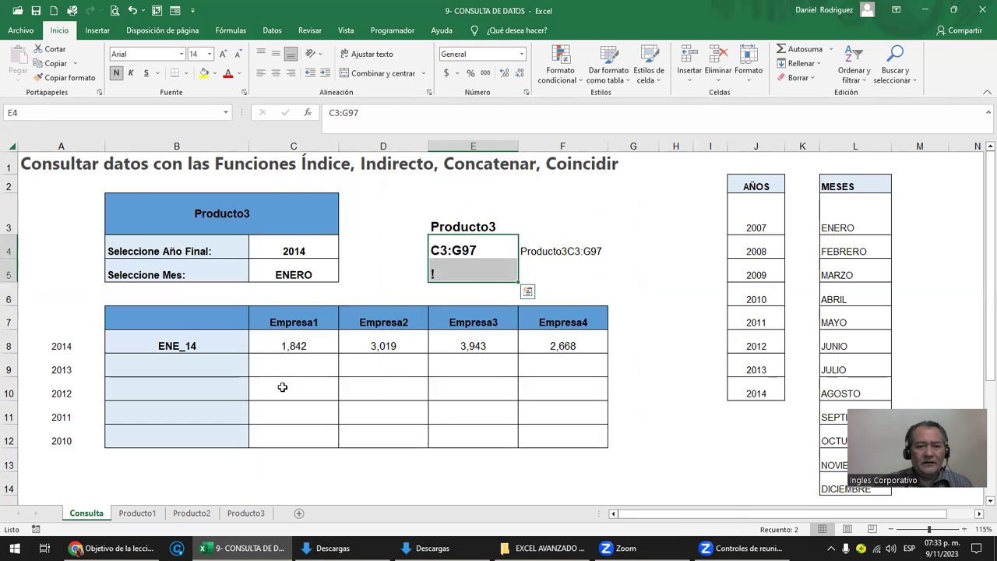
Step: Check the C2:G97 data on the Producto3 sheet, then reselect E3:E5 on Consulta
click(246, 513)
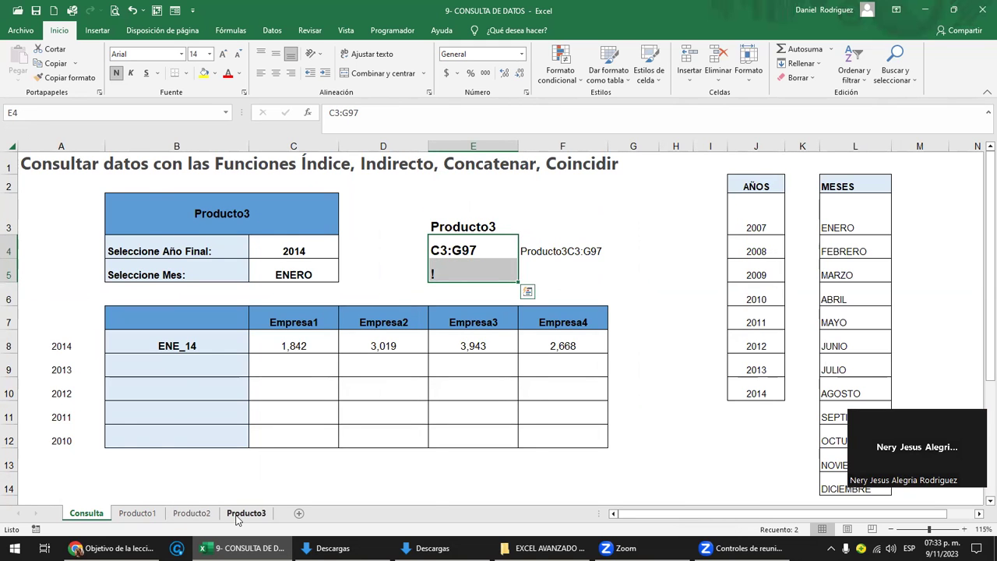
click(274, 201)
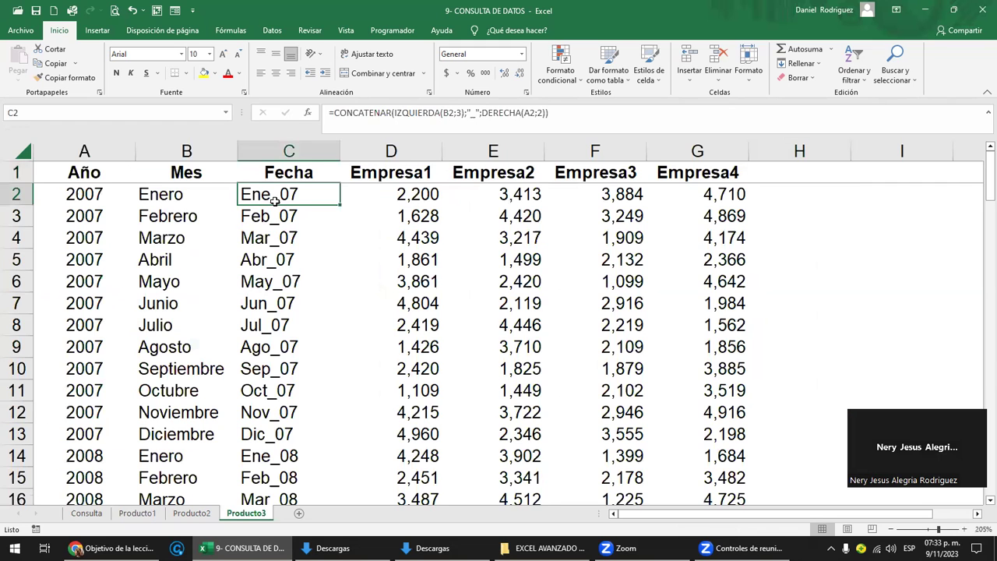
key(shift+Right)
key(shift+Right)
key(shift+Right)
key(shift+Right)
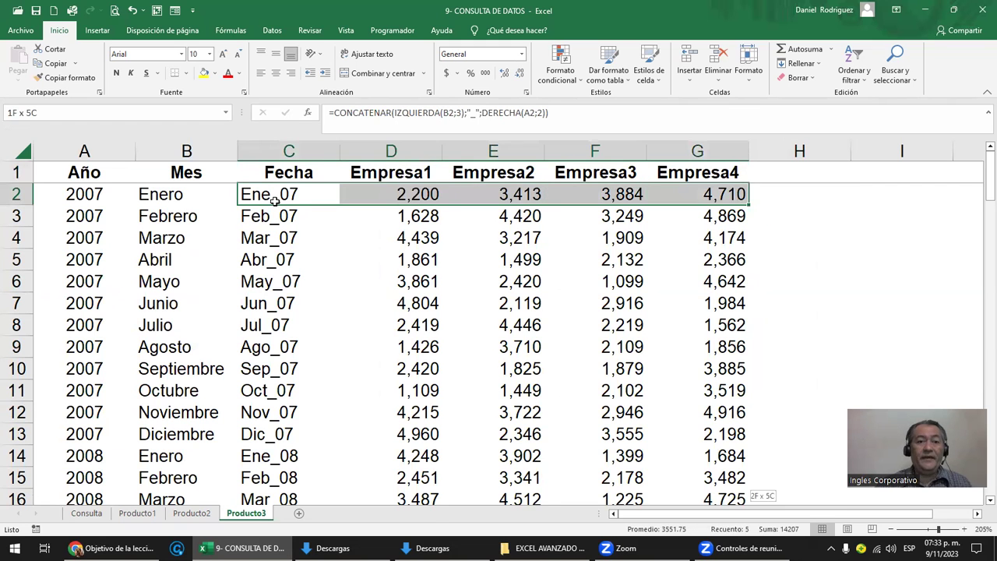
key(ctrl+shift+Down)
key(ctrl+Up)
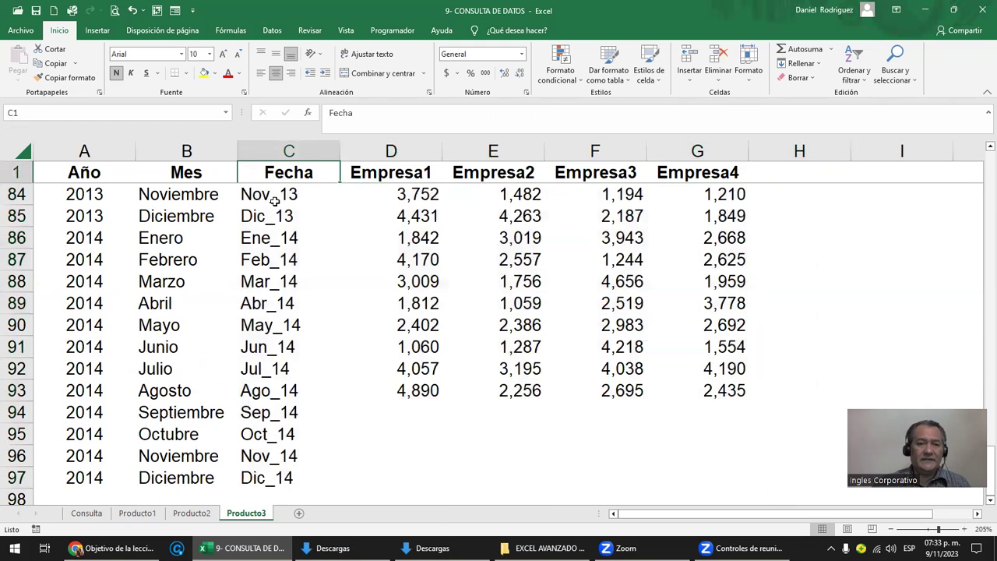
click(74, 514)
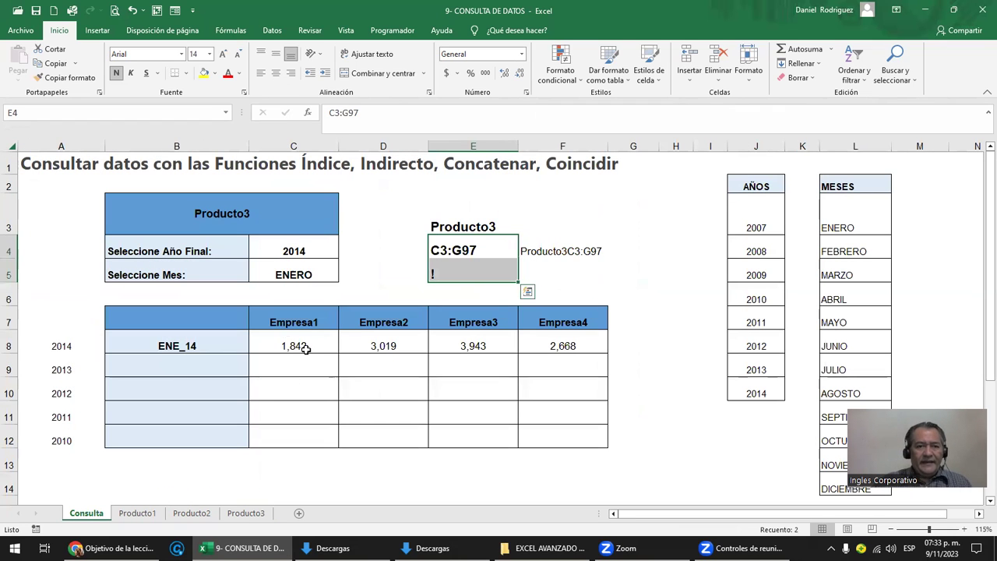
drag(470, 228, 472, 267)
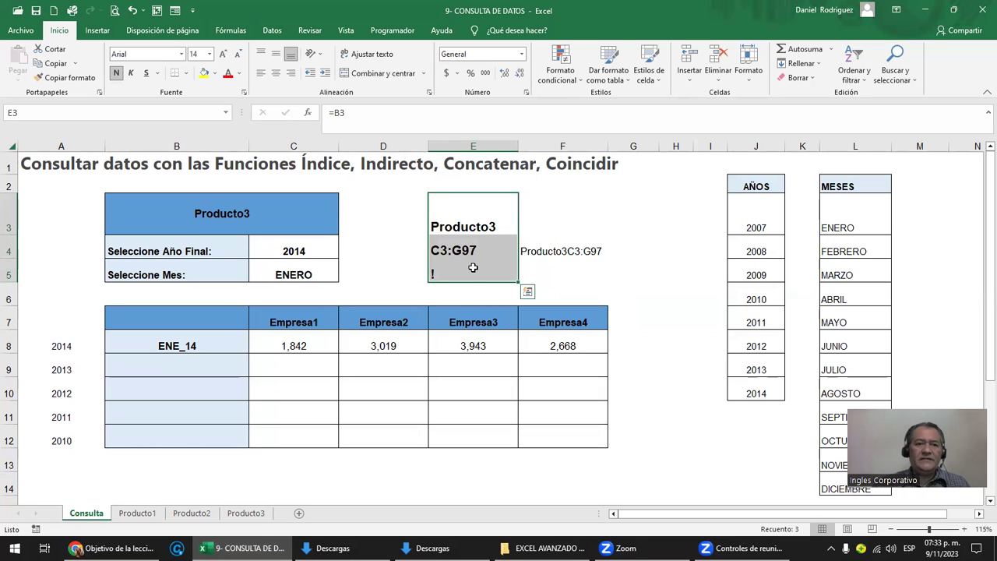
click(220, 219)
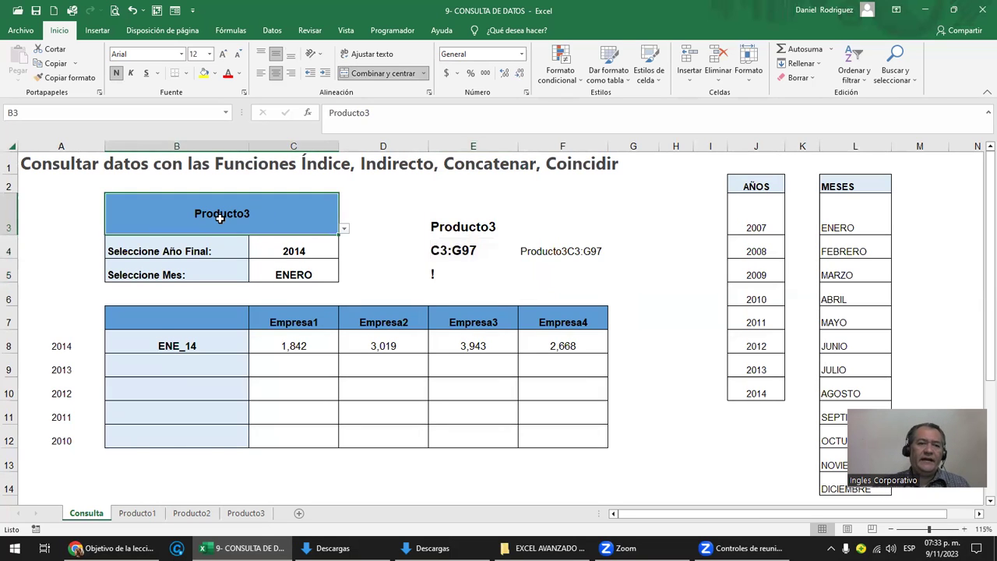
double_click(290, 343)
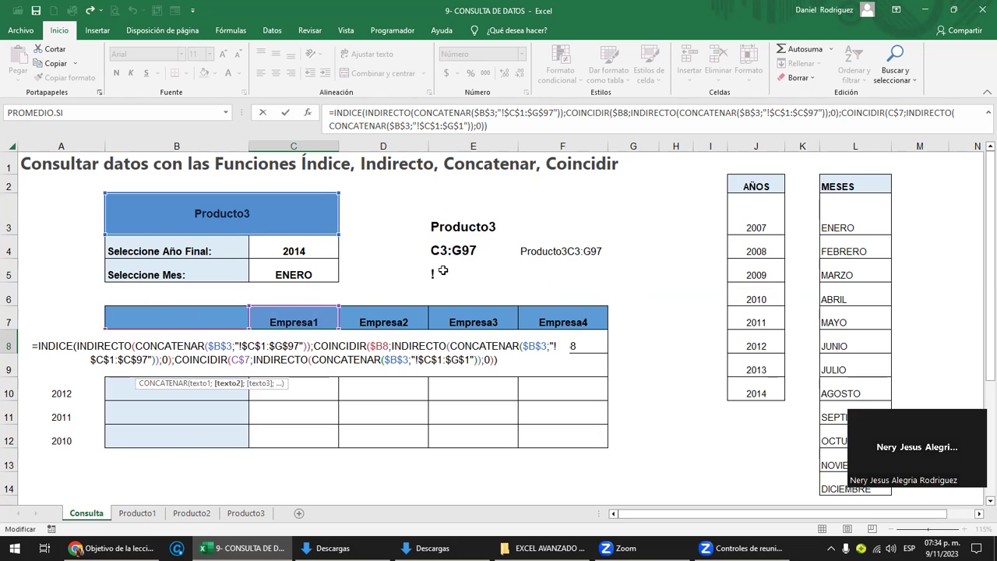
key(Return)
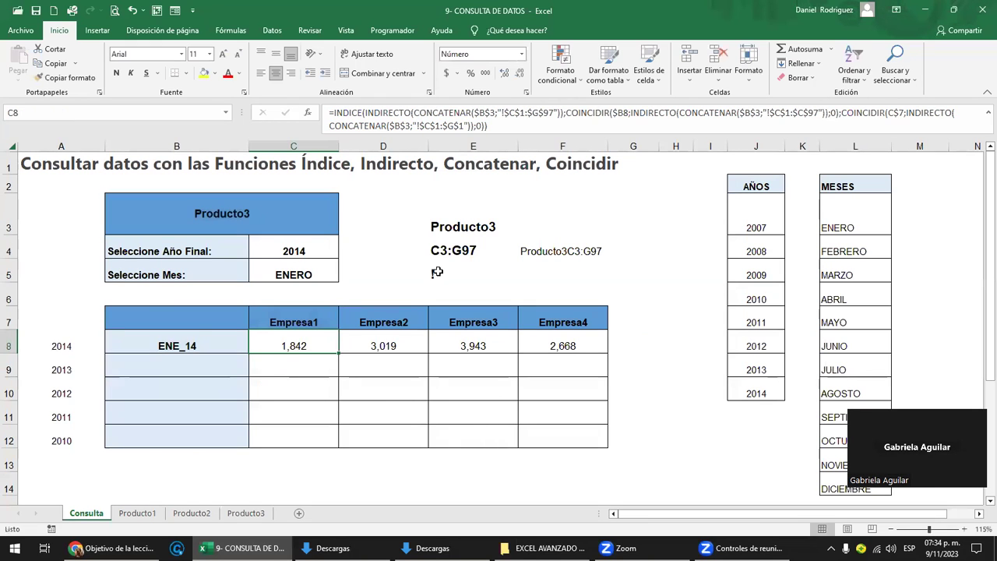
click(442, 271)
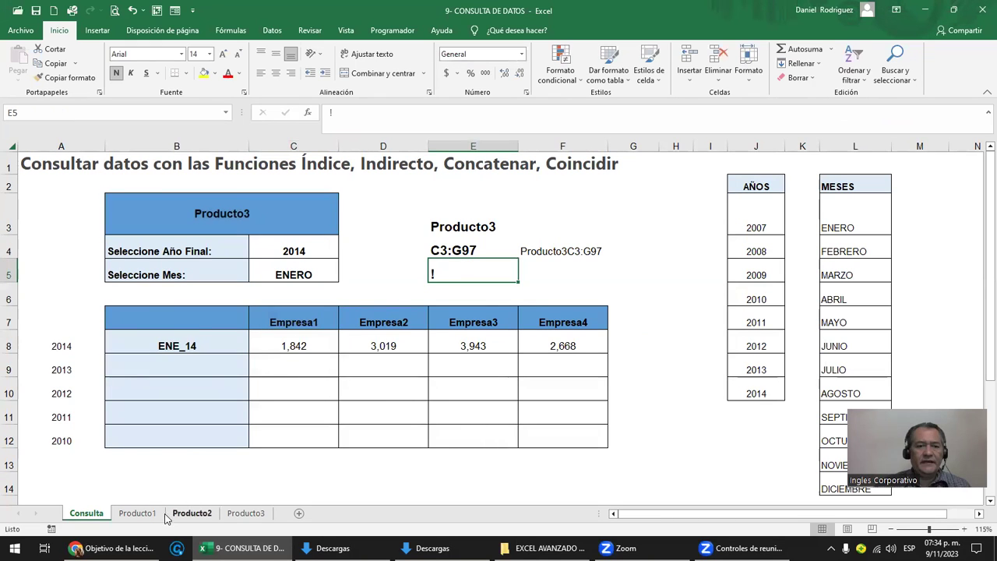
Step: Enter the value 10 in cell C14, abandoning a formula started in D14
click(406, 465)
click(419, 493)
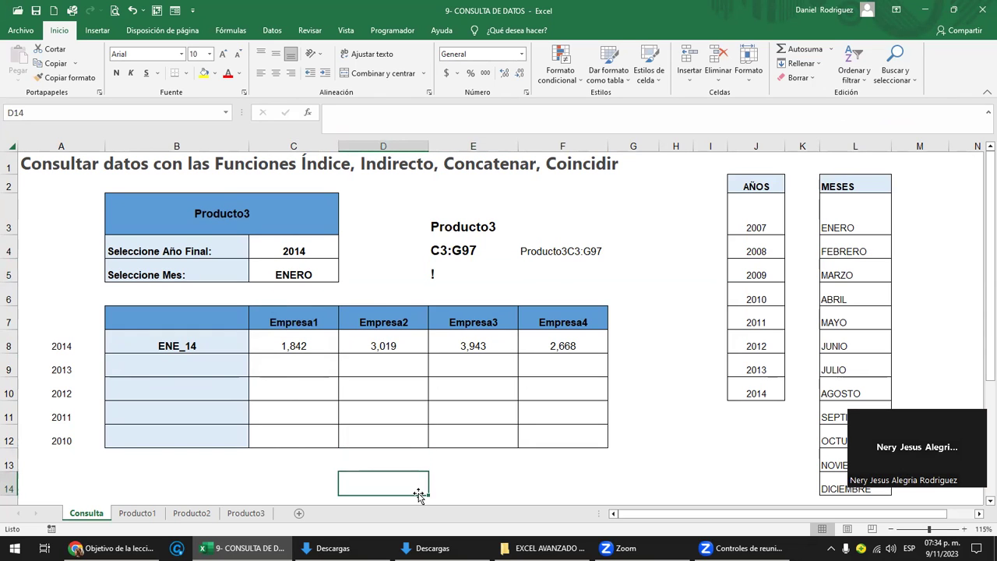
text(=)
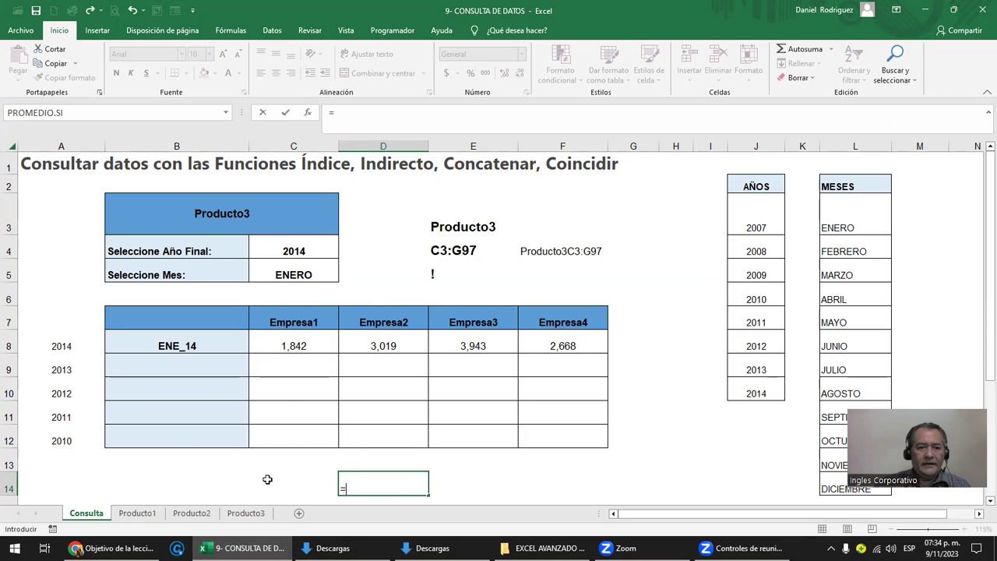
click(313, 480)
key(Escape)
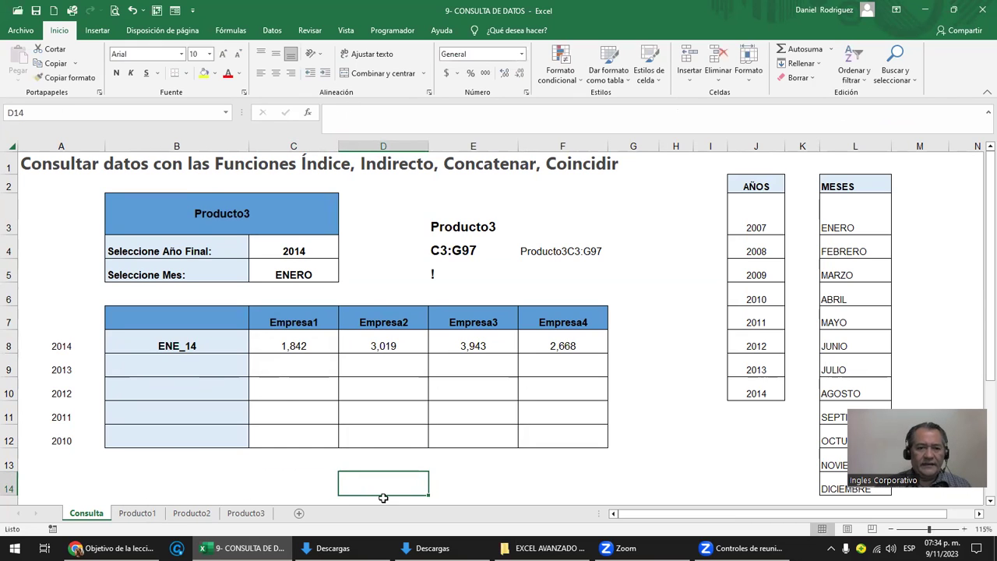
key(Left)
text(10)
key(ctrl+Return)
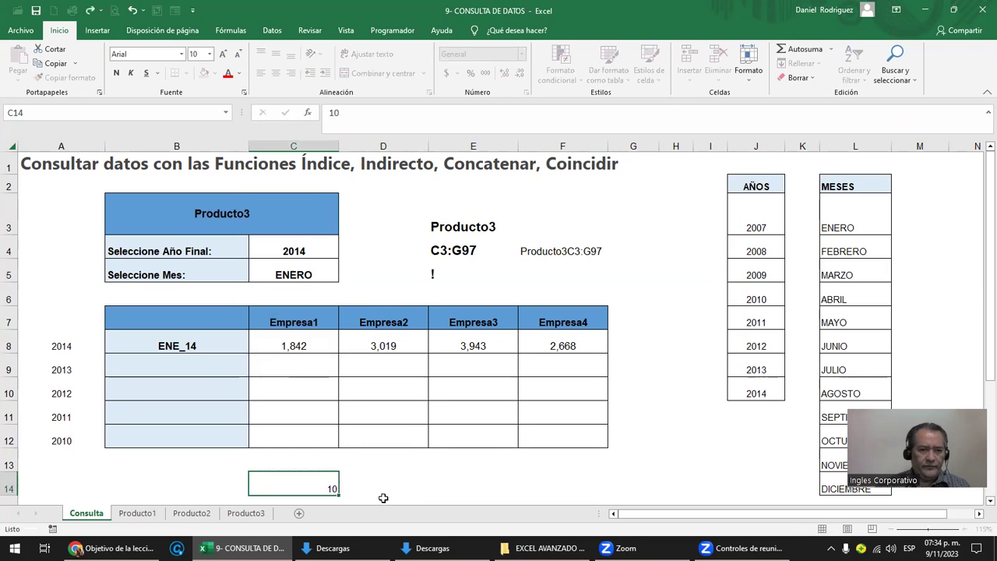
Step: Add the labels PRO1, PRO2 and PRO3 across D13:F13
key(Right)
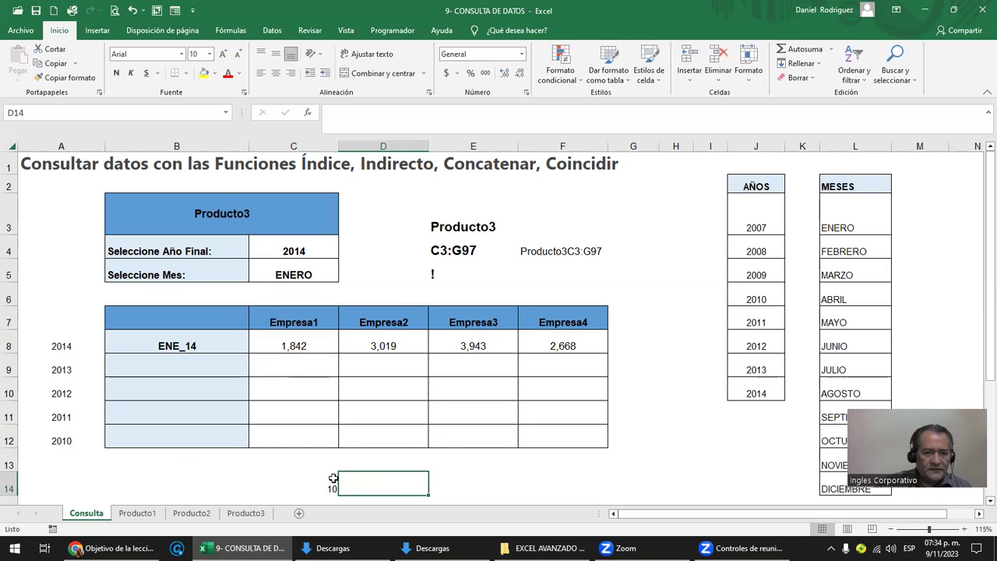
key(Left)
key(Right)
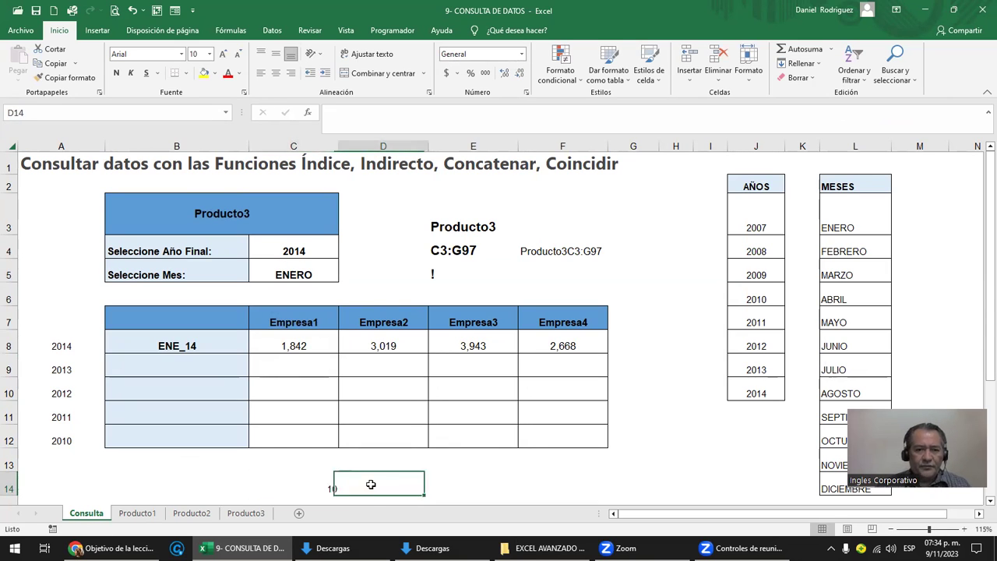
key(Up)
text(PRO)
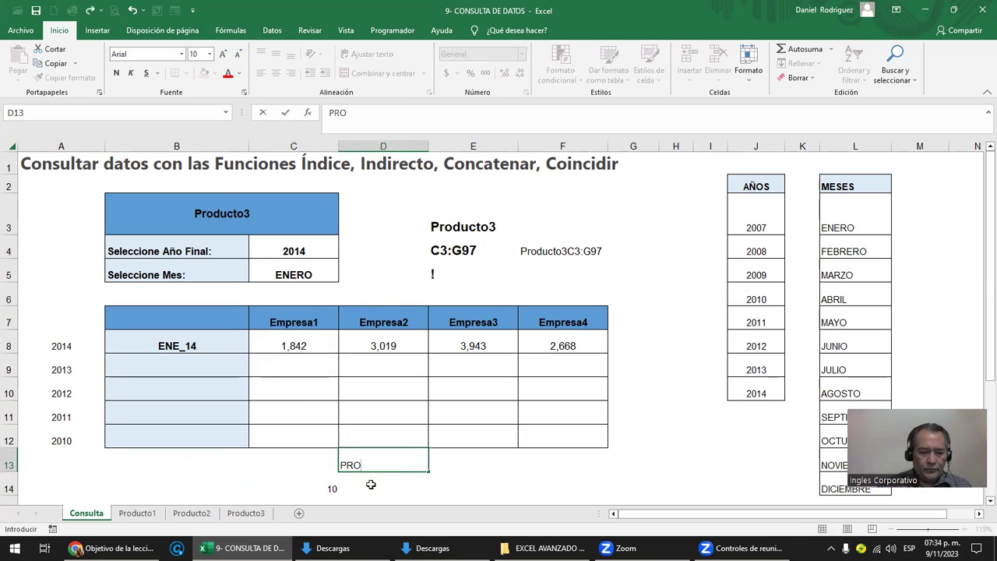
text(1)
key(Right)
text(PRO)
key(Right)
text(PRO3)
key(Return)
key(Left)
key(Left)
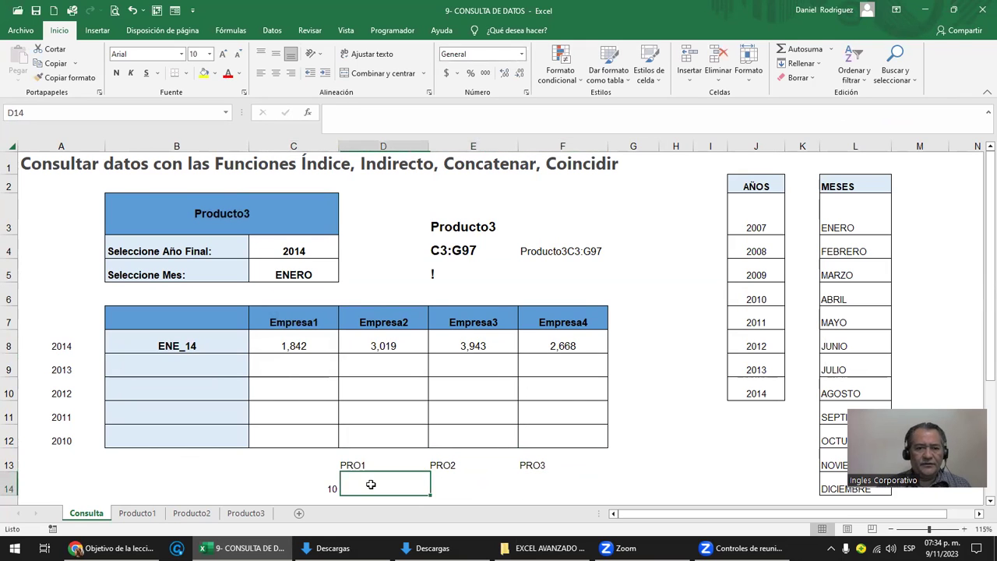
key(Left)
key(Up)
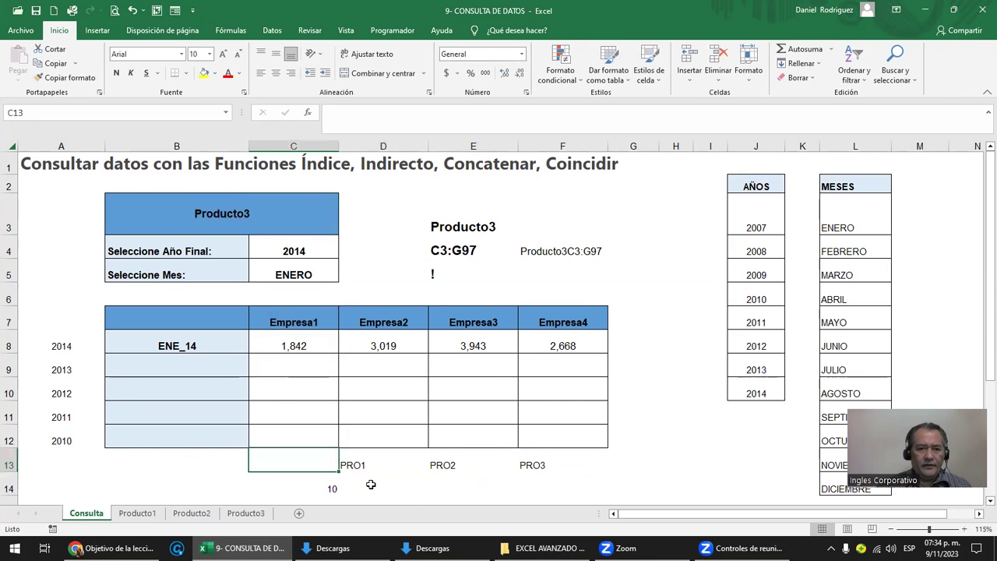
key(Down)
key(Right)
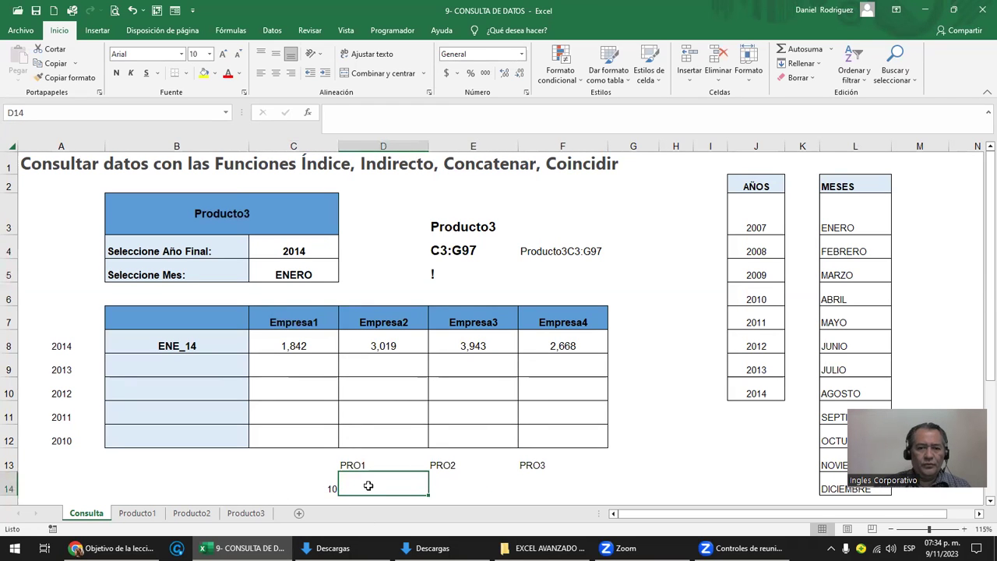
Step: Label cell G13 as TOTAL
key(Right)
key(Right)
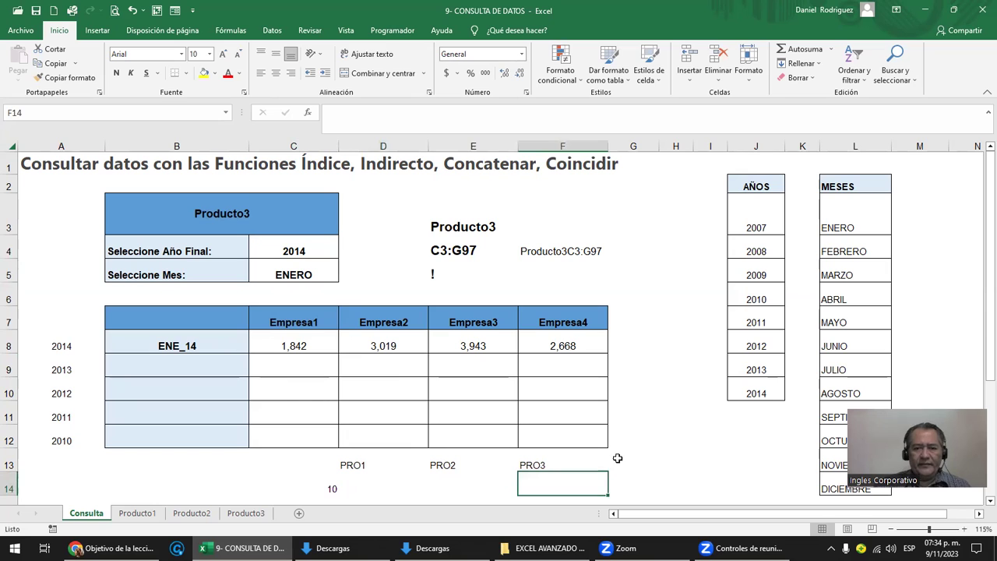
click(629, 462)
text(TOTAL)
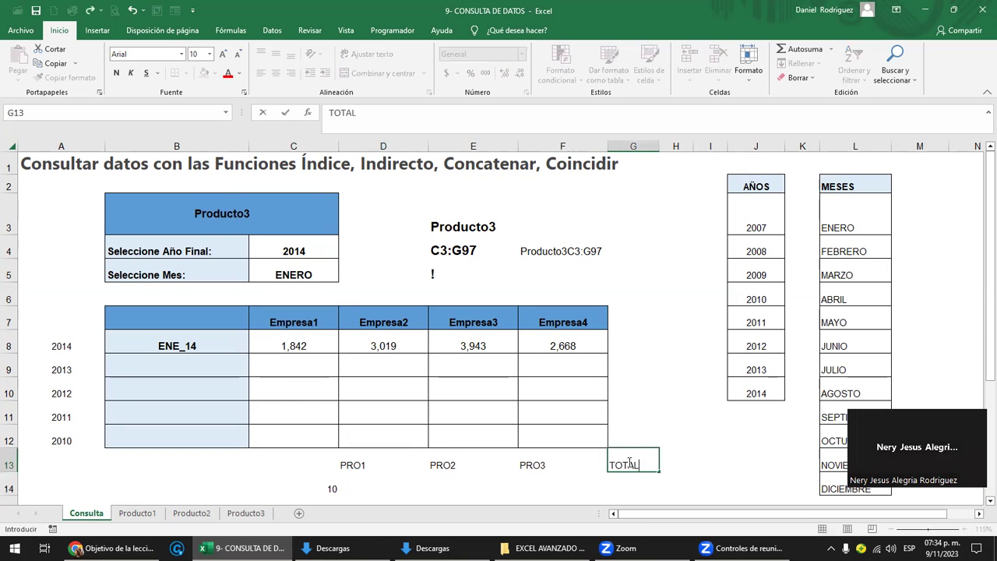
key(Return)
Step: Start a G14 total formula adding C14 and Producto1!D2
text(=)
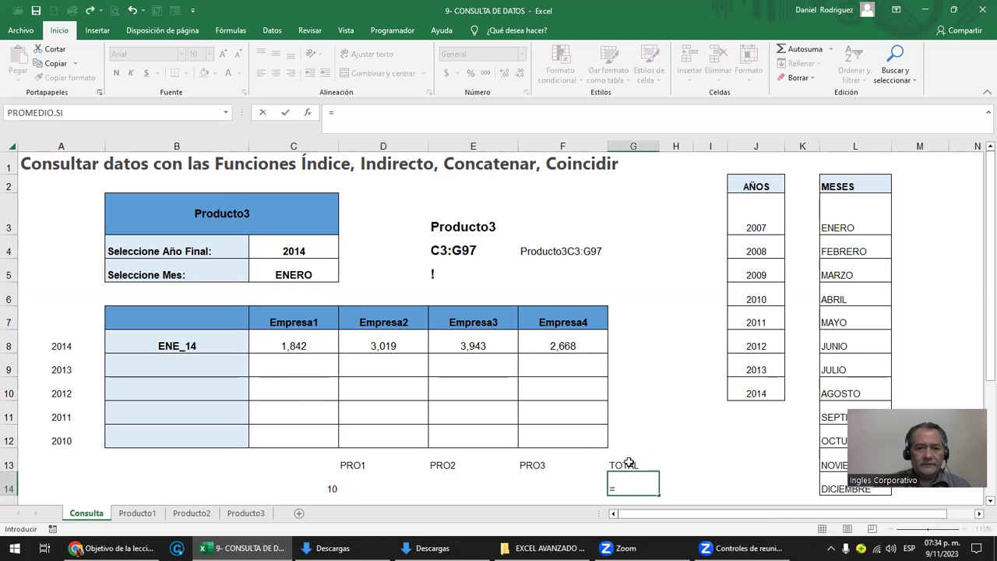
click(328, 490)
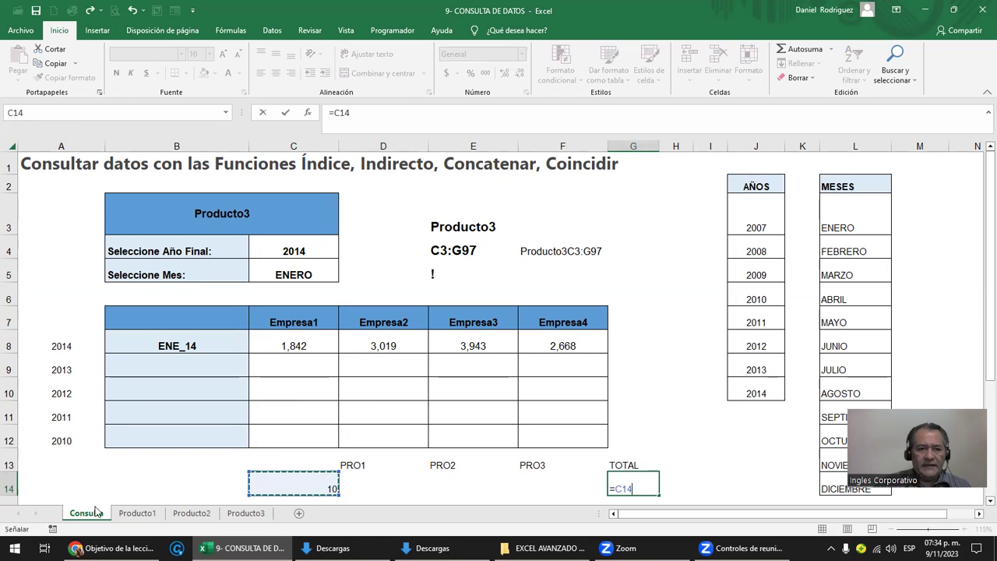
text(+)
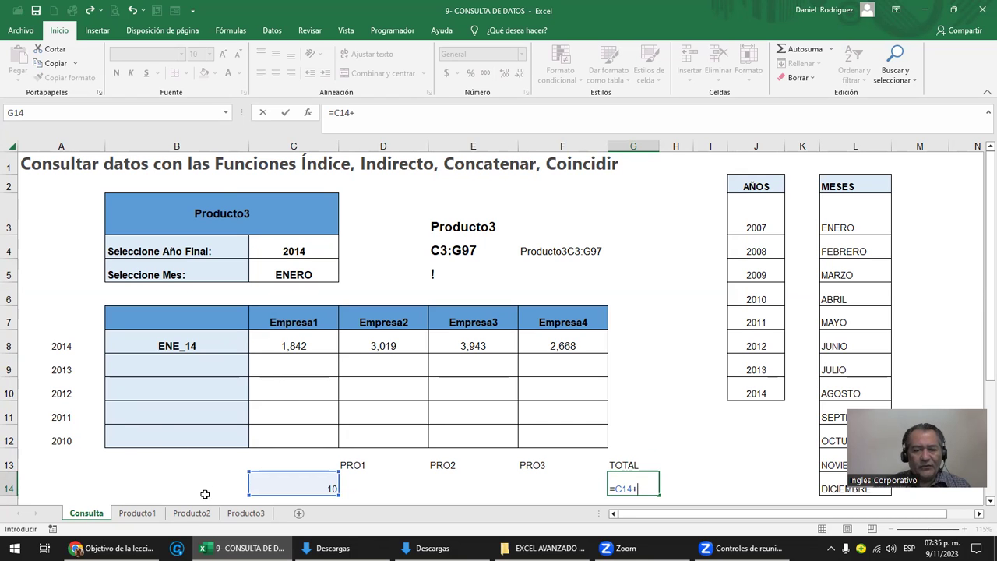
click(137, 513)
scroll(271, 345, up, 7)
scroll(271, 345, up, 5)
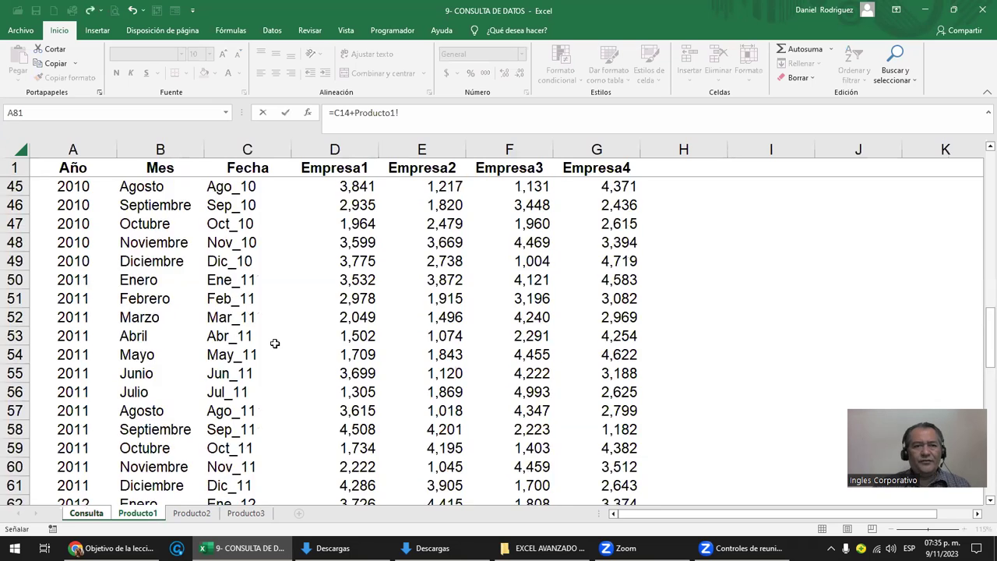
scroll(274, 343, up, 14)
click(345, 190)
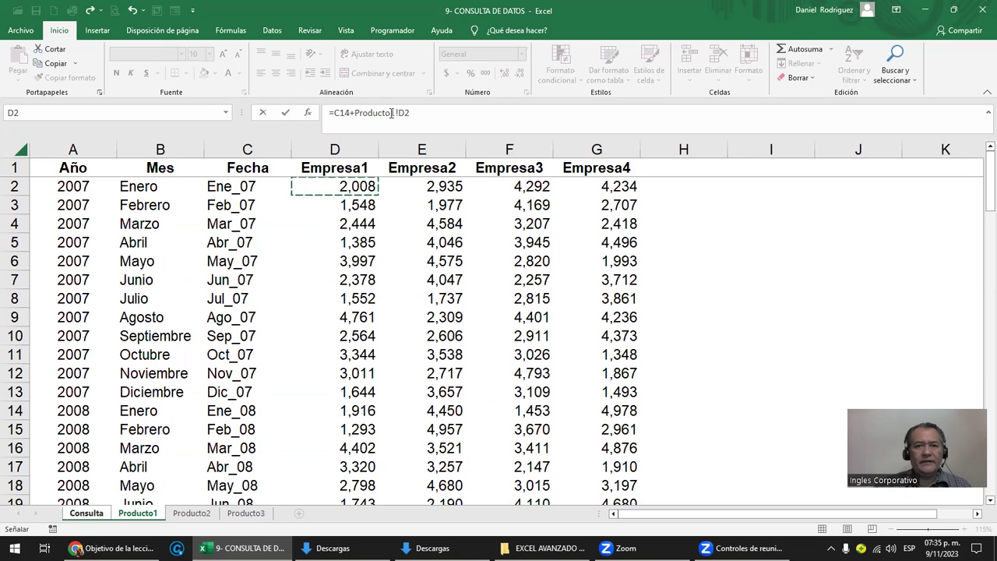
drag(392, 113, 403, 113)
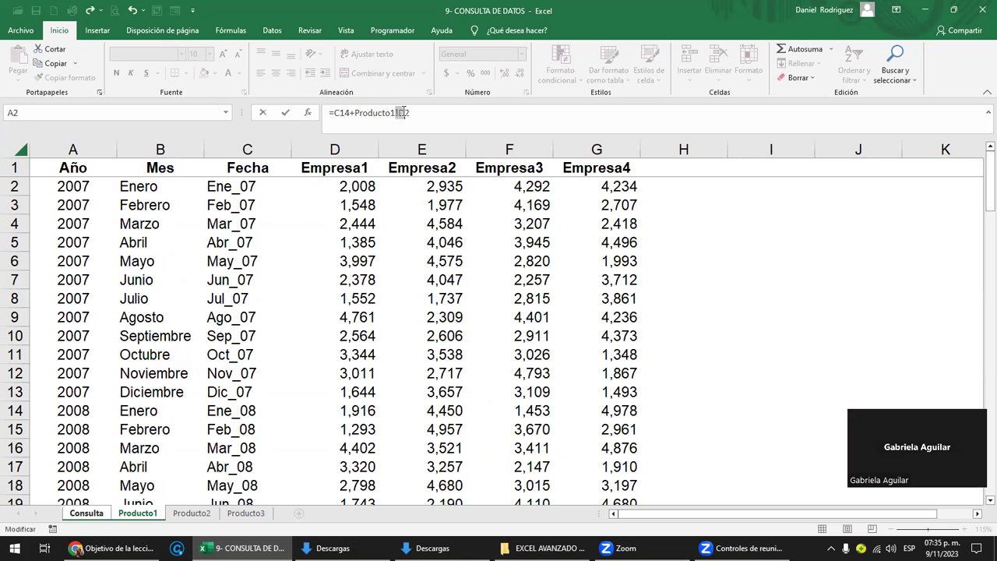
click(397, 113)
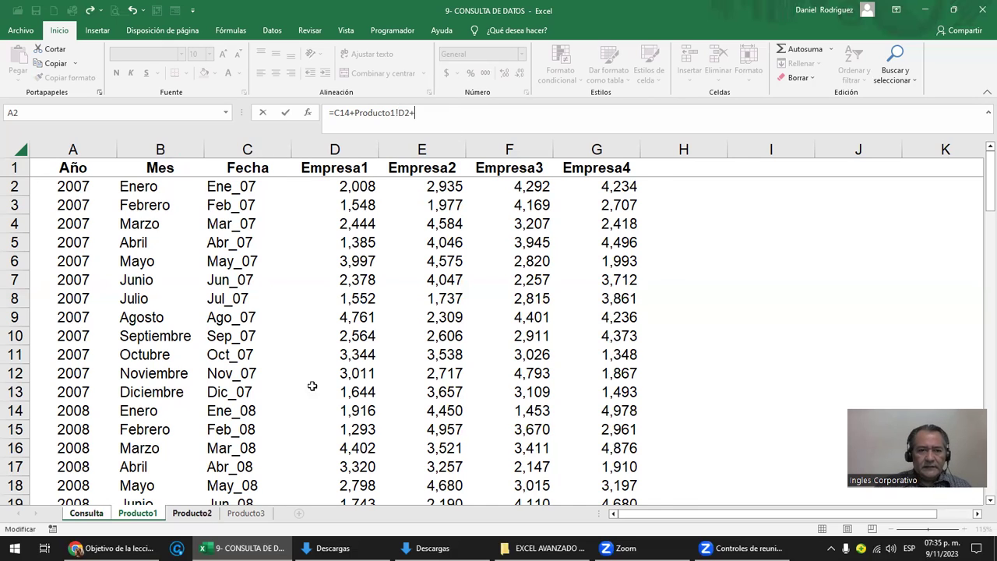
Step: Extend the total formula with Producto2!D2 and Producto3!G2
click(191, 513)
scroll(392, 189, up, 5)
scroll(394, 189, up, 4)
scroll(397, 189, up, 10)
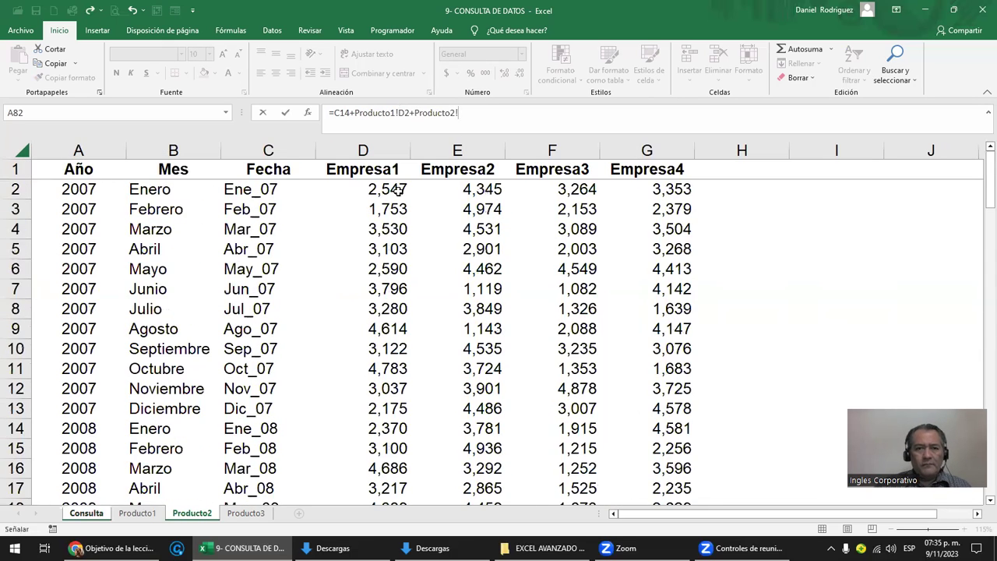
click(397, 189)
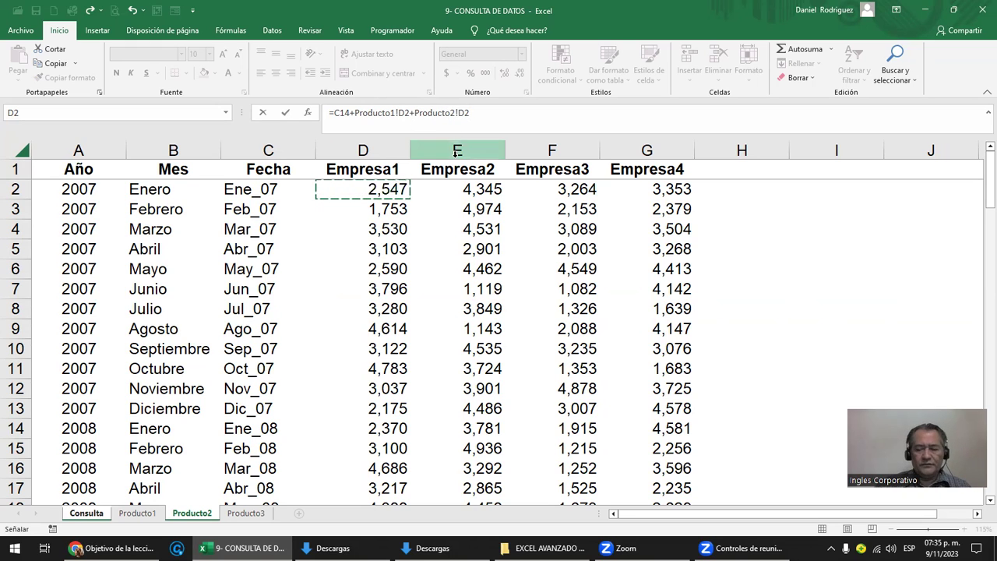
text(+)
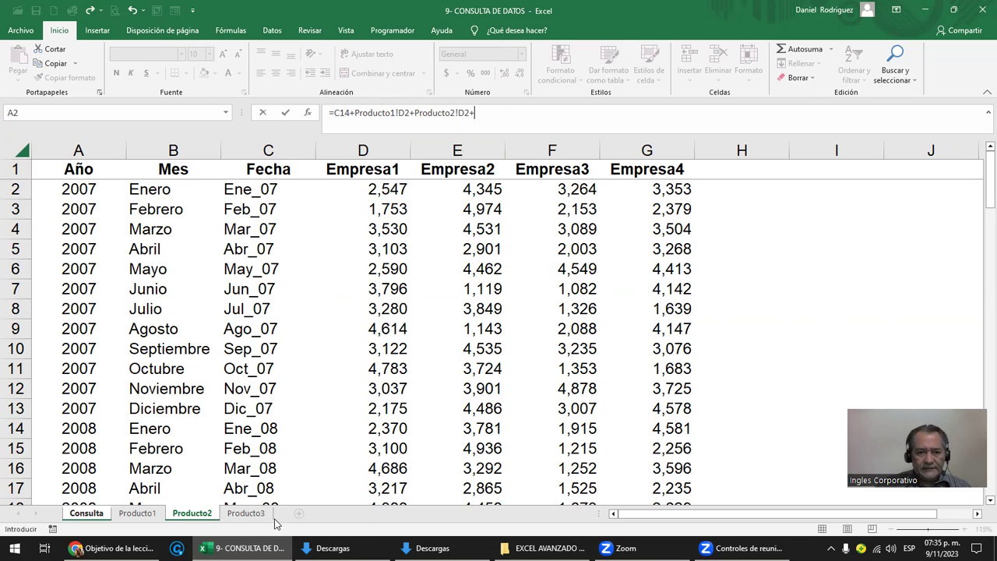
click(248, 513)
scroll(272, 512, up, 3)
scroll(271, 512, up, 15)
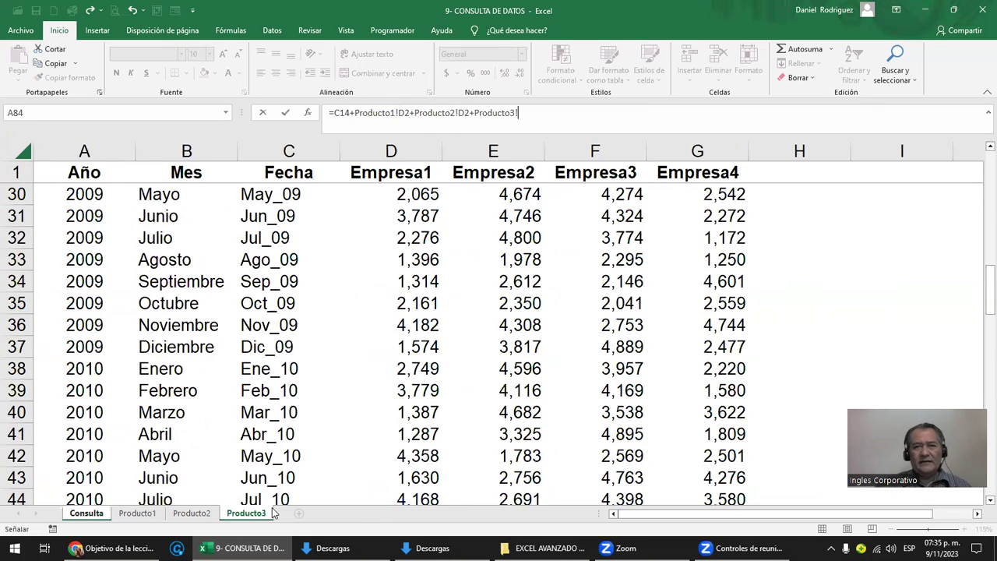
scroll(271, 513, up, 10)
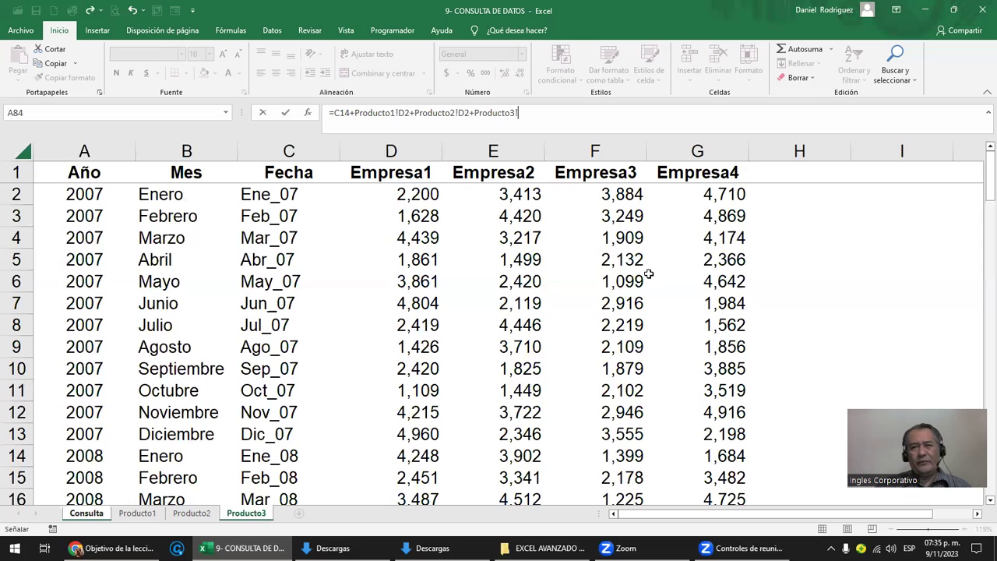
click(719, 198)
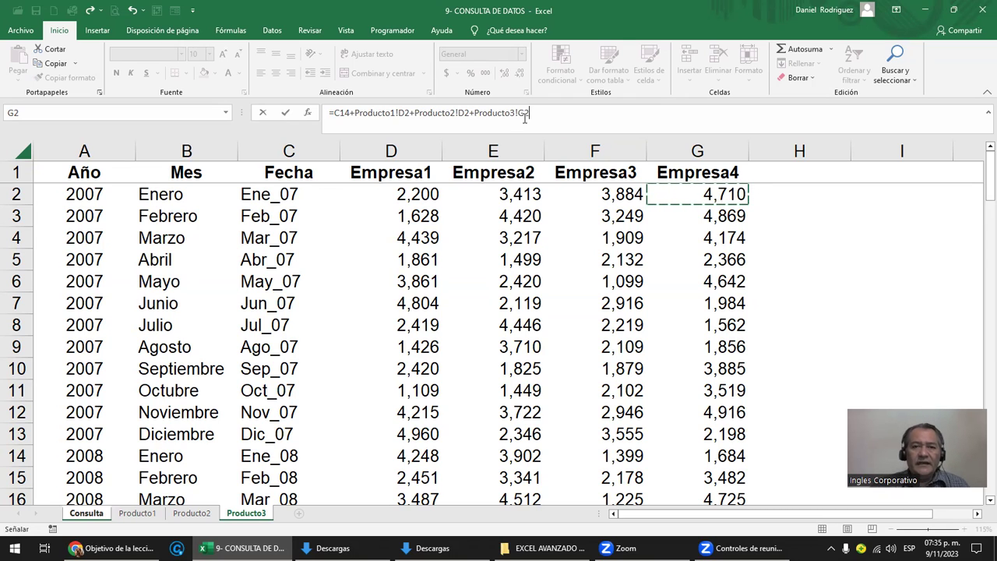
click(518, 112)
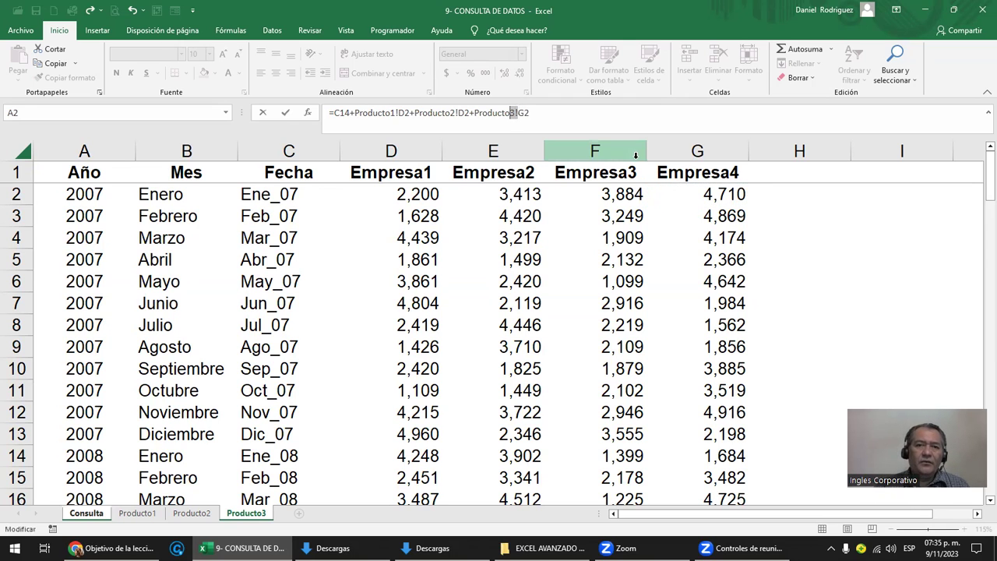
key(shift+Left)
key(shift+Left)
key(shift+Left)
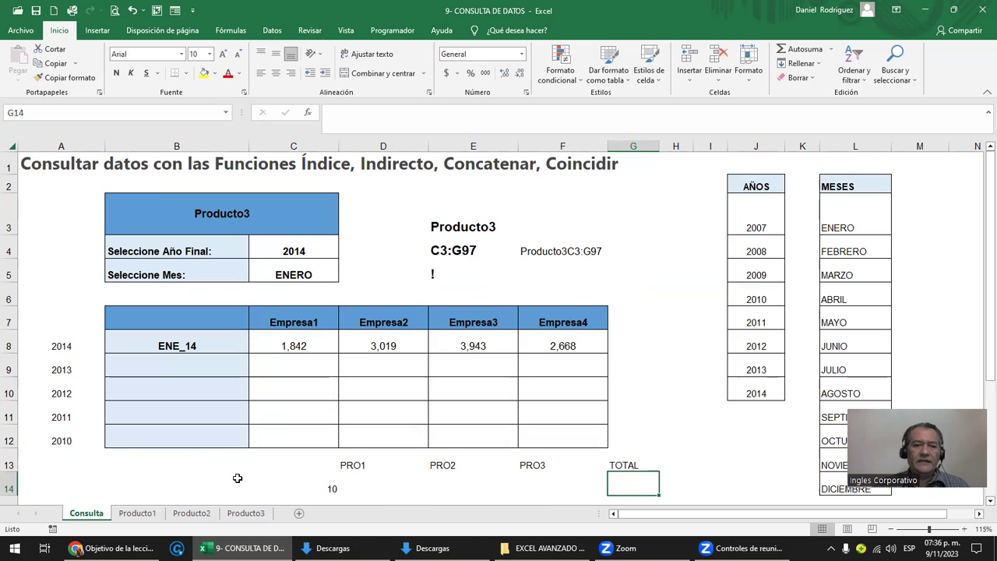
Step: Clear the practice cells D13:G14 and the value 10 in C14
drag(342, 471, 626, 481)
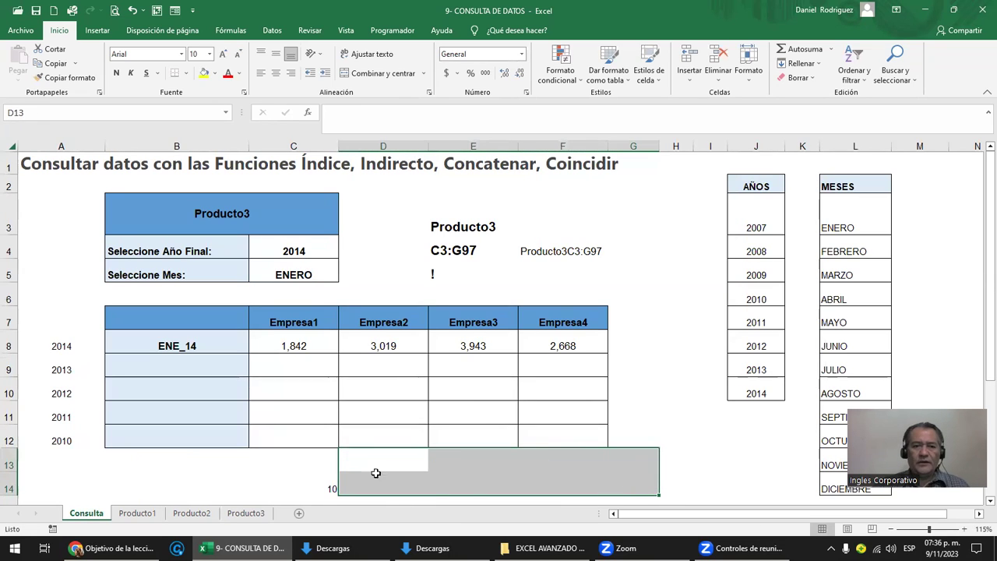
click(331, 488)
key(Delete)
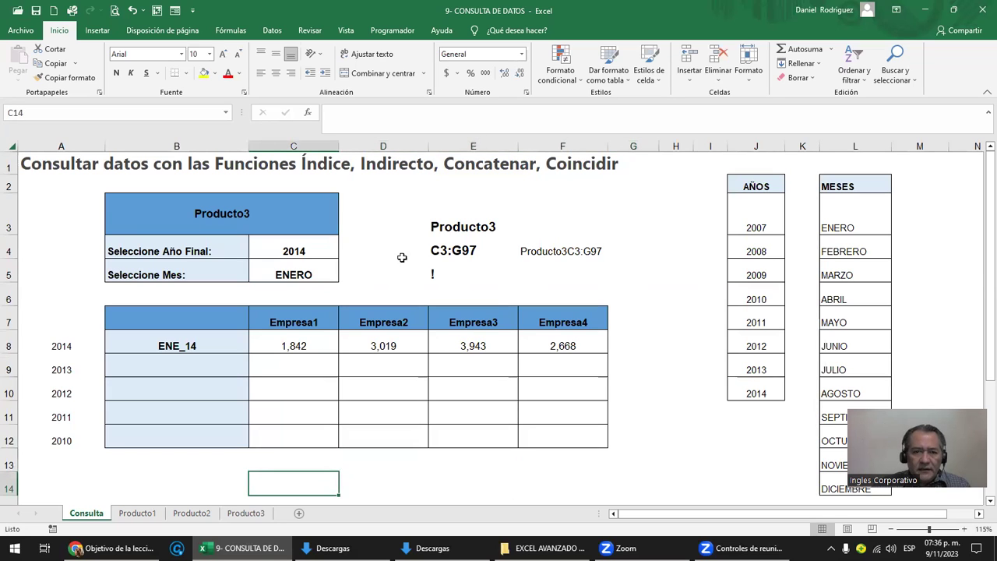
Step: Add another & link to F4's joining formula
click(454, 228)
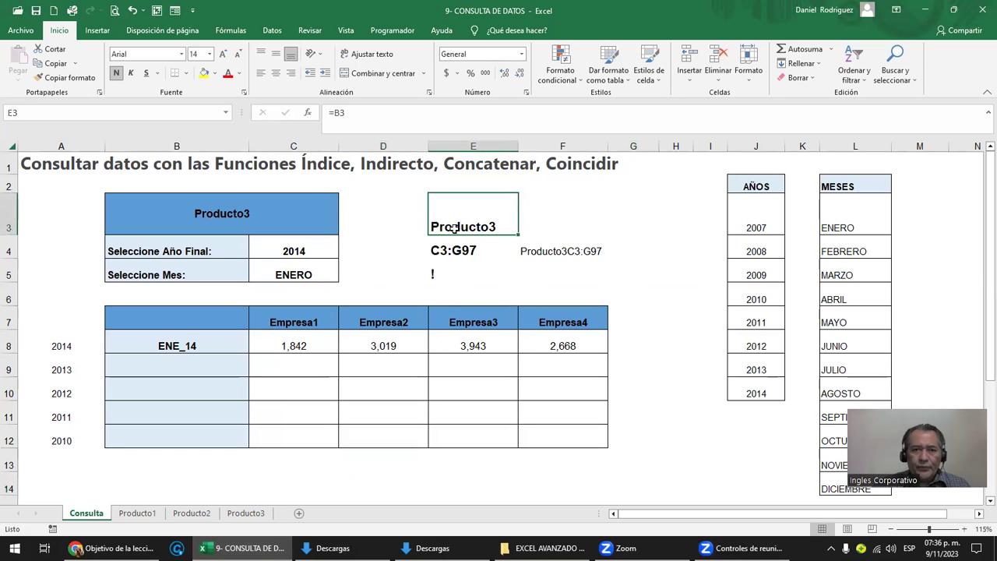
click(564, 250)
key(F2)
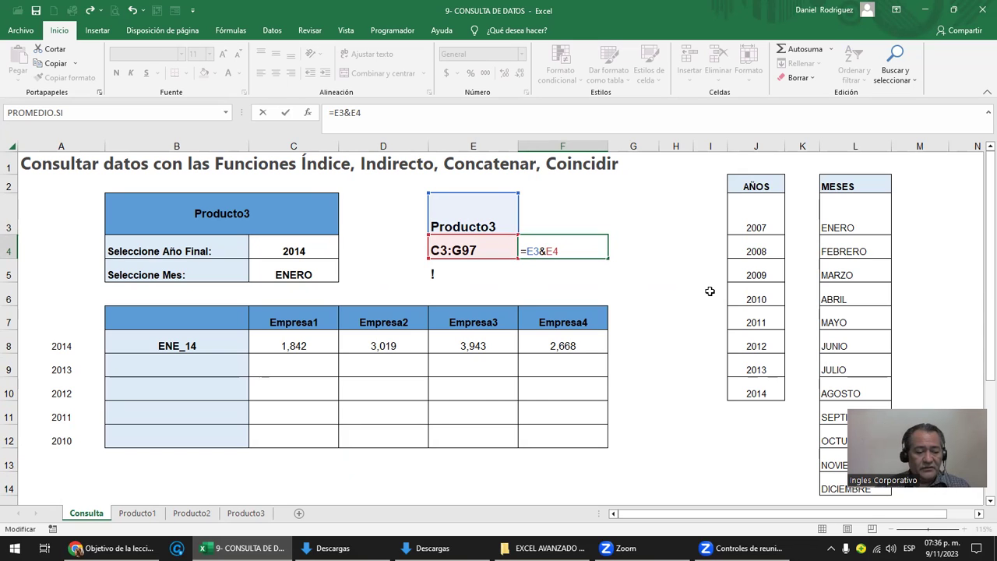
text(&)
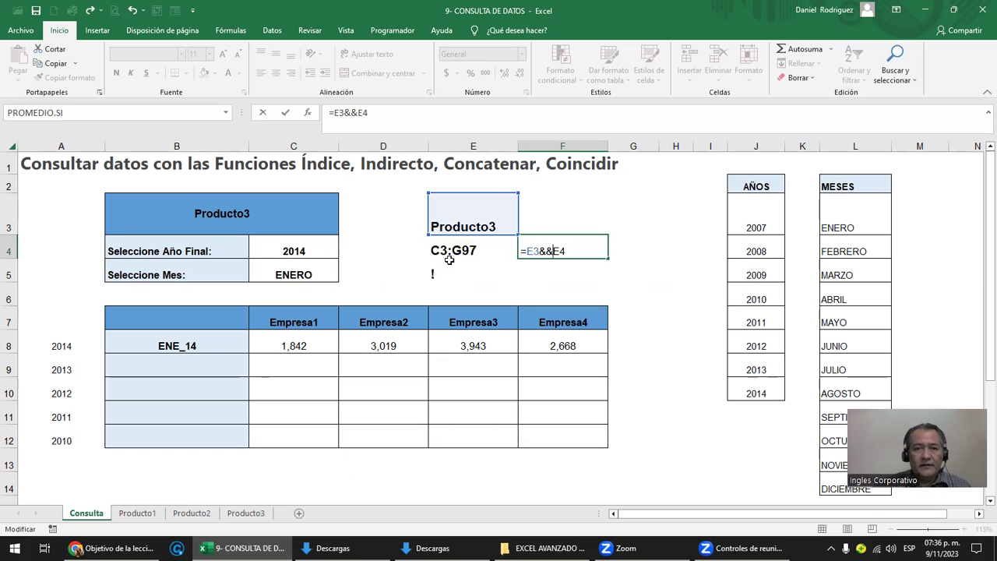
click(502, 276)
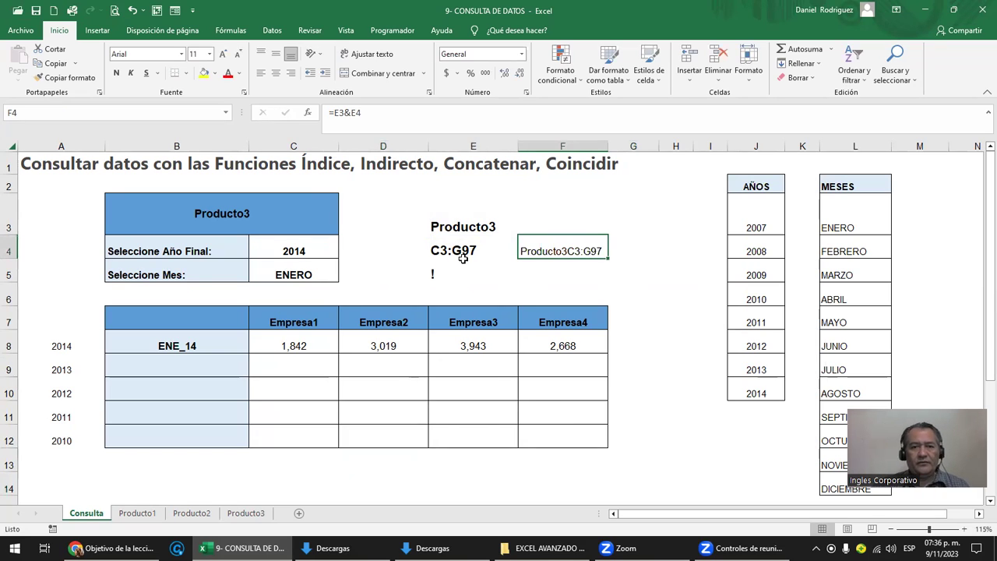
Step: Move the ! into E4 and C3:G97 into E5, clearing the leftover in E6
click(471, 250)
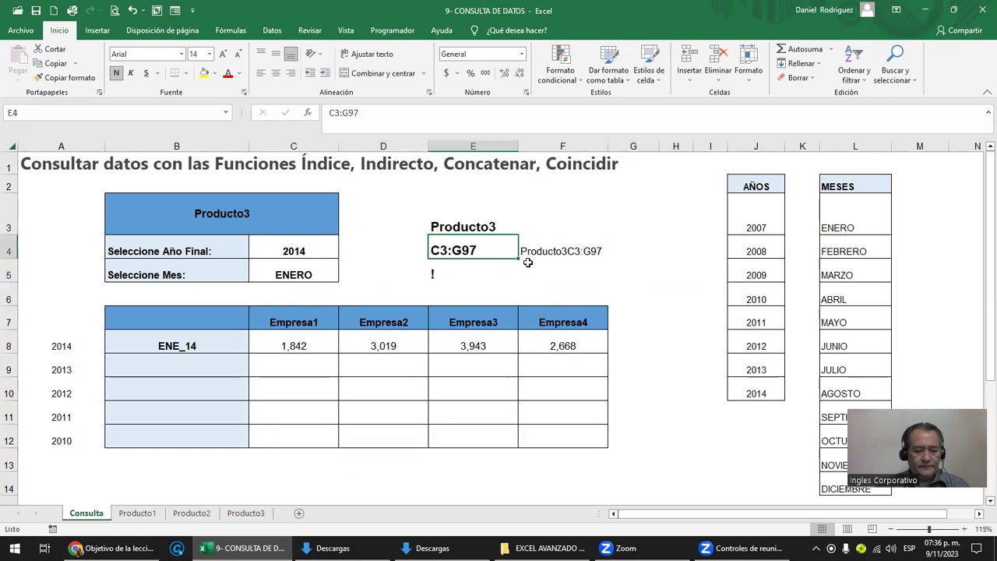
key(ctrl+c)
key(ctrl+z)
key(ctrl+c)
key(ctrl+z)
key(Down)
key(Down)
key(ctrl+c)
key(Up)
key(Return)
key(Up)
key(Down)
key(Down)
key(Delete)
Step: Rewrite F4 as =E3&E4&E5 so it reads Producto3!C3:G97
key(Up)
key(Right)
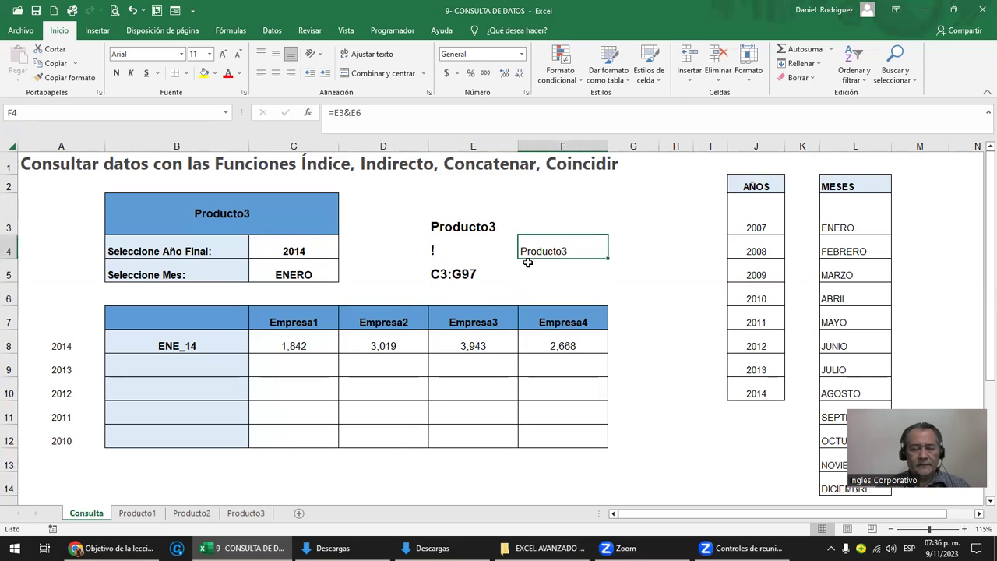
key(Up)
key(F2)
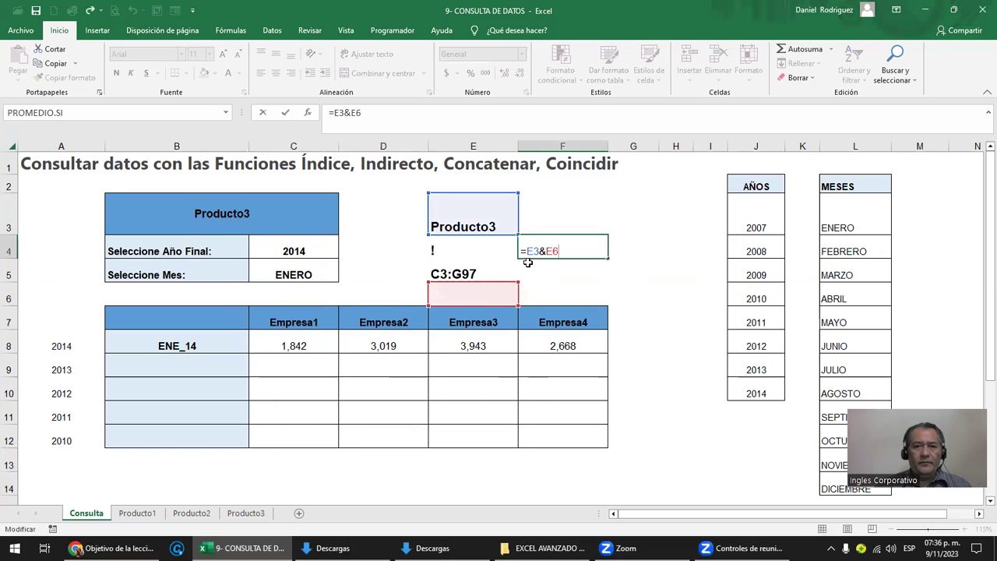
key(BackSpace)
key(BackSpace)
key(BackSpace)
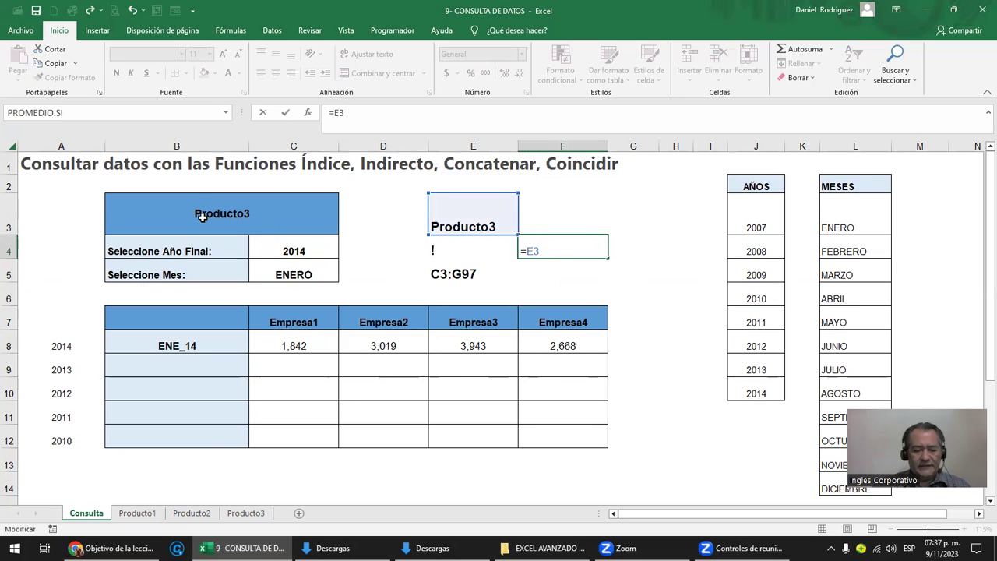
text(&)
click(447, 254)
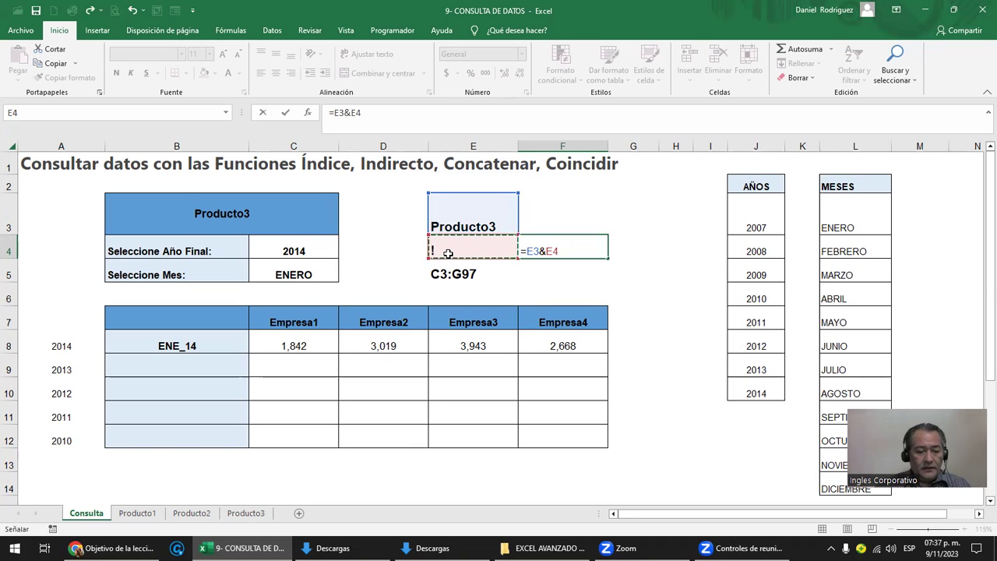
text(&)
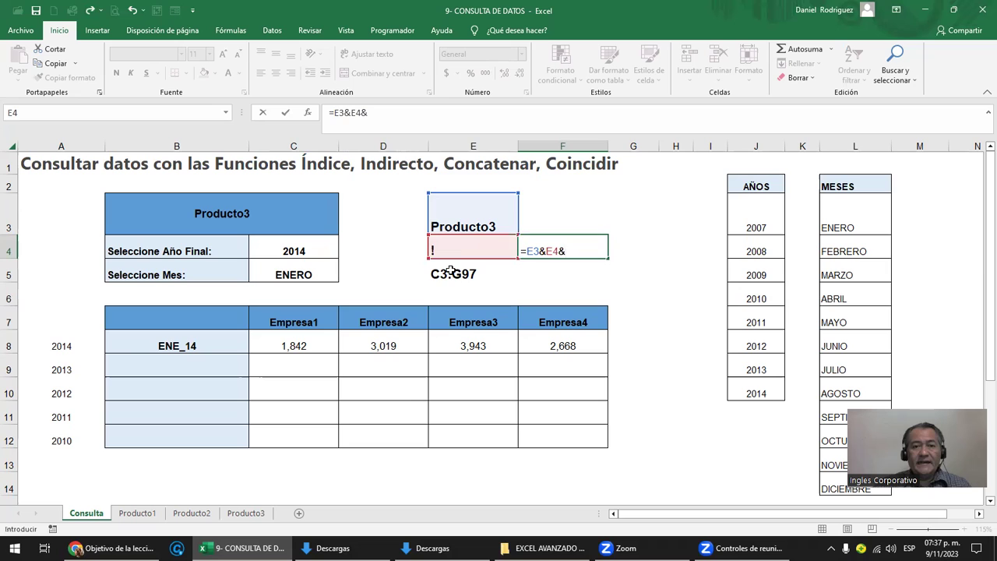
click(450, 270)
key(Return)
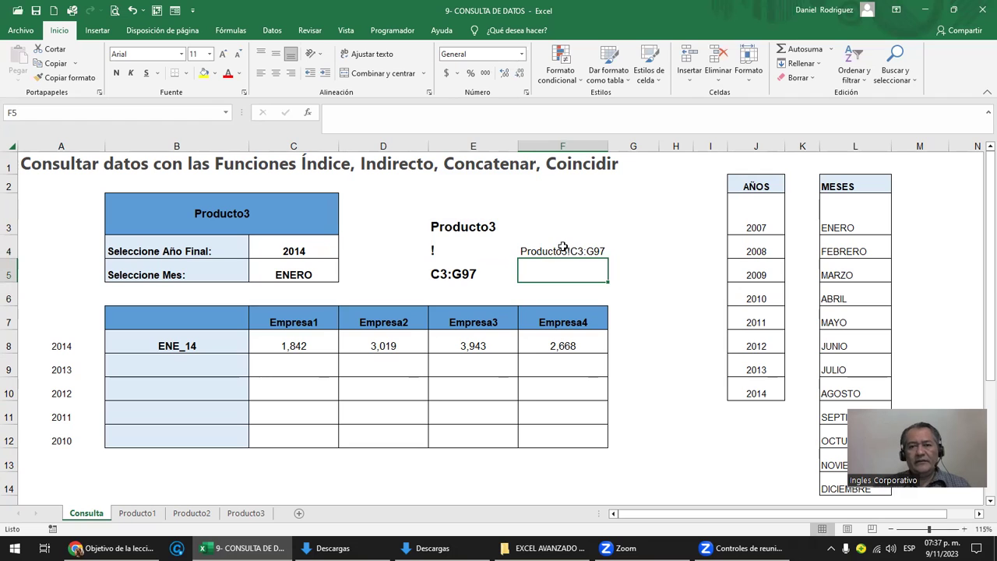
Step: Enlarge F4's text by two font-size steps to 14
click(563, 247)
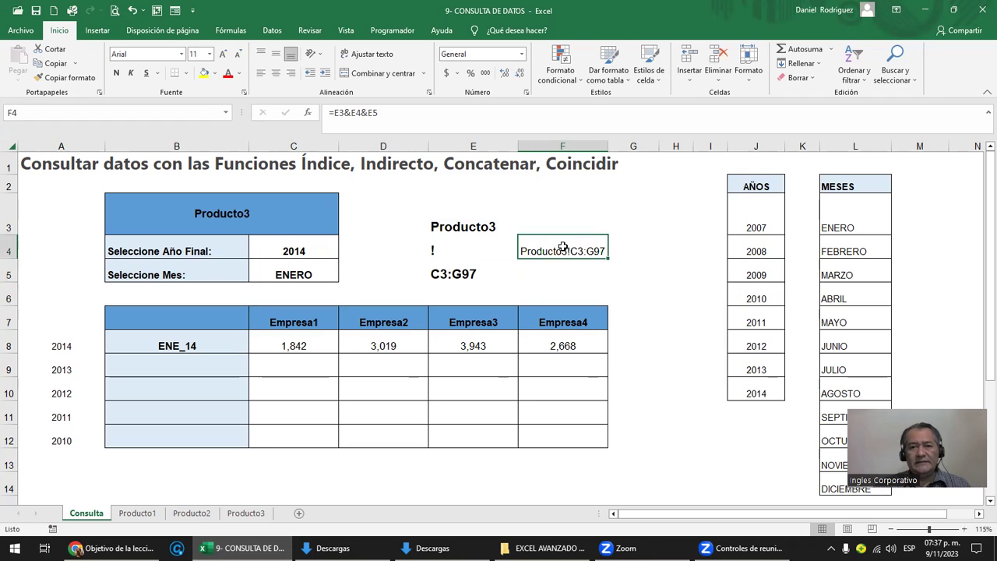
click(224, 55)
click(224, 55)
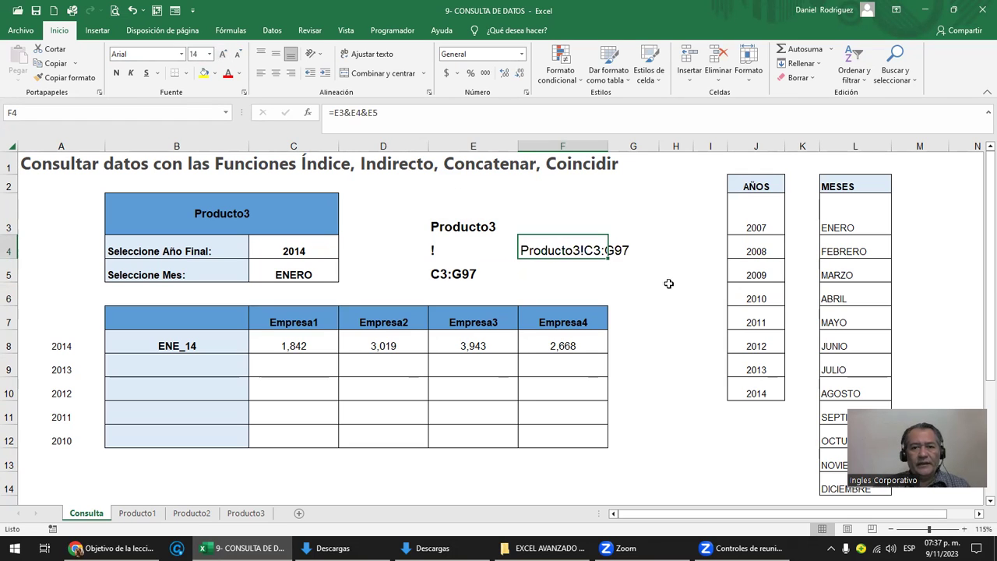
click(647, 270)
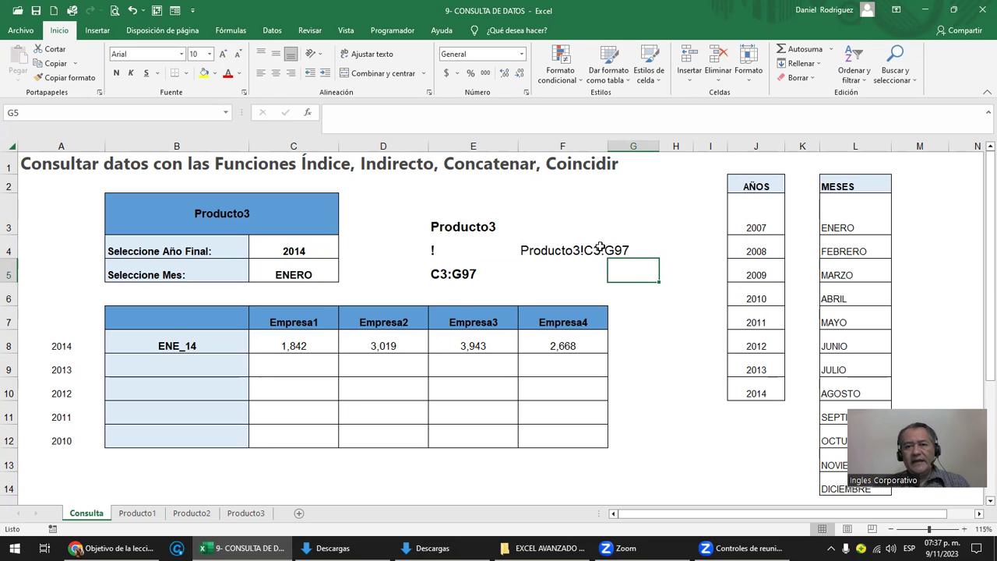
click(539, 242)
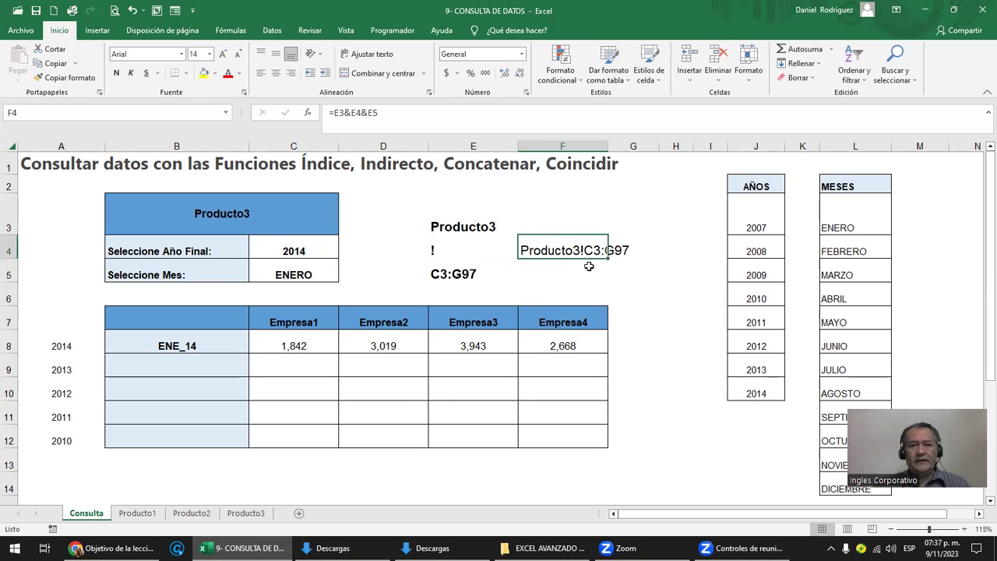
click(275, 208)
click(344, 229)
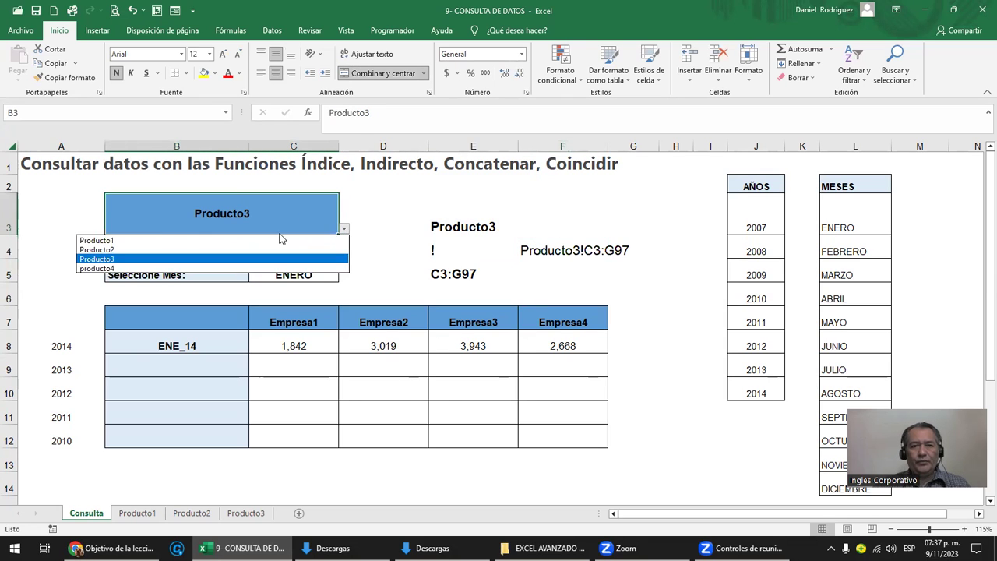
click(219, 240)
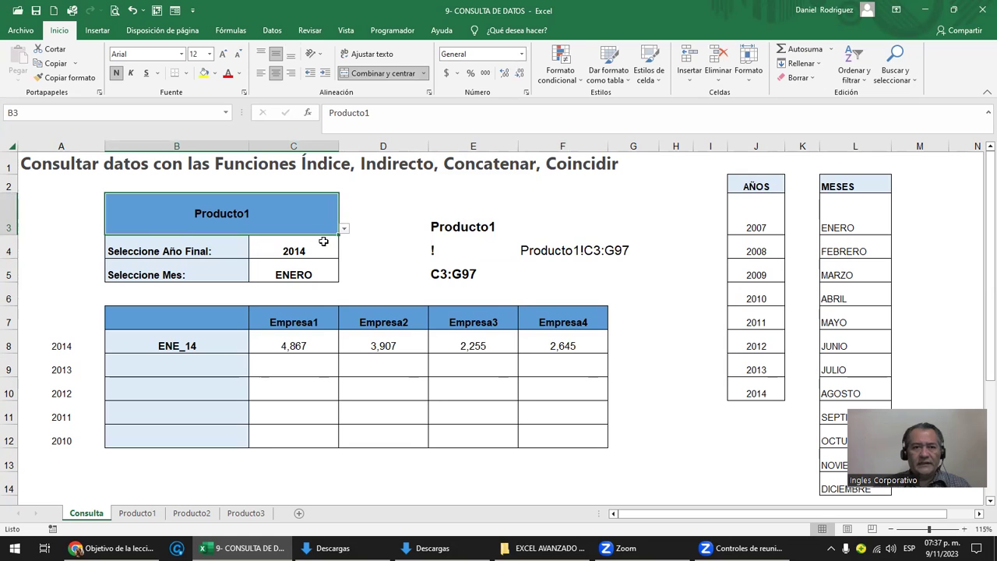
click(343, 228)
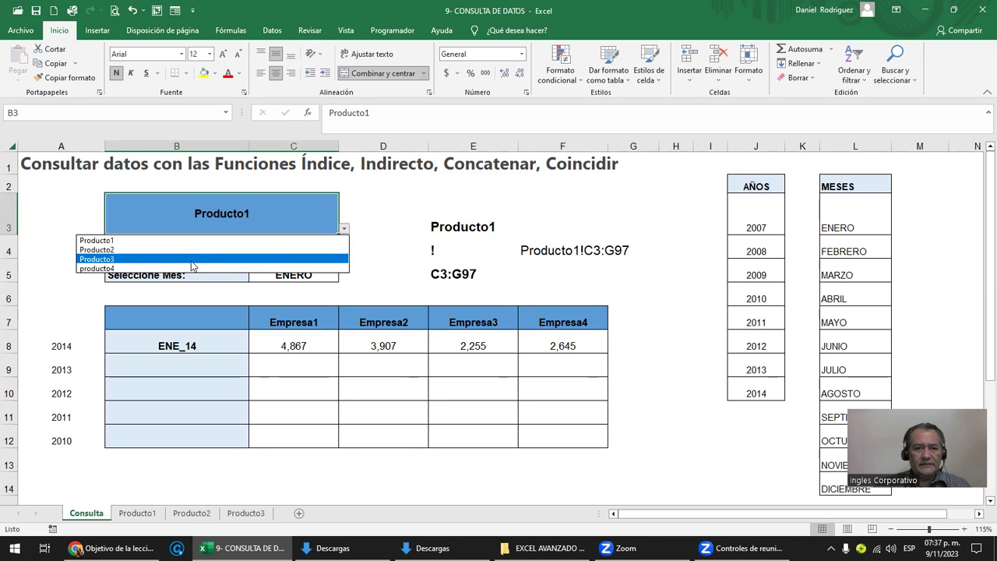
click(193, 259)
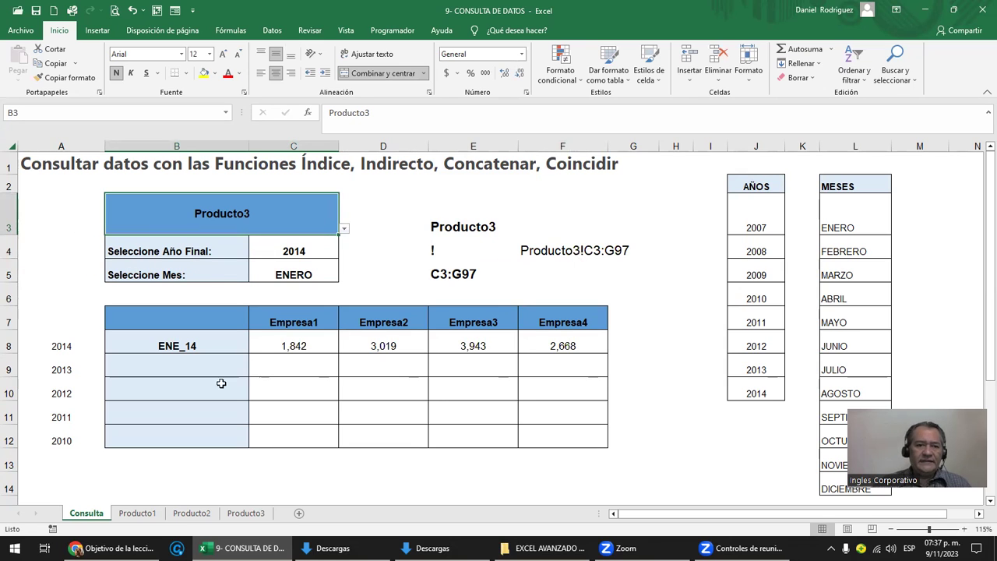
click(284, 345)
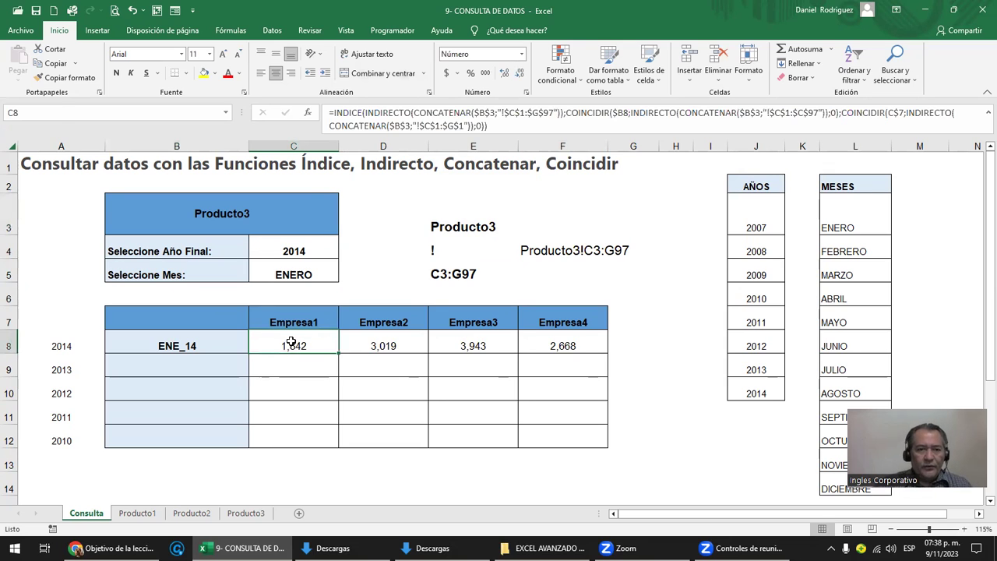
Step: Review C8's lookup formula, then view Producto1 and select its row 2 values
double_click(292, 345)
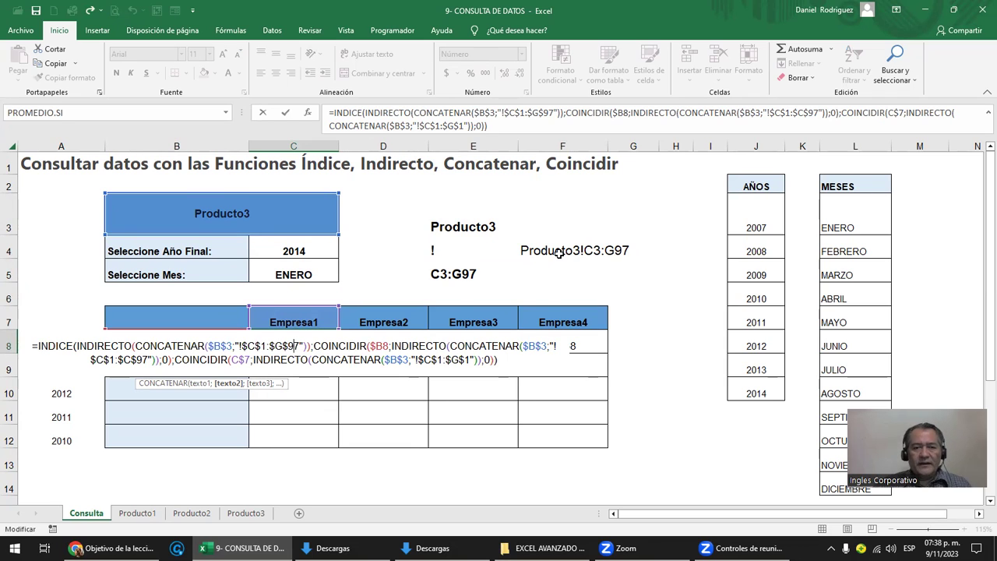
click(238, 204)
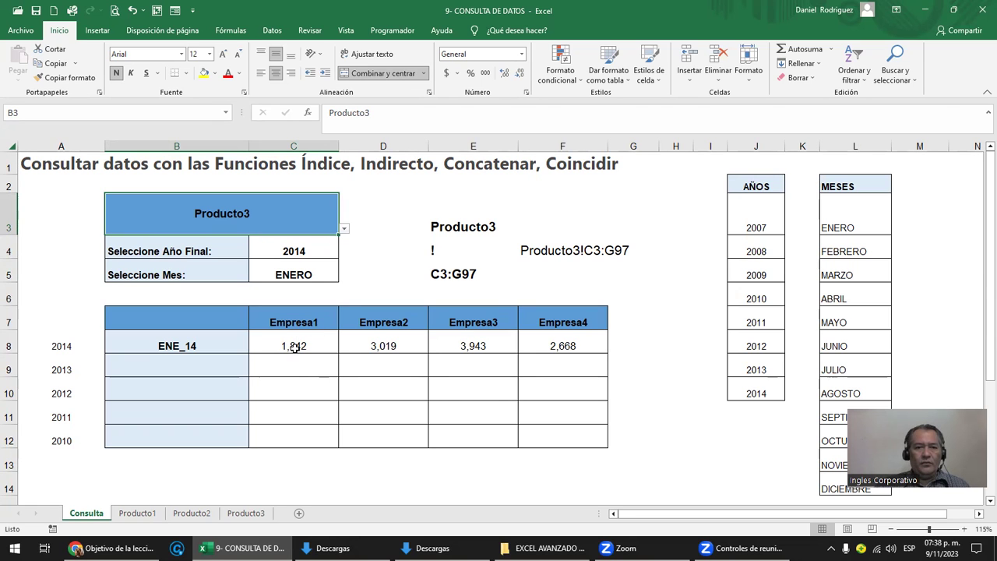
click(295, 348)
click(137, 513)
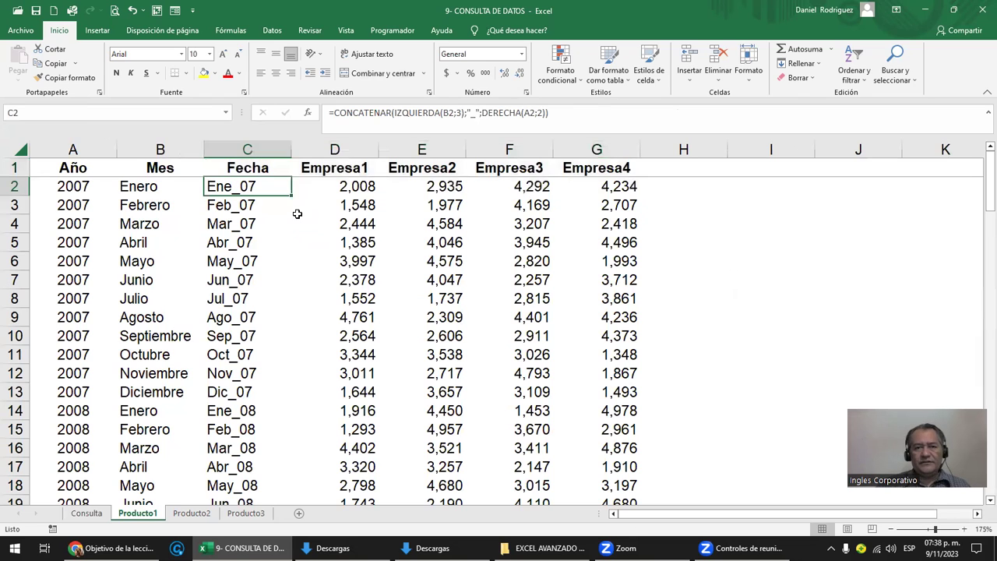
key(shift+Right)
key(shift+Right)
key(shift+Right)
key(shift+Right)
key(shift+Down)
Step: Return to Consulta and select the results table C7:F12
key(shift+Up)
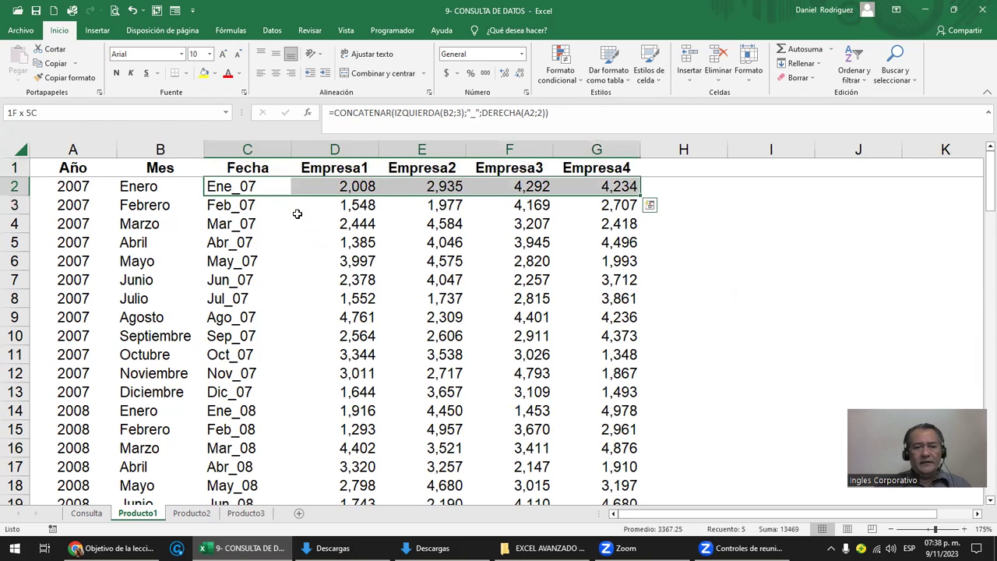
click(86, 513)
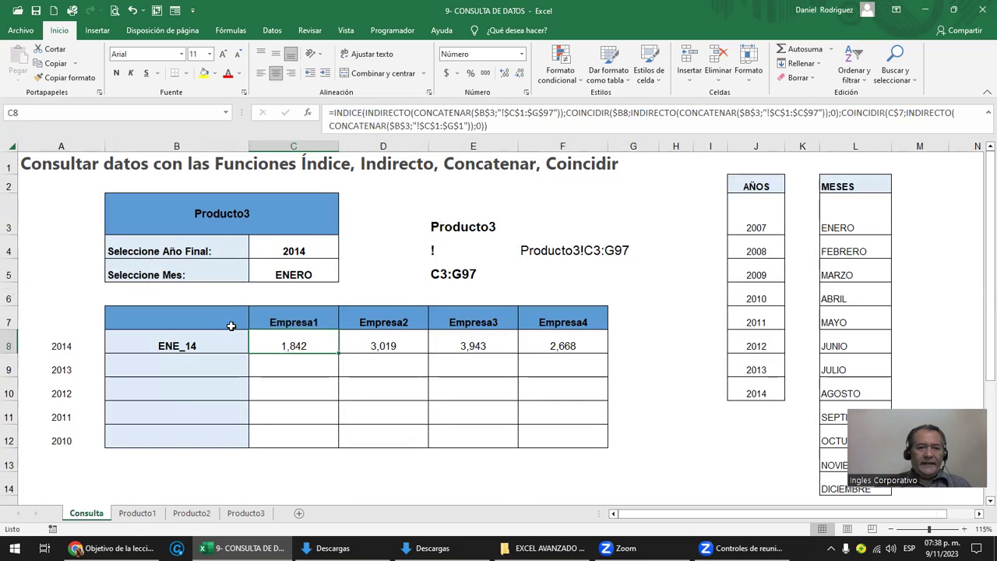
mouse_move(302, 314)
mouse_down()
mouse_move(554, 382)
mouse_move(565, 436)
mouse_up()
Step: Insert a blank row above row 1 of the Producto3 table
click(245, 513)
click(276, 199)
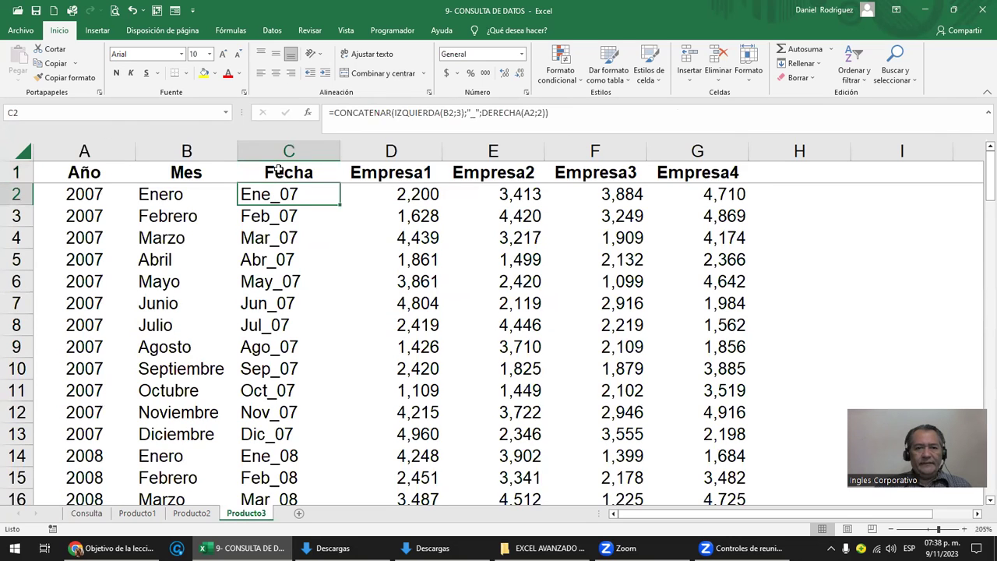
click(15, 176)
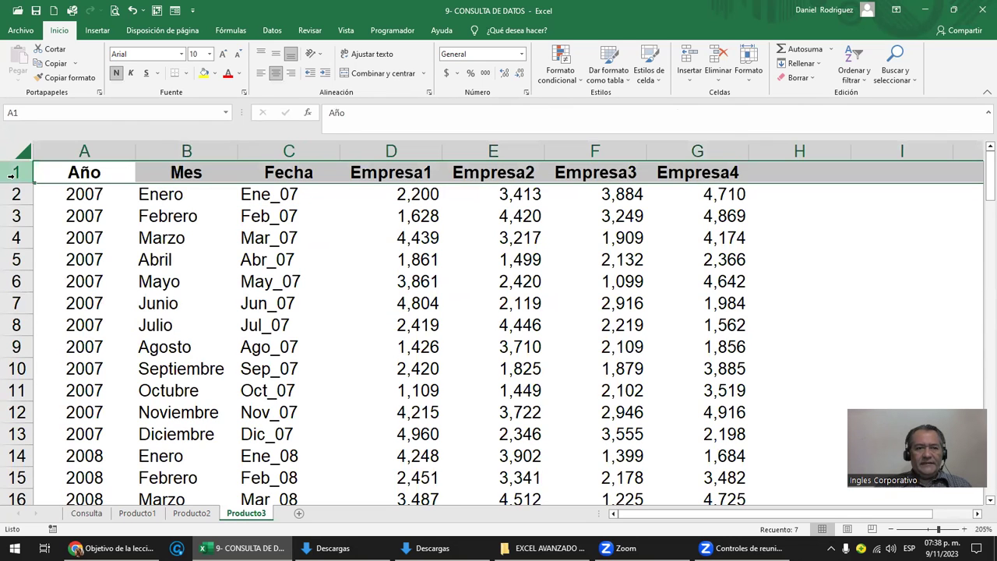
right_click(16, 176)
click(48, 286)
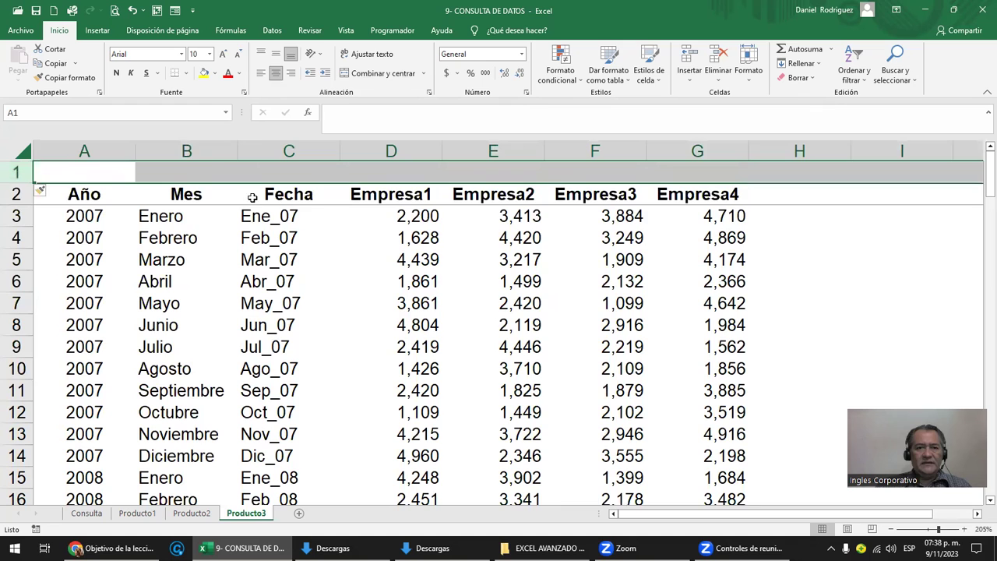
click(307, 216)
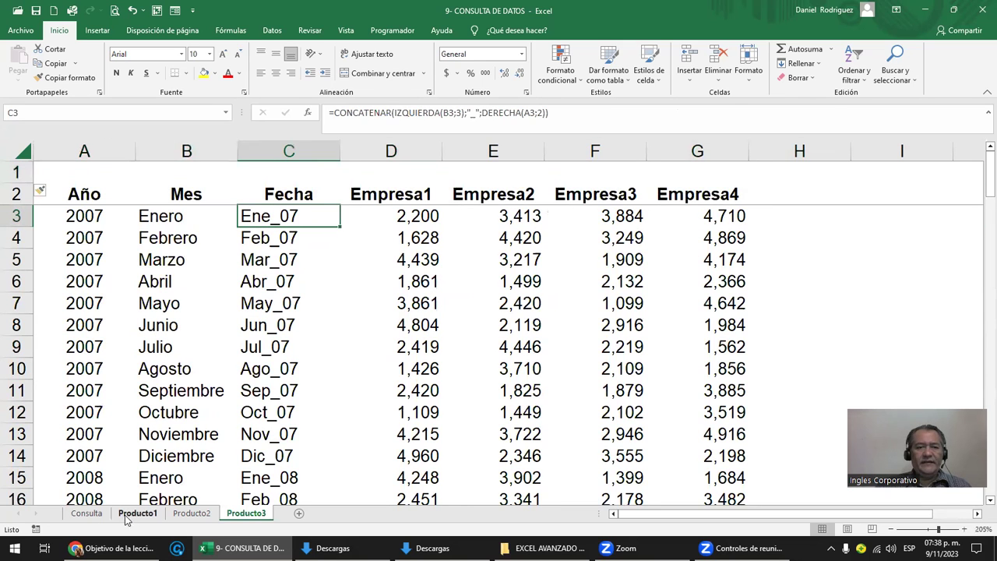
Step: Check Consulta's F4 range text, then undo Producto3's blank row and select columns A–G
click(134, 516)
click(94, 515)
click(553, 256)
click(618, 278)
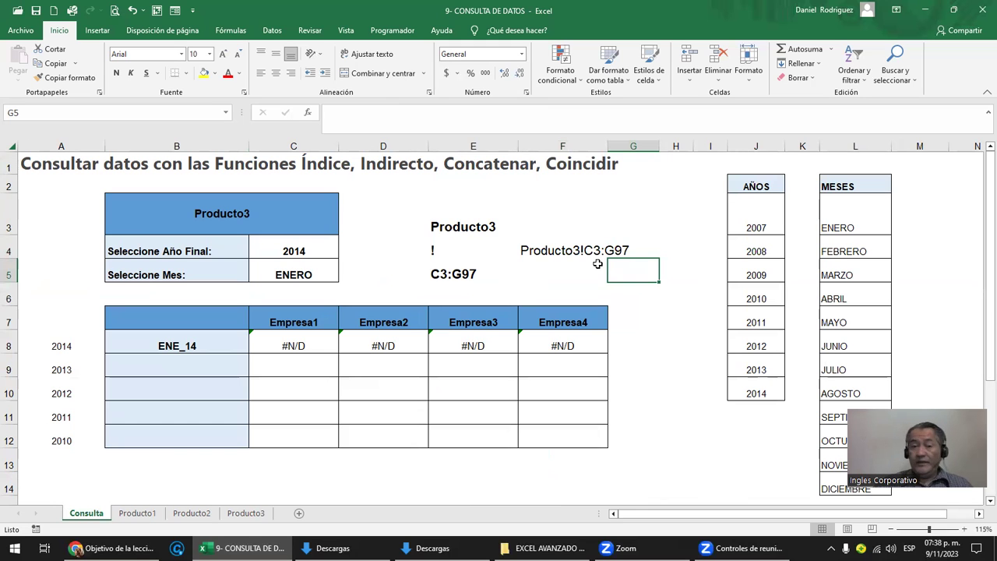
click(246, 513)
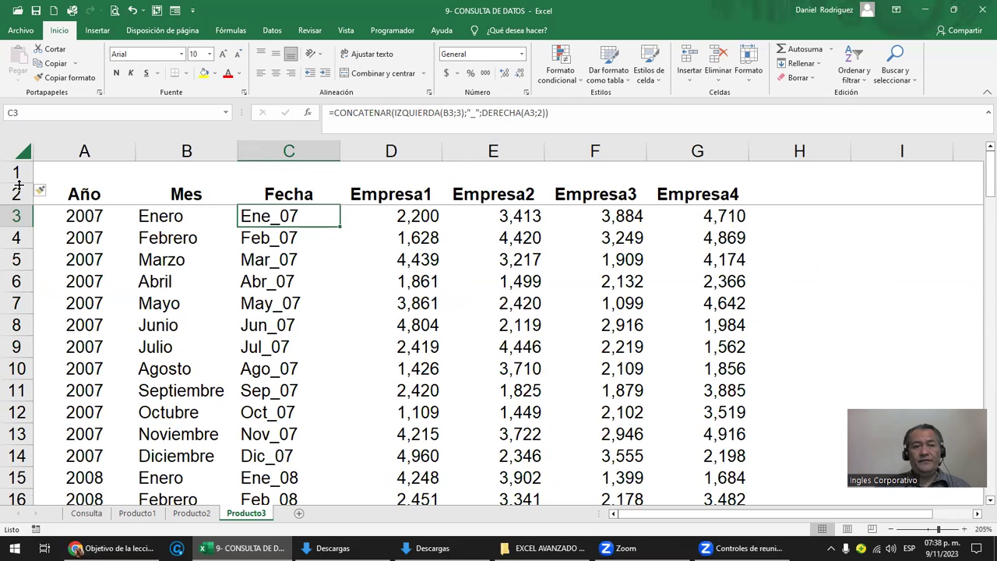
key(ctrl+z)
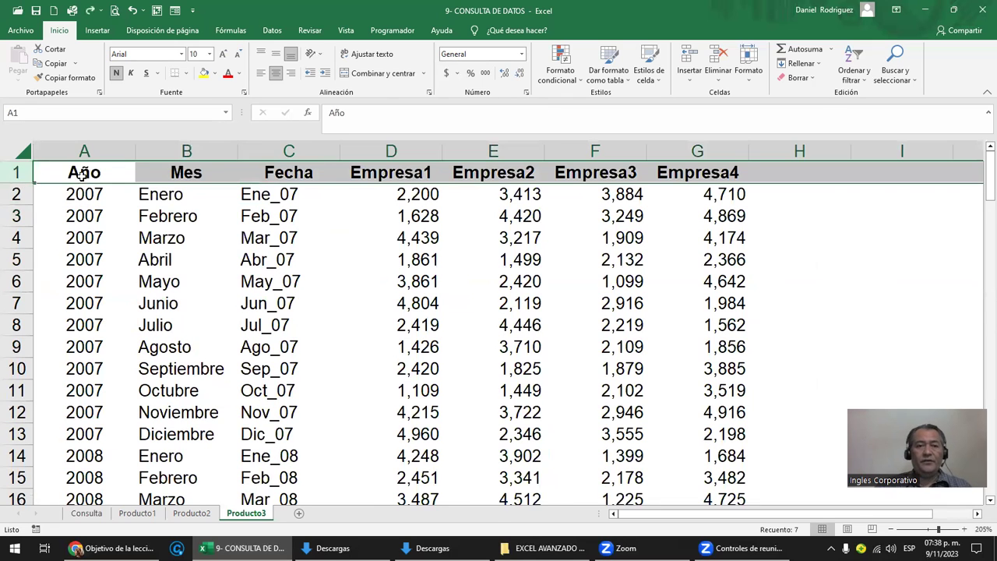
click(81, 173)
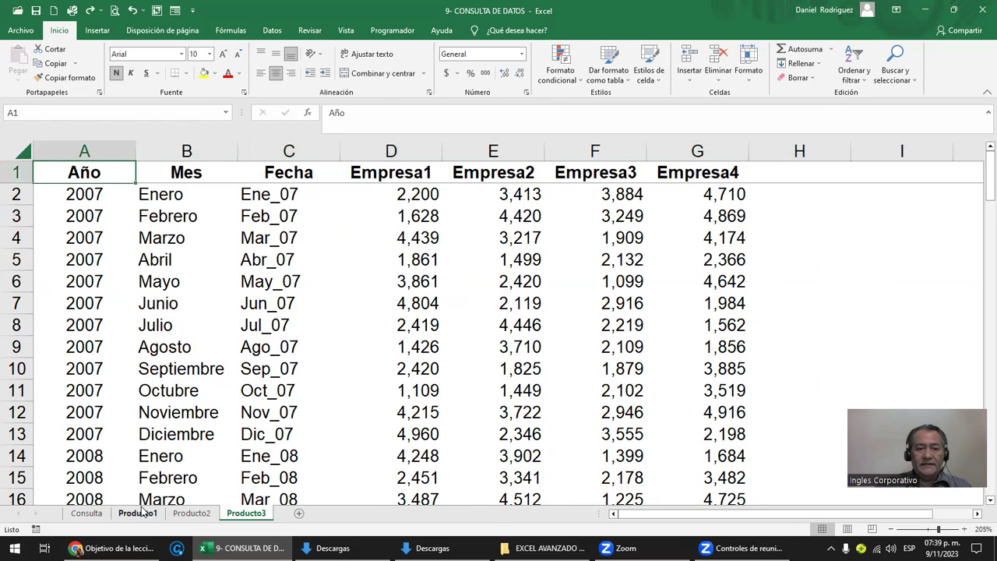
mouse_move(84, 151)
mouse_down()
mouse_move(276, 143)
mouse_move(716, 154)
mouse_up()
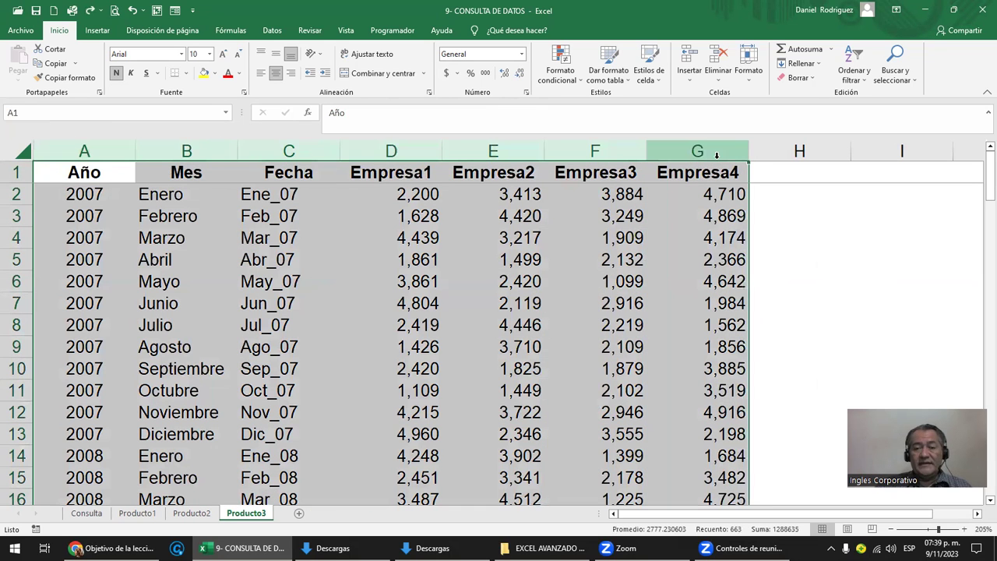
Step: Check F4 and product cell B3, browse Producto1–3, and come back to Consulta
click(87, 513)
click(545, 251)
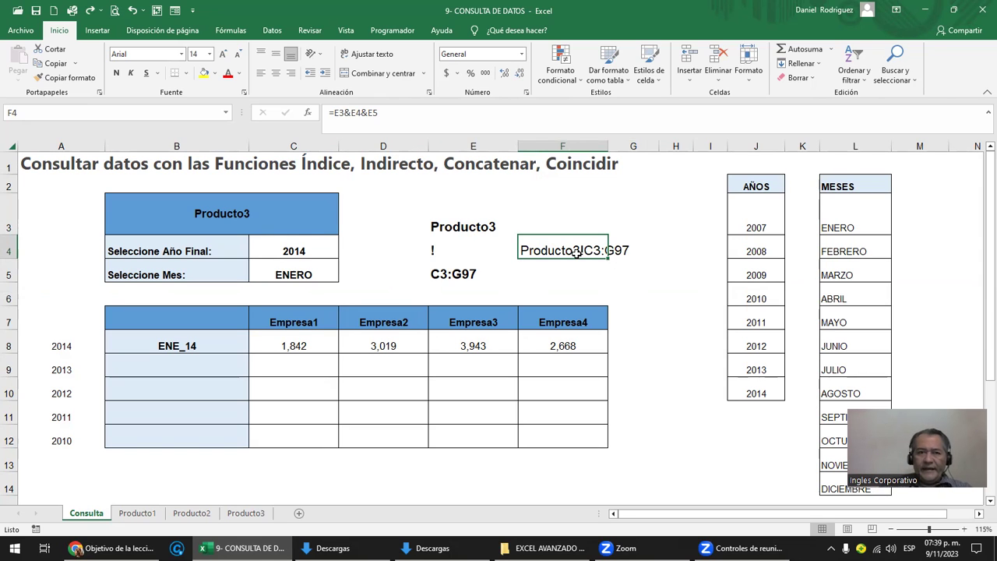
click(238, 213)
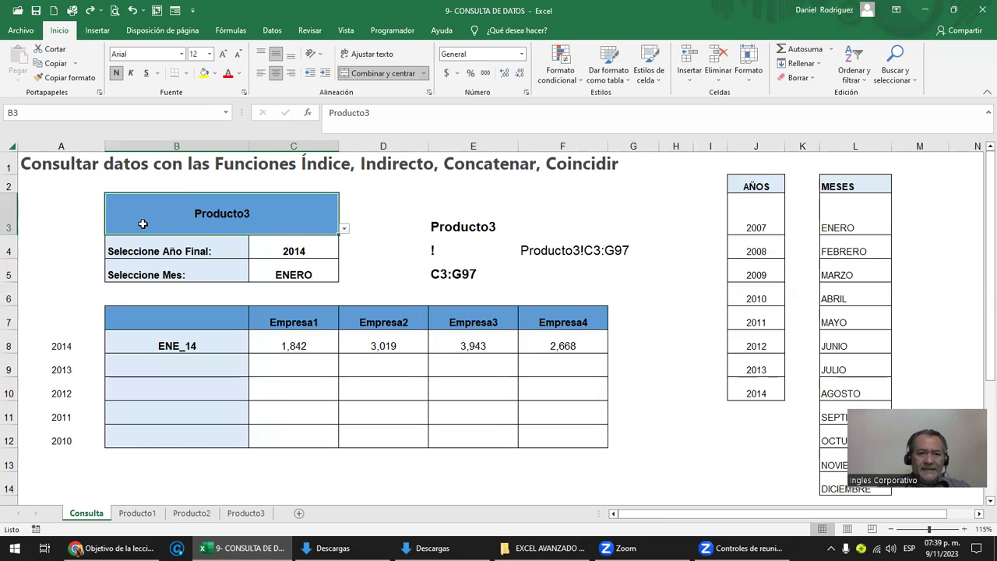
click(142, 515)
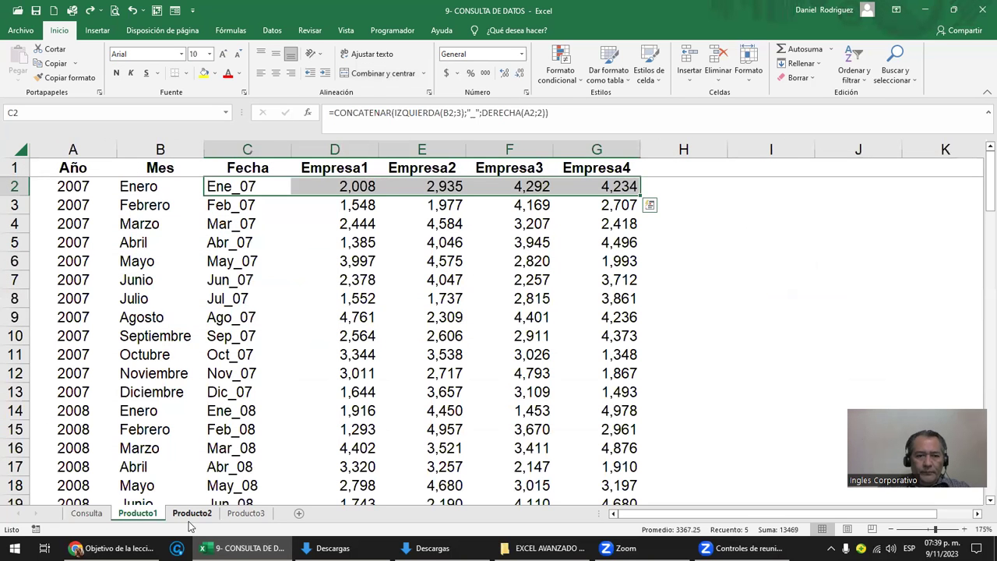
click(190, 517)
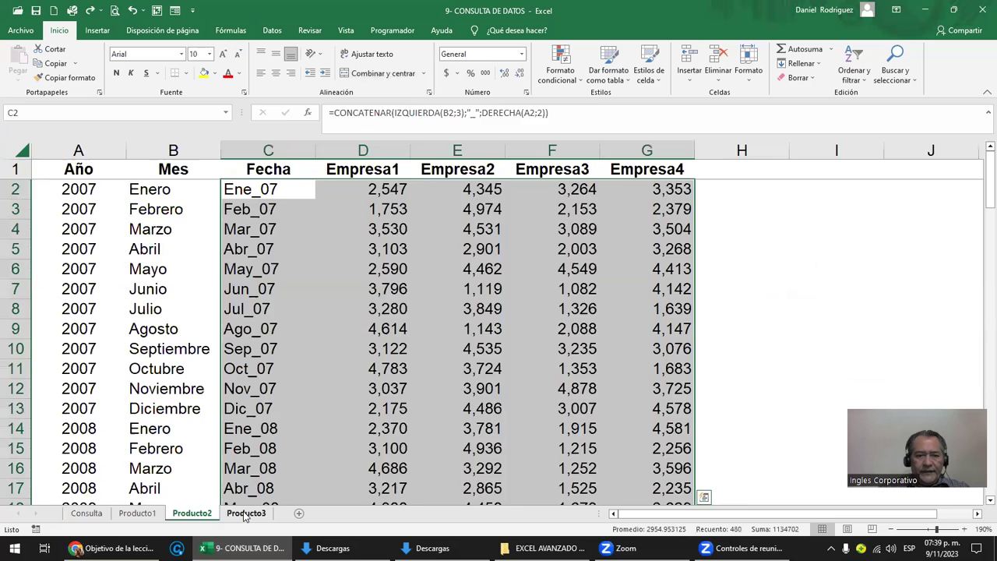
click(245, 514)
click(87, 514)
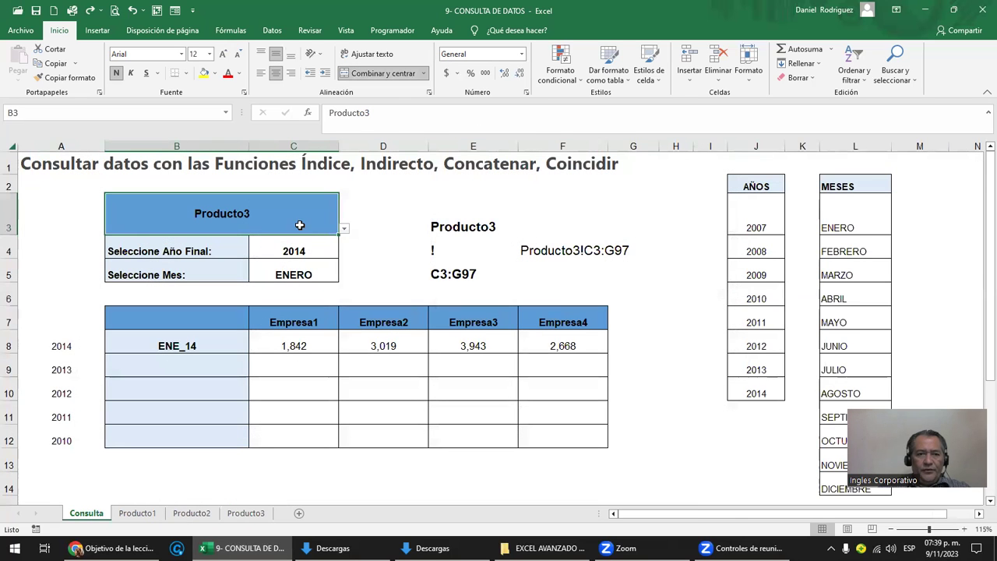
Step: Choose producto4 in B3, revealing #¡REF! results in C8:F8
click(344, 231)
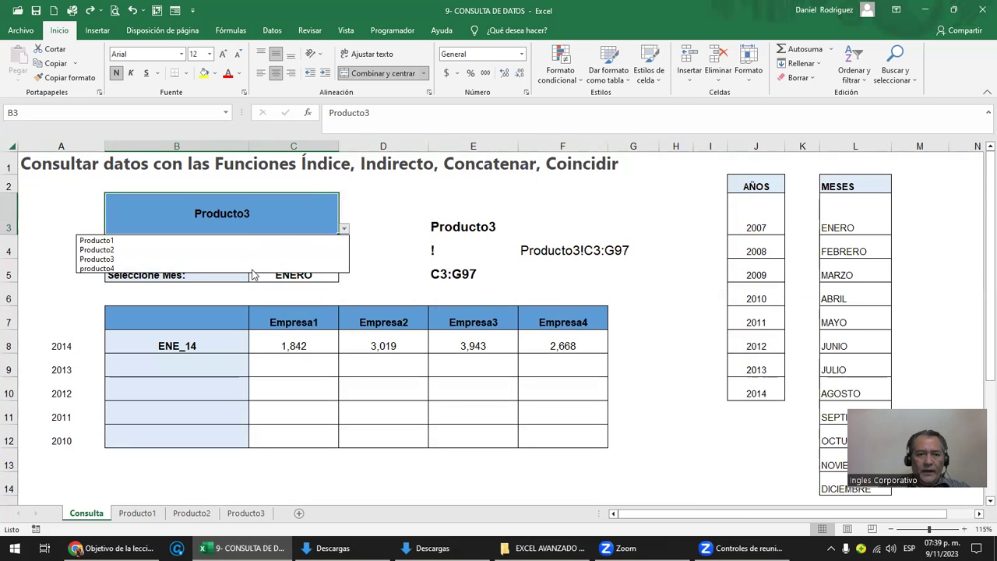
click(218, 269)
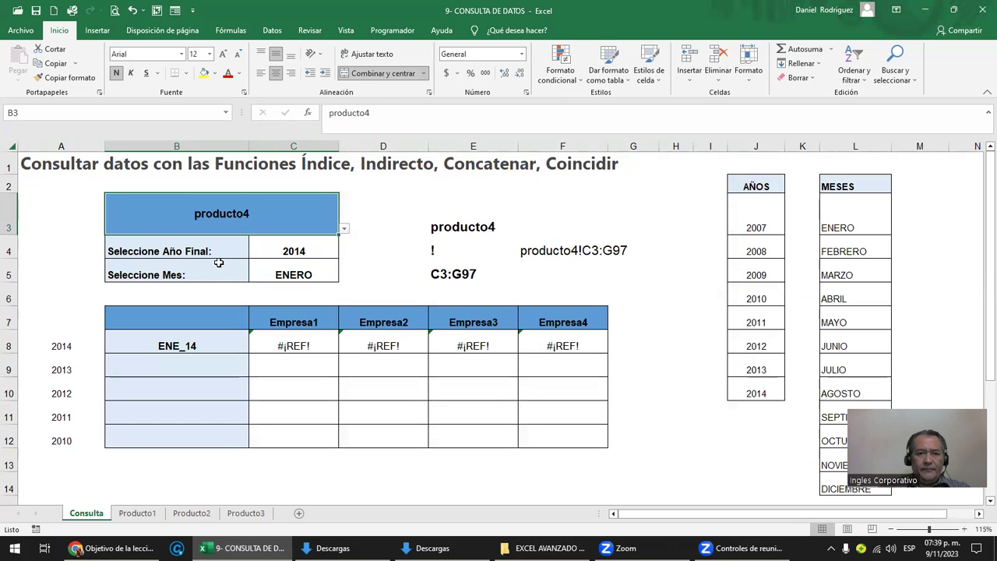
drag(304, 349, 543, 338)
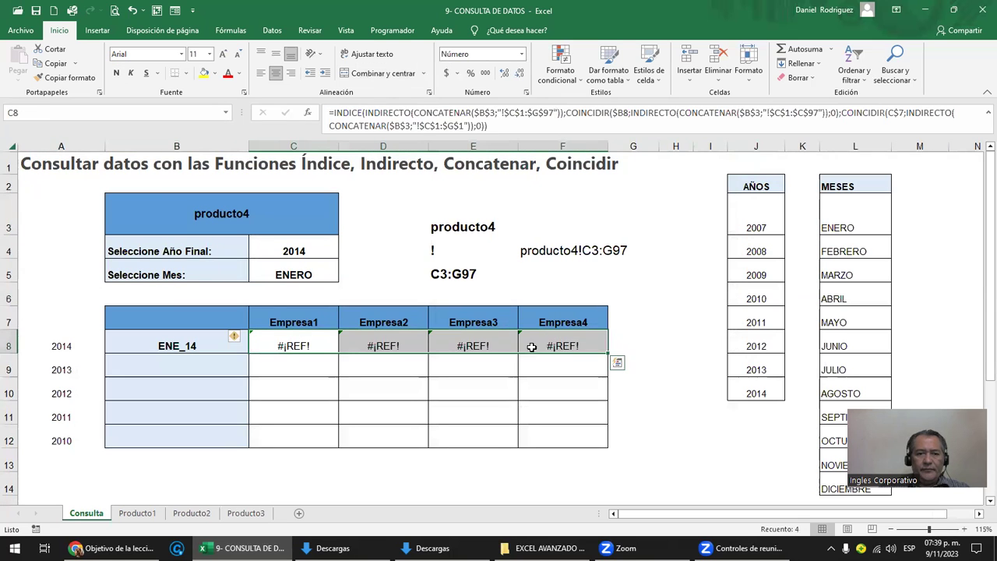
Step: Copy the Producto3 sheet, rename the copy Producto4, and check C8 on Consulta
click(254, 516)
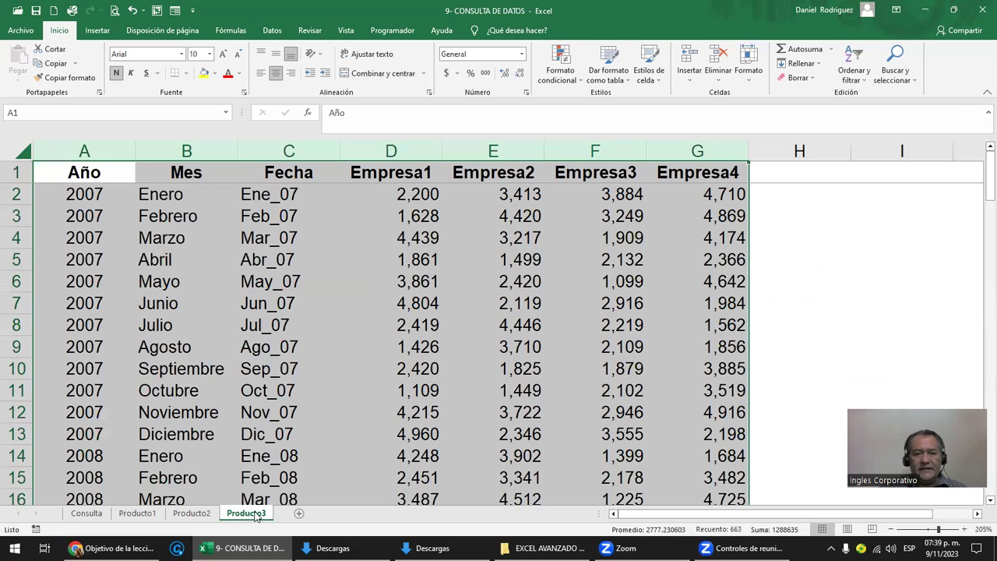
drag(249, 516, 289, 515)
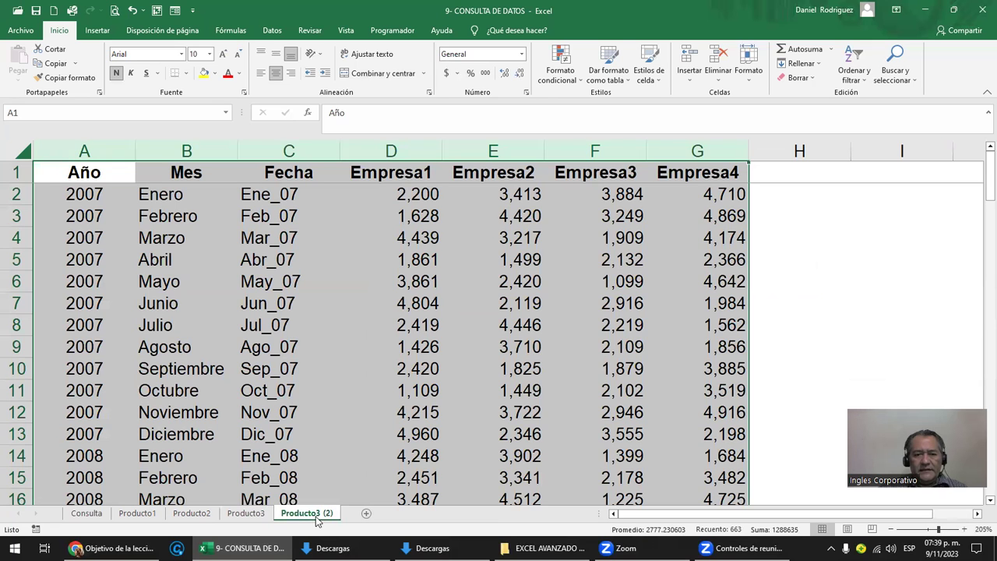
key(F2)
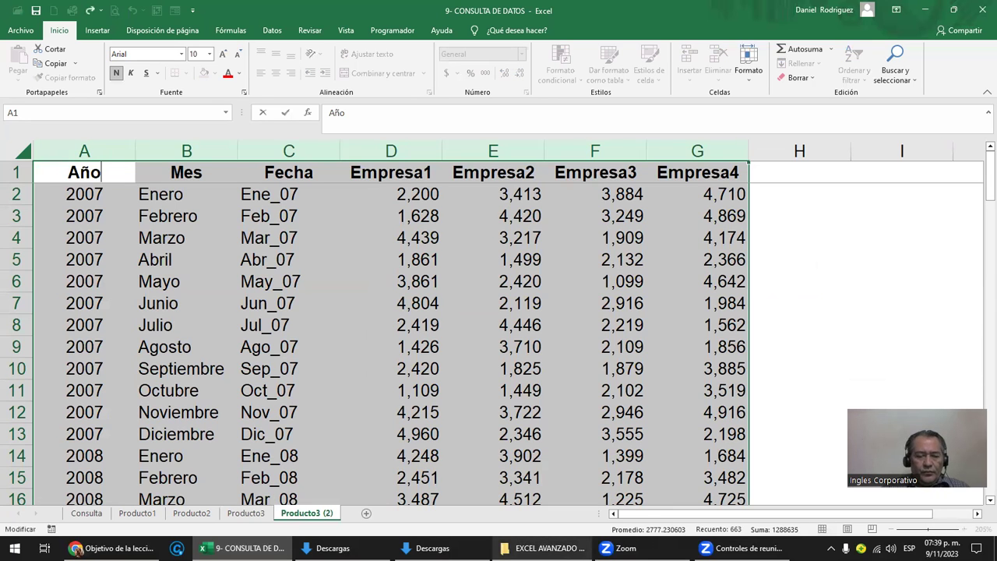
mouse_move(243, 548)
click(317, 482)
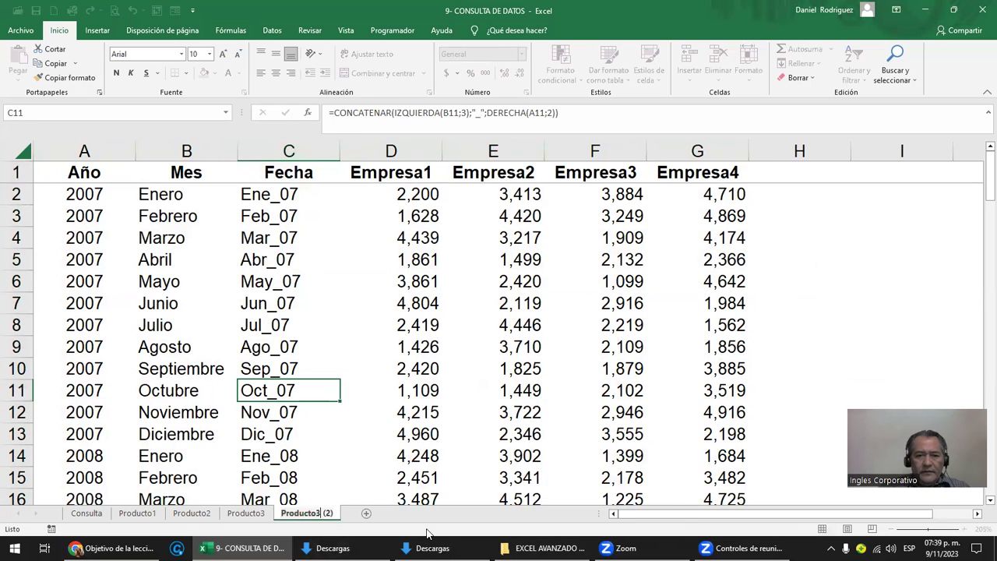
key(BackSpace)
key(BackSpace)
key(BackSpace)
key(BackSpace)
text(4)
key(Return)
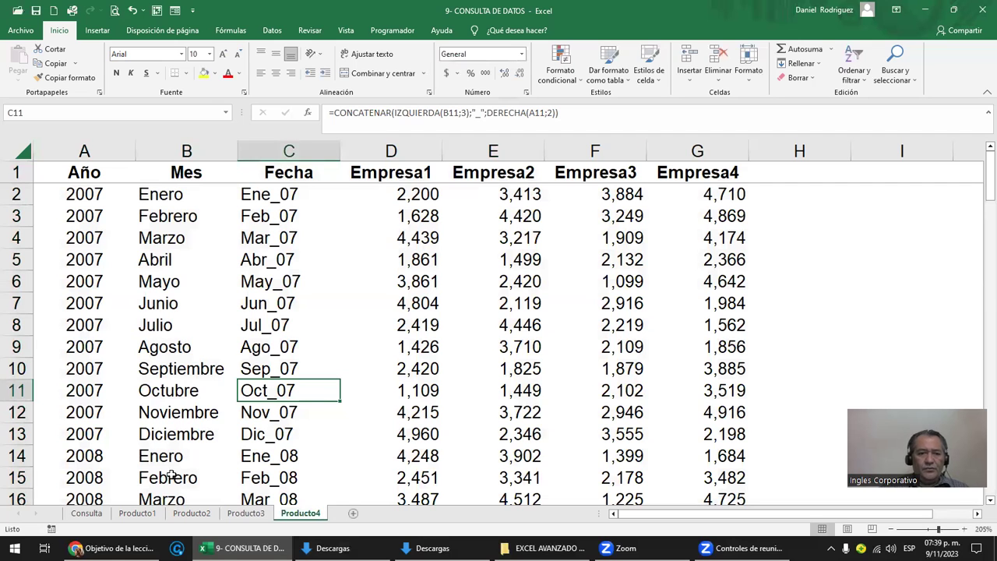
click(95, 517)
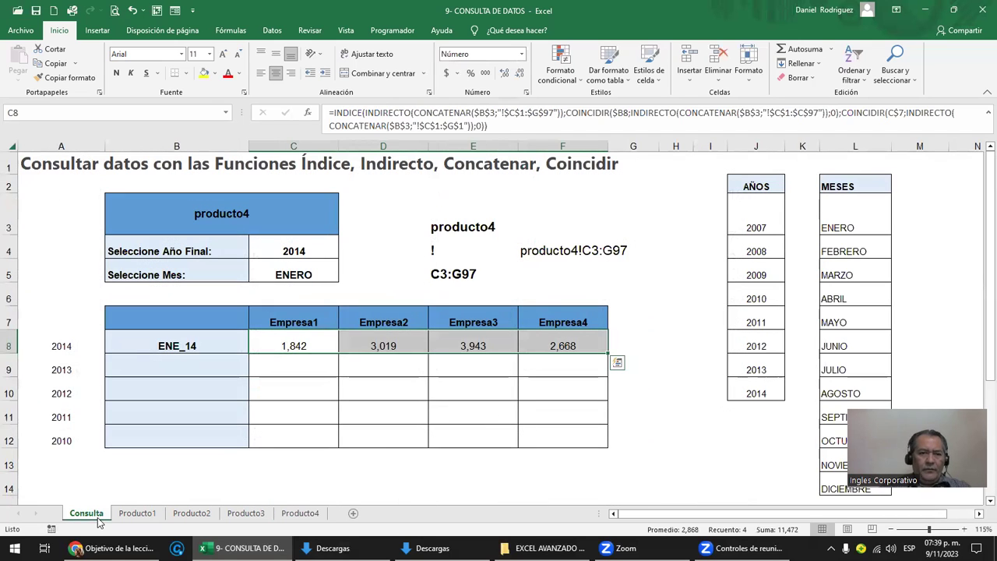
click(327, 335)
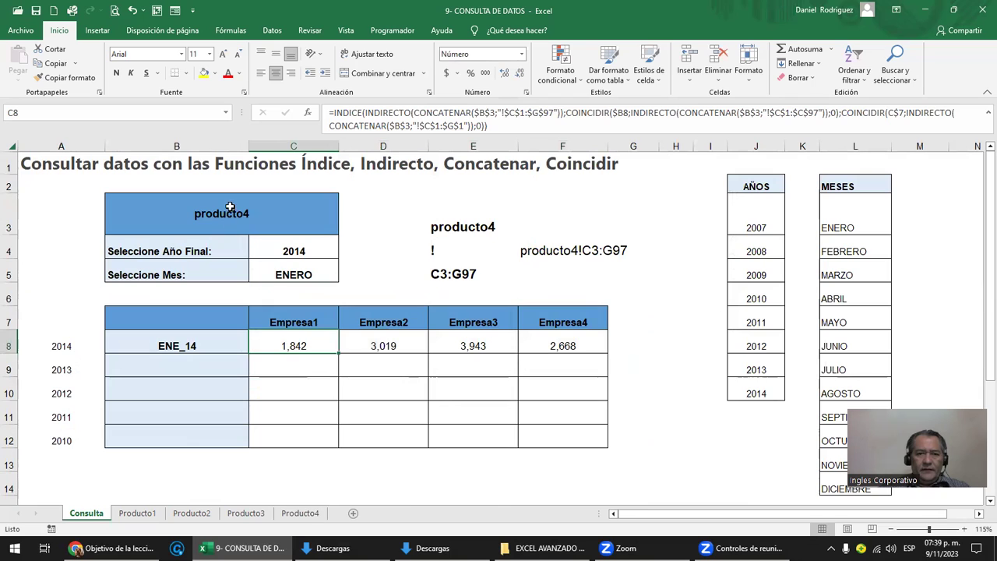
click(526, 253)
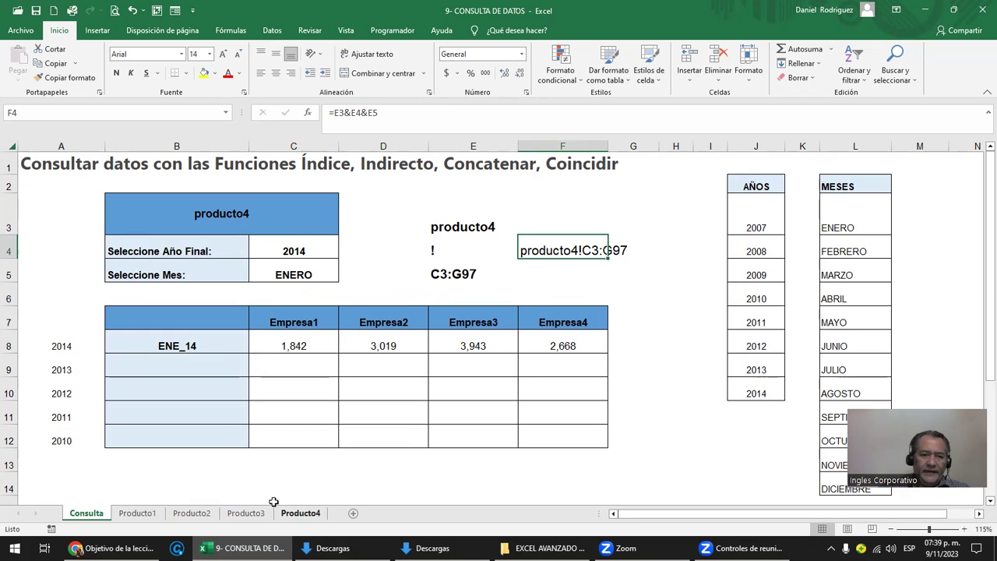
click(228, 222)
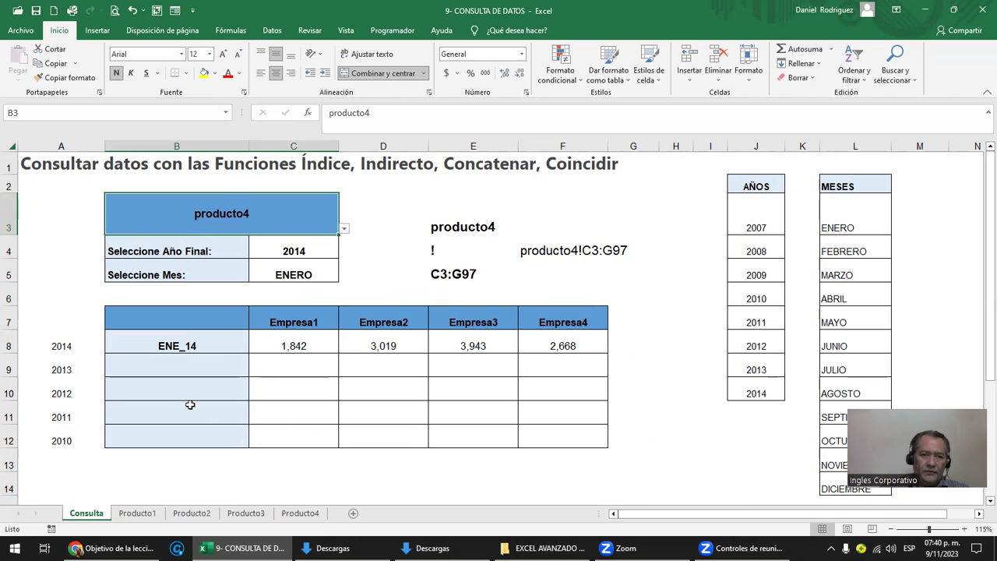
mouse_move(187, 250)
mouse_down()
mouse_move(277, 254)
mouse_move(285, 273)
mouse_up()
click(207, 251)
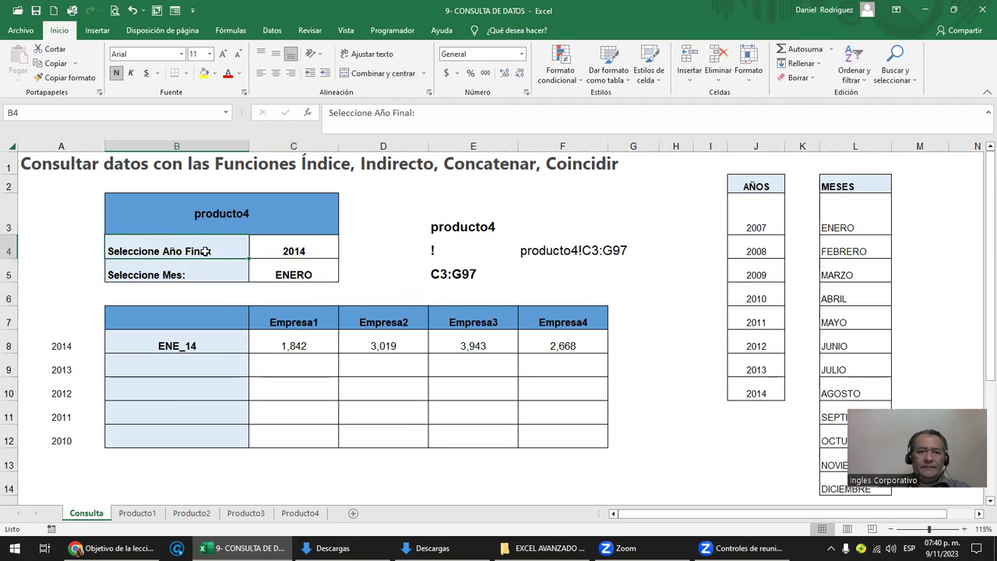
click(285, 250)
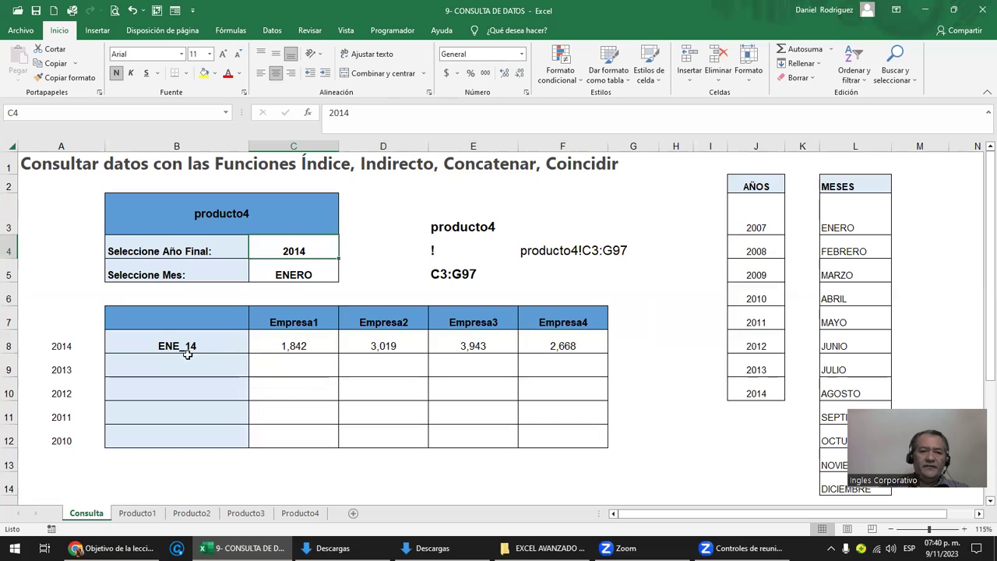
Step: Review the year formulas in cells A8:A12 on Consulta
drag(167, 345, 174, 431)
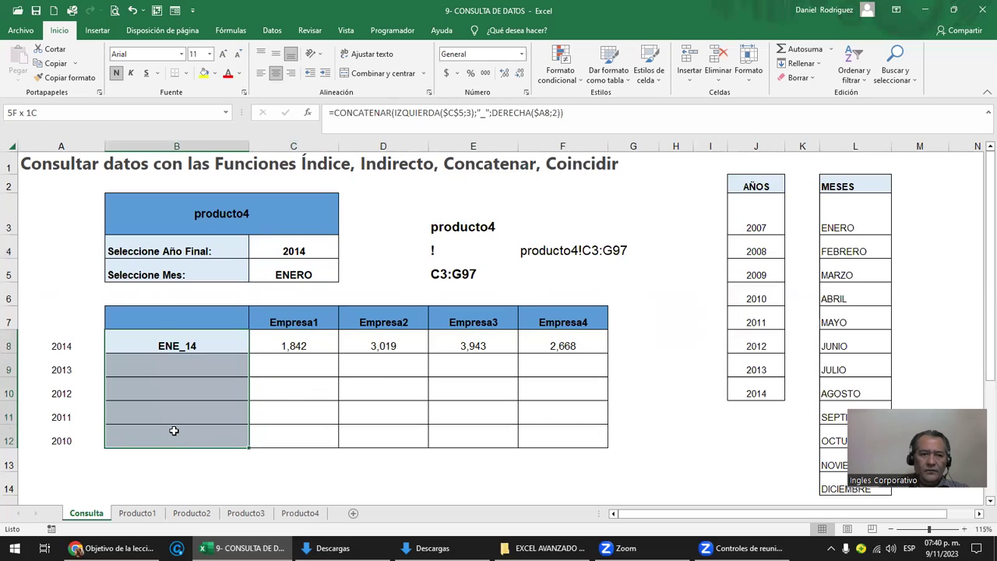
click(302, 249)
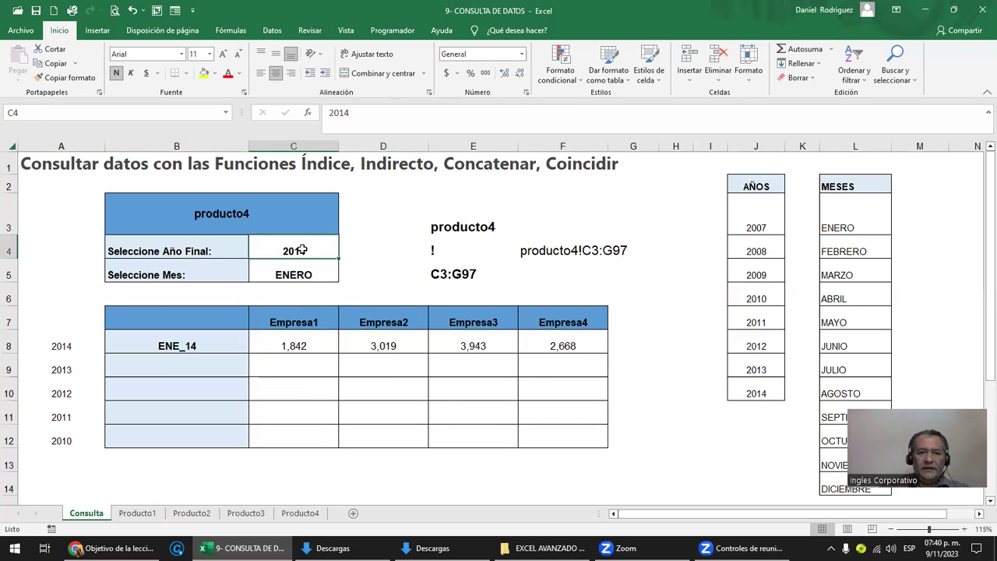
click(73, 348)
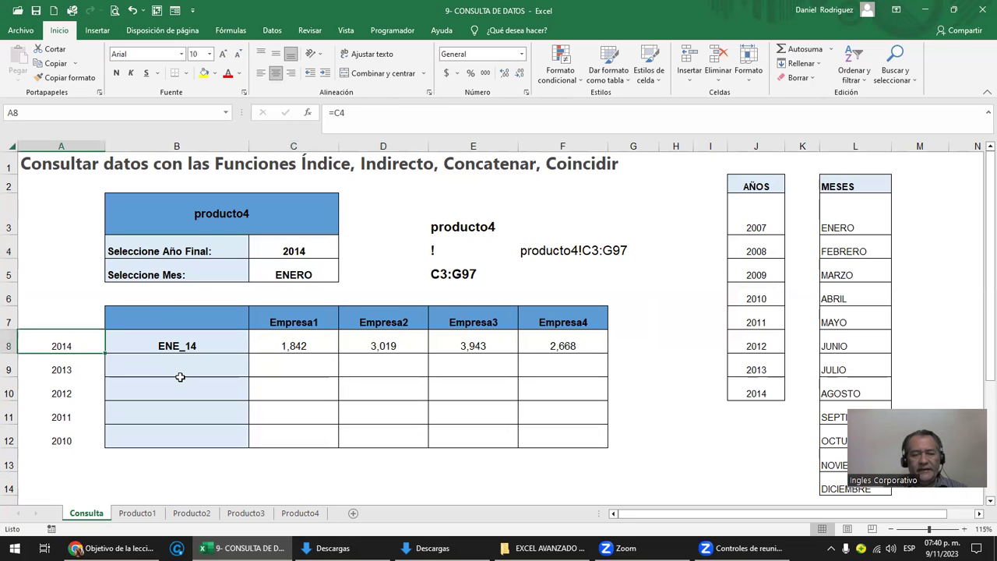
key(shift+Down)
key(shift+Down)
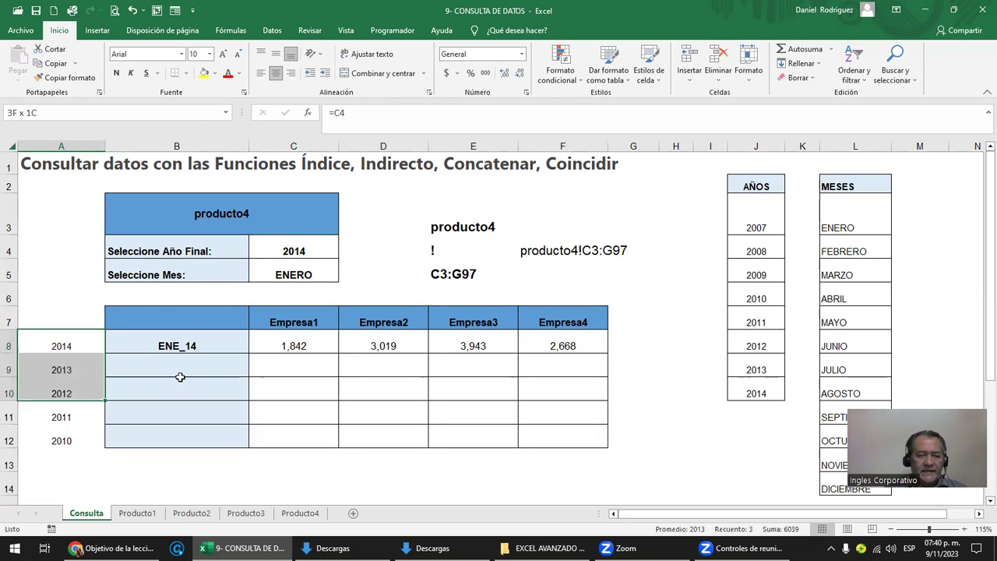
key(shift+Down)
key(shift+Down)
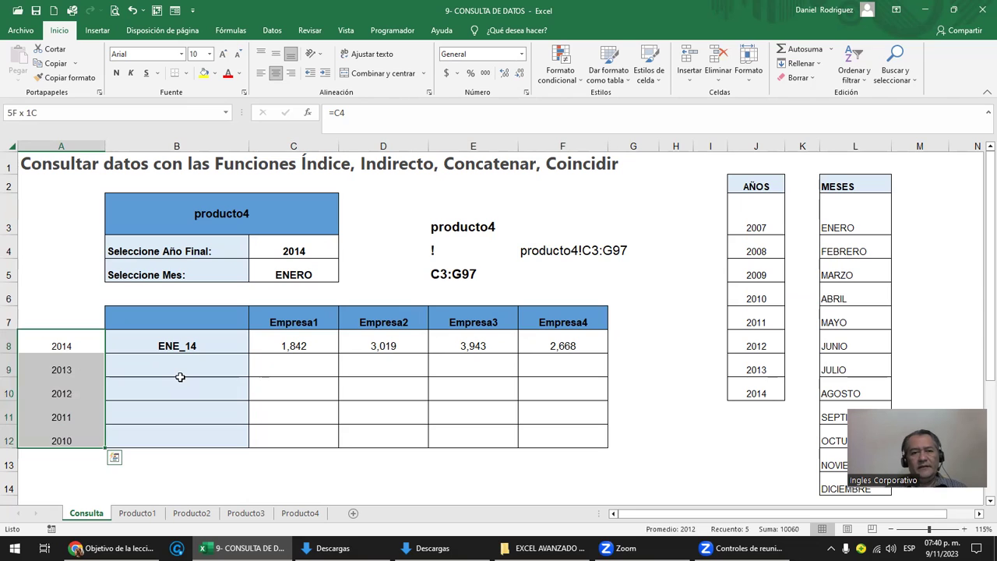
key(shift+Up)
key(shift+Up)
key(shift+Up)
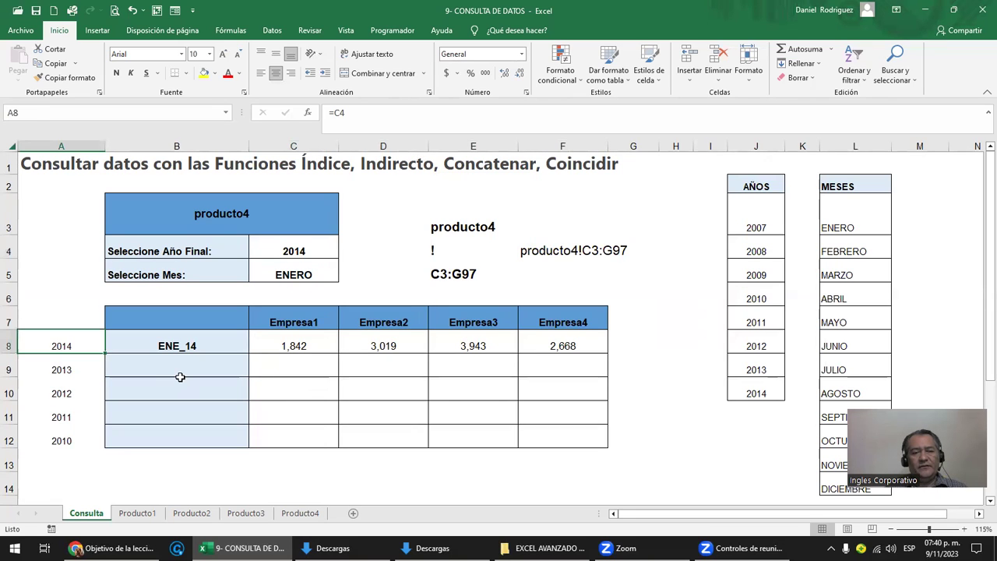
key(shift+Down)
key(shift+Down)
key(shift+Down)
key(shift+Down)
key(Up)
key(Down)
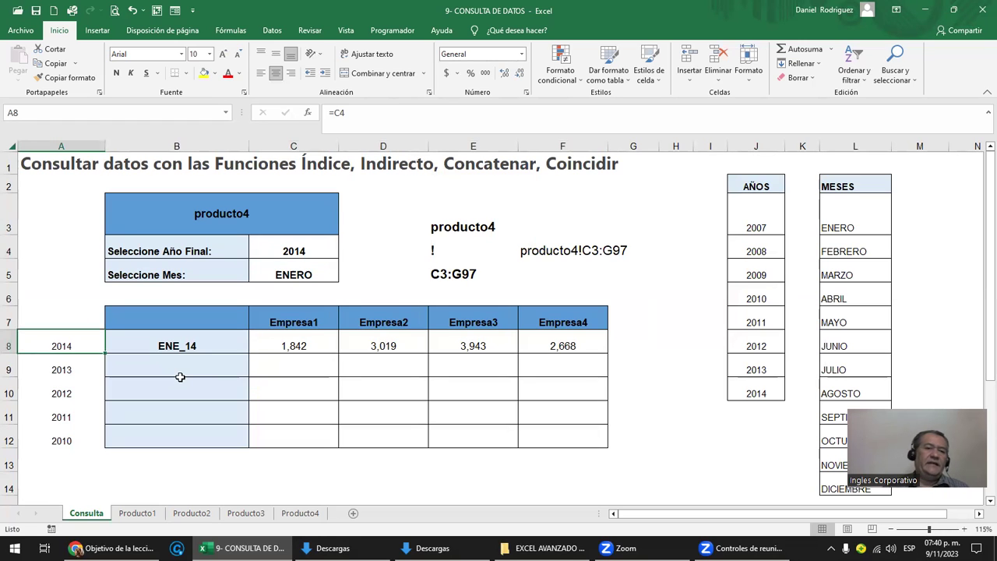
key(shift+Down)
key(shift+Down)
key(shift+Down)
key(shift+Down)
key(Up)
key(Down)
Step: Turn on filters for Producto1's headers and check the Año years listed
click(139, 514)
click(86, 191)
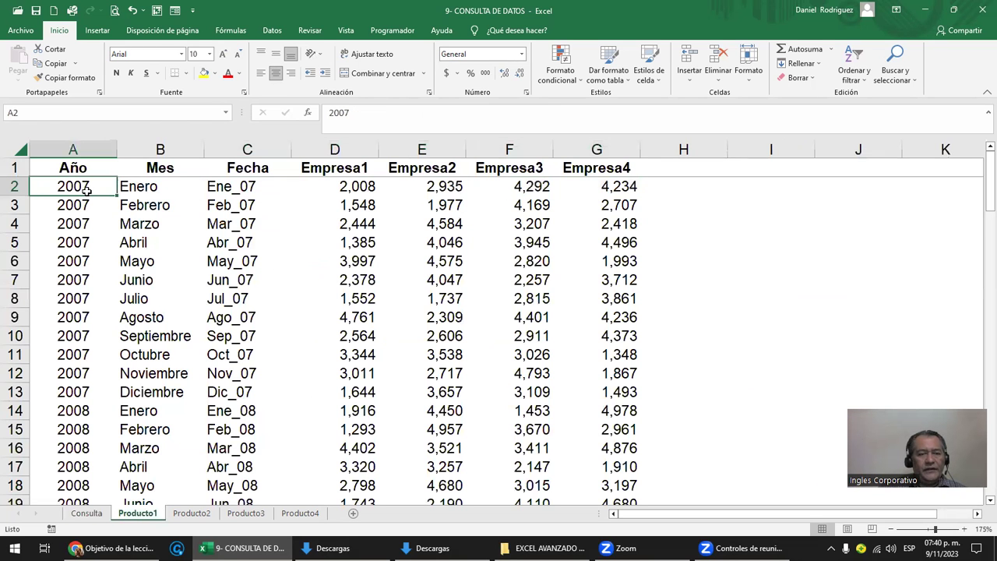
click(80, 167)
key(ctrl+shift+l)
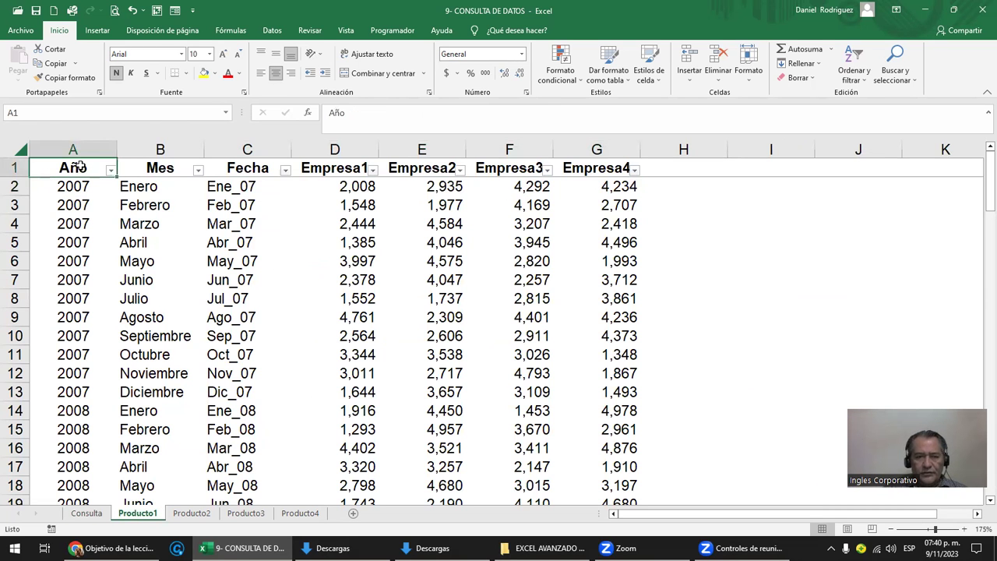
click(110, 170)
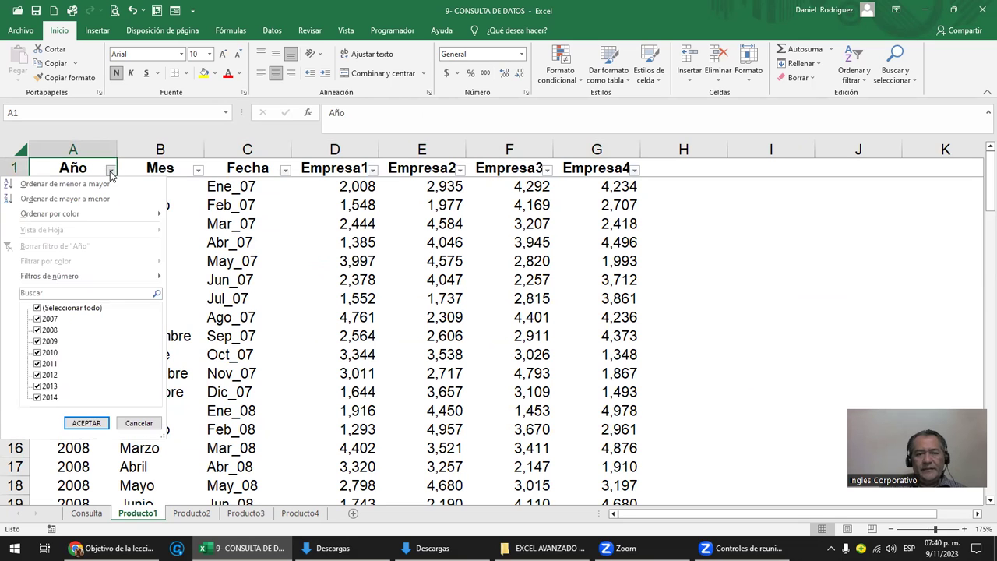
click(138, 423)
click(87, 513)
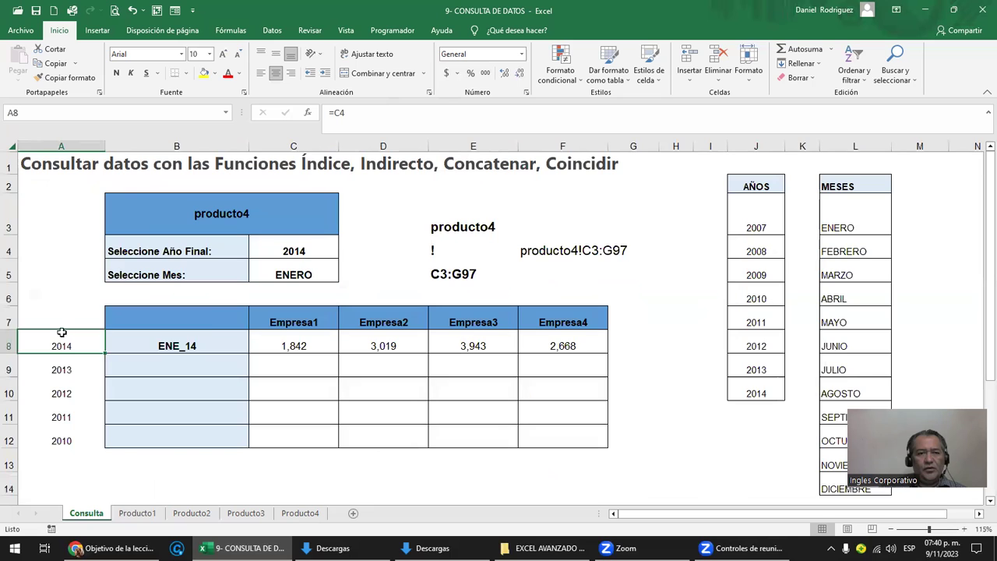
Step: Check Consulta's final year value, then recheck Producto1's Año filter list
click(302, 239)
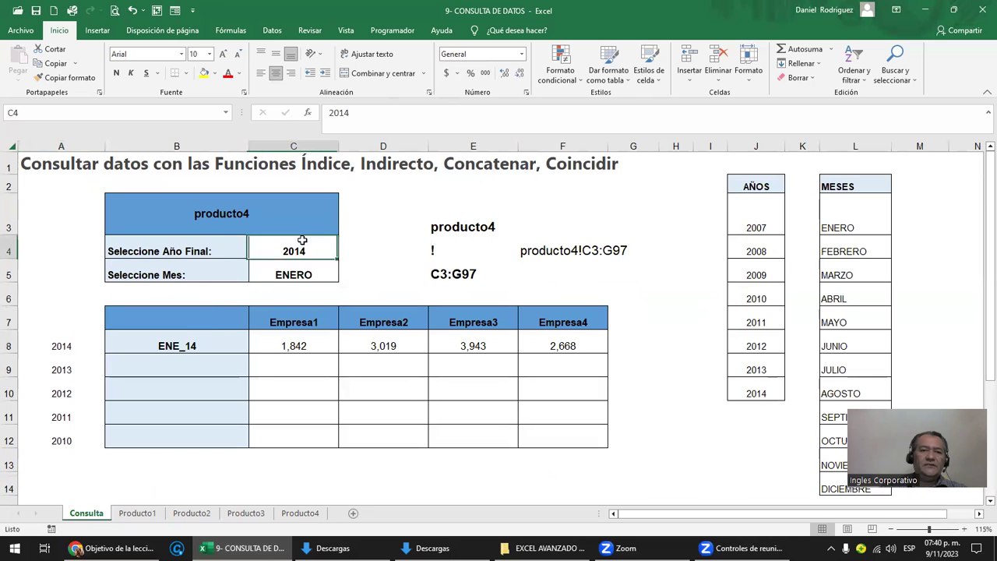
click(241, 243)
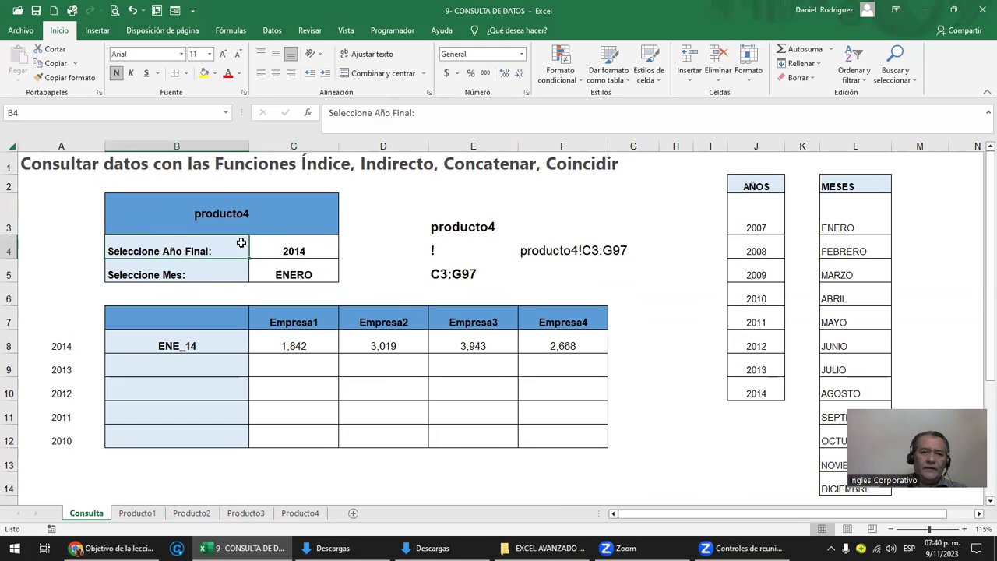
click(288, 250)
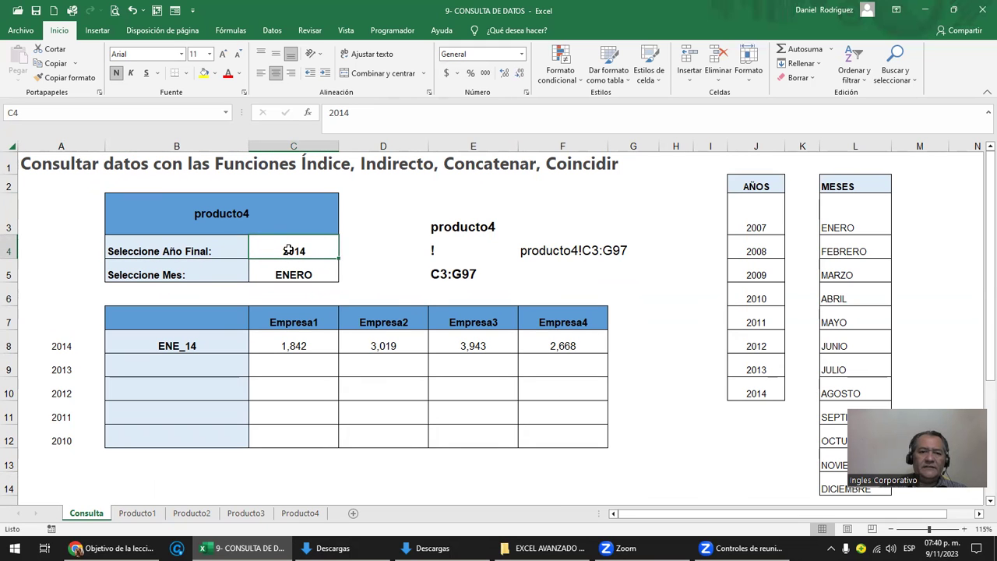
click(137, 512)
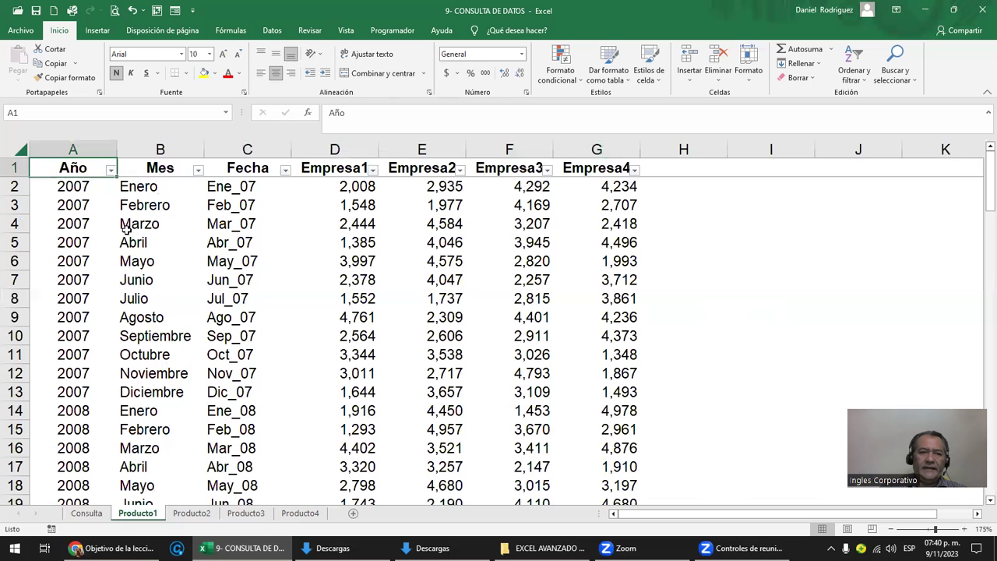
click(111, 170)
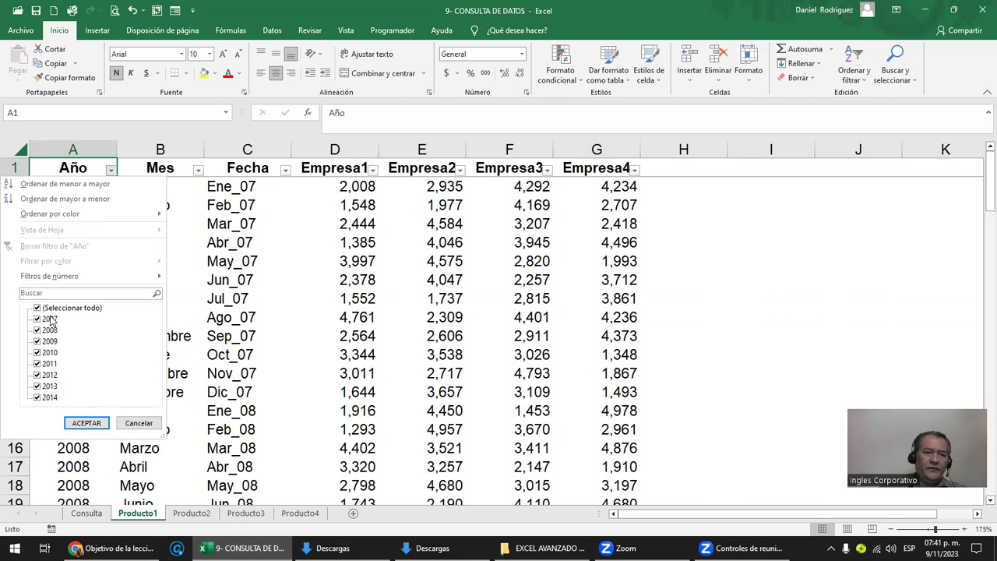
click(138, 423)
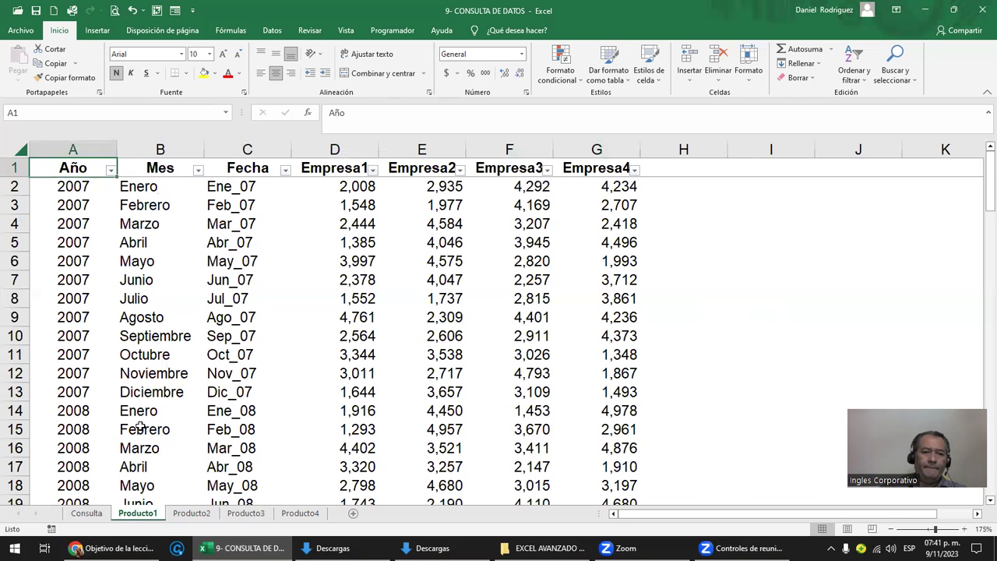
click(86, 513)
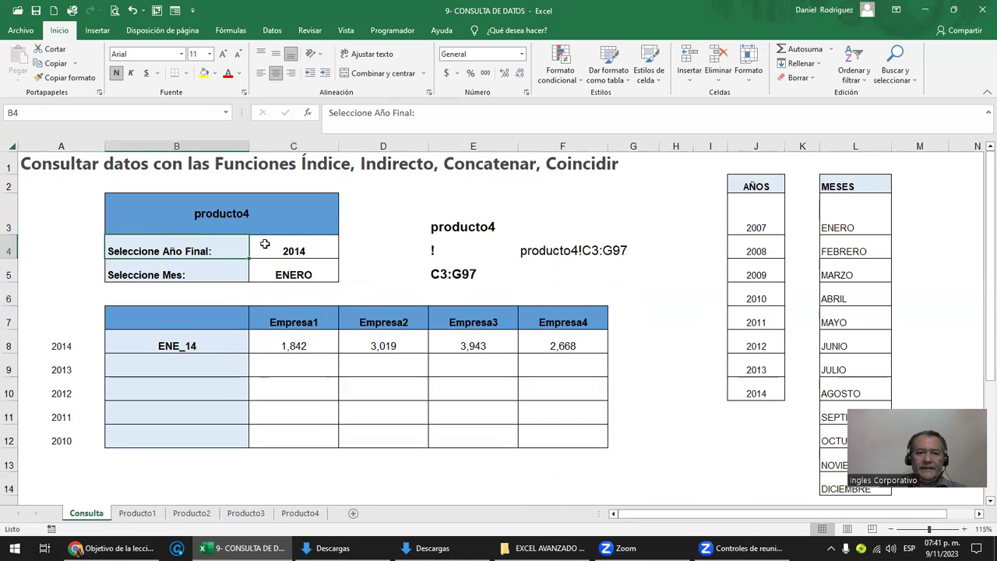
Step: Review the final-year prompt and the AÑOS list 2007–2014, ending on cell C4
drag(184, 254, 268, 248)
click(177, 251)
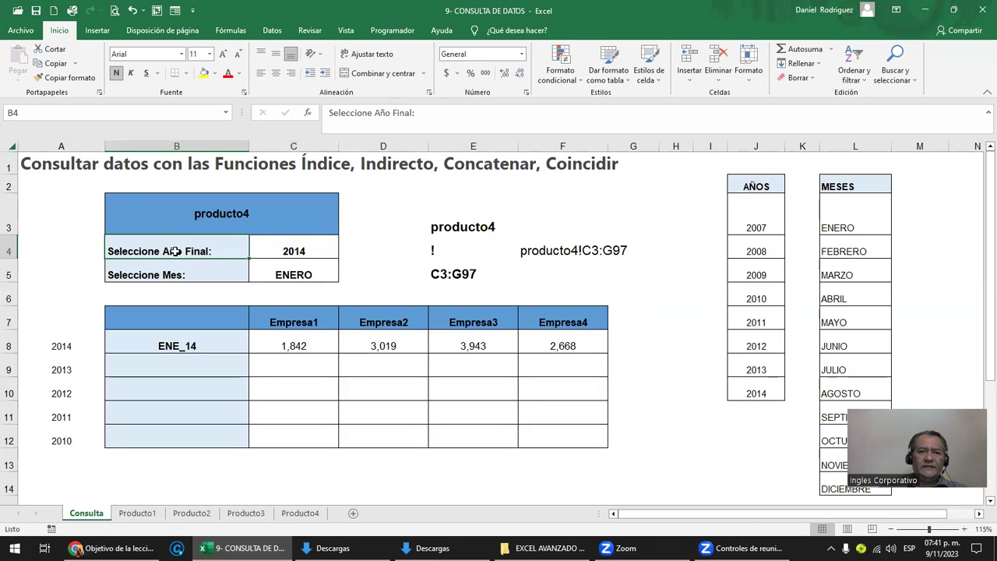
click(292, 246)
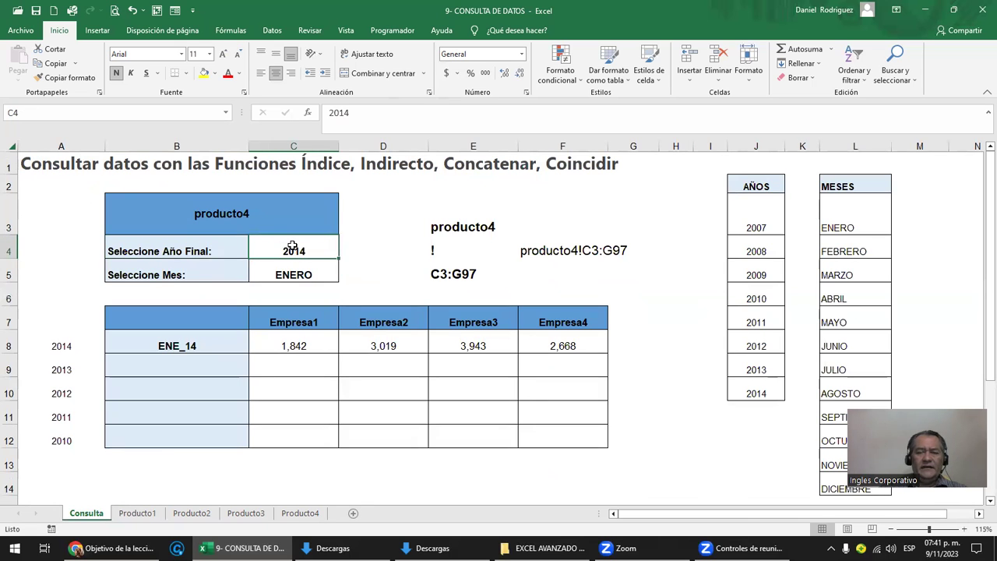
mouse_move(746, 212)
mouse_down()
mouse_move(780, 311)
mouse_move(756, 385)
mouse_up()
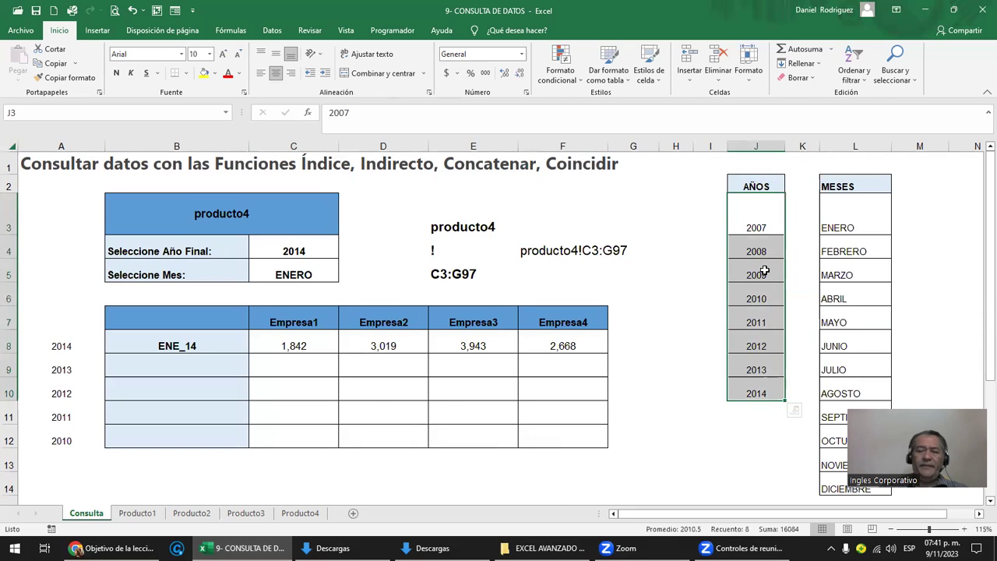
click(757, 222)
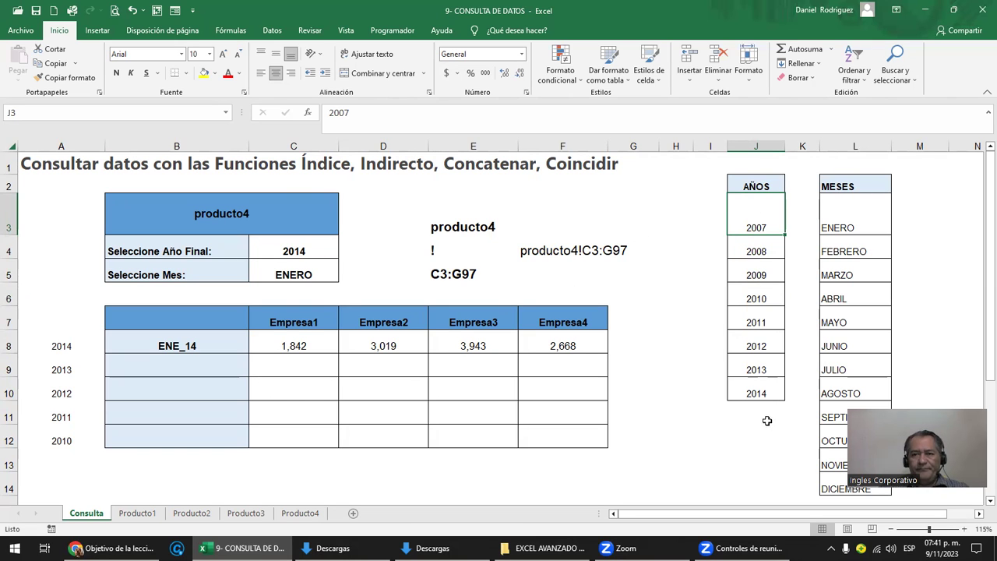
click(288, 246)
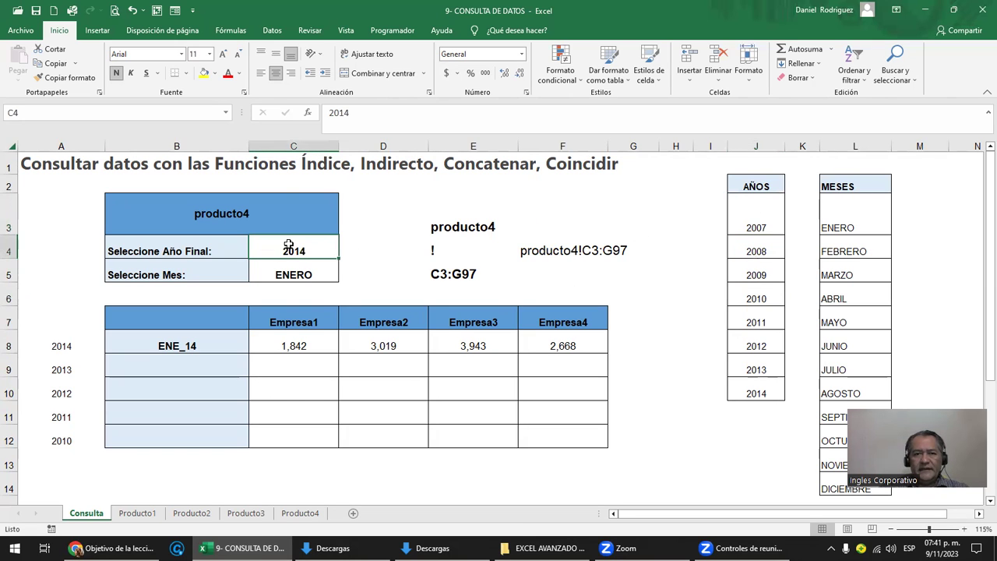
Step: Begin a list validation for C4 sourced from J3:J10, then cancel without applying it
click(272, 30)
click(691, 78)
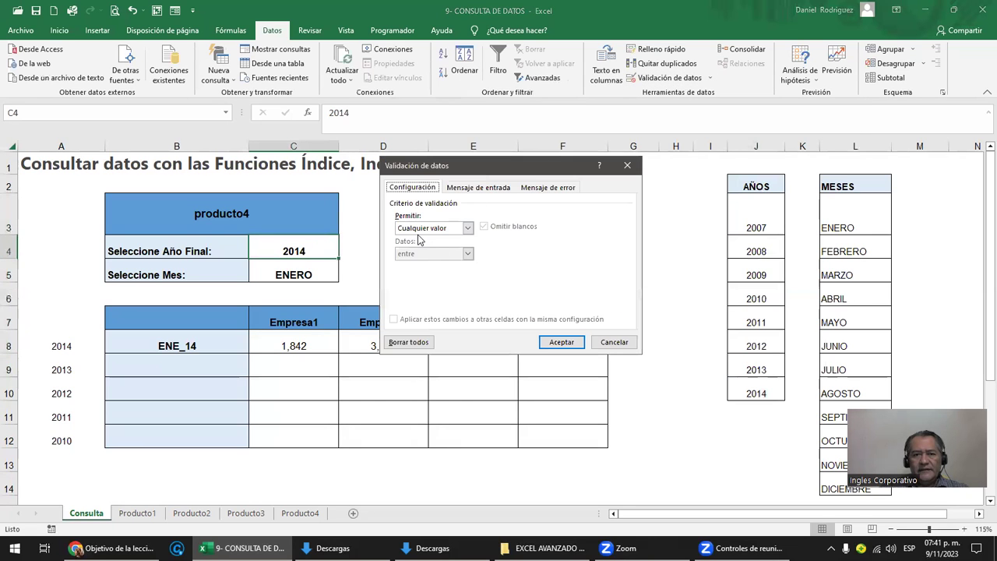
click(430, 227)
click(414, 264)
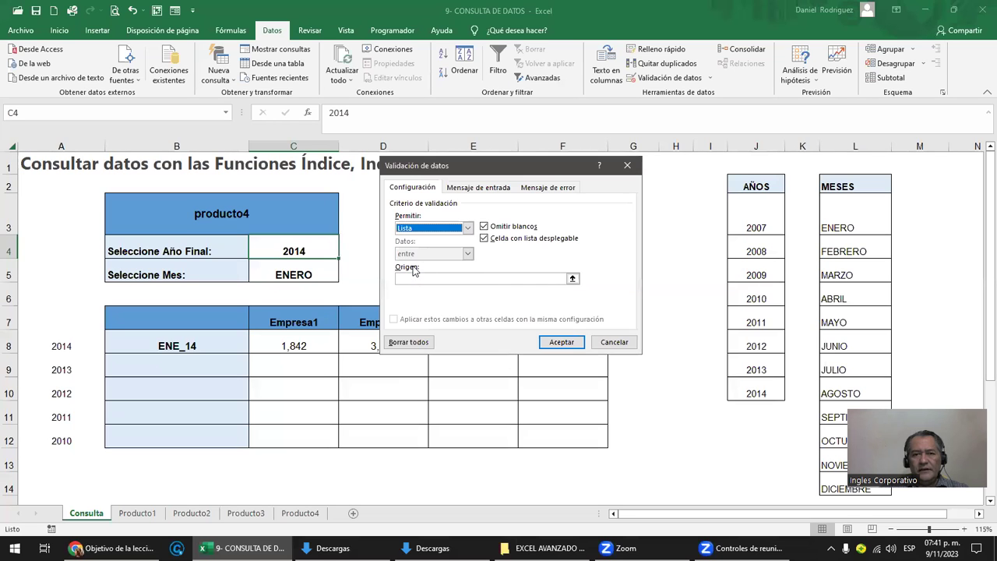
click(417, 278)
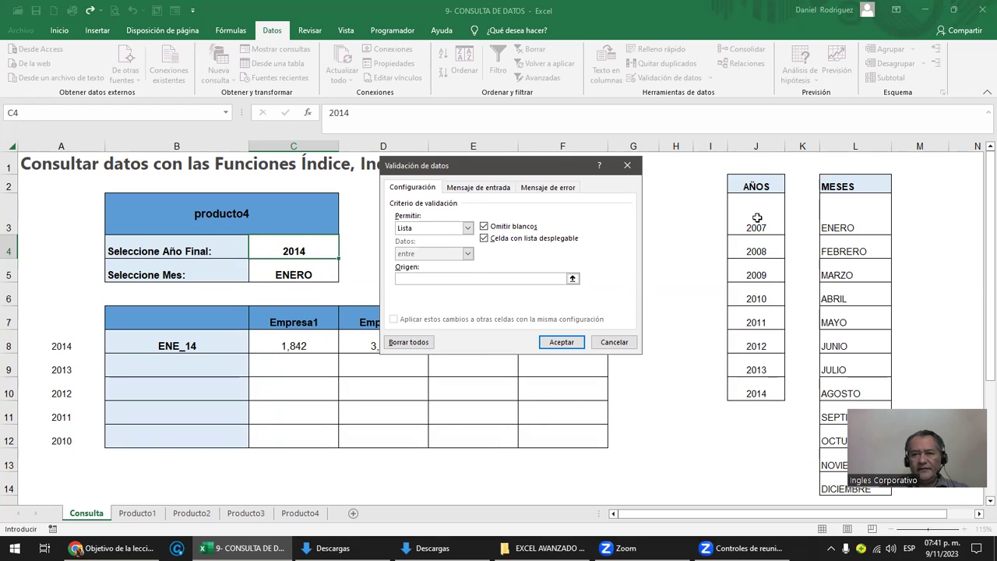
drag(756, 217, 777, 395)
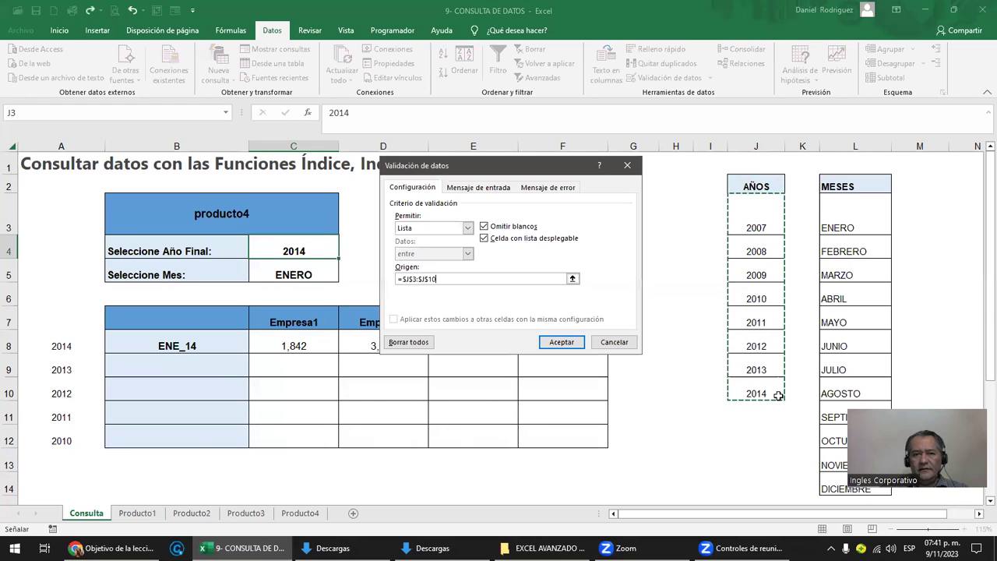
click(616, 345)
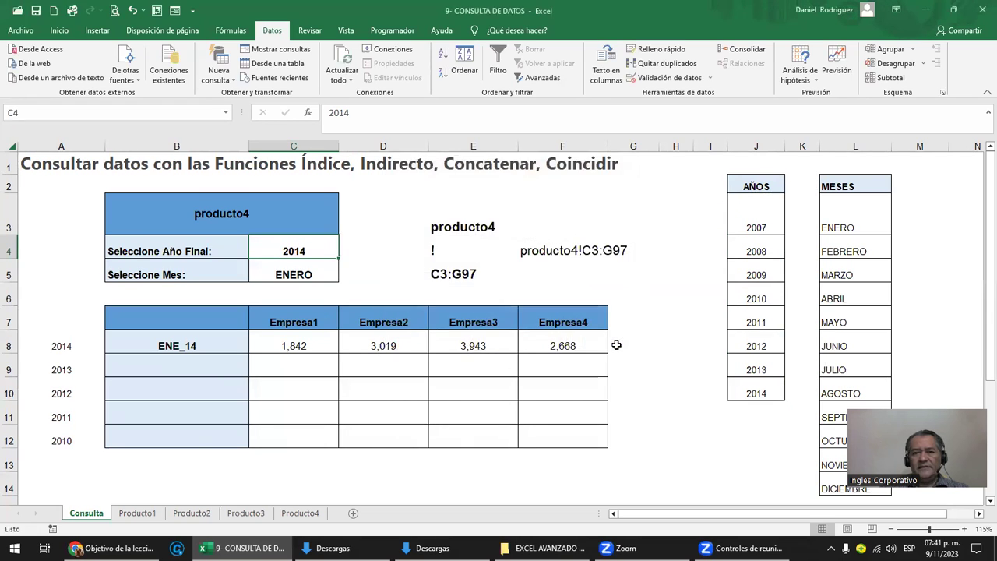
Step: Review the label cells B4:B5 and check the Producto1 sheet before returning to Consulta
click(226, 250)
key(shift+Down)
click(307, 250)
key(ctrl+Page_Down)
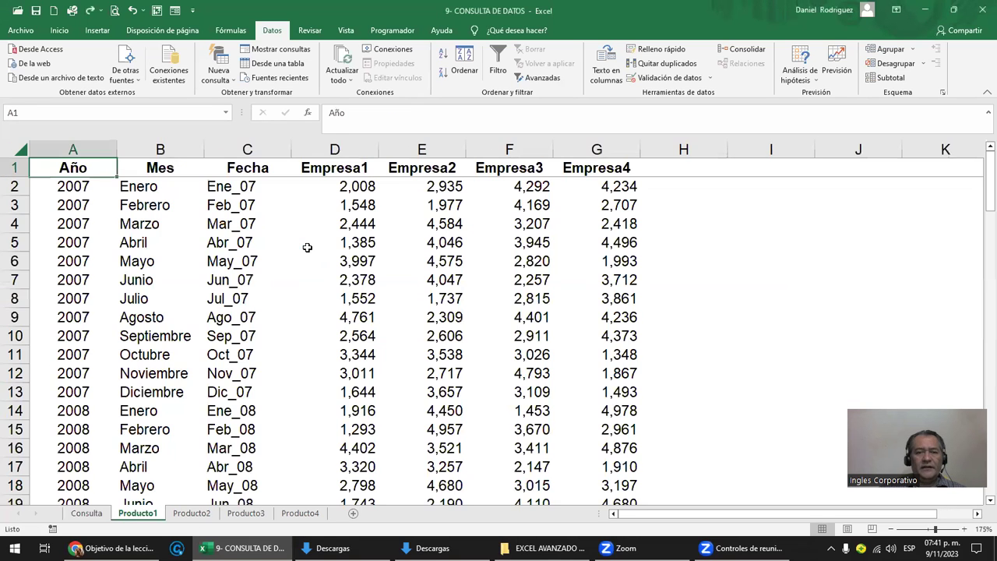
key(ctrl+Page_Up)
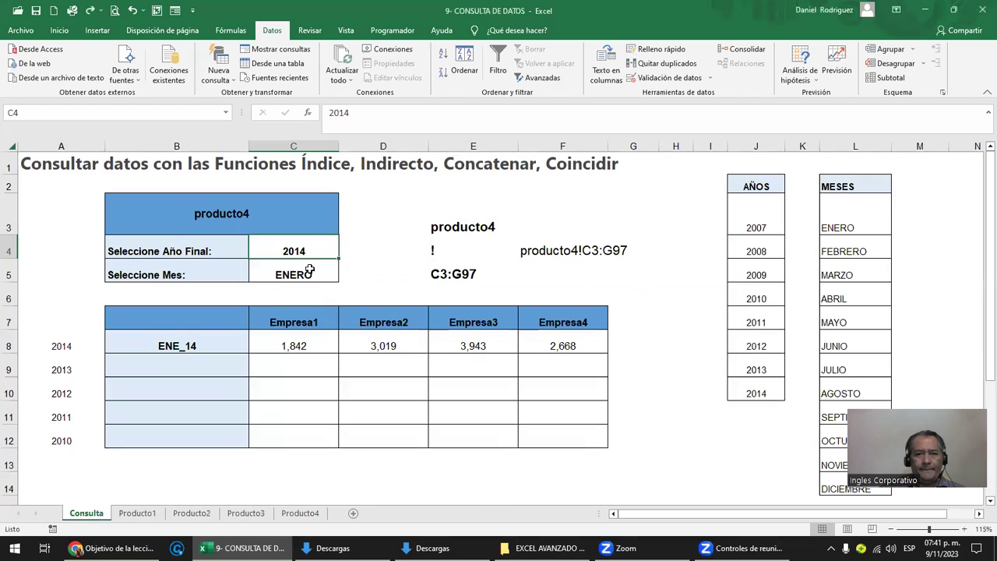
Step: Enter 2014 and then 2030 as the final year in C4
click(296, 274)
click(305, 253)
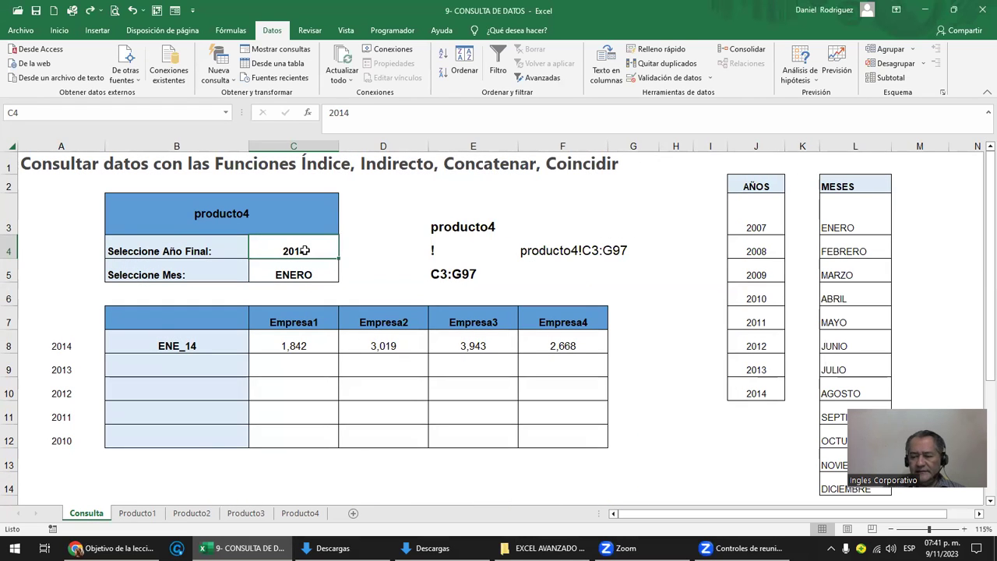
text(2014)
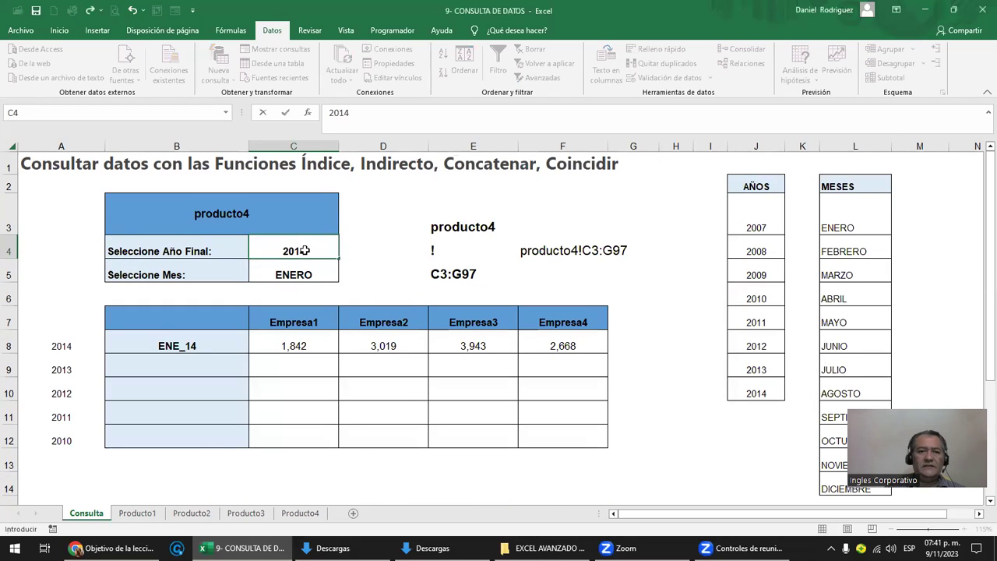
key(Return)
click(306, 251)
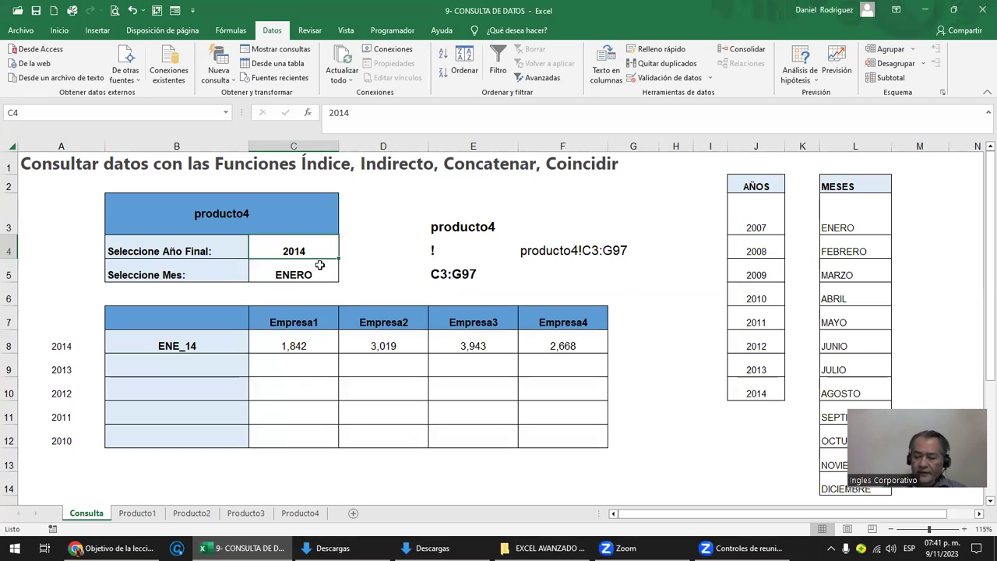
text(2030)
key(Return)
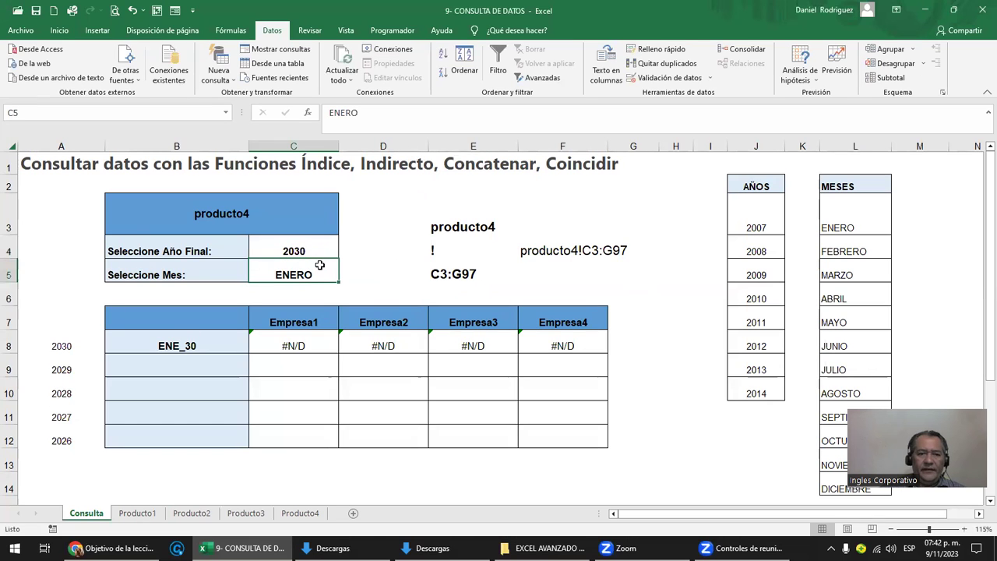
Step: Compare the lookup formulas with Producto1's year values in column A, then reselect C4
mouse_move(166, 338)
mouse_down()
mouse_move(442, 351)
mouse_move(514, 440)
mouse_up()
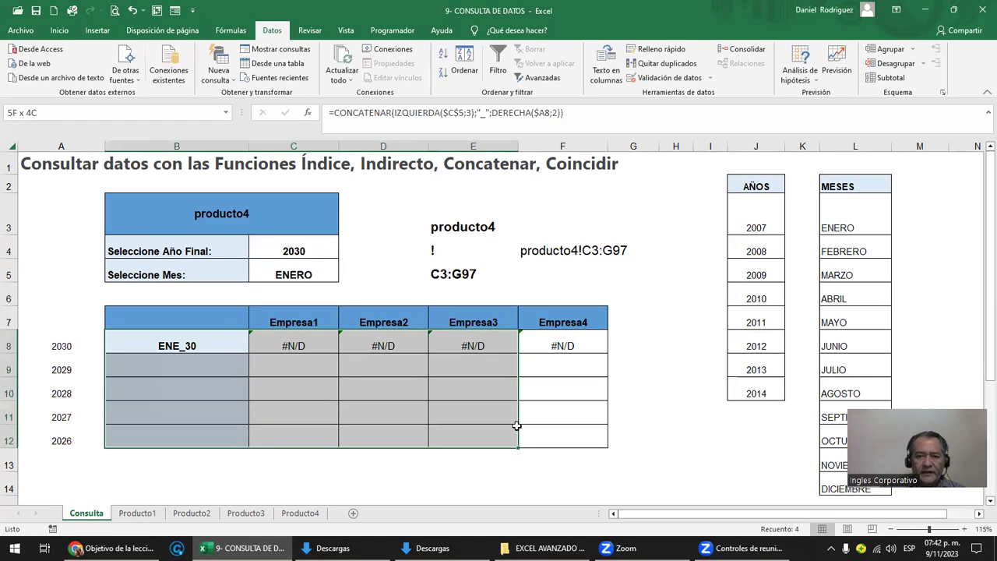
click(137, 512)
click(87, 188)
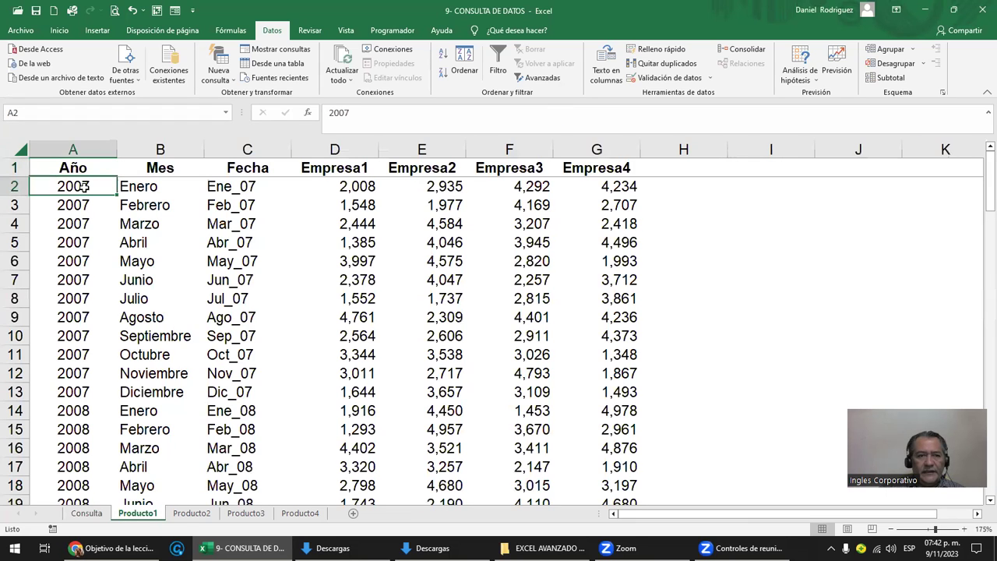
drag(76, 204, 125, 268)
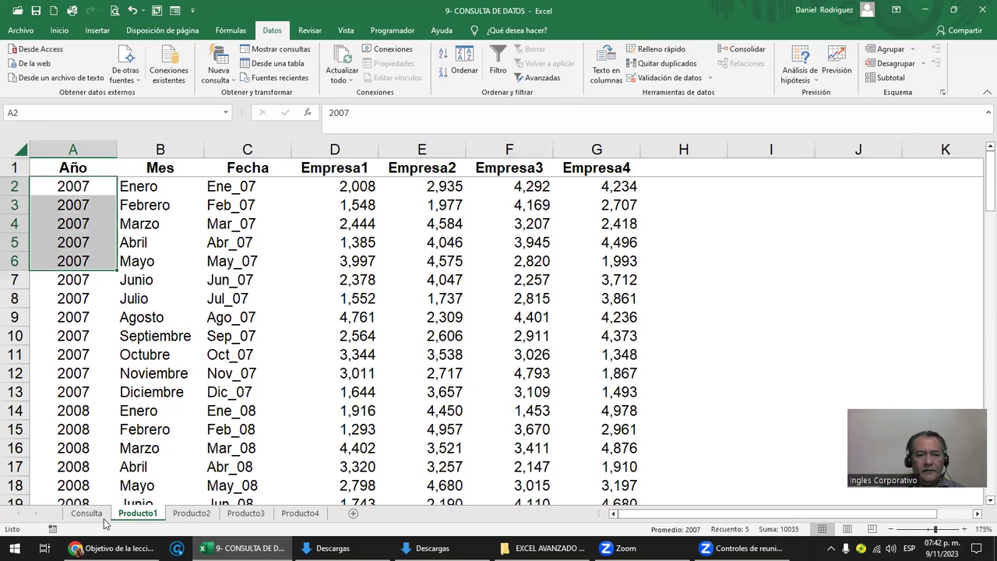
click(86, 512)
click(299, 257)
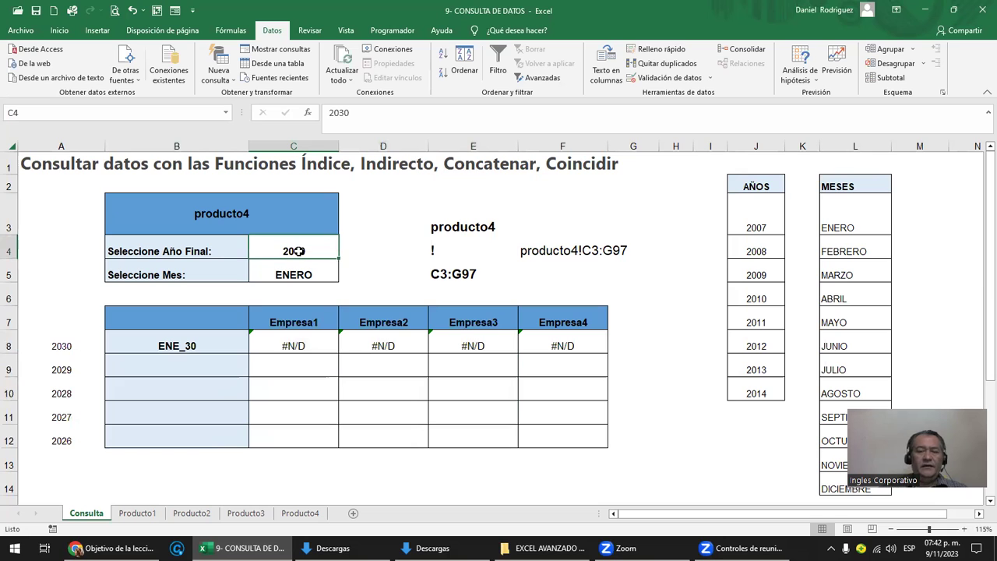
Step: Restrict C4 to a list validation sourced from the years in J3:J10
right_click(298, 254)
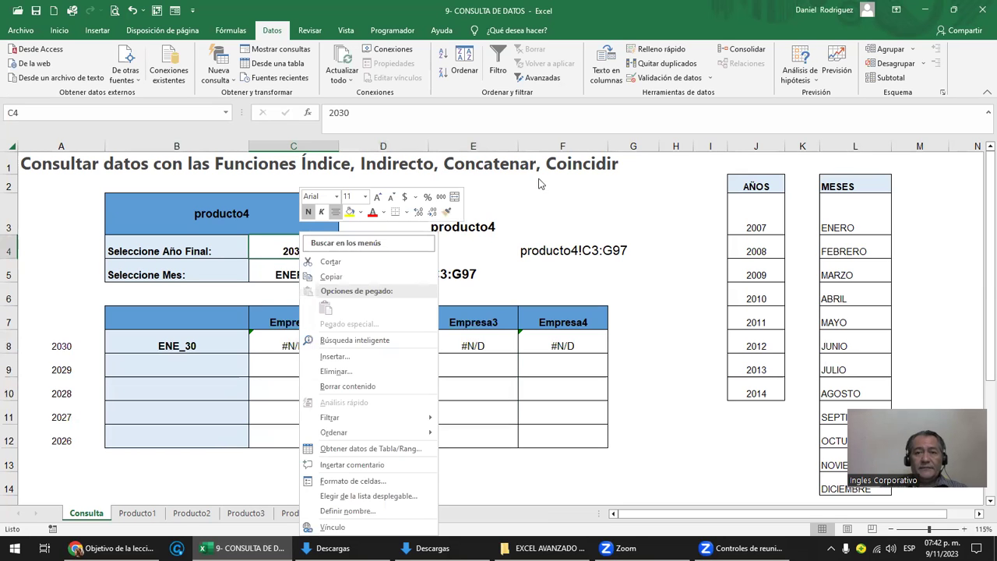
click(690, 79)
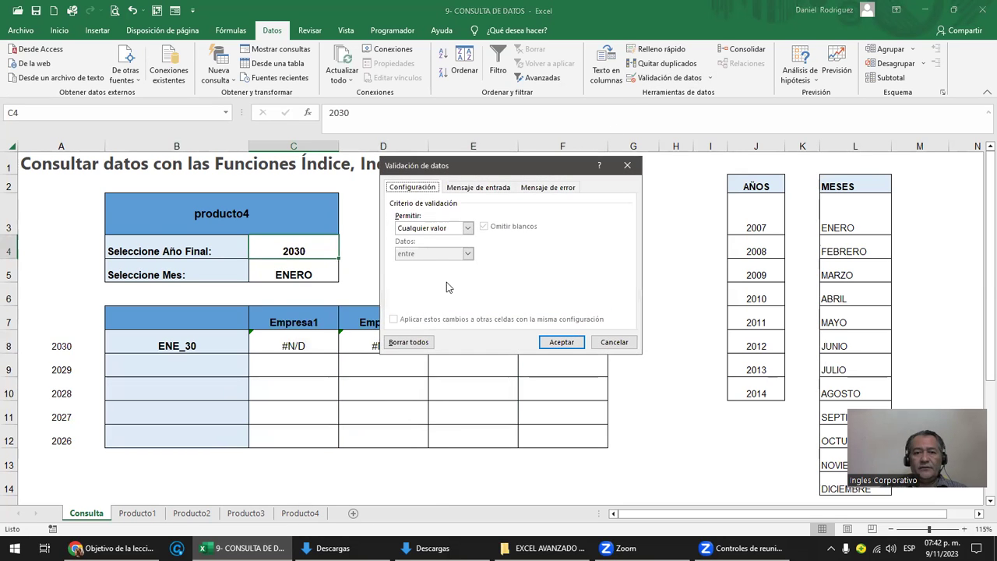
click(467, 228)
click(436, 264)
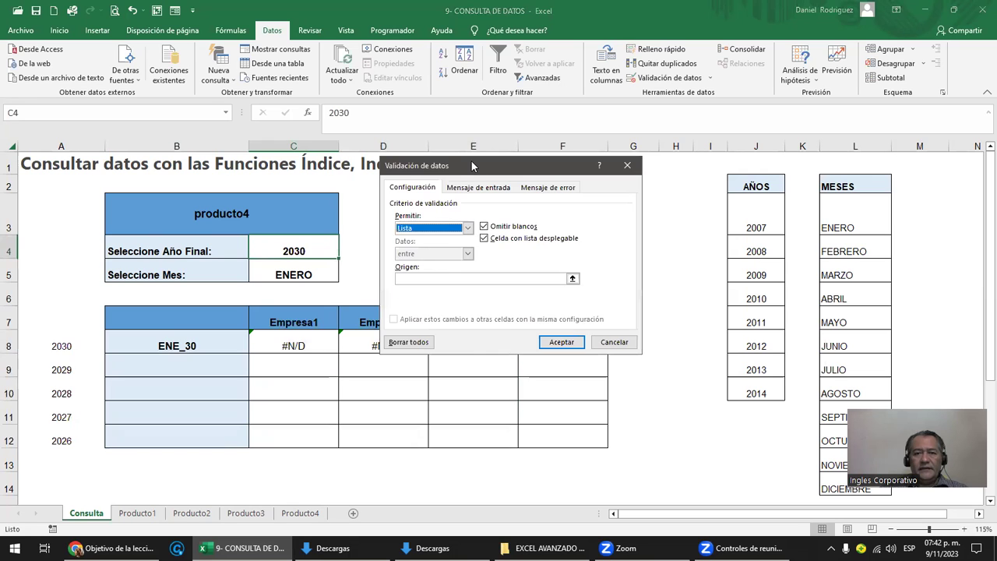
drag(460, 165, 497, 147)
click(444, 261)
drag(755, 225, 767, 378)
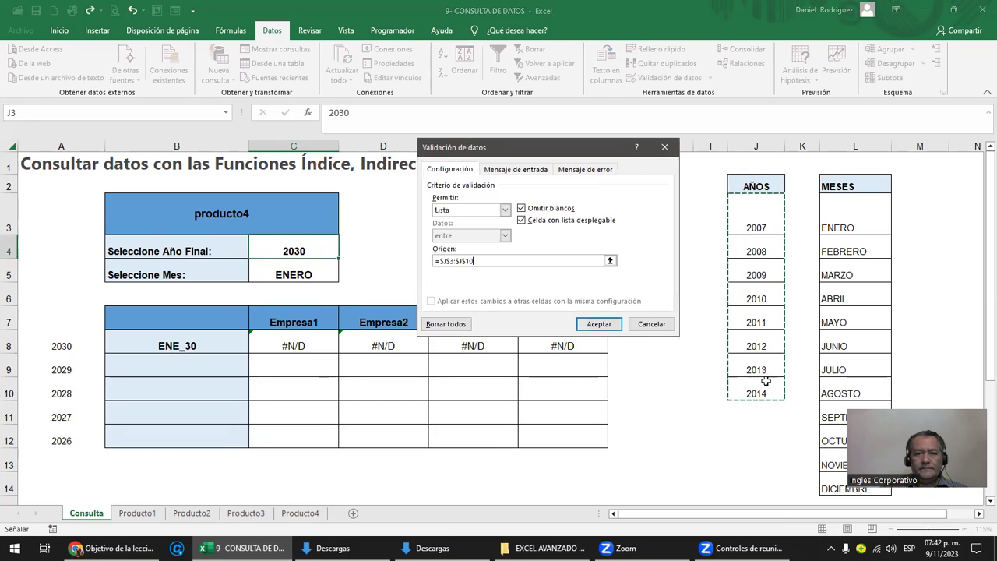
click(598, 324)
Step: Check the 2007–2014 choices in C4's year dropdown
click(343, 255)
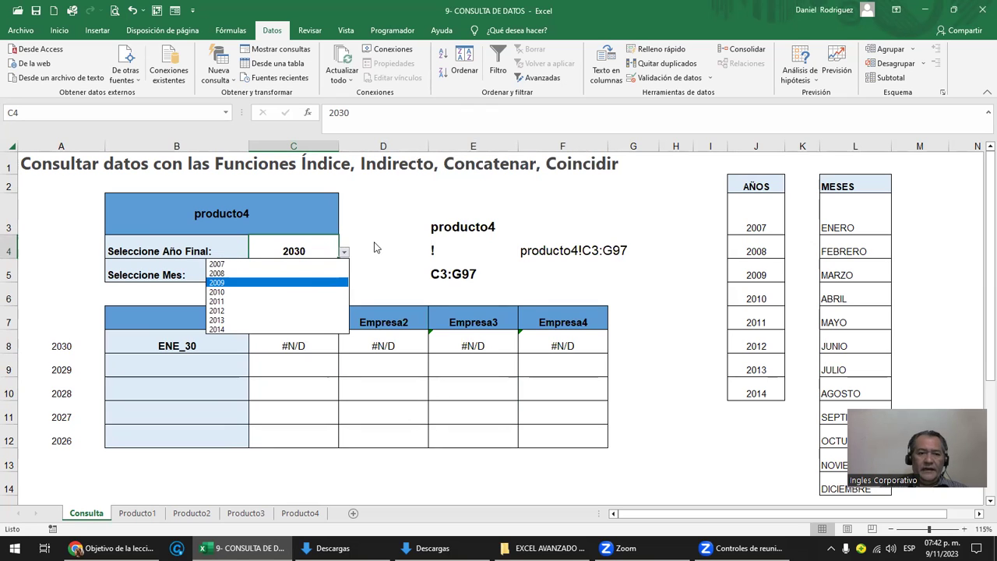
click(238, 255)
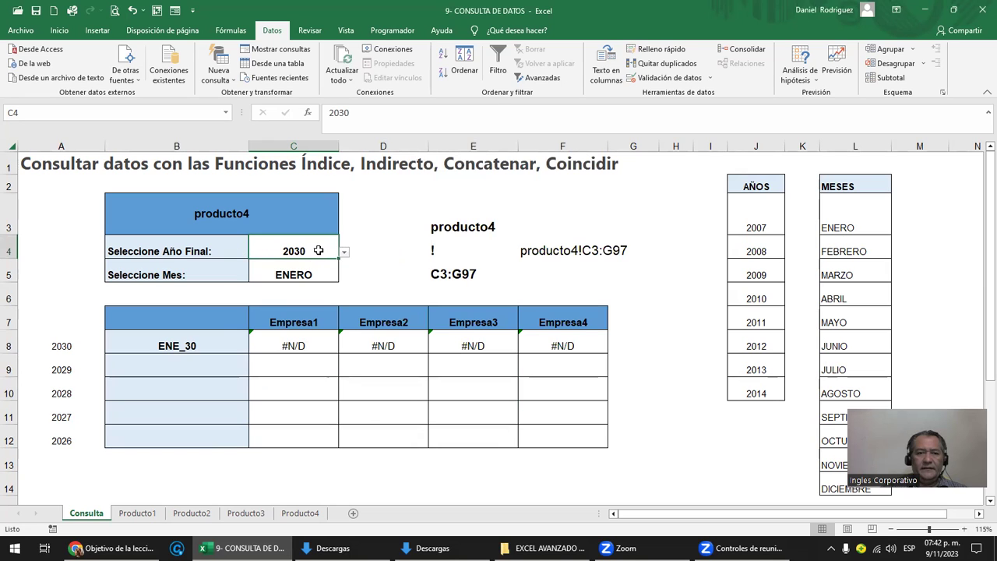
click(344, 253)
Step: Pick 2007 as the final year and inspect cell A8, which holds =C4
click(216, 264)
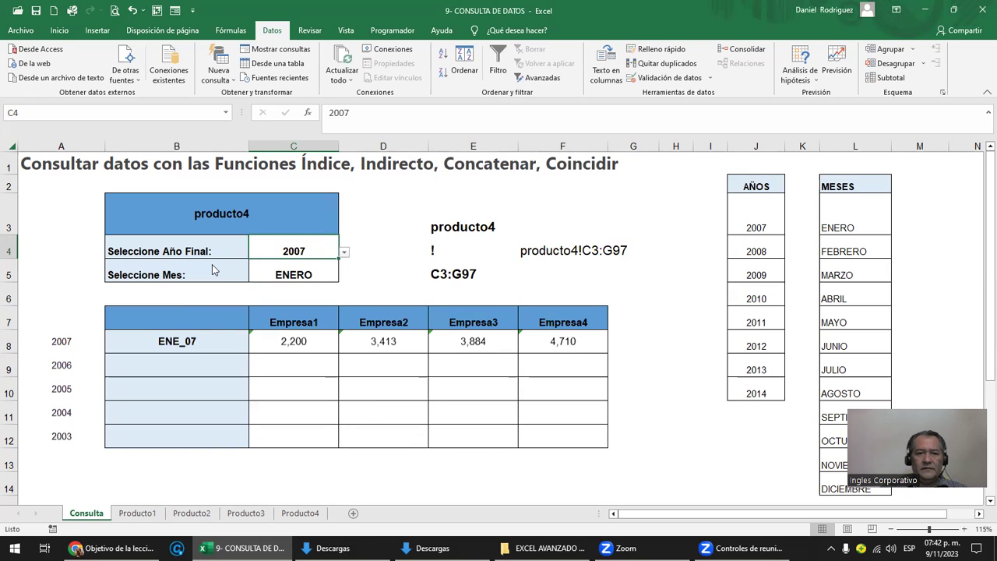
click(67, 347)
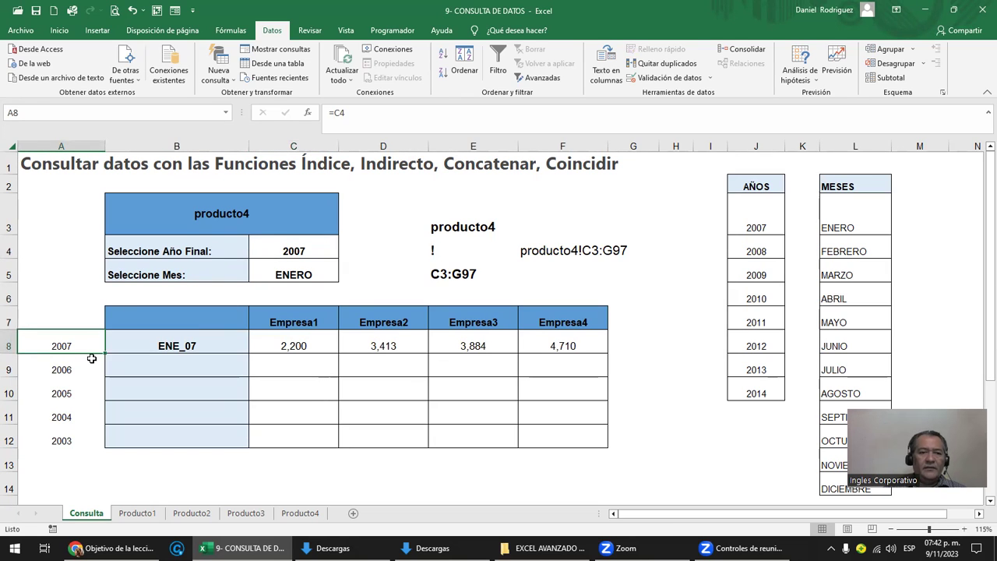
key(shift+Down)
key(shift+Down)
key(shift+Down)
key(shift+Down)
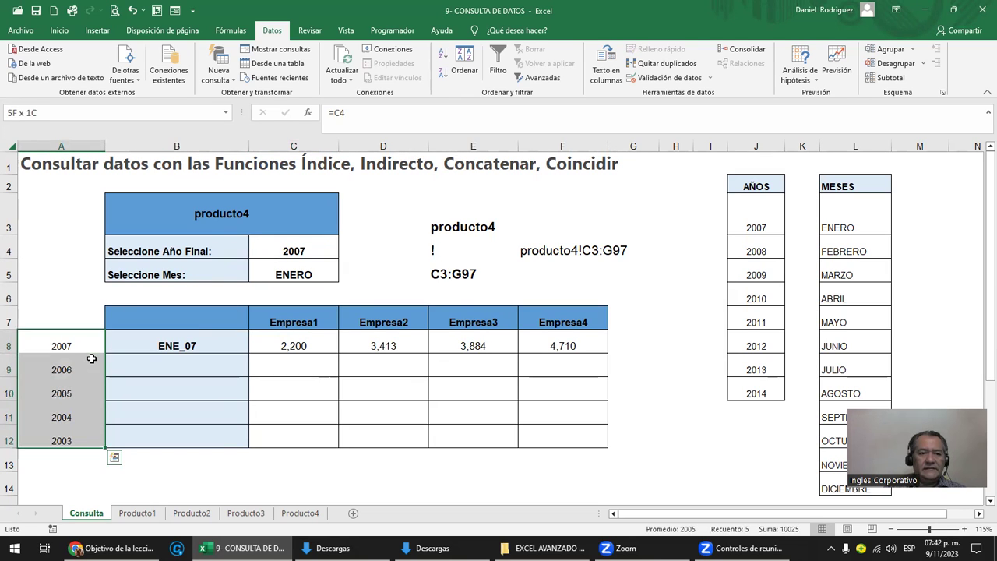
key(Up)
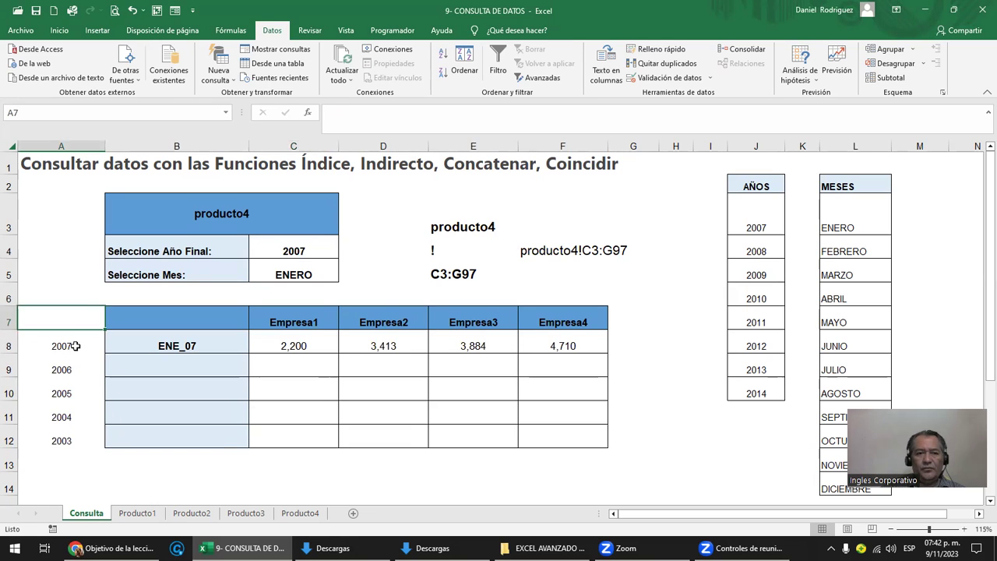
click(75, 346)
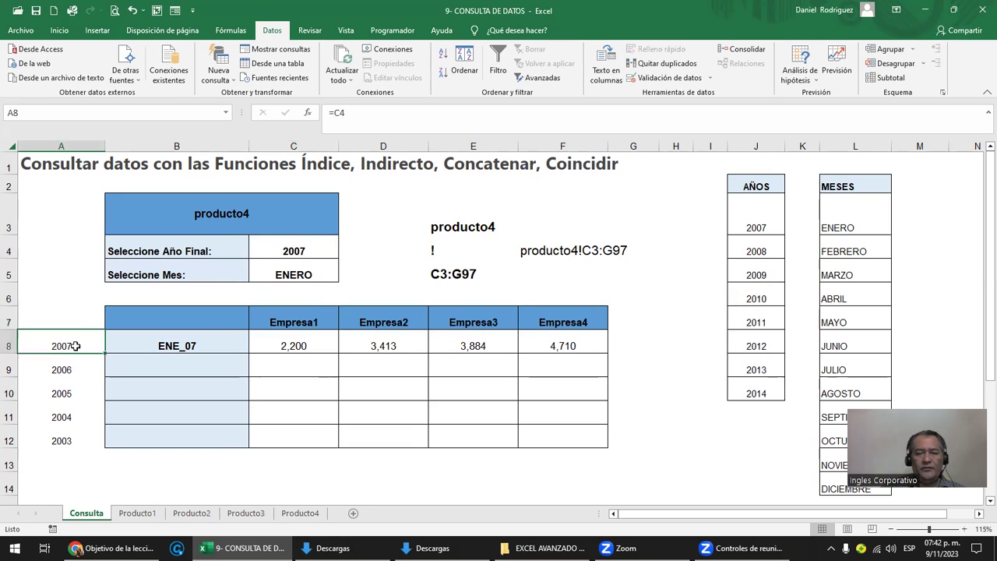
Step: Reopen C4's data validation and start retyping the list source with the years
click(301, 242)
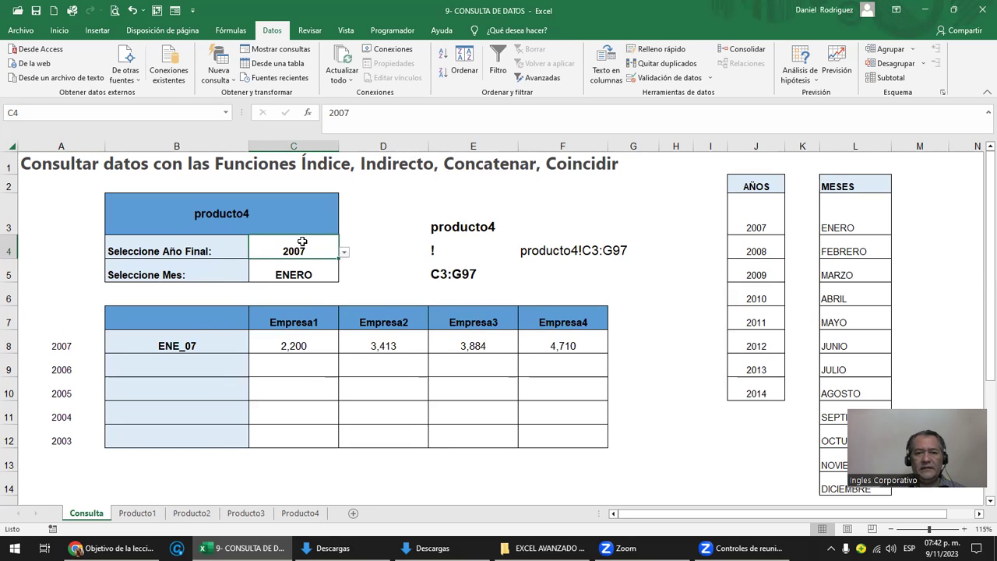
click(669, 78)
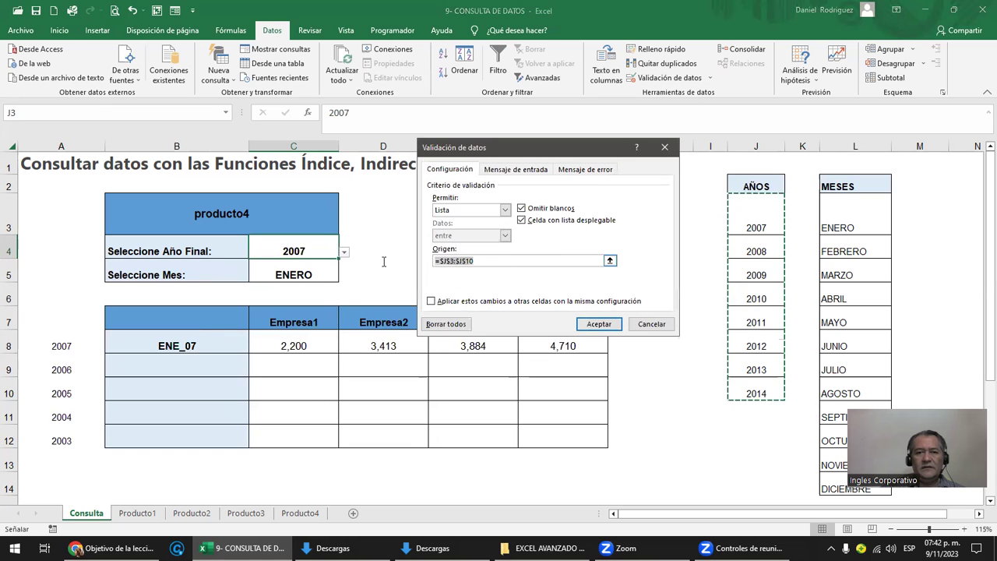
text(2007;2008;2009)
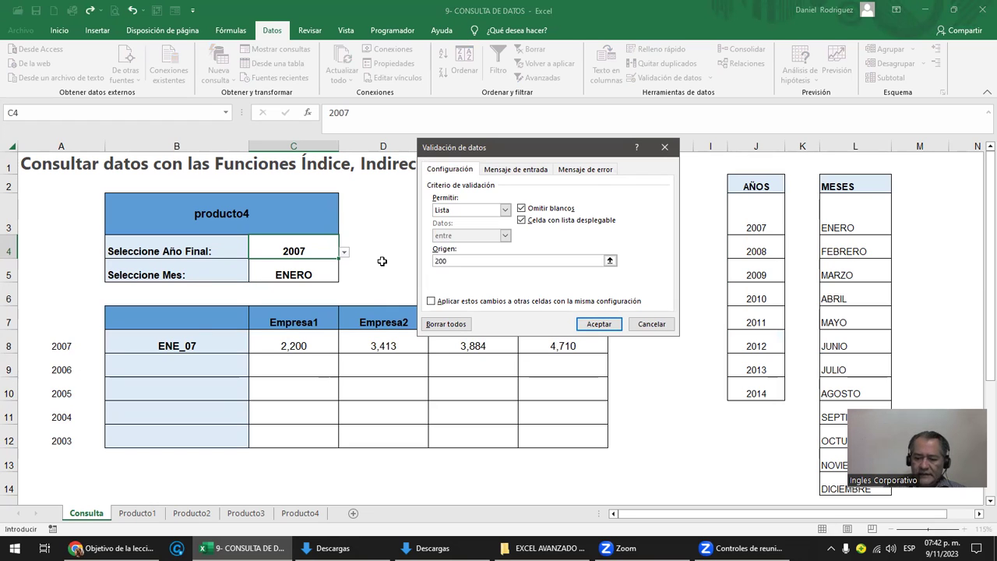
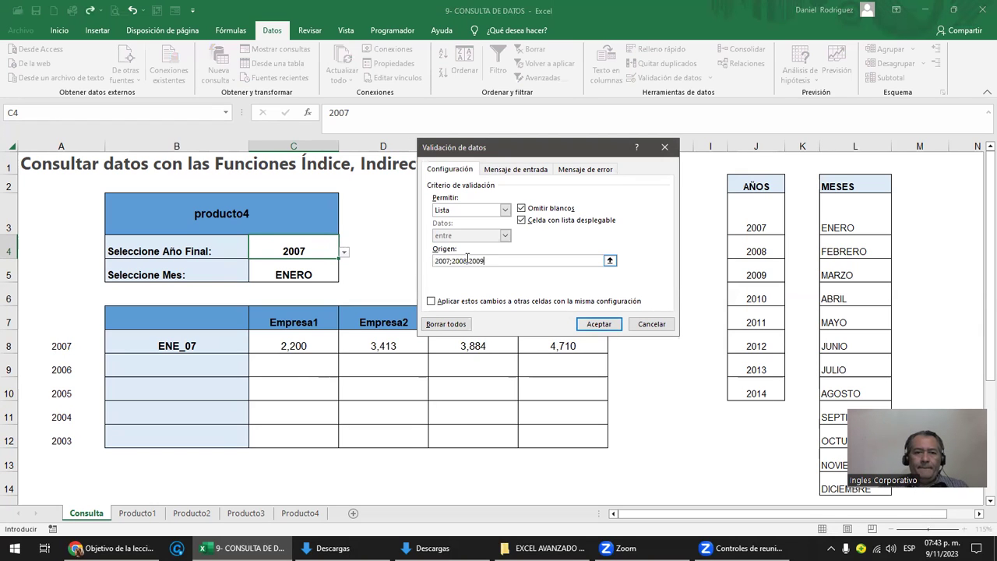
Step: Cancel the Data Validation dialog and compare the 2007–2014 year list with the final year cell
click(656, 322)
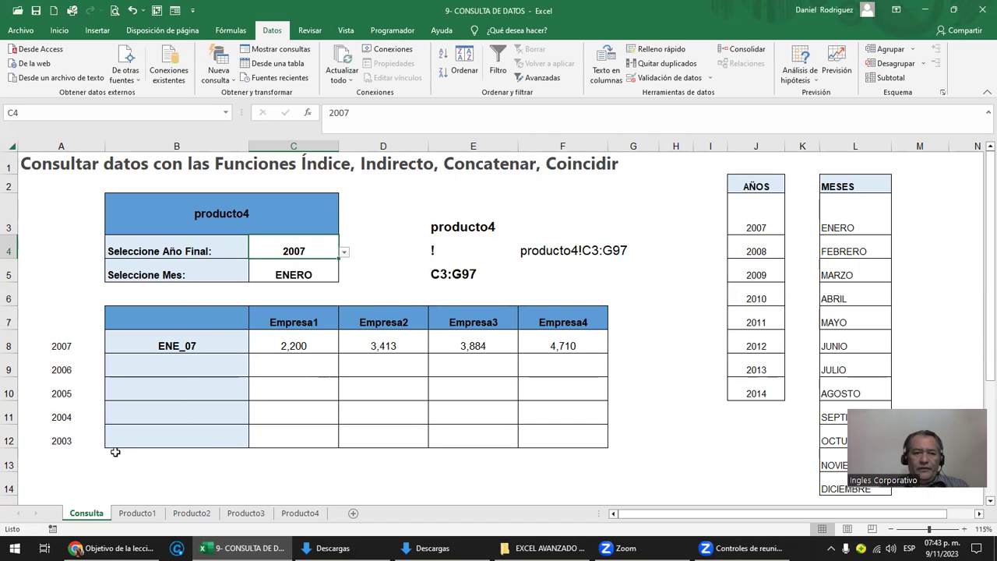
drag(751, 220, 759, 384)
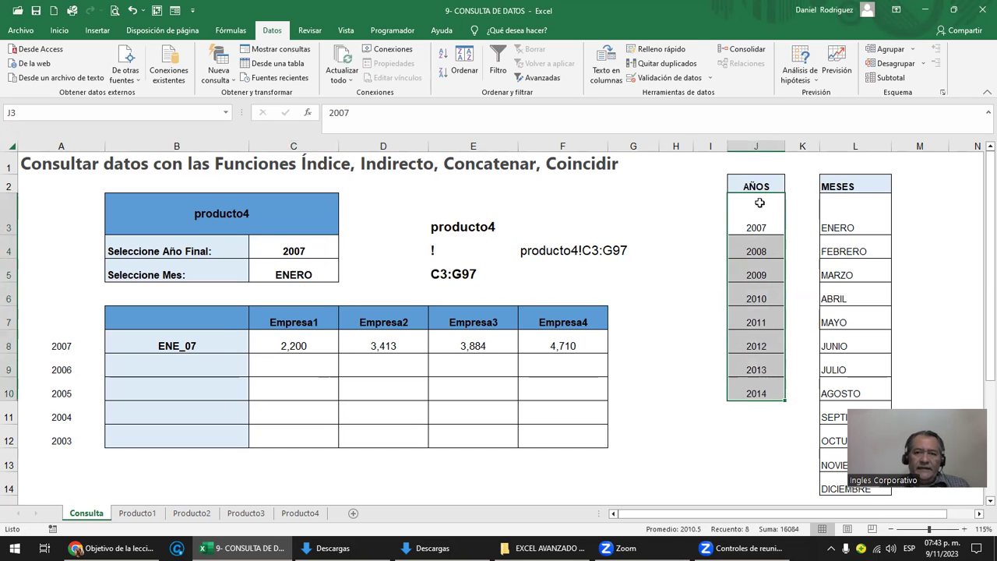
click(323, 248)
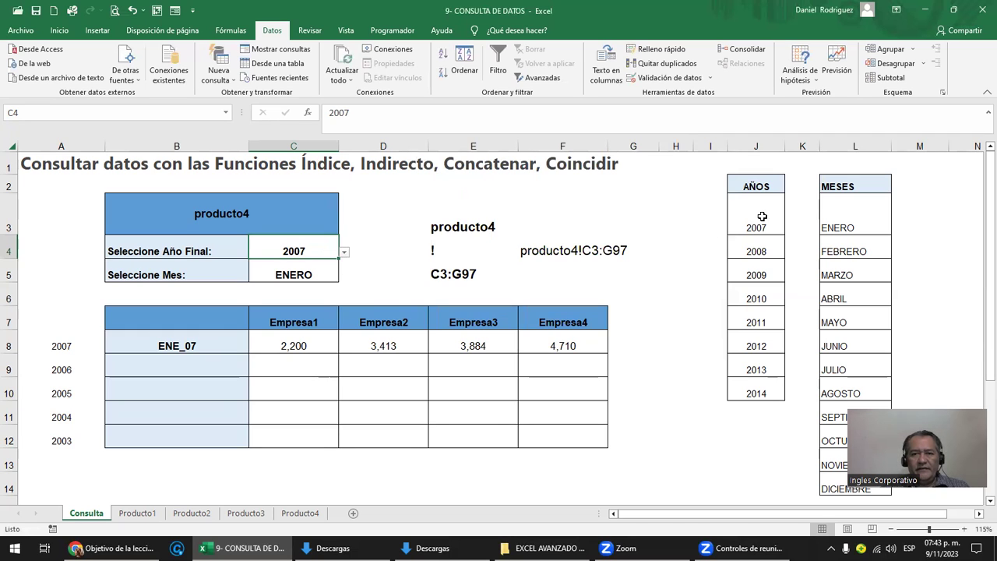
drag(762, 217, 728, 385)
click(295, 242)
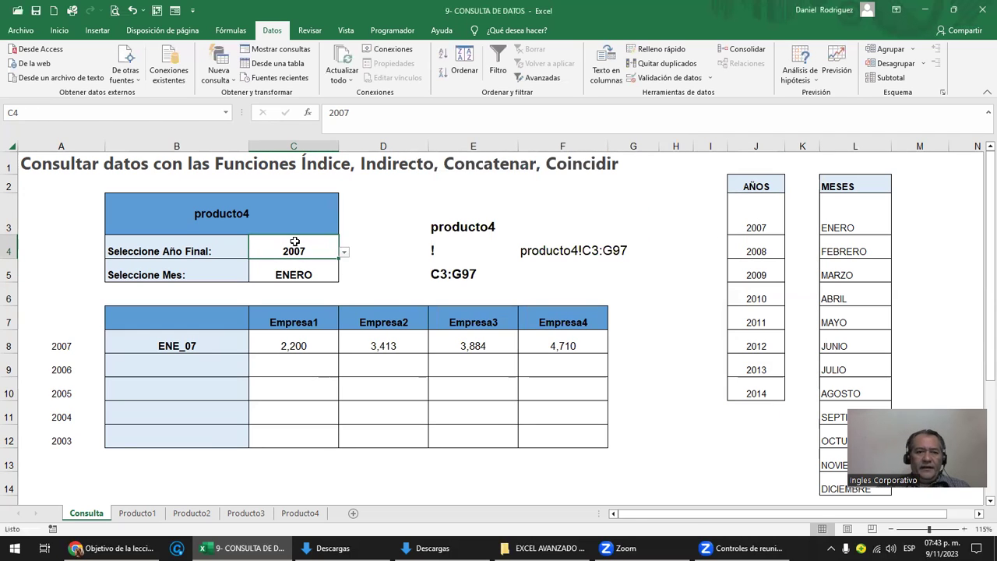
Step: Pick 2008 from C4's dropdown so the table shows the ENE_08 figures
click(345, 253)
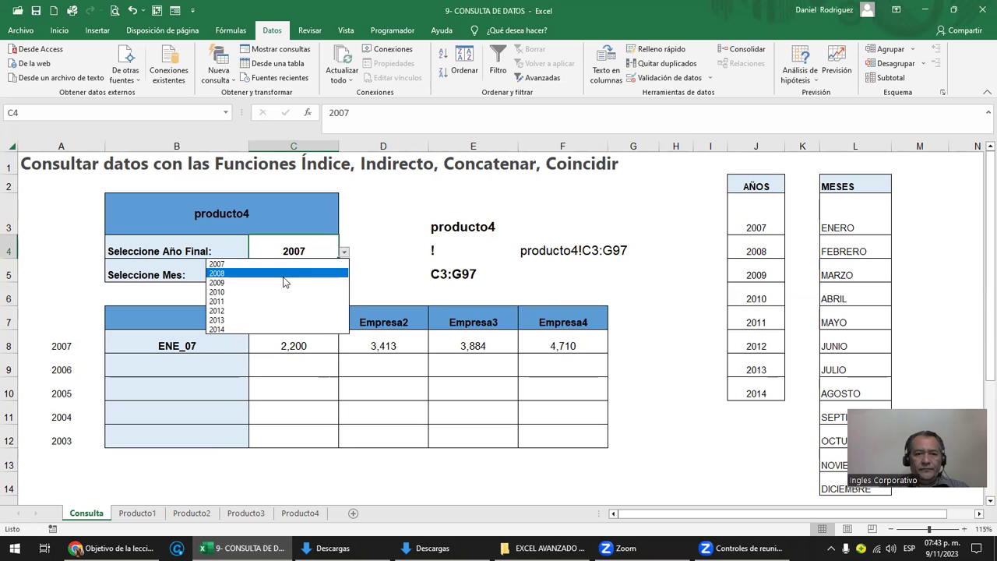
click(283, 276)
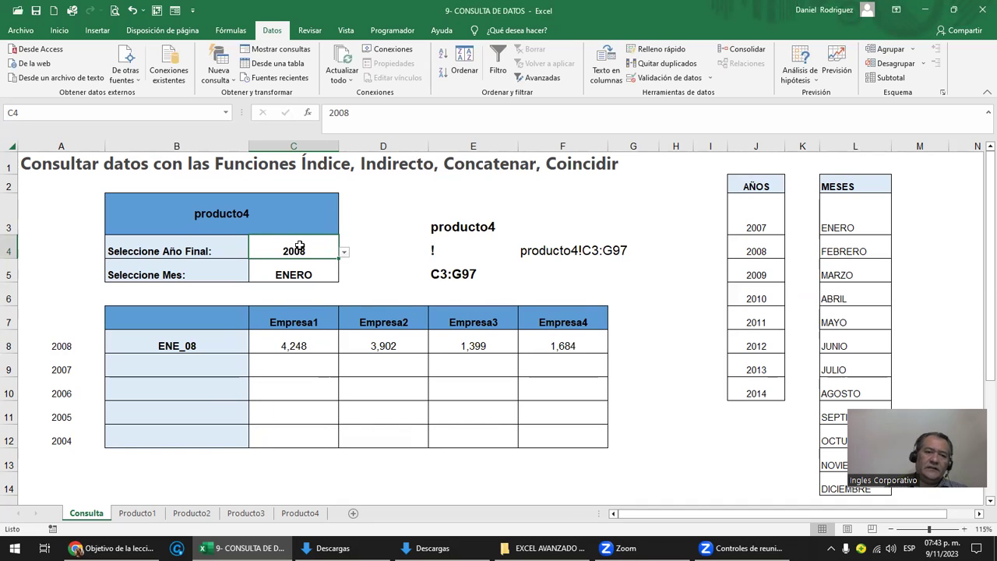
click(745, 148)
click(278, 266)
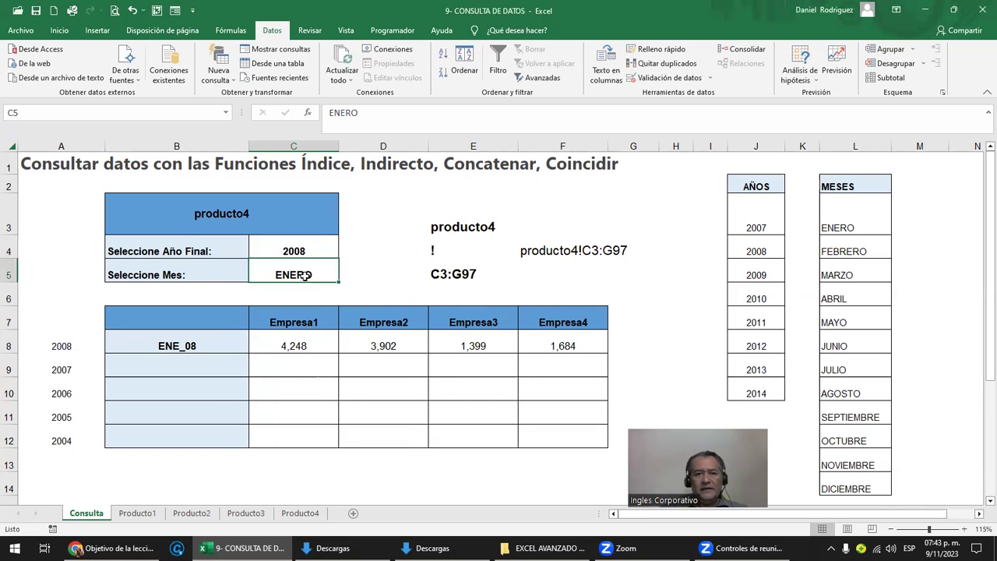
Step: Restrict C5 to a List validation sourced from the month names in $L$3:$L$14
click(668, 78)
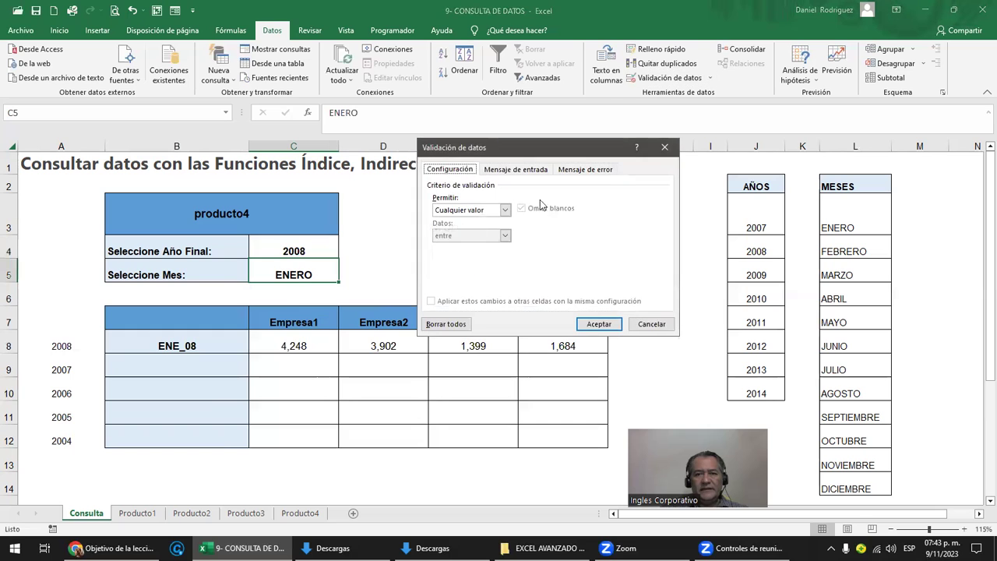
click(472, 212)
click(452, 245)
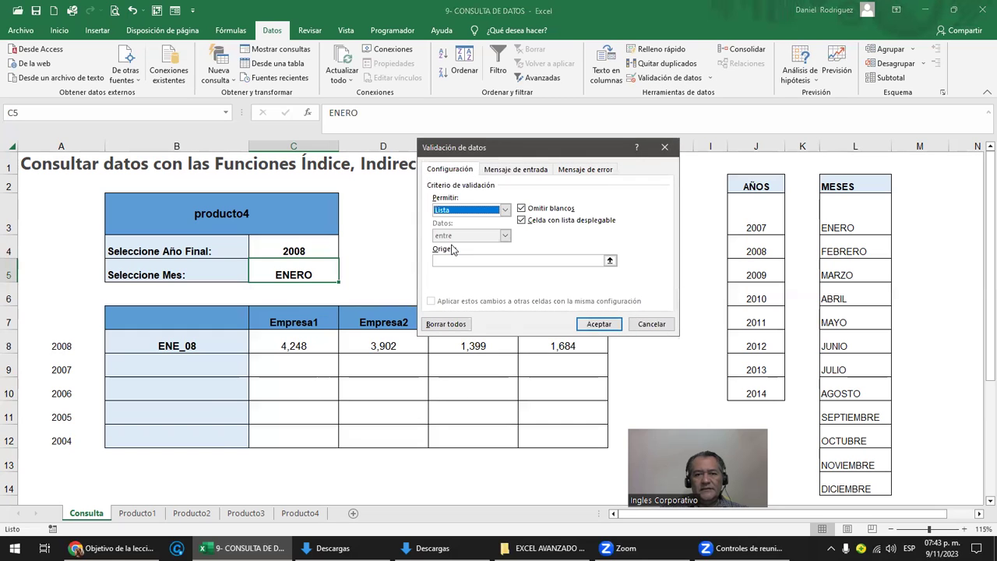
click(449, 262)
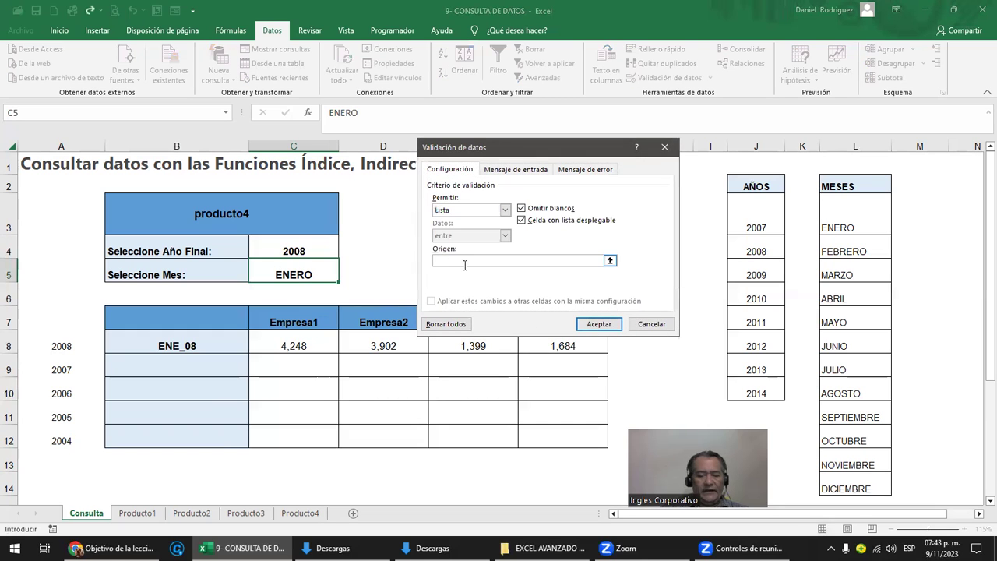
text(ENERO)
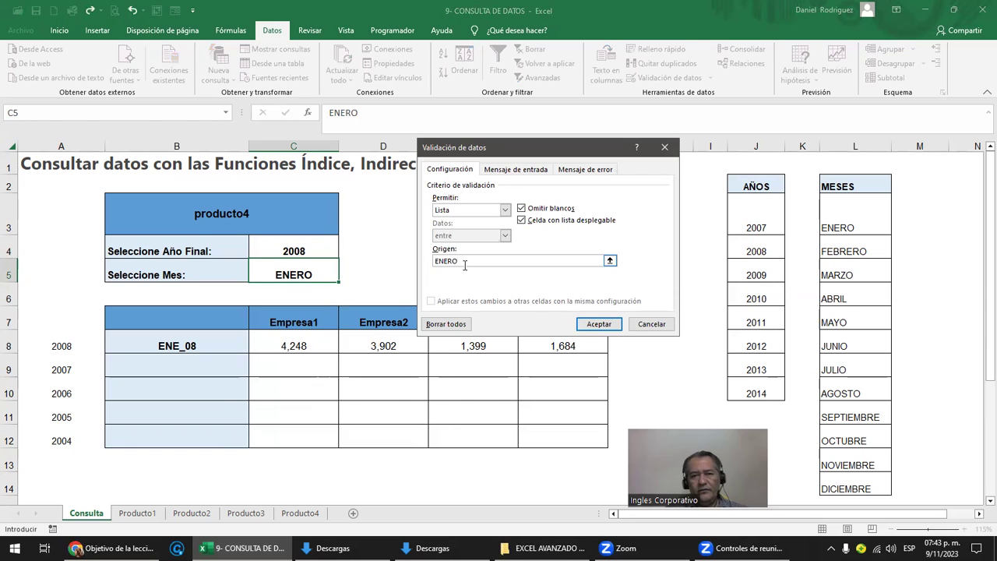
key(BackSpace)
key(BackSpace)
key(BackSpace)
key(BackSpace)
key(BackSpace)
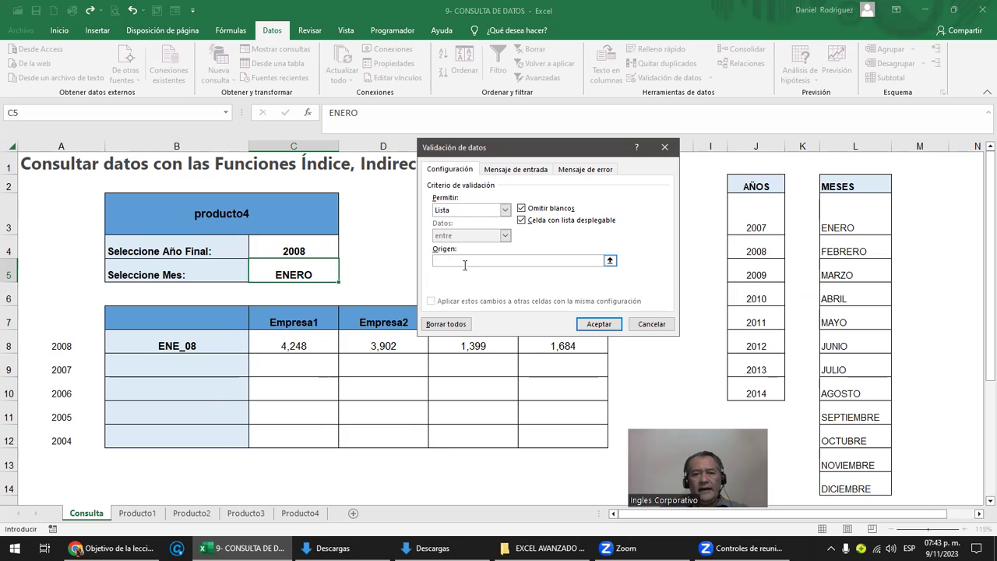
click(832, 216)
drag(832, 216, 855, 482)
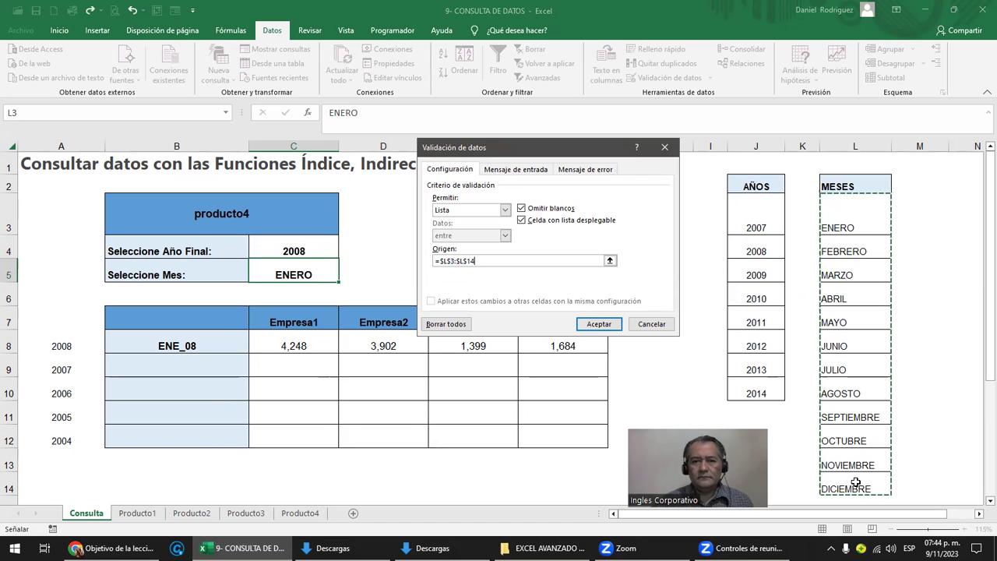
click(599, 324)
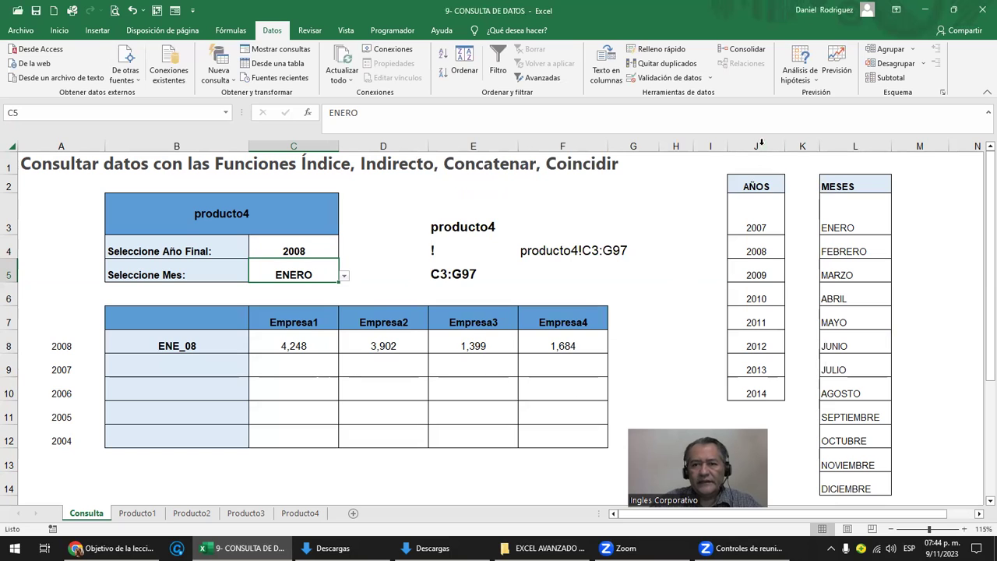
drag(749, 147, 852, 147)
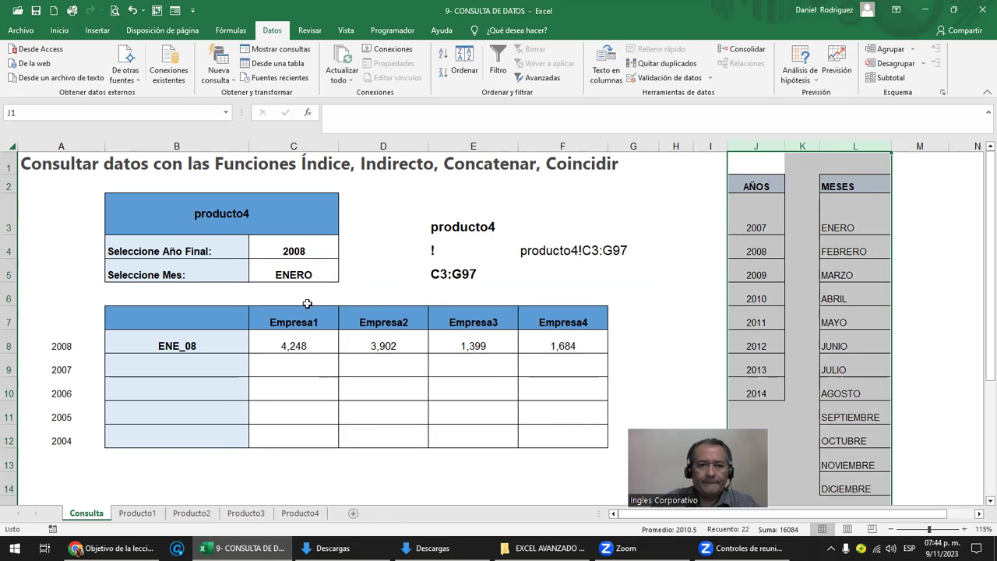
click(313, 253)
click(247, 221)
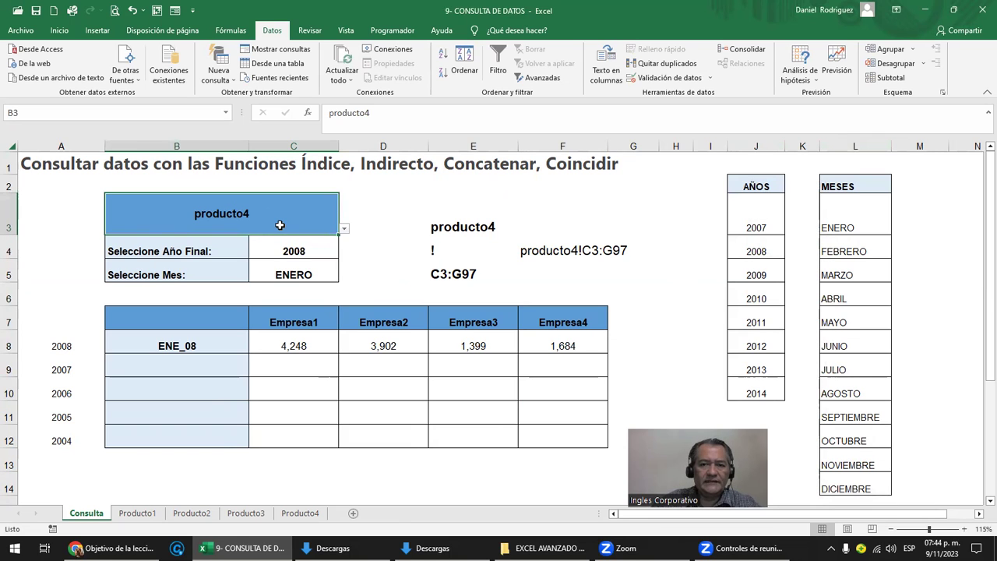
scroll(511, 475, down, 1)
scroll(511, 474, down, 2)
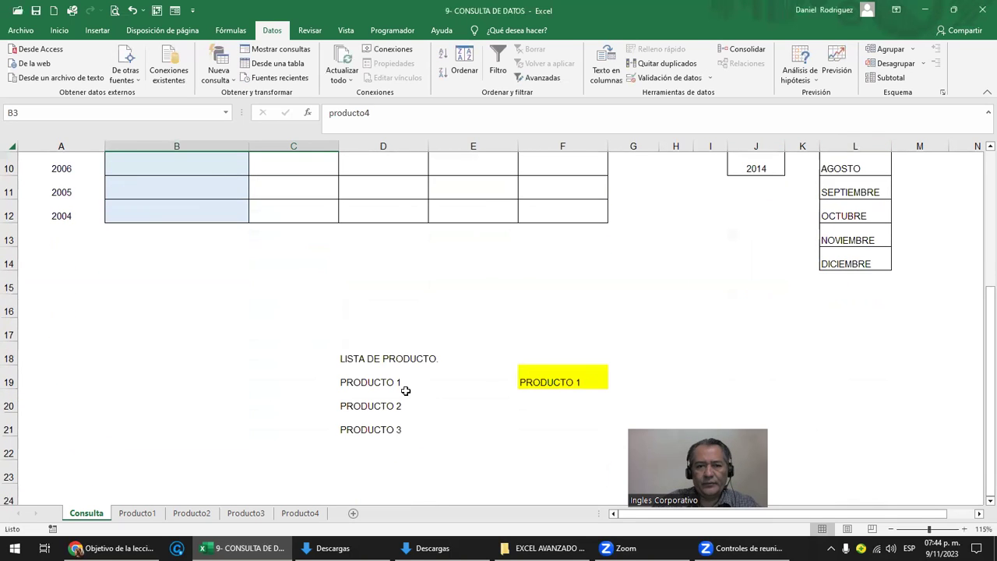
drag(405, 390, 387, 425)
scroll(386, 405, up, 3)
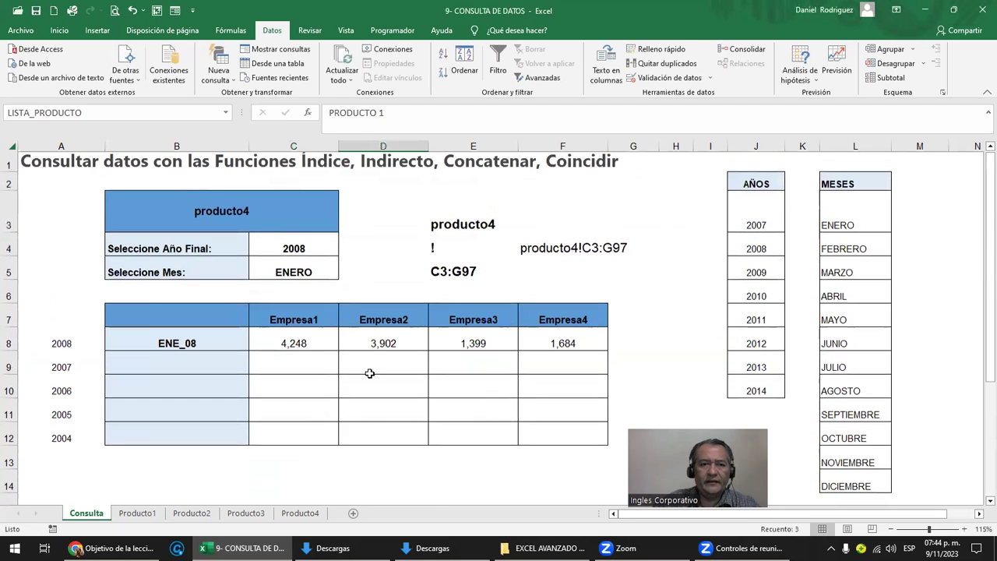
click(289, 211)
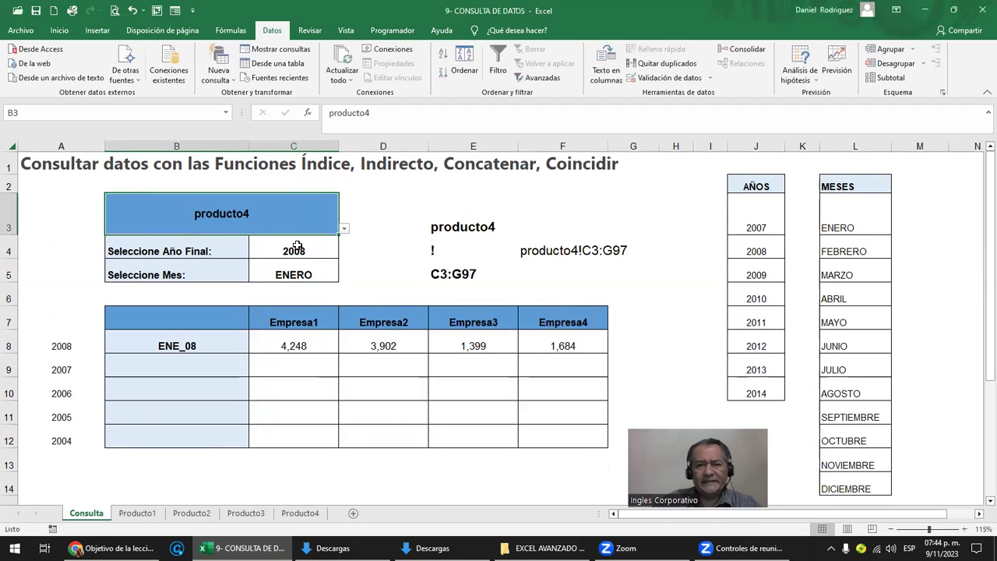
click(297, 247)
click(309, 273)
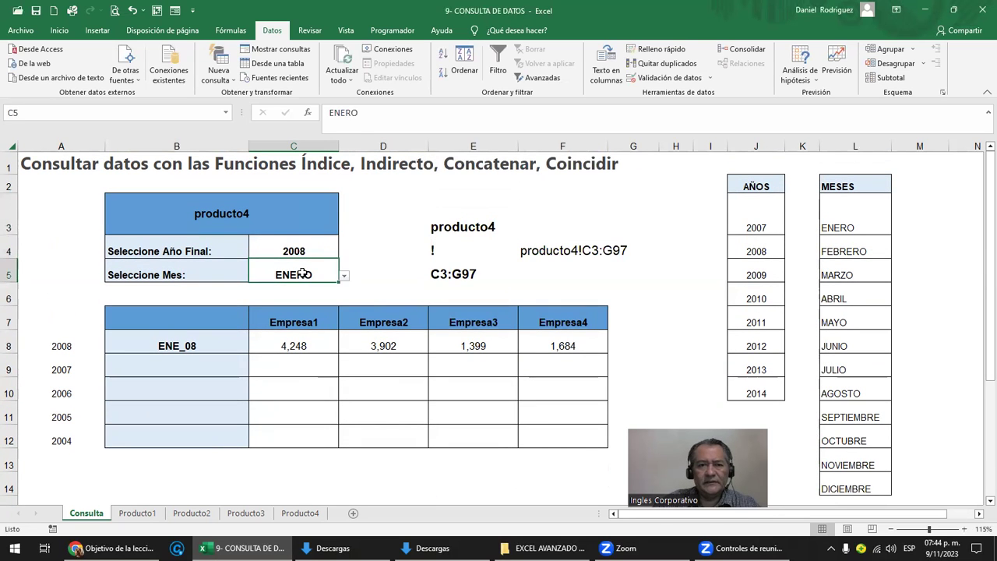
click(251, 216)
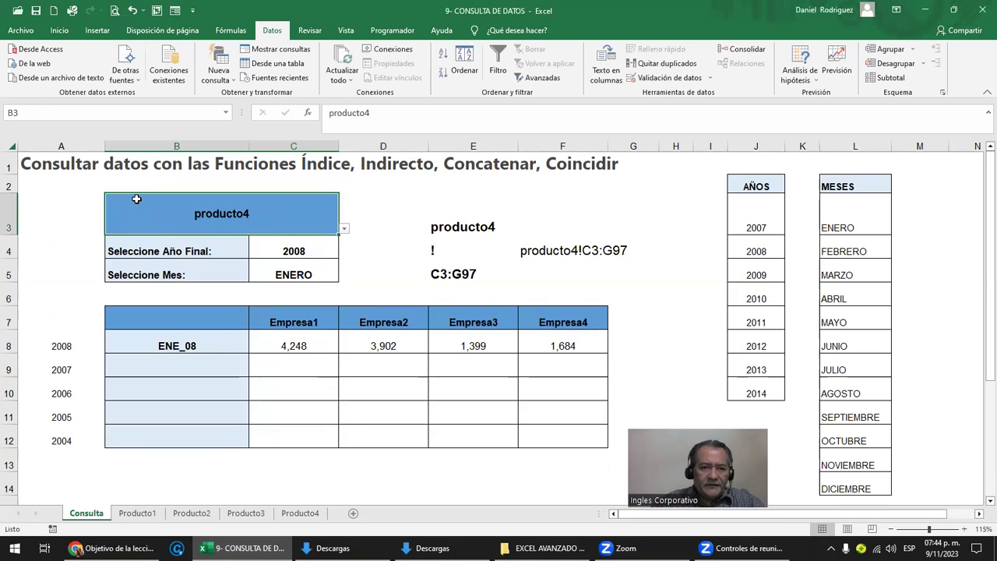
drag(258, 231, 269, 274)
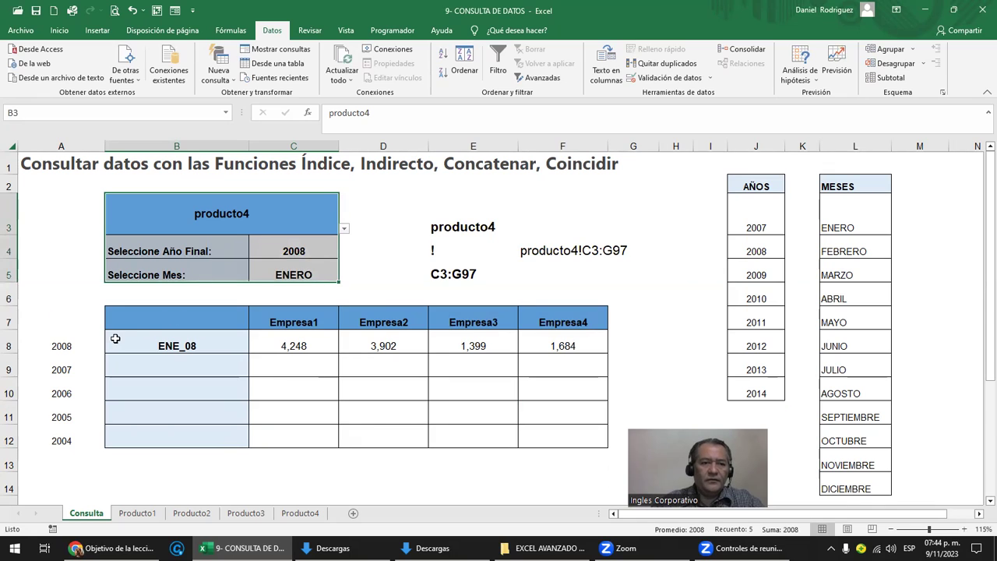
click(171, 352)
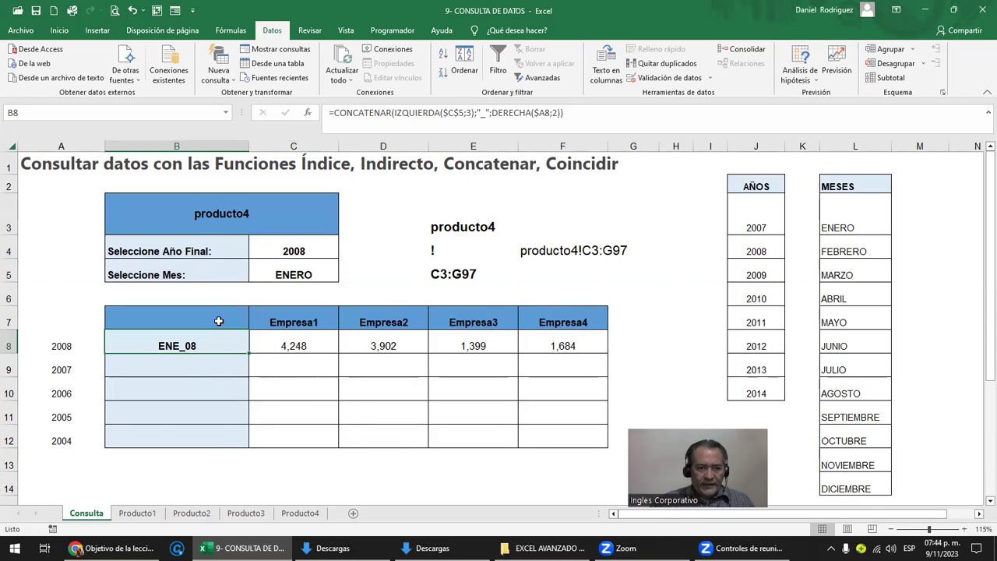
drag(226, 323, 575, 426)
click(307, 347)
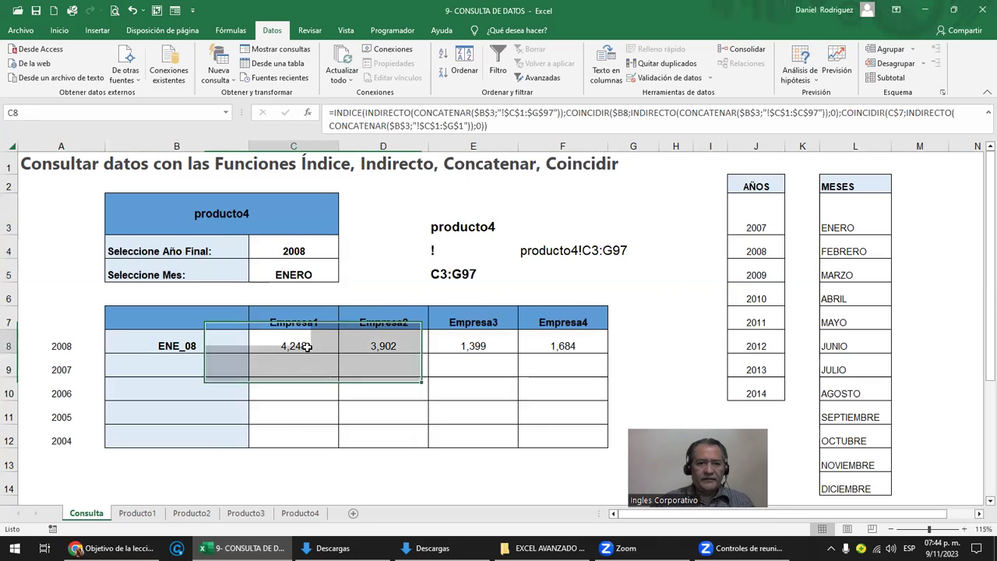
double_click(314, 336)
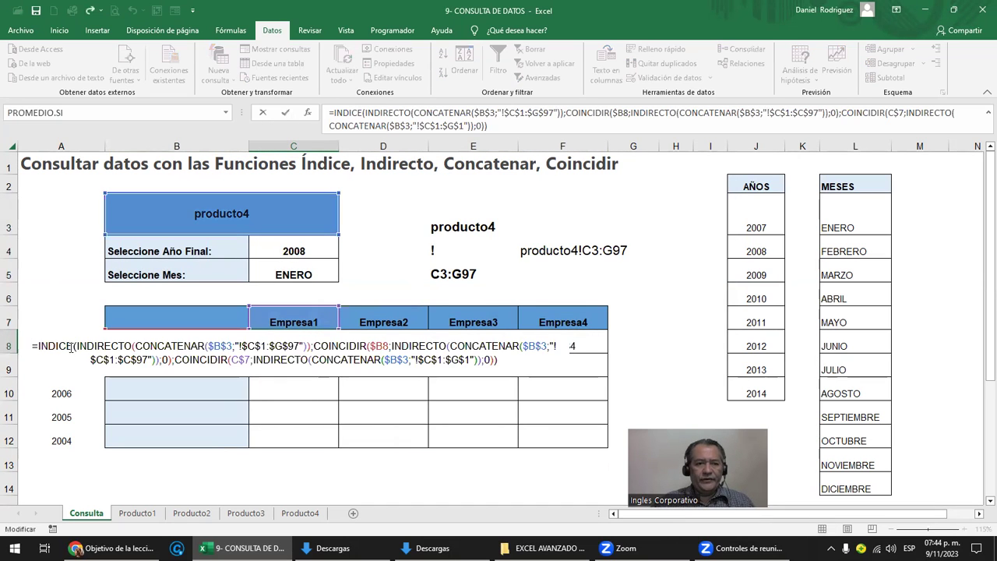
drag(34, 346, 556, 369)
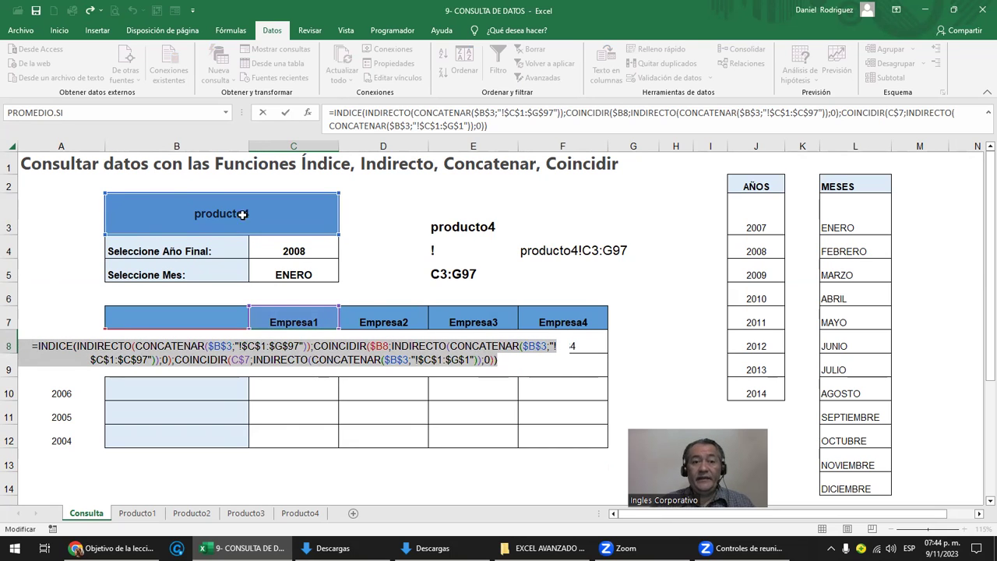
click(137, 512)
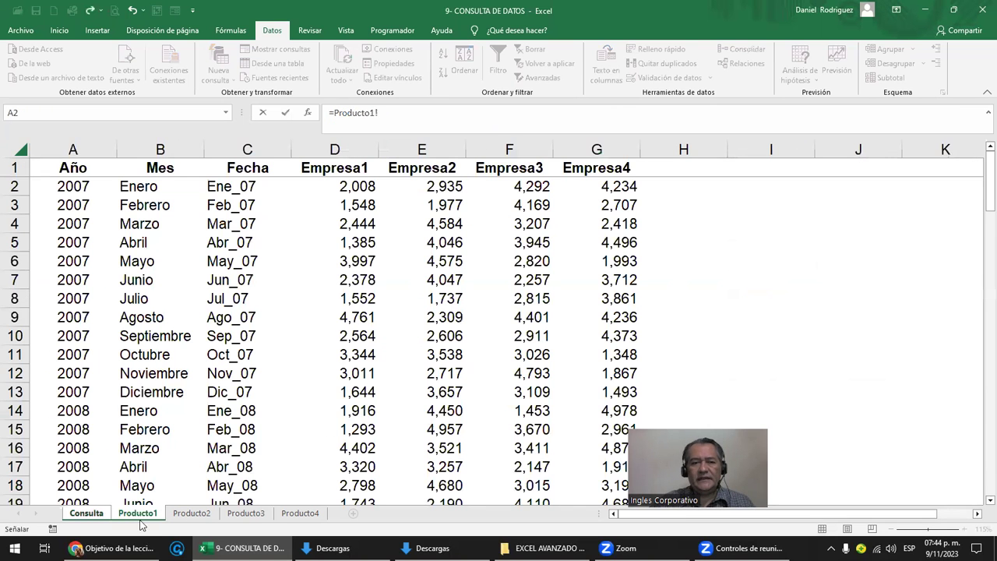
click(95, 514)
click(303, 365)
key(Escape)
click(191, 346)
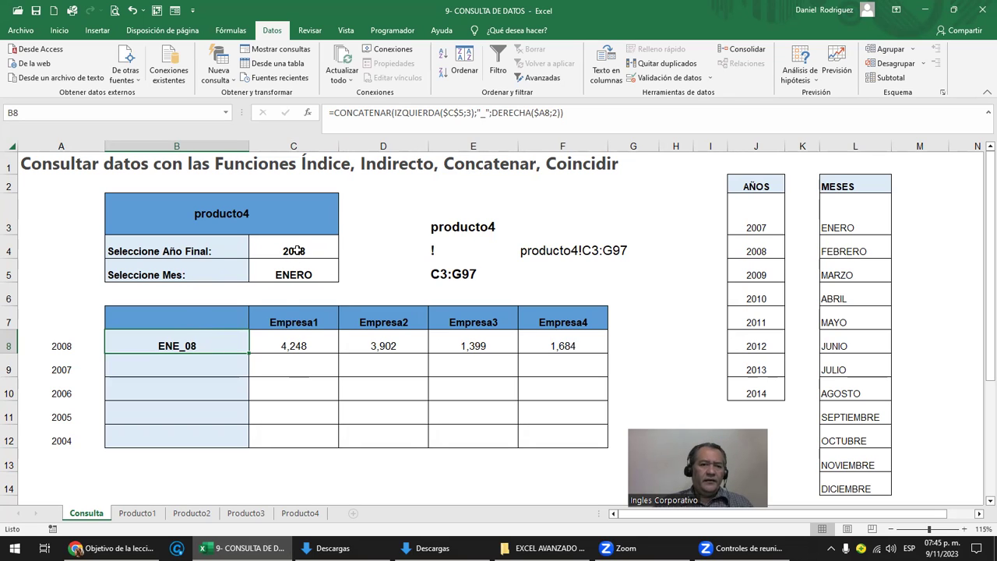
Step: Label B7 'MES / AÑO' and put B8's month-year formula into edit mode
click(178, 316)
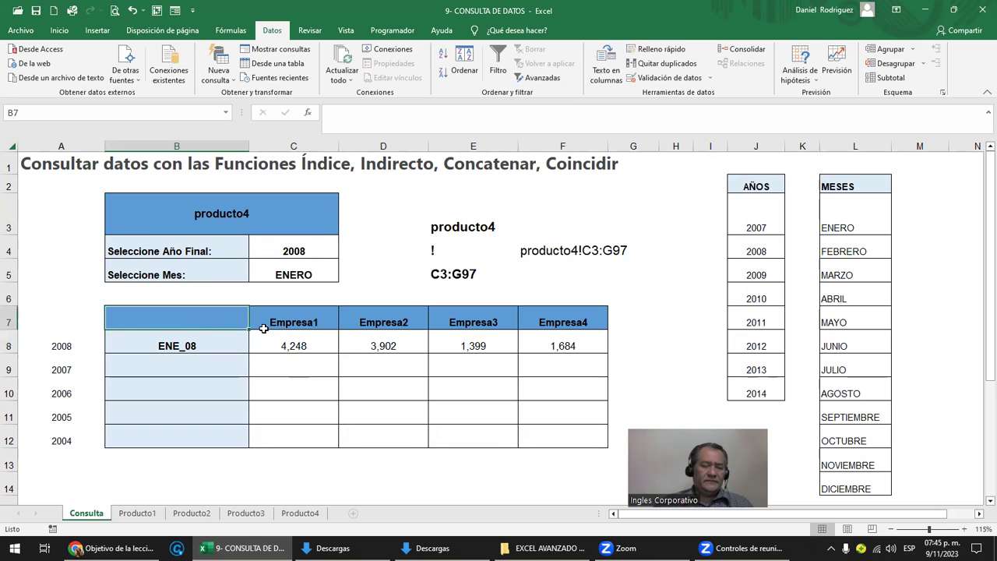
text(MES /)
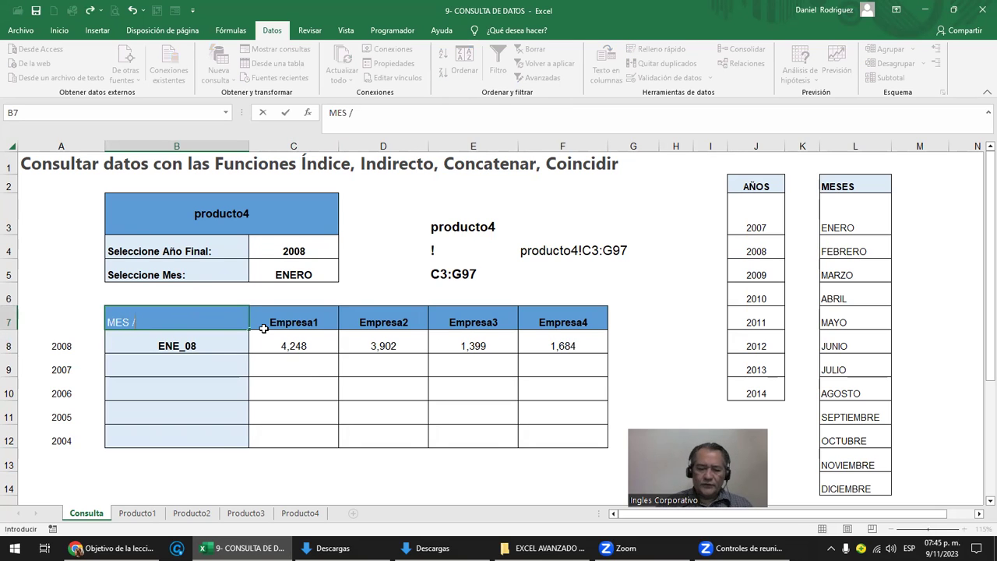
text( AÑO)
key(Return)
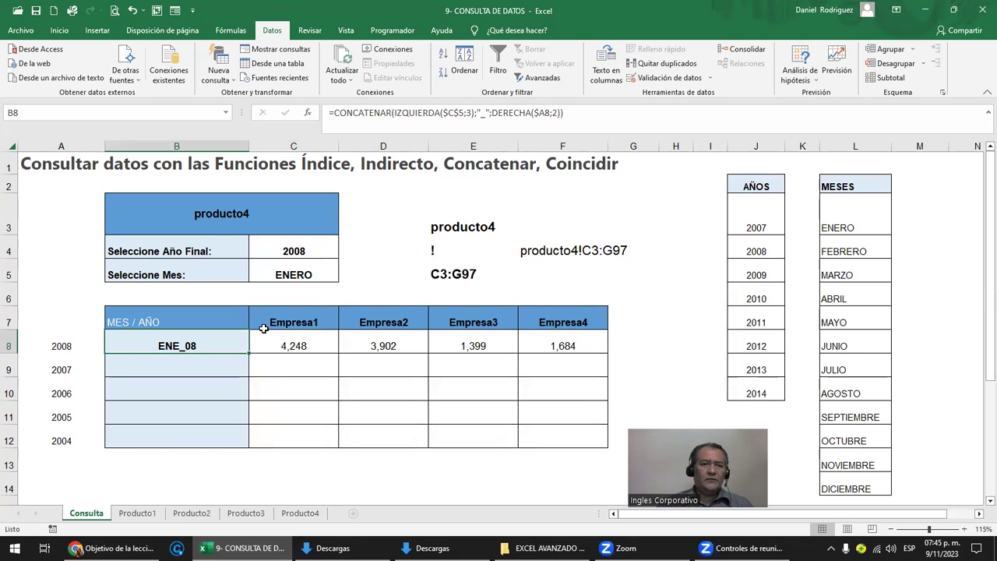
key(F2)
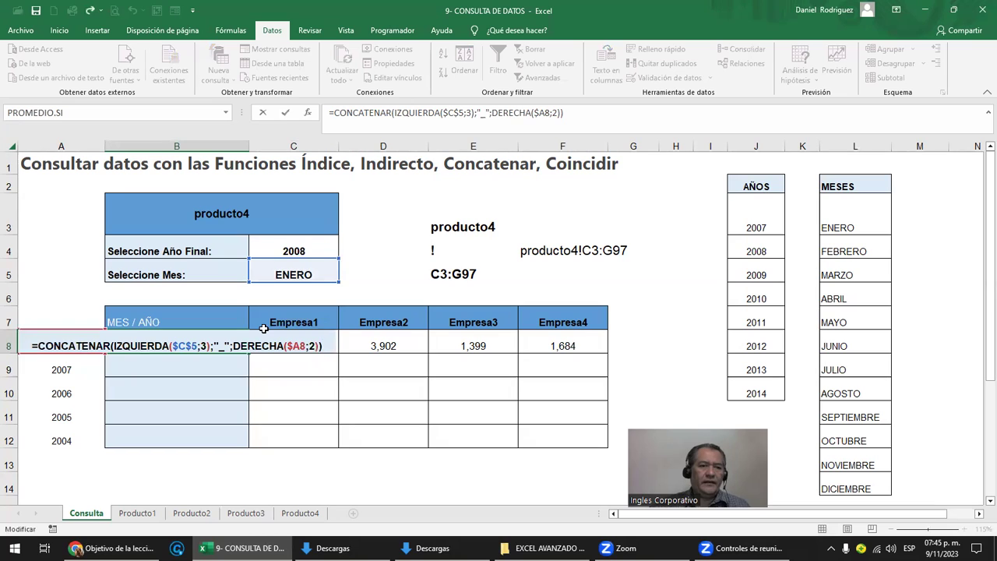
Step: Review the IZQUIERDA part of B8's CONCATENAR formula against the C5 month, leaving it unchanged
click(168, 350)
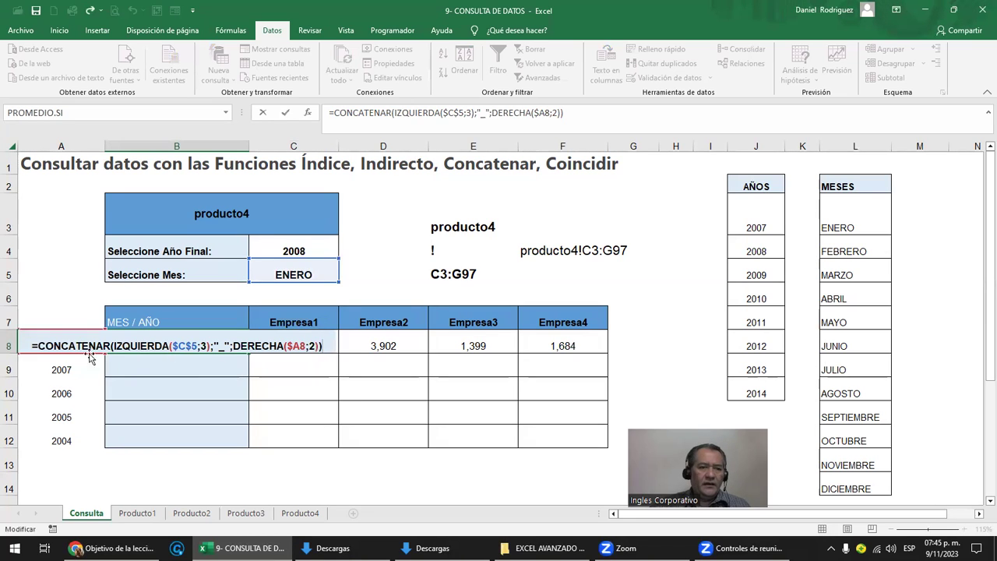
key(End)
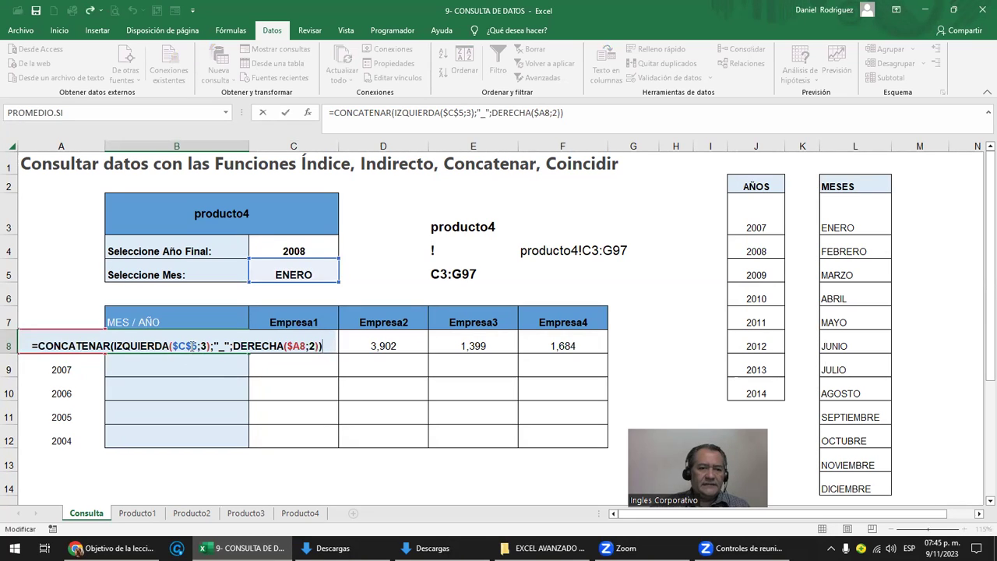
key(ctrl+Return)
click(302, 271)
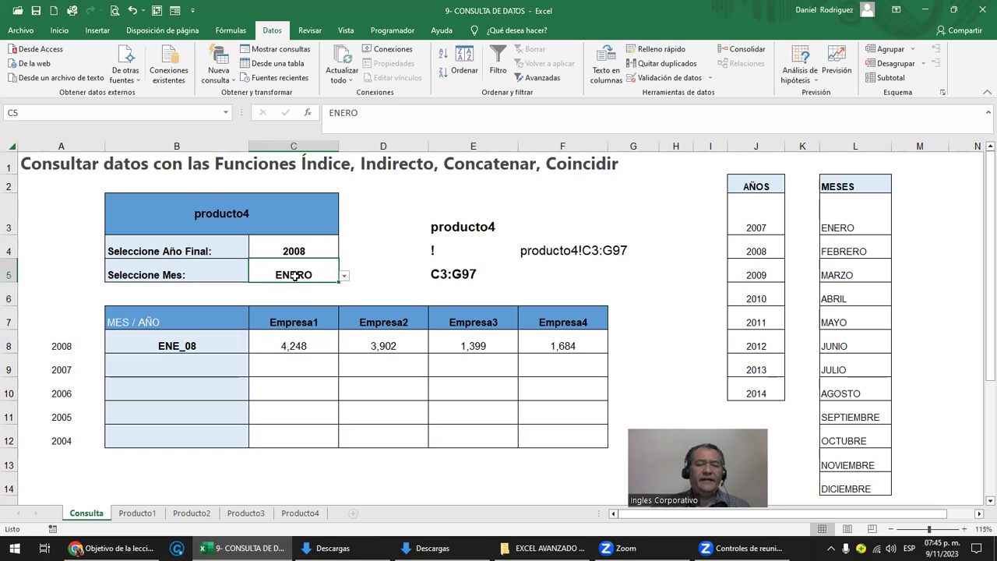
click(193, 347)
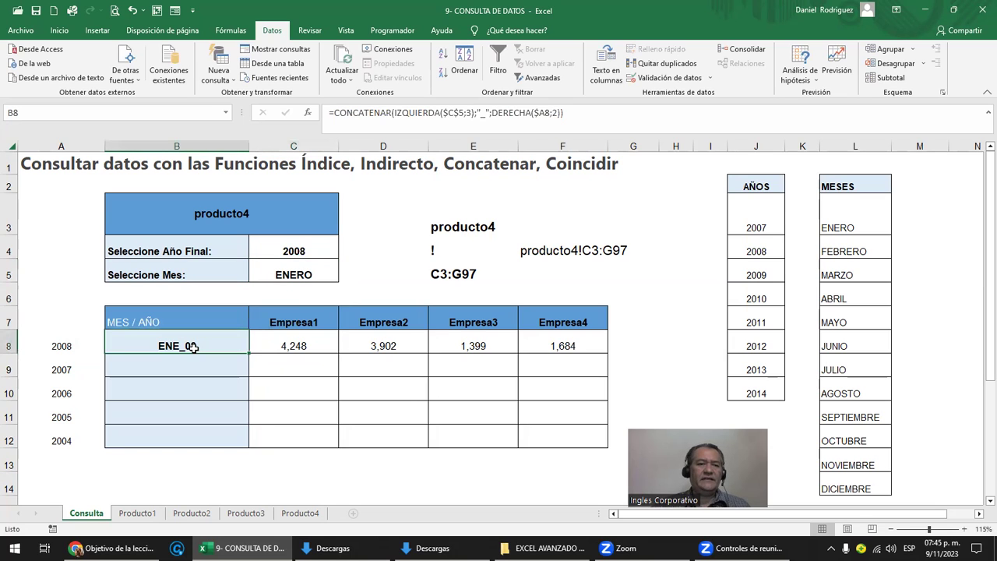
double_click(193, 348)
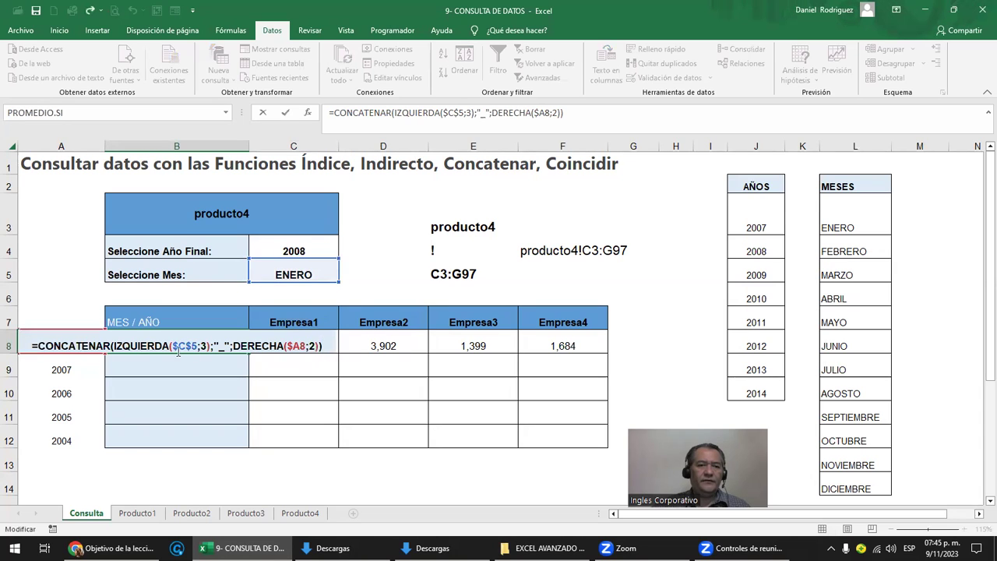
drag(116, 348, 210, 348)
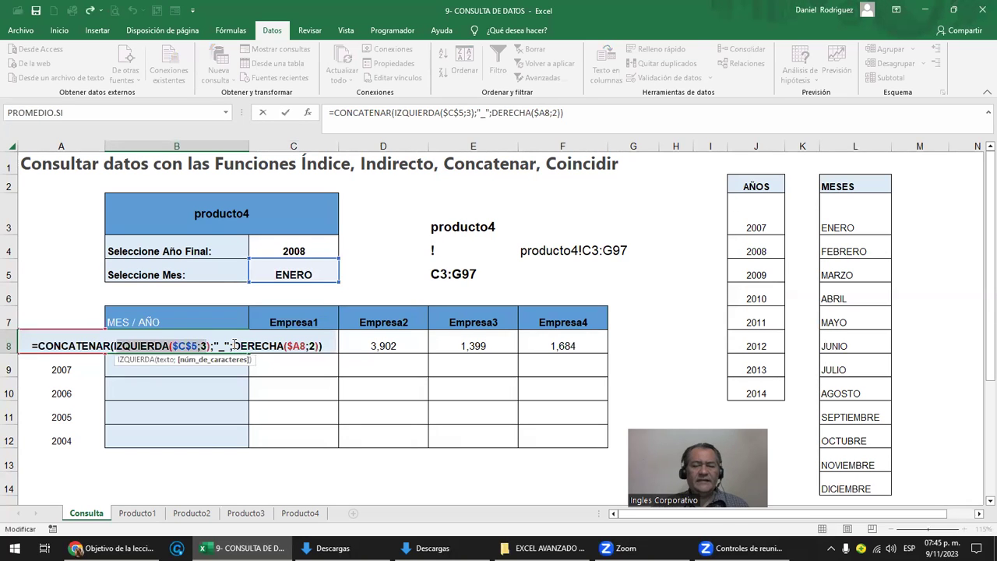
key(Escape)
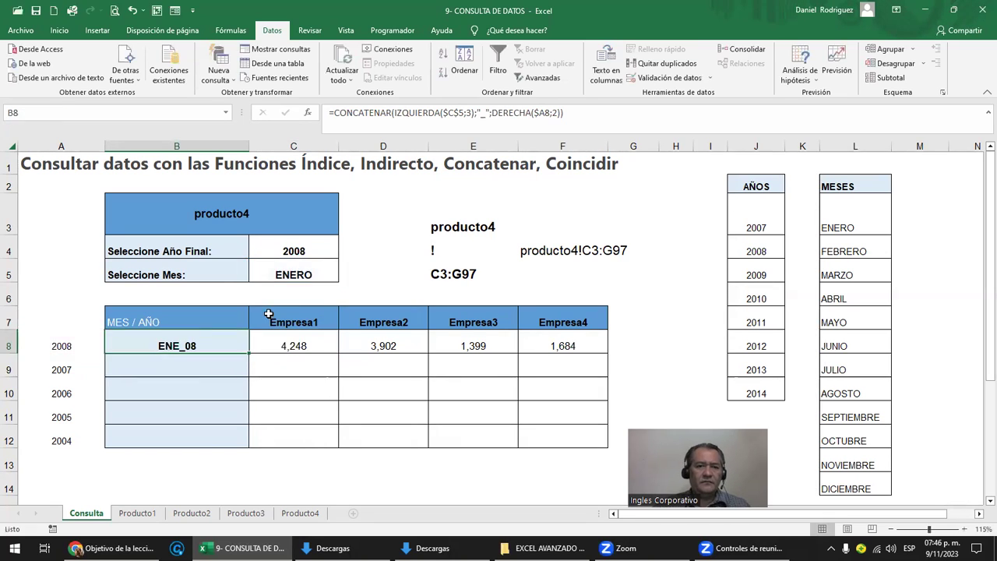
Step: Compare the final year cell C4 with B8's formula, exiting without edits
click(293, 251)
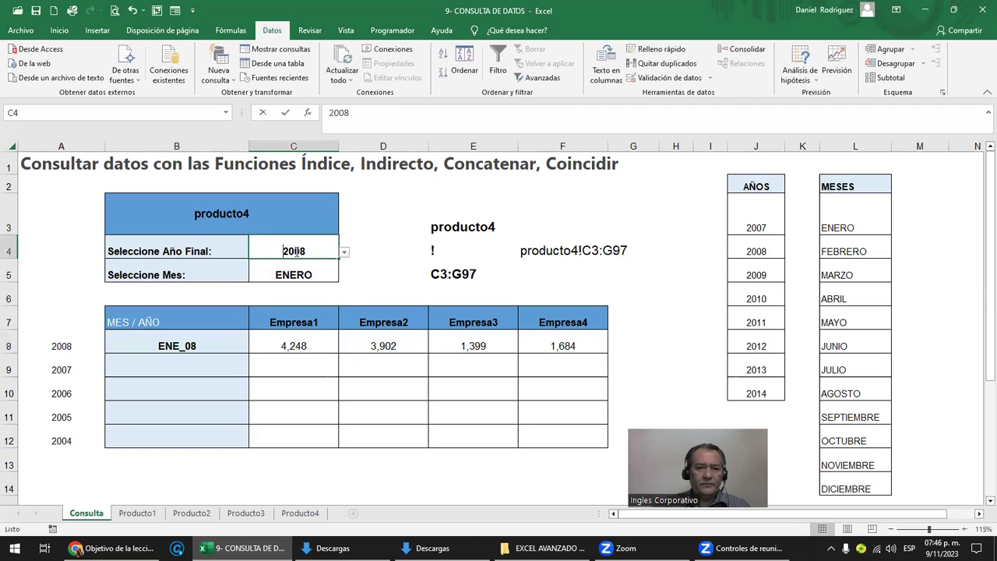
double_click(230, 346)
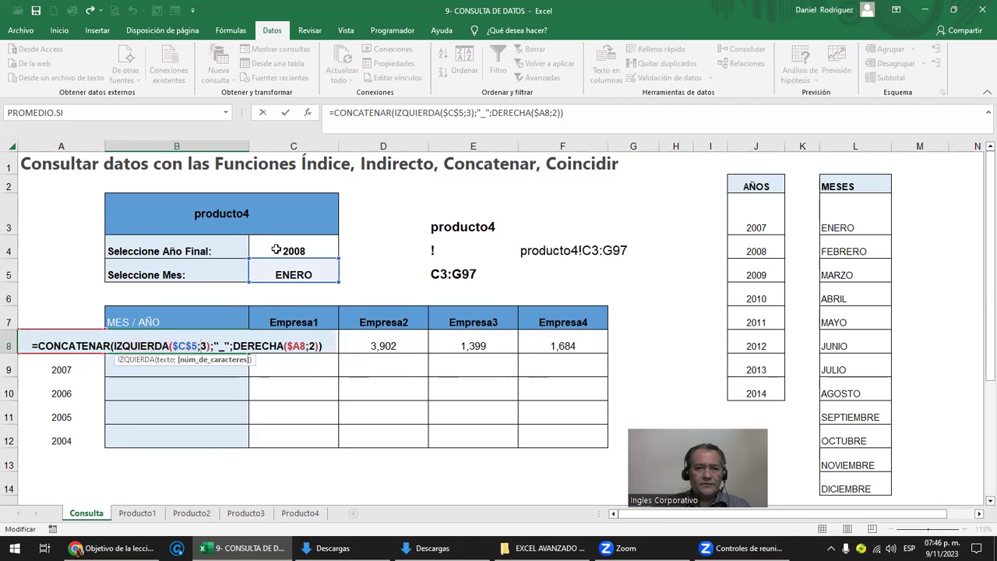
key(Escape)
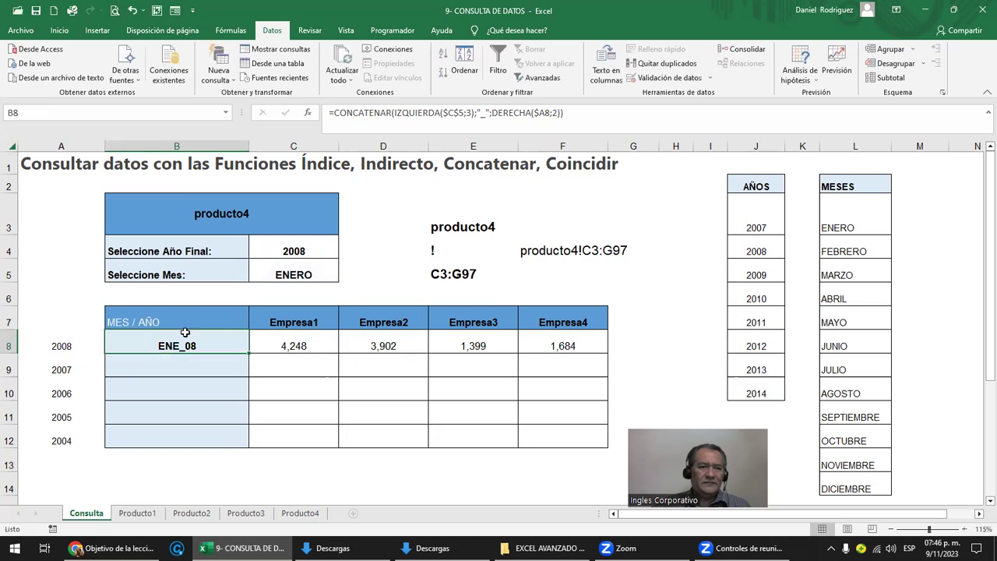
click(305, 246)
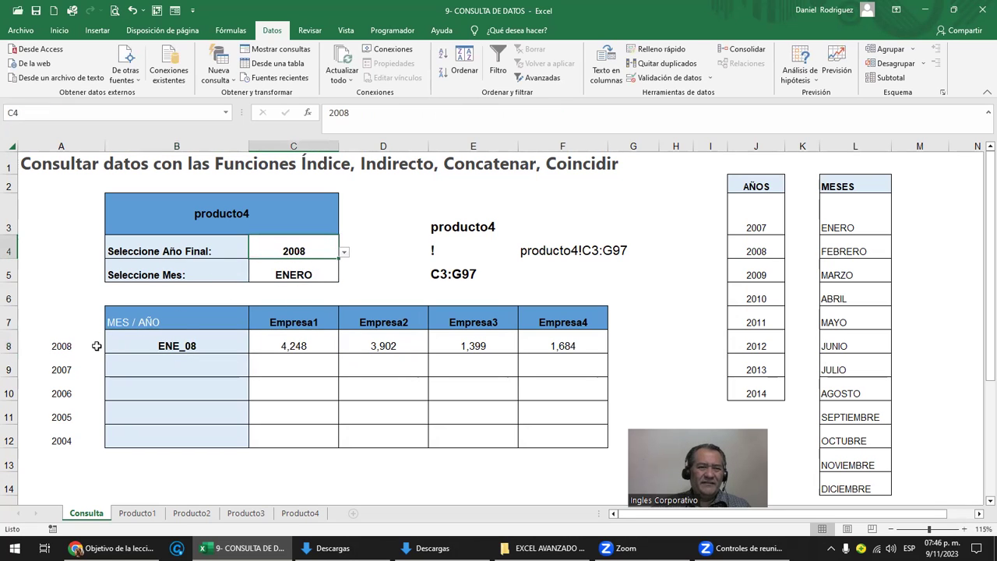
click(208, 341)
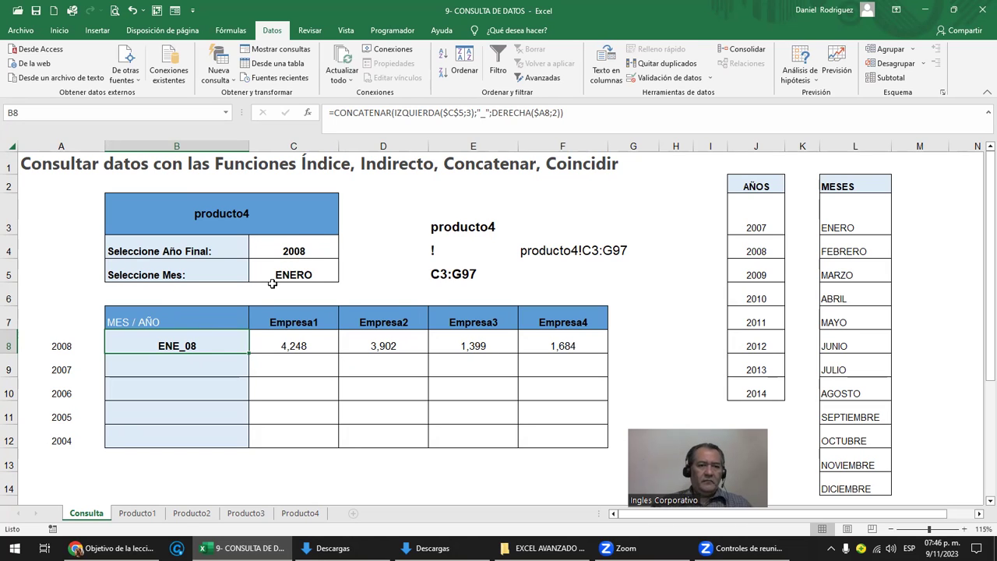
Step: Remove the stray space in B8's formula and replace the underscore with a space, giving ENE 08
double_click(208, 341)
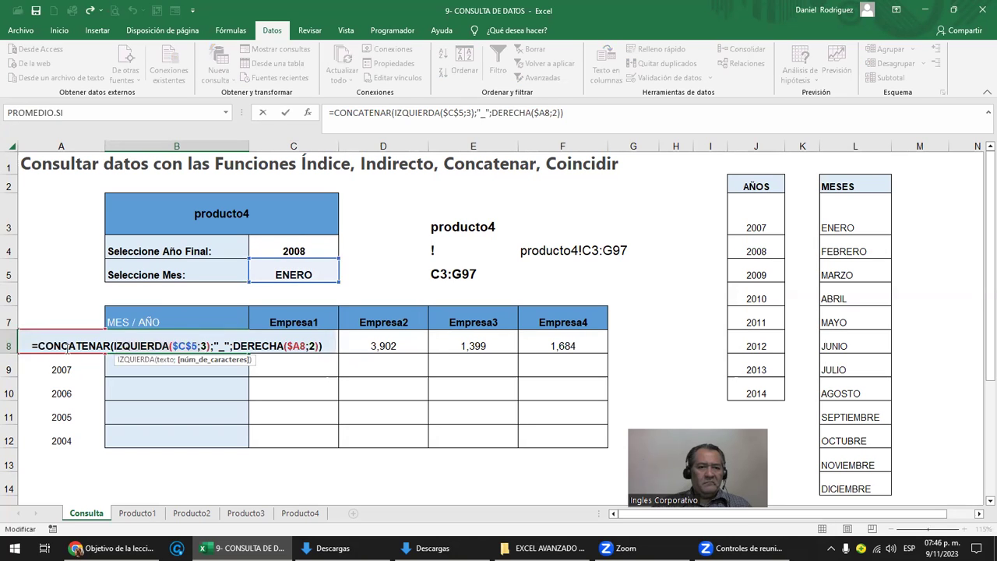
click(214, 344)
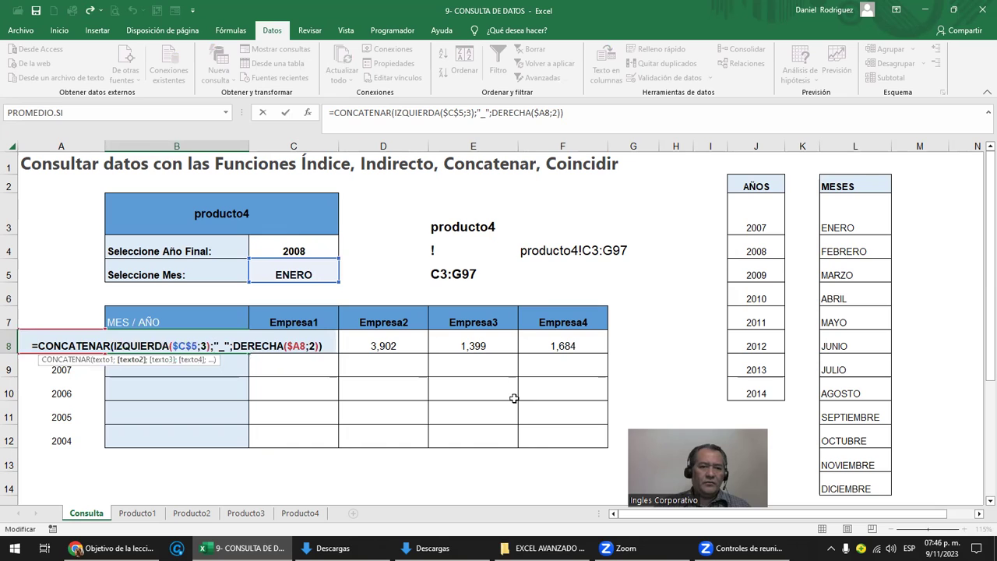
key(Left)
key(Left)
key(Left)
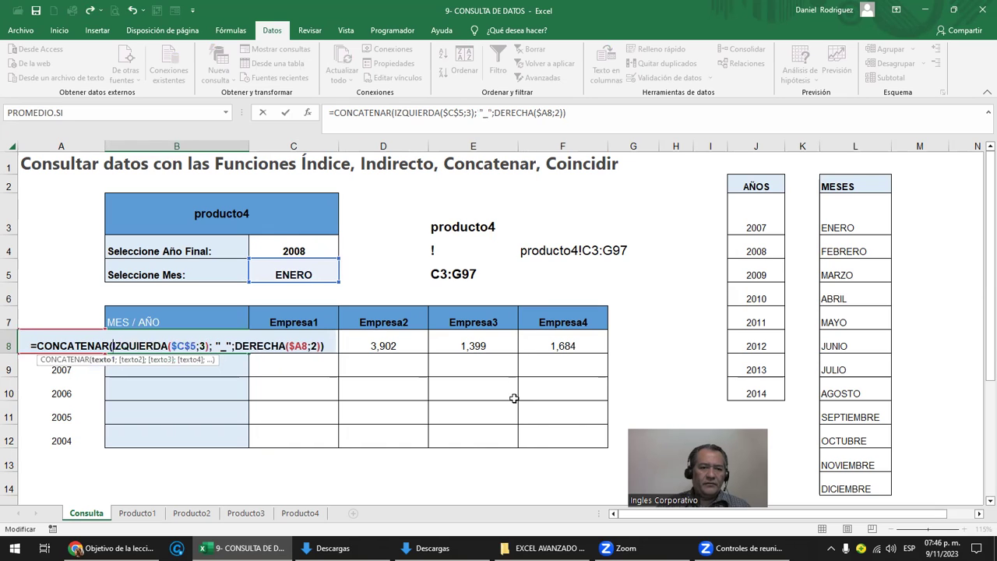
key(Right)
key(Right)
key(Right)
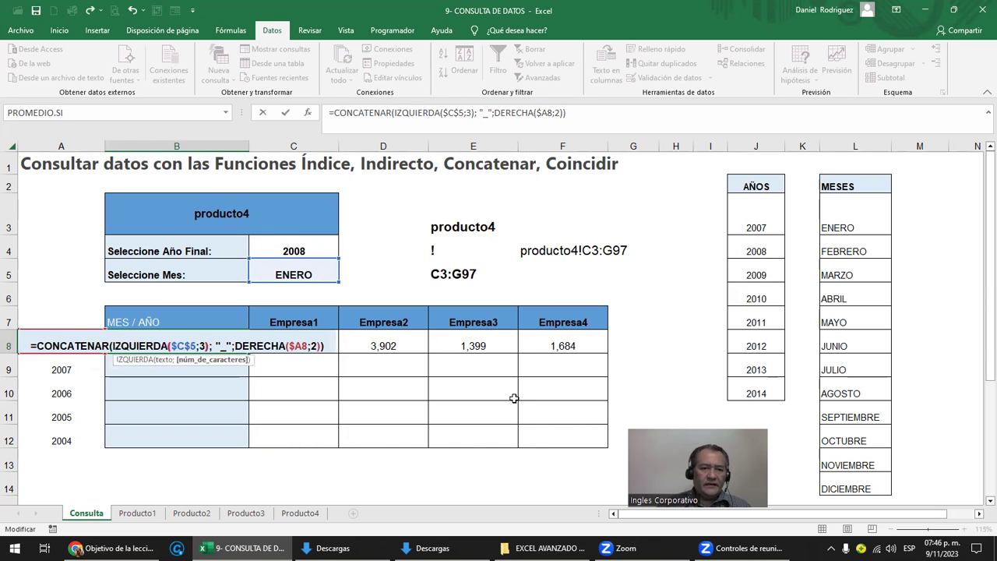
key(Right)
key(Right)
key(Right)
key(Delete)
key(Right)
key(Right)
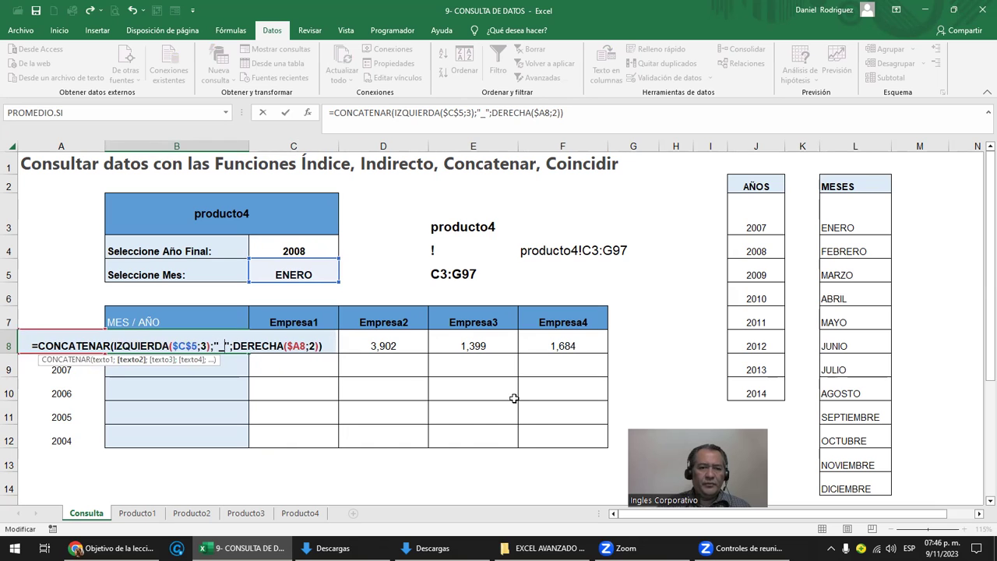
key(ctrl+Return)
key(F2)
key(Left)
key(Left)
key(Left)
key(Left)
key(Left)
key(BackSpace)
key(ctrl+Return)
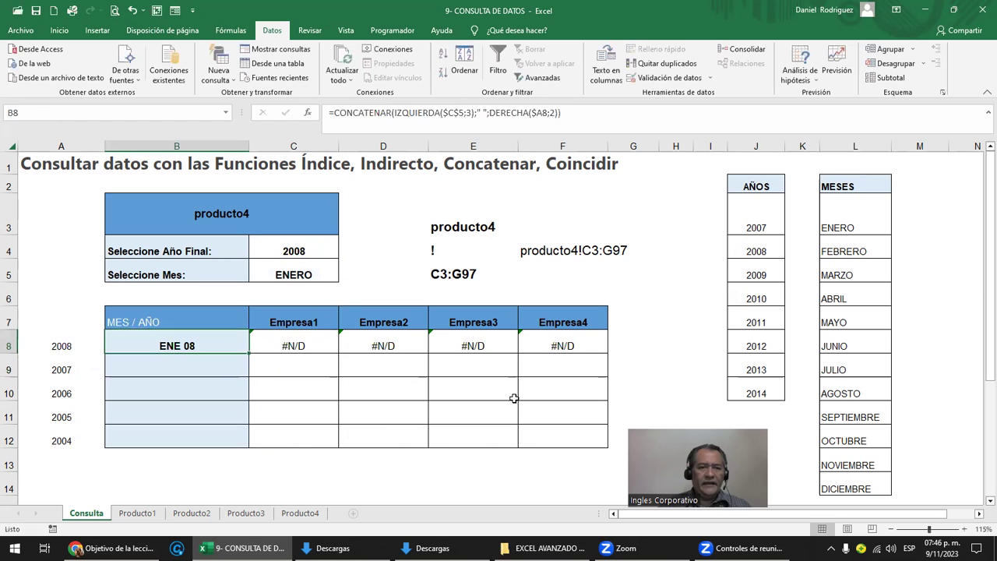
Step: Change B8's separator to a hyphen so it reads ENE-08, then inspect C8's lookup formula
key(F2)
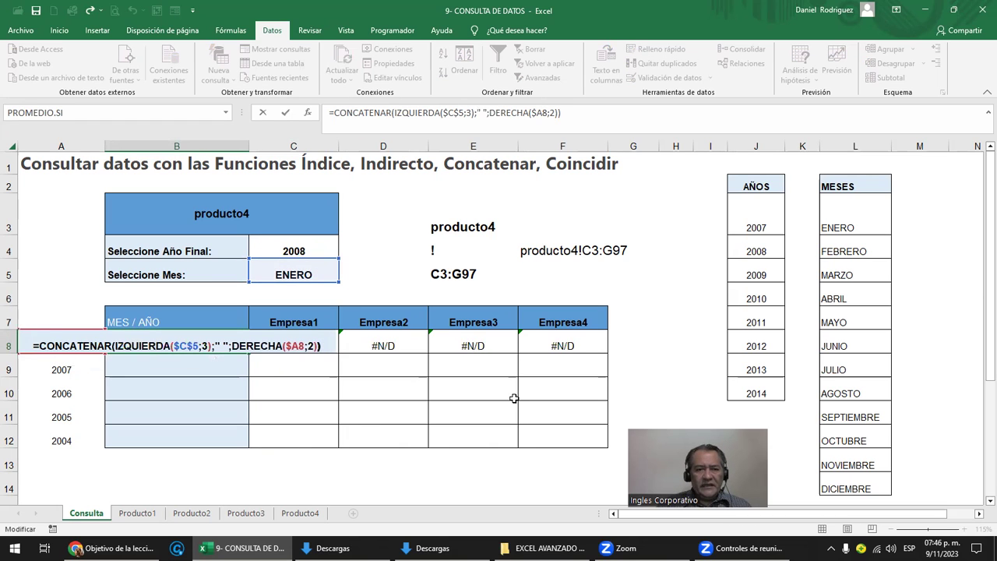
key(Left)
key(Left)
key(Left)
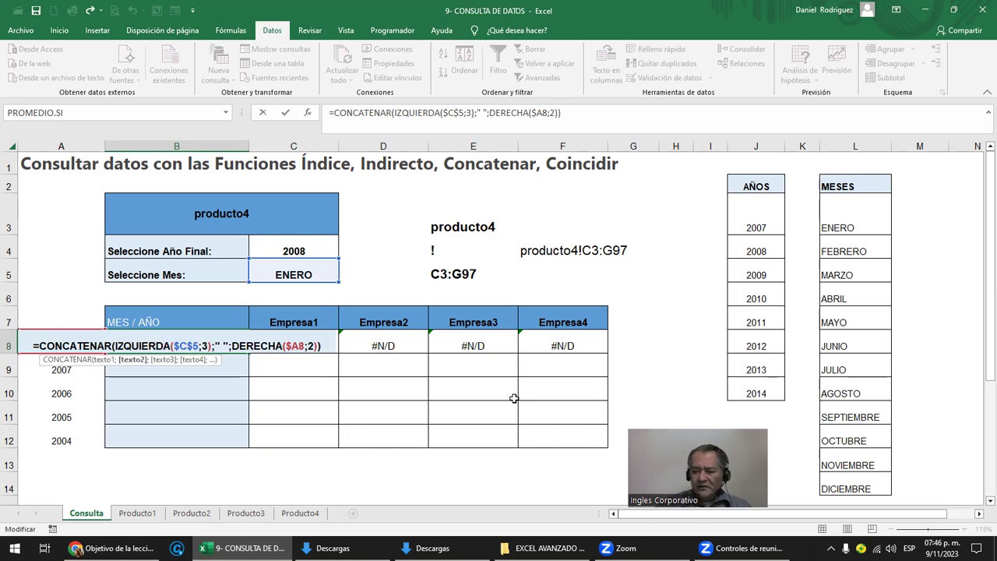
key(Right)
key(Delete)
text(-)
key(Return)
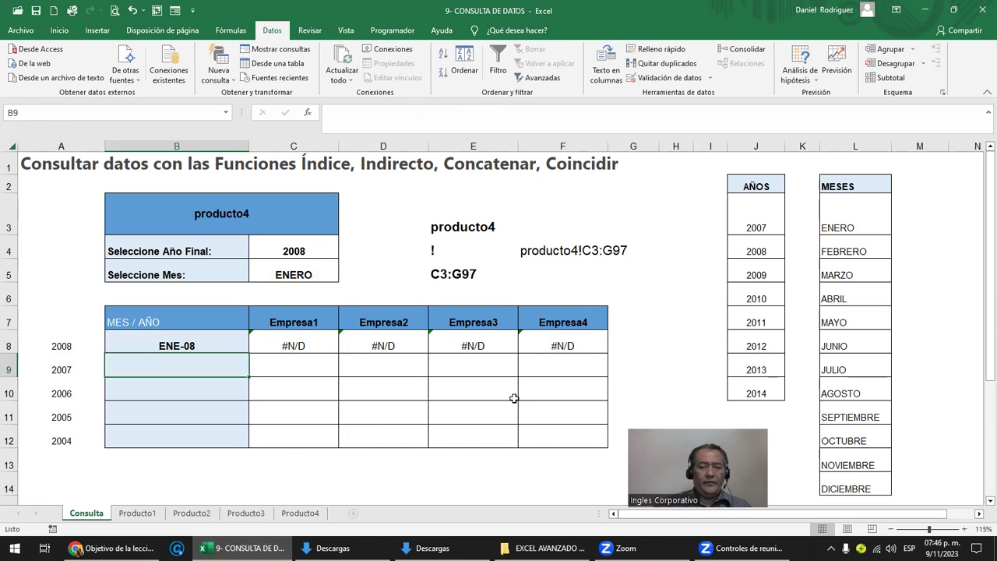
double_click(288, 345)
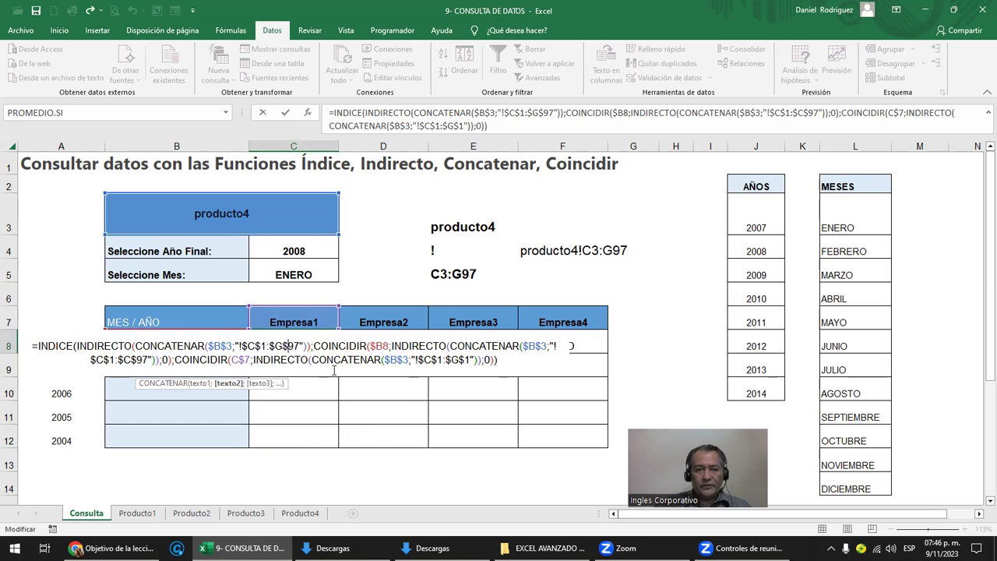
key(ctrl+Return)
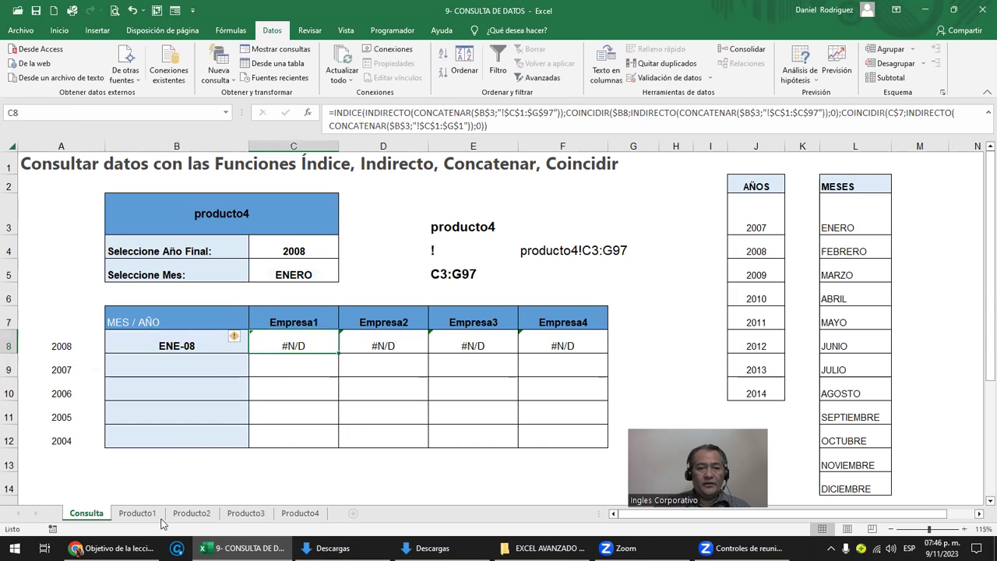
Step: Open the Producto1 sheet and inspect the Fecha formula in C2 without changes
click(195, 514)
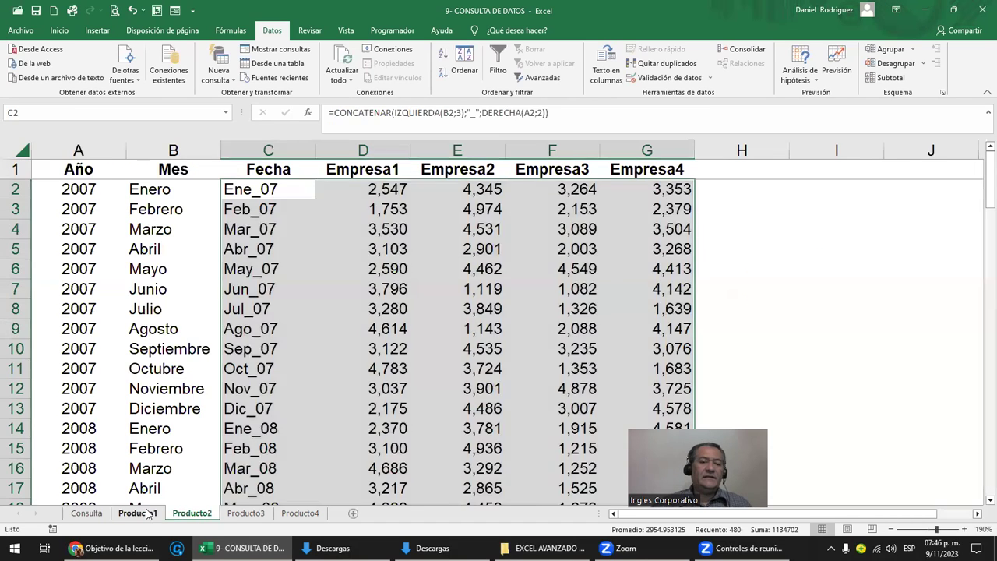
click(138, 513)
click(160, 201)
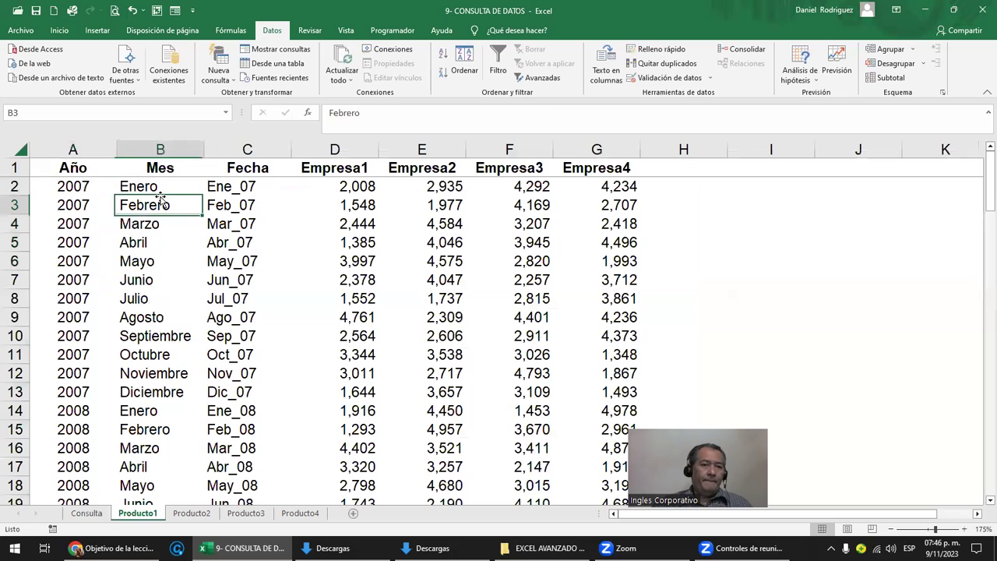
click(235, 186)
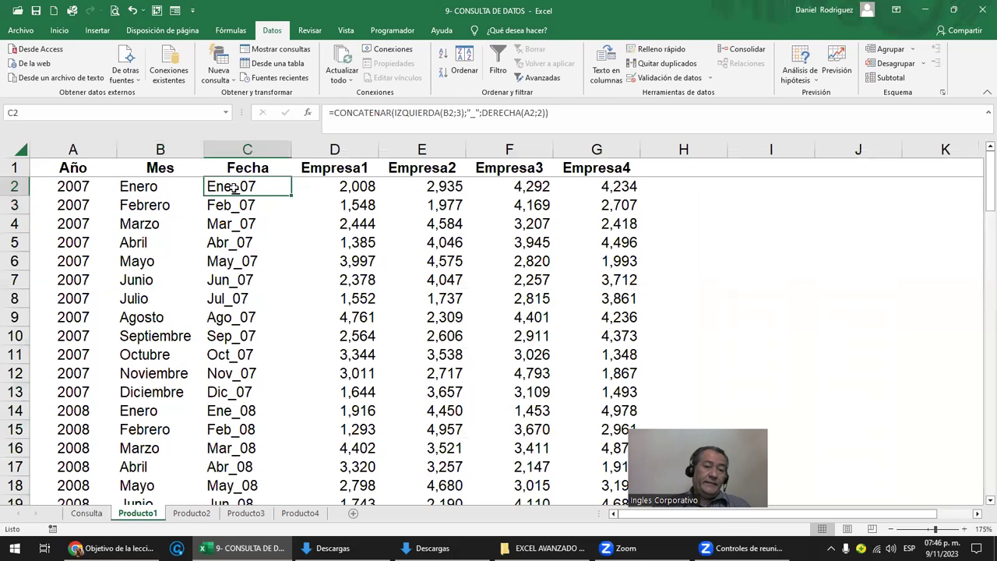
click(255, 150)
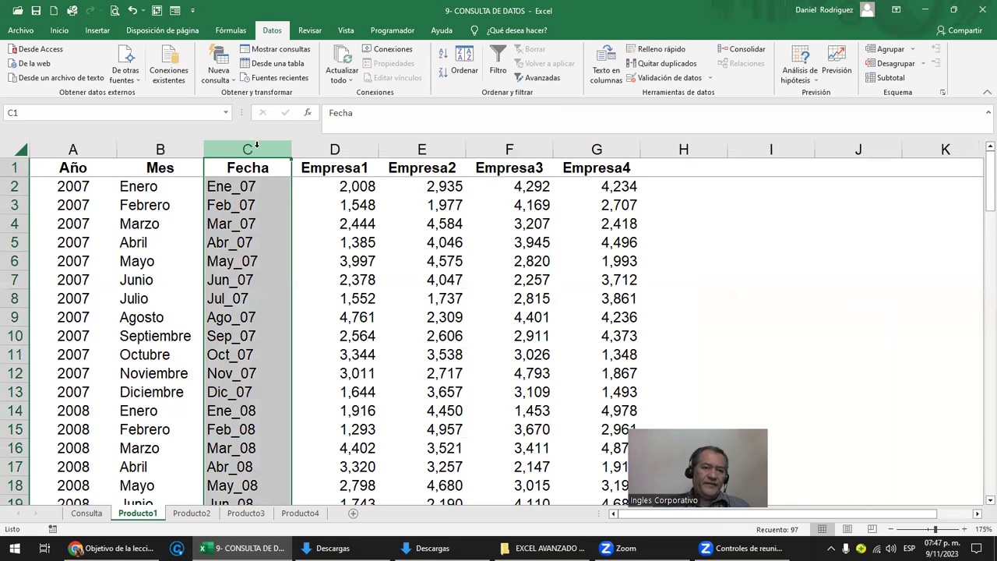
double_click(242, 187)
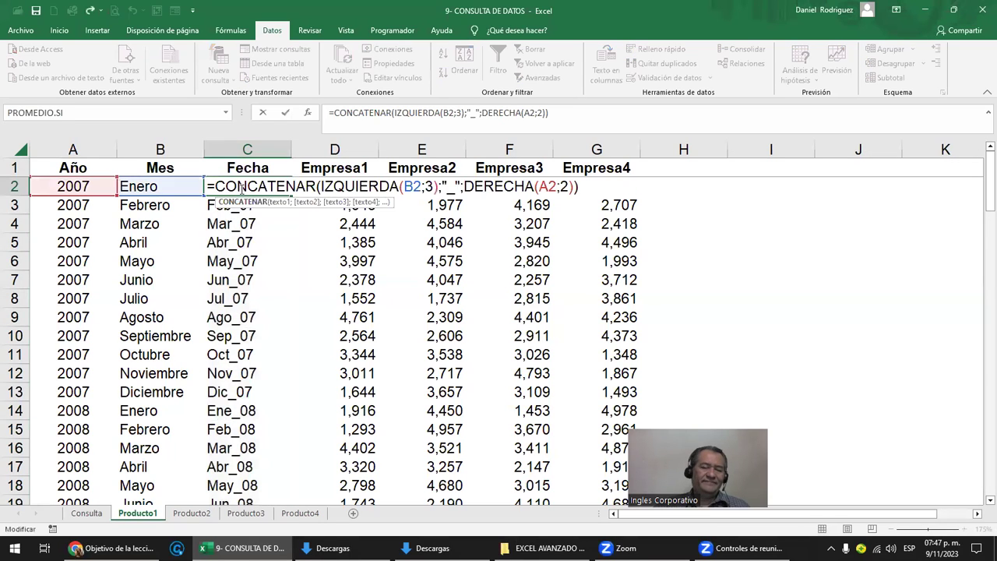
key(Escape)
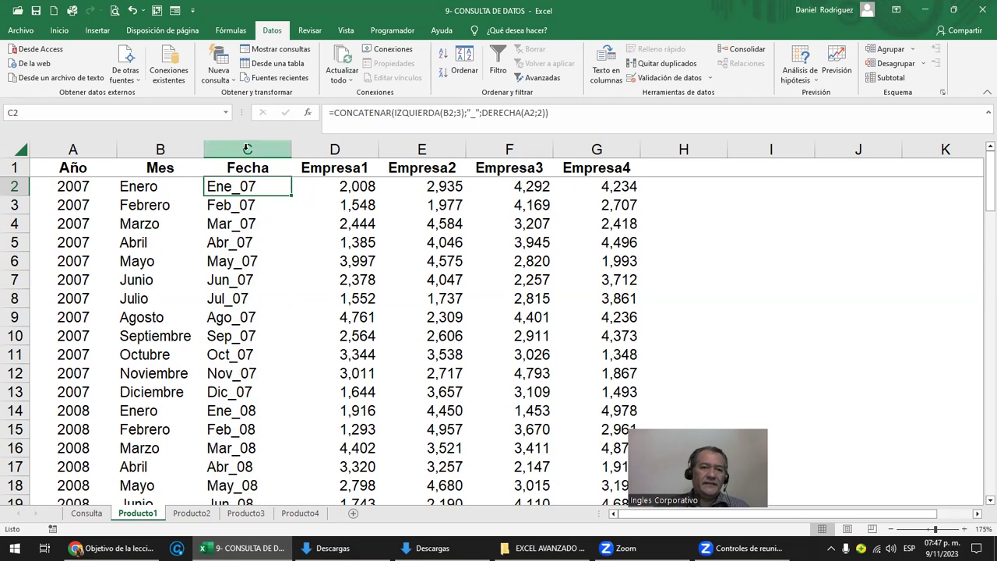
Step: Compare the Fecha column with the Año and Mes columns, then return to Consulta
click(247, 148)
drag(73, 149, 158, 148)
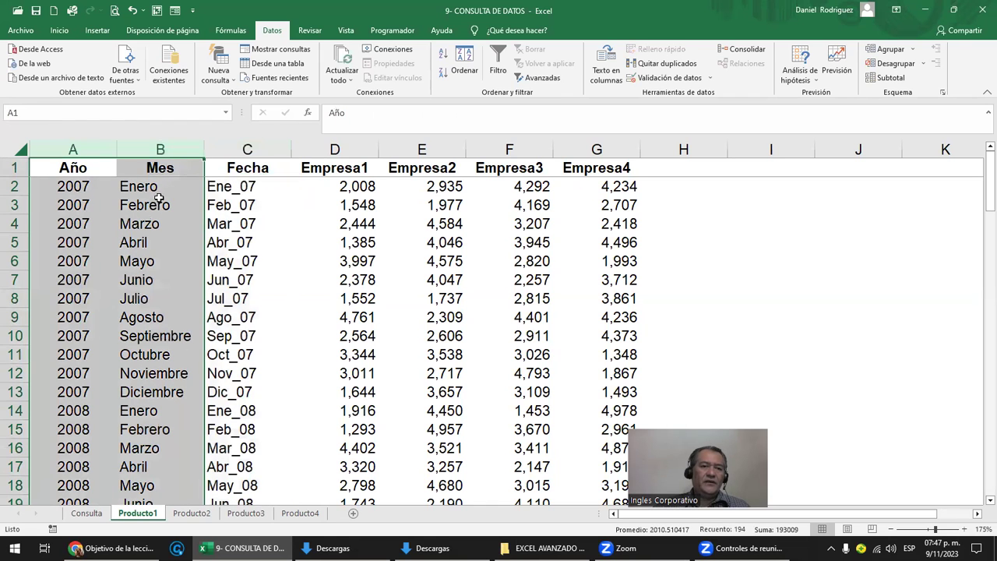
click(232, 194)
drag(72, 149, 160, 148)
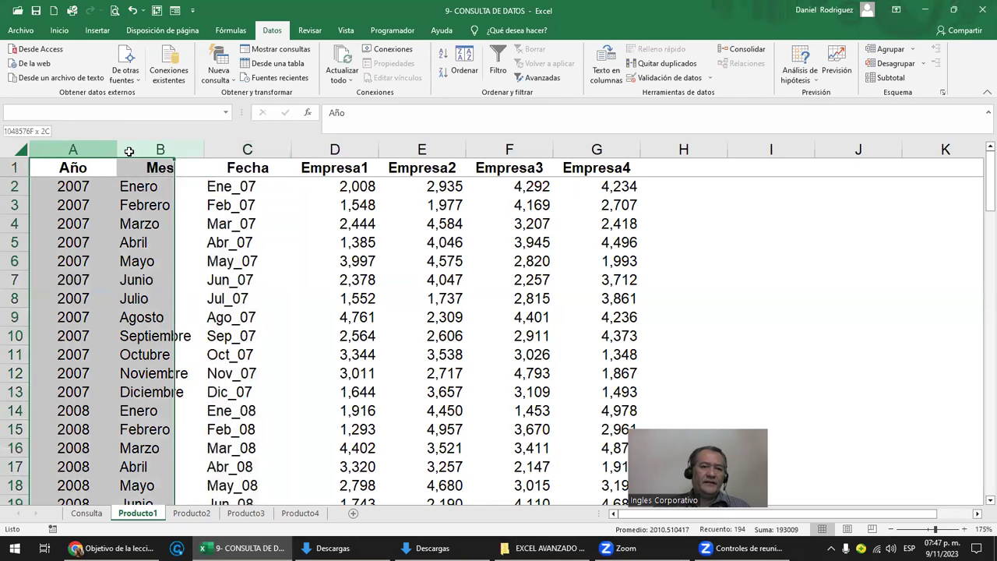
click(223, 186)
click(249, 148)
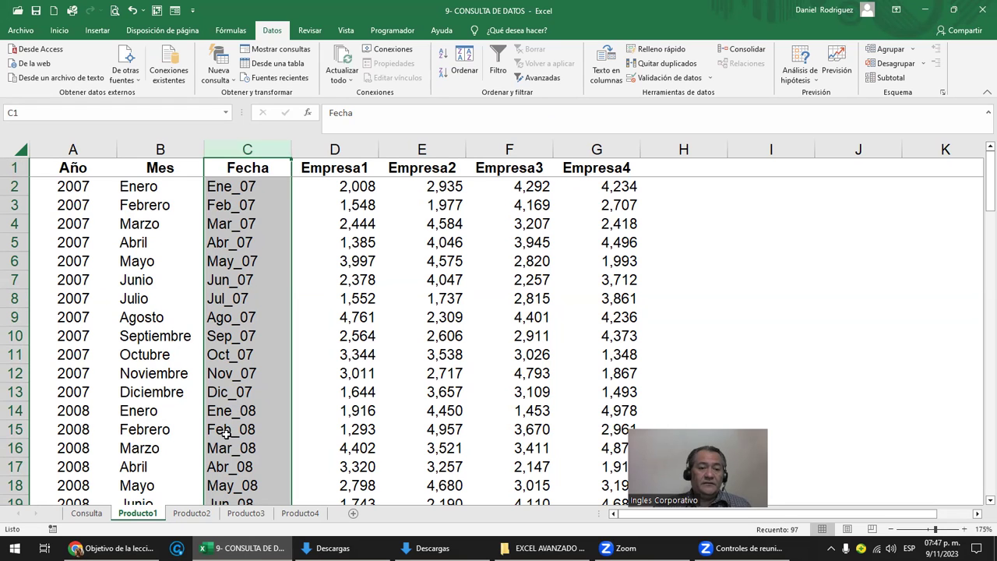
click(87, 513)
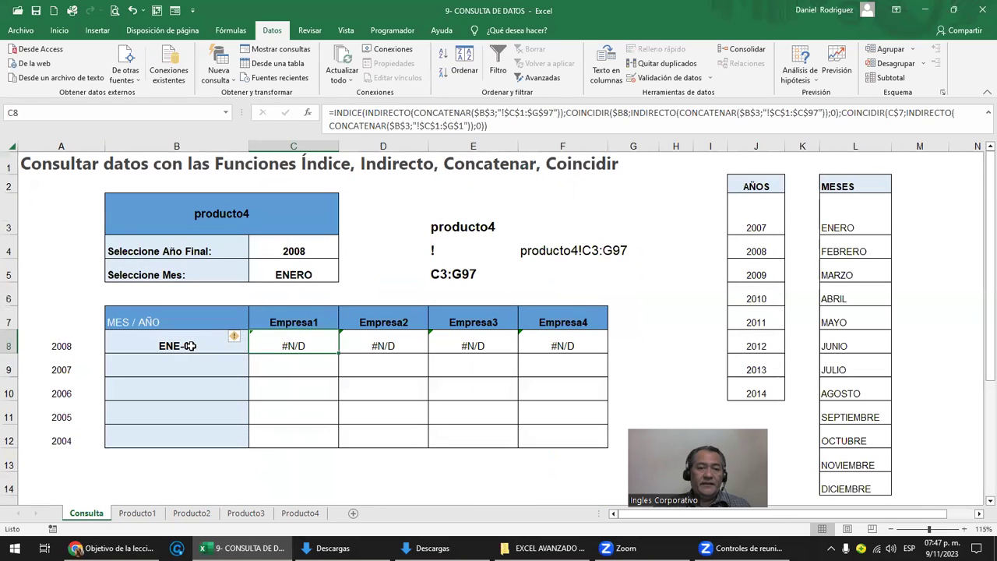
Step: Change B8's separator back to an underscore so the key reads ENE_08
double_click(191, 346)
click(220, 348)
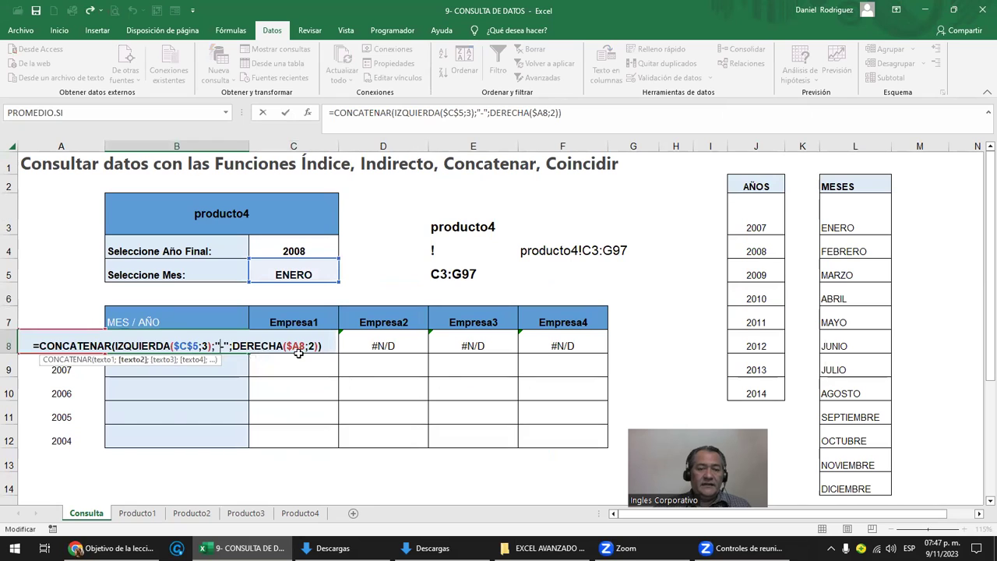
key(BackSpace)
text(_)
key(Return)
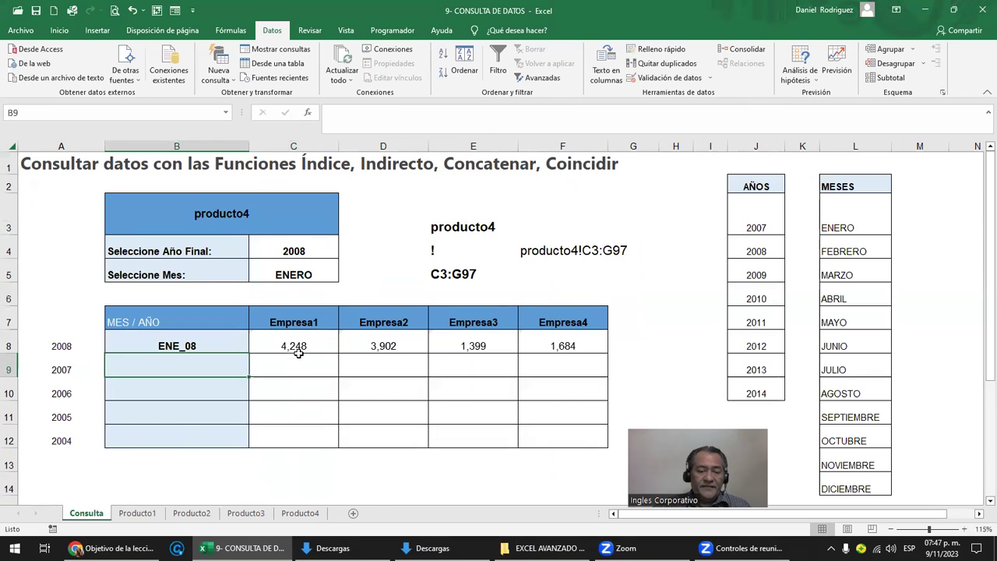
Step: Compare with Producto1's C2 Fecha formula separator, then return to Consulta
click(137, 513)
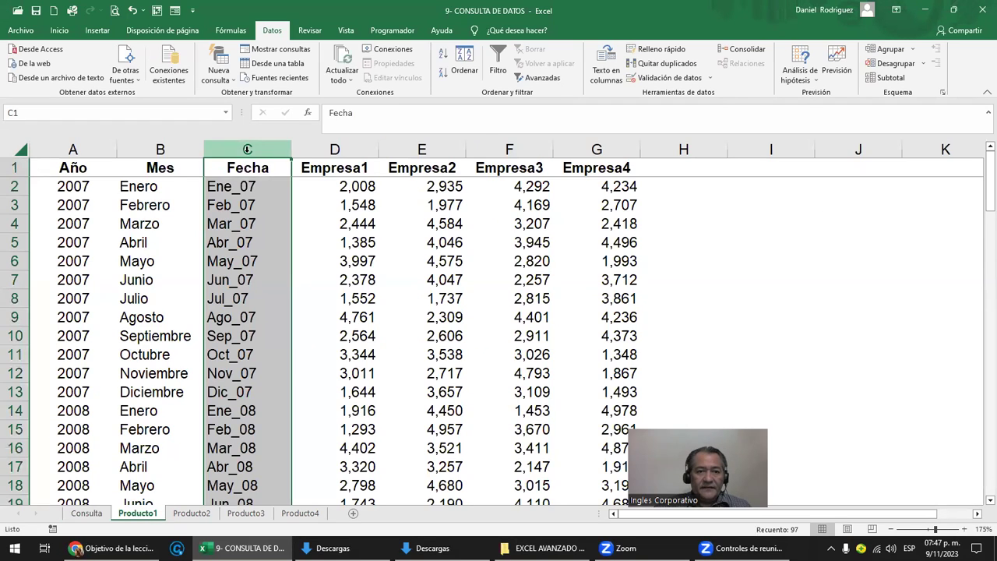
click(251, 191)
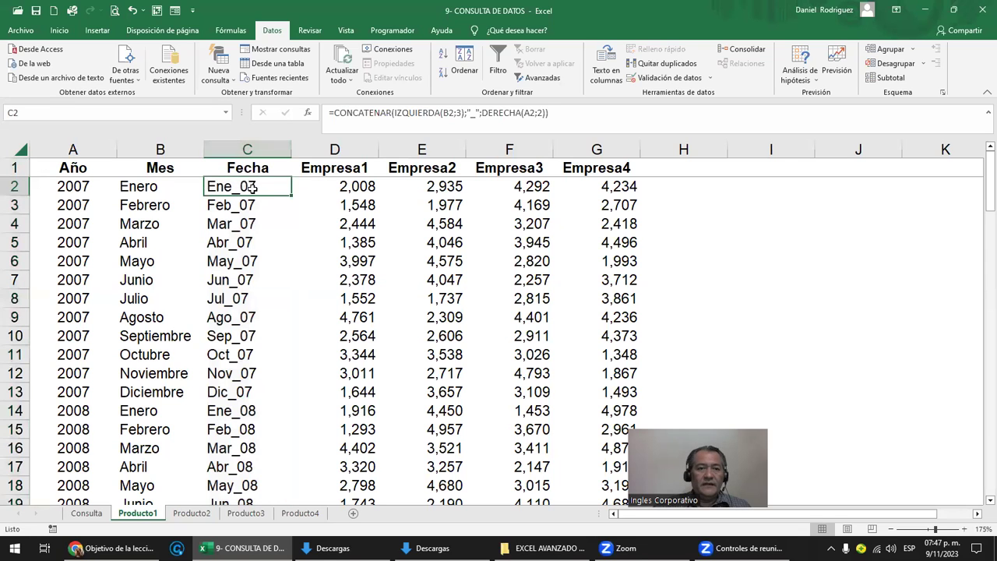
double_click(252, 188)
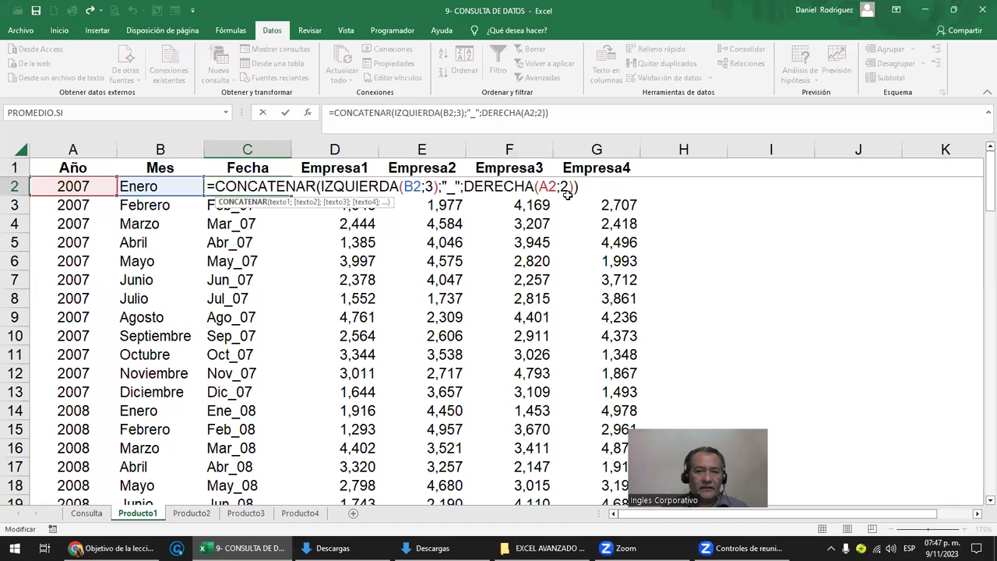
key(Return)
click(251, 151)
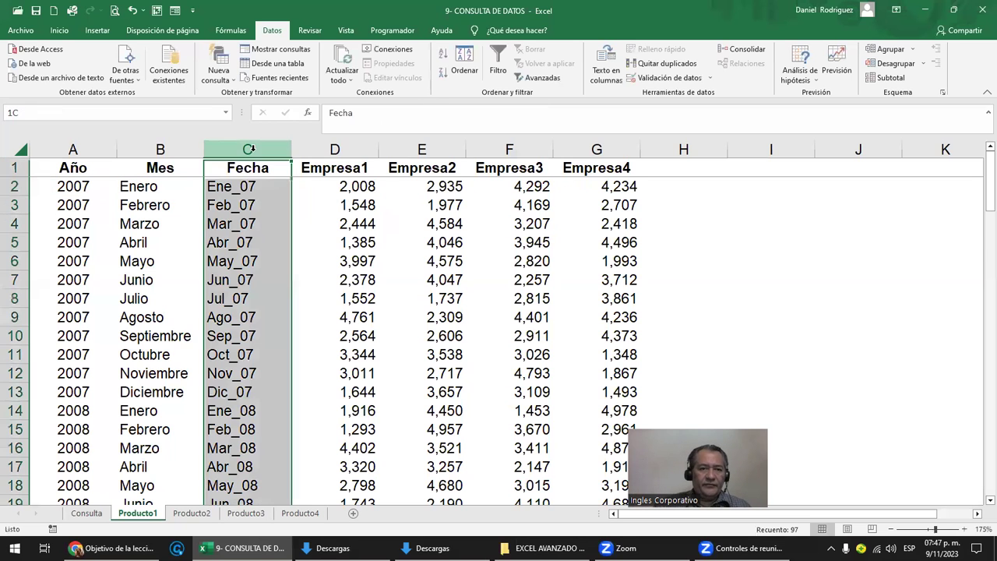
click(87, 512)
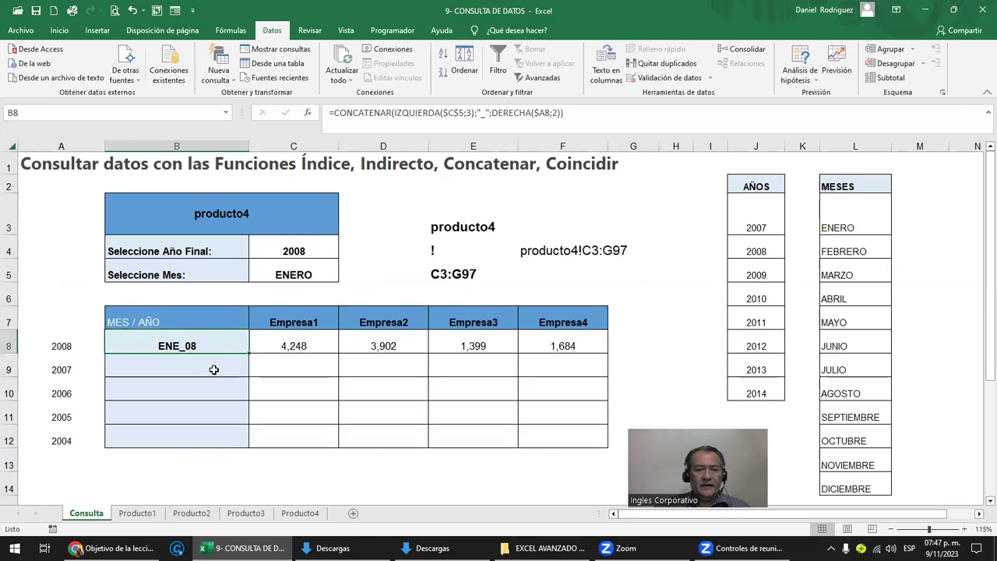
click(285, 346)
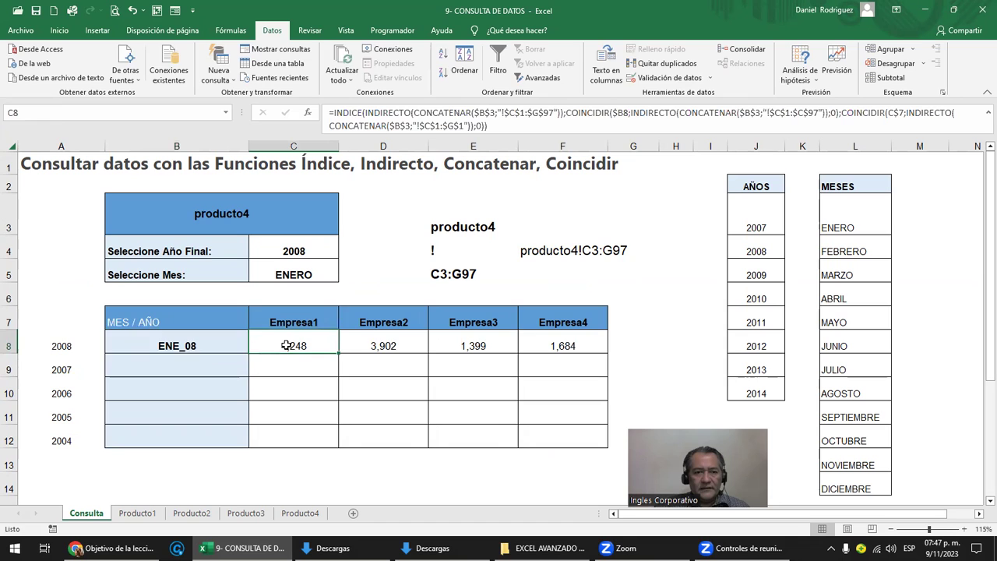
double_click(285, 346)
key(Escape)
click(573, 345)
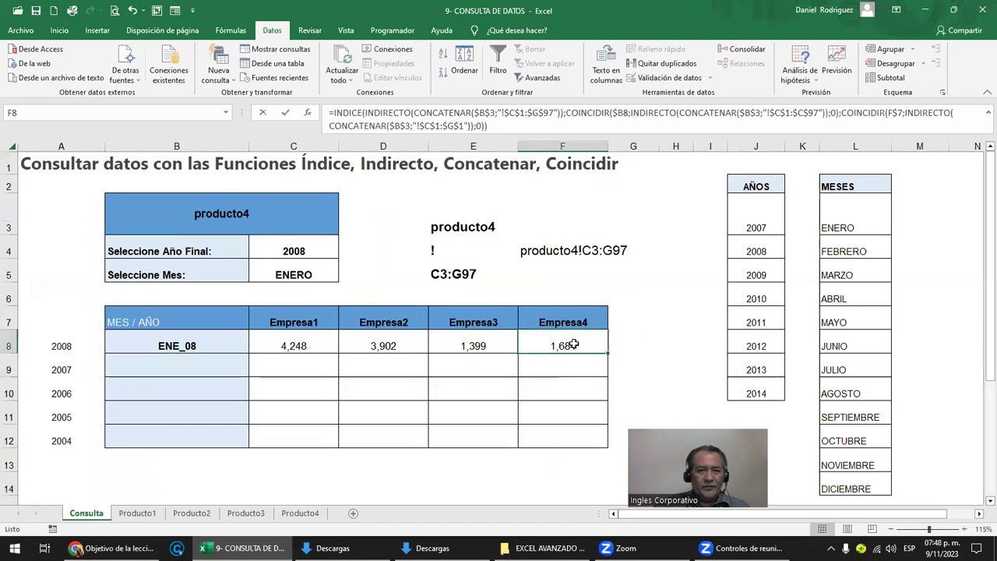
double_click(573, 344)
key(Escape)
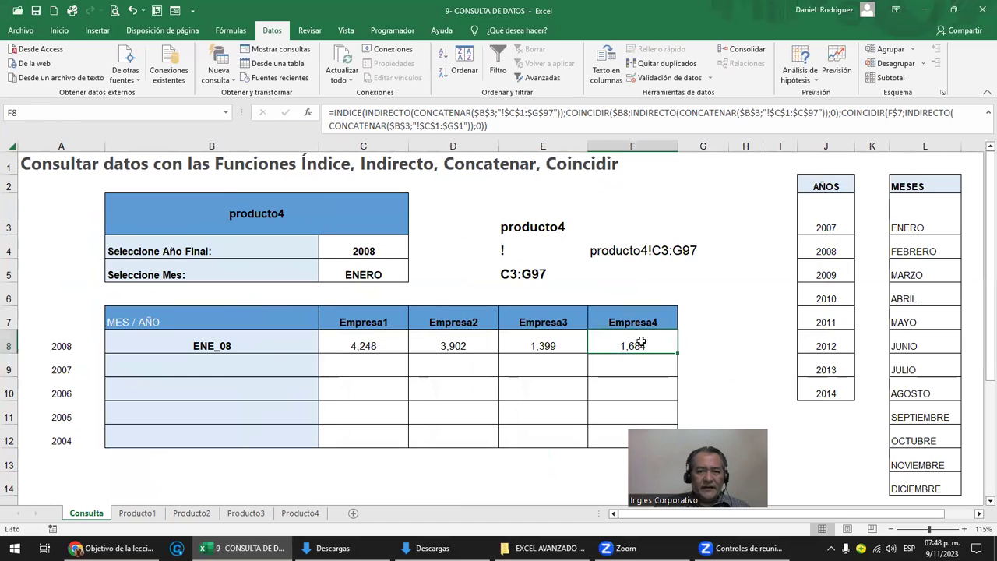
double_click(642, 345)
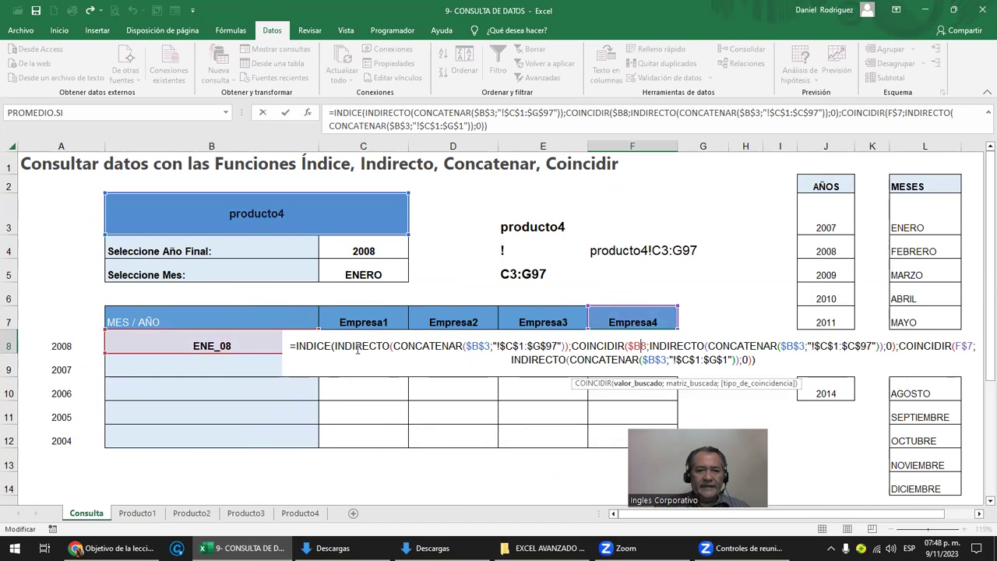
key(Escape)
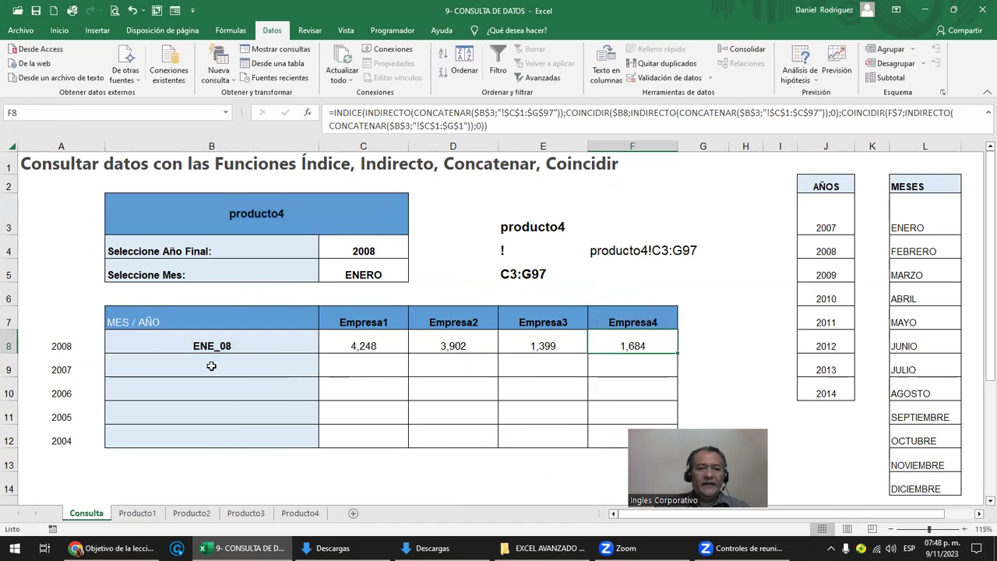
click(225, 345)
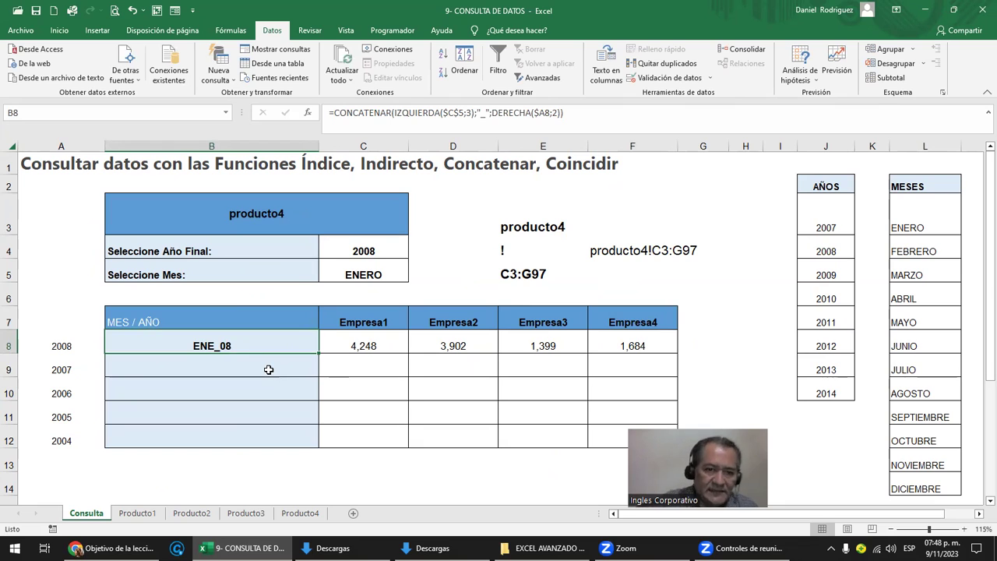
click(363, 346)
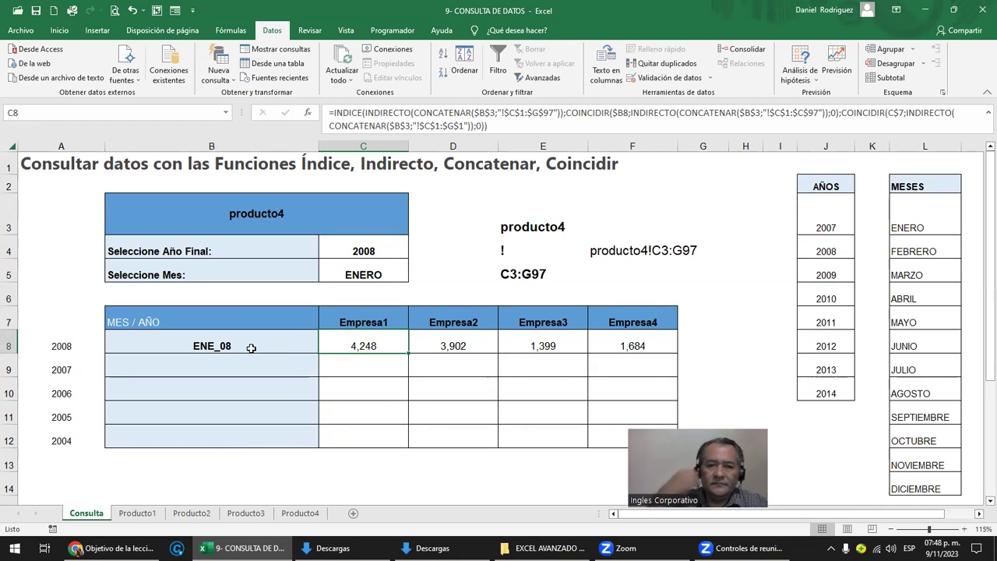
Step: Choose Producto1 in B3 and check its Fecha labels on the Producto1 sheet
click(283, 213)
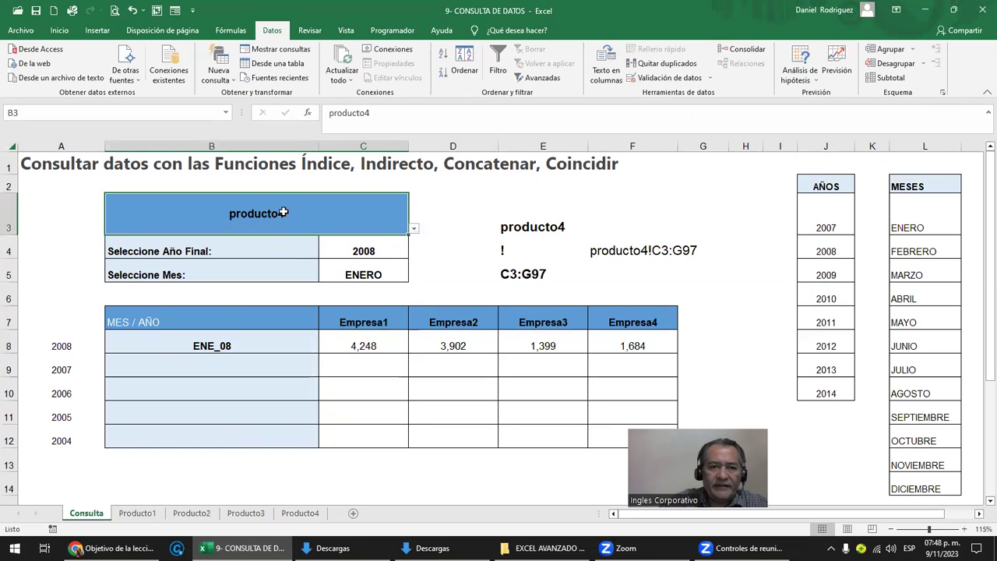
click(413, 229)
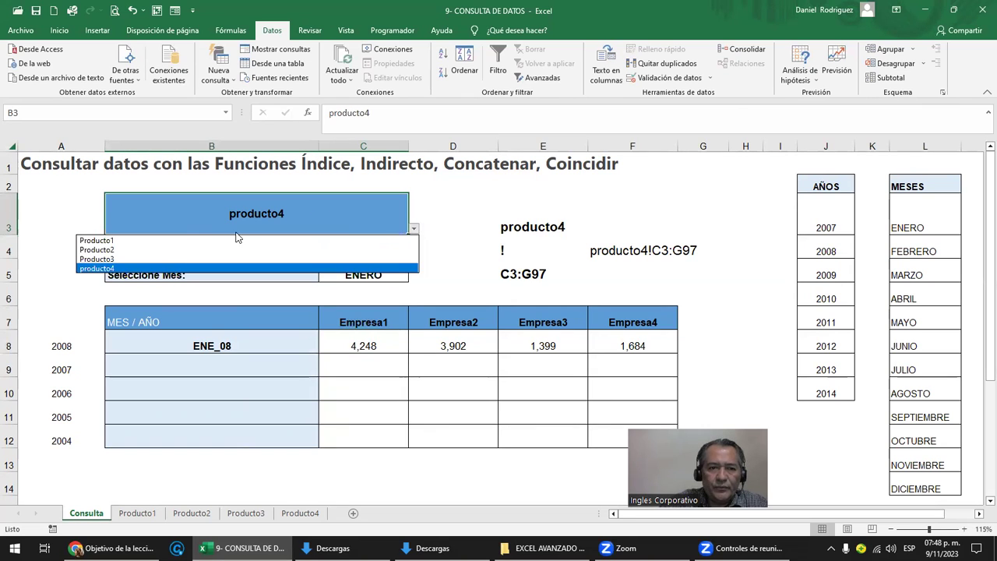
click(145, 239)
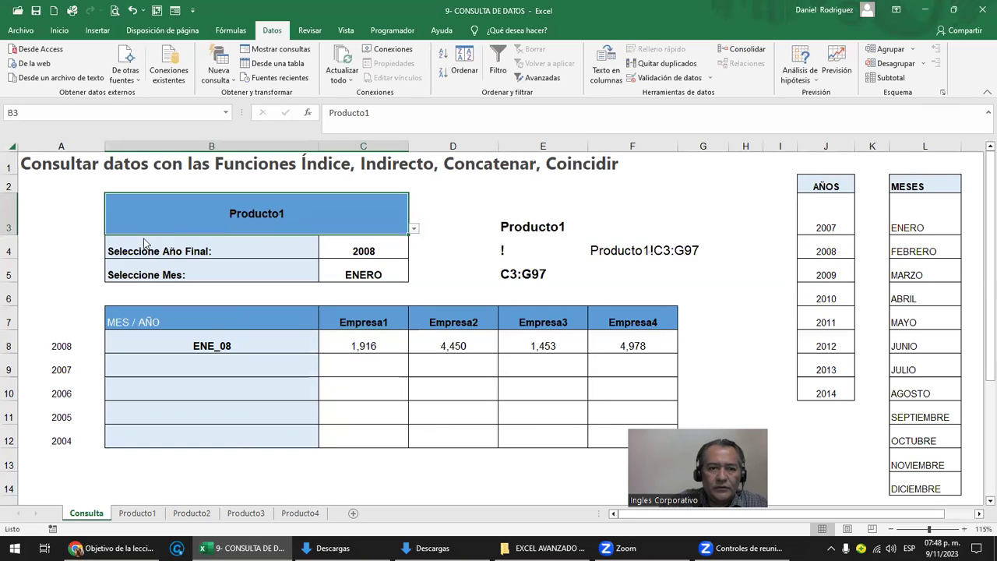
click(133, 513)
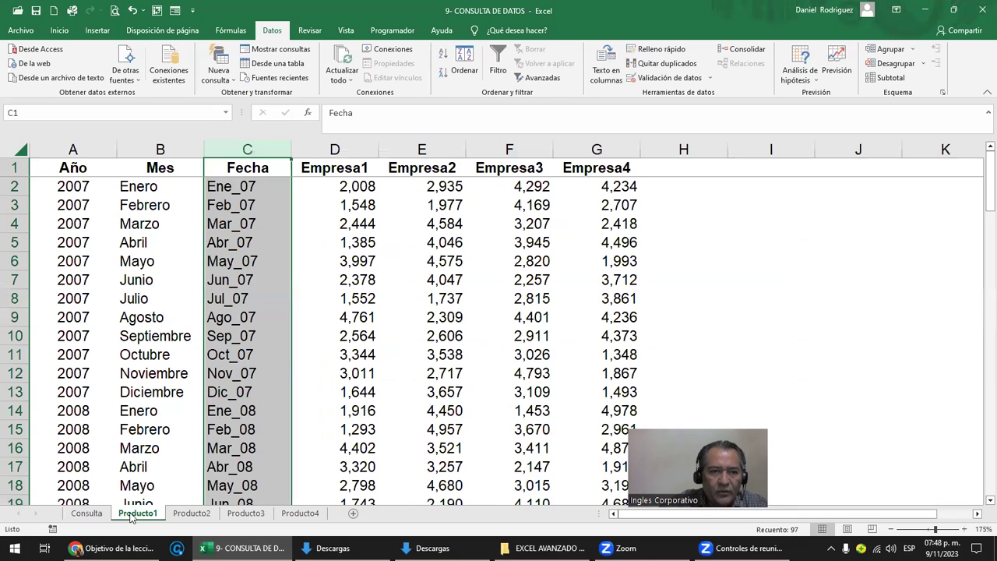
click(246, 205)
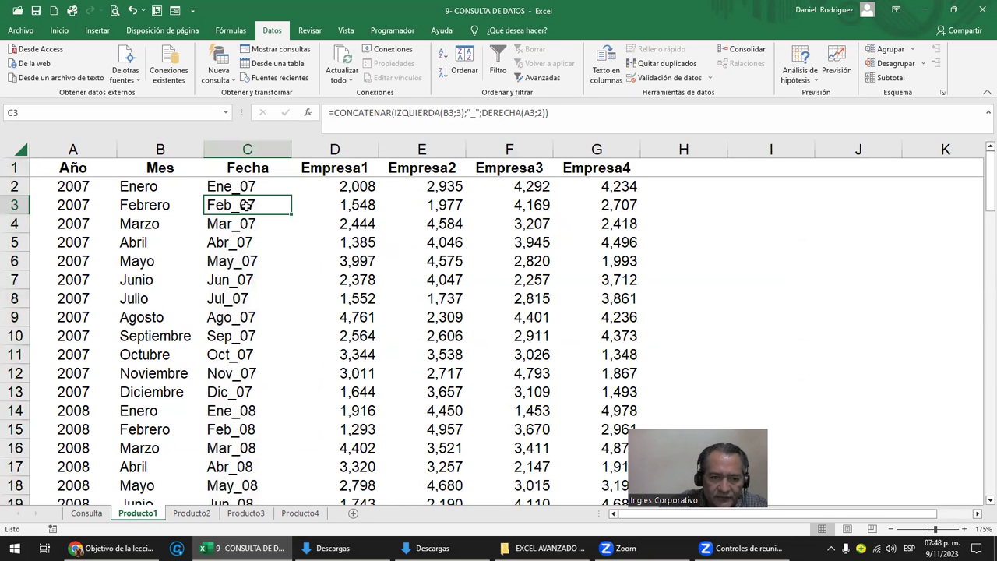
click(88, 514)
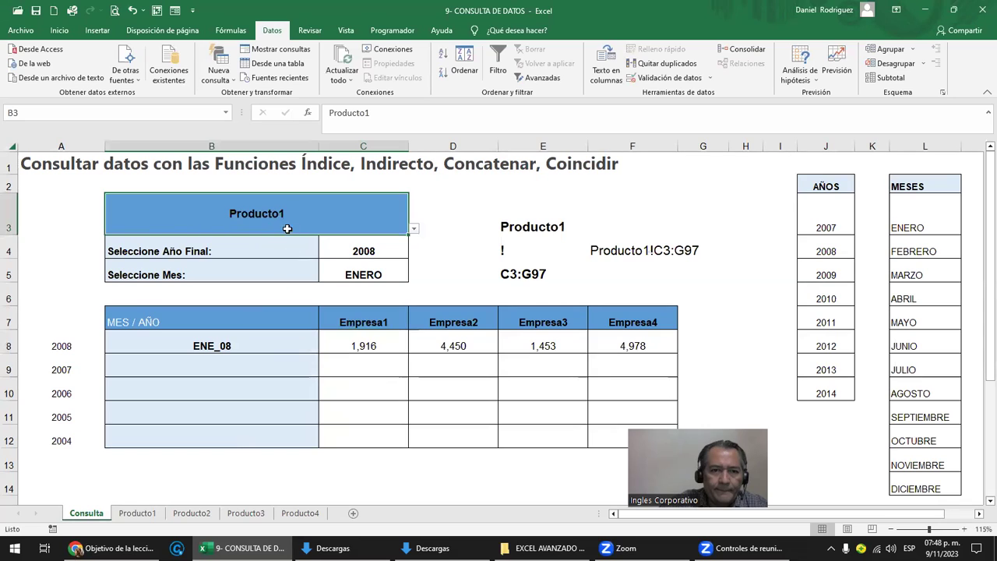
Step: Review the C4 year, C5 month and query table B7:F12 now showing Producto1 figures
click(361, 247)
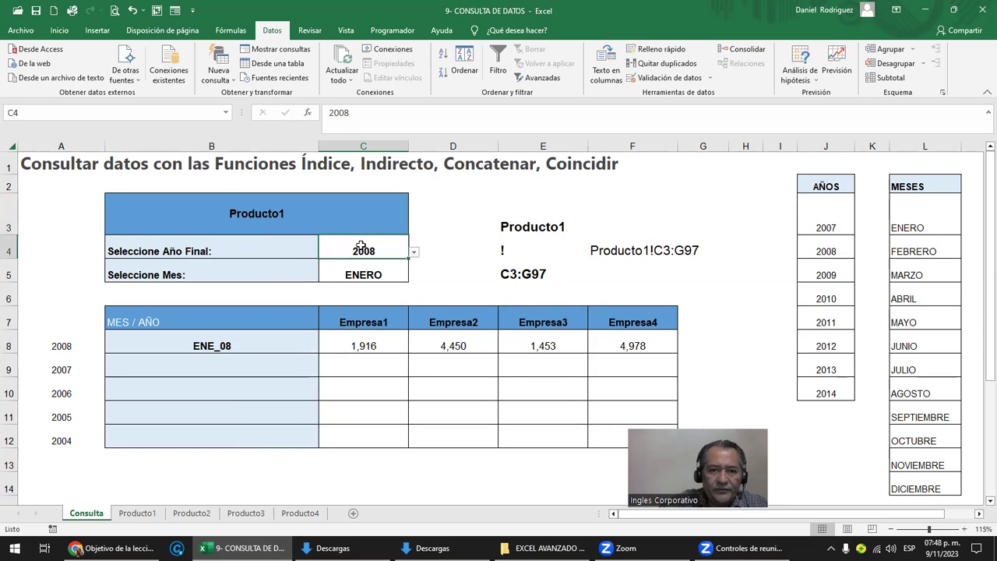
click(353, 274)
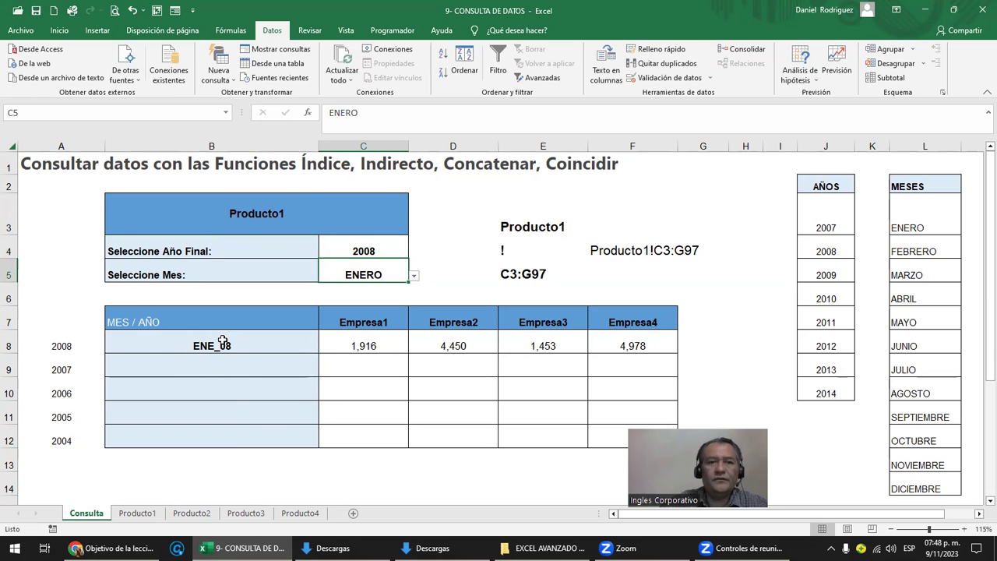
click(222, 344)
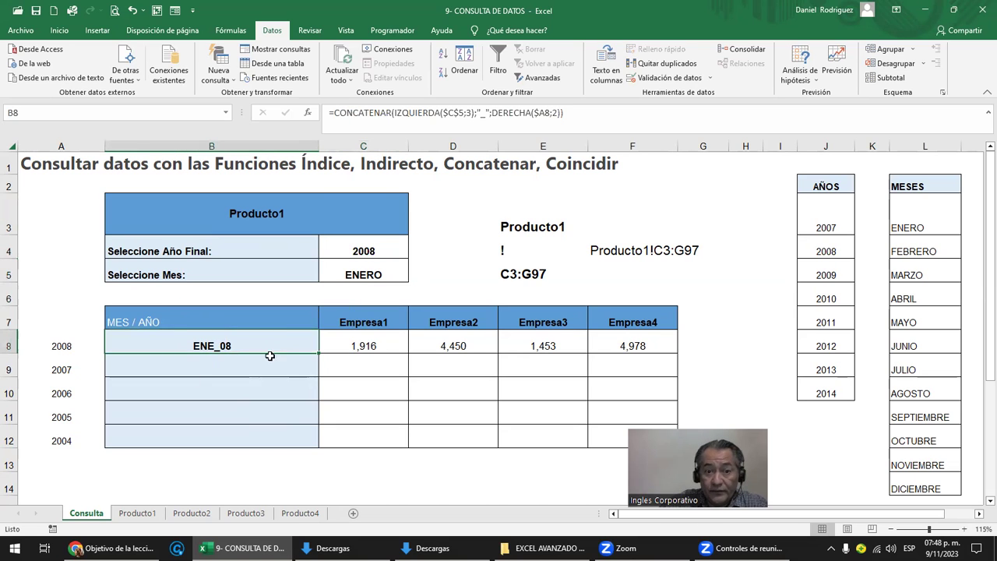
drag(229, 320, 592, 433)
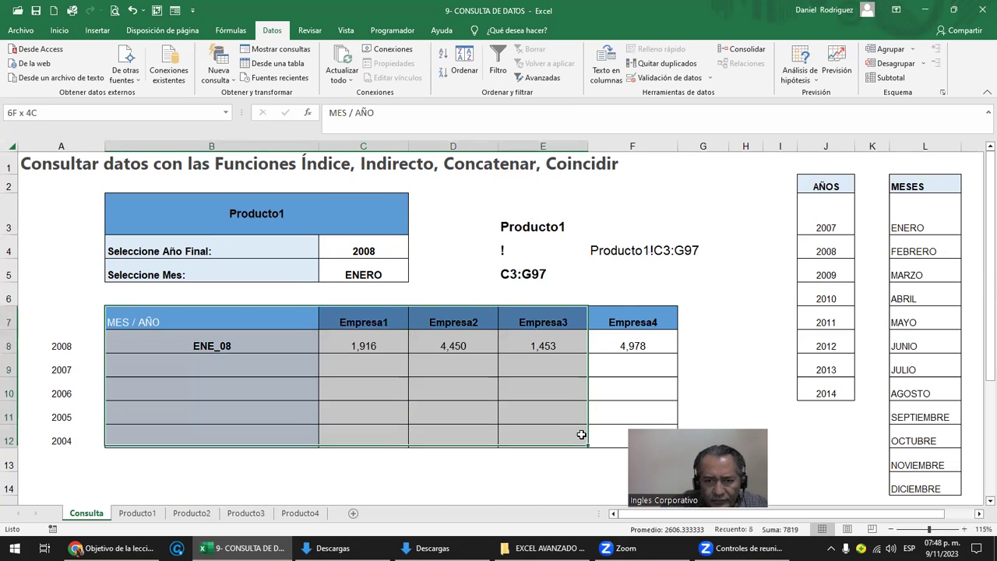
click(261, 351)
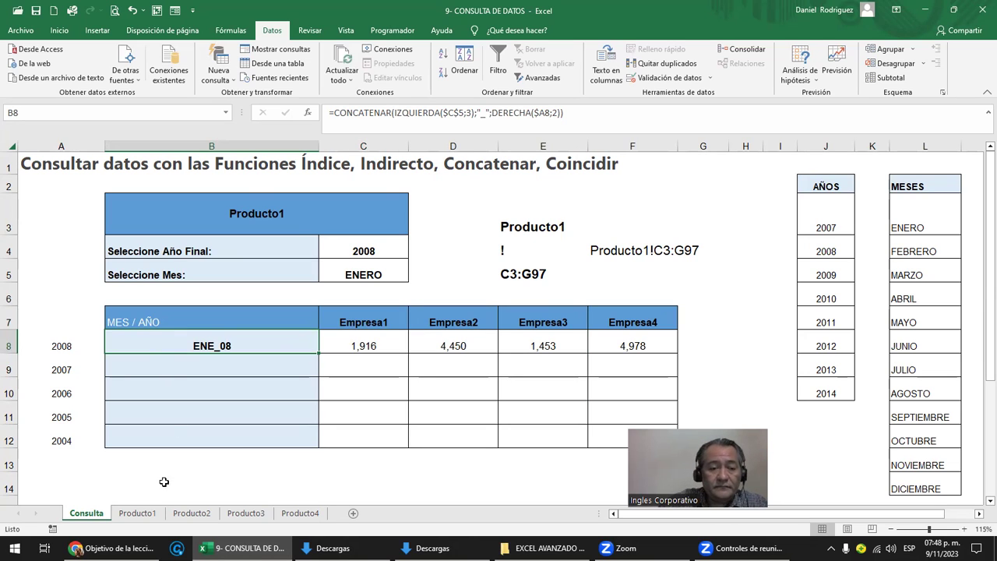
Step: Verify Producto1 row 14 (Ene_08) matches 1,916, 4,450, 1,453 and 4,978, then return to Consulta
click(140, 517)
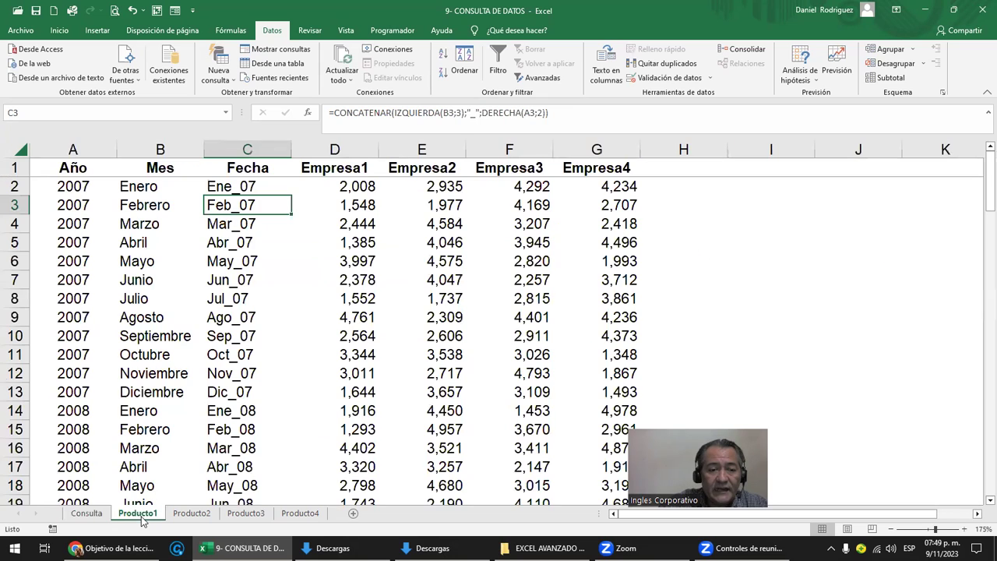
click(249, 147)
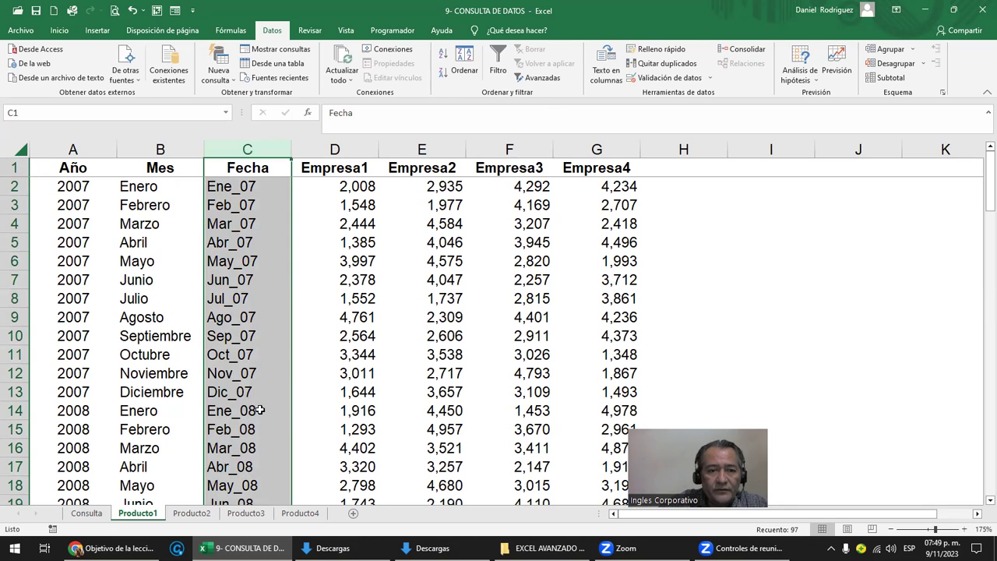
click(244, 414)
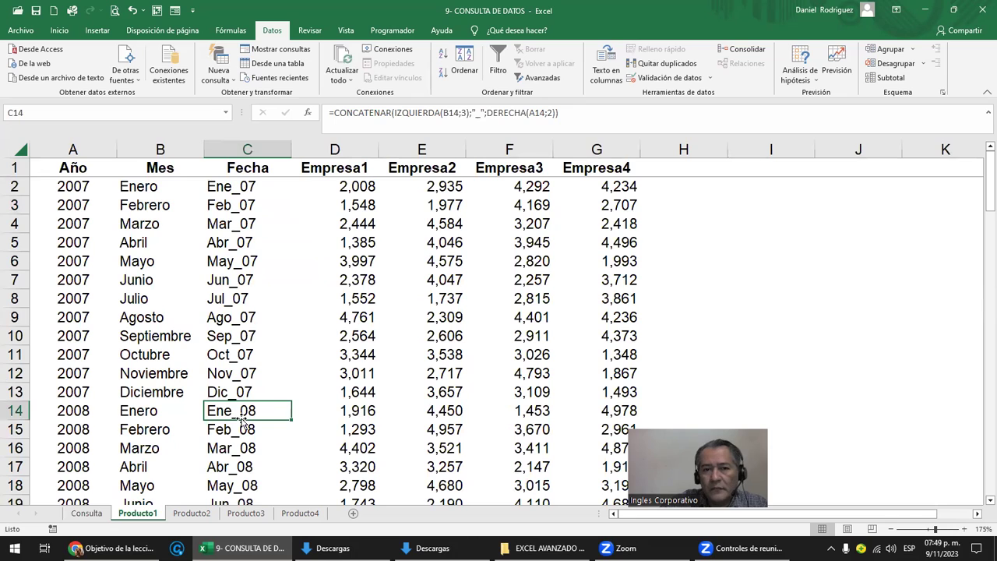
drag(356, 410, 614, 404)
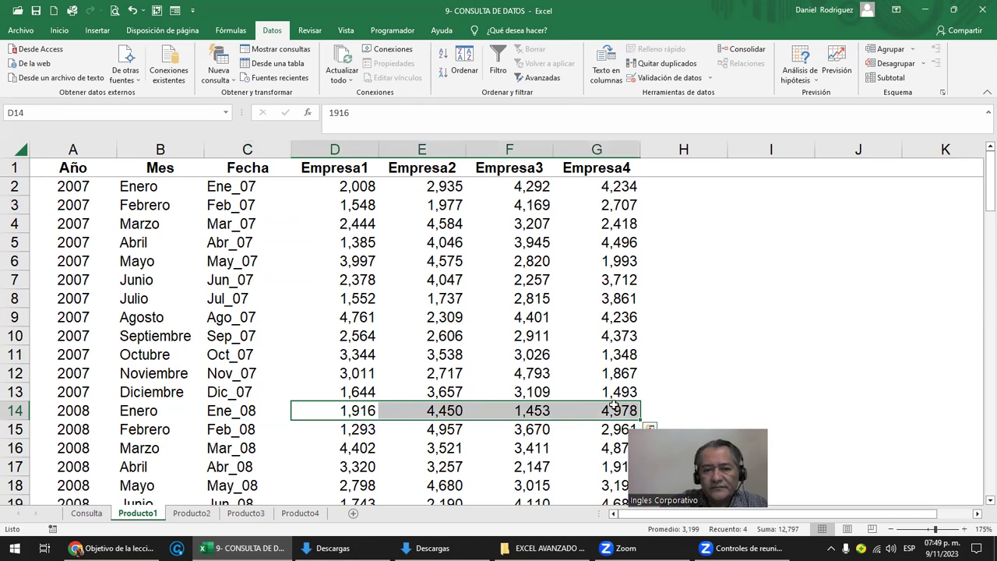
click(87, 512)
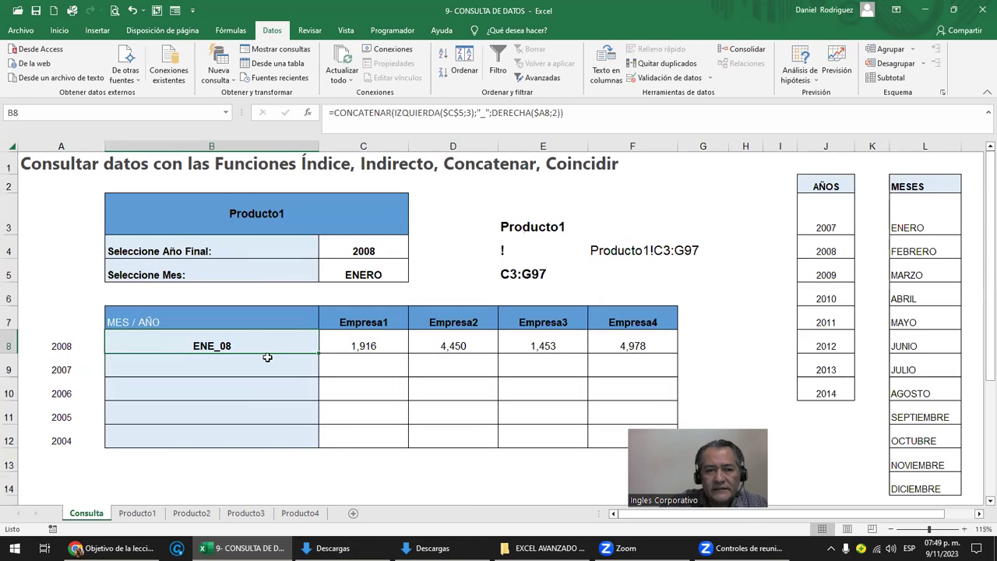
Step: Inspect the Empresa1 INDICE/INDIRECTO/COINCIDIR lookup in C8 across C8:F8 without editing it
drag(363, 347, 605, 348)
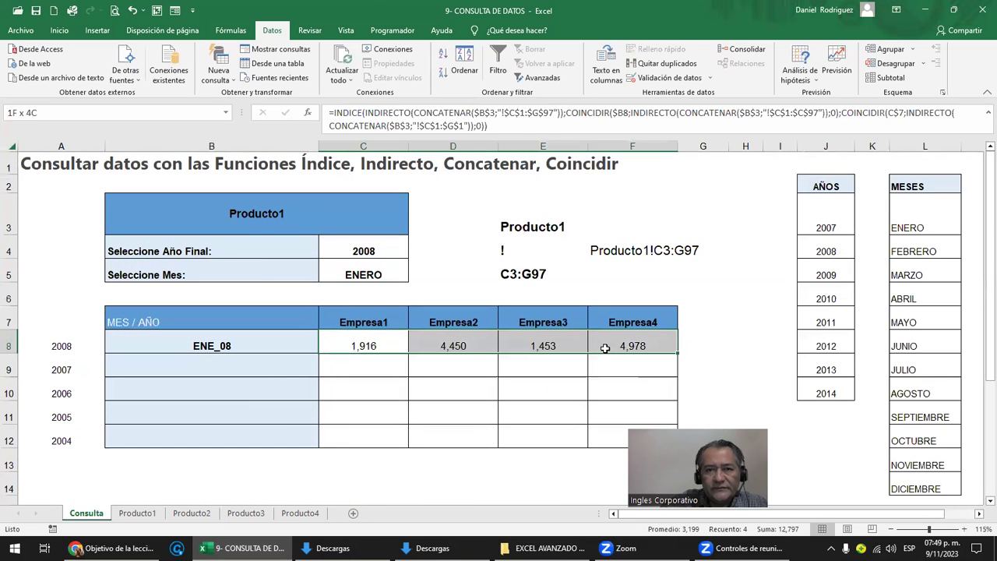
double_click(364, 346)
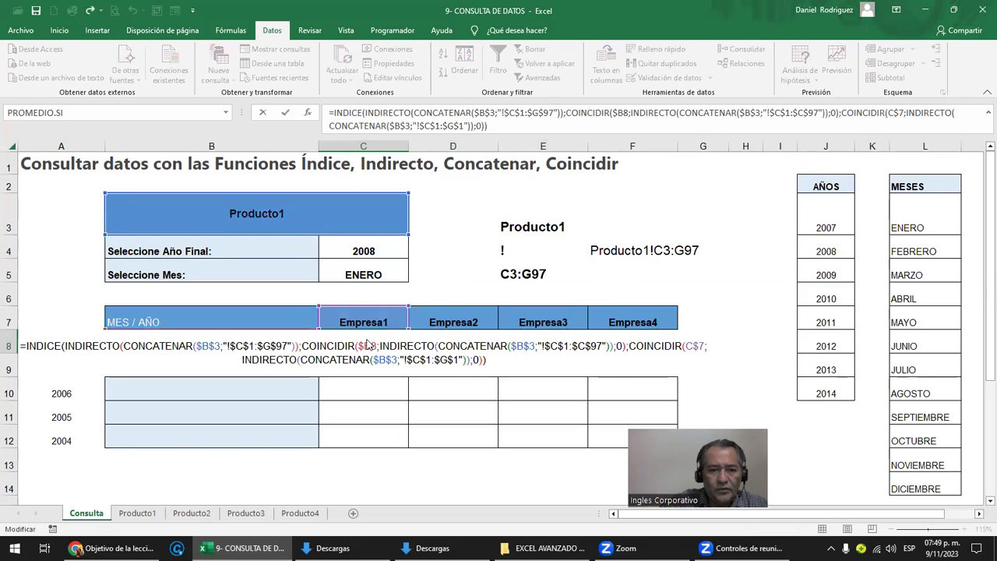
key(Escape)
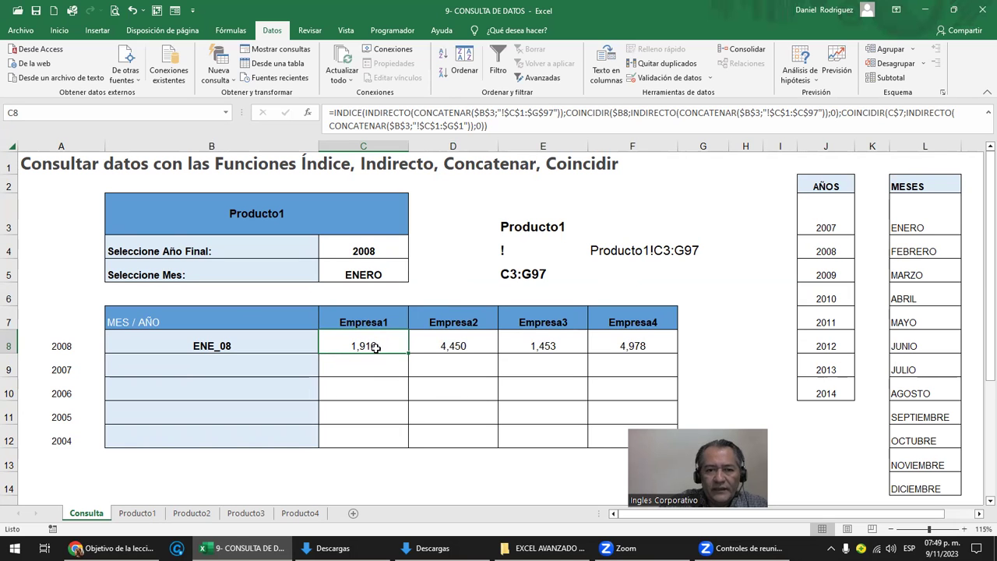
Step: Check Producto1's Ene_08 Empresa1 and Empresa2 values and the Empresa1 column
click(140, 512)
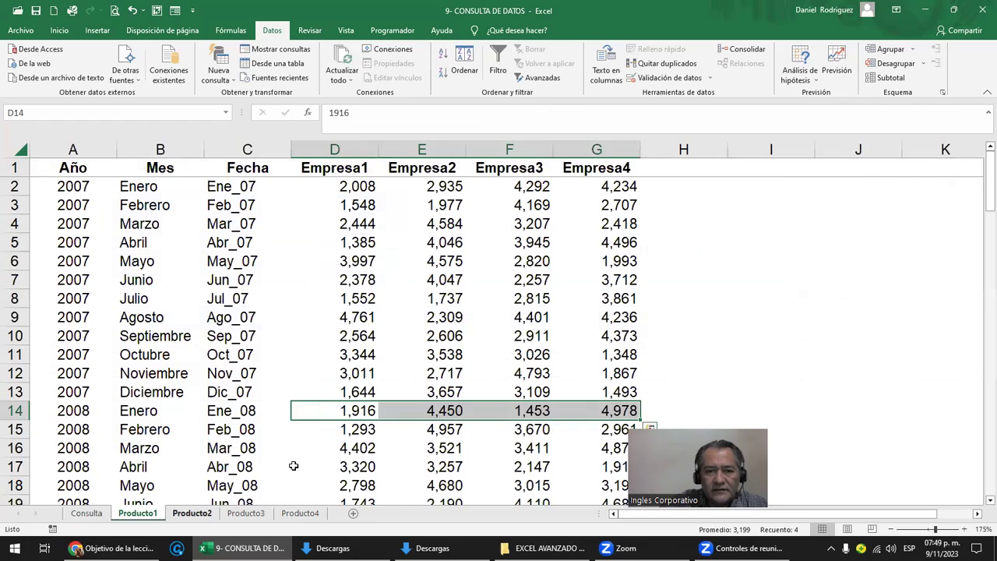
click(371, 410)
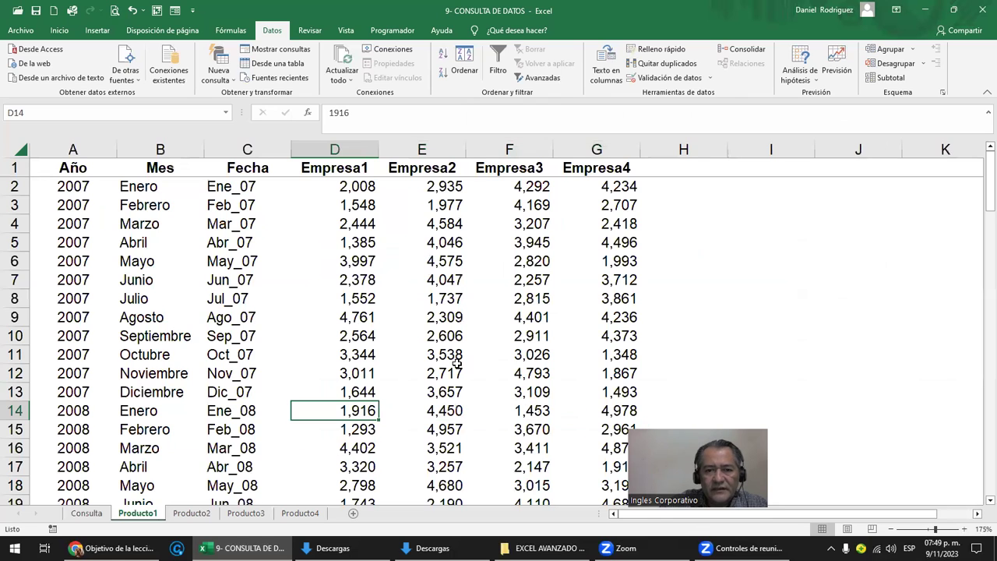
click(443, 406)
click(344, 148)
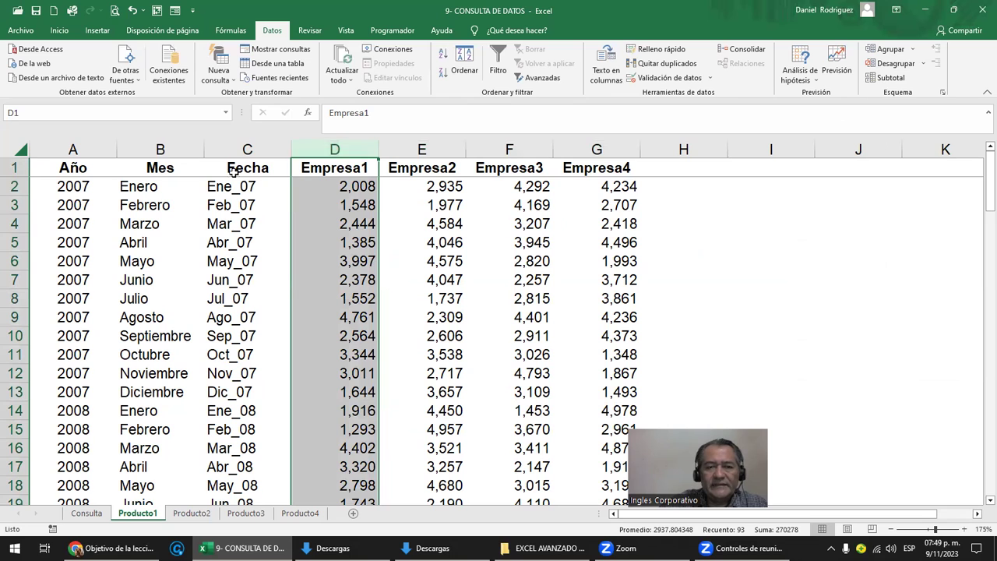
click(364, 192)
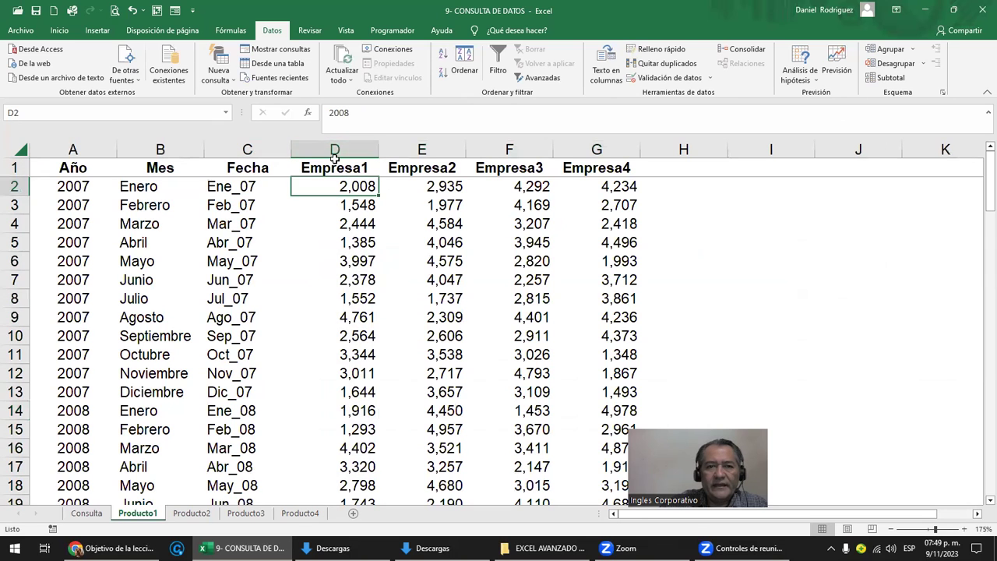
Step: Review the Fecha through Empresa4 columns on Producto1, then move to the Producto2 sheet
drag(243, 148, 596, 151)
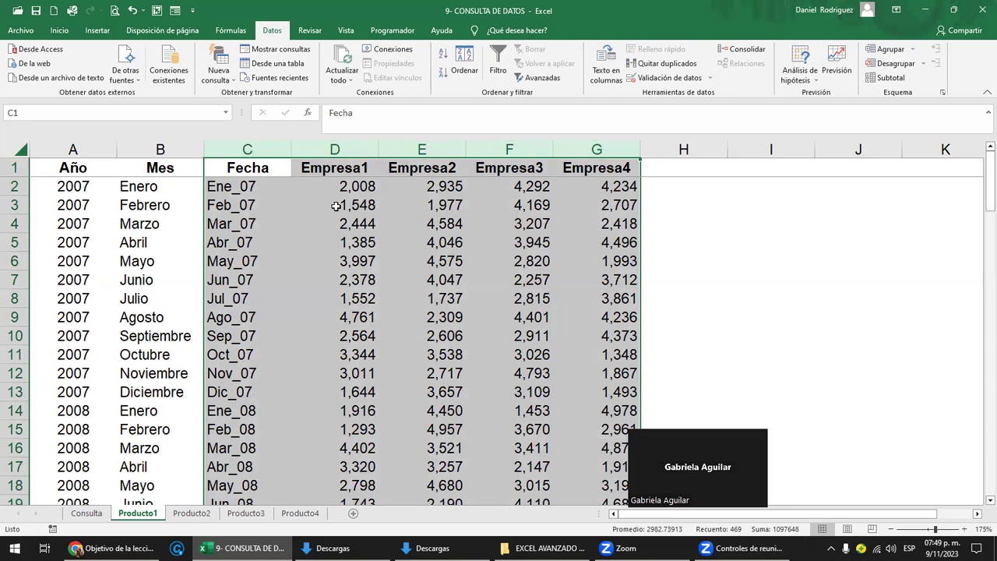
click(333, 149)
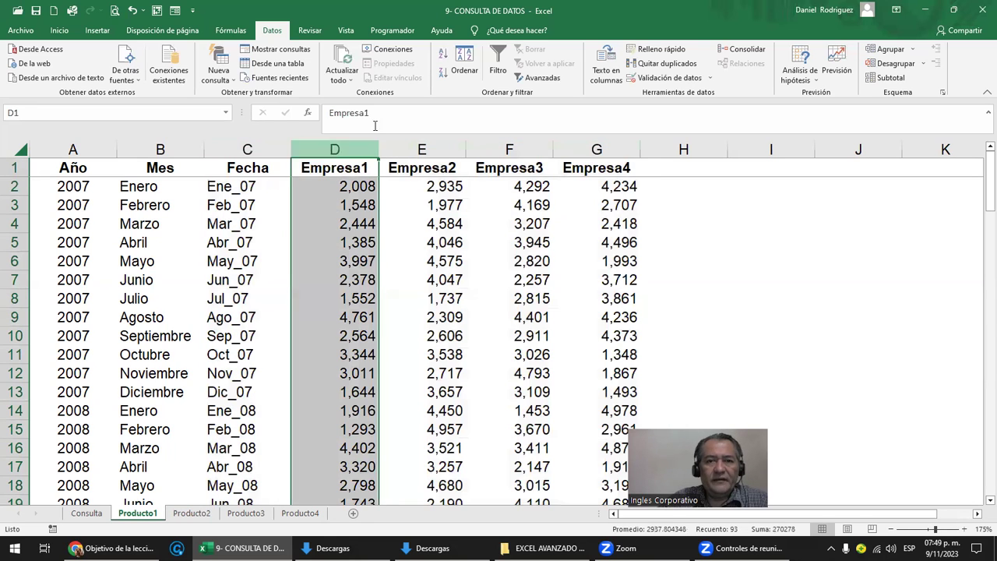
click(426, 150)
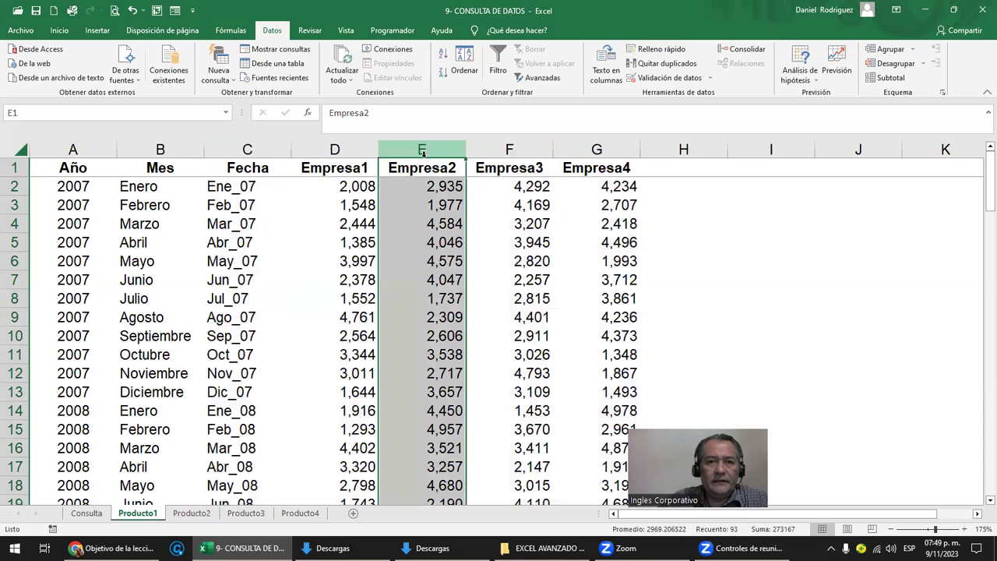
click(508, 148)
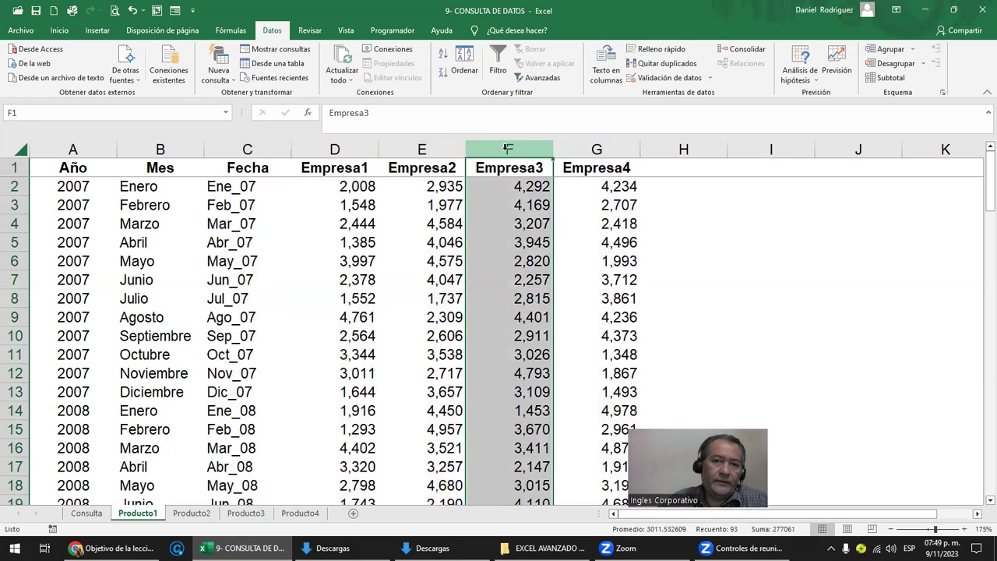
click(587, 145)
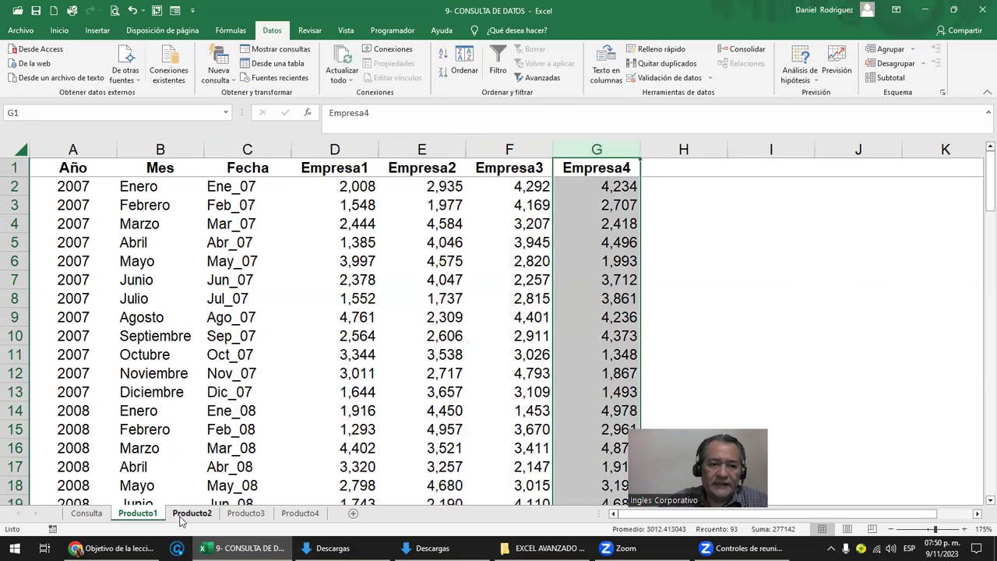
click(182, 518)
Step: On Consulta, review the Producto1 selector, the 2008 / ENERO year and month, and the ENE_08 label formula
click(98, 514)
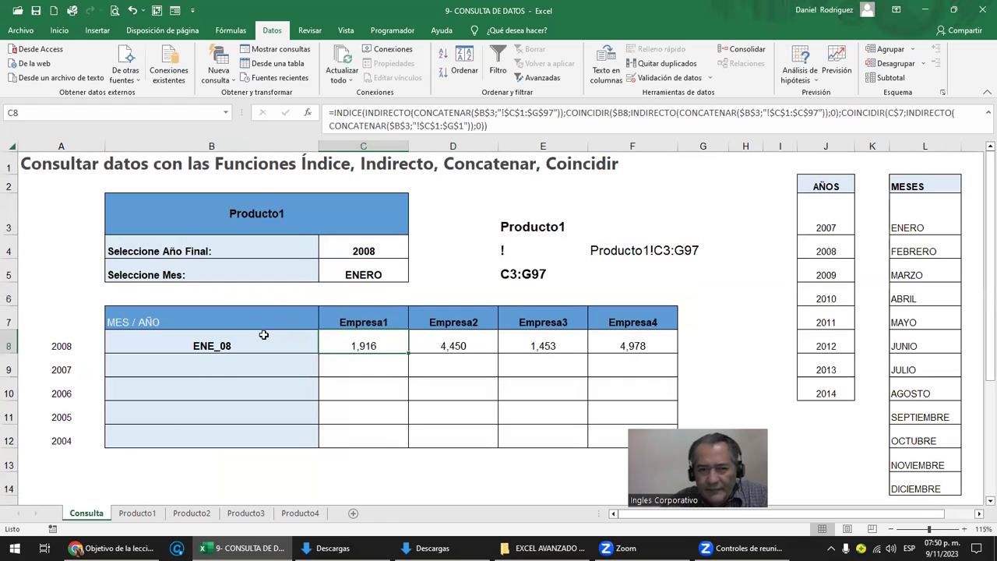
click(261, 211)
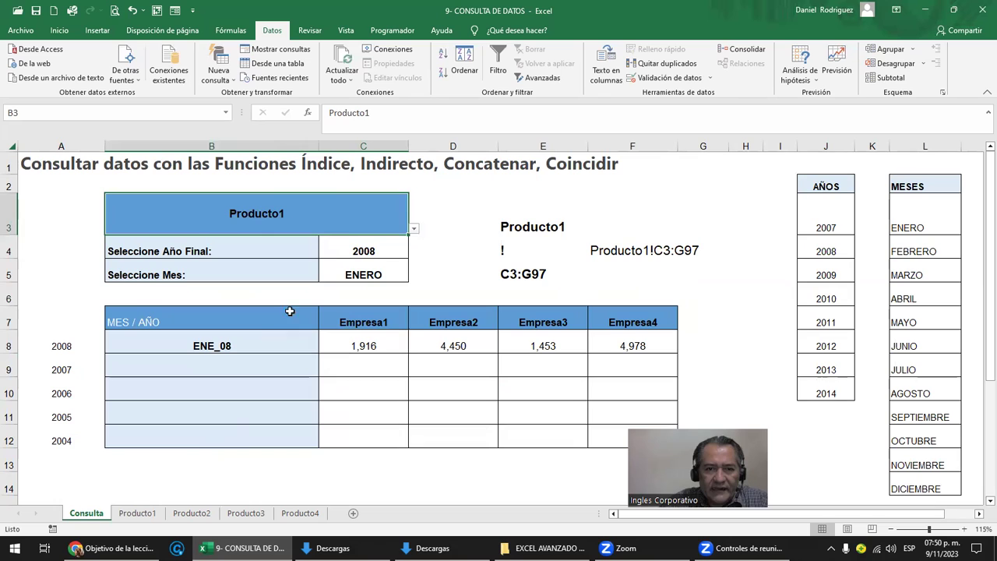
drag(347, 242, 357, 263)
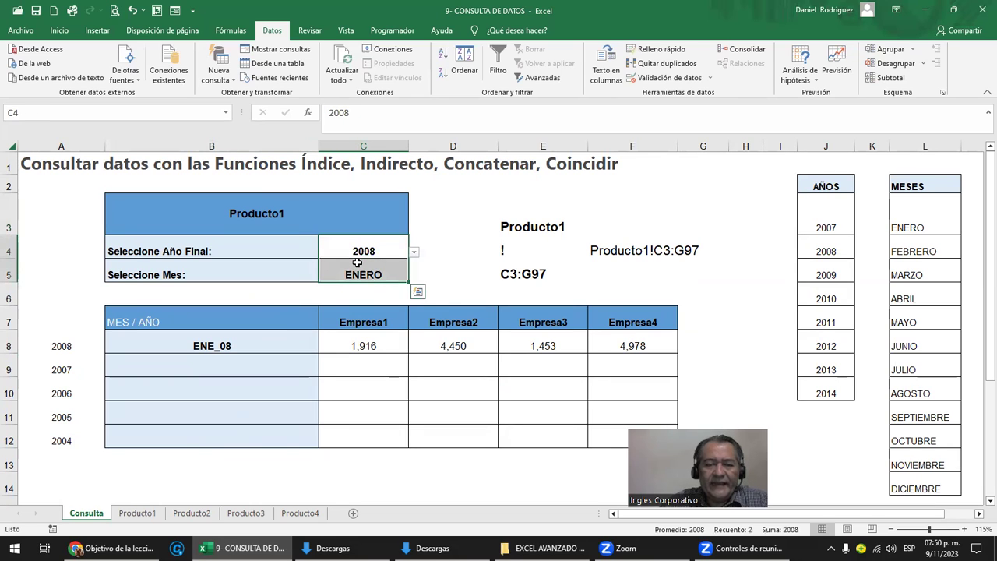
click(225, 345)
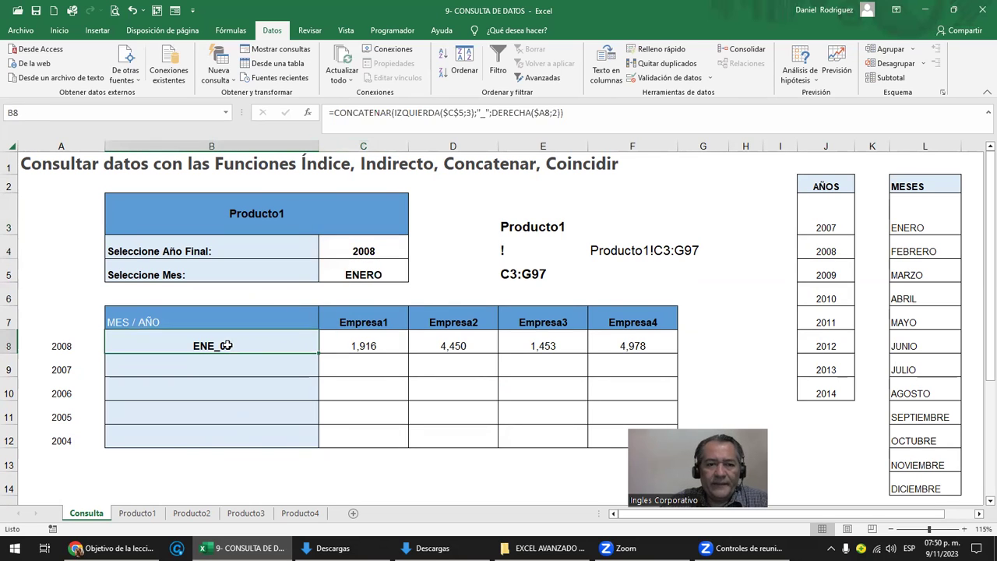
double_click(226, 345)
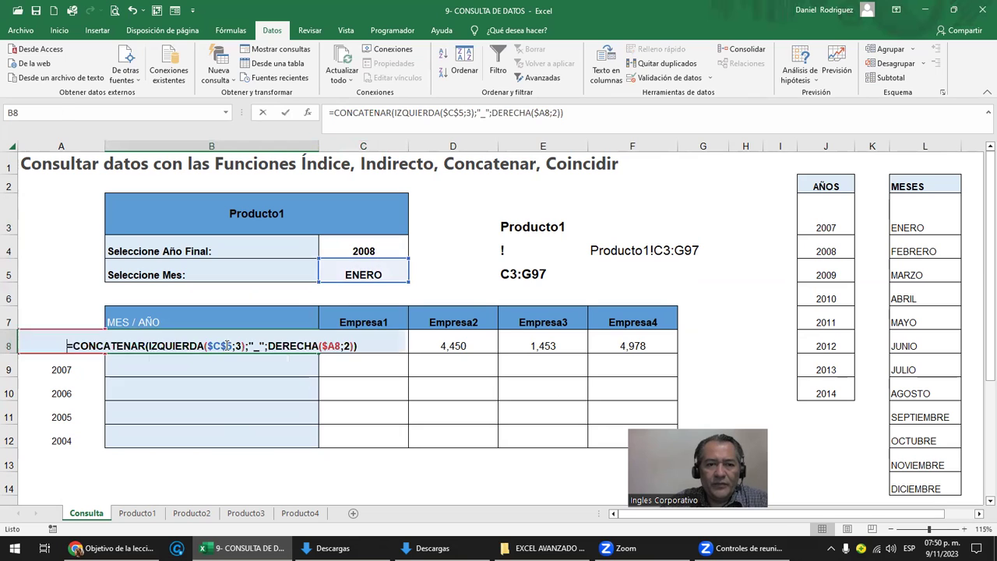
key(Return)
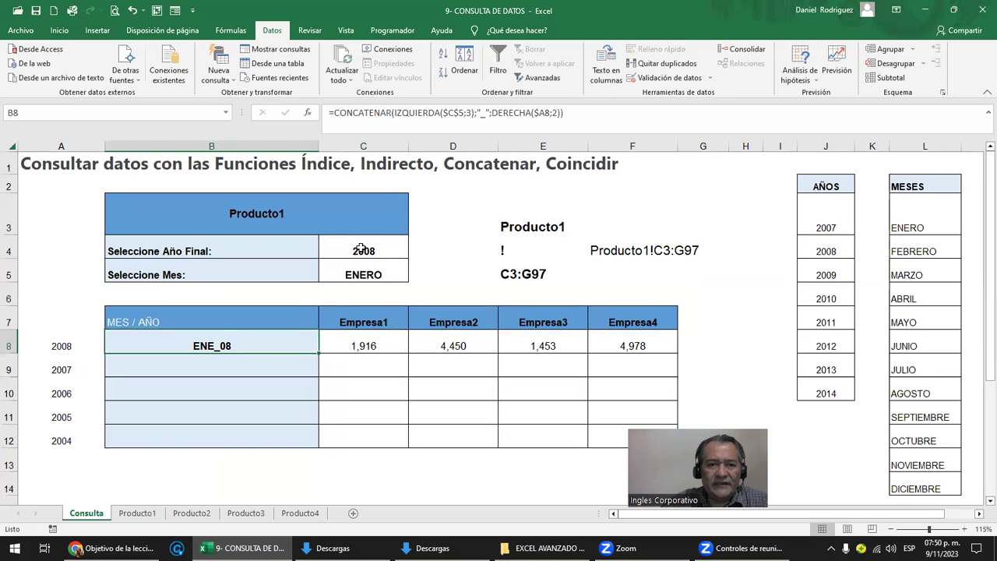
click(363, 269)
click(362, 251)
click(259, 336)
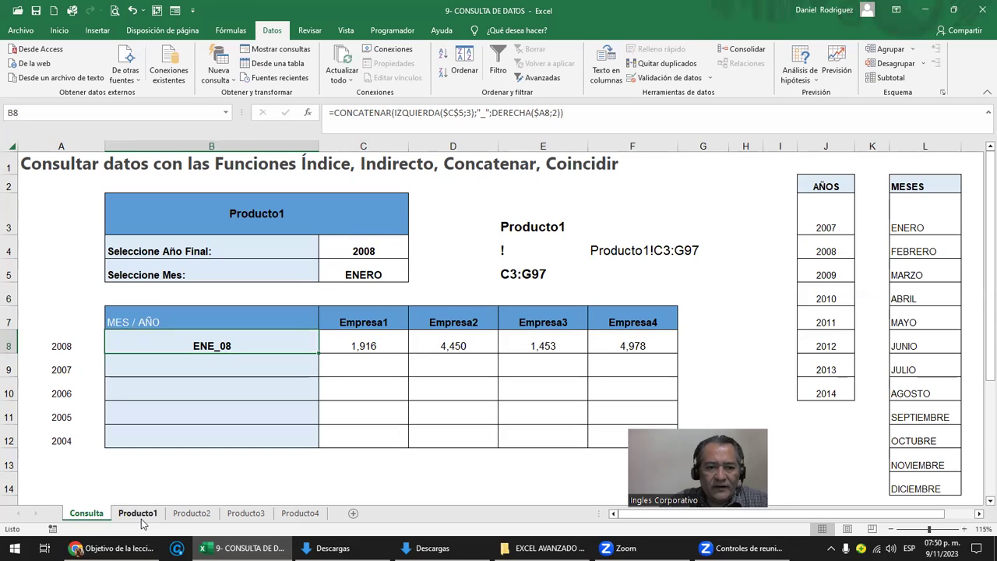
Step: Check the range-reference helper cells and Empresa1 lookup, then select Fecha through Empresa4 on Producto1
drag(540, 225, 538, 274)
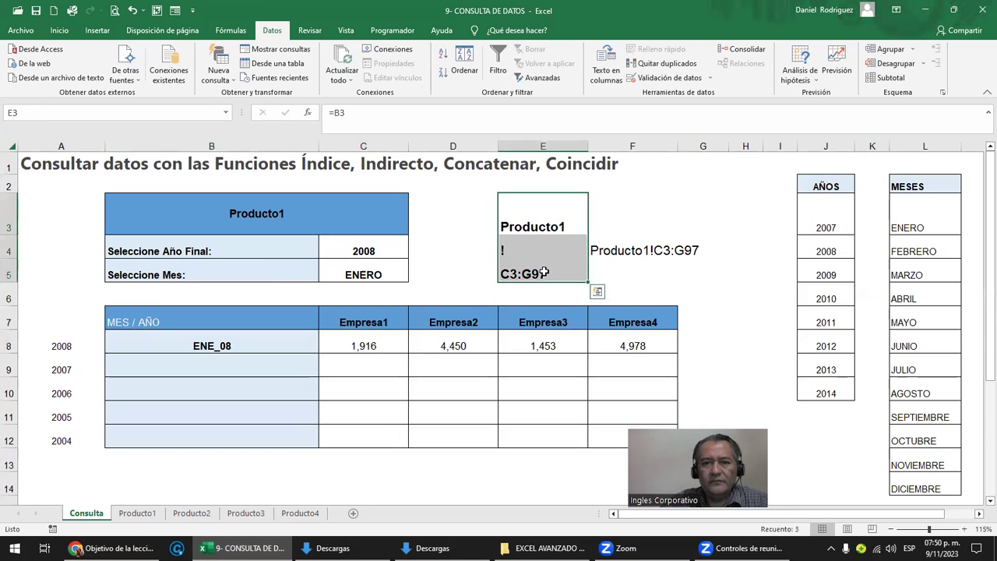
click(358, 349)
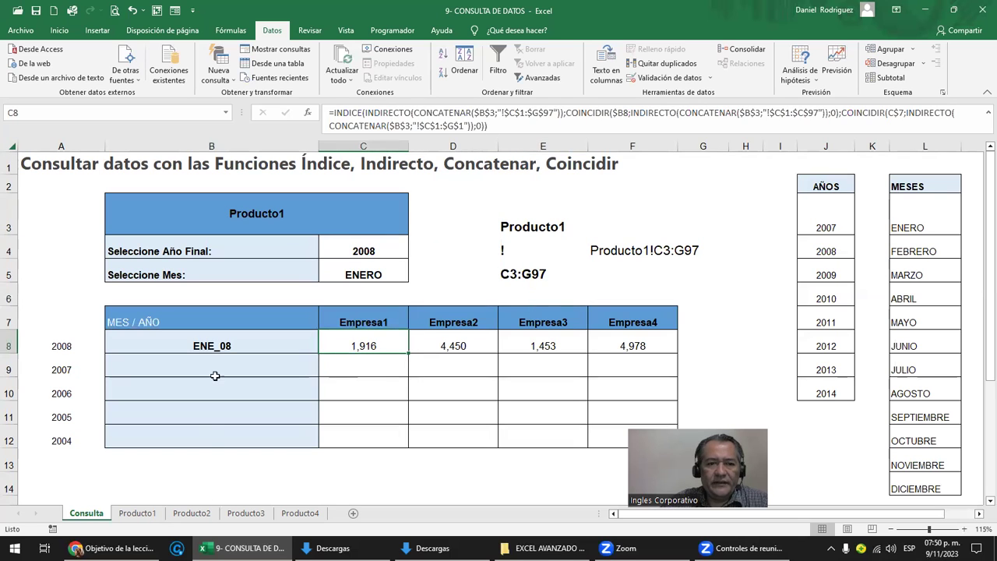
click(235, 342)
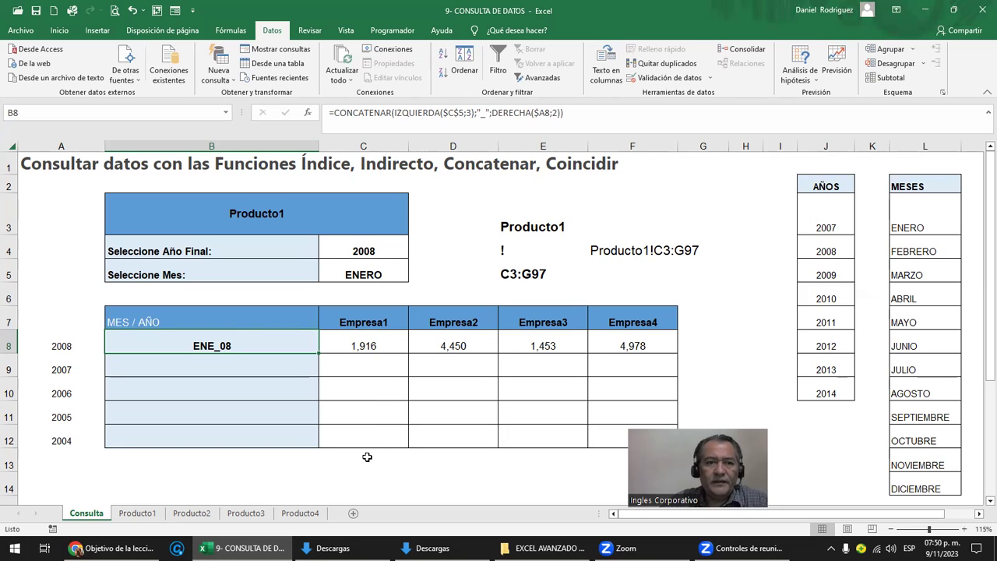
click(367, 457)
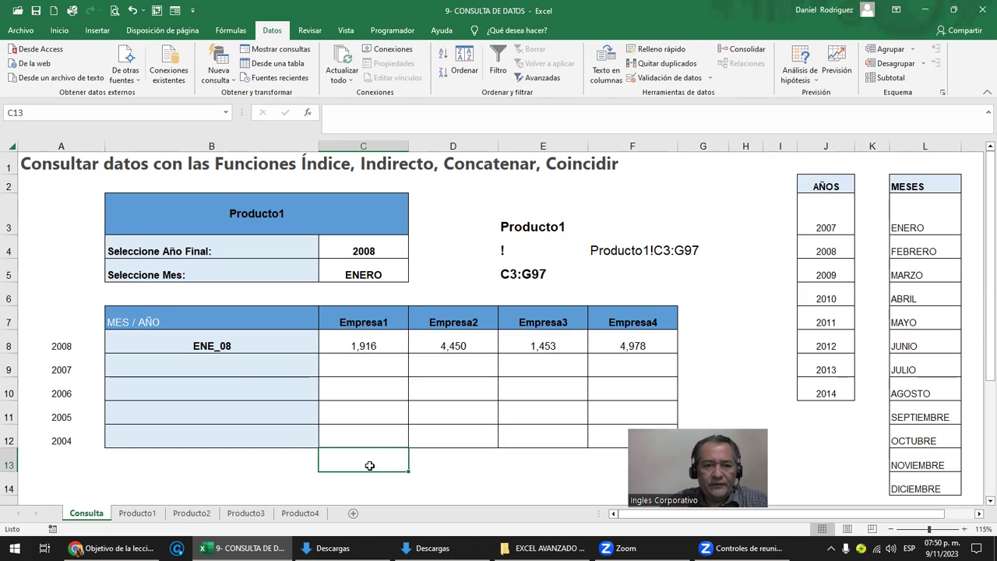
click(223, 346)
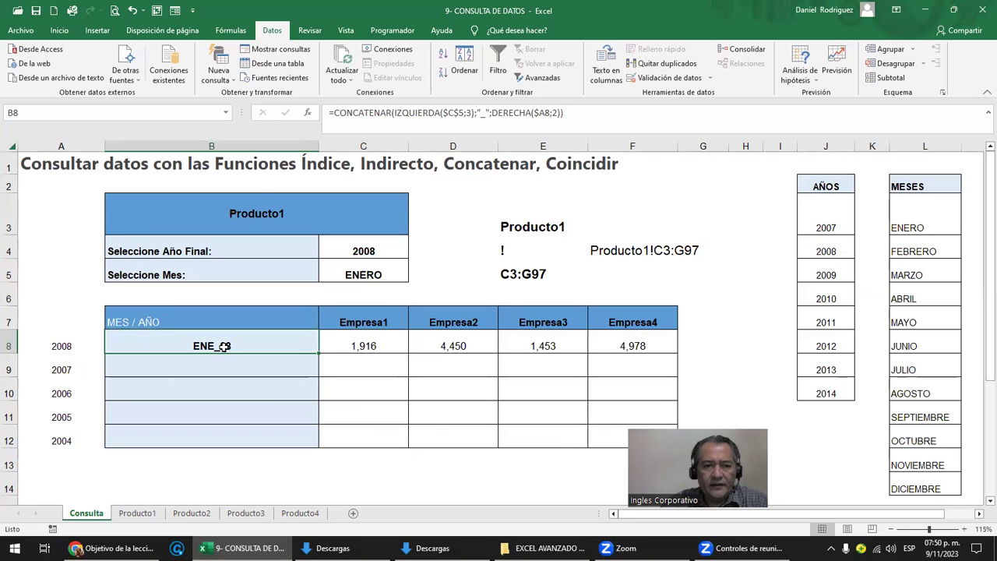
click(137, 512)
drag(247, 149, 608, 129)
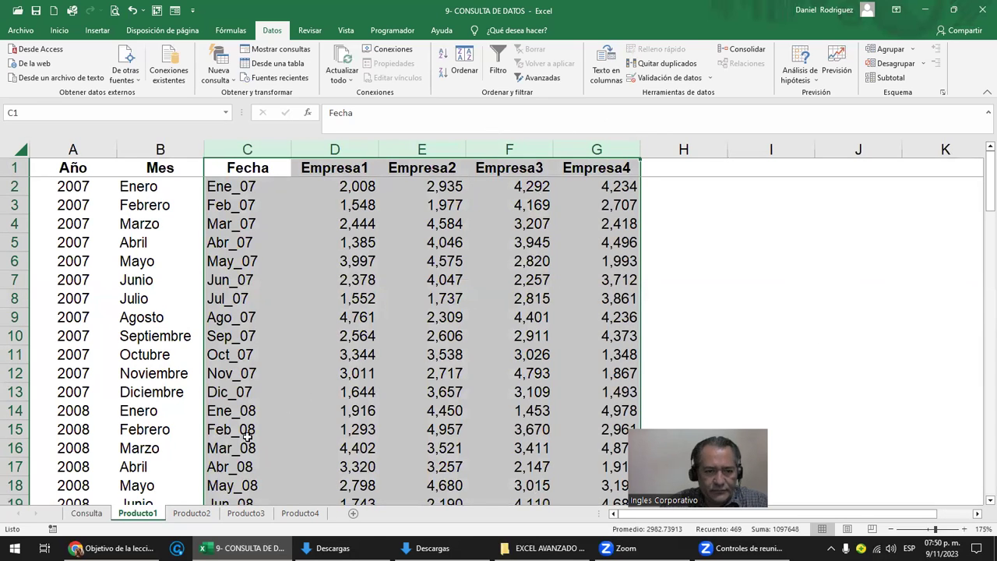
click(340, 146)
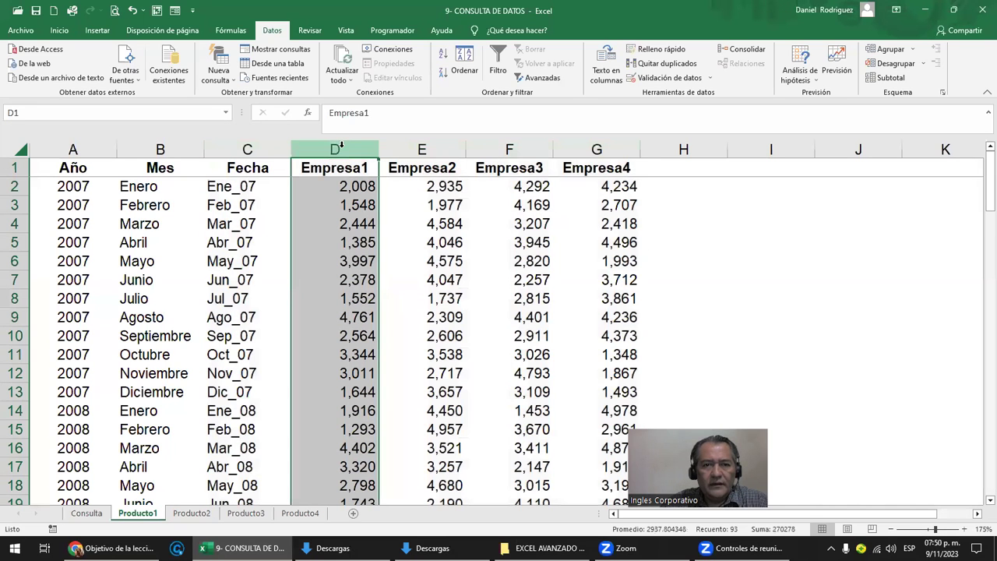
click(247, 148)
click(335, 148)
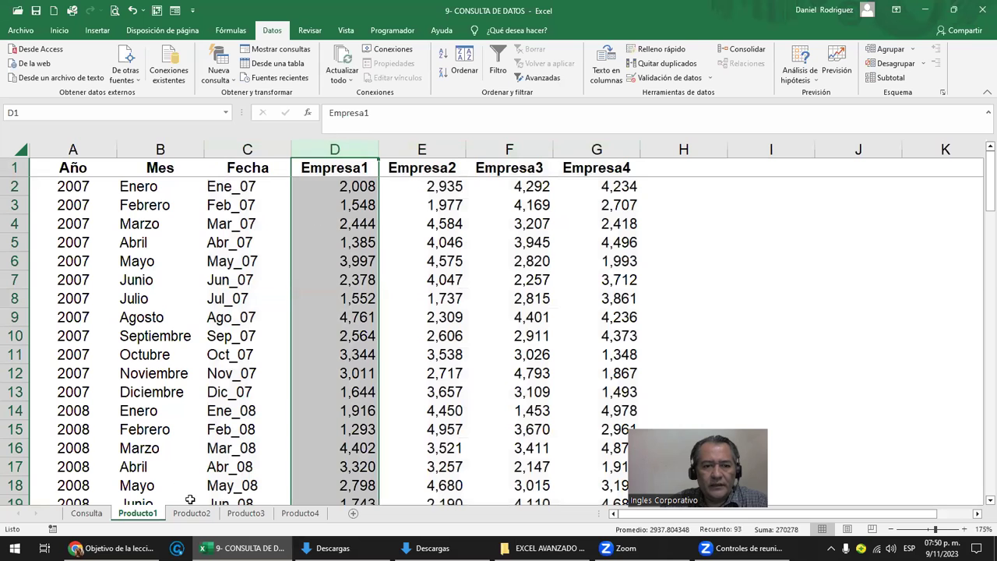
click(86, 514)
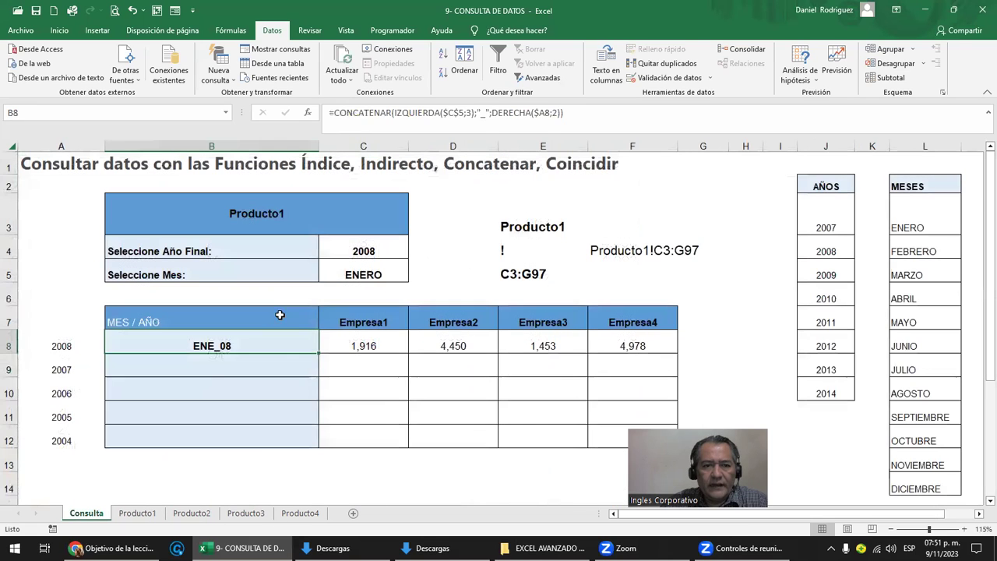
click(362, 345)
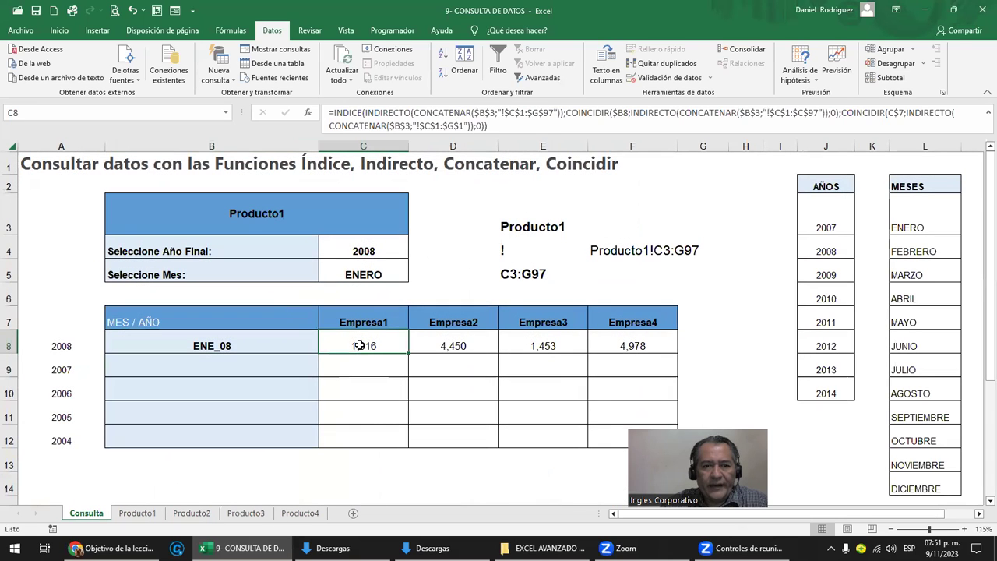
click(464, 340)
click(143, 517)
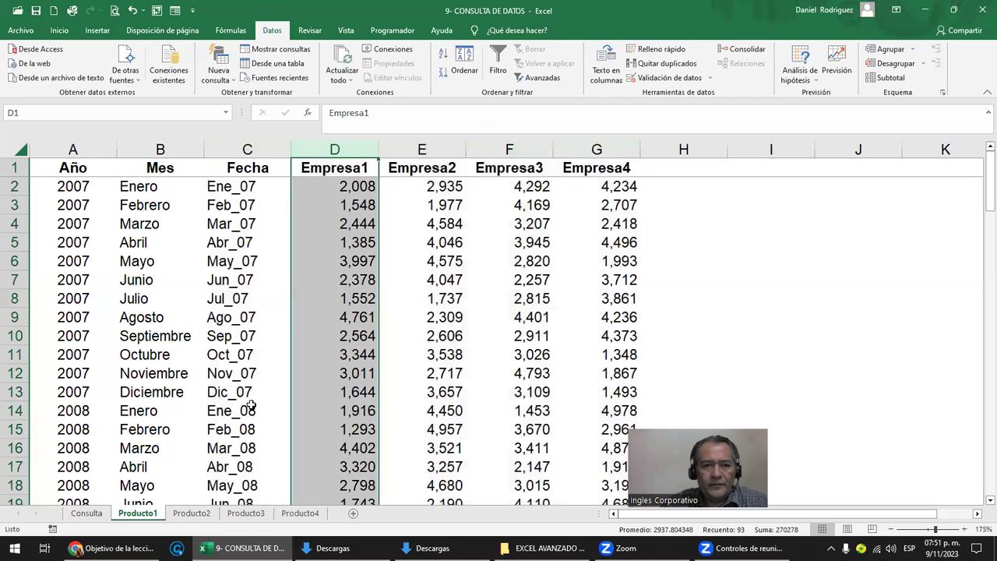
drag(259, 161, 507, 162)
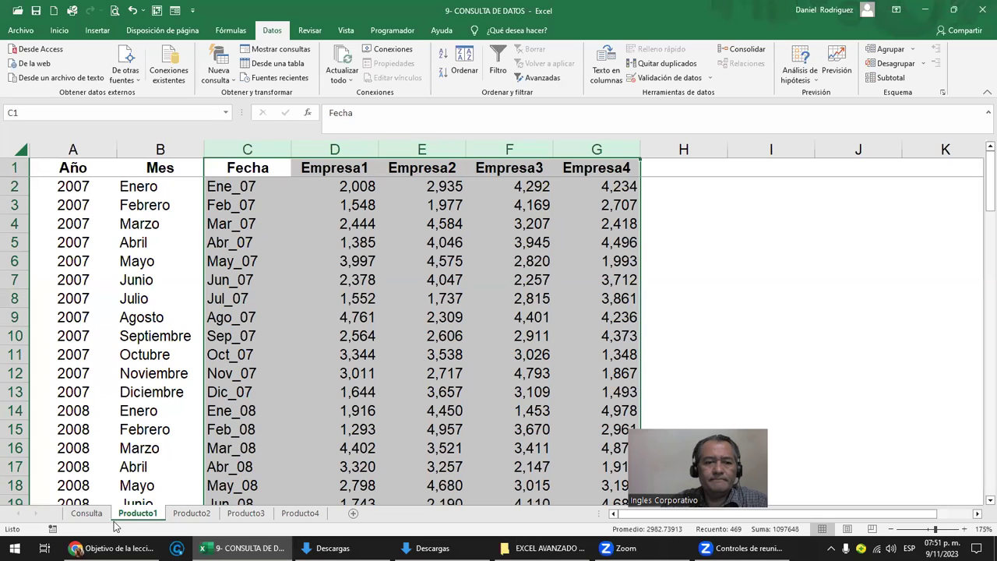
click(83, 514)
click(351, 343)
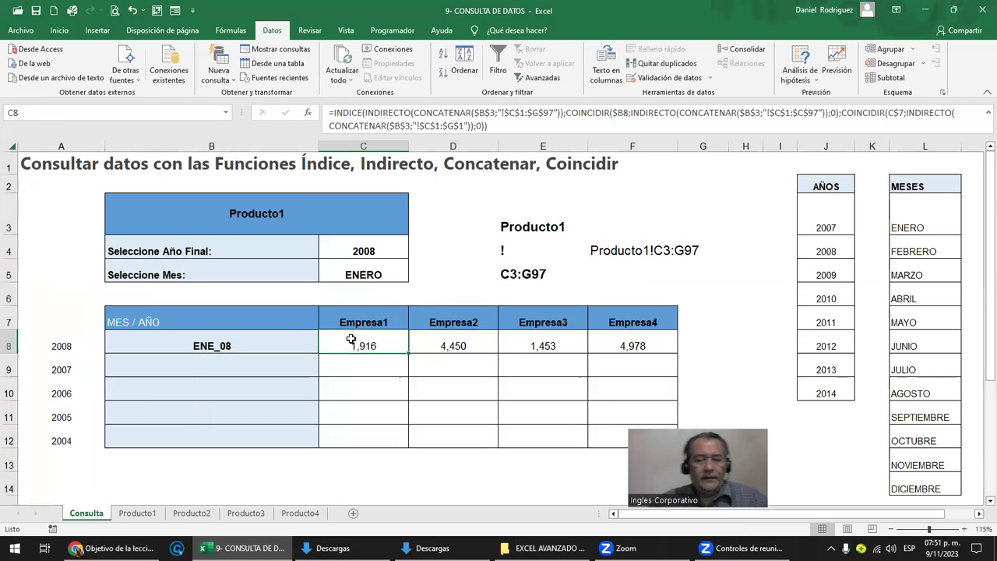
Step: Enter =A8-1 in A9 so it holds the year before the final year 2008
double_click(219, 345)
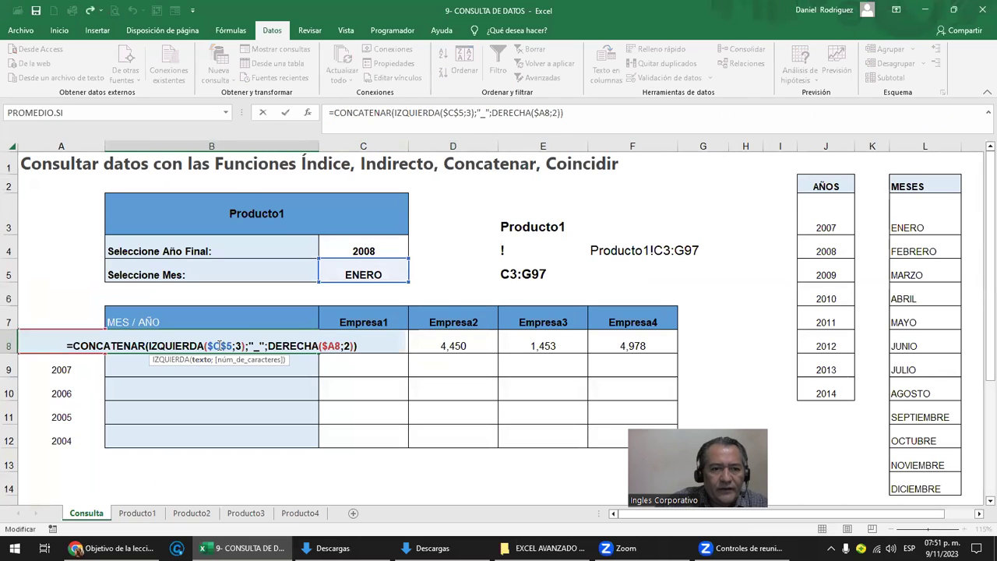
key(Escape)
drag(70, 345, 62, 417)
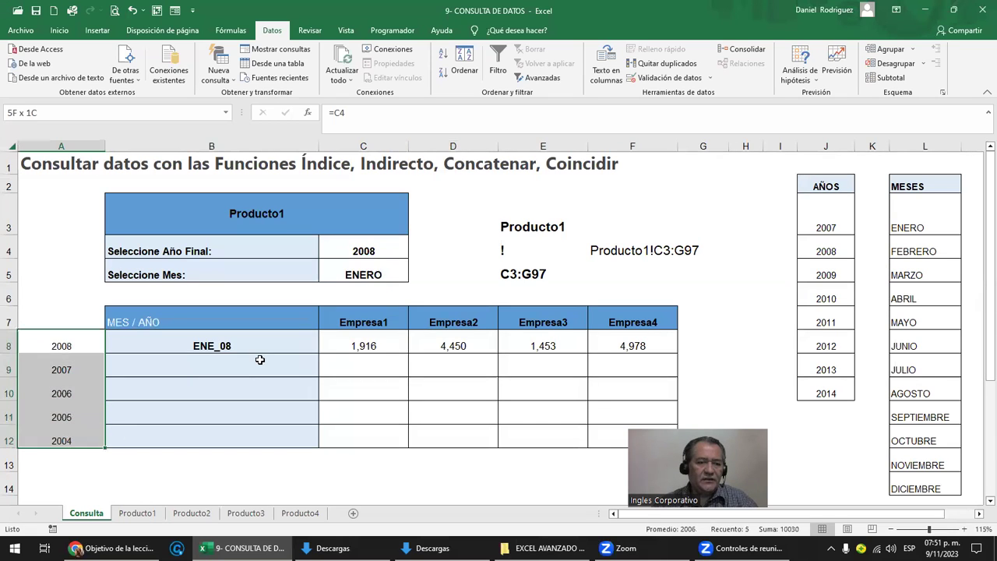
key(Up)
key(Down)
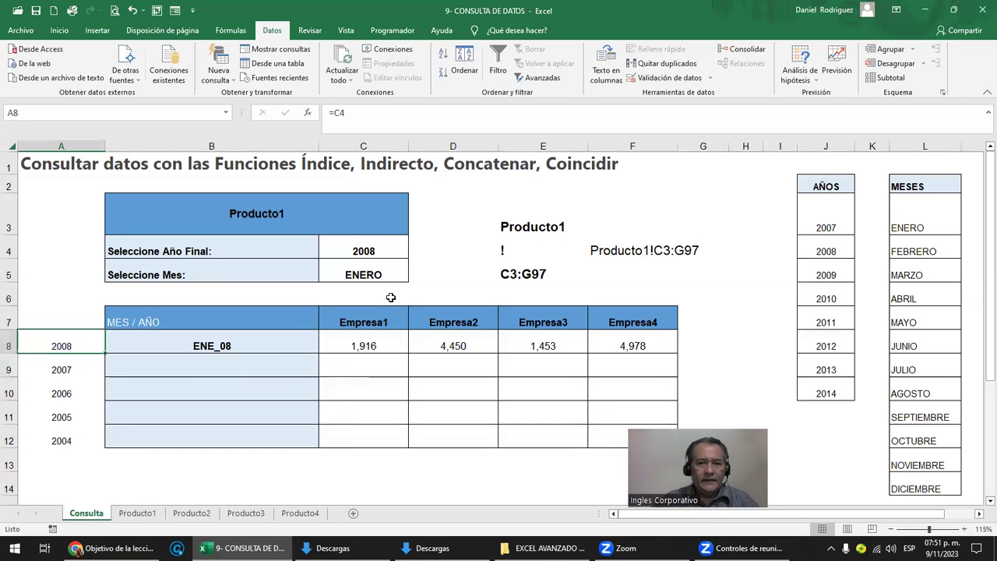
click(372, 252)
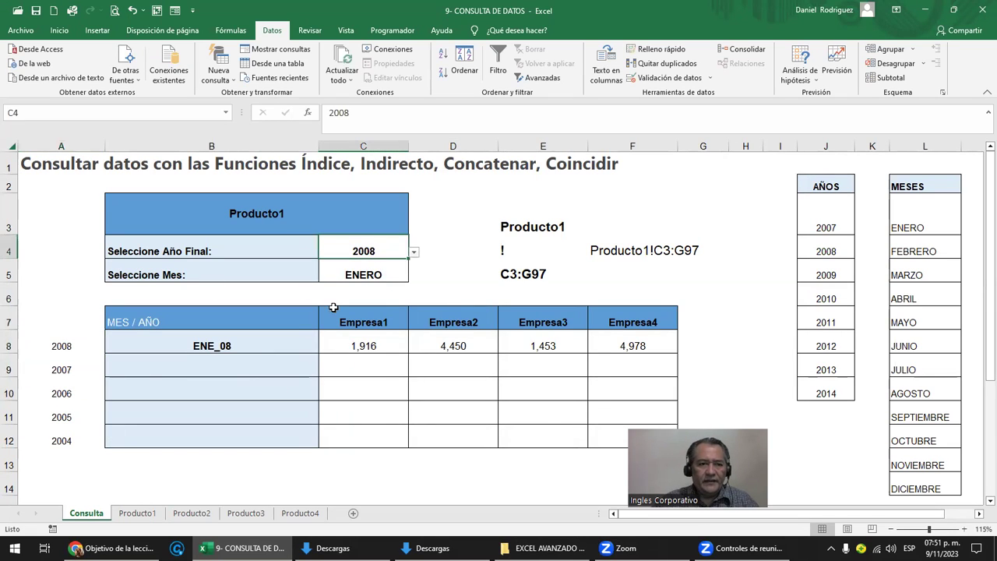
click(67, 346)
key(F2)
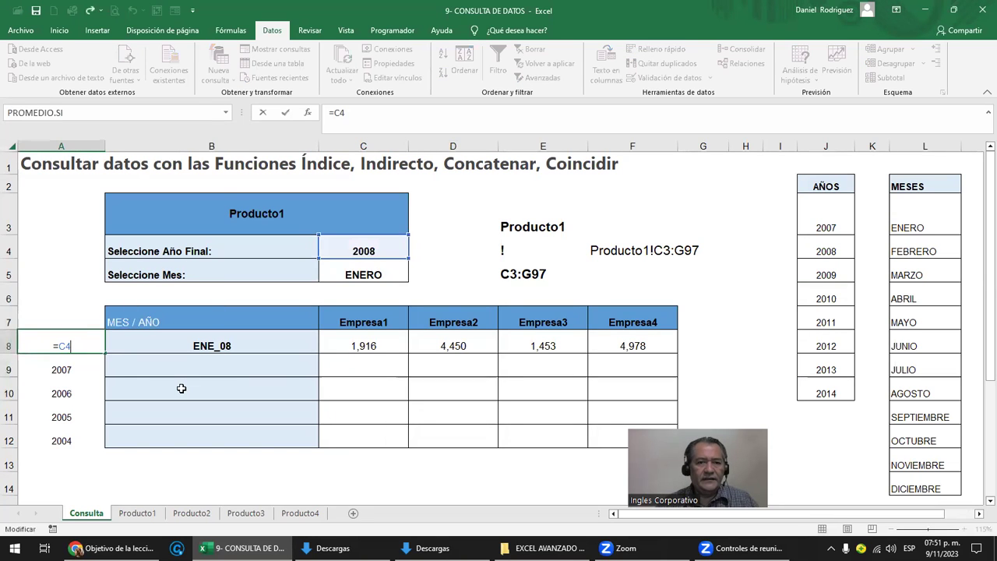
key(Return)
text(=A8-1)
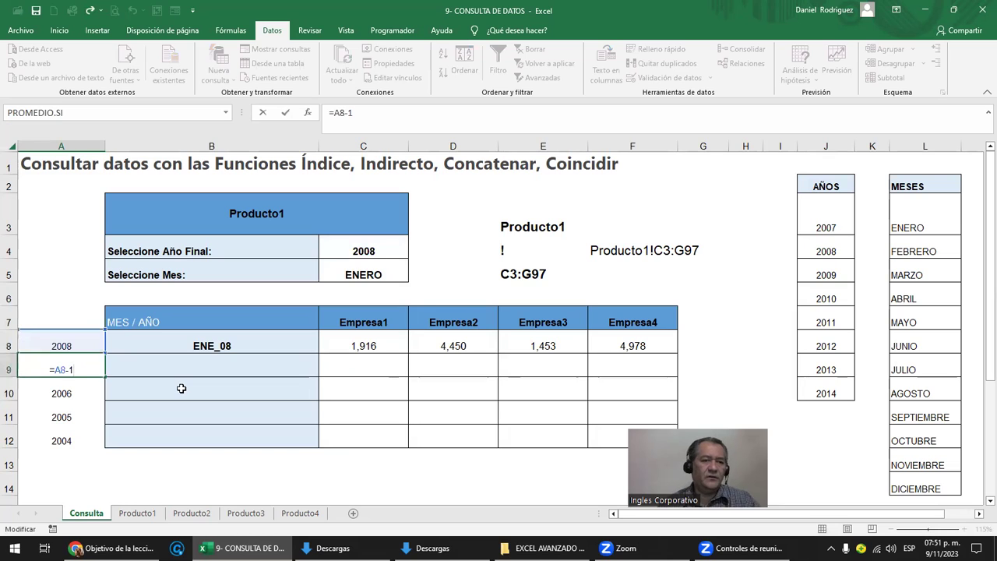
key(ctrl+Return)
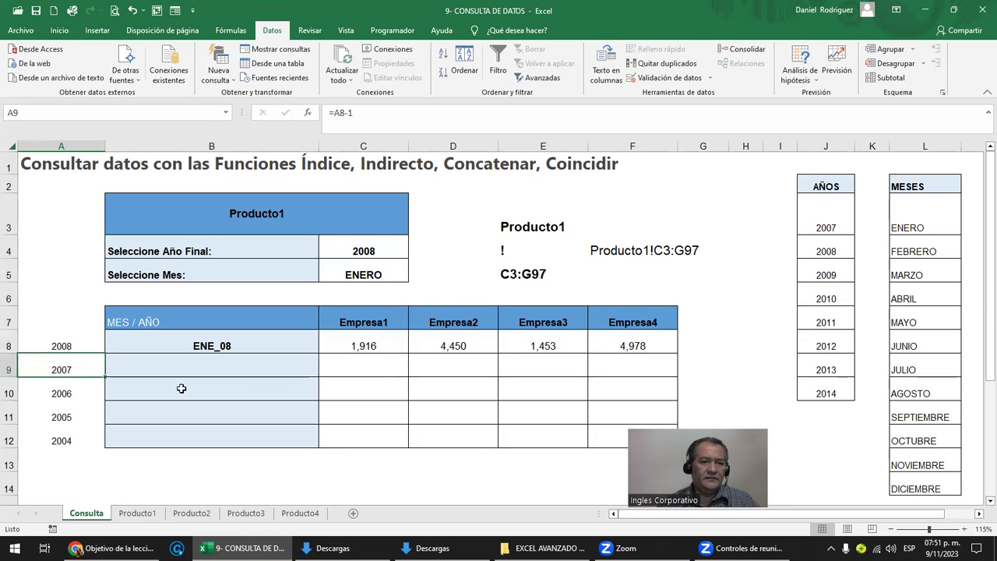
Step: Extend the year formulas down to A12 for 2006, 2005 and 2004
key(shift+Down)
key(shift+Down)
key(shift+Down)
key(shift+Up)
key(shift+Up)
key(shift+Up)
key(Up)
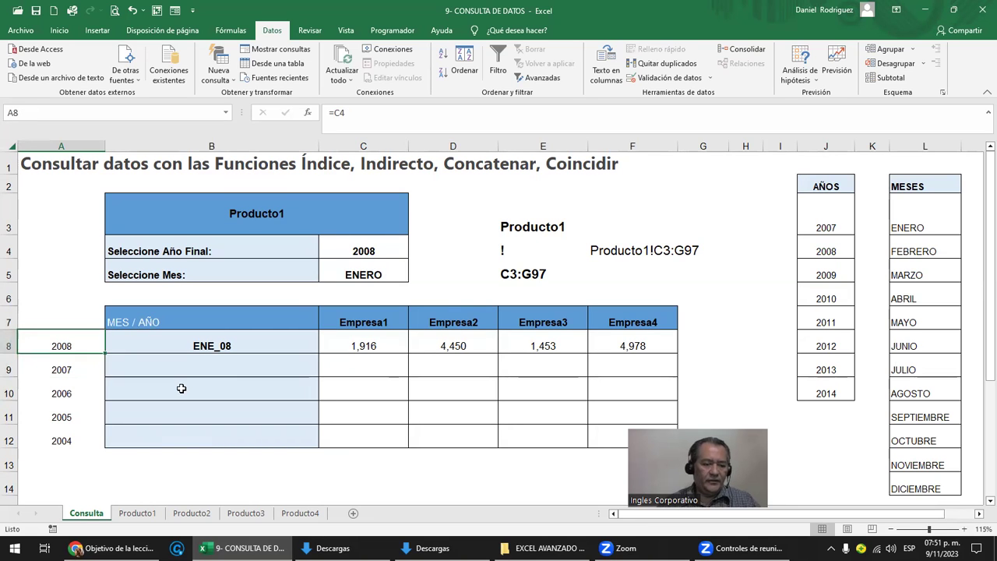
key(Down)
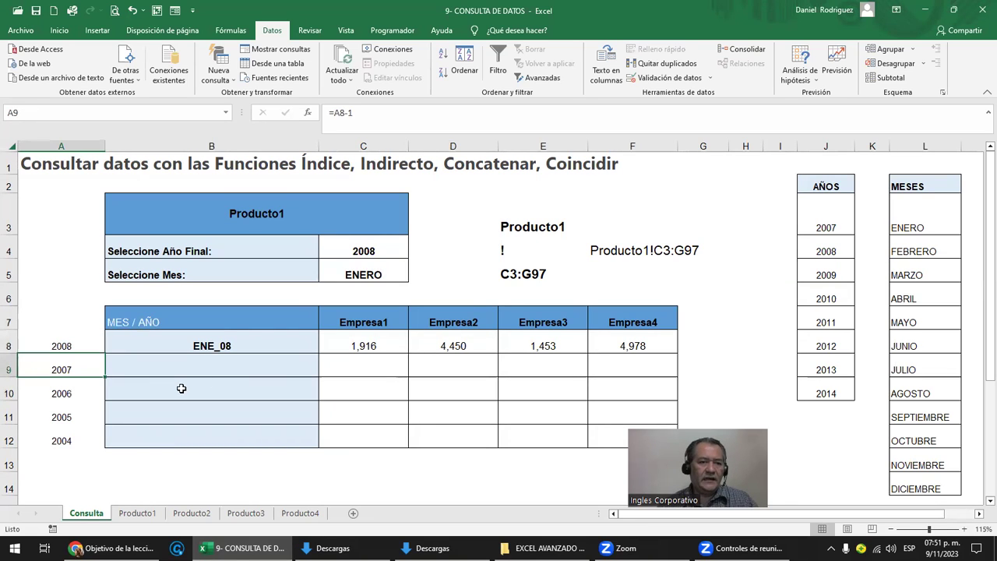
key(Down)
key(F2)
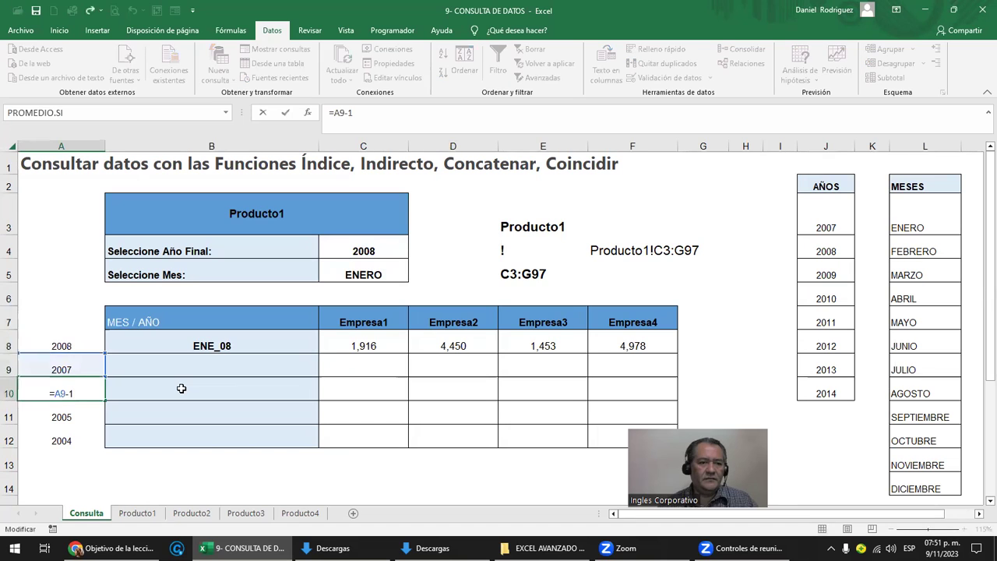
key(Return)
key(F2)
key(Return)
key(F2)
key(Return)
Step: Copy the ENE_08 label formula from B8 into B9:B12 to produce ENE_07 to ENE_04
key(Up)
key(Up)
key(Up)
key(Right)
key(shift+Right)
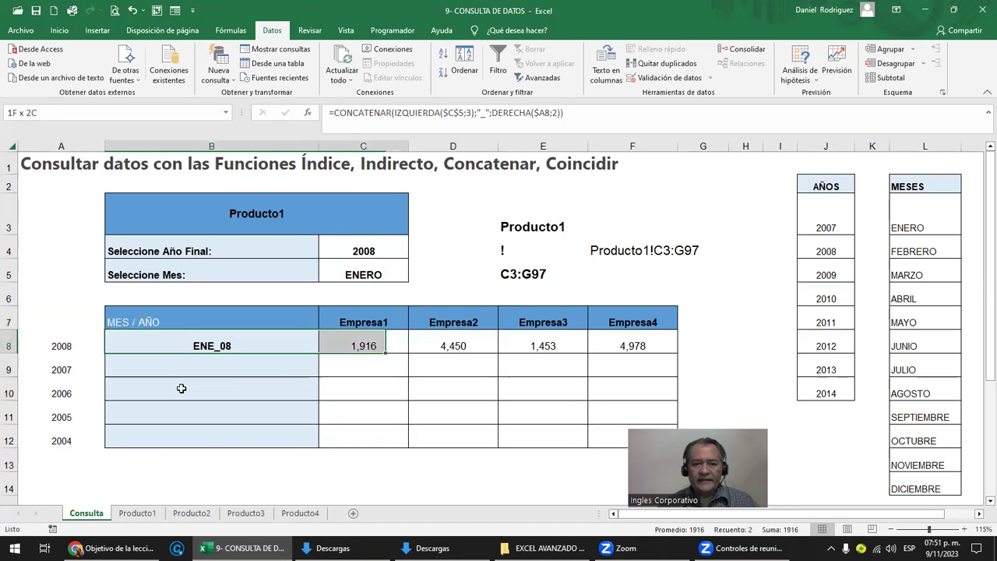
key(shift+Right)
key(shift+Right)
key(shift+Right)
key(ctrl+c)
key(Down)
key(shift+Right)
key(shift+Right)
key(shift+Right)
key(shift+Right)
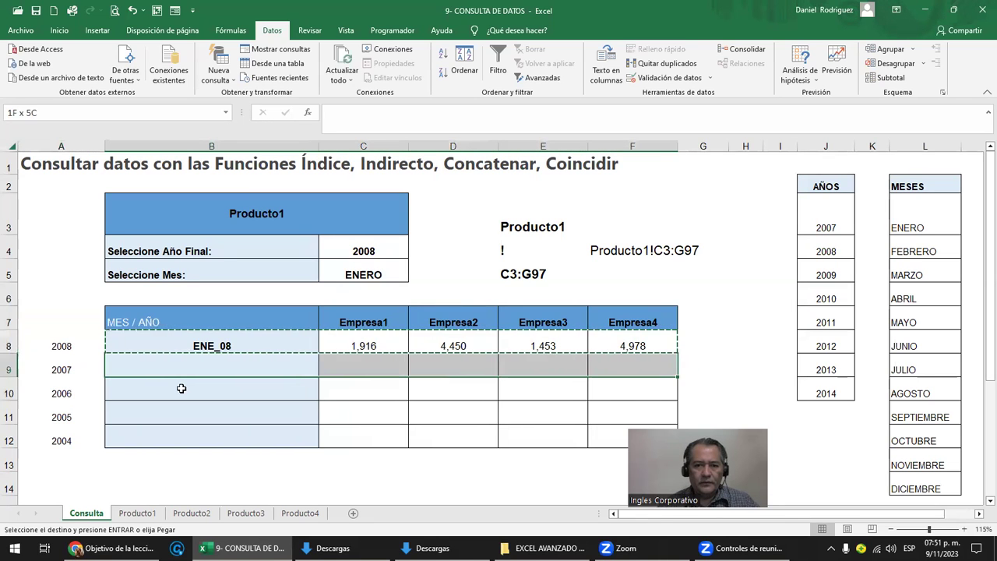
key(shift+Down)
key(shift+Left)
key(shift+Left)
key(shift+Left)
key(shift+Left)
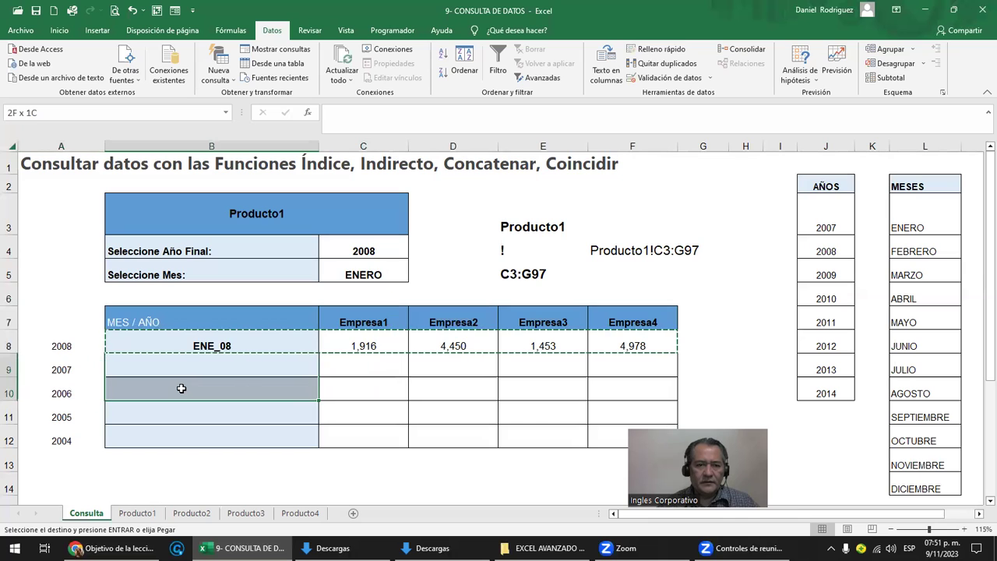
key(shift+Down)
key(shift+Down)
key(Up)
key(Up)
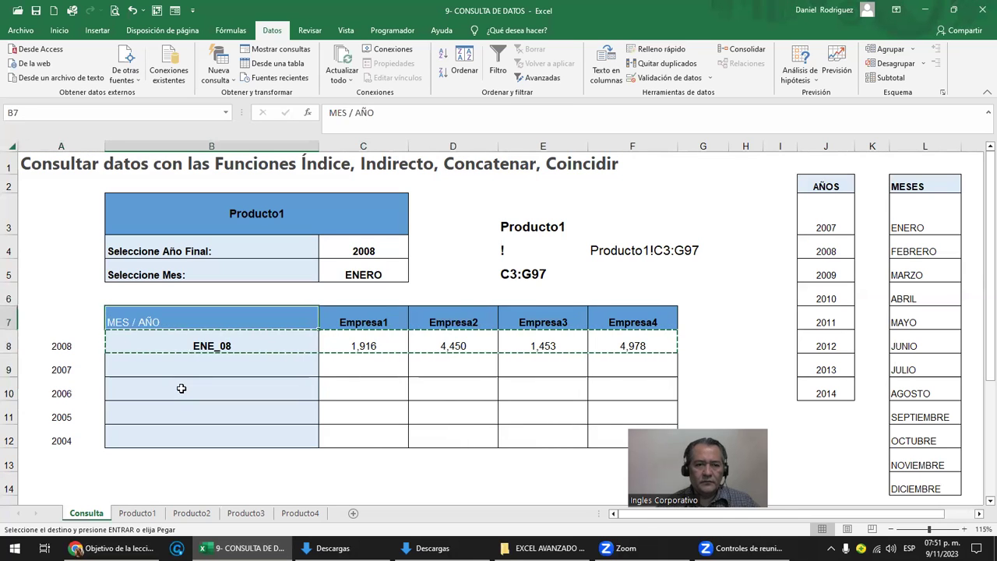
key(Down)
key(Down)
key(shift+Down)
key(shift+Down)
key(shift+Down)
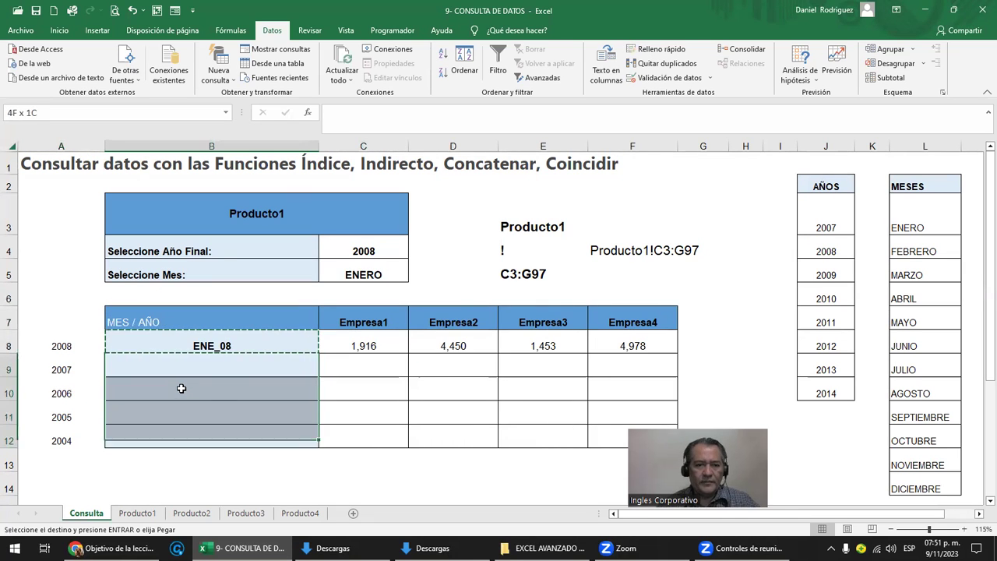
key(Return)
Step: Verify the ENE_07 label formula references the 2007 year and the ENERO month
click(242, 343)
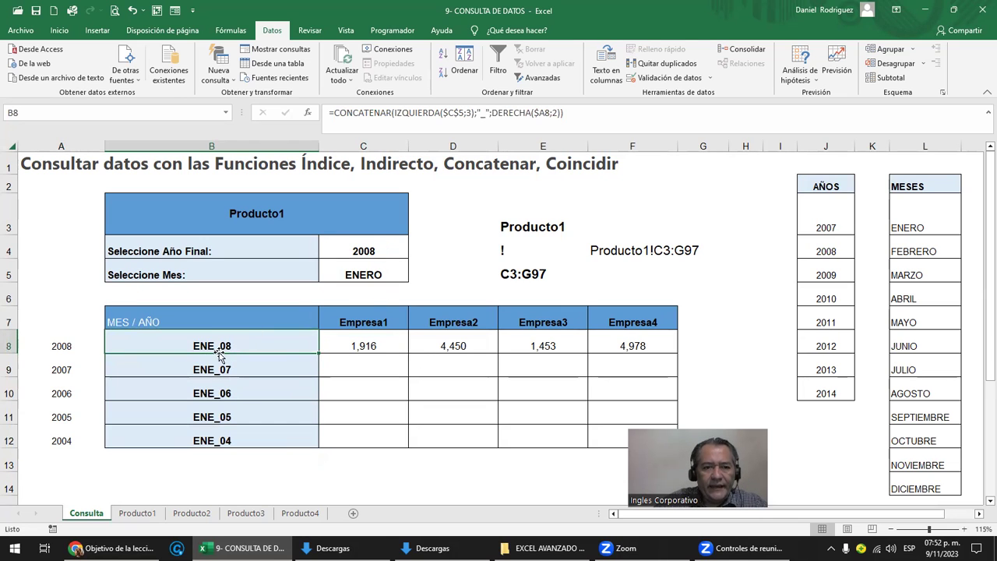
click(362, 269)
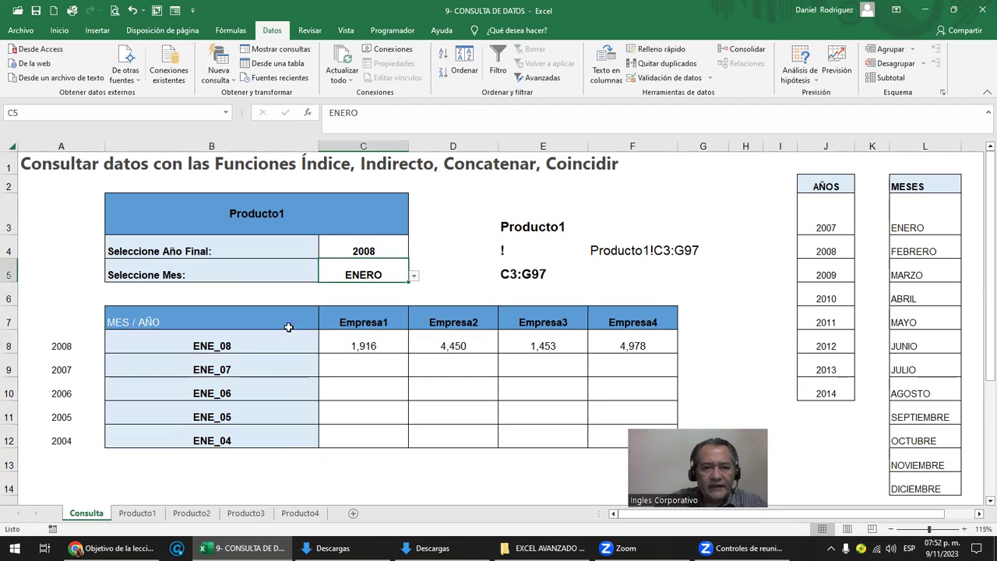
click(200, 369)
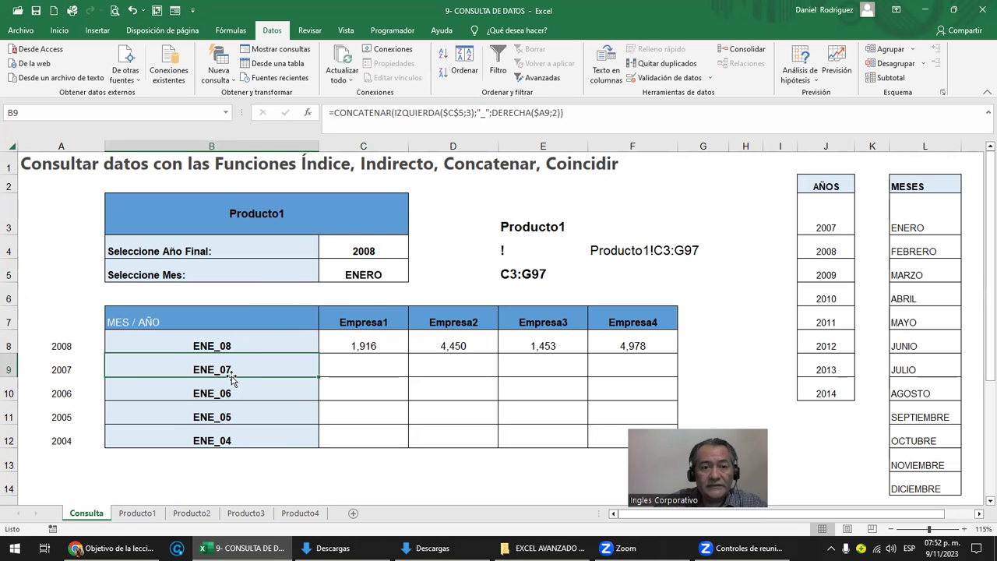
click(67, 343)
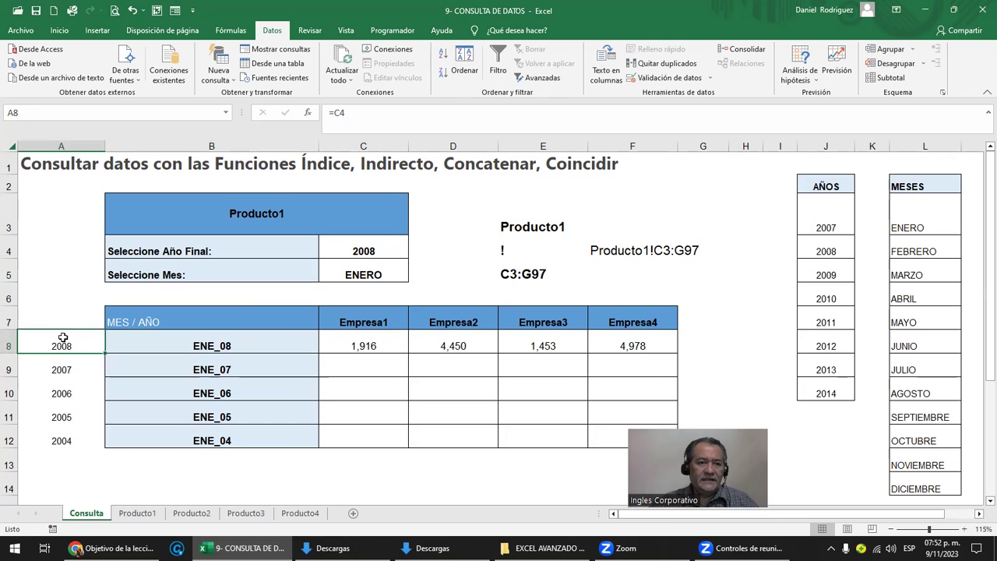
drag(63, 337, 55, 430)
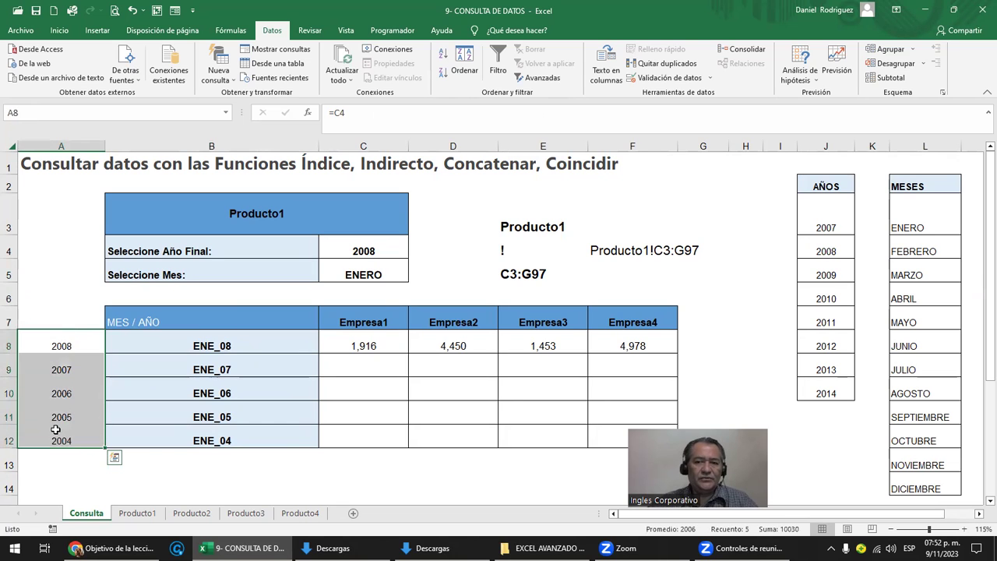
double_click(213, 369)
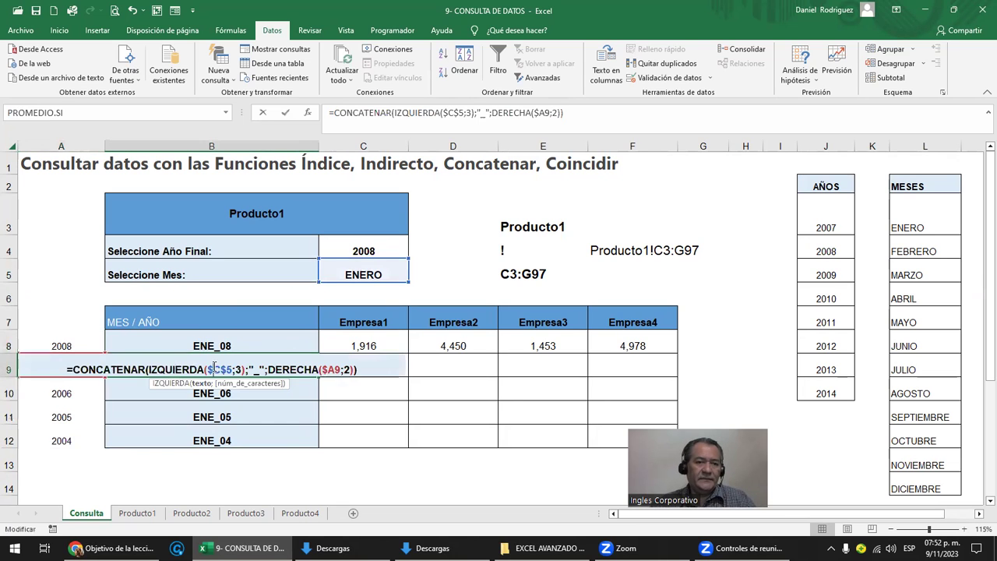
key(Escape)
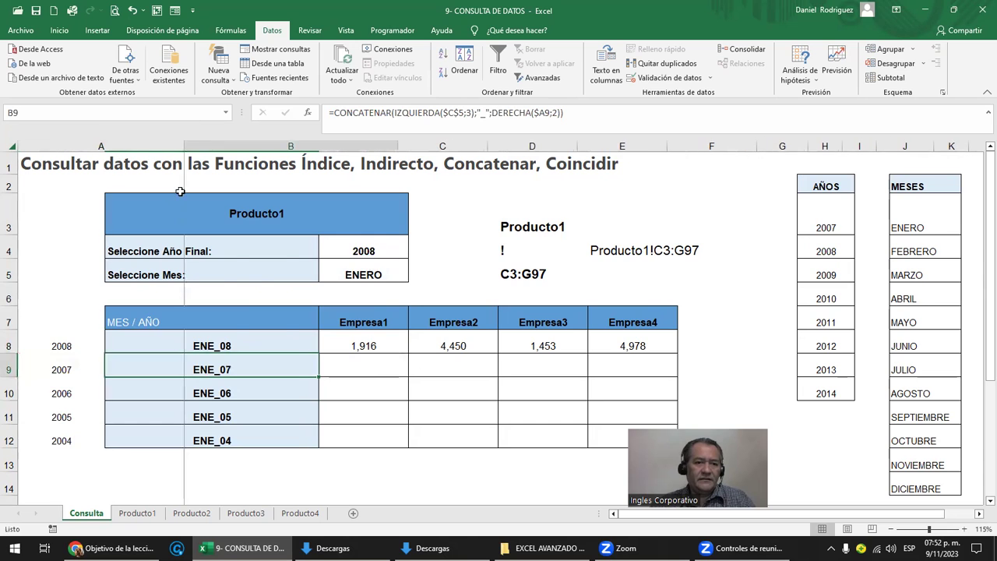
Step: Widen column A and recheck the ENE_07 and ENE_08 label formulas
drag(103, 141, 184, 141)
double_click(333, 369)
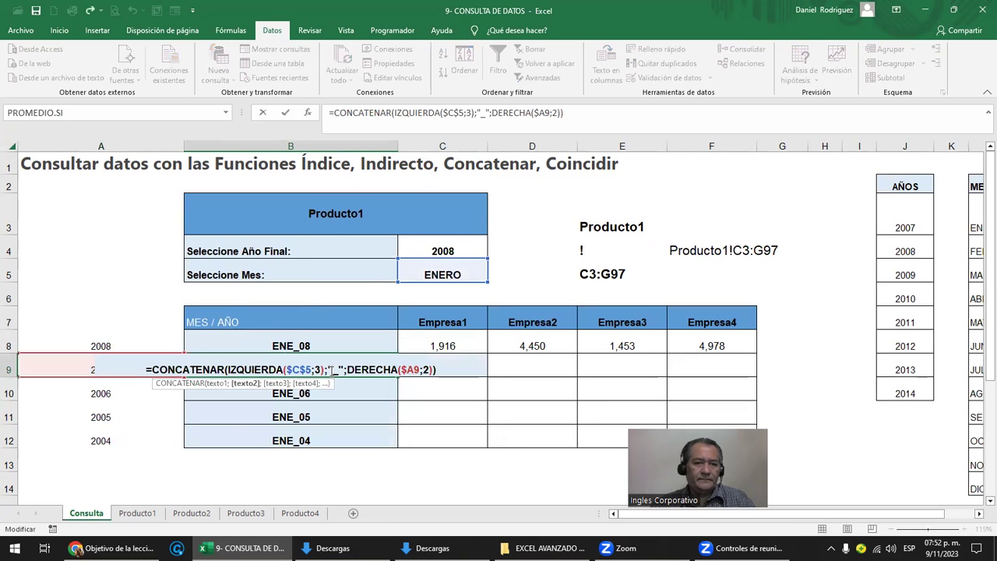
key(Escape)
click(312, 345)
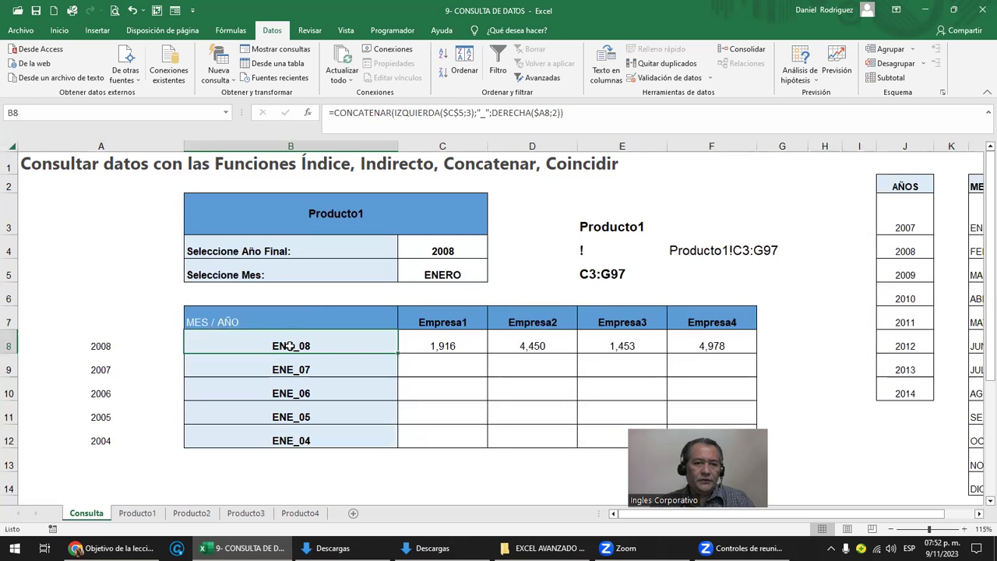
click(447, 274)
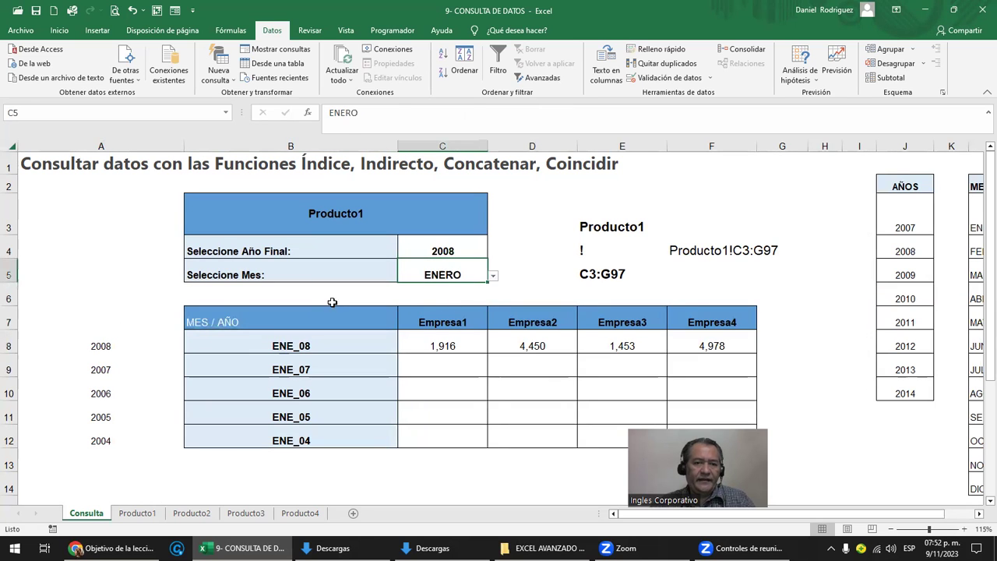
click(300, 347)
click(106, 346)
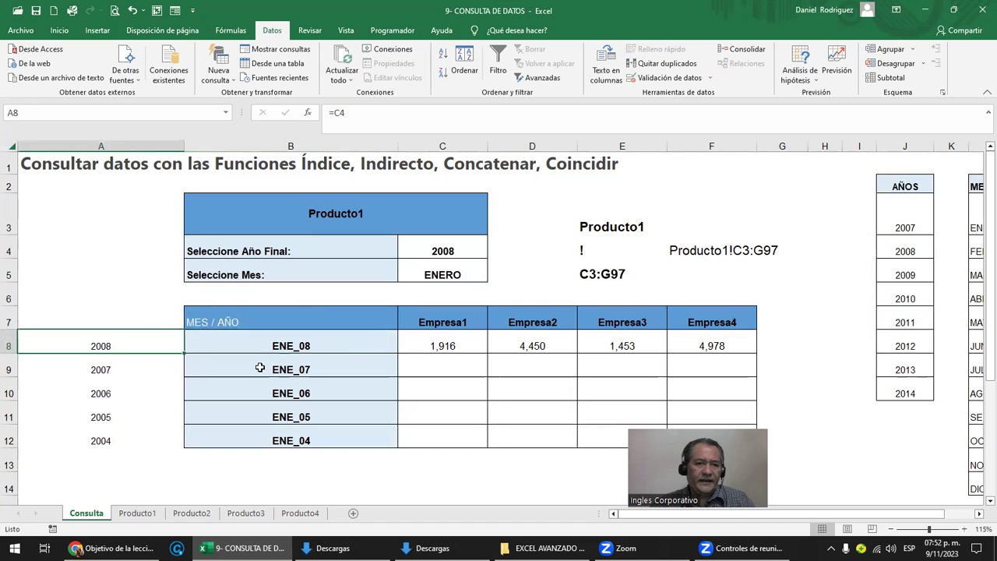
Step: Step through the ENE_07, ENE_06, ENE_05 and ENE_04 label formulas in turn
double_click(311, 368)
click(328, 391)
double_click(328, 391)
click(318, 417)
double_click(318, 421)
click(317, 440)
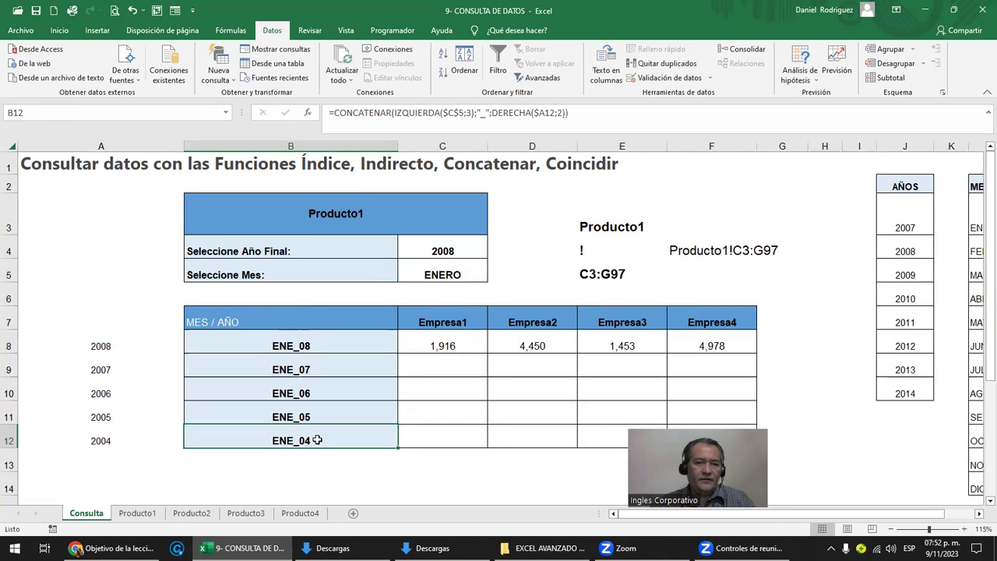
click(436, 343)
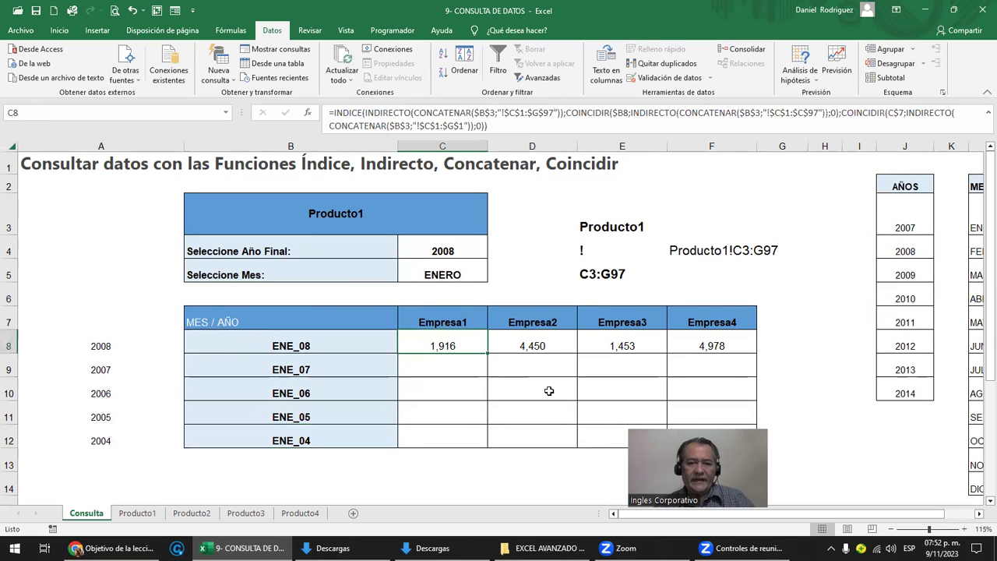
Step: Copy the C8:F8 lookup formulas into C9:F12 for all four companies
key(shift+Right)
key(shift+Right)
key(shift+Right)
key(ctrl+c)
key(Down)
key(shift+Right)
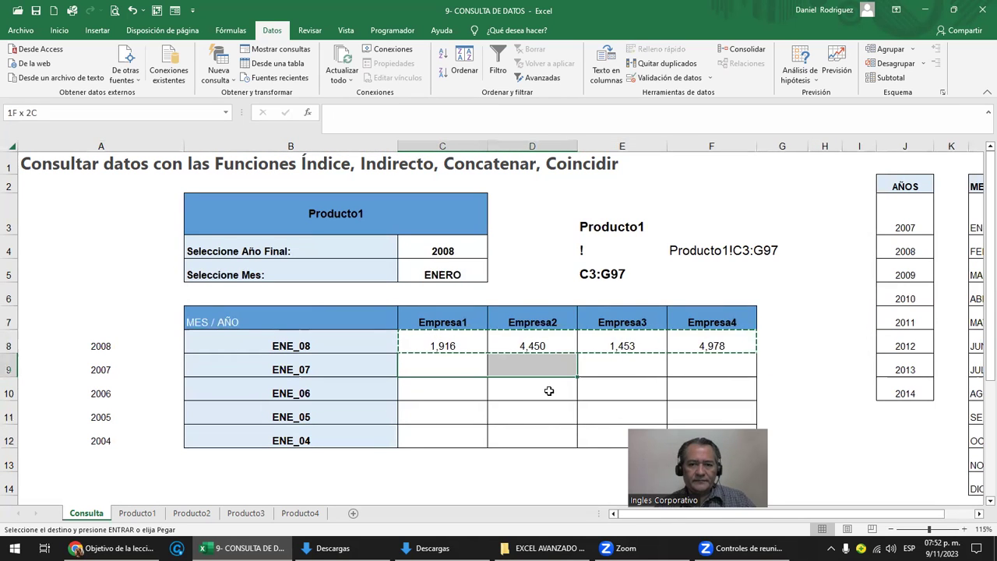
key(shift+Right)
key(shift+Right)
key(shift+Down)
key(shift+Down)
key(shift+Down)
key(ctrl+v)
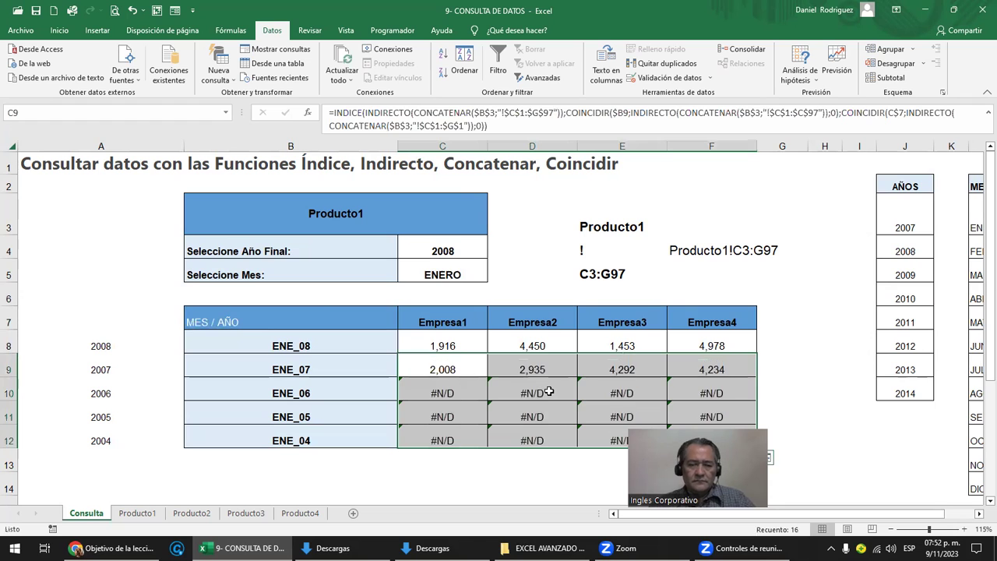
Step: Set the final year in C4 to 2014 so the #N/D rows fill with figures
drag(451, 404, 619, 442)
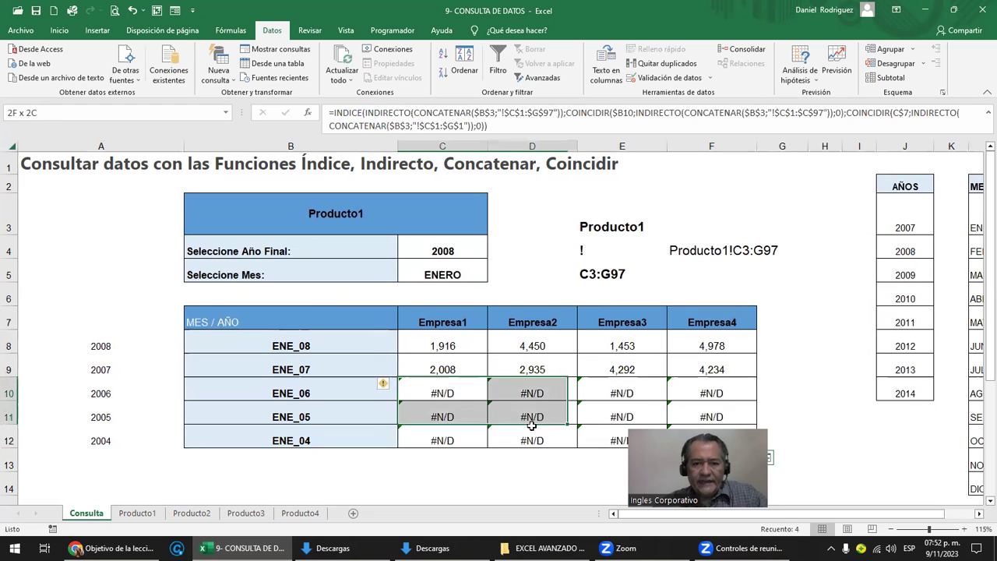
click(107, 423)
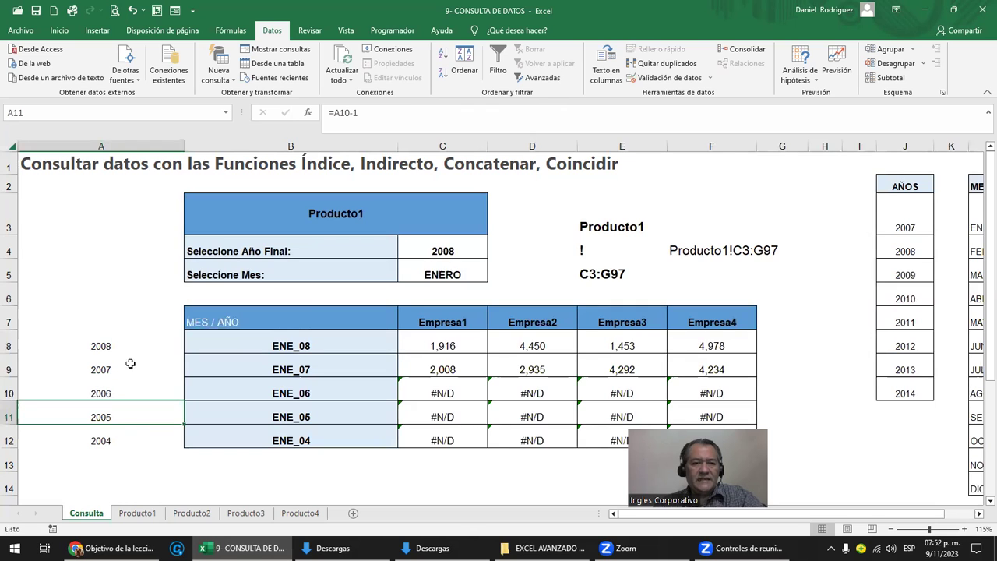
click(454, 245)
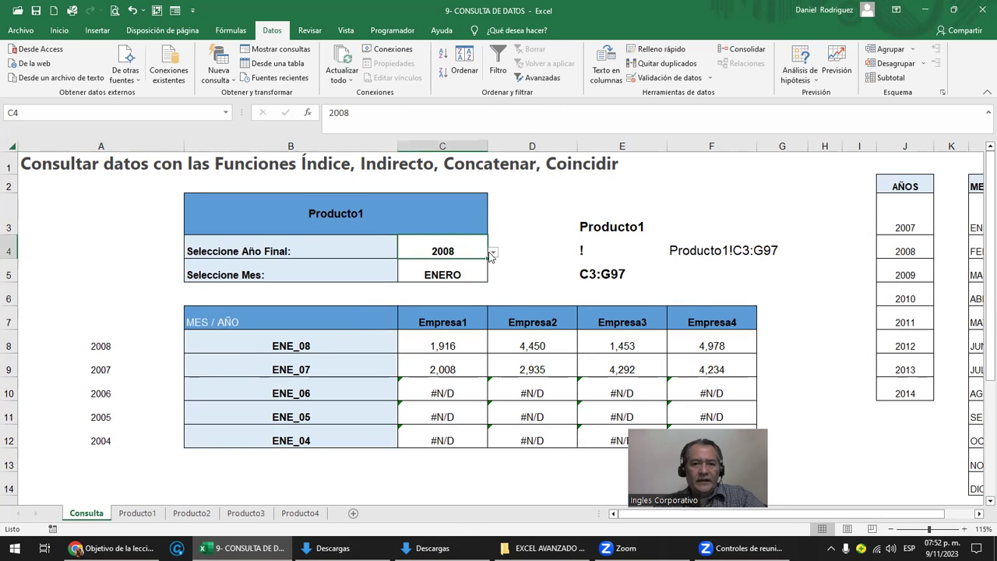
click(493, 254)
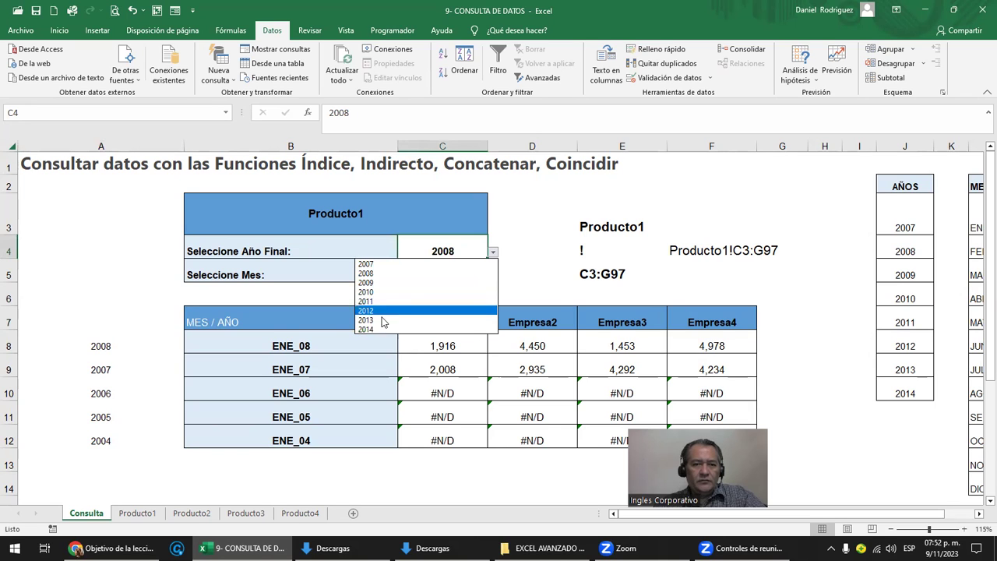
click(379, 331)
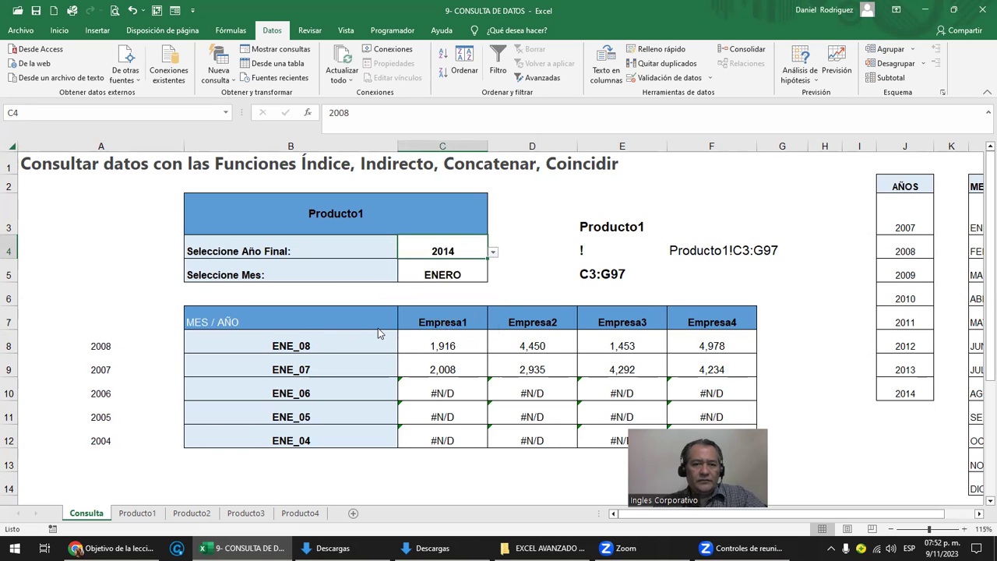
Step: Check that the earlier-year formulas and the ENE_13 label follow from 2014
click(109, 359)
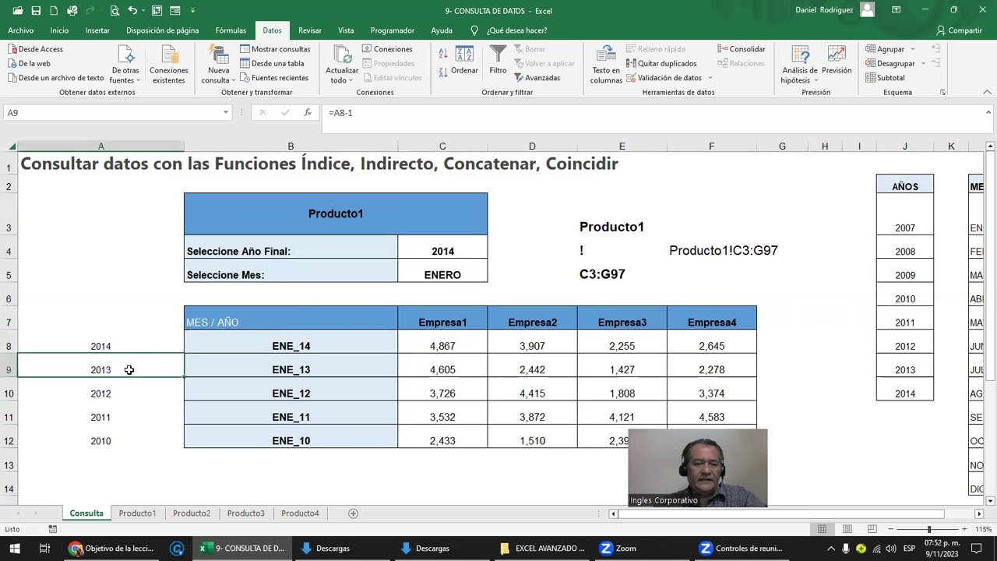
click(120, 355)
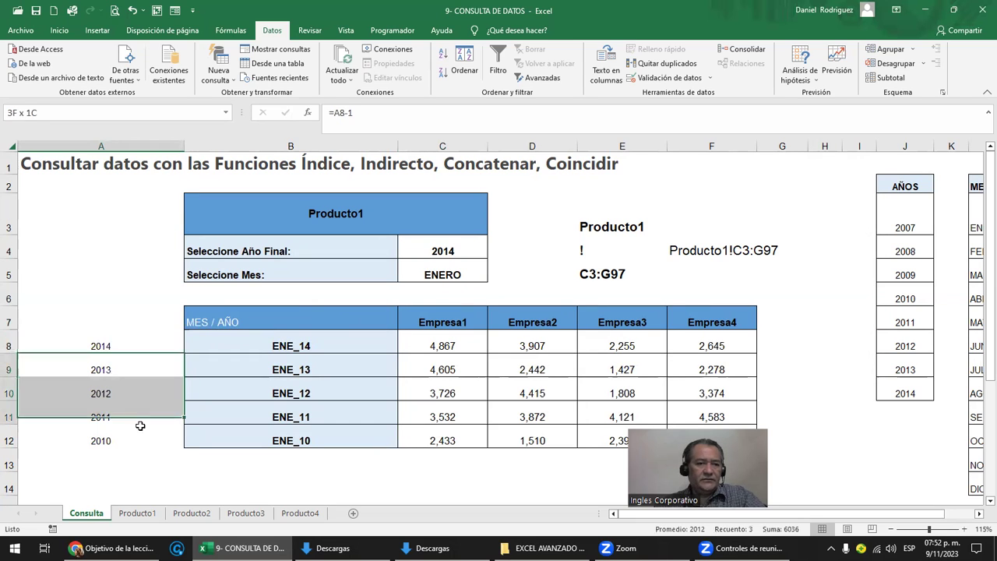
drag(122, 367, 137, 438)
click(318, 376)
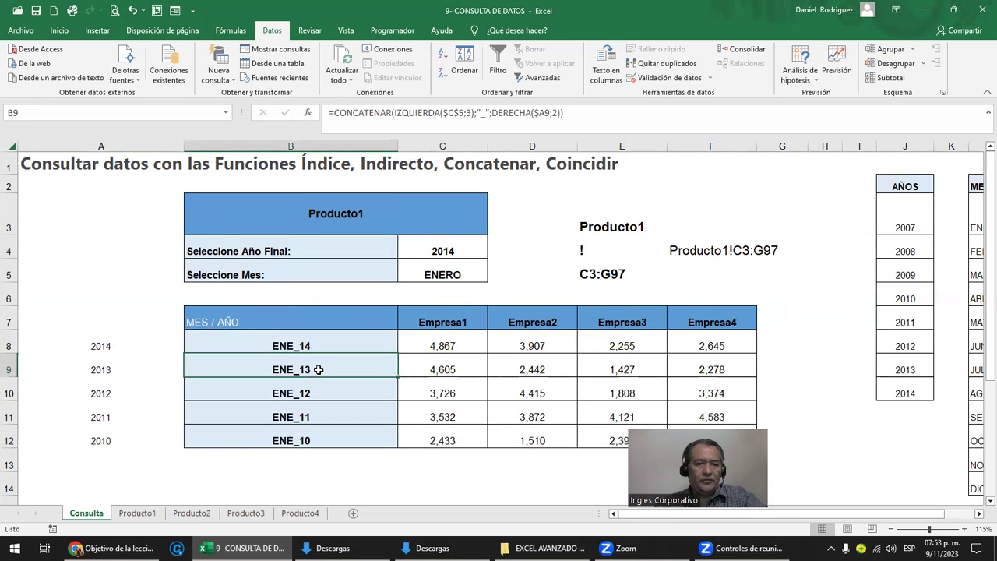
double_click(317, 376)
key(Escape)
Step: Inspect the ENE_14 row's label formula and Empresa1 lookup formula
drag(449, 343, 711, 346)
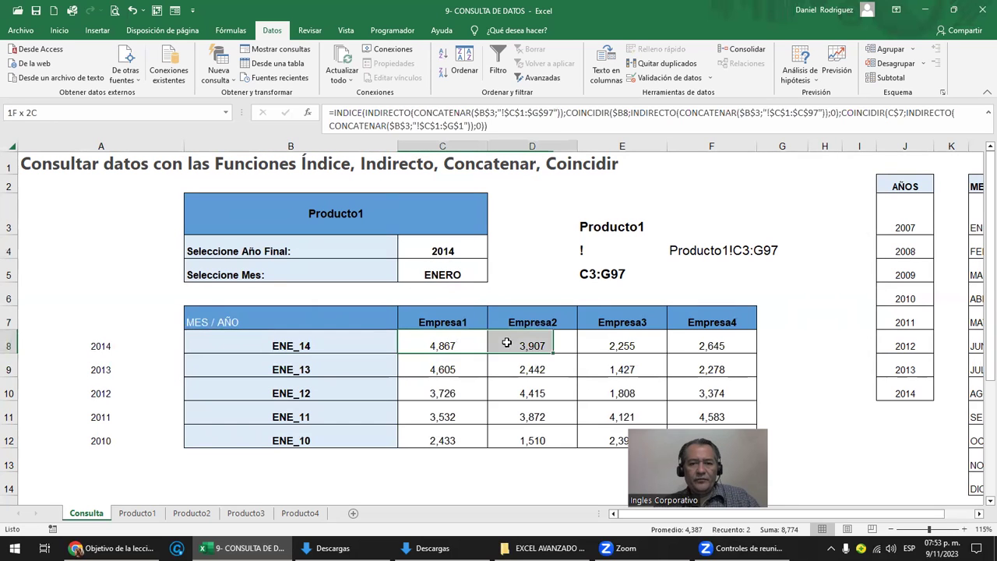
click(309, 349)
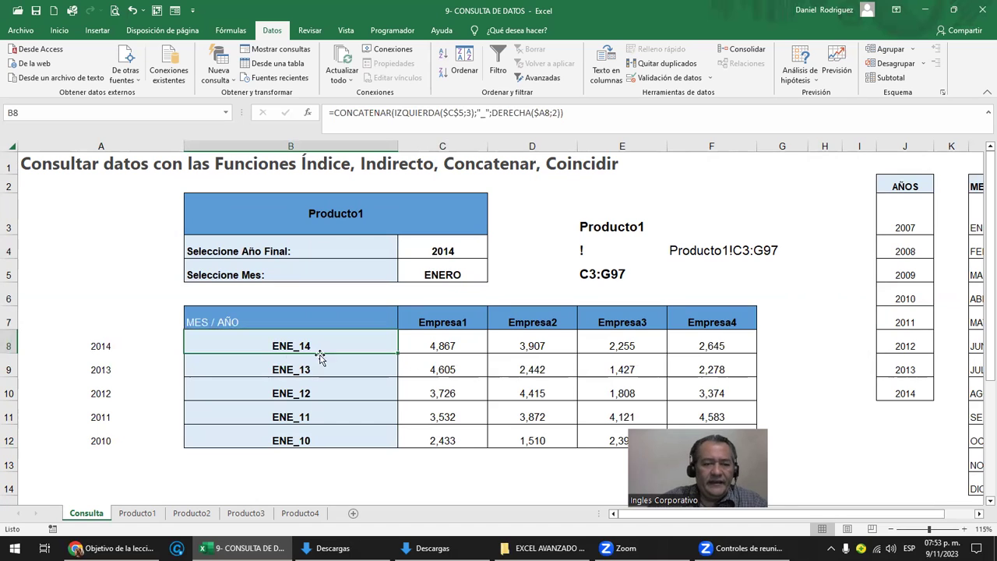
click(434, 343)
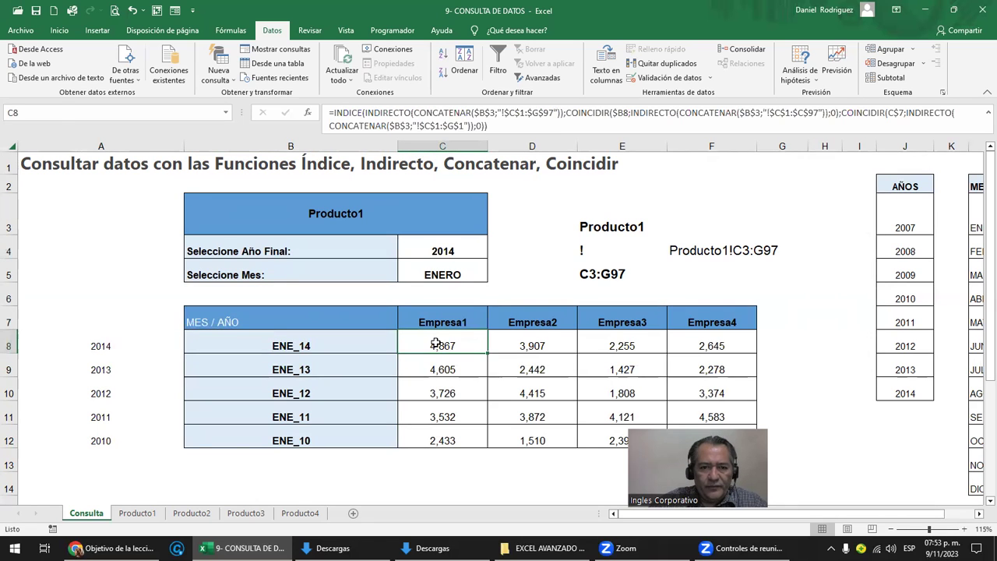
double_click(436, 343)
key(Escape)
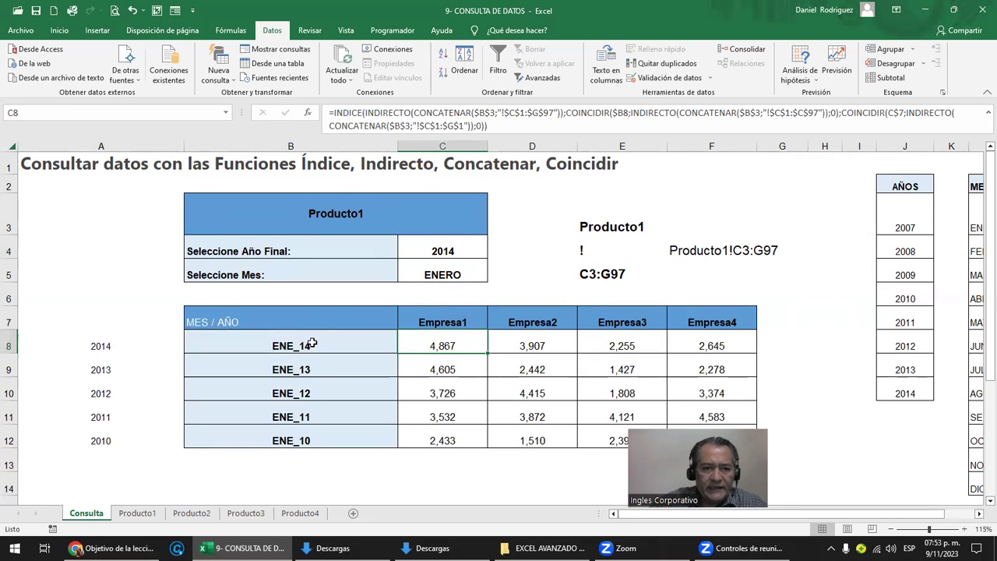
click(311, 343)
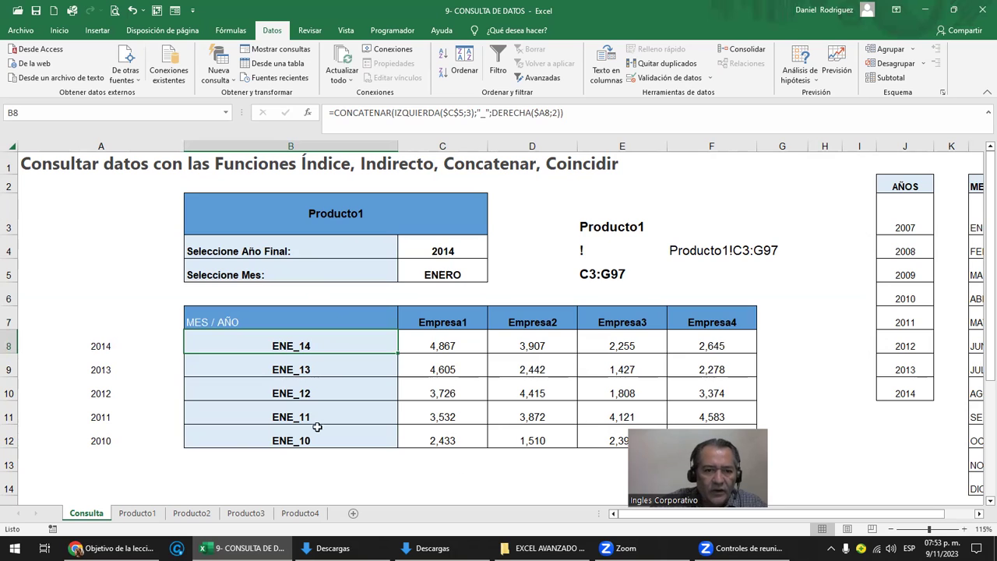
click(139, 516)
click(248, 150)
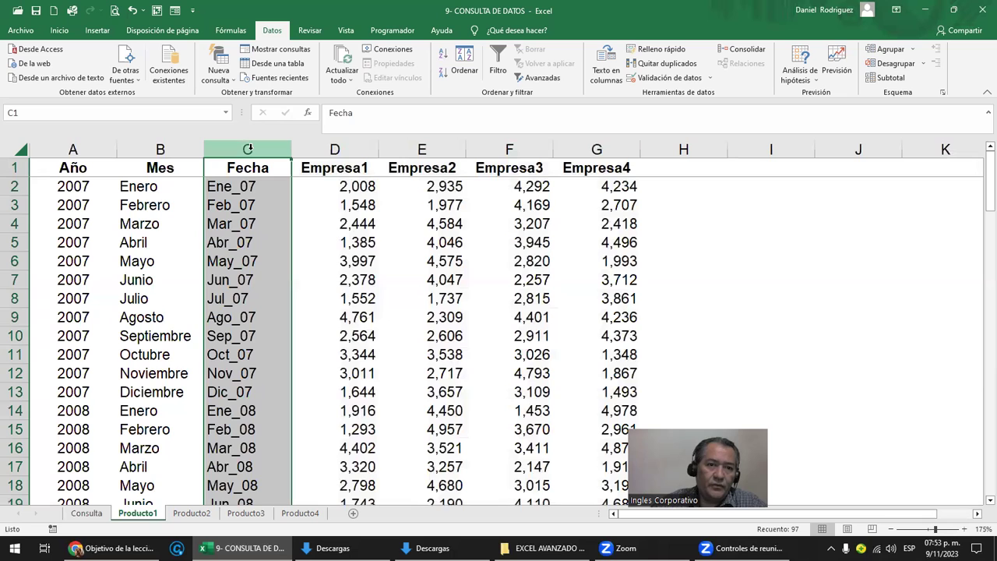
click(340, 149)
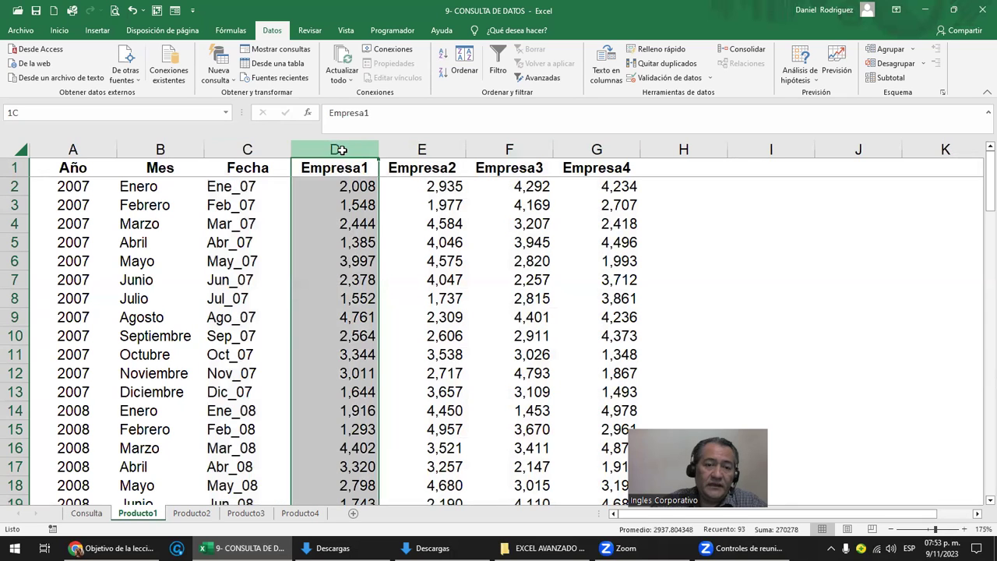
drag(340, 149, 571, 147)
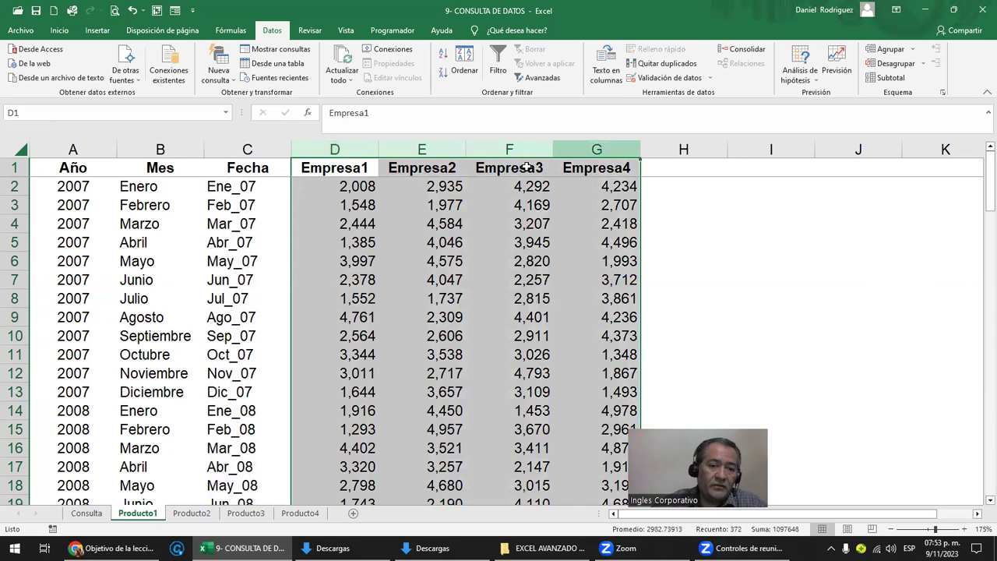
click(86, 513)
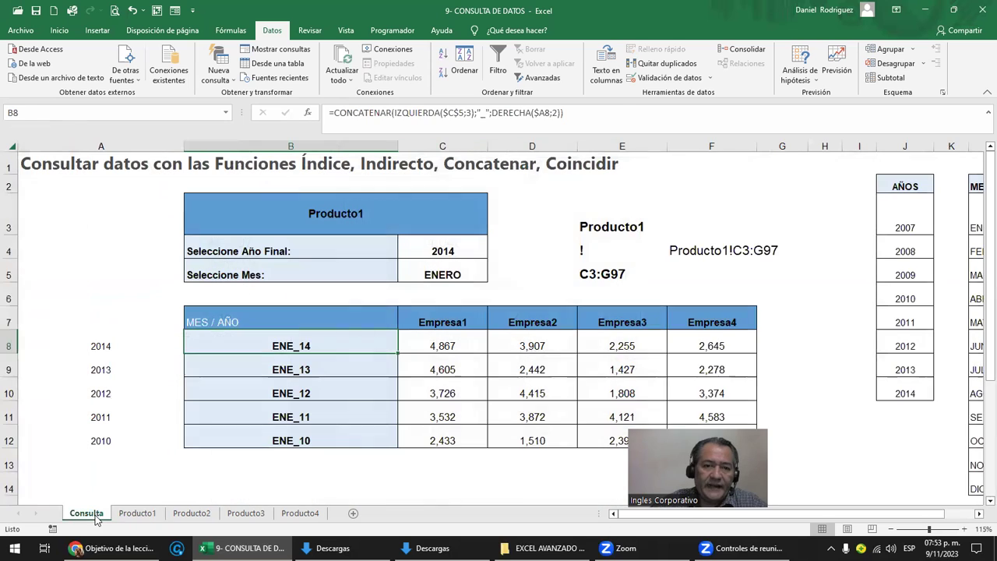
Step: Narrow column A, delete the helper text cells, and push the year and month lists out of view
double_click(439, 347)
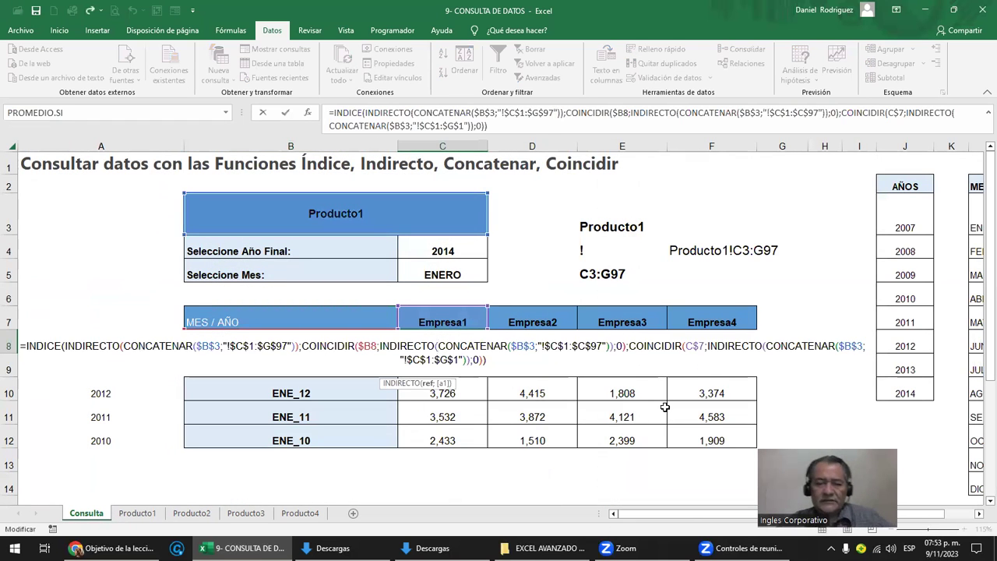
key(Escape)
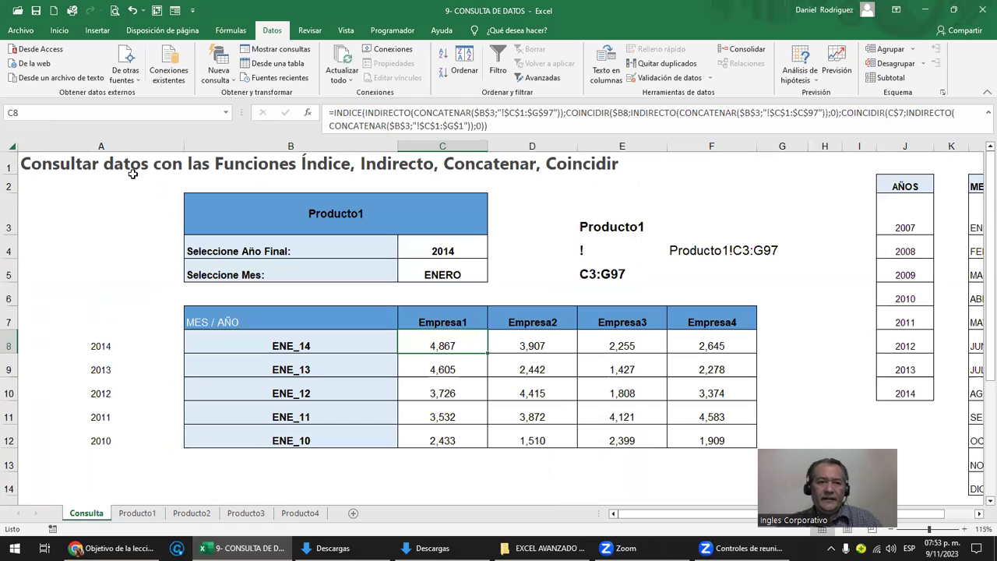
drag(187, 148, 94, 148)
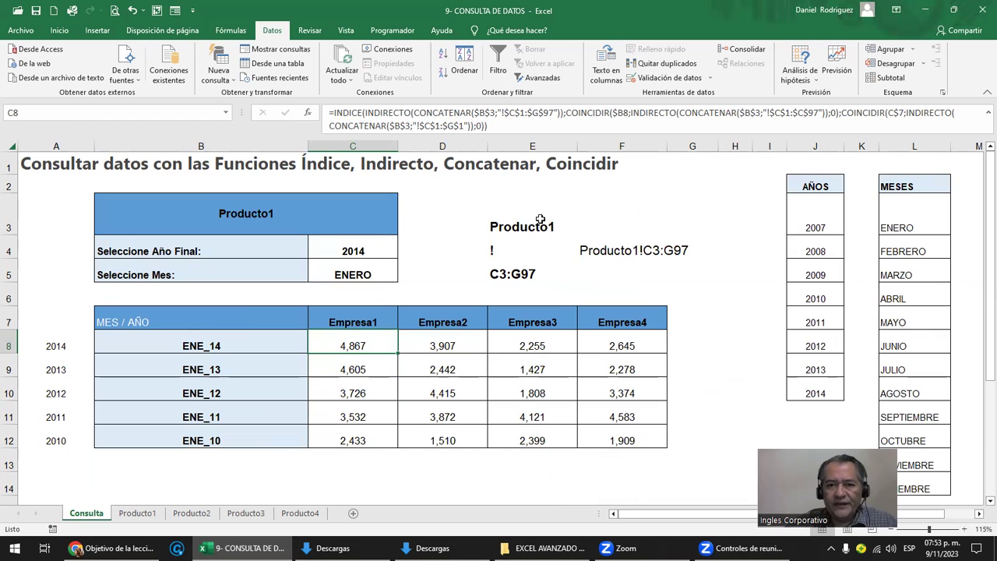
drag(517, 222, 678, 282)
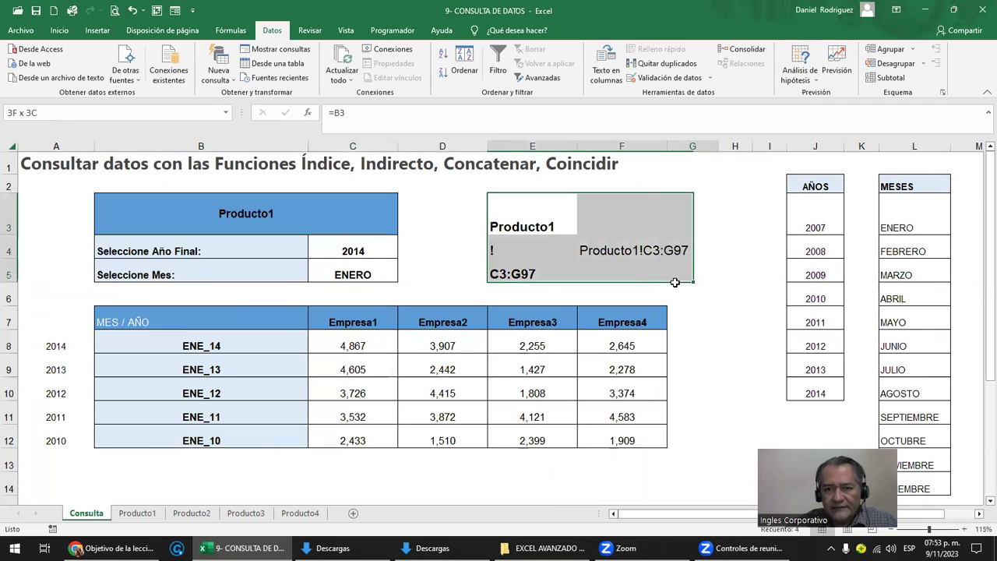
key(Delete)
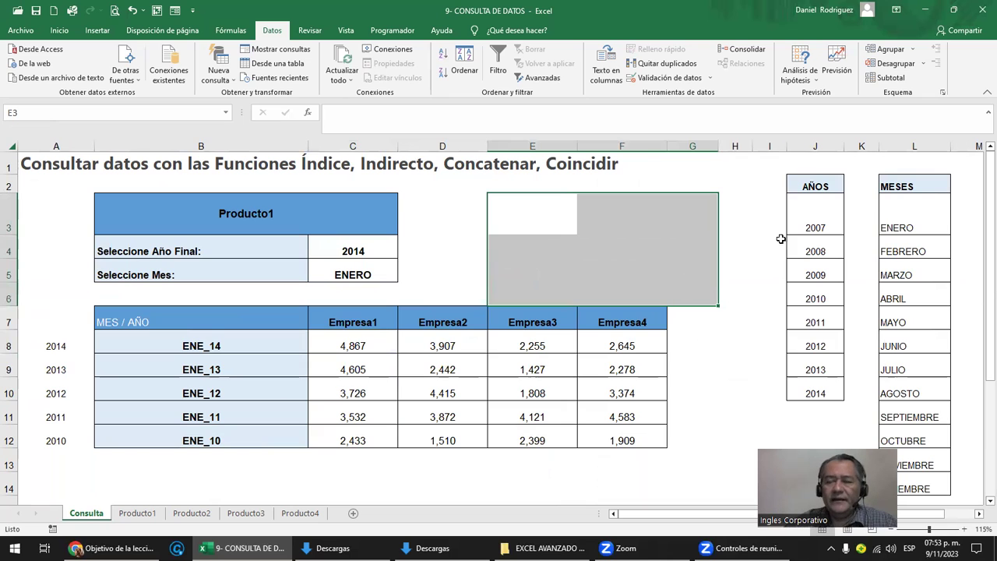
click(806, 142)
drag(752, 145, 903, 149)
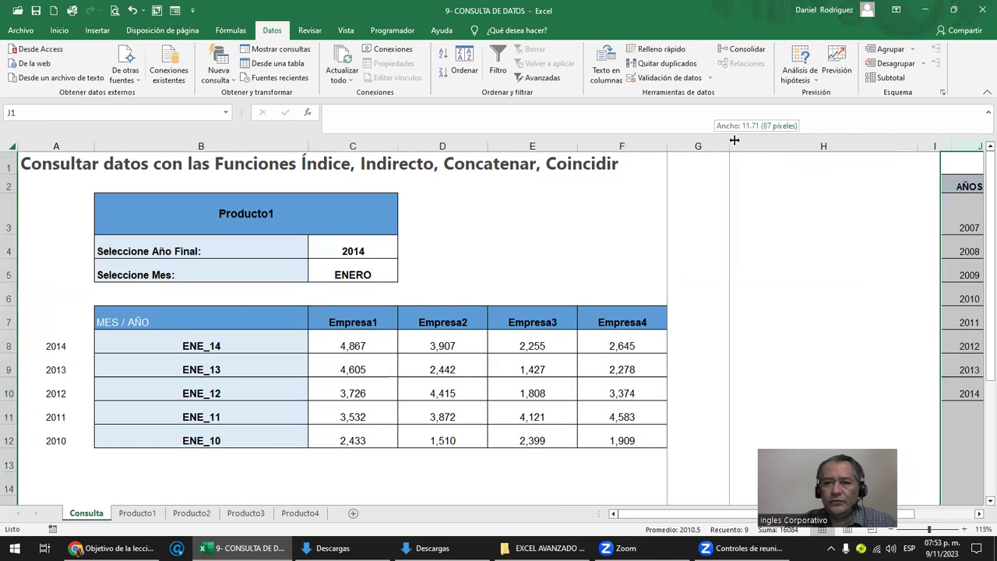
drag(718, 145, 822, 145)
click(595, 245)
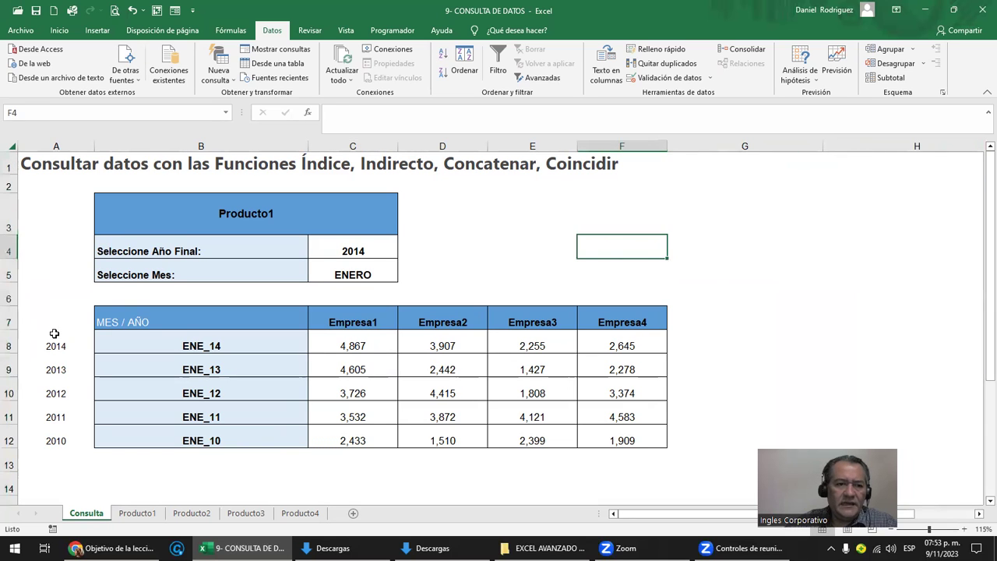
Step: Colour the helper years in A8:A12 white using Font Color
drag(54, 346, 62, 441)
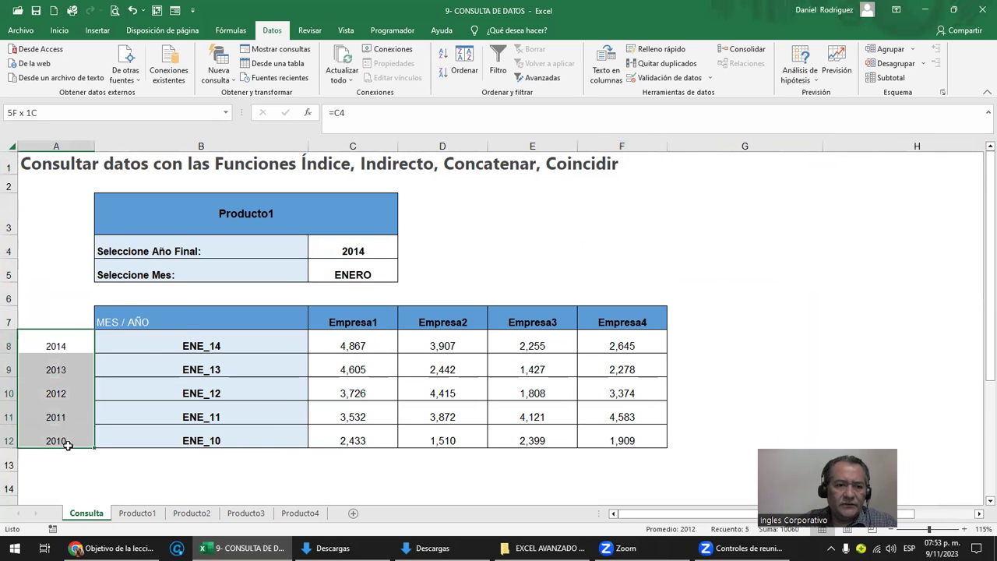
click(60, 30)
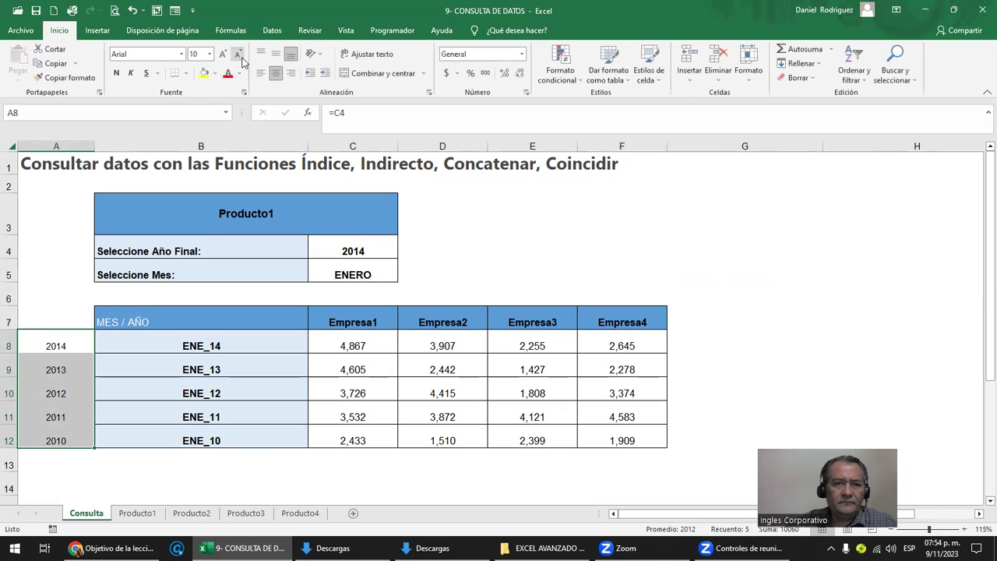
click(239, 73)
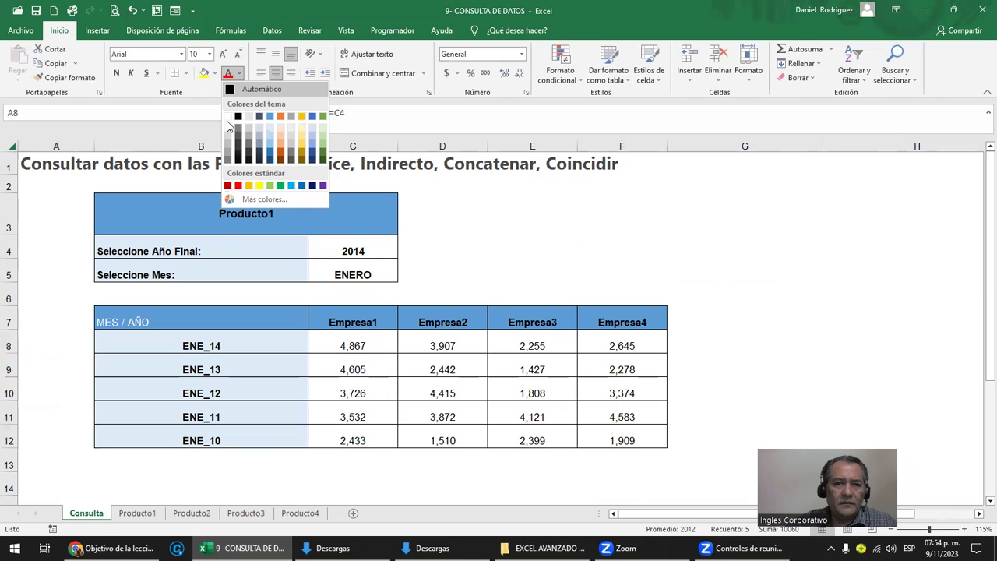
click(514, 260)
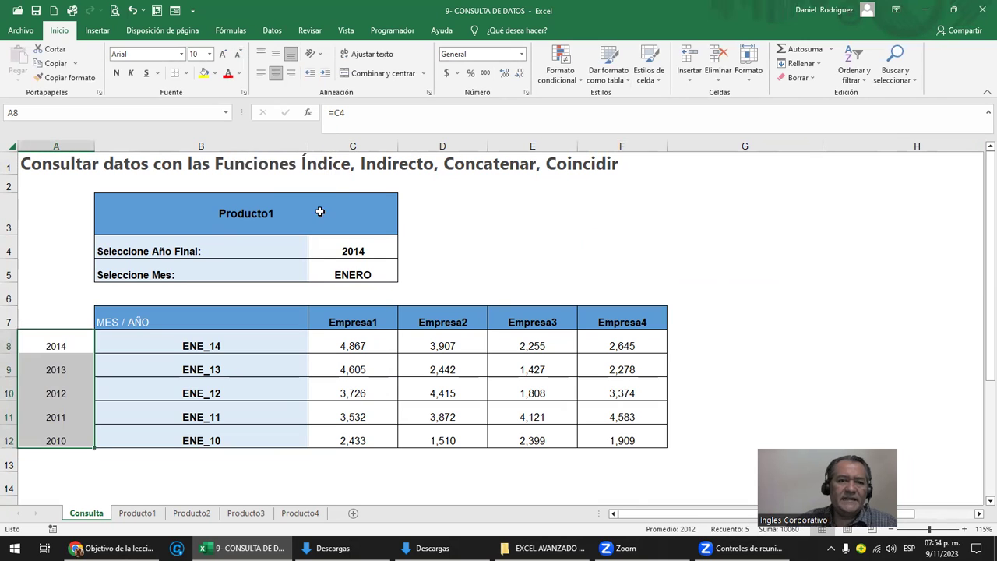
click(238, 73)
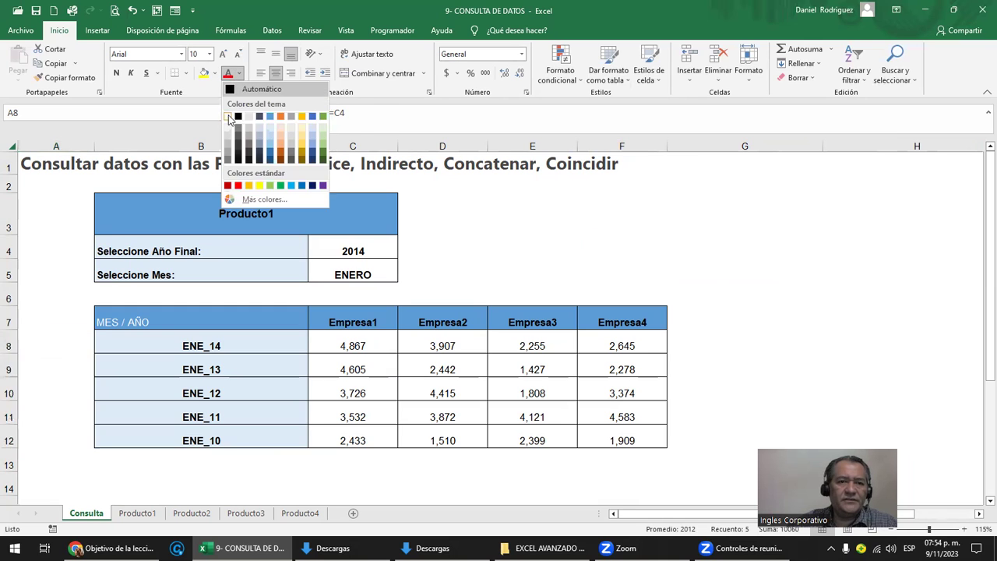
click(229, 118)
click(501, 233)
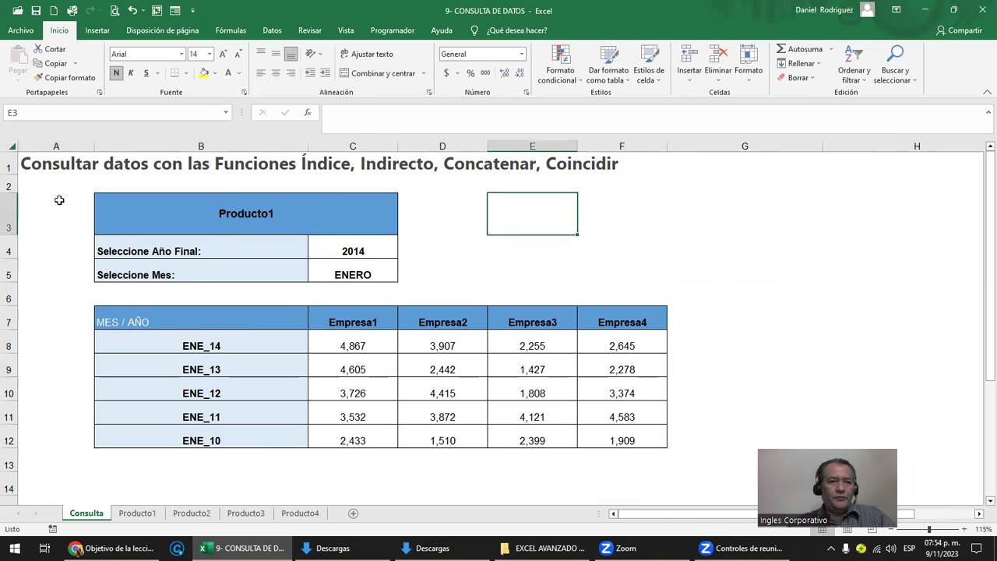
click(47, 146)
Step: Choose Producto2 in the B3 dropdown and 2010 in the C4 dropdown
click(58, 328)
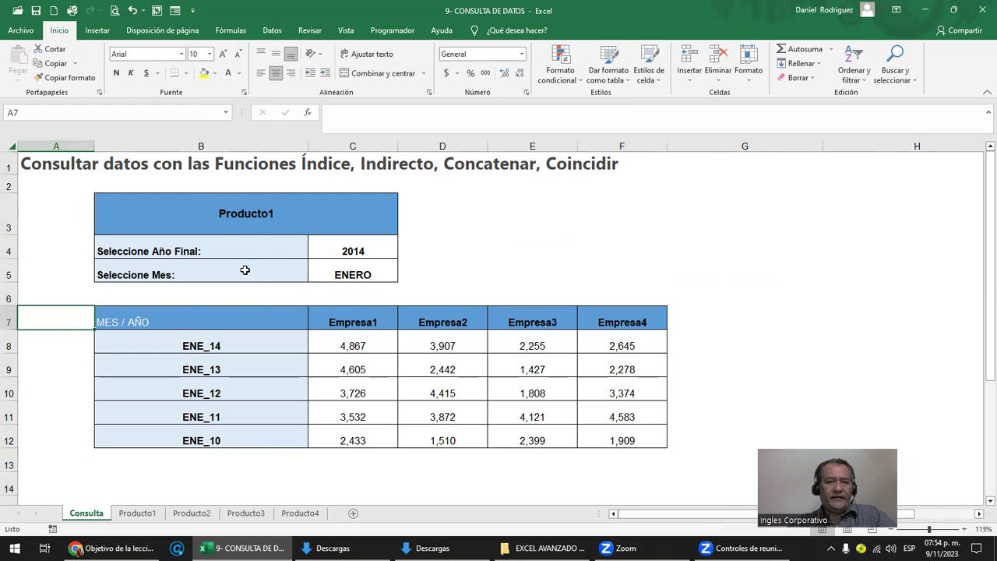
click(258, 216)
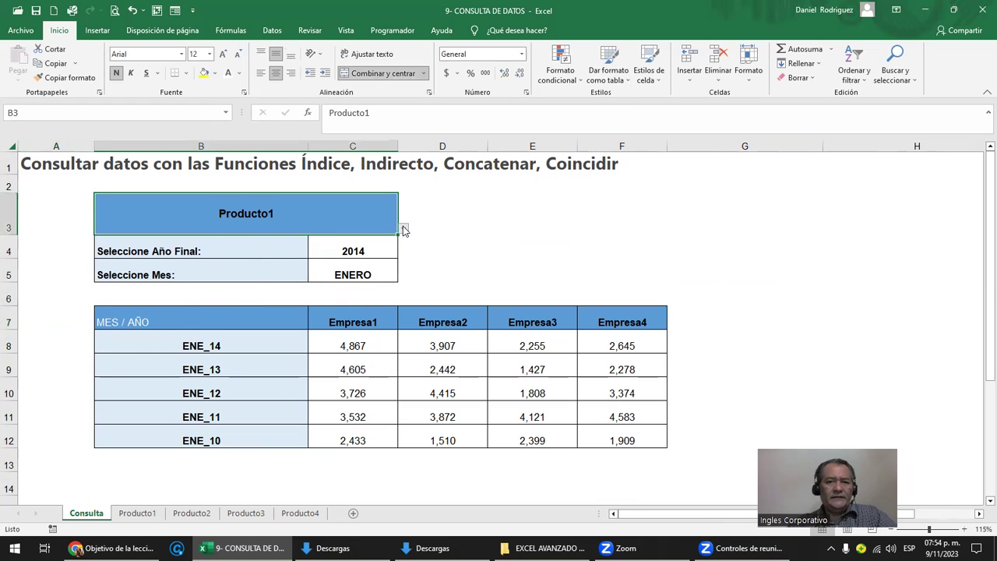
click(403, 229)
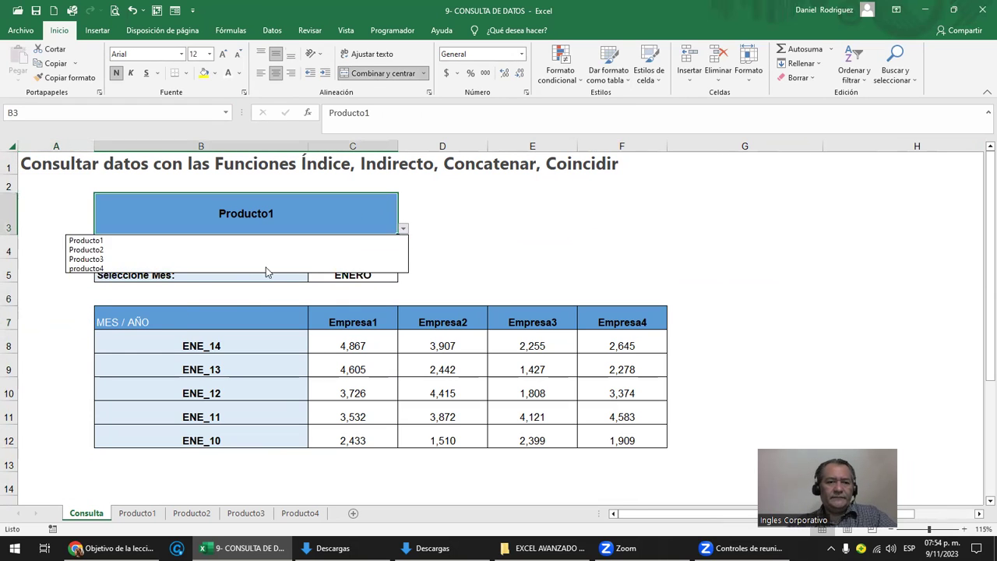
click(97, 251)
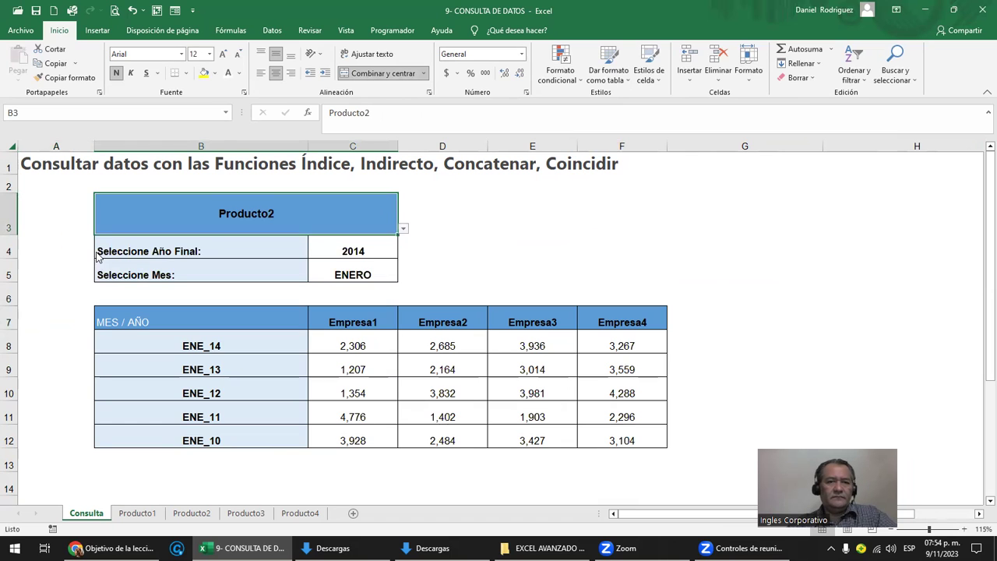
click(366, 253)
click(403, 255)
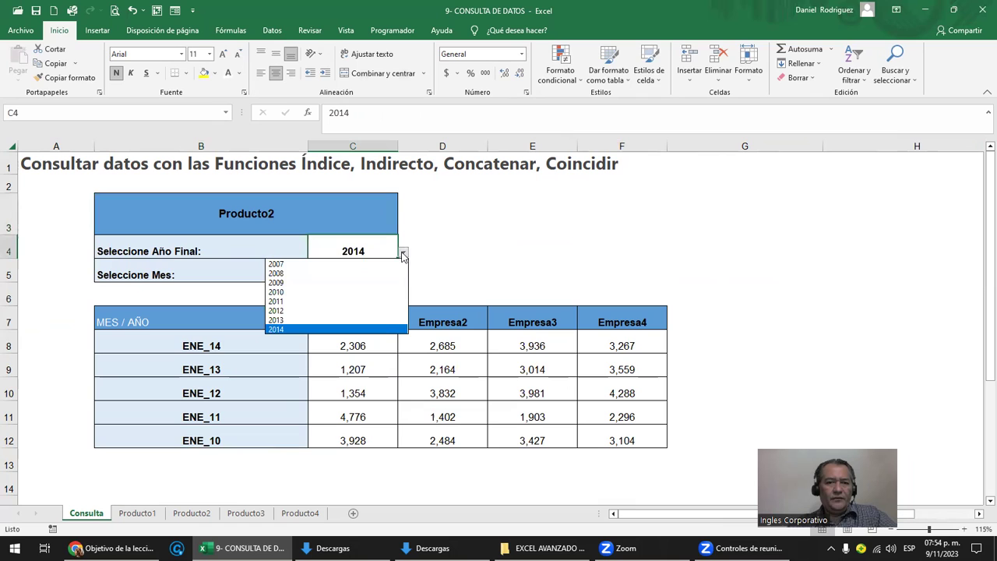
click(312, 285)
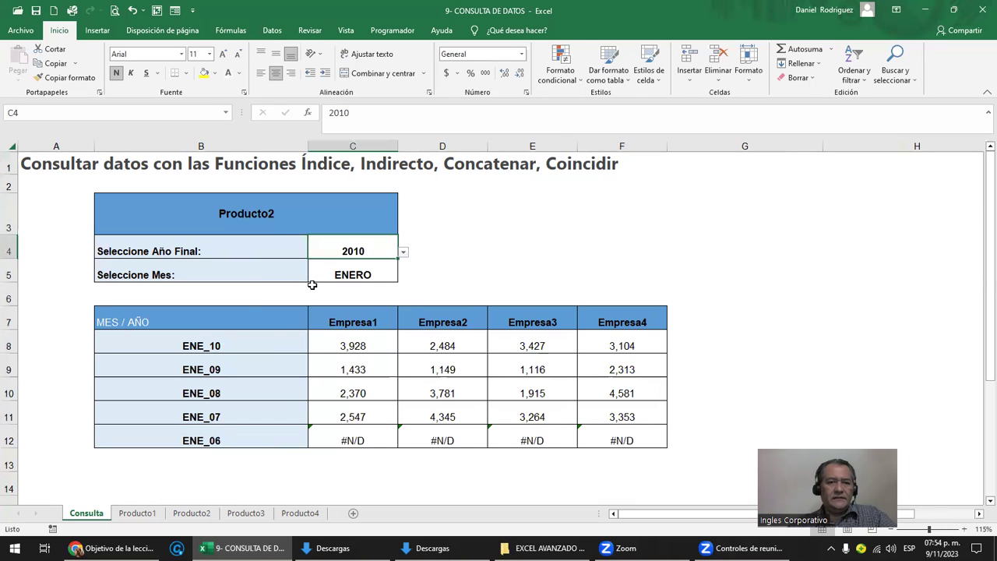
Step: Select the ENE_10 to ENE_06 labels in B8:B12, then switch to the Producto2 sheet
click(222, 339)
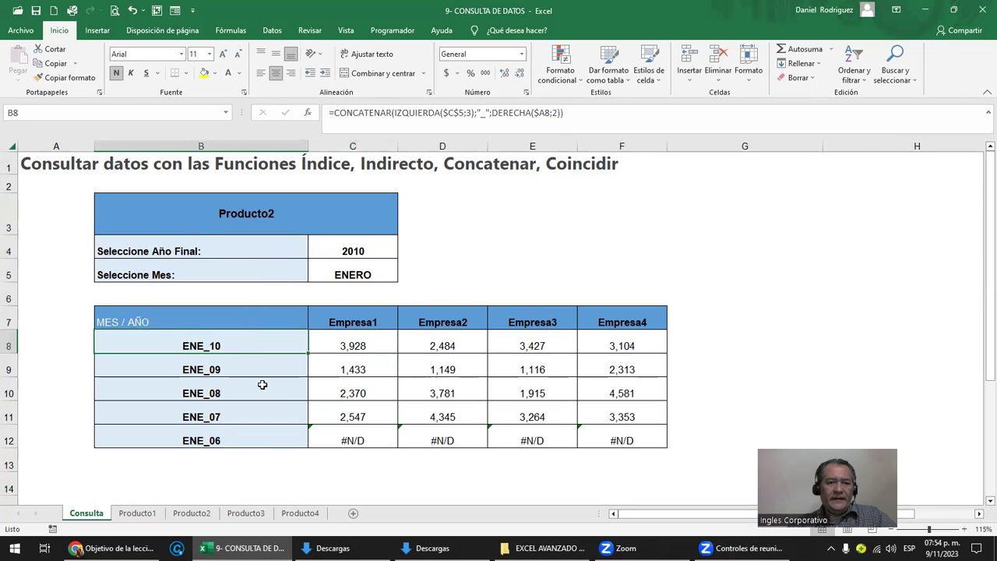
key(shift+Down)
key(shift+Down)
key(shift+Down)
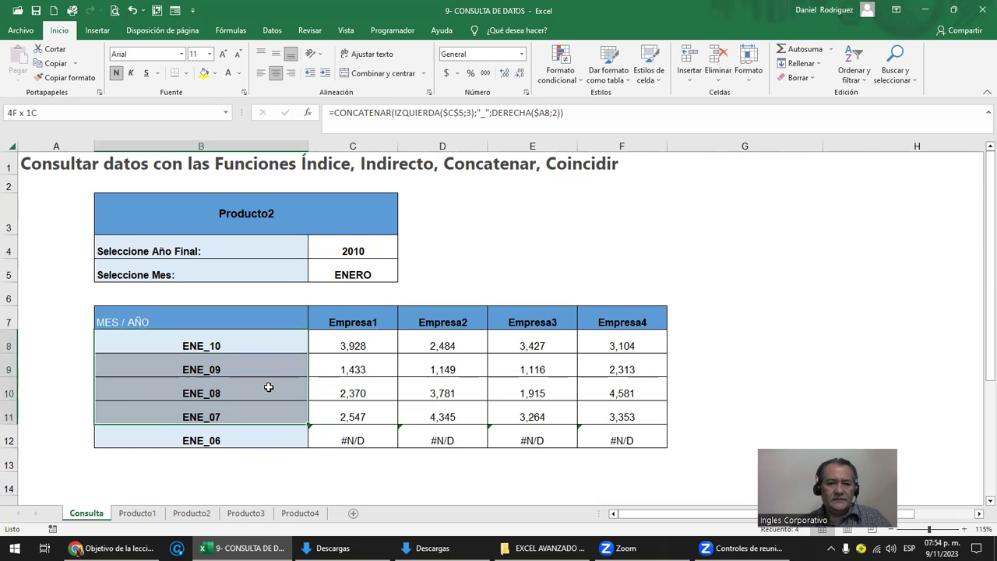
key(shift+Down)
key(Down)
key(Down)
key(Down)
key(Down)
key(Up)
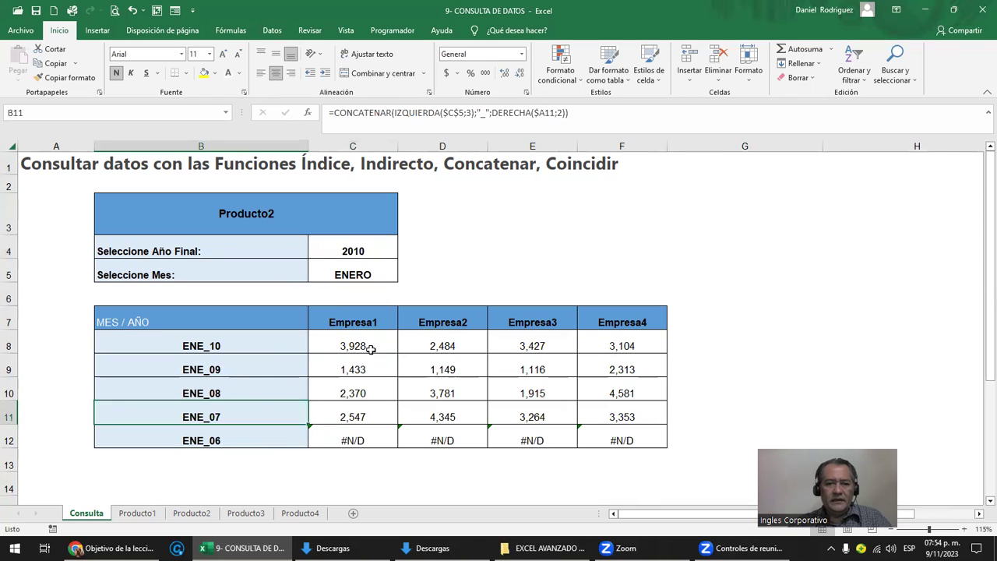
drag(226, 344, 241, 435)
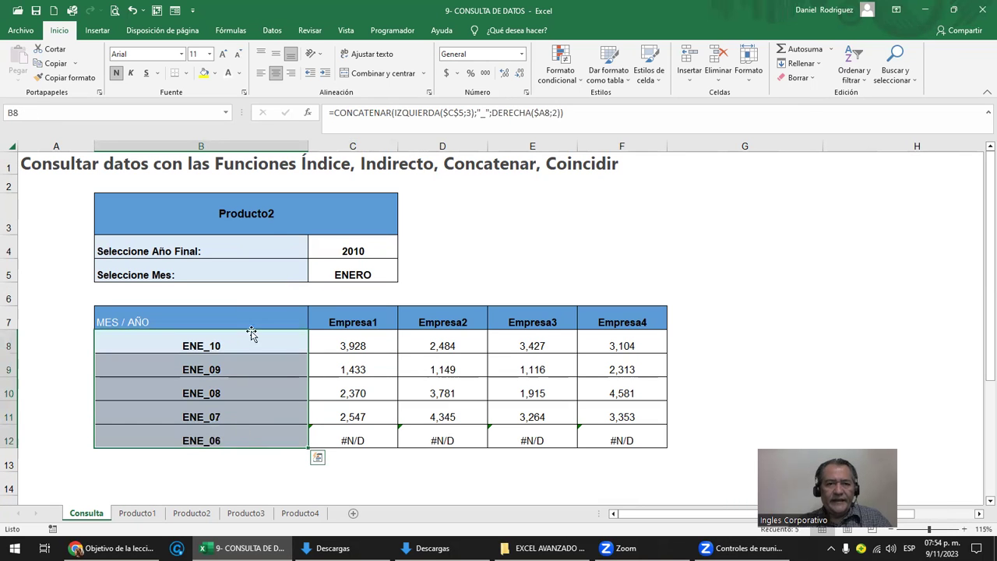
click(195, 513)
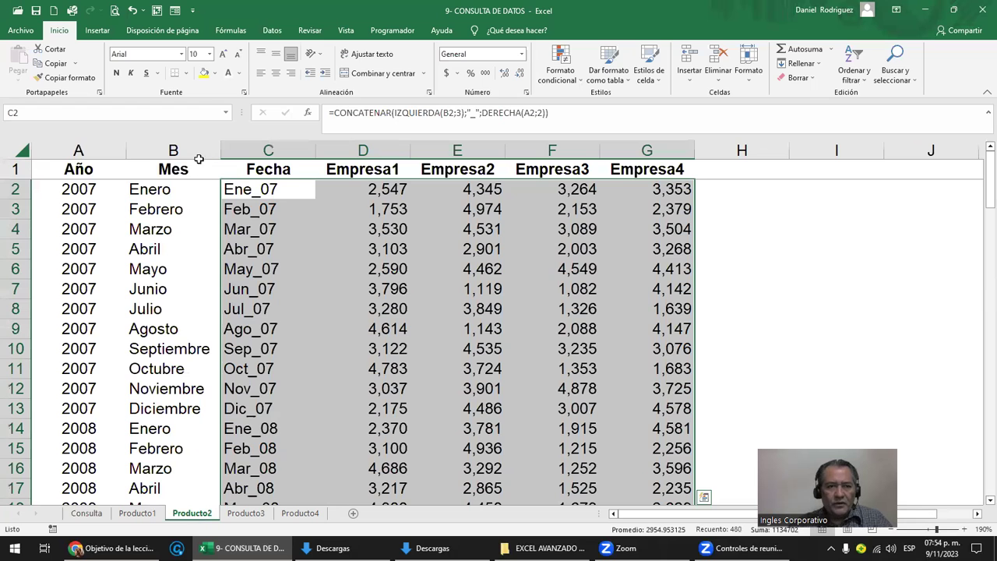
Step: On Producto2, confirm the C2 Fecha keys start at Ene_07, then return to Consulta
click(268, 148)
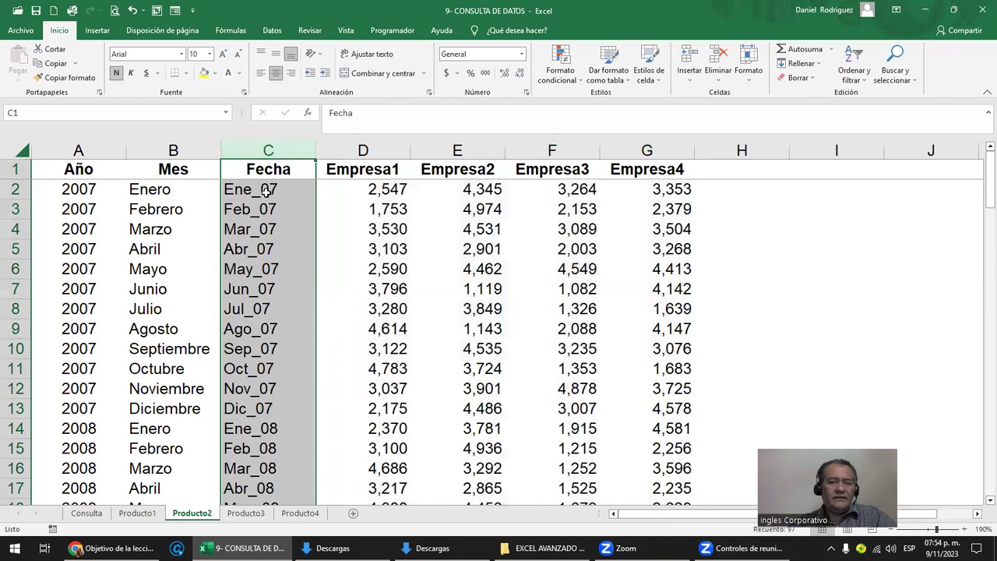
click(266, 191)
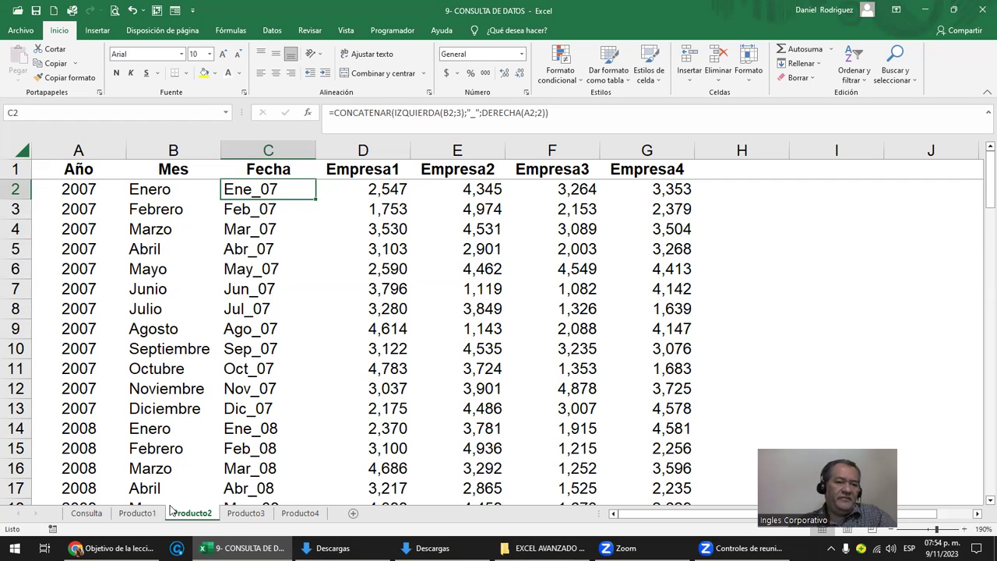
click(87, 514)
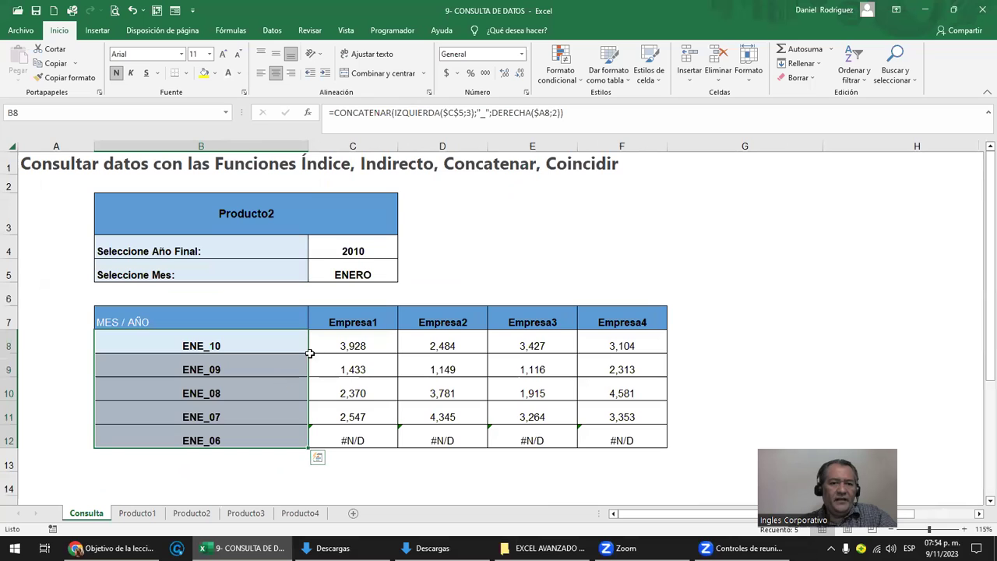
click(222, 352)
click(342, 345)
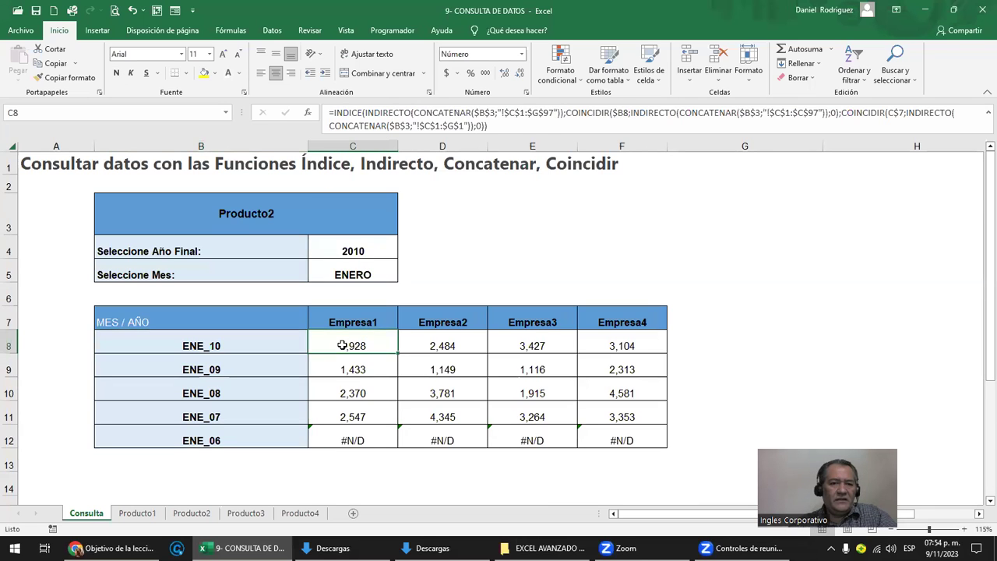
click(226, 346)
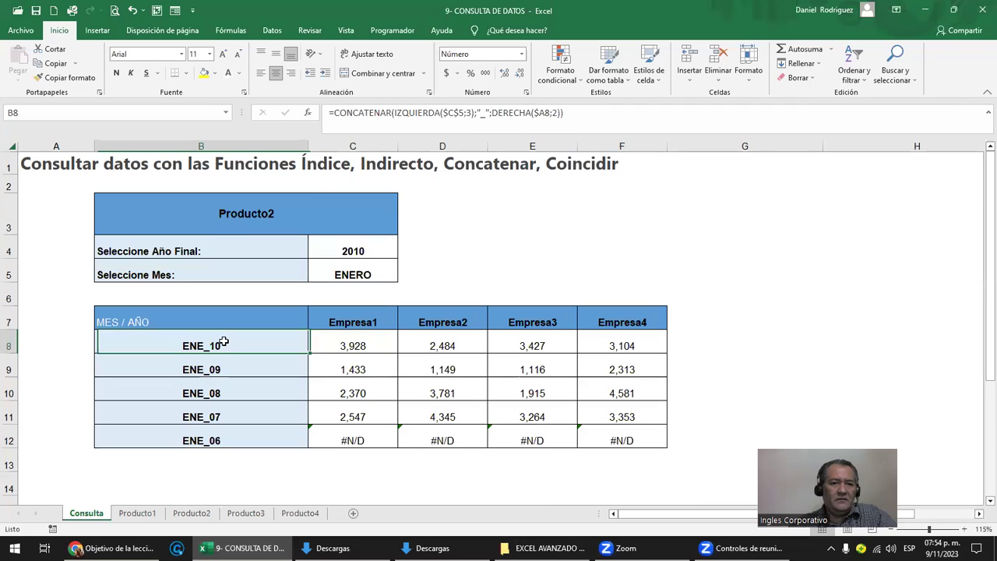
click(362, 344)
click(359, 321)
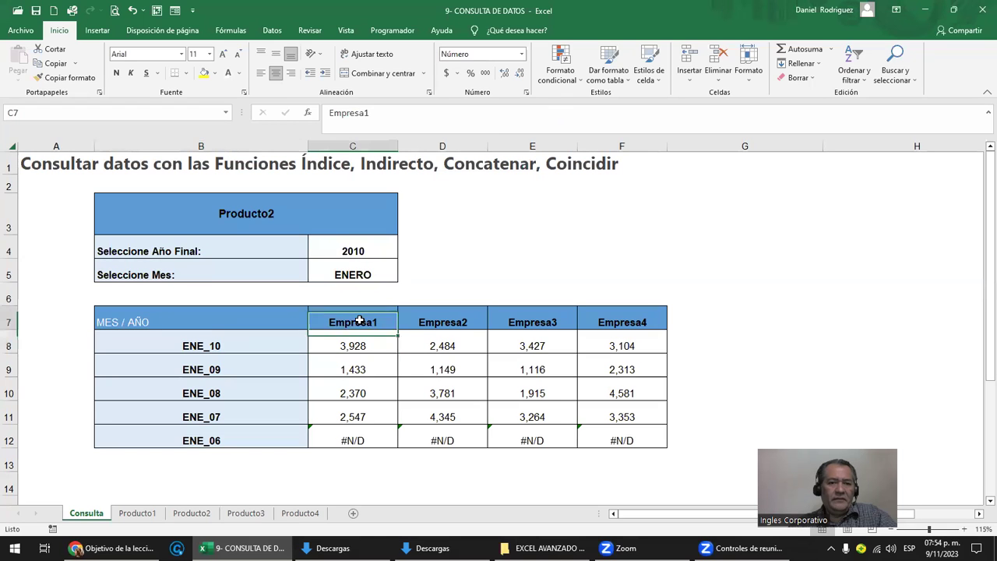
click(434, 321)
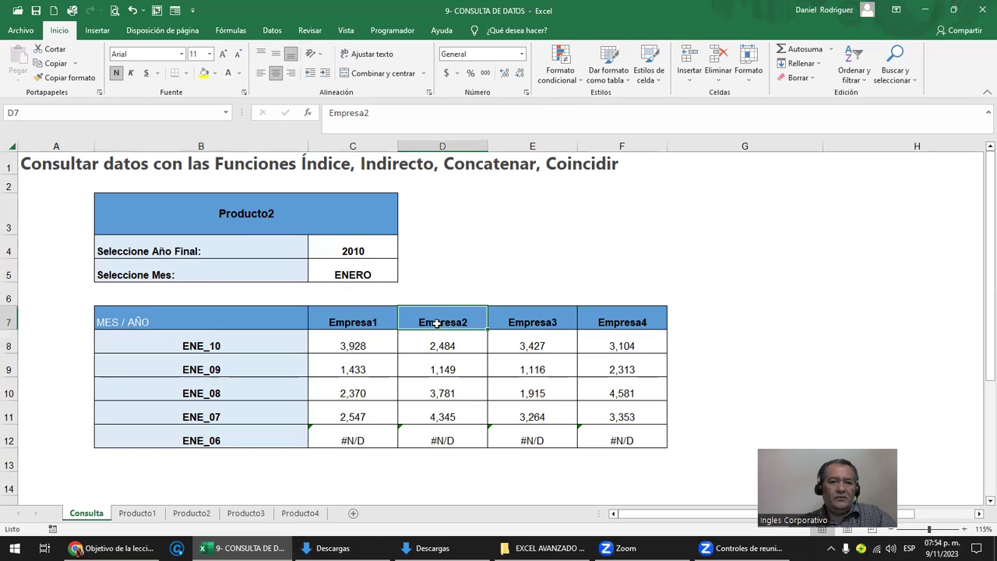
click(514, 318)
click(618, 313)
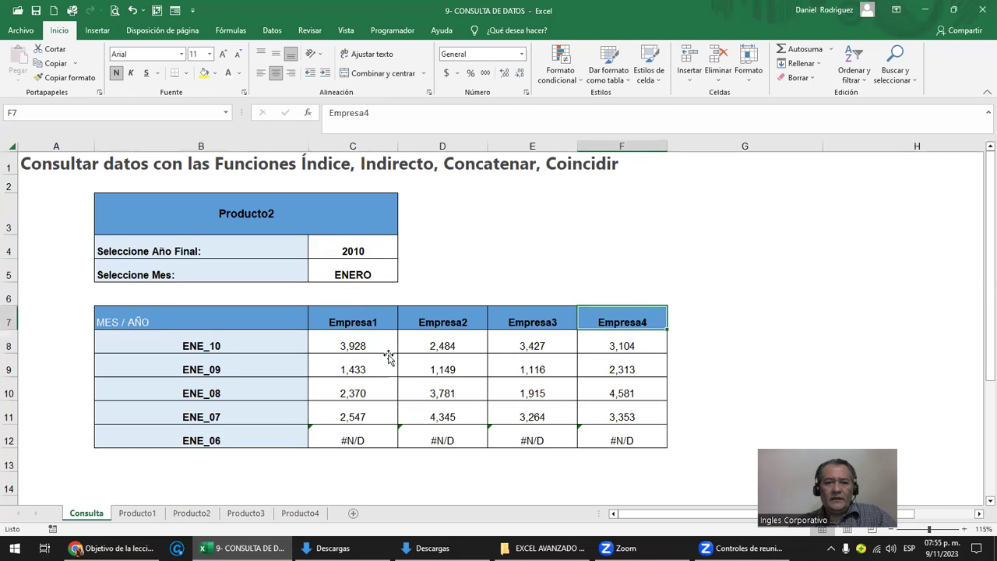
click(366, 364)
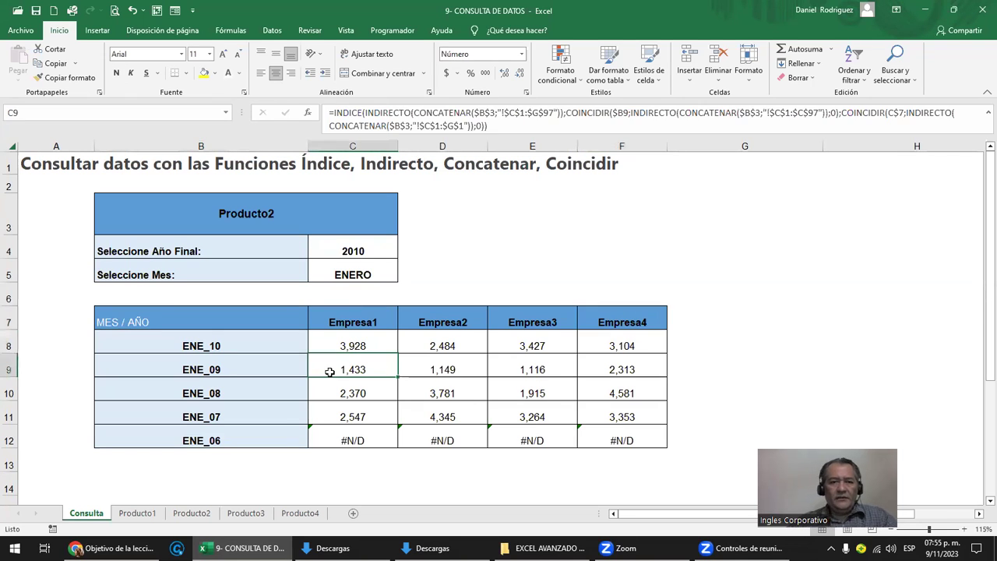
click(215, 348)
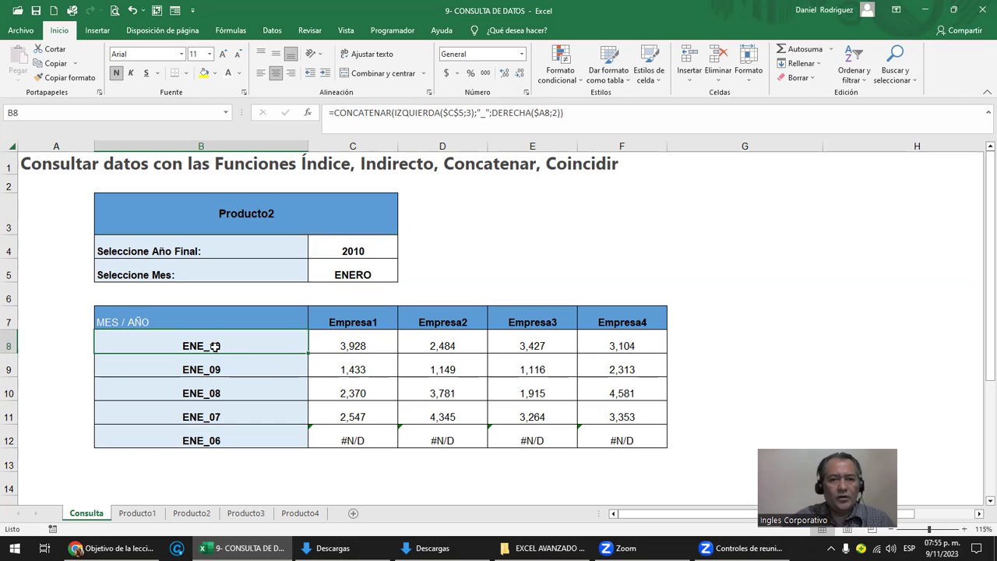
drag(358, 250, 364, 275)
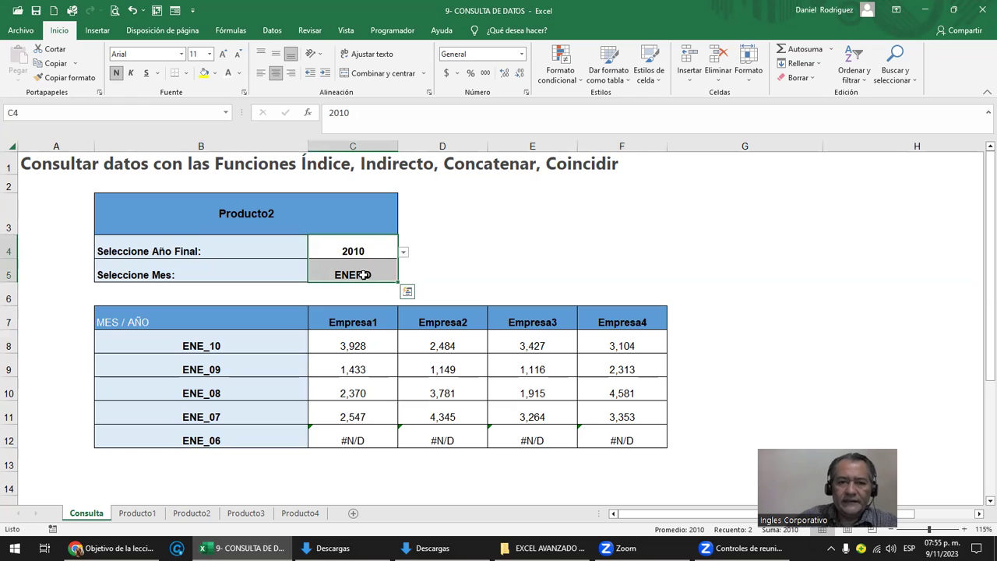
click(343, 249)
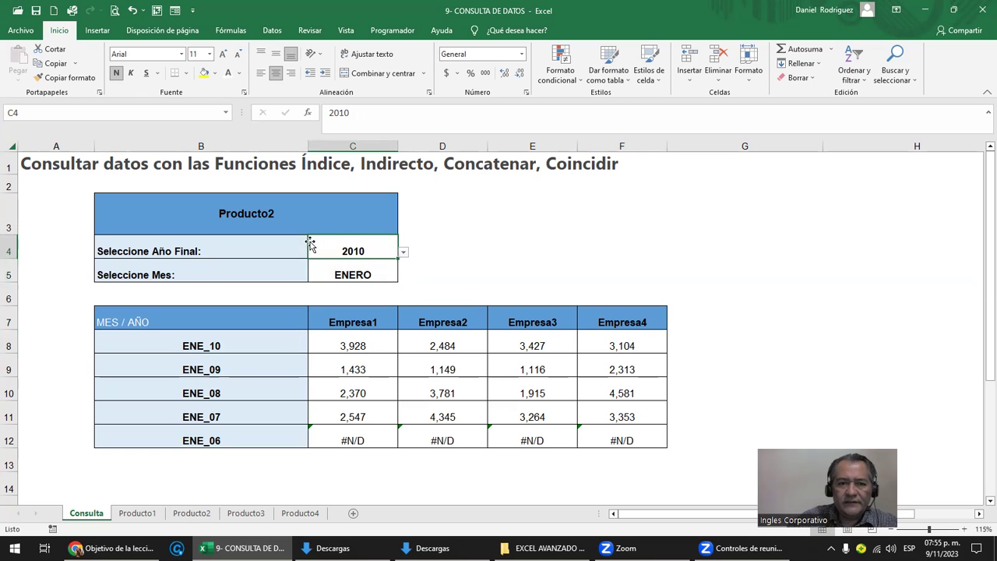
click(276, 217)
click(403, 229)
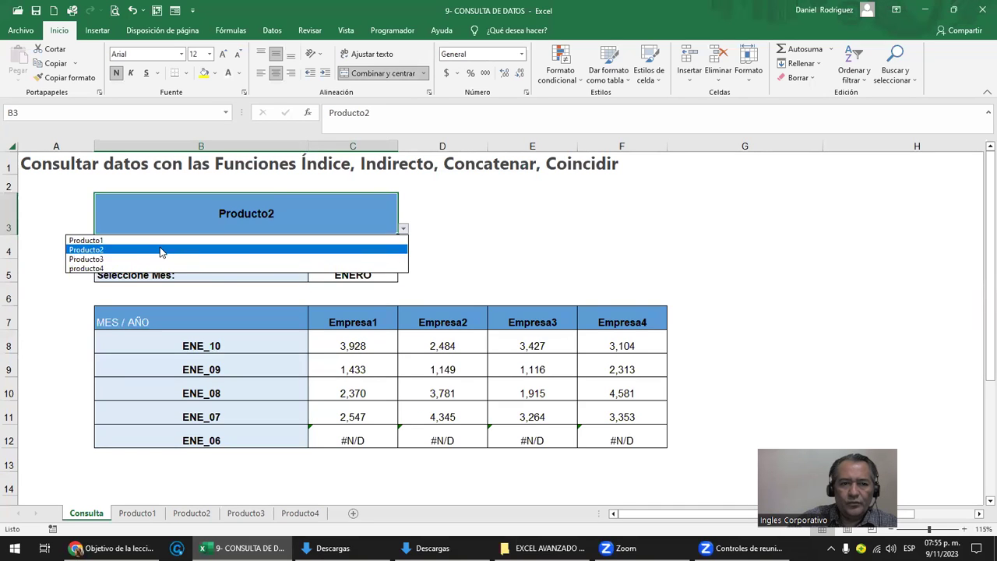
click(160, 250)
click(354, 251)
drag(400, 257, 356, 251)
click(380, 259)
click(692, 260)
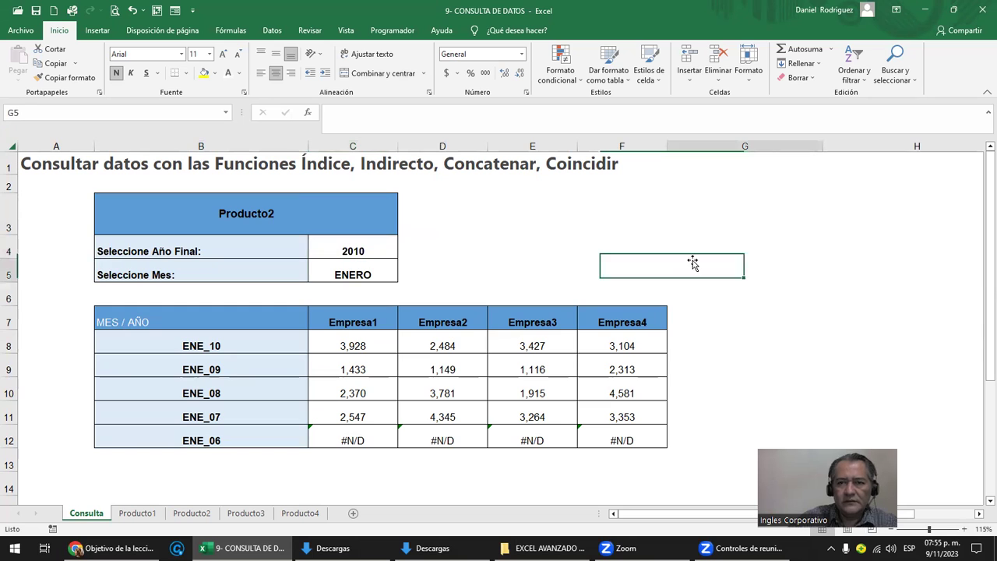
click(800, 146)
Step: Narrow columns G and H and review the month, final-year and label cells of the query
mouse_move(800, 146)
mouse_down()
mouse_move(826, 146)
mouse_move(735, 147)
mouse_up()
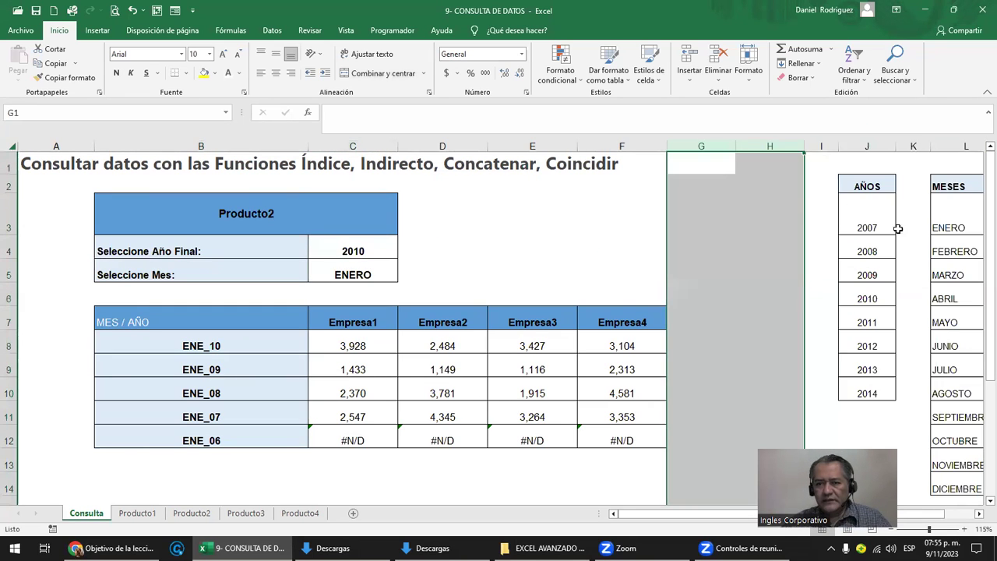
drag(804, 146, 784, 146)
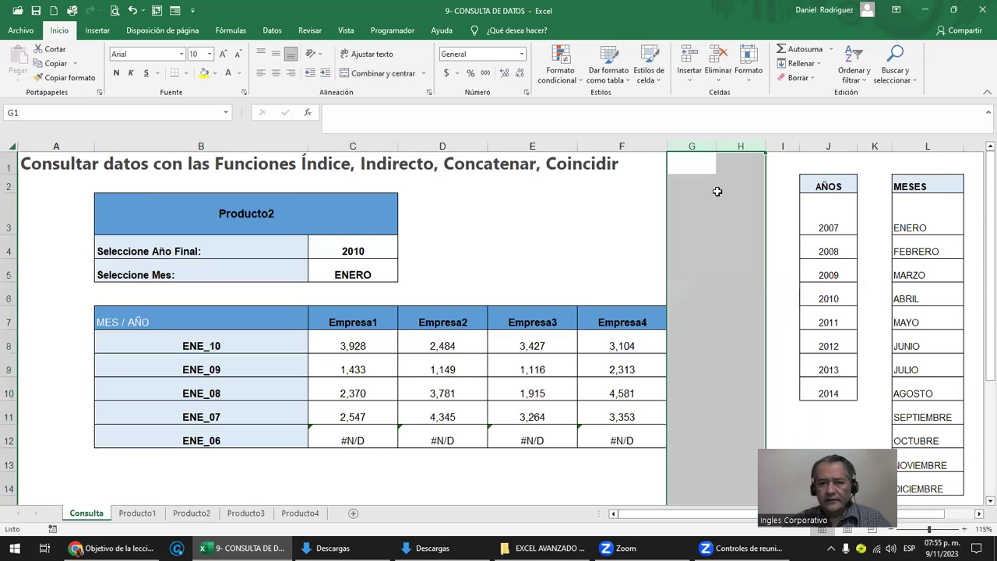
click(348, 268)
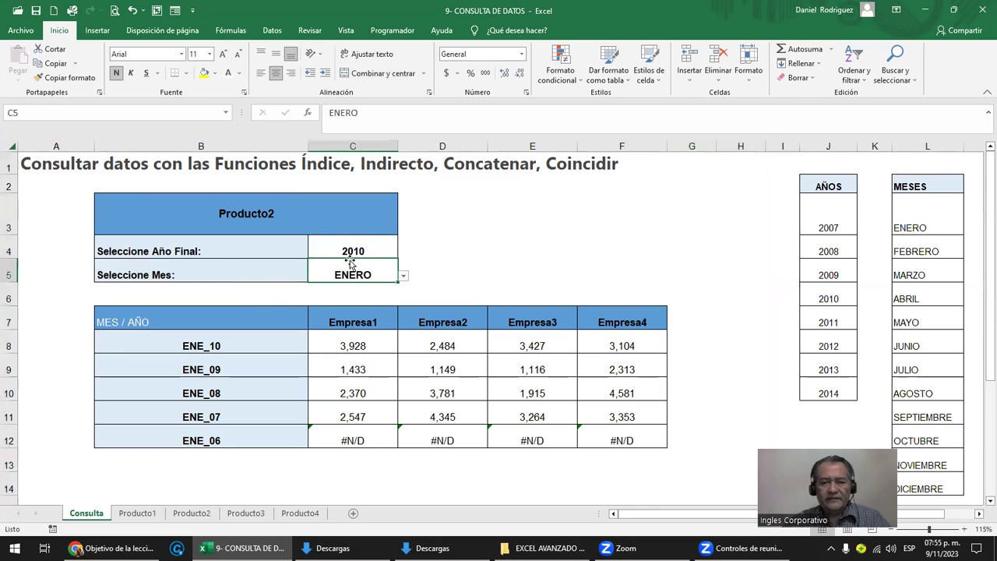
click(366, 248)
click(353, 274)
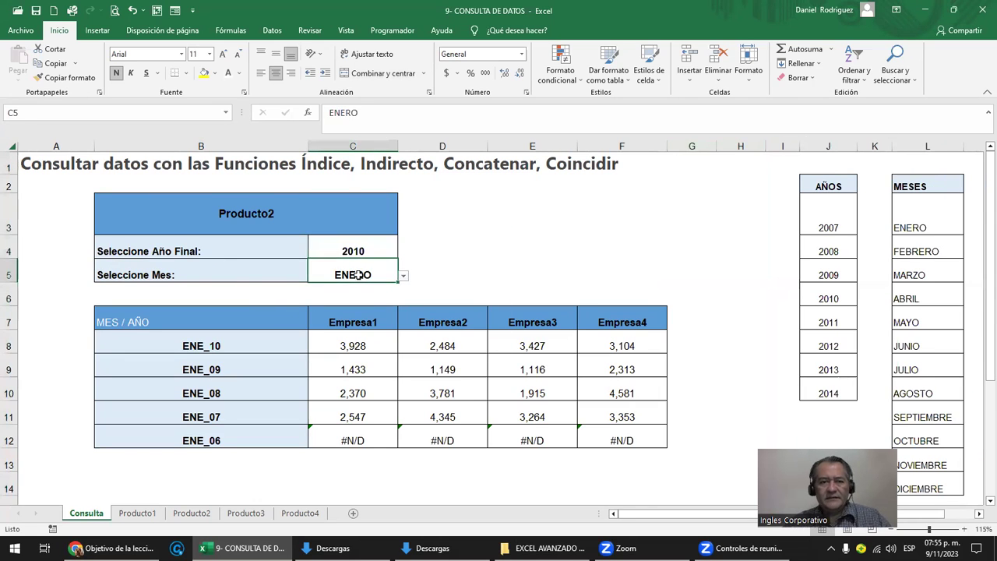
click(222, 348)
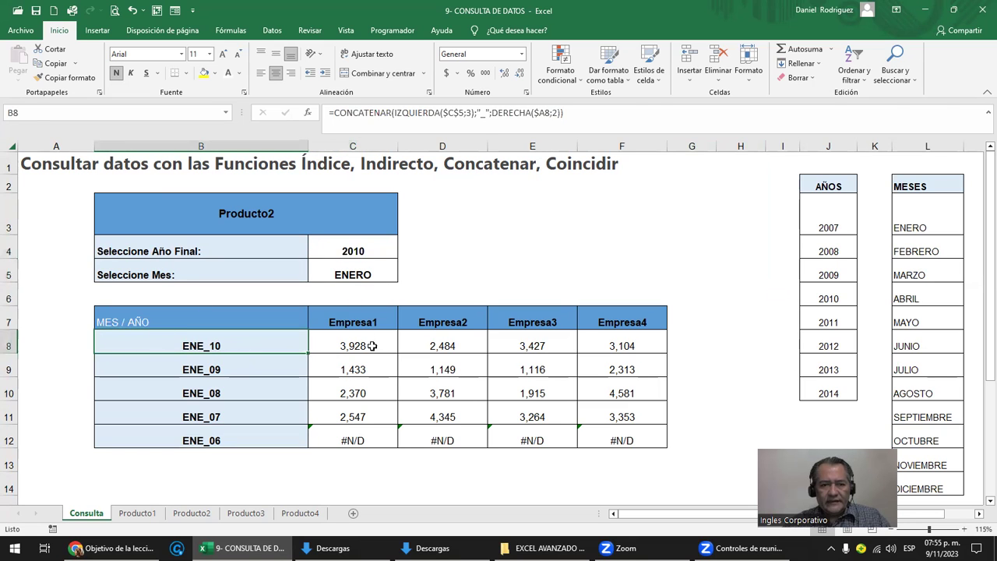
drag(373, 346, 600, 325)
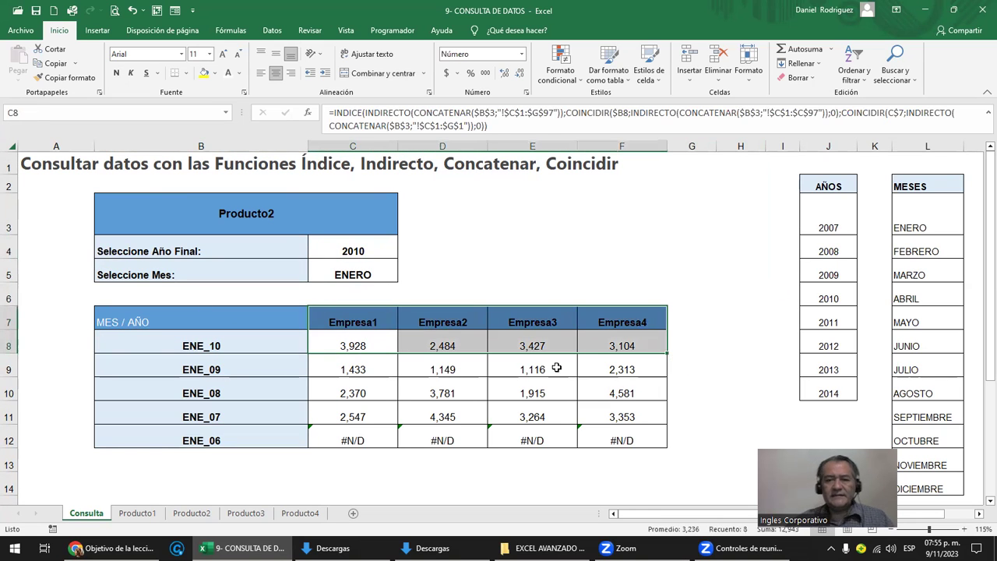
click(499, 275)
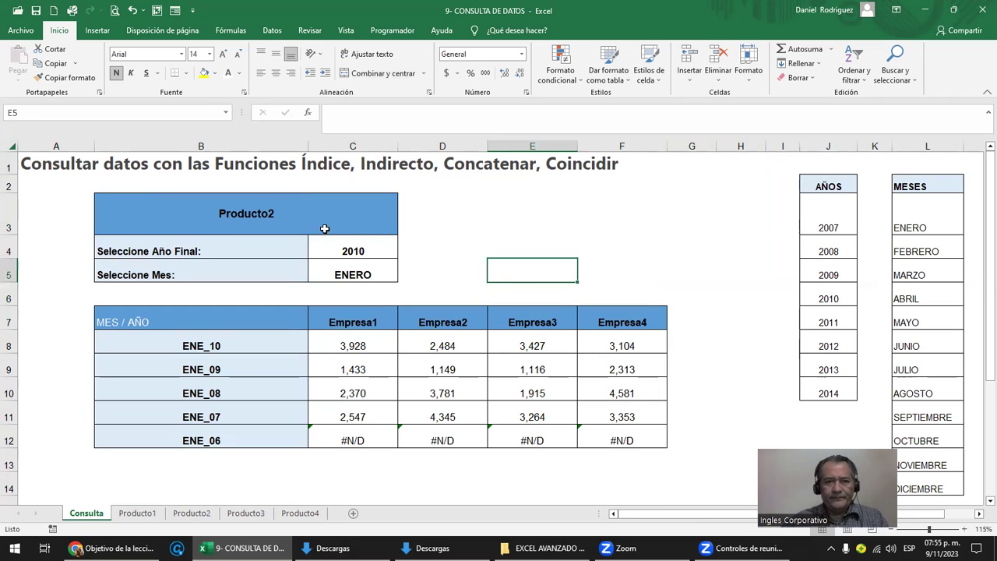
Step: Enter the author's name in cell F2 and select the helper year cells A7:A12
click(634, 188)
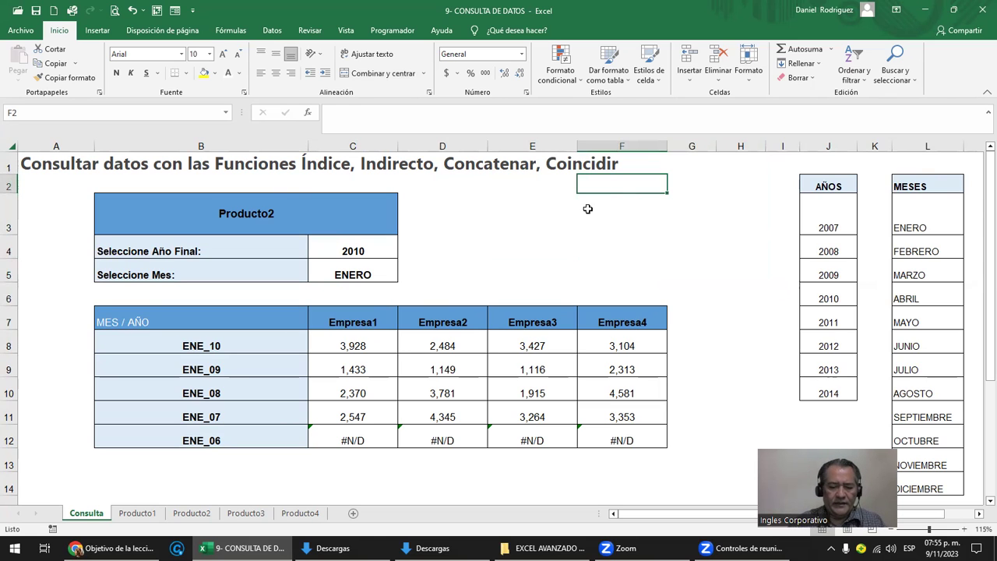
text(DANIEL R)
click(587, 209)
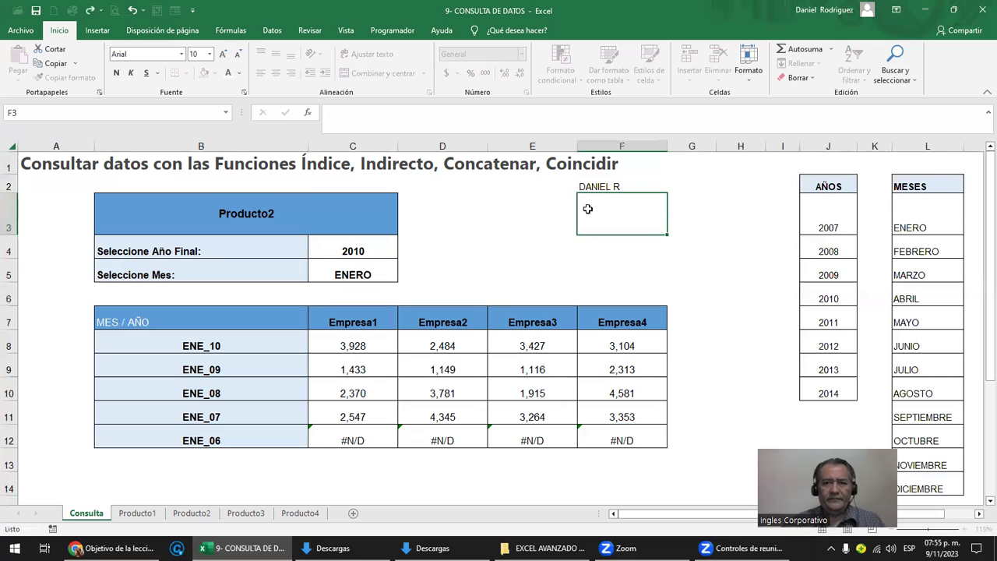
drag(67, 315, 67, 436)
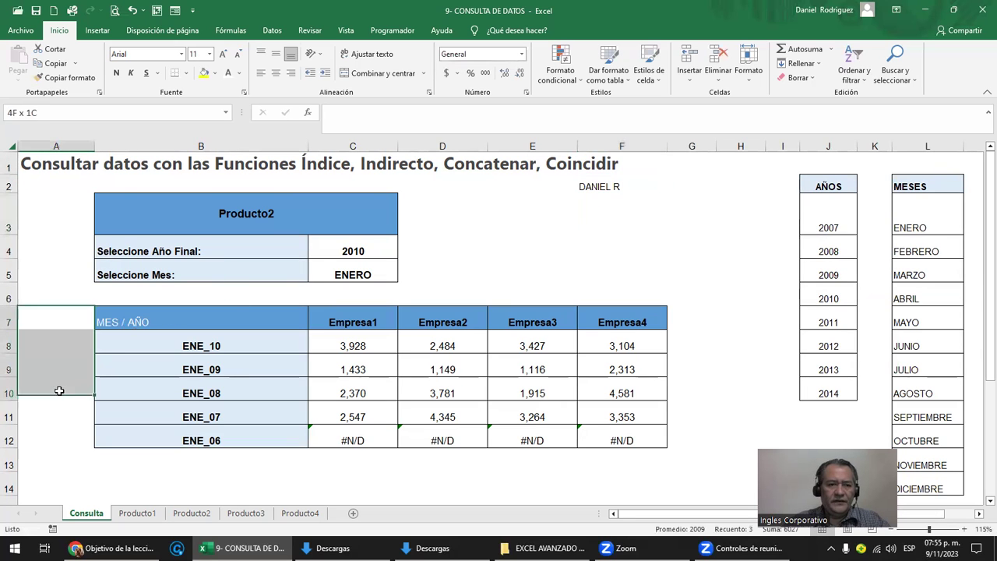
Step: Give the helper years Automático black font, then demonstrate deleting them and undo with Ctrl+Z
click(239, 73)
click(226, 92)
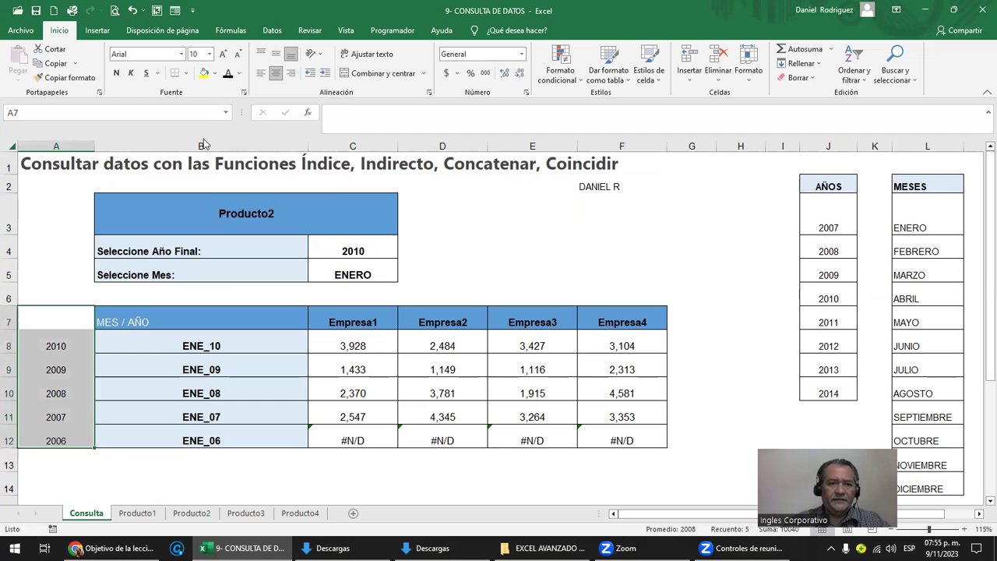
click(67, 338)
key(shift+Down)
key(shift+Down)
key(shift+Down)
key(shift+Down)
key(shift+Down)
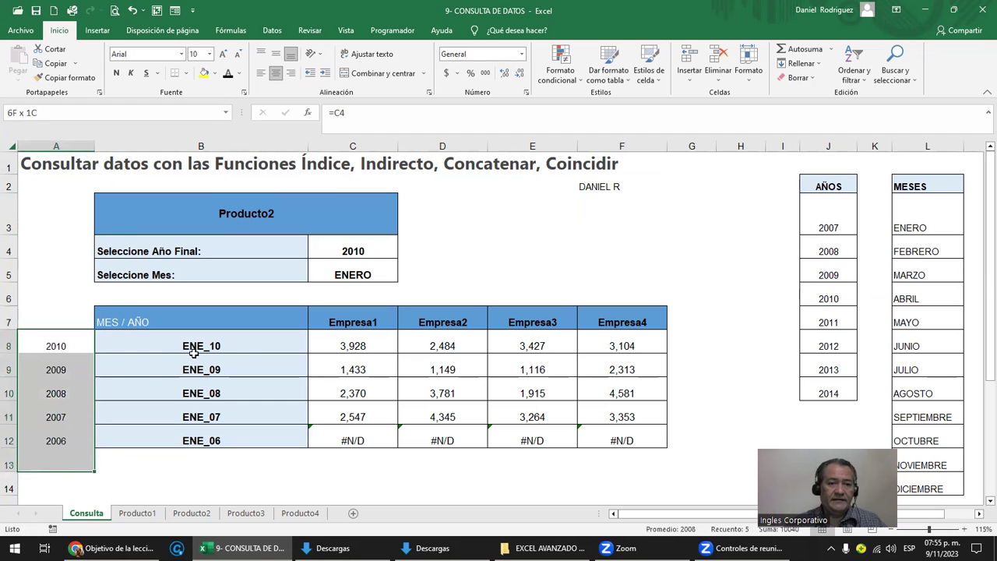
key(Delete)
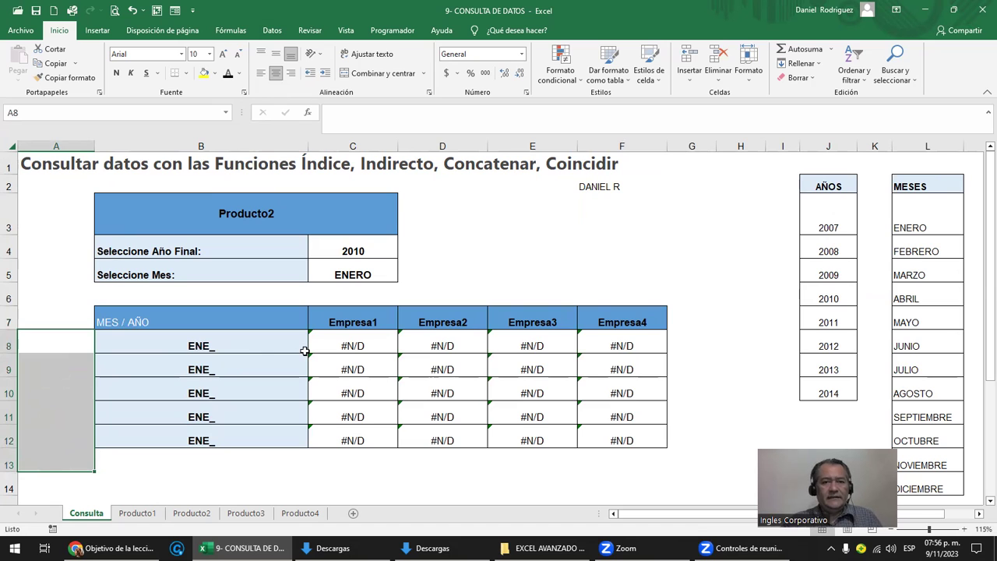
click(237, 346)
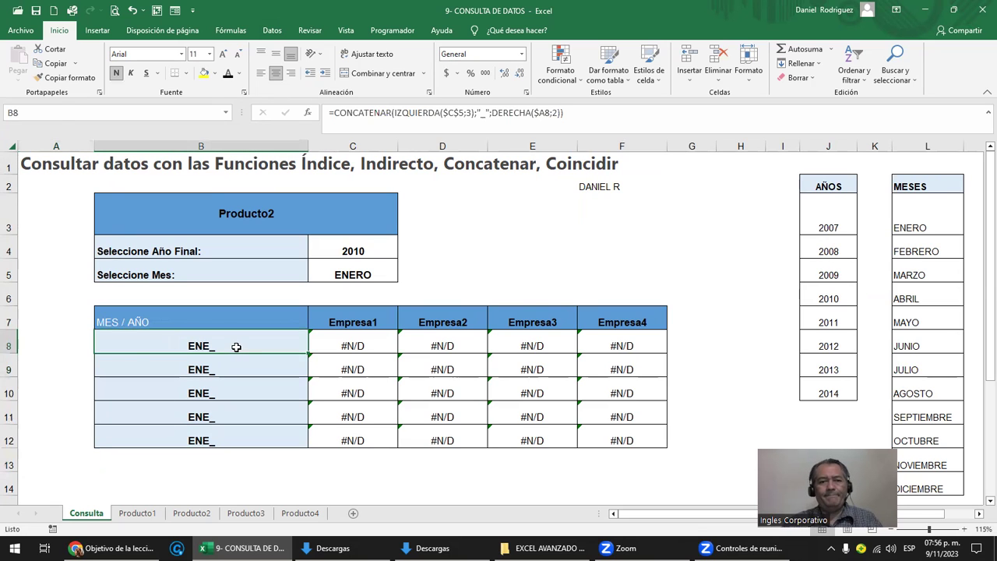
double_click(236, 346)
key(Escape)
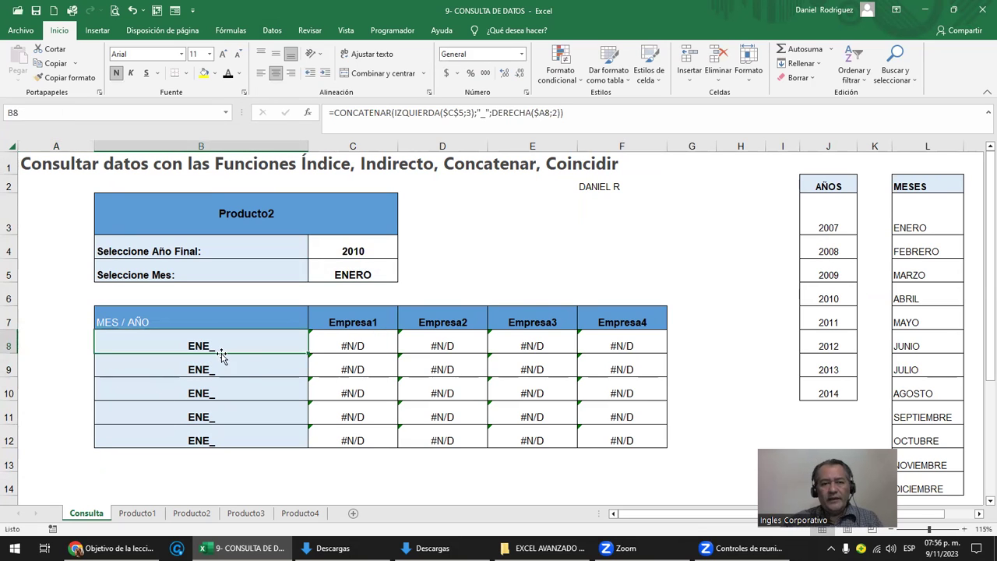
key(ctrl+z)
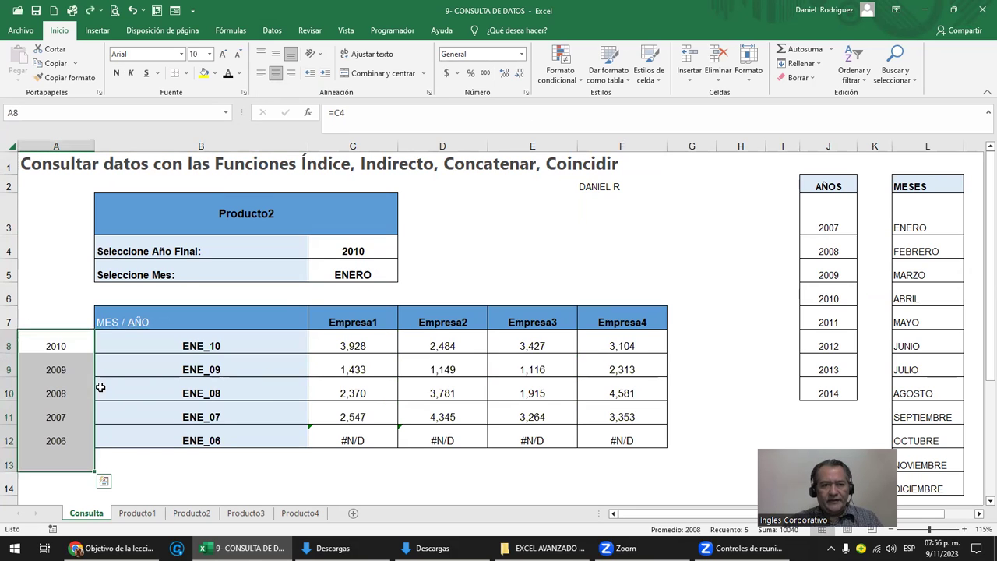
Step: Review the =A8-1 year formulas in column A and the first lookup cell C8
click(55, 360)
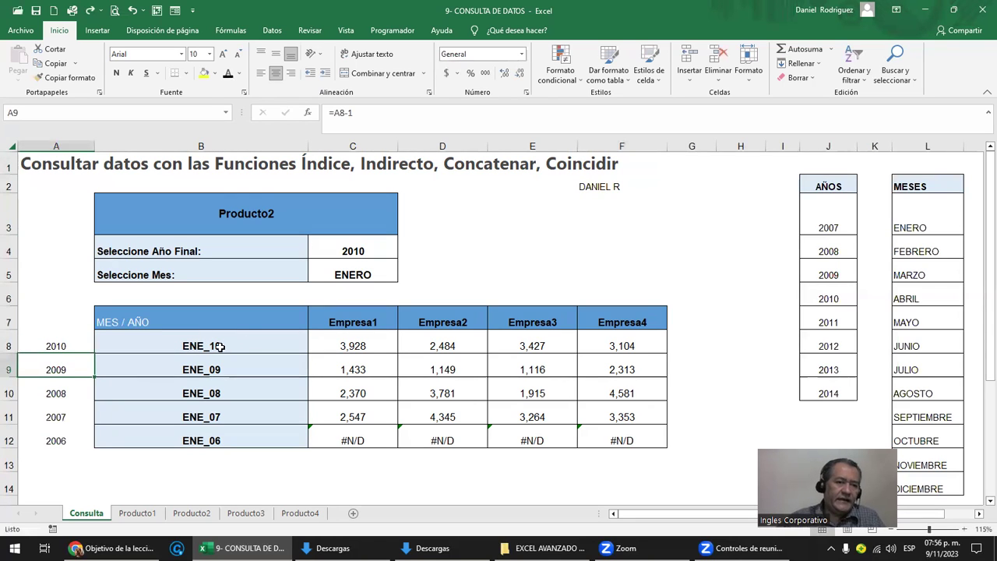
click(361, 242)
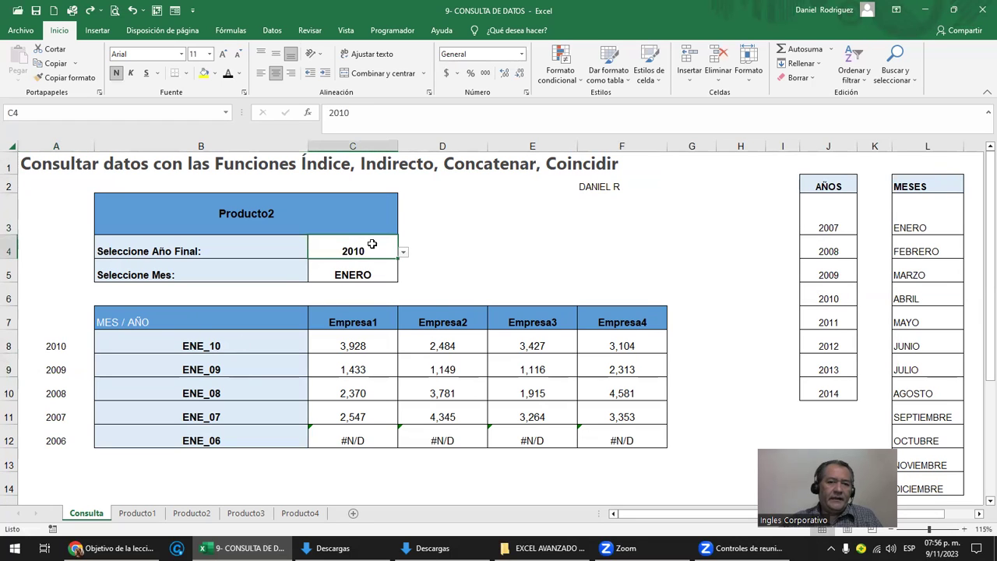
click(68, 343)
drag(73, 370, 73, 437)
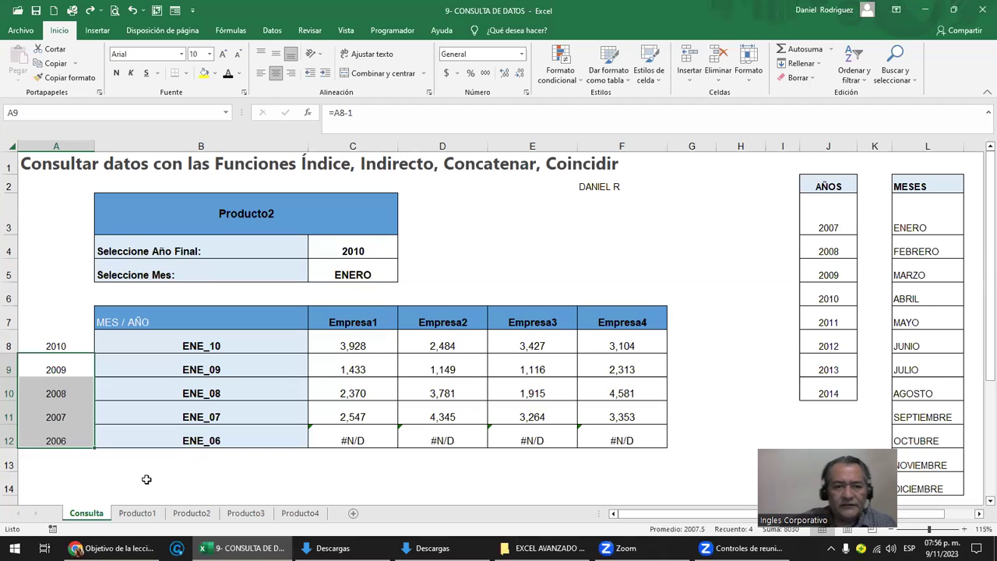
click(352, 337)
double_click(352, 337)
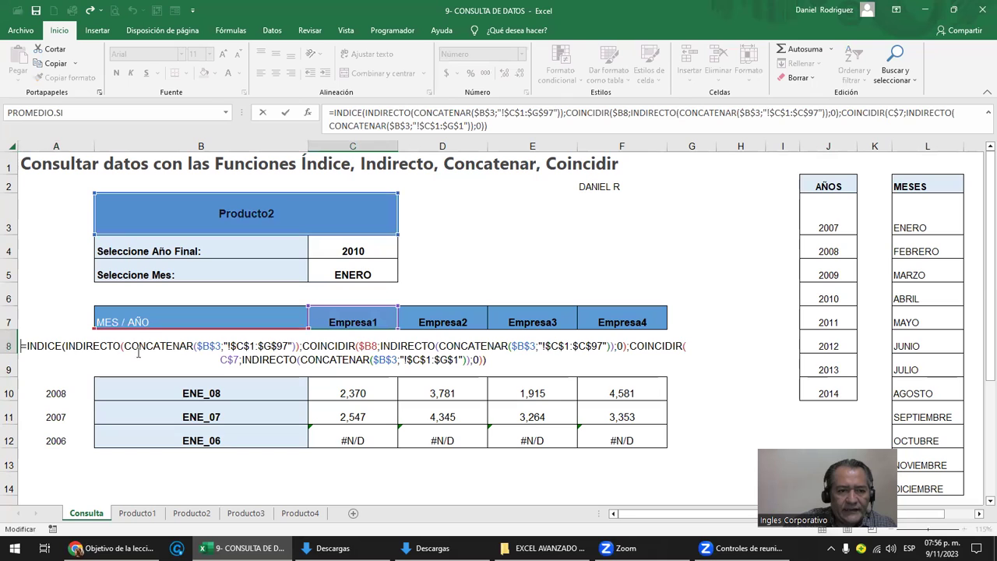
mouse_move(83, 345)
mouse_down()
mouse_move(298, 345)
mouse_move(414, 359)
mouse_up()
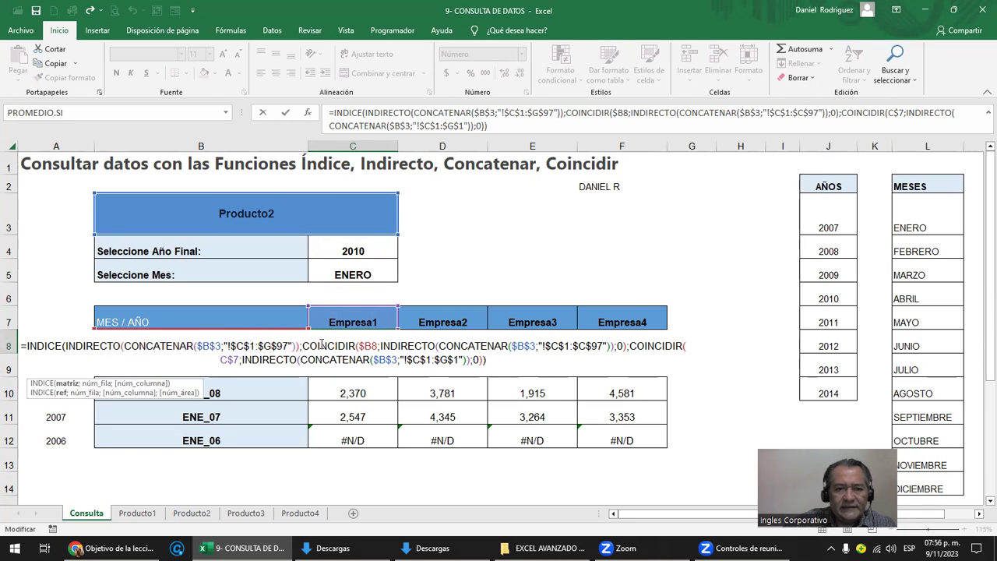
click(364, 357)
click(408, 346)
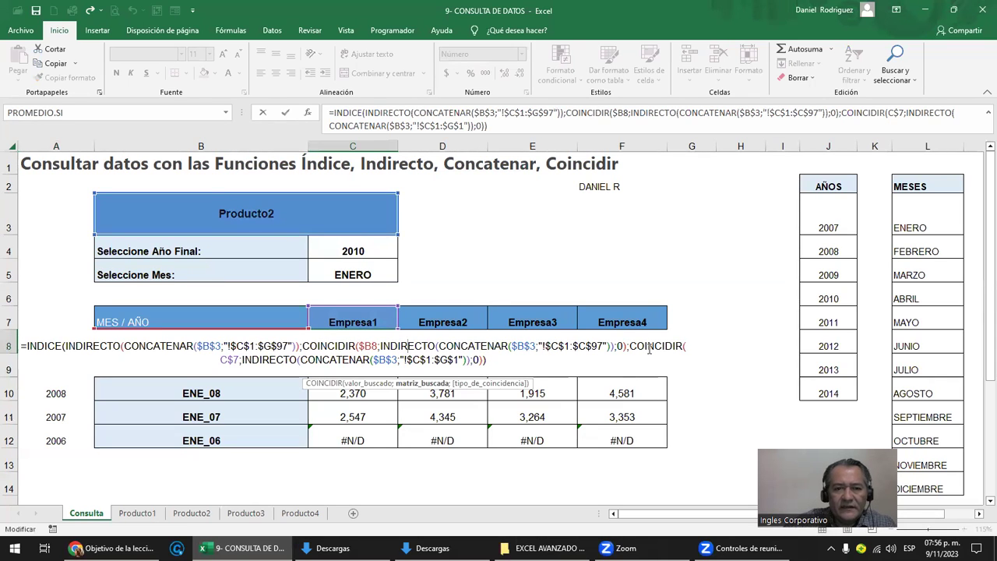
click(349, 362)
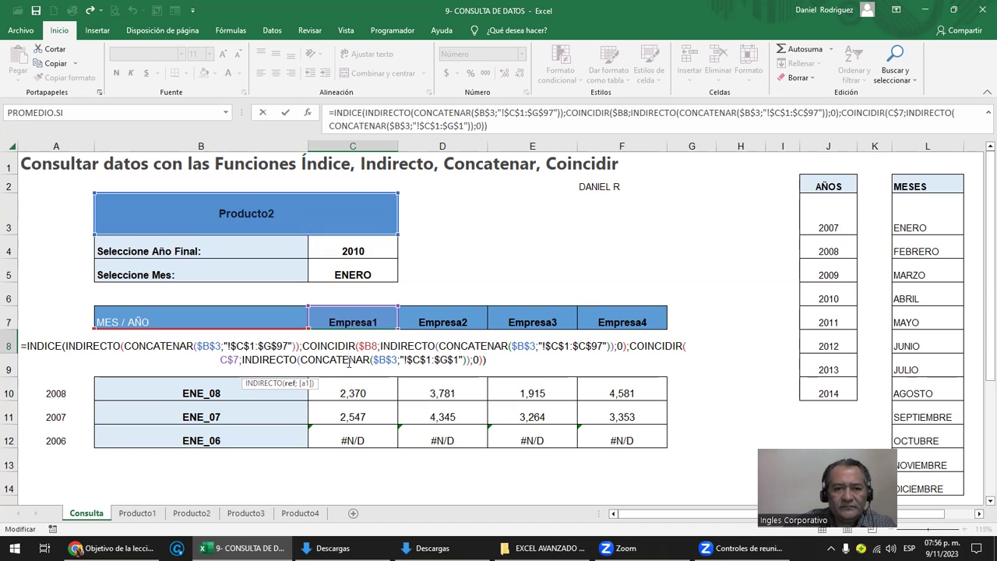
click(341, 345)
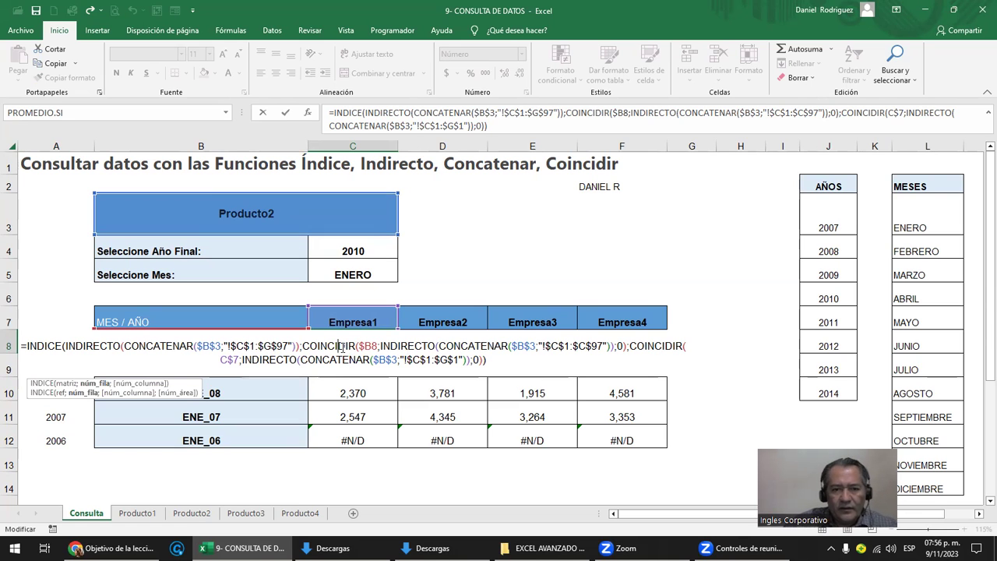
key(Escape)
double_click(345, 349)
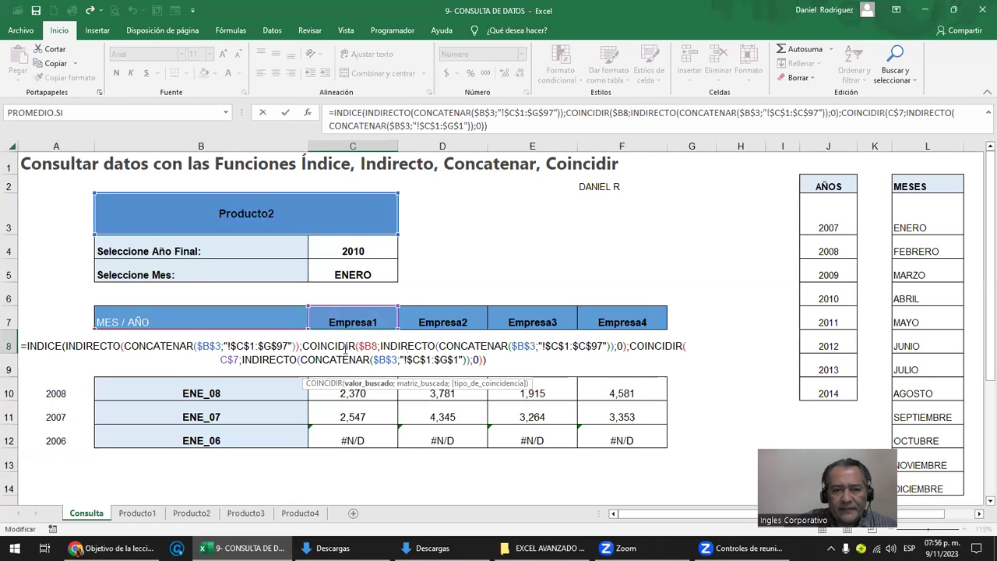
mouse_move(303, 347)
mouse_down()
mouse_move(436, 348)
mouse_move(507, 333)
mouse_move(605, 347)
mouse_up()
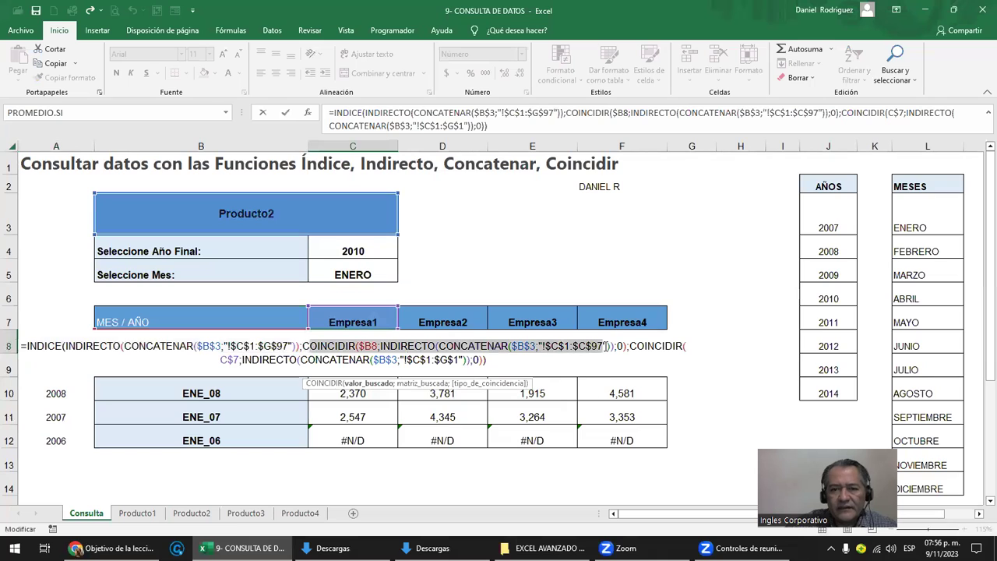
click(619, 346)
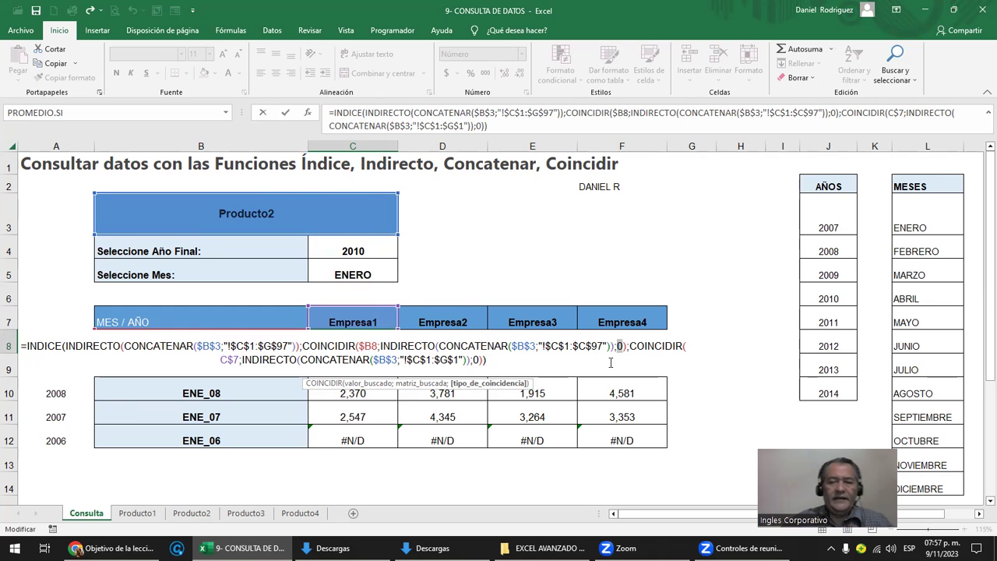
key(Return)
click(568, 232)
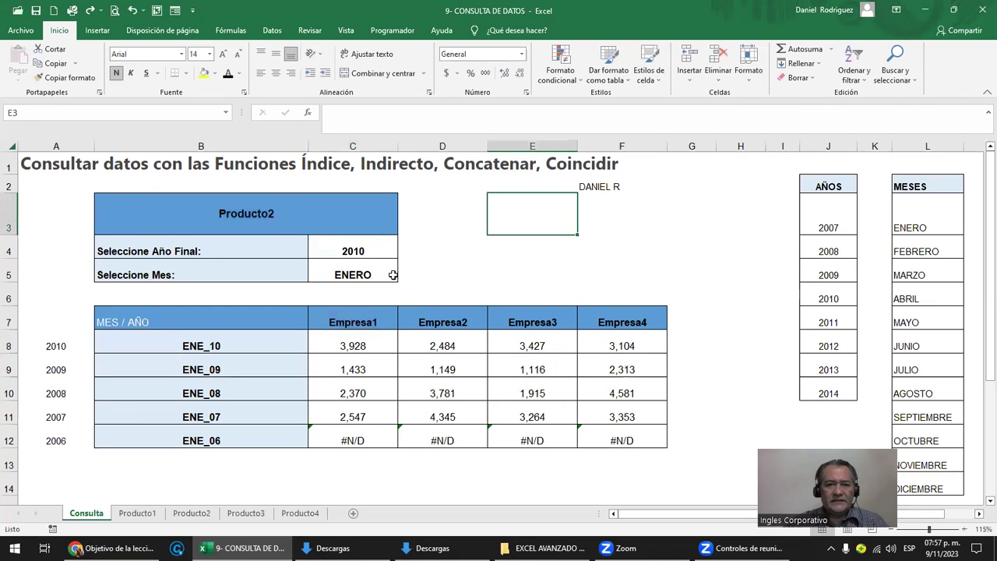
click(362, 345)
double_click(364, 346)
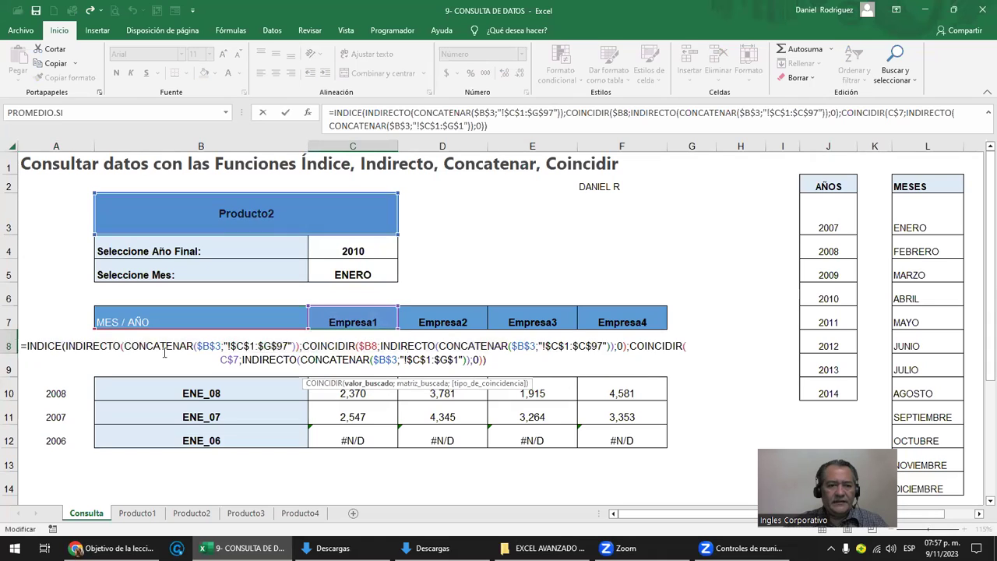
click(48, 348)
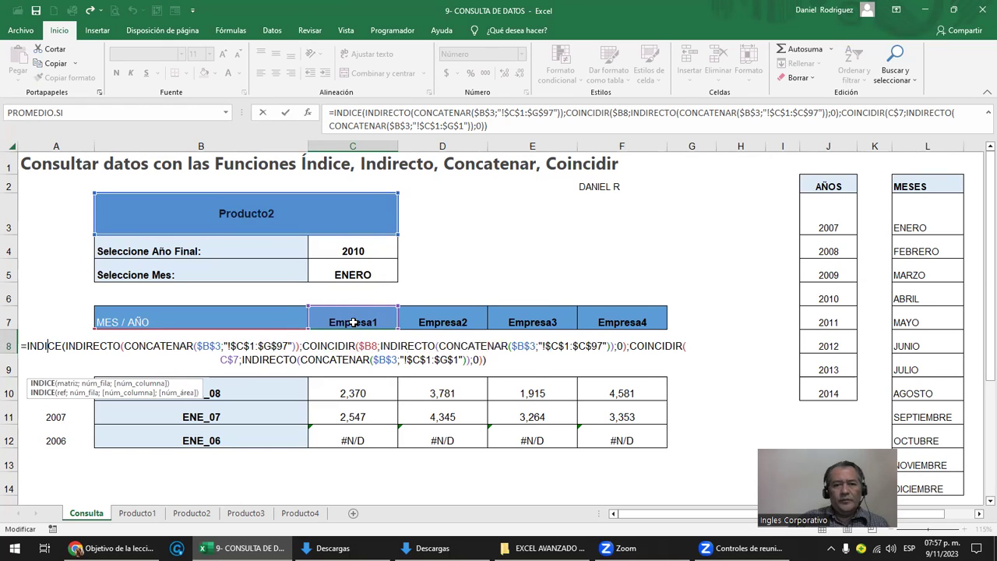
key(ctrl+Return)
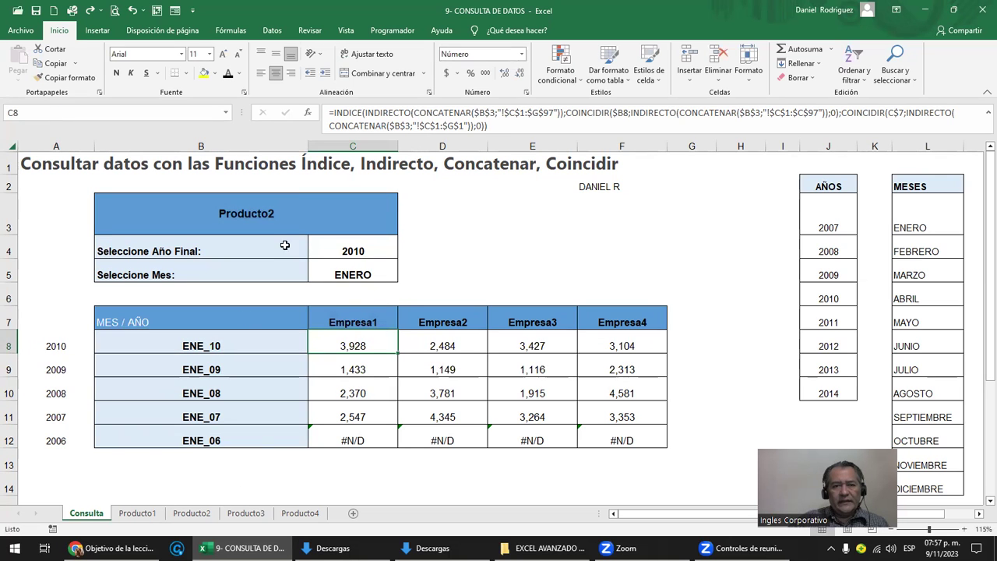
click(192, 512)
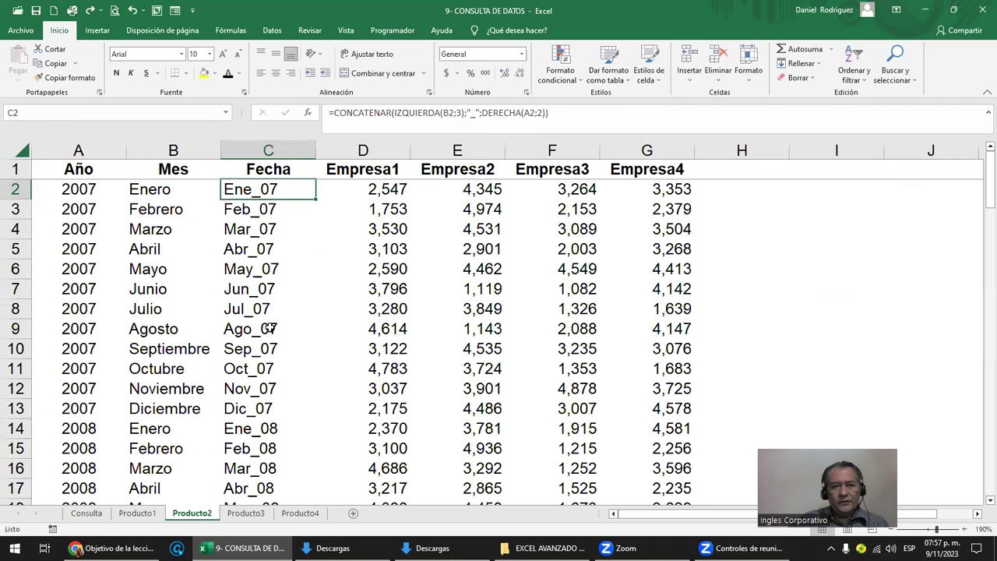
drag(363, 169, 646, 169)
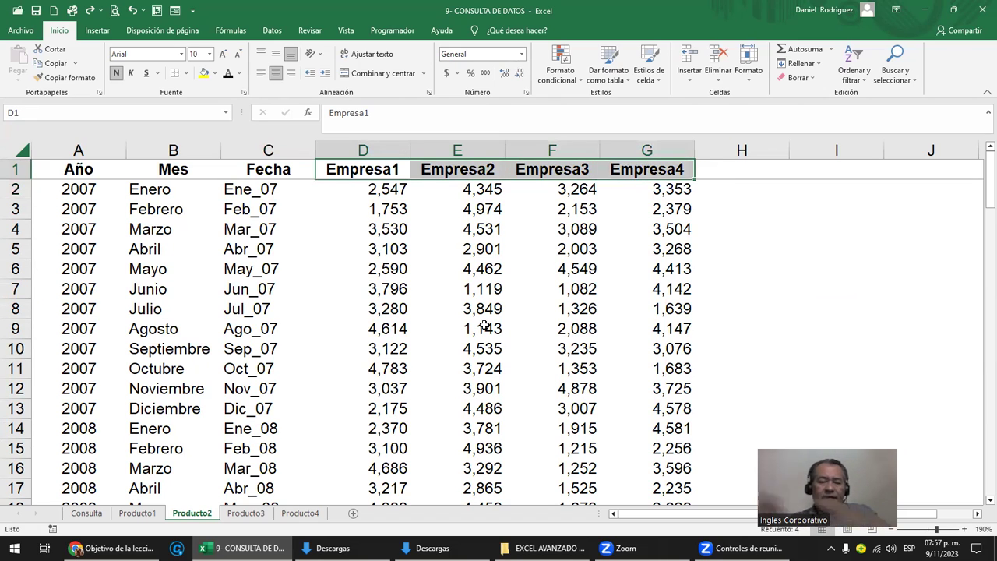
click(383, 170)
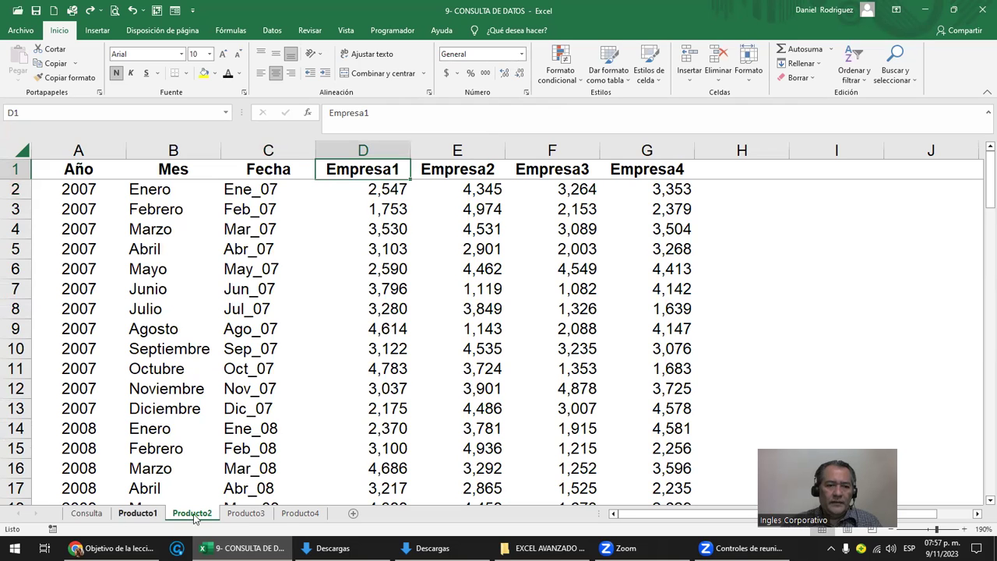
click(86, 513)
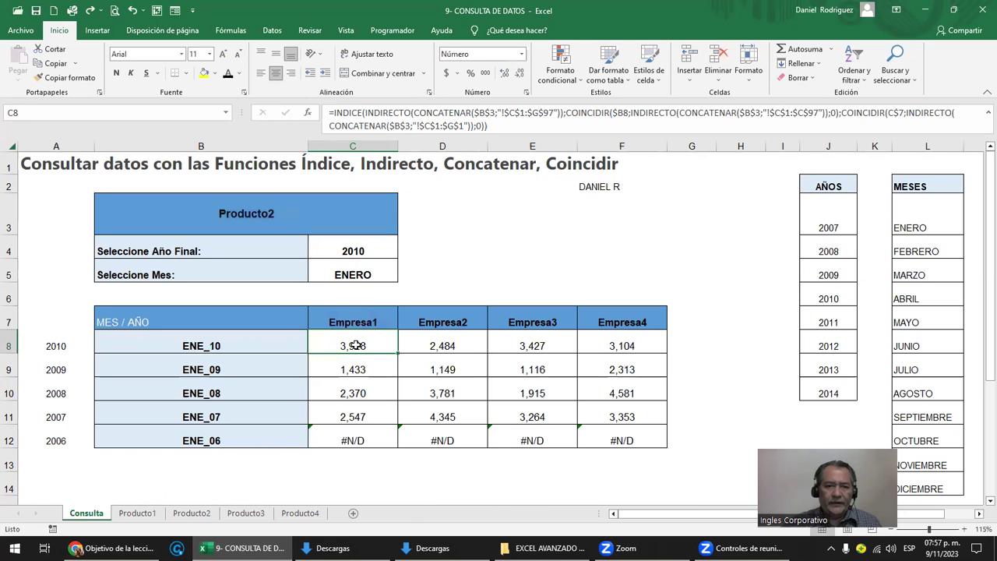
drag(364, 324, 363, 345)
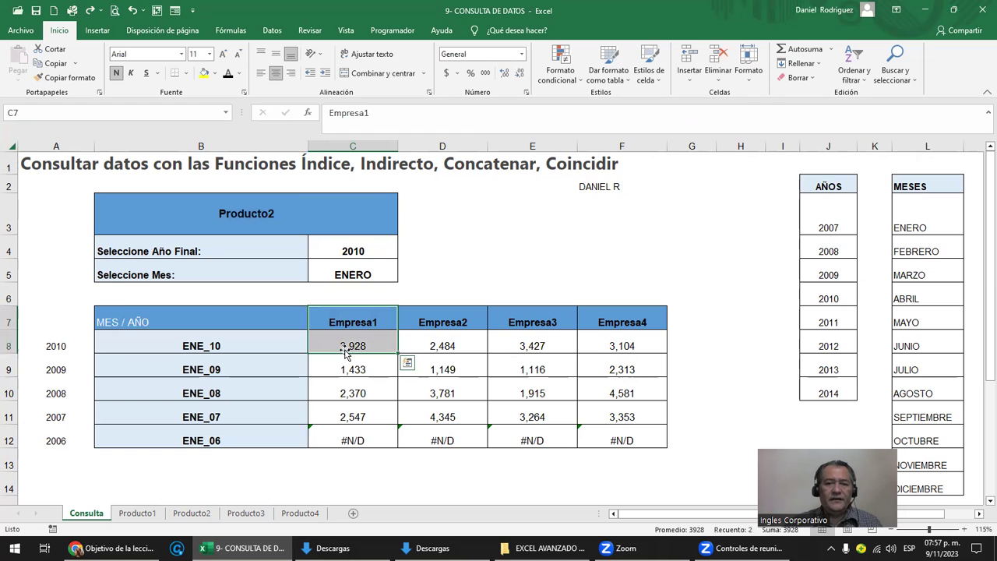
drag(444, 321, 446, 344)
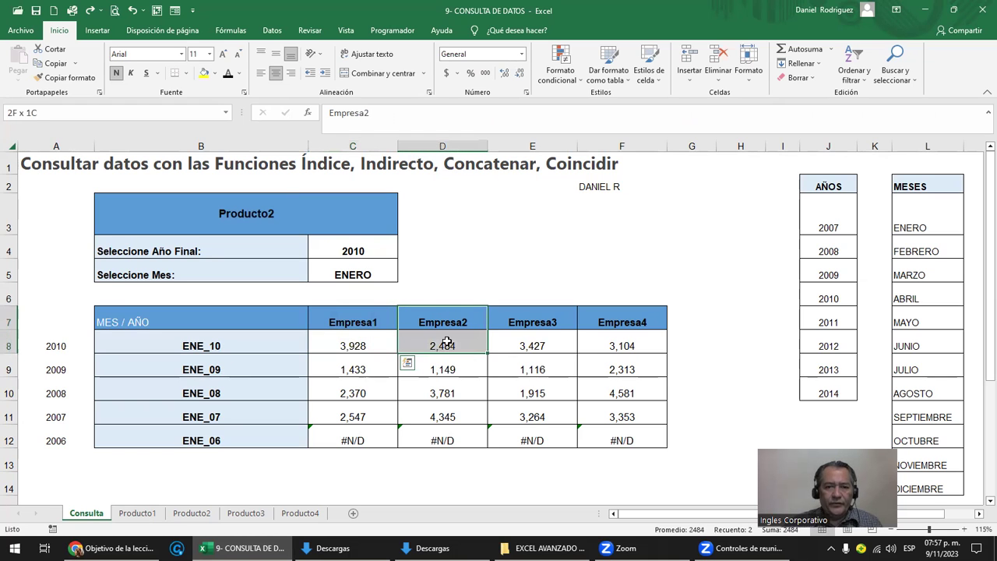
click(207, 512)
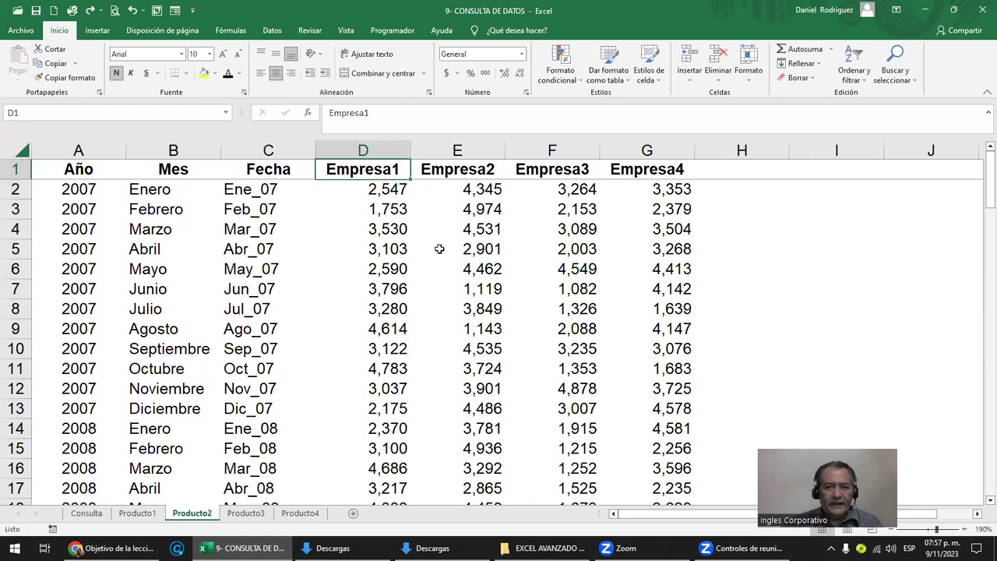
drag(473, 170, 473, 193)
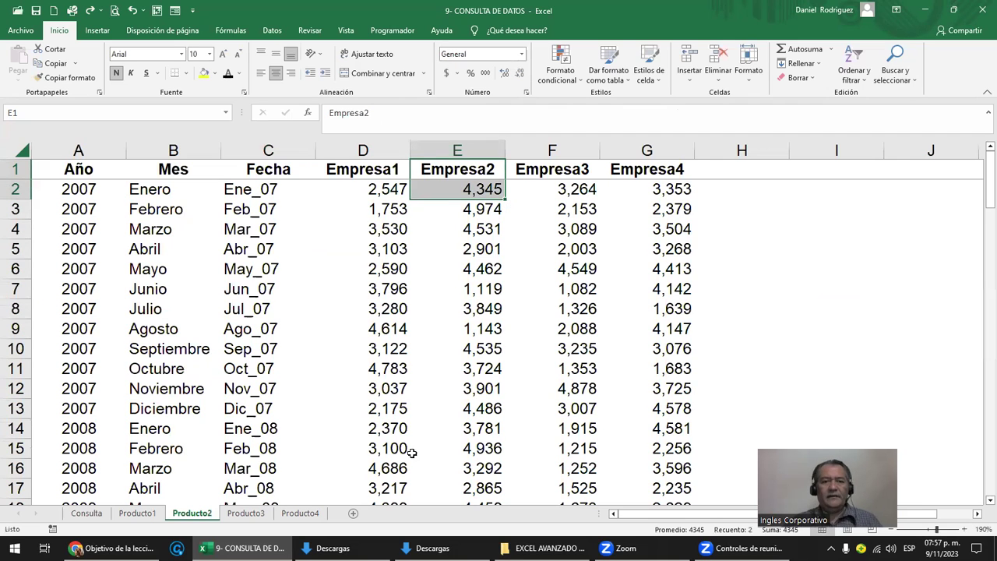
click(92, 514)
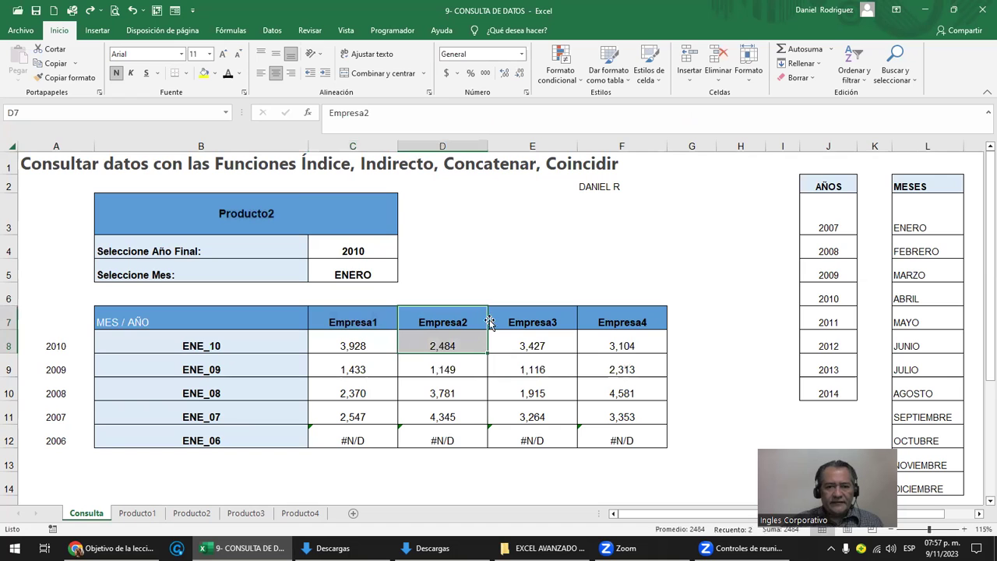
double_click(358, 348)
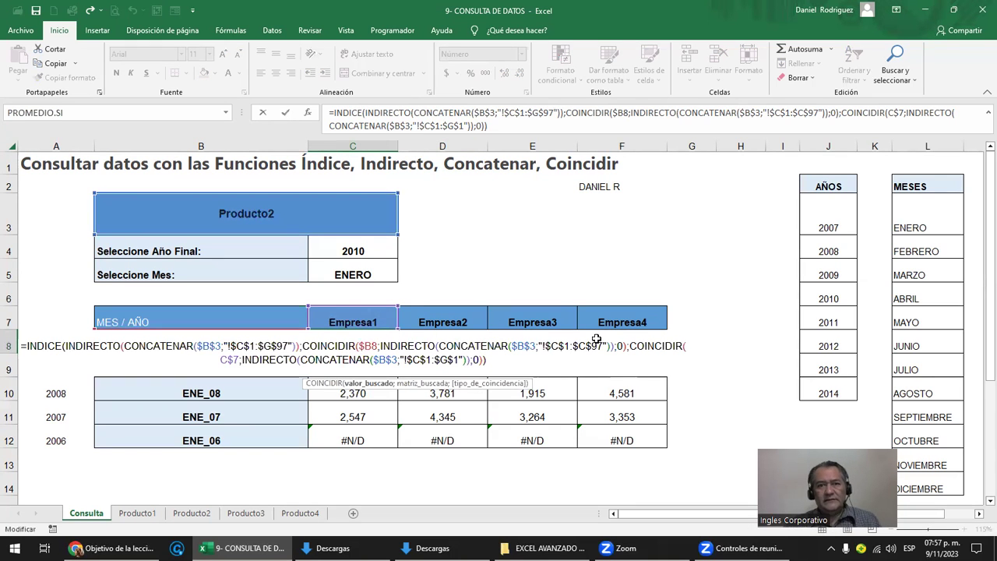
key(Escape)
drag(359, 316, 639, 322)
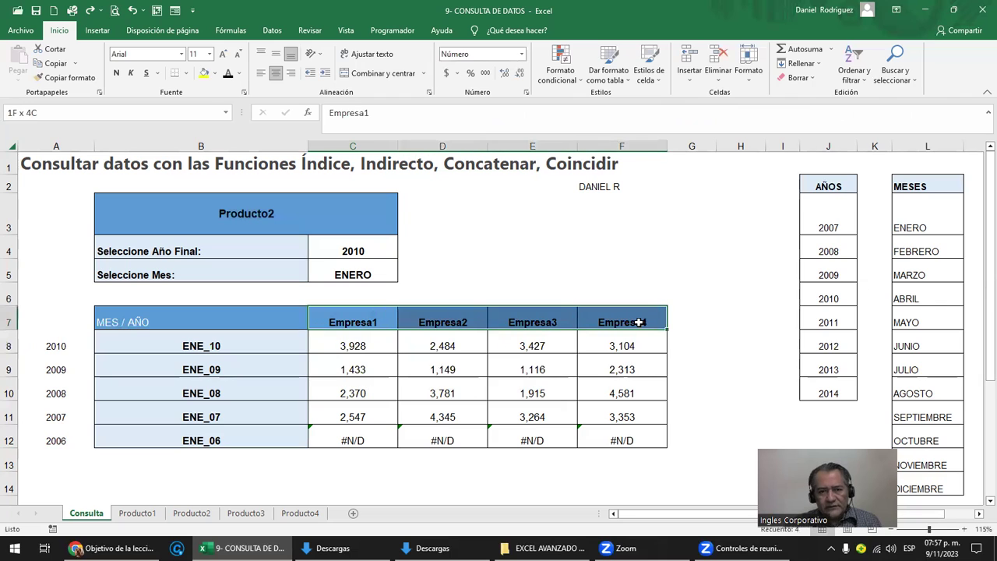
drag(231, 343, 252, 433)
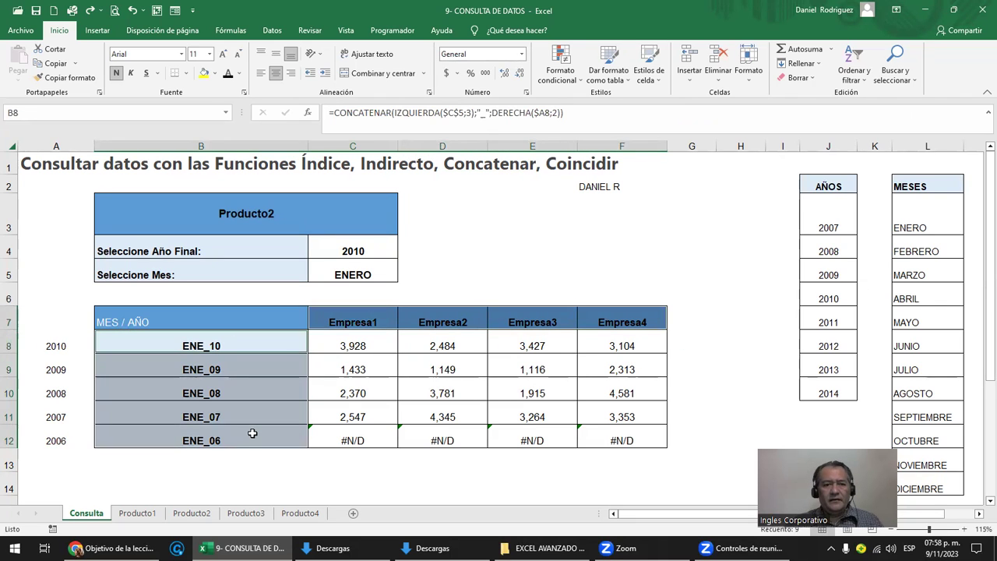
click(191, 513)
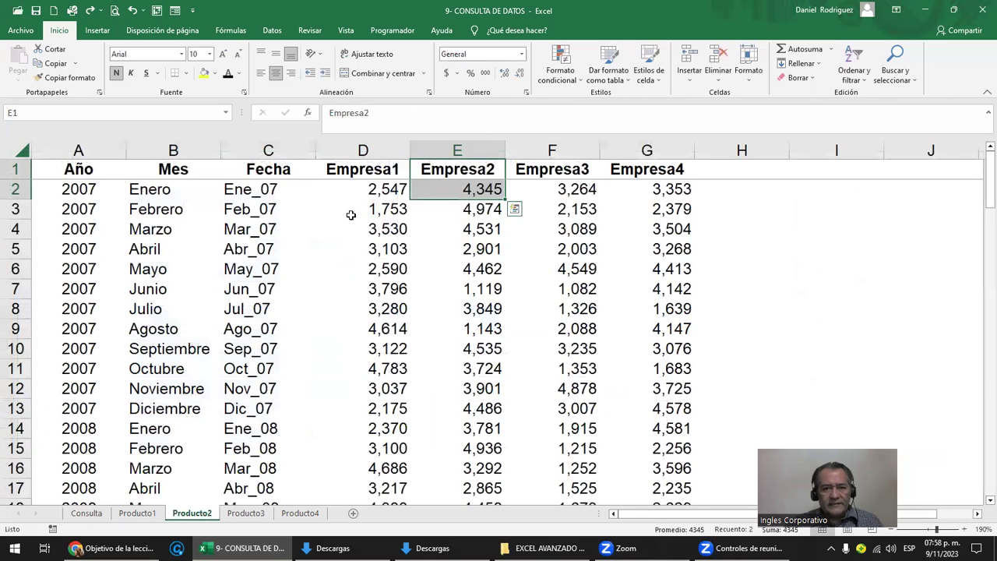
drag(363, 189, 654, 502)
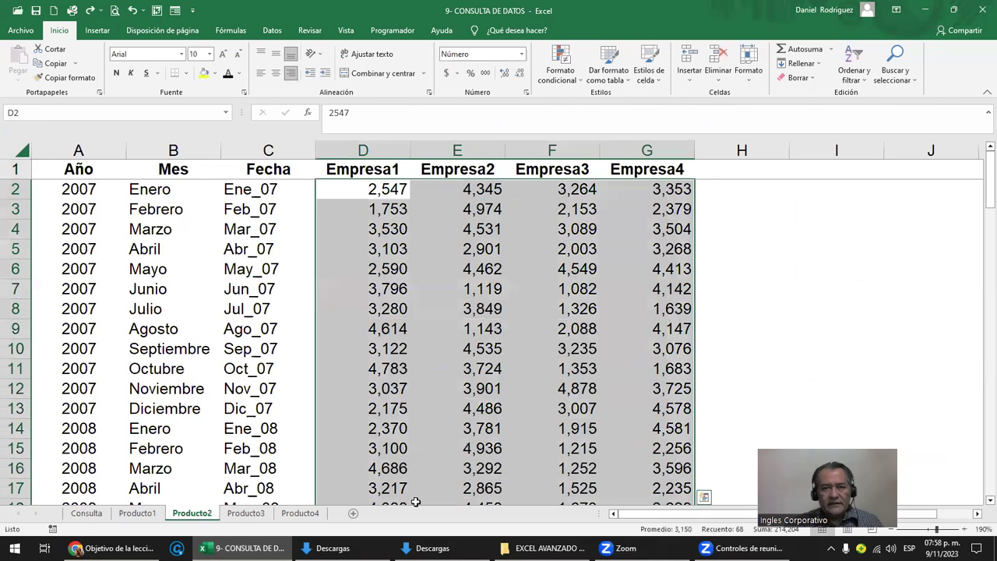
click(137, 512)
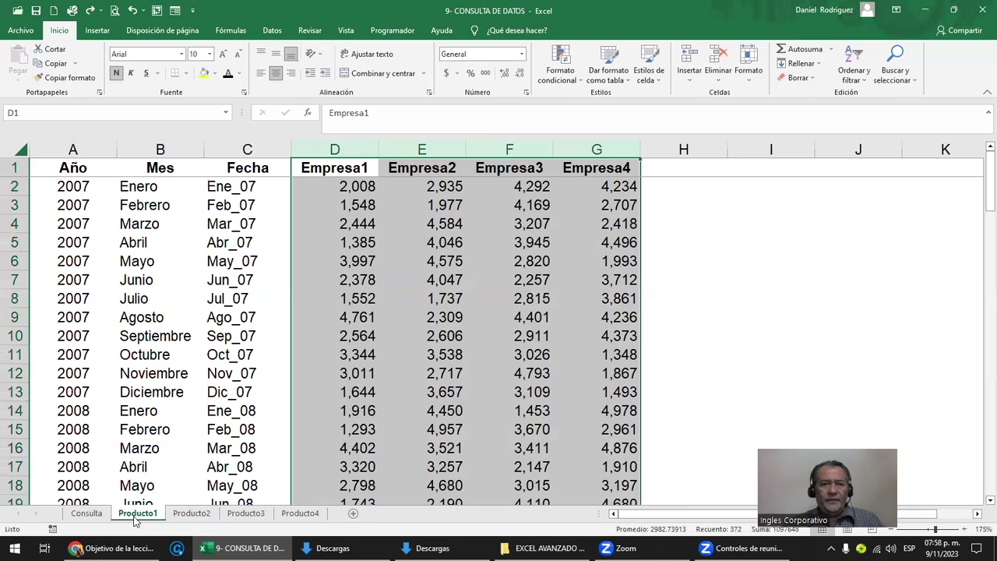
click(87, 512)
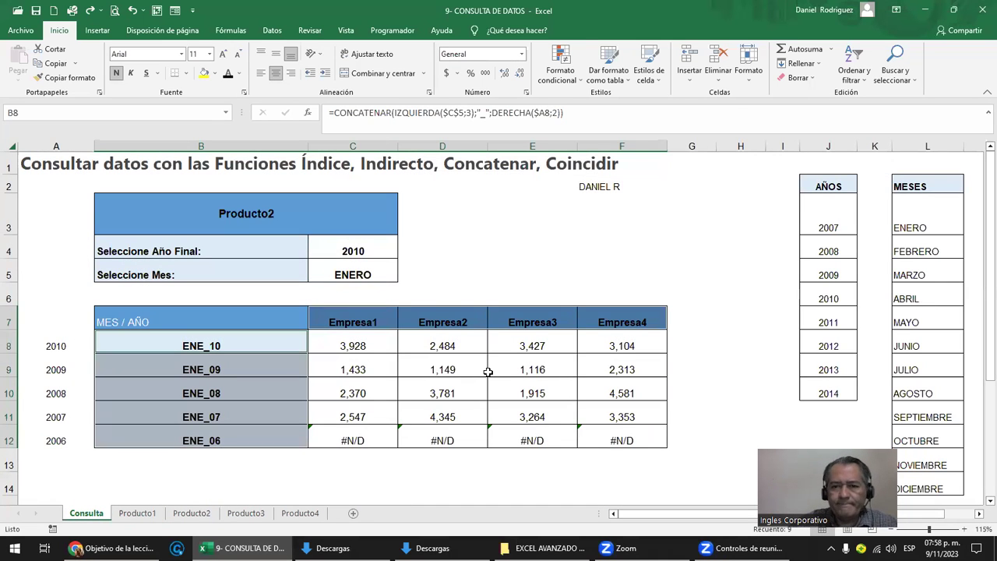
click(343, 252)
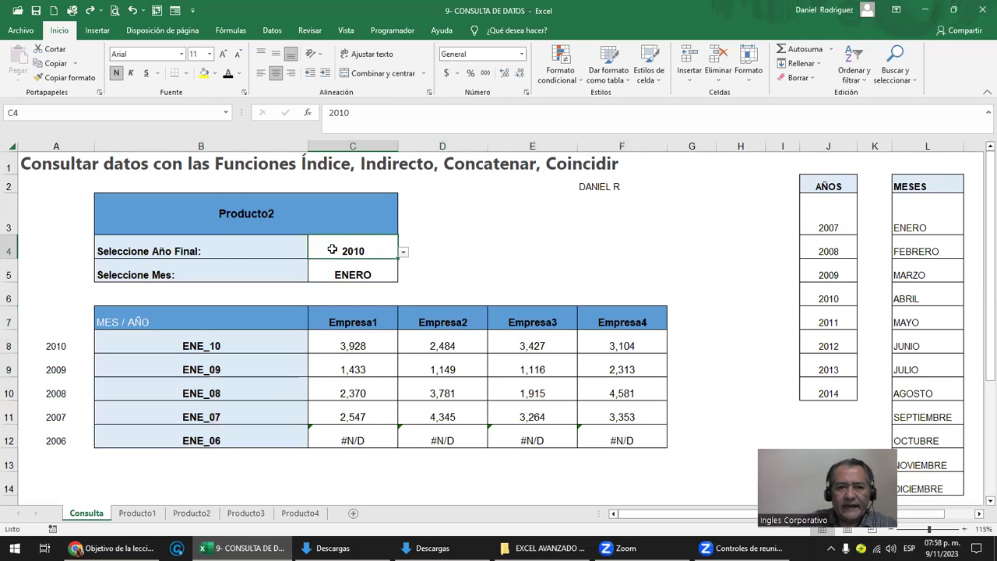
click(367, 274)
mouse_move(261, 351)
mouse_down()
mouse_move(621, 345)
mouse_move(671, 442)
mouse_up()
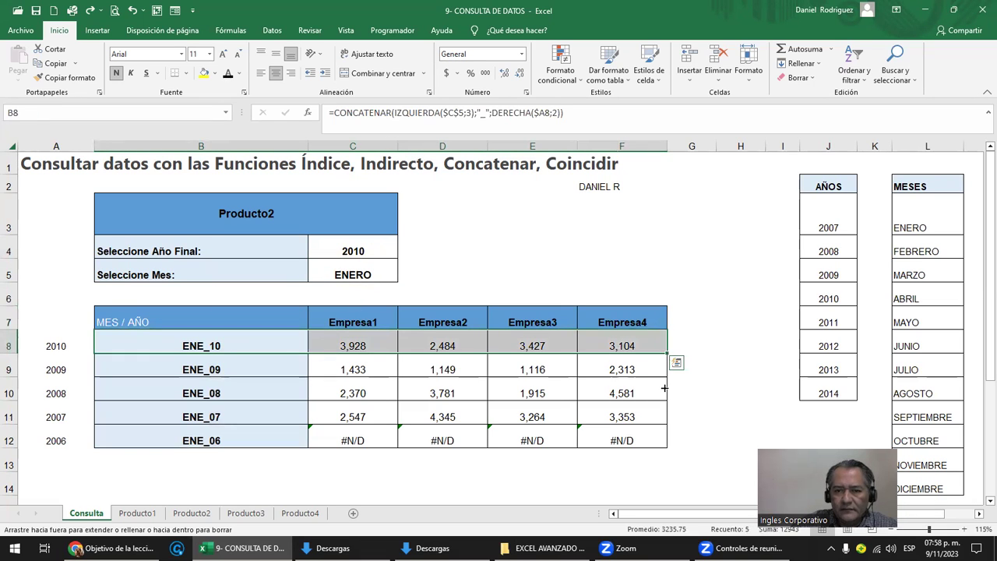
click(190, 443)
click(76, 442)
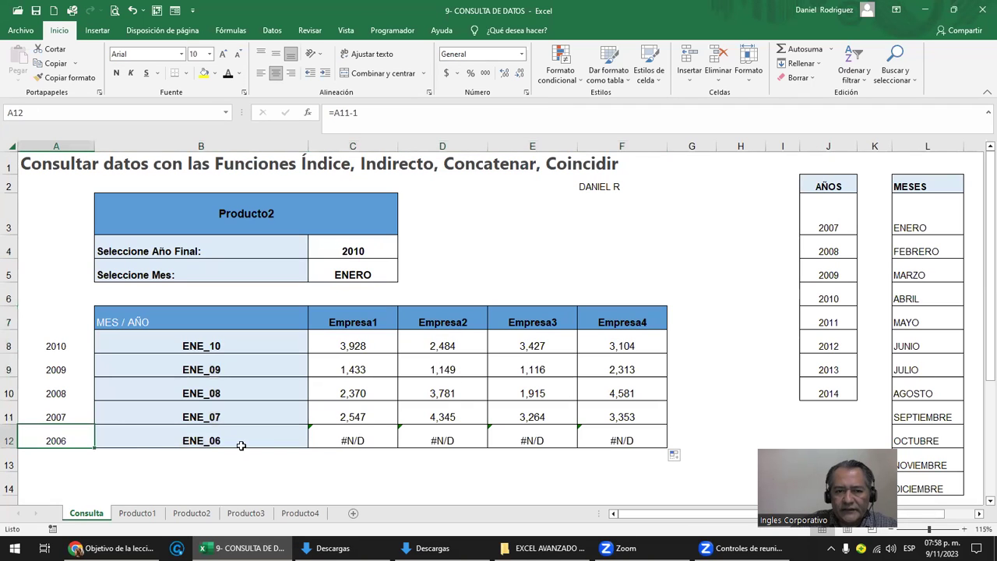
click(357, 439)
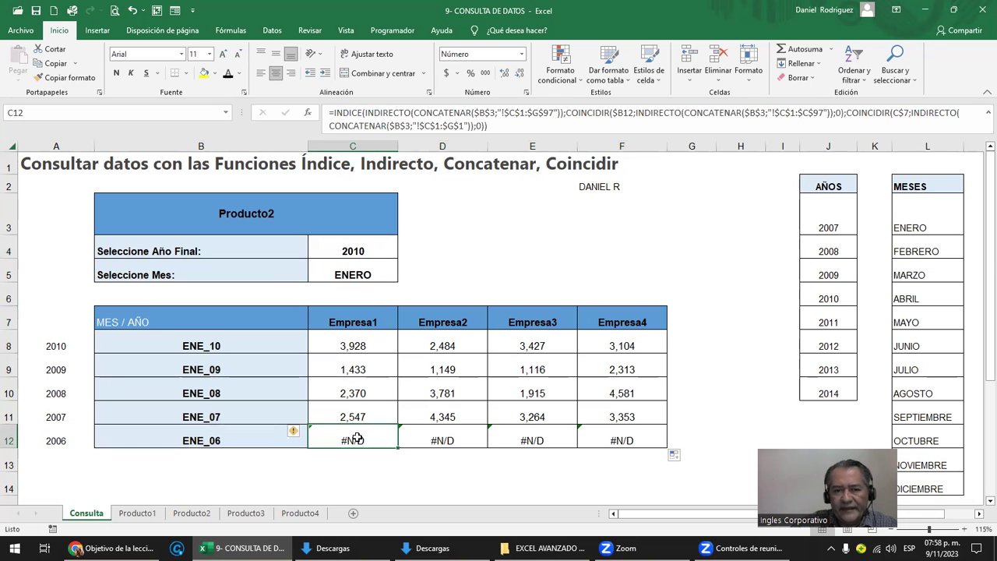
Step: Wrap the C12 lookup formula in SI.ERROR(...; "--") so errors show as --
key(F2)
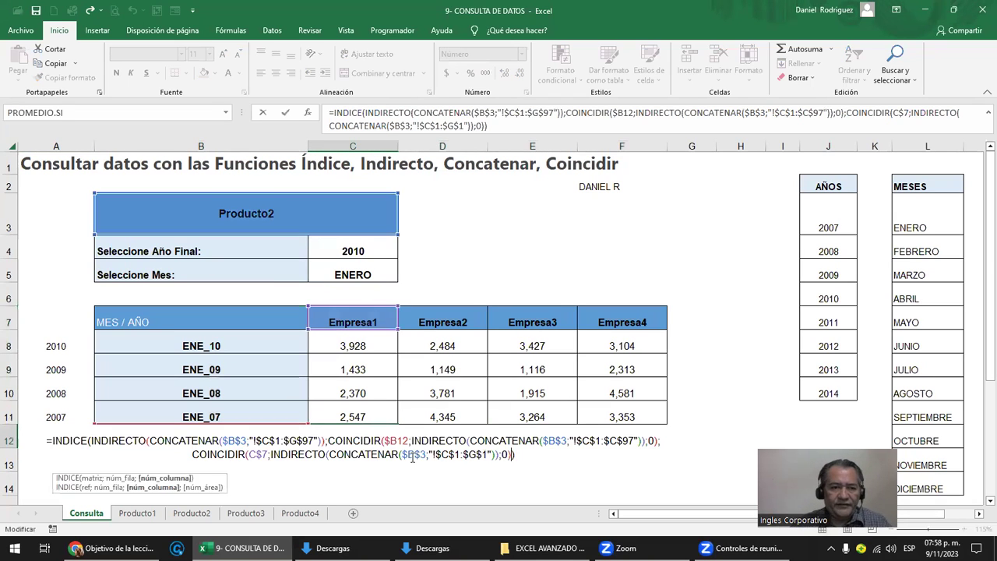
key(Left)
key(Left)
key(Left)
key(Left)
key(Left)
key(Left)
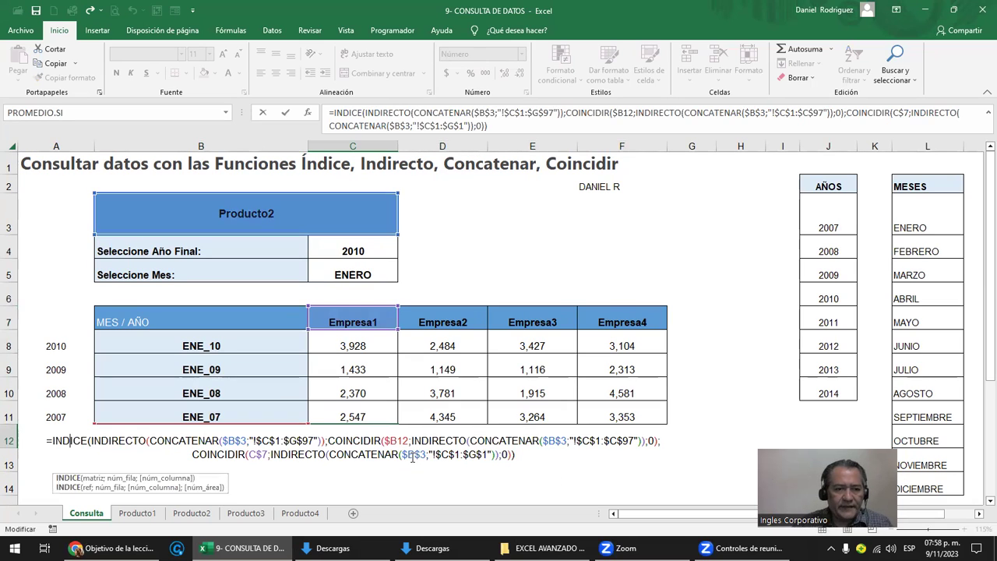
key(Left)
key(Left)
key(Left)
text(SI)
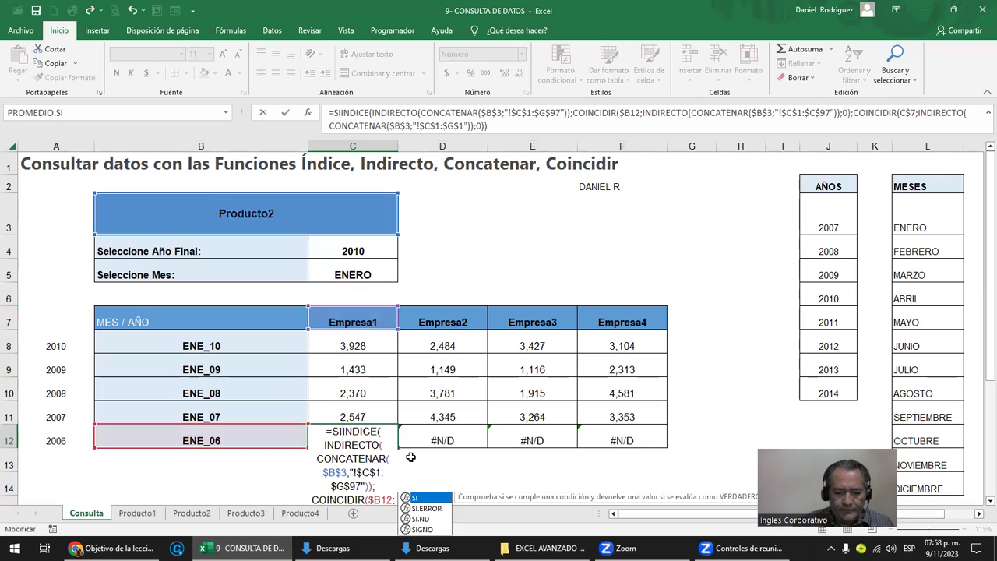
text(.ERROR)
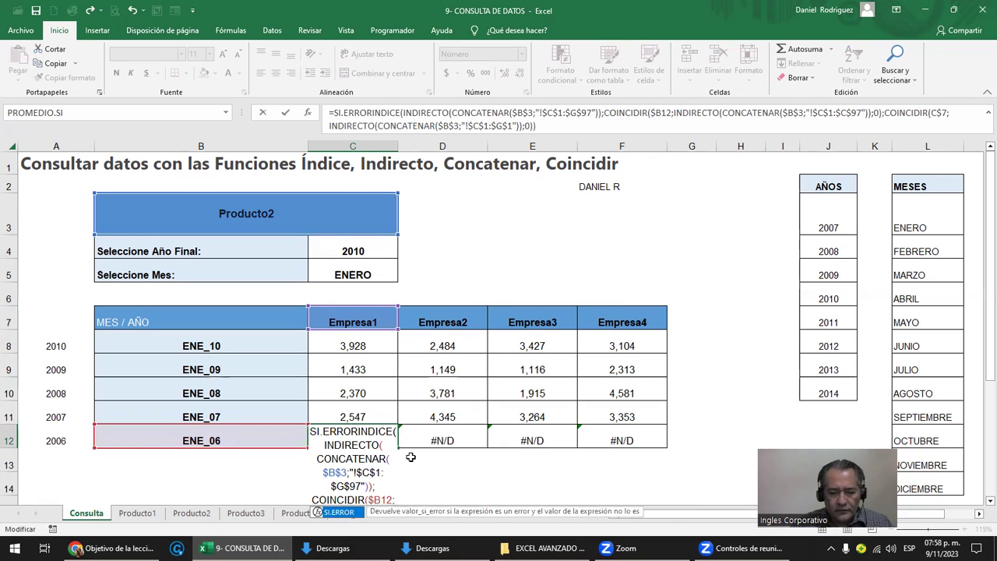
text(()
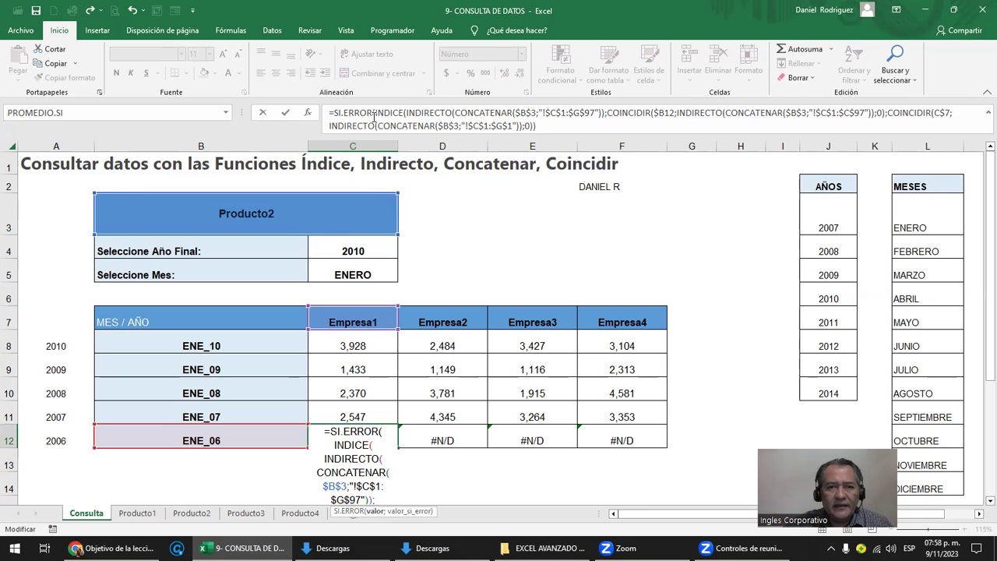
click(559, 126)
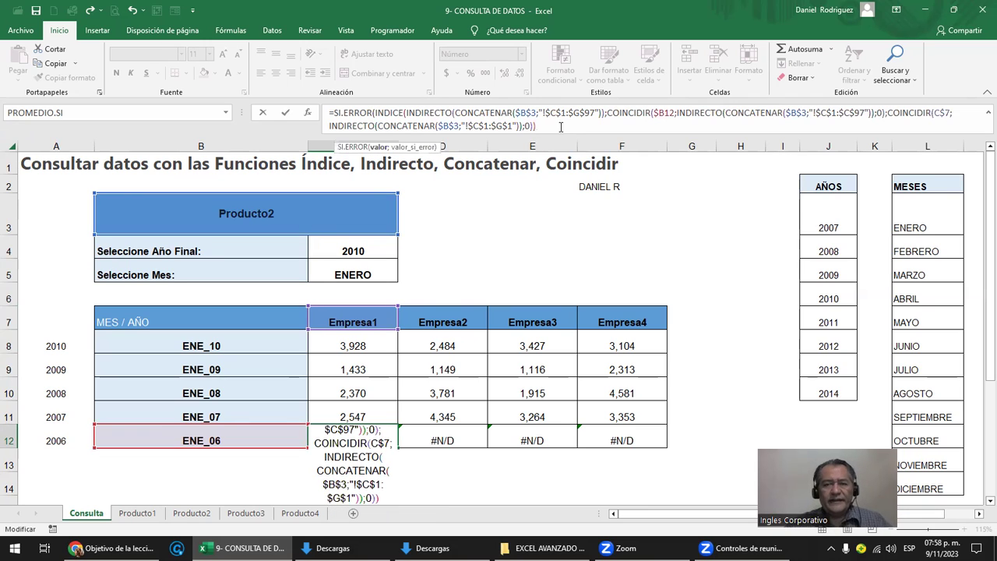
text(;)
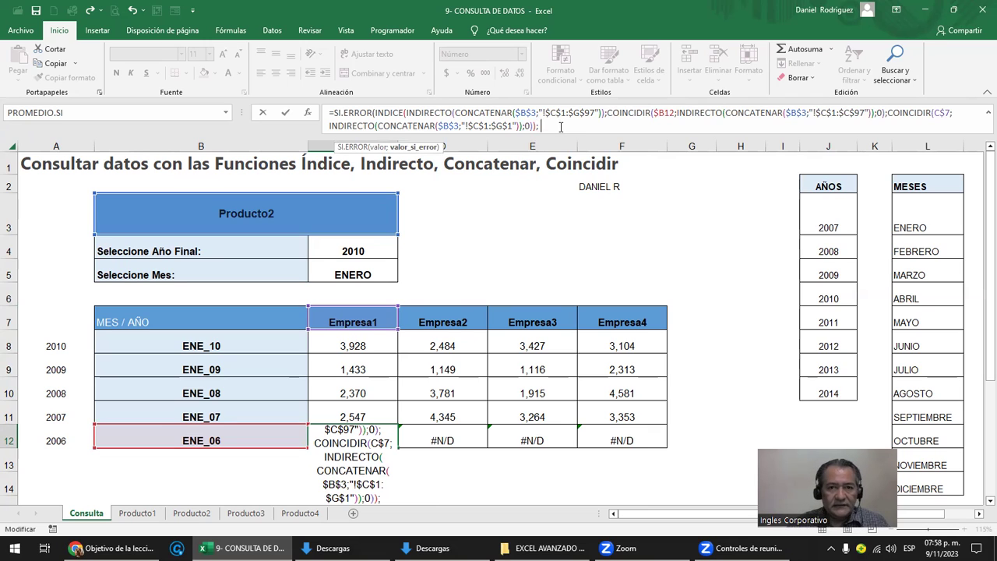
text( "--"))
key(Return)
Step: Copy the corrected C12 formula into D12:F12 for the other companies
key(Up)
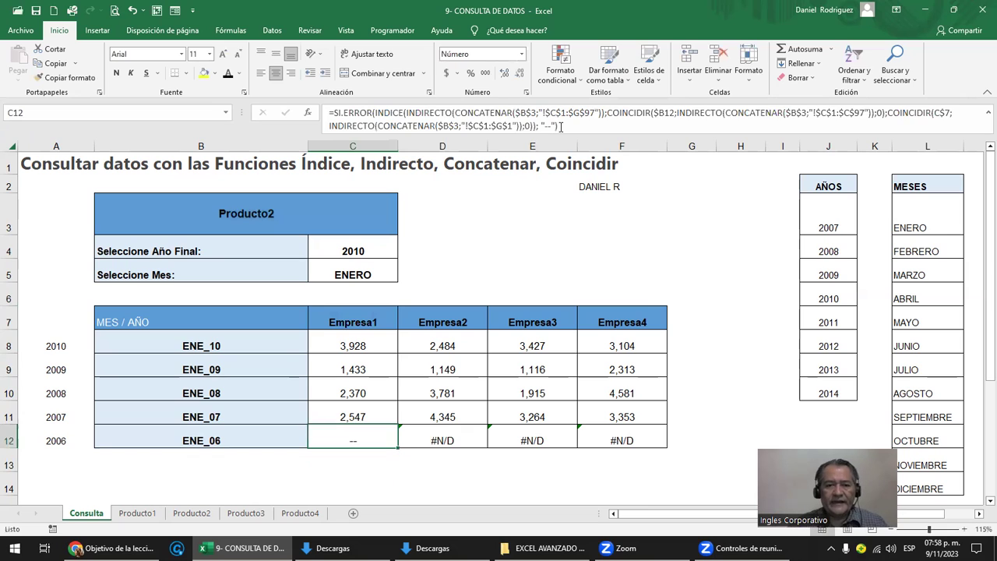
key(ctrl+c)
key(Right)
key(shift+Right)
key(shift+Right)
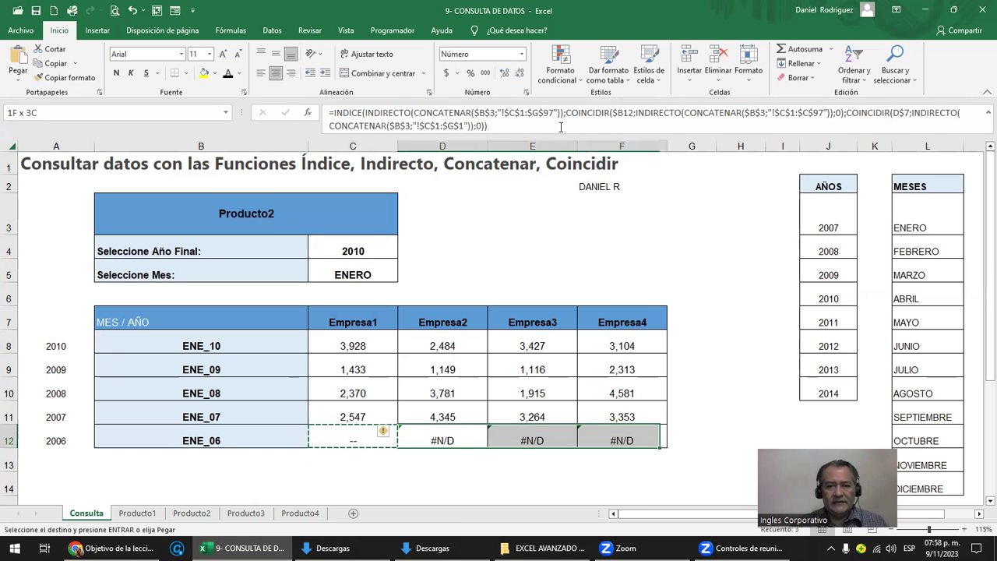
key(ctrl+v)
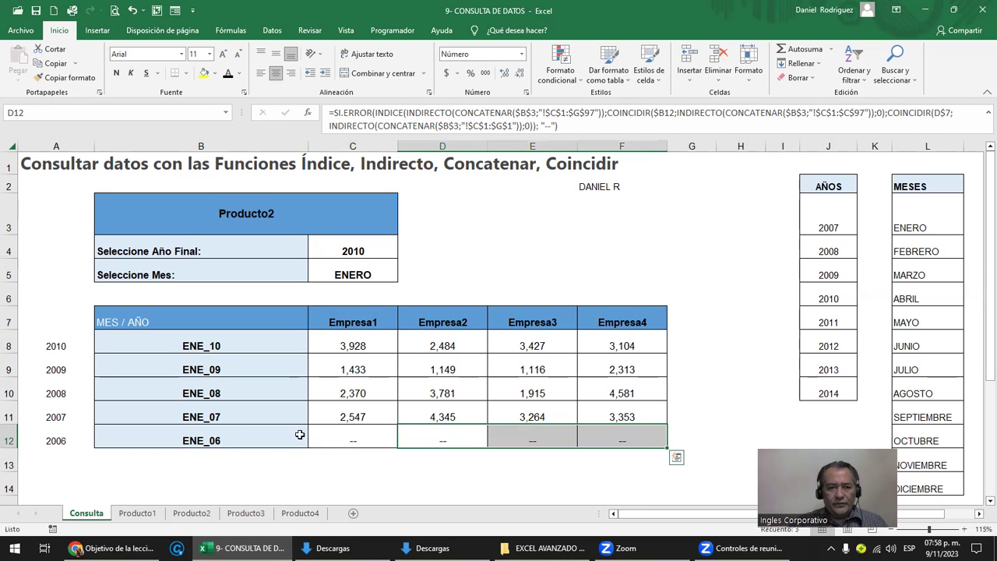
Step: Review C12's SI.ERROR formula without changing it
click(354, 435)
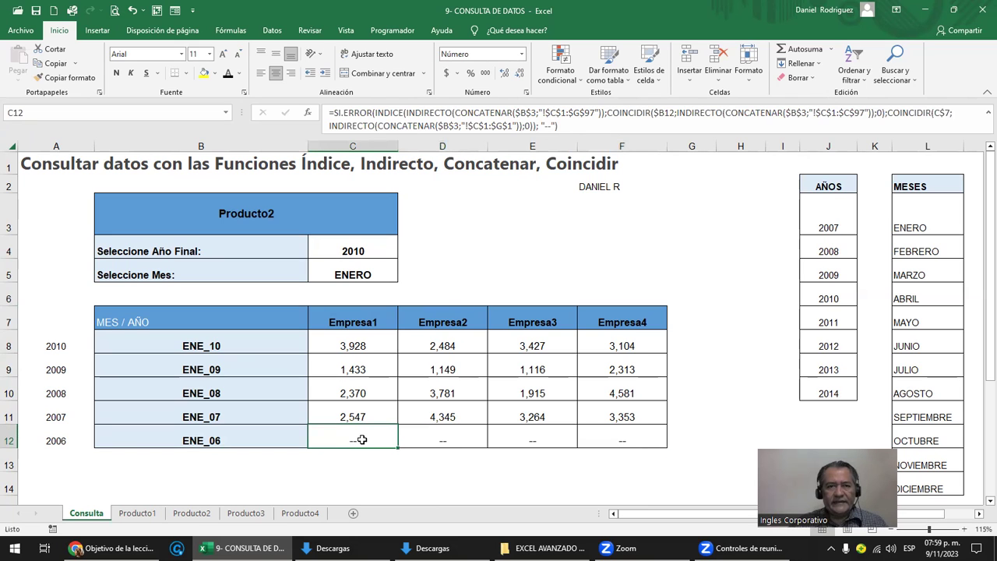
double_click(362, 440)
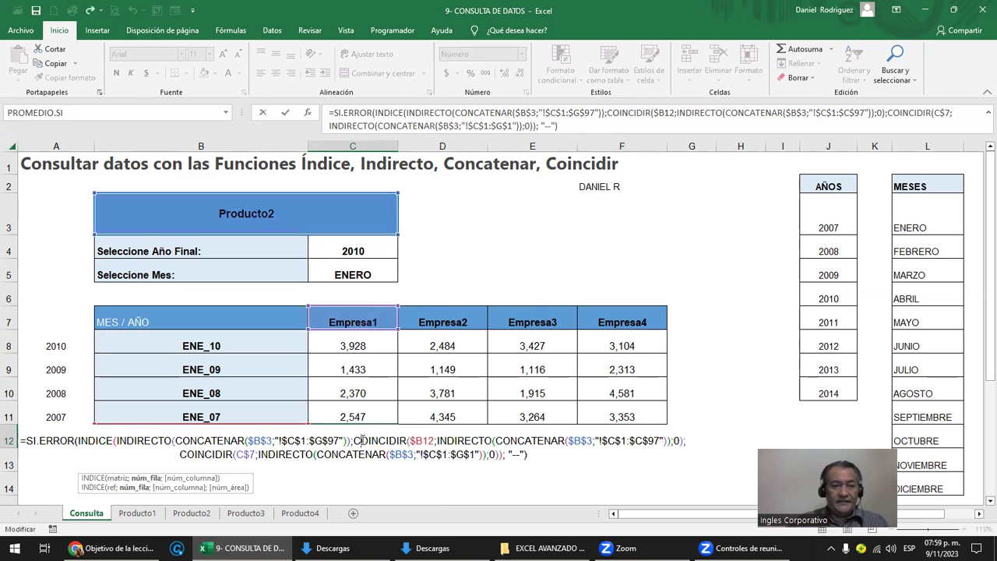
click(72, 441)
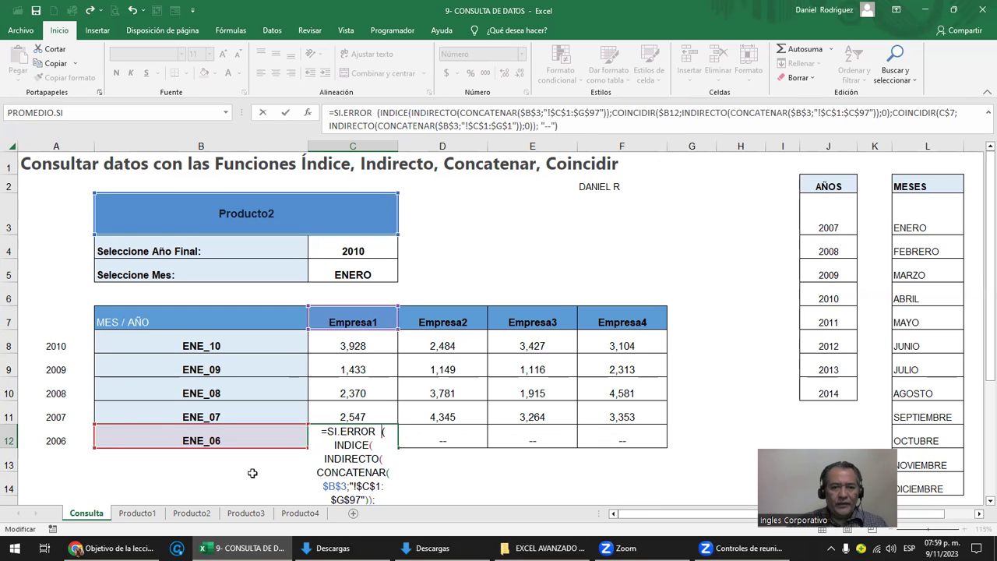
key(Escape)
double_click(338, 439)
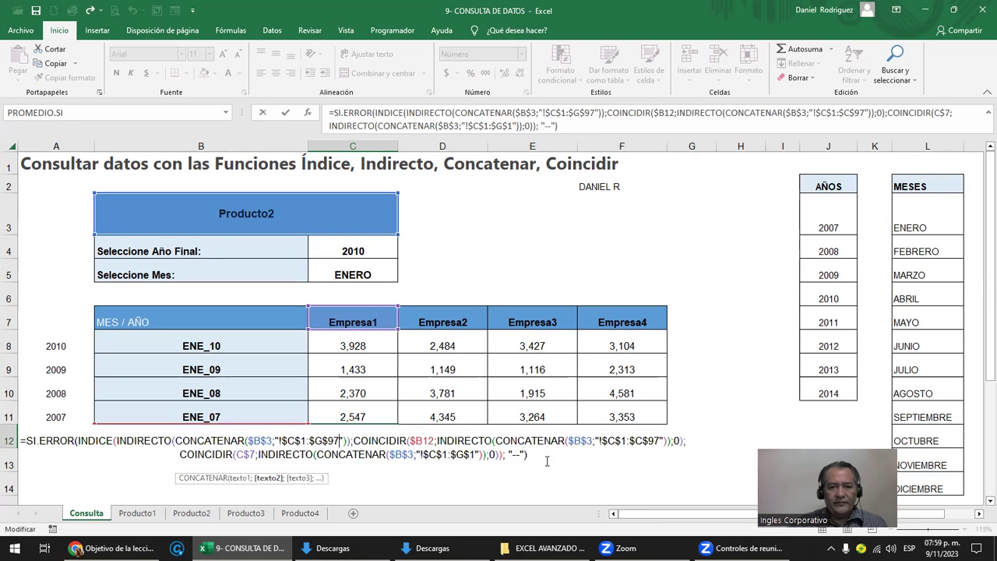
key(Escape)
click(492, 254)
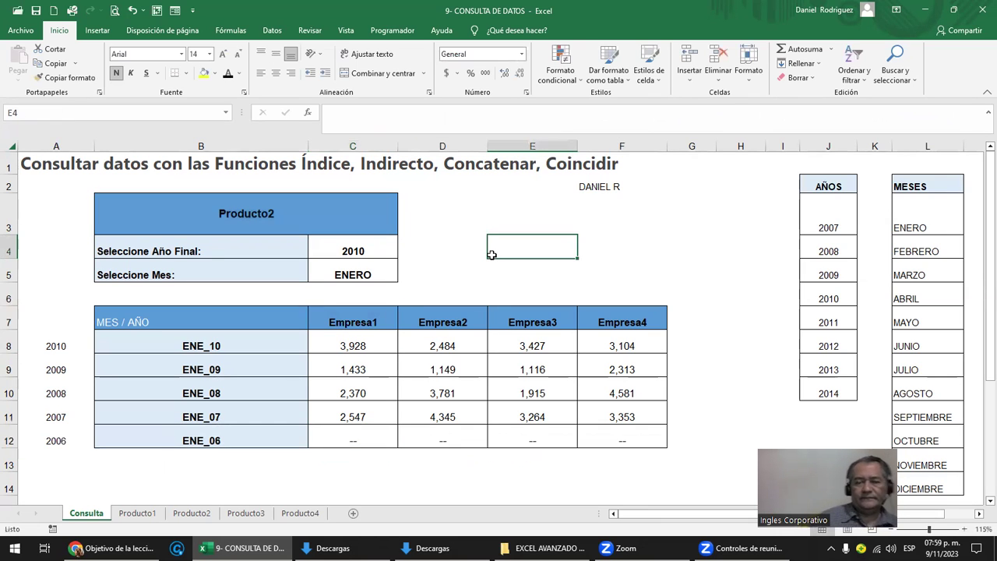